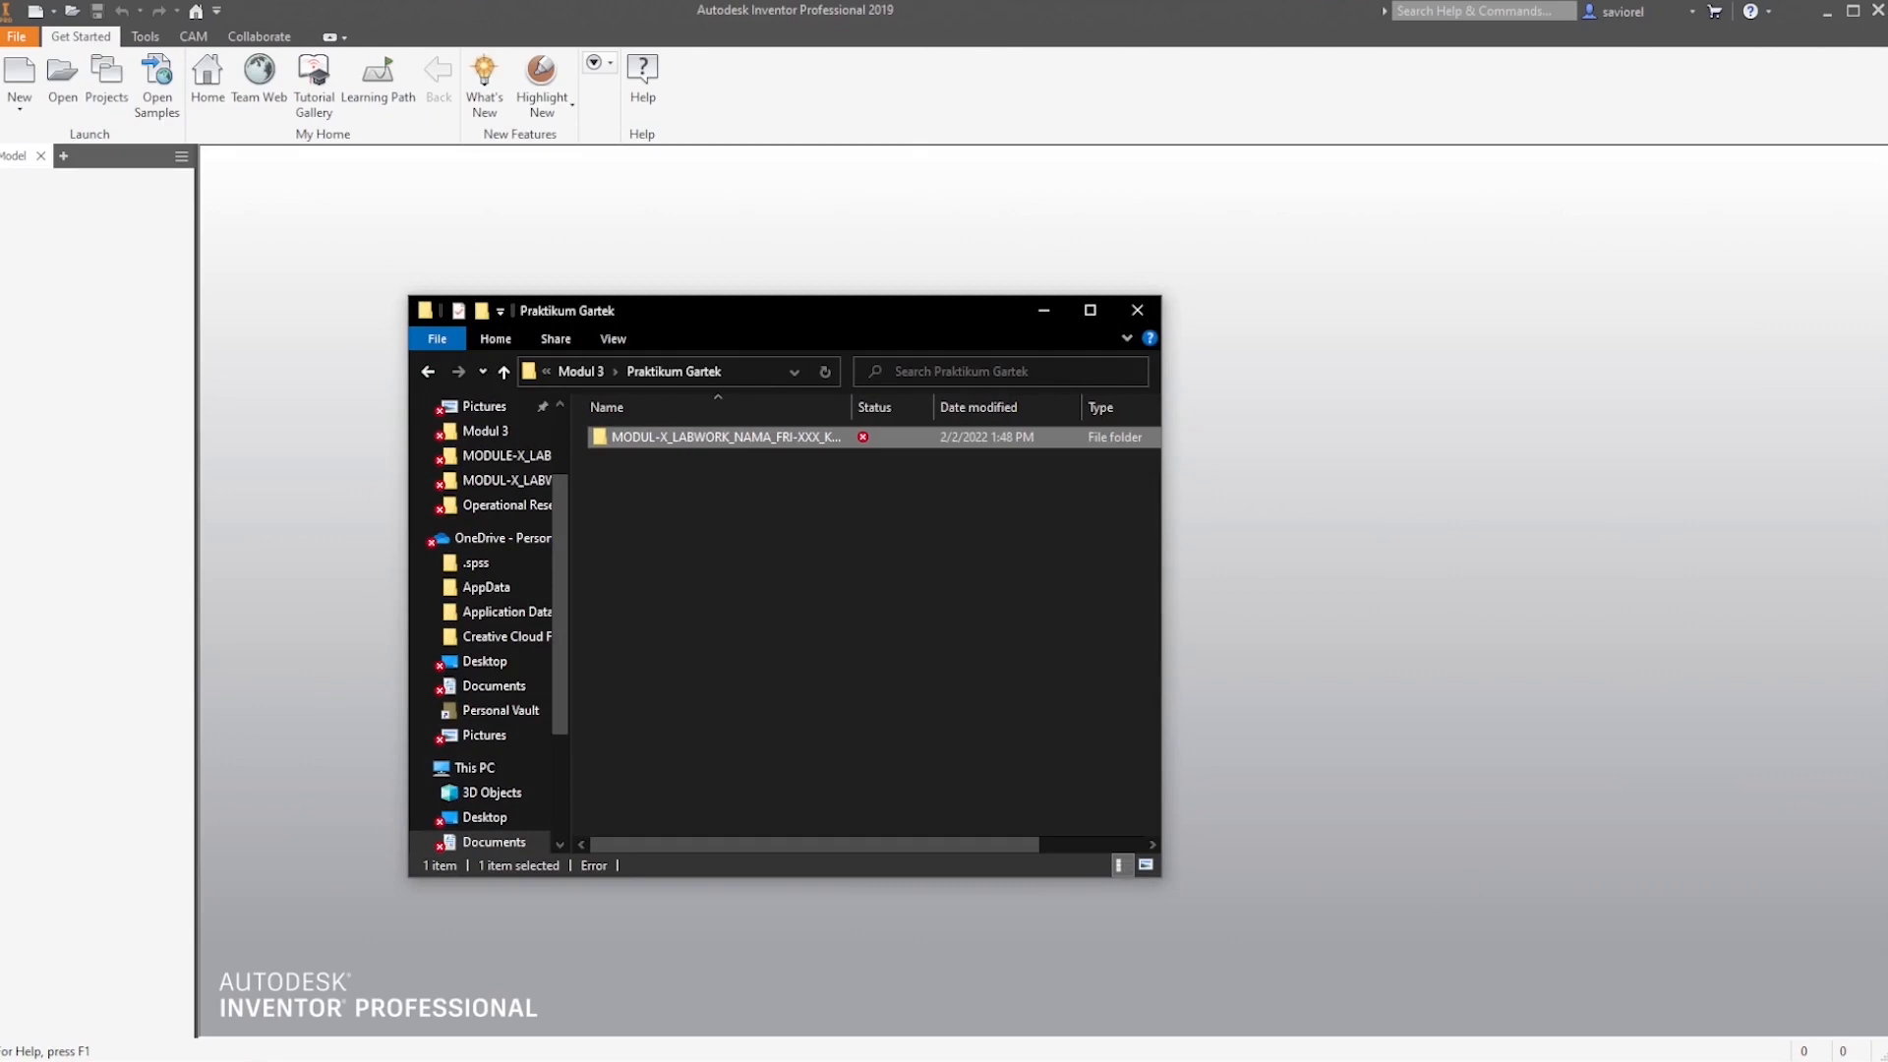
left_click(673, 437)
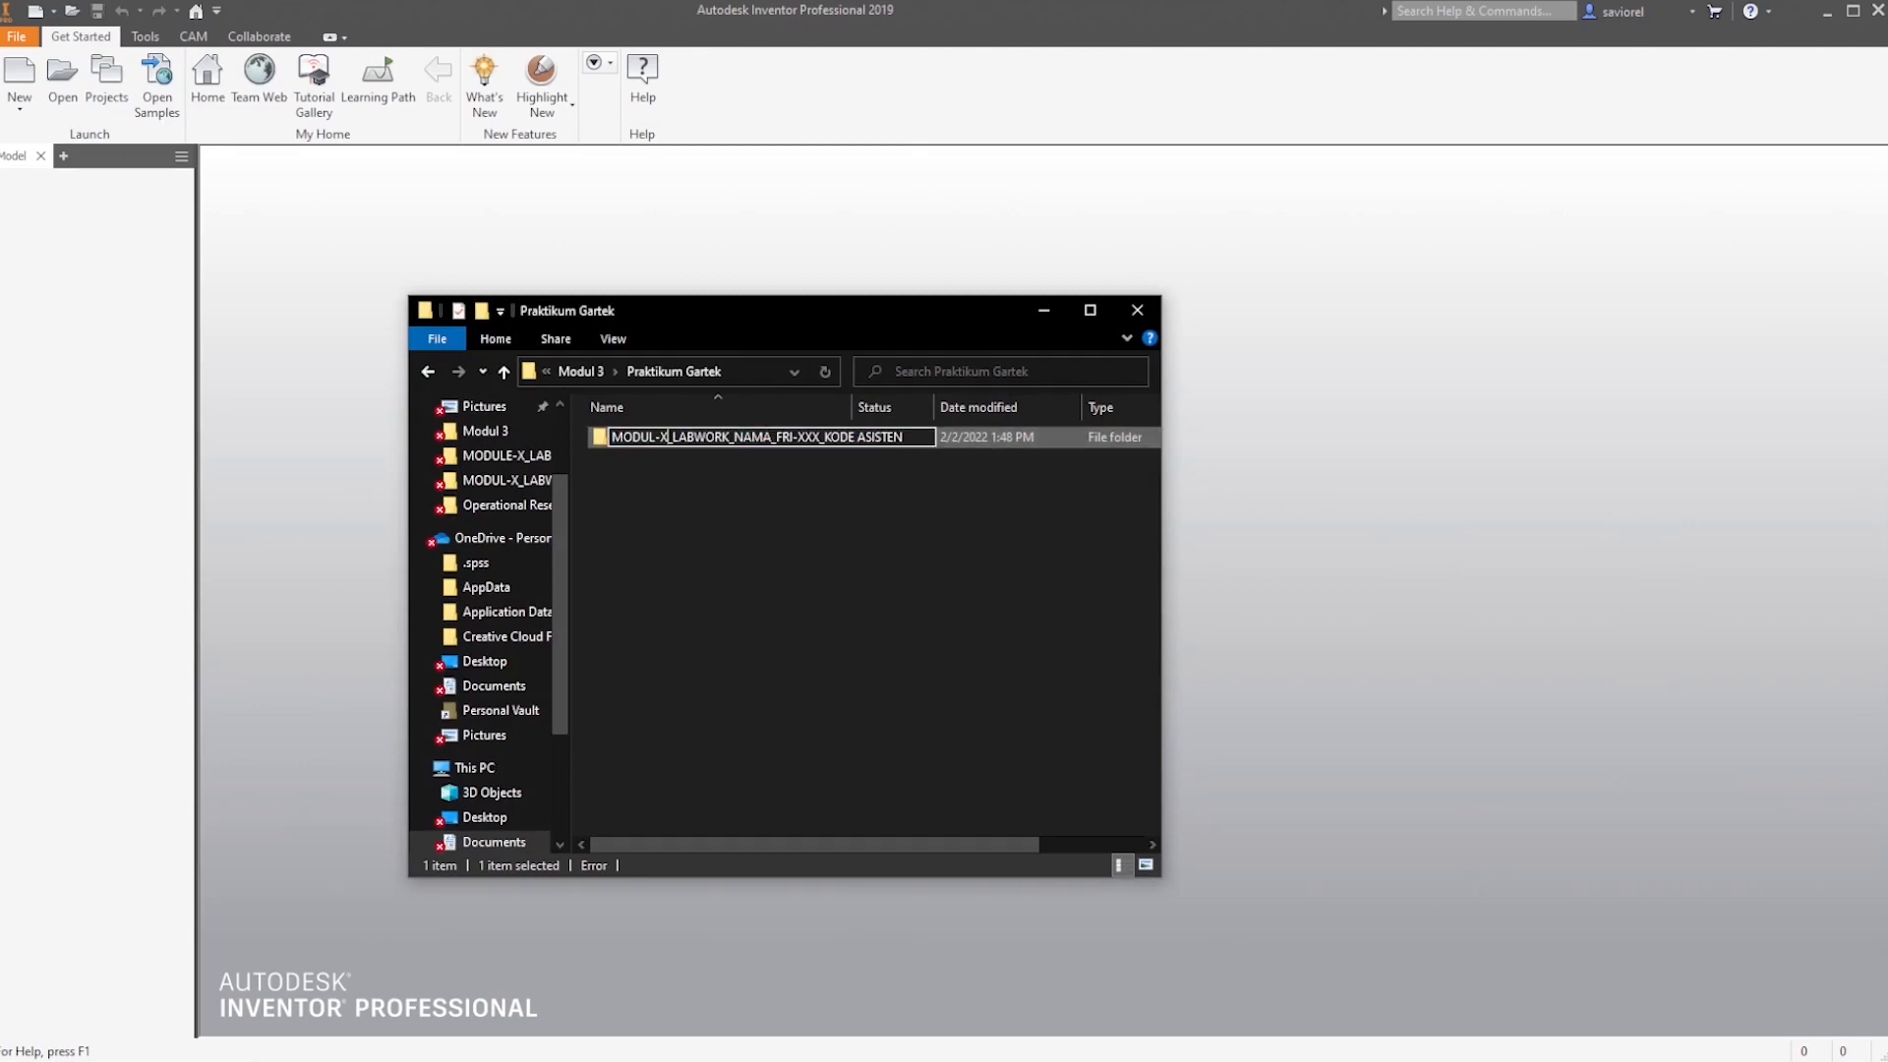
key("Return")
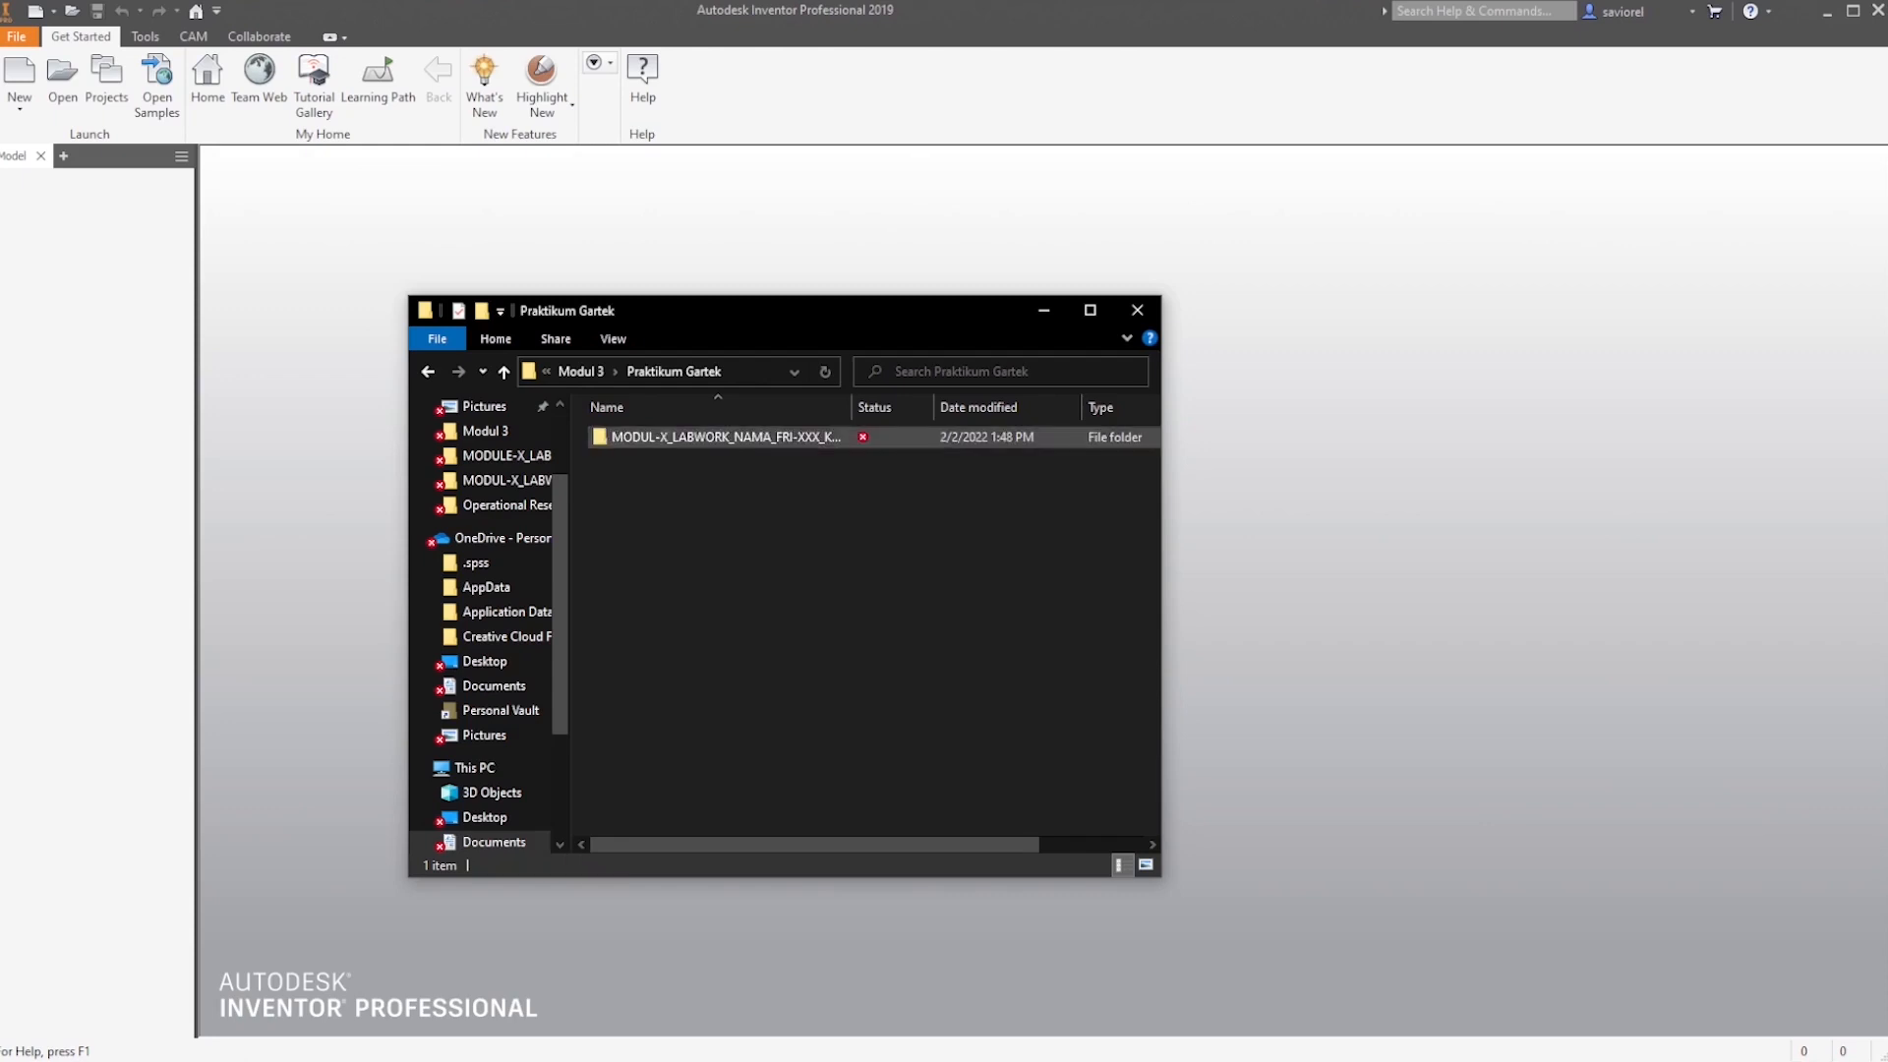
Switch to Autodesk Inventor and choose the MODULE-X_LABWORK_NAMA_FRI-XXX drawing as the file to open
key("alt+Tab")
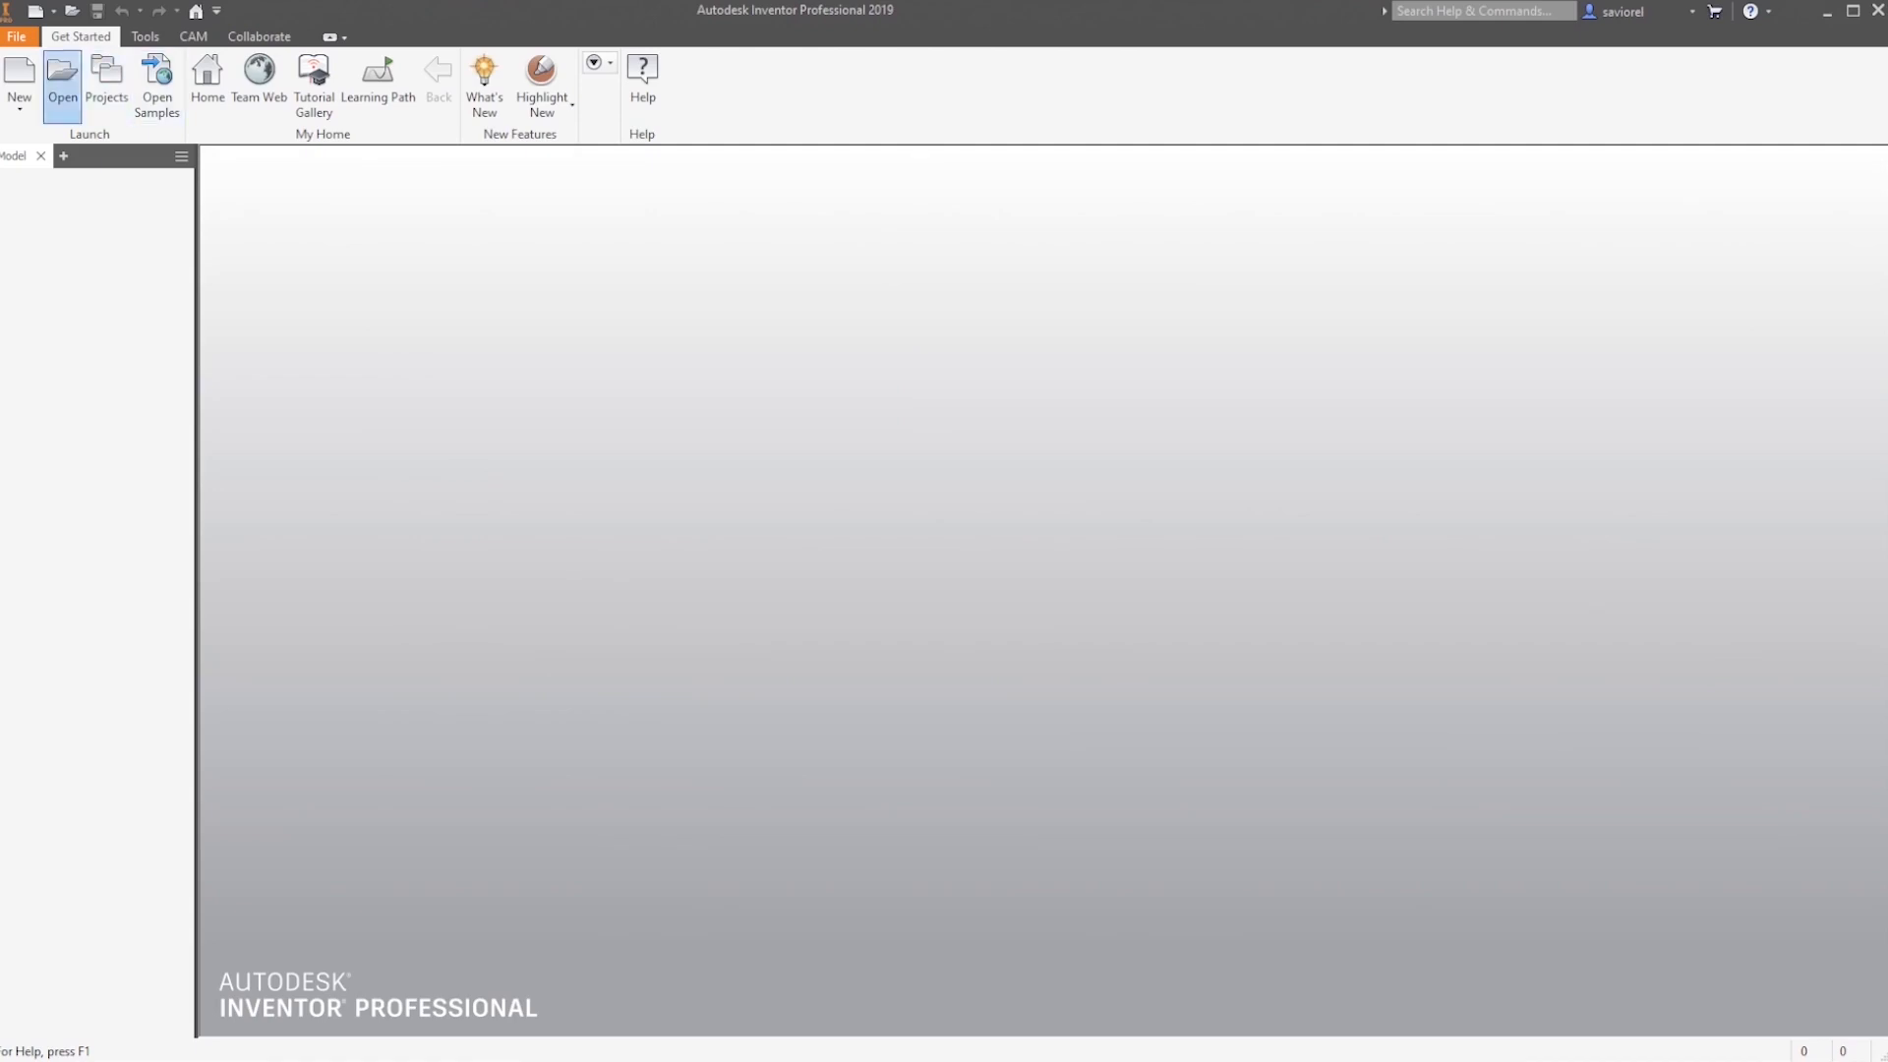
left_click(62, 77)
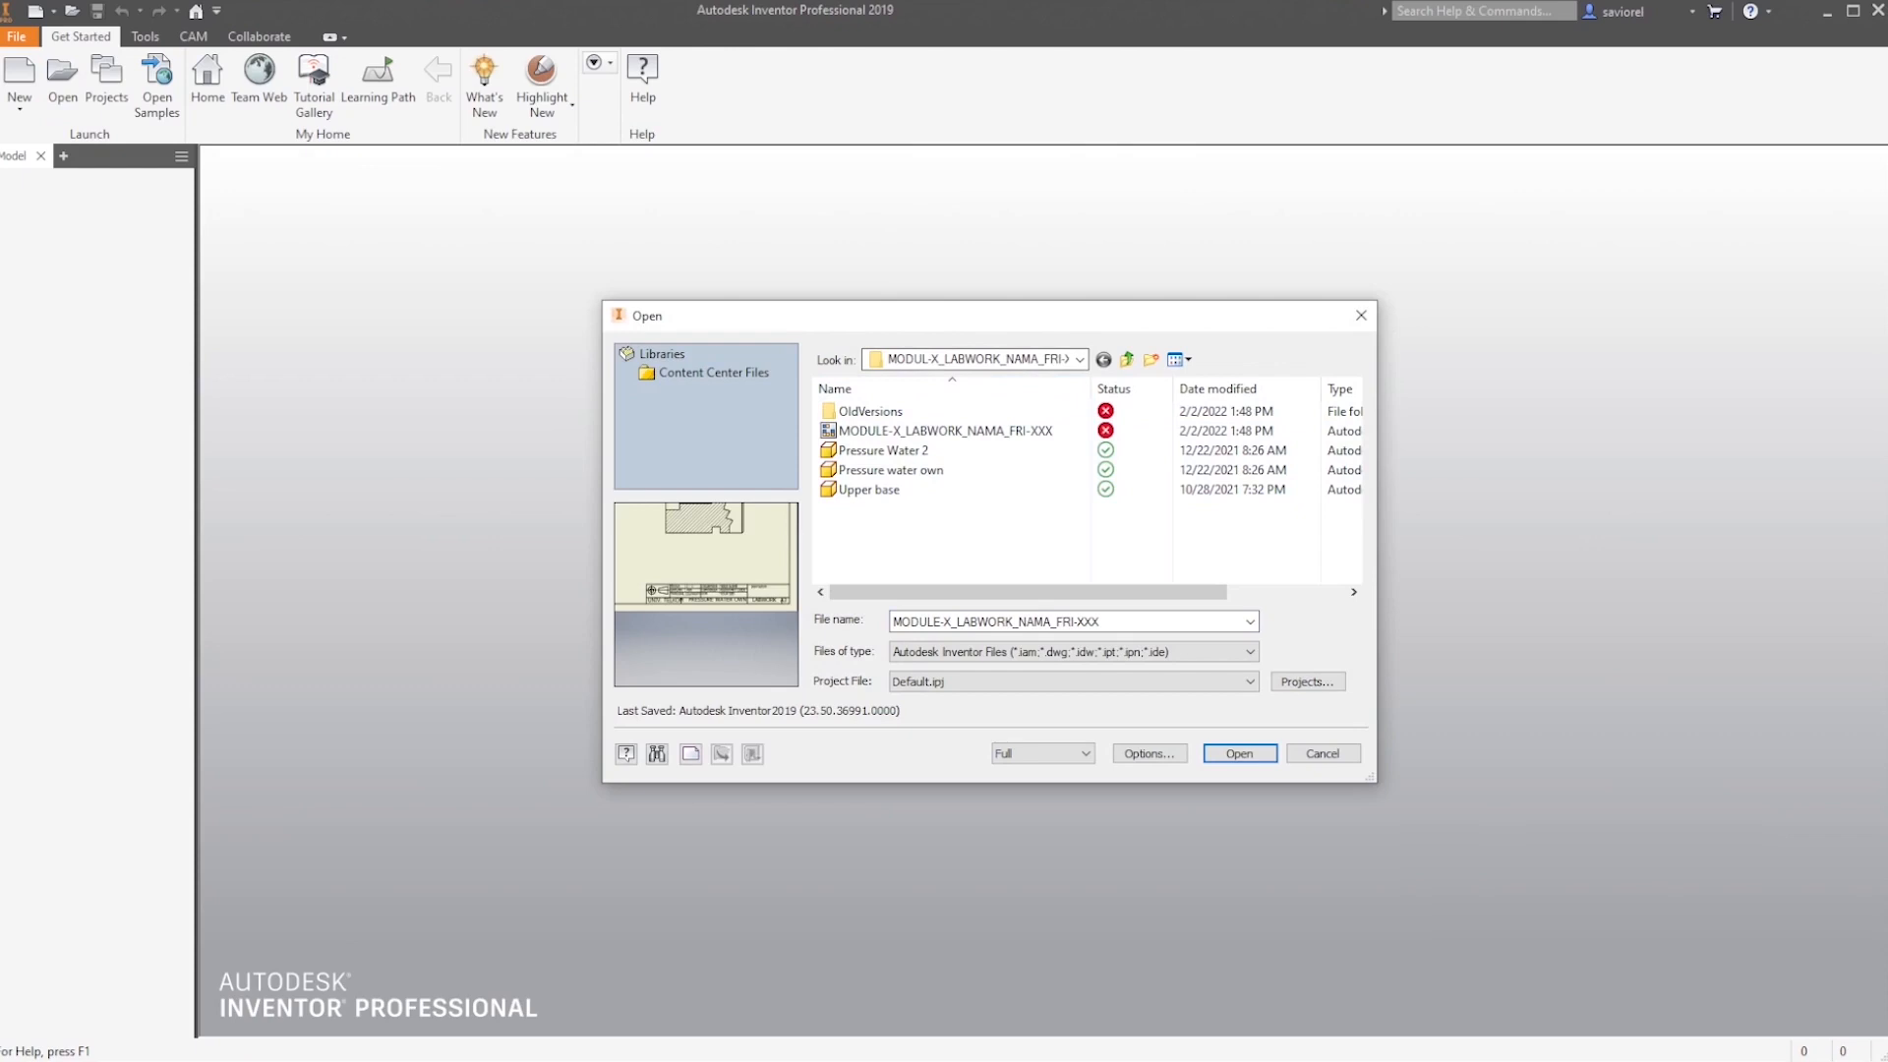
left_click(893, 431)
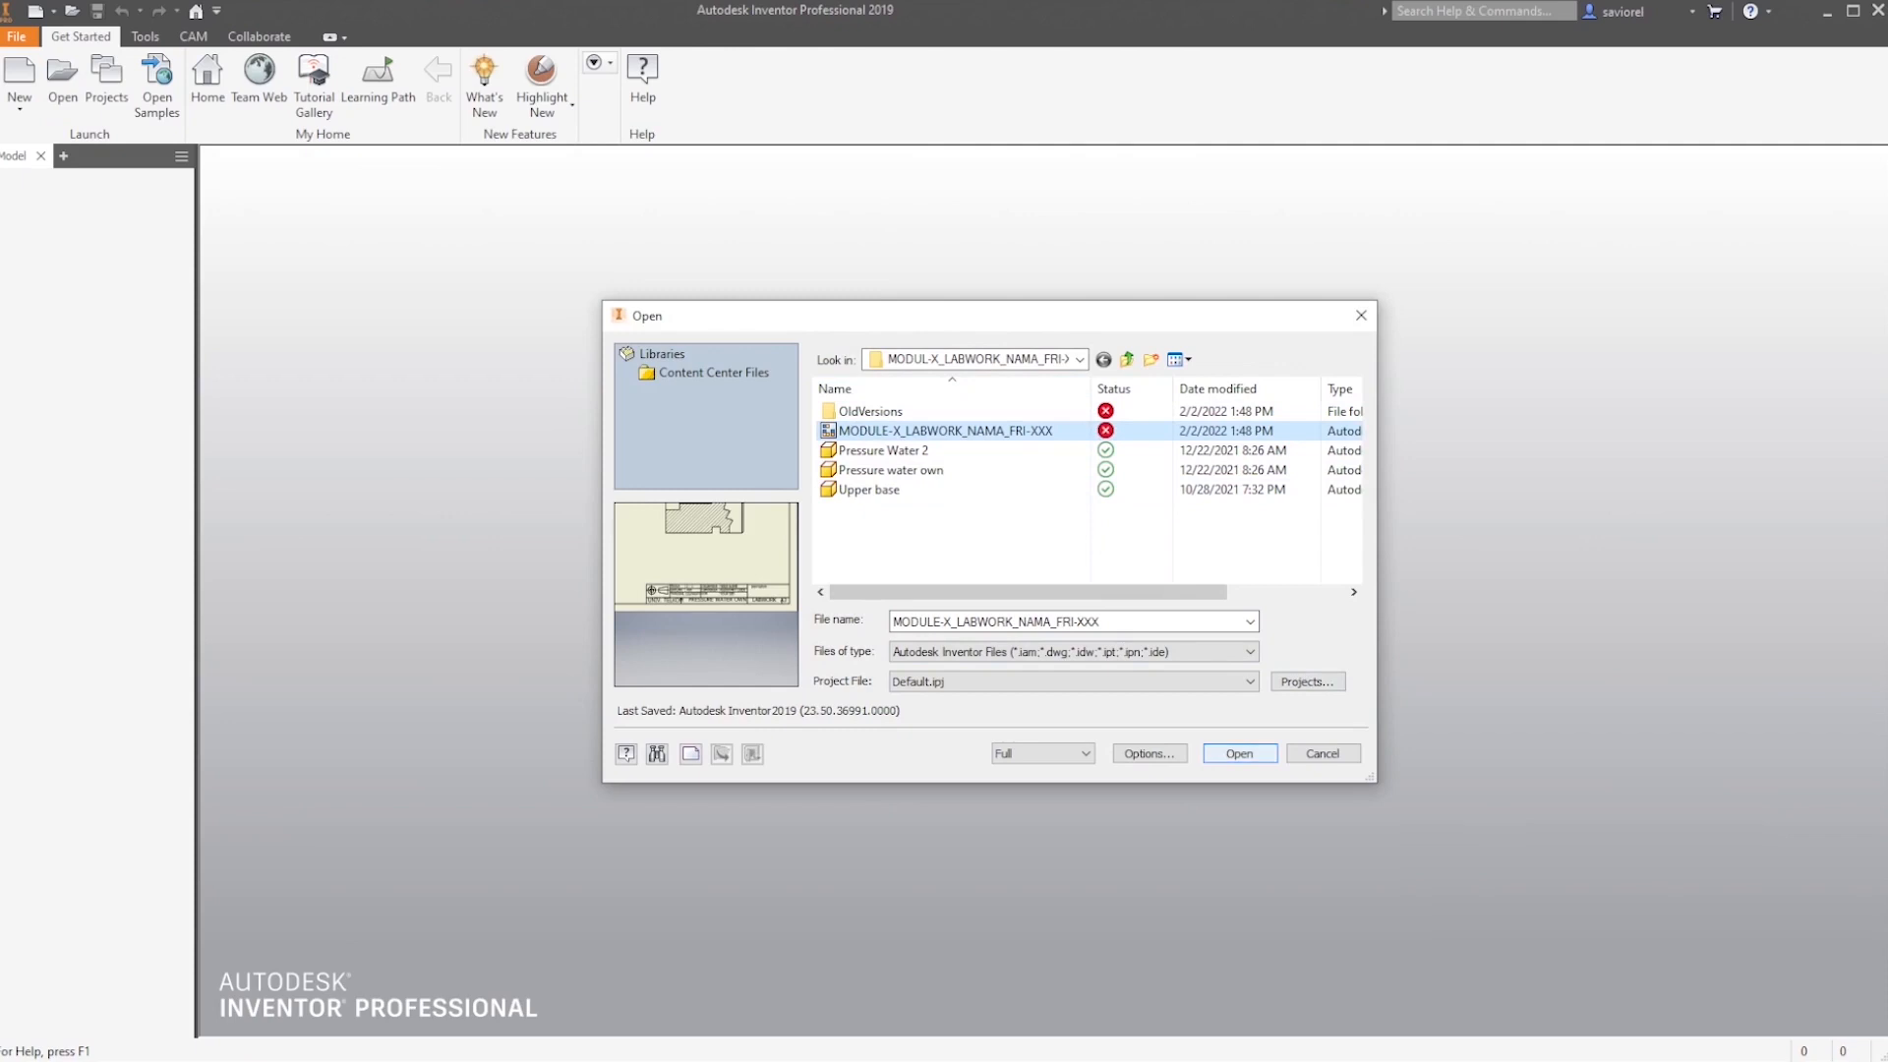
left_click(1238, 753)
key("F2")
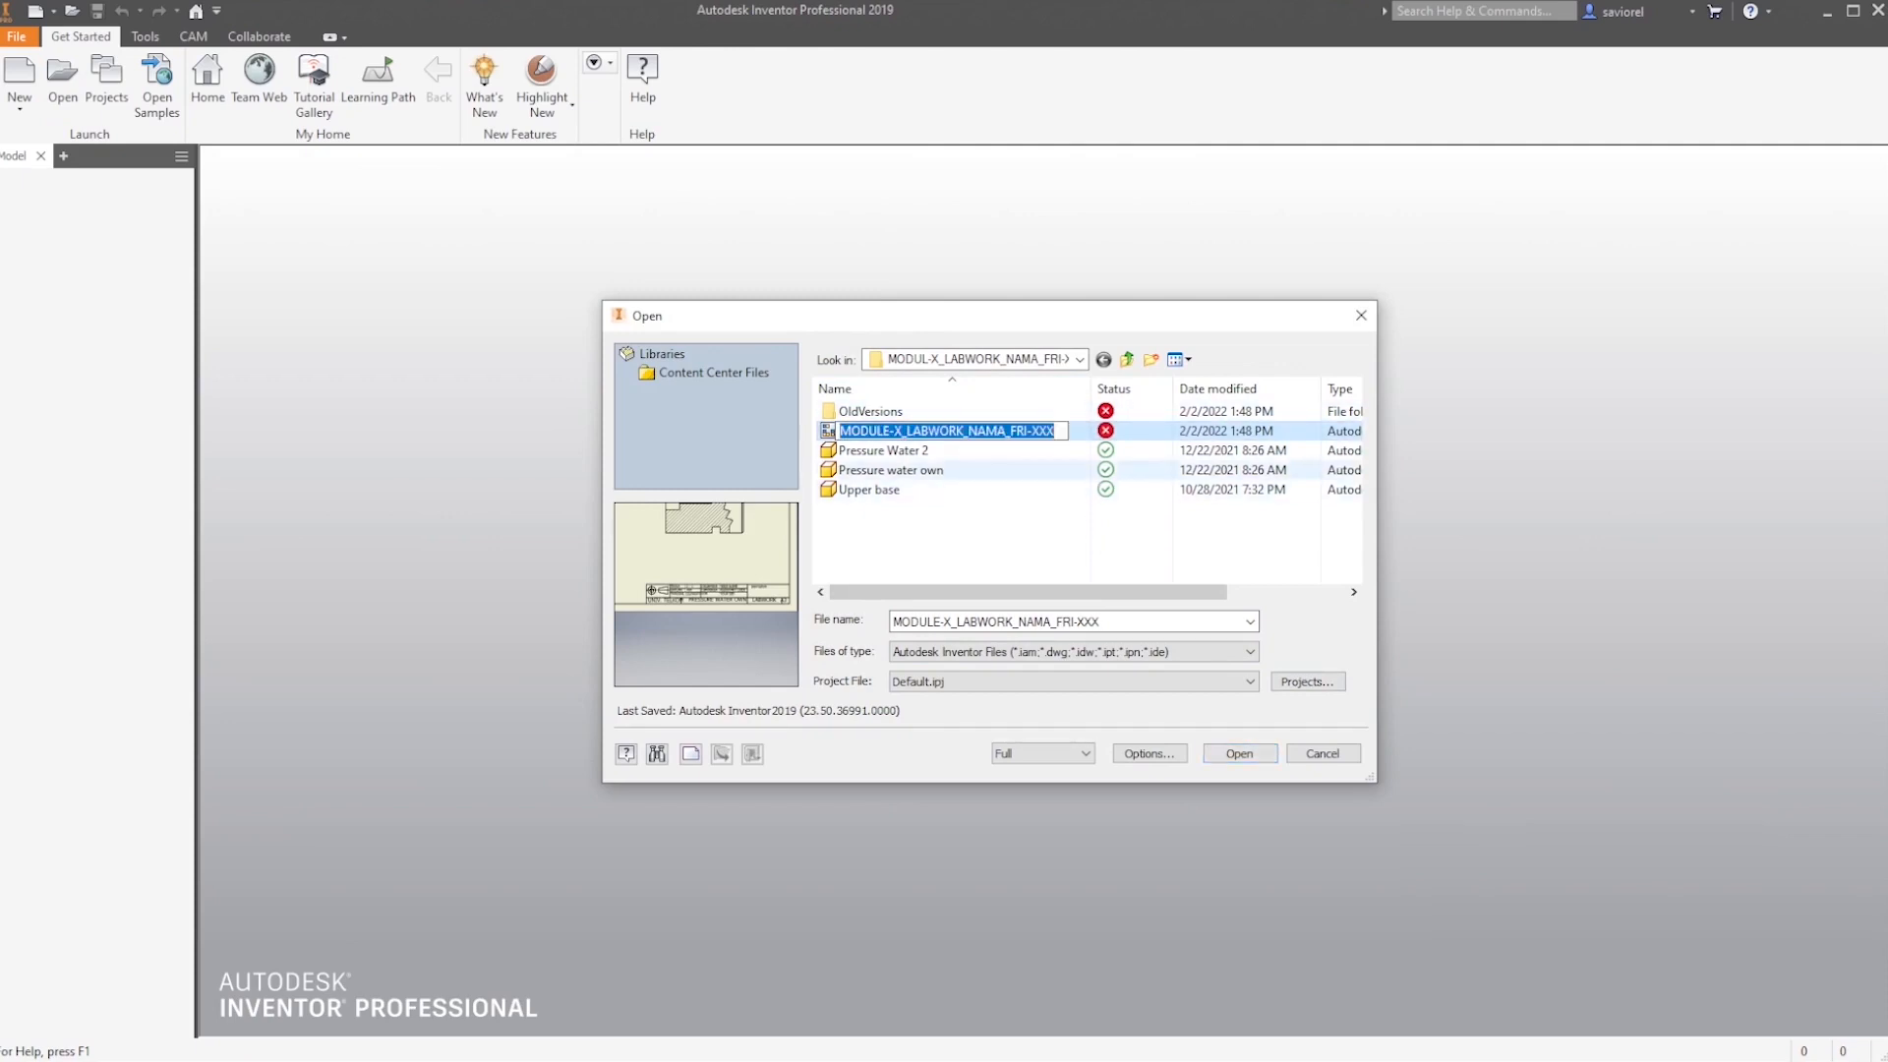
left_click(1054, 431)
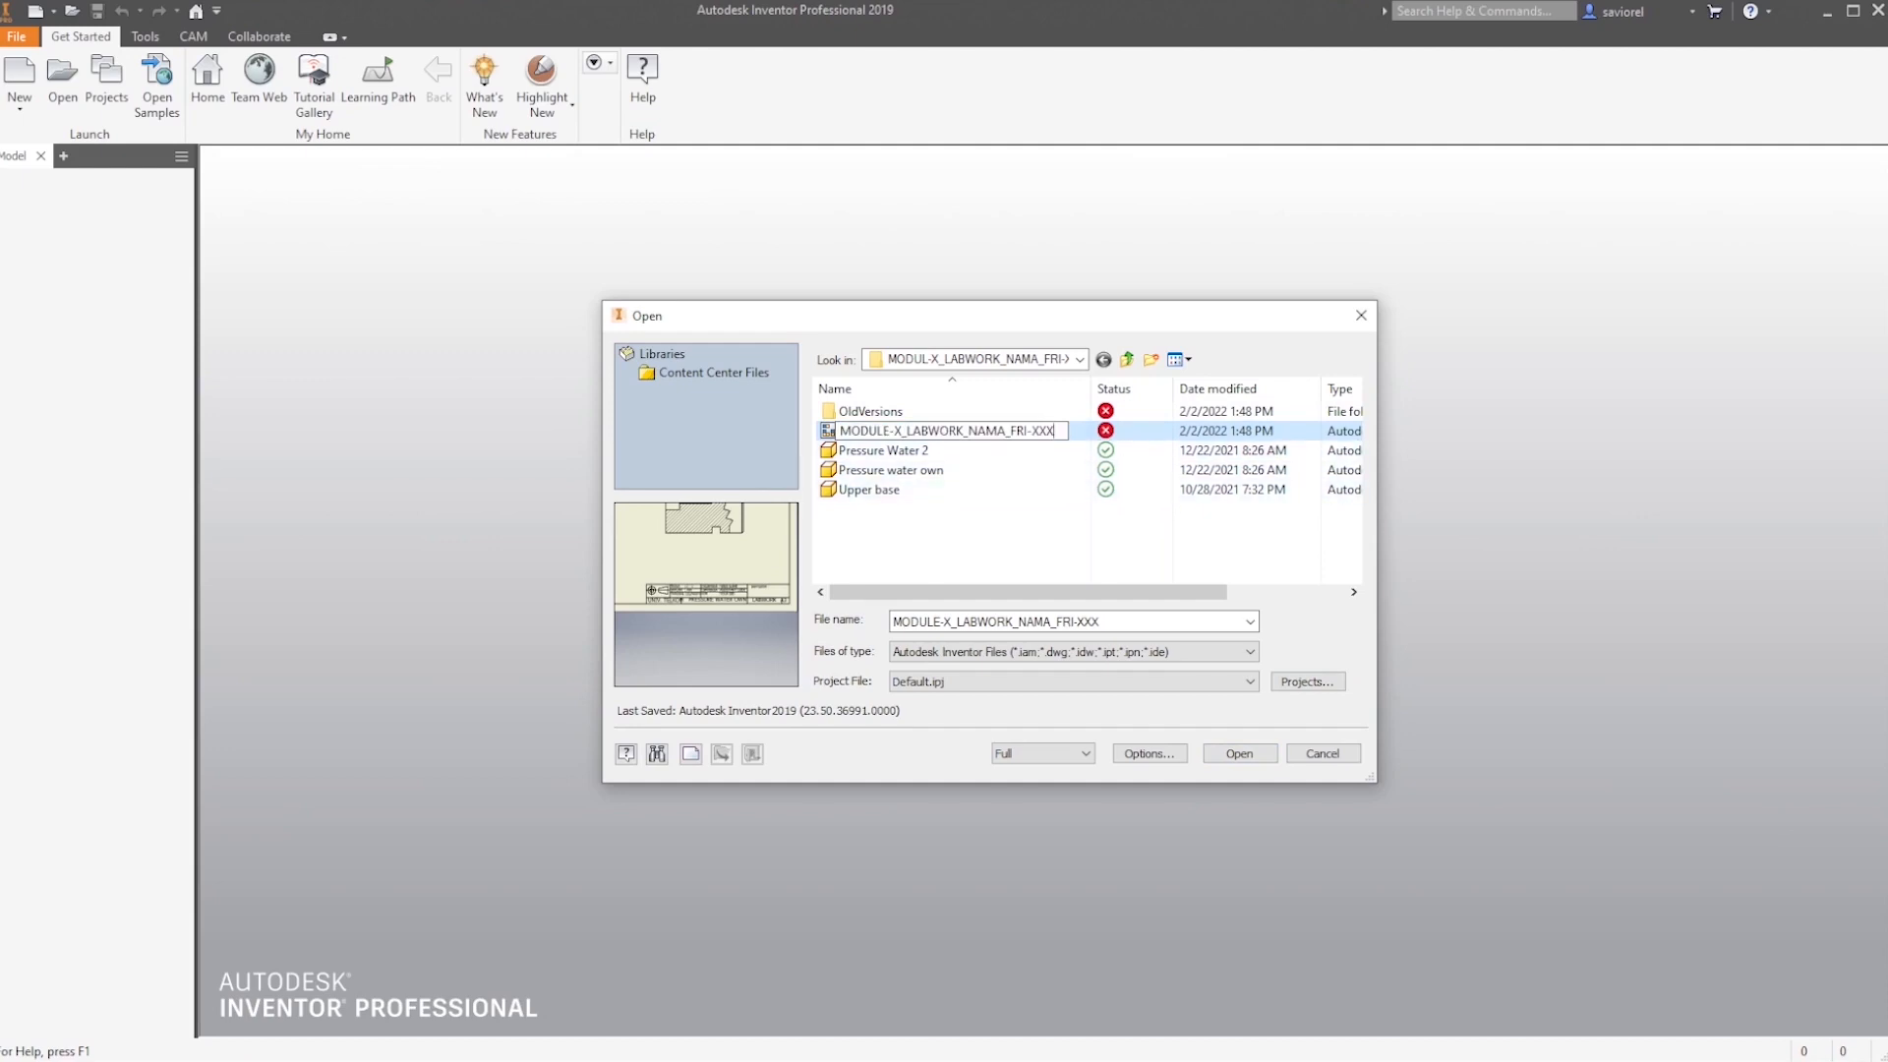
key("Return")
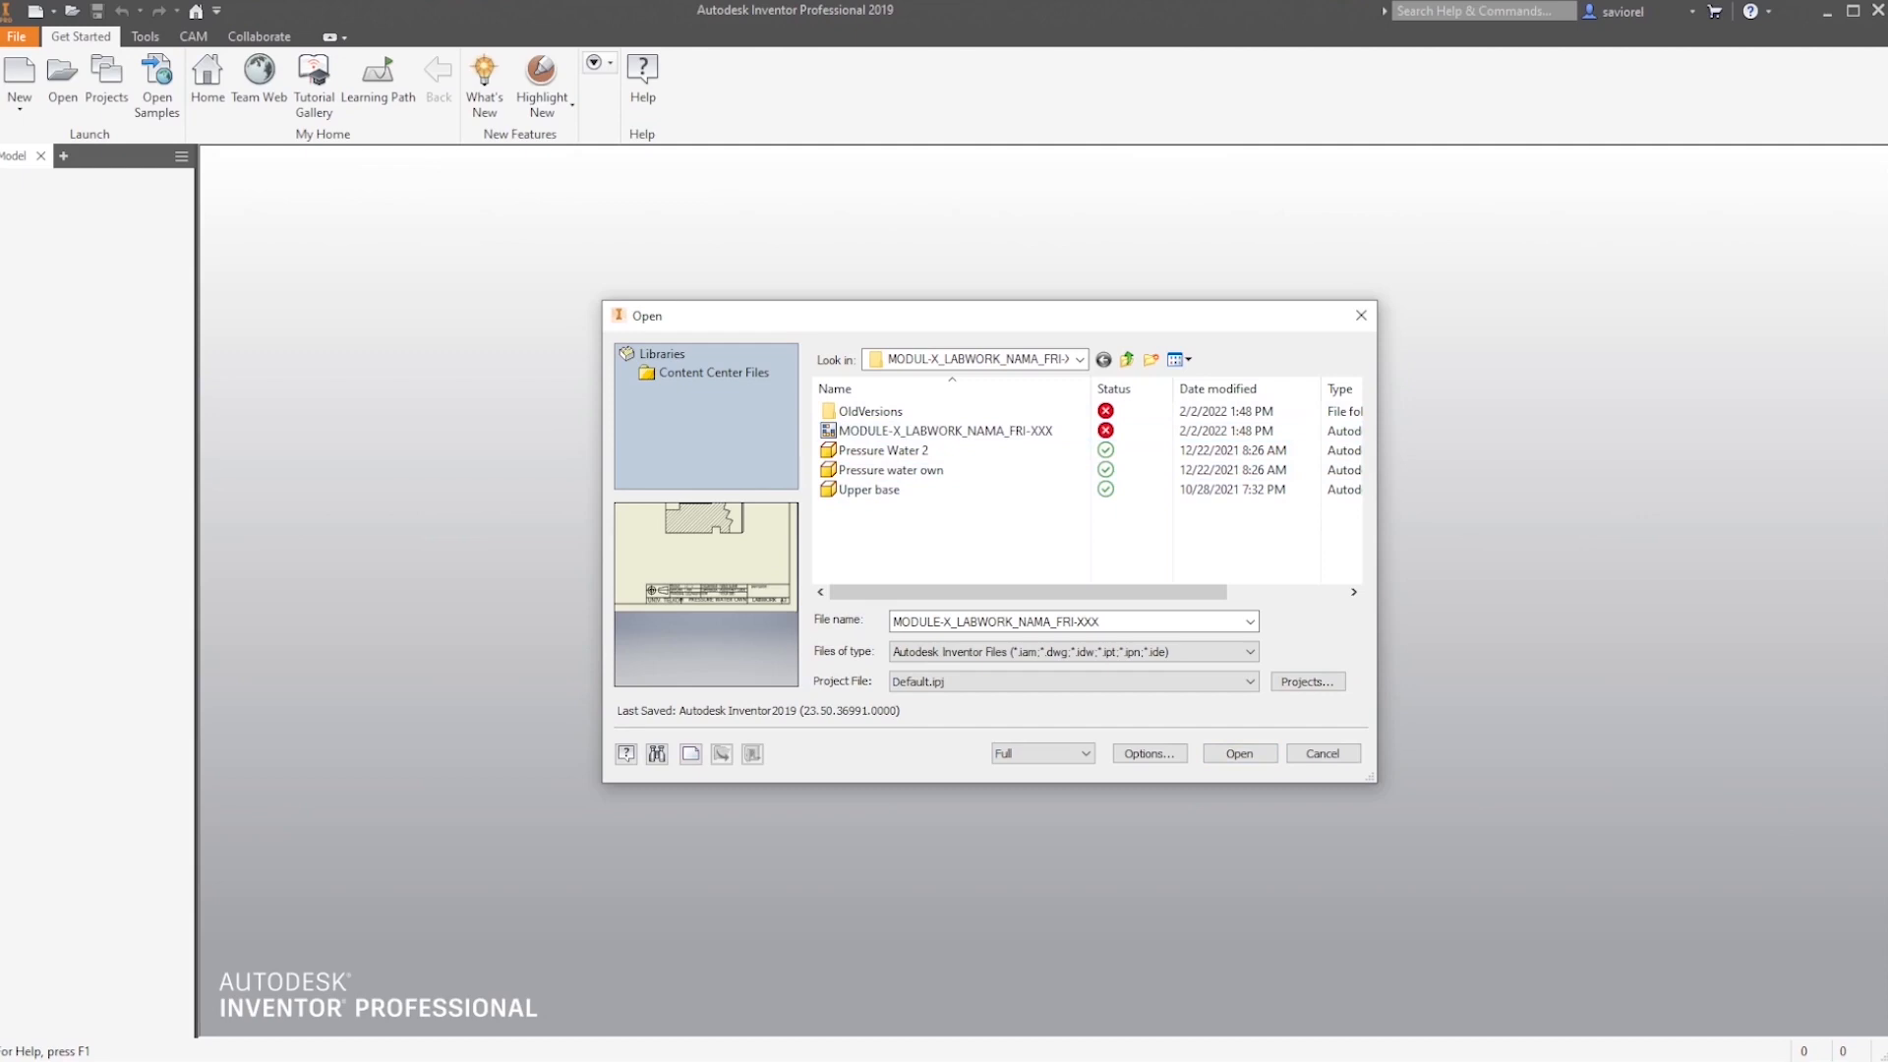
Open the MODULE-X_LABWORK_NAMA_FRI-XXX drawing file
left_click(945, 431)
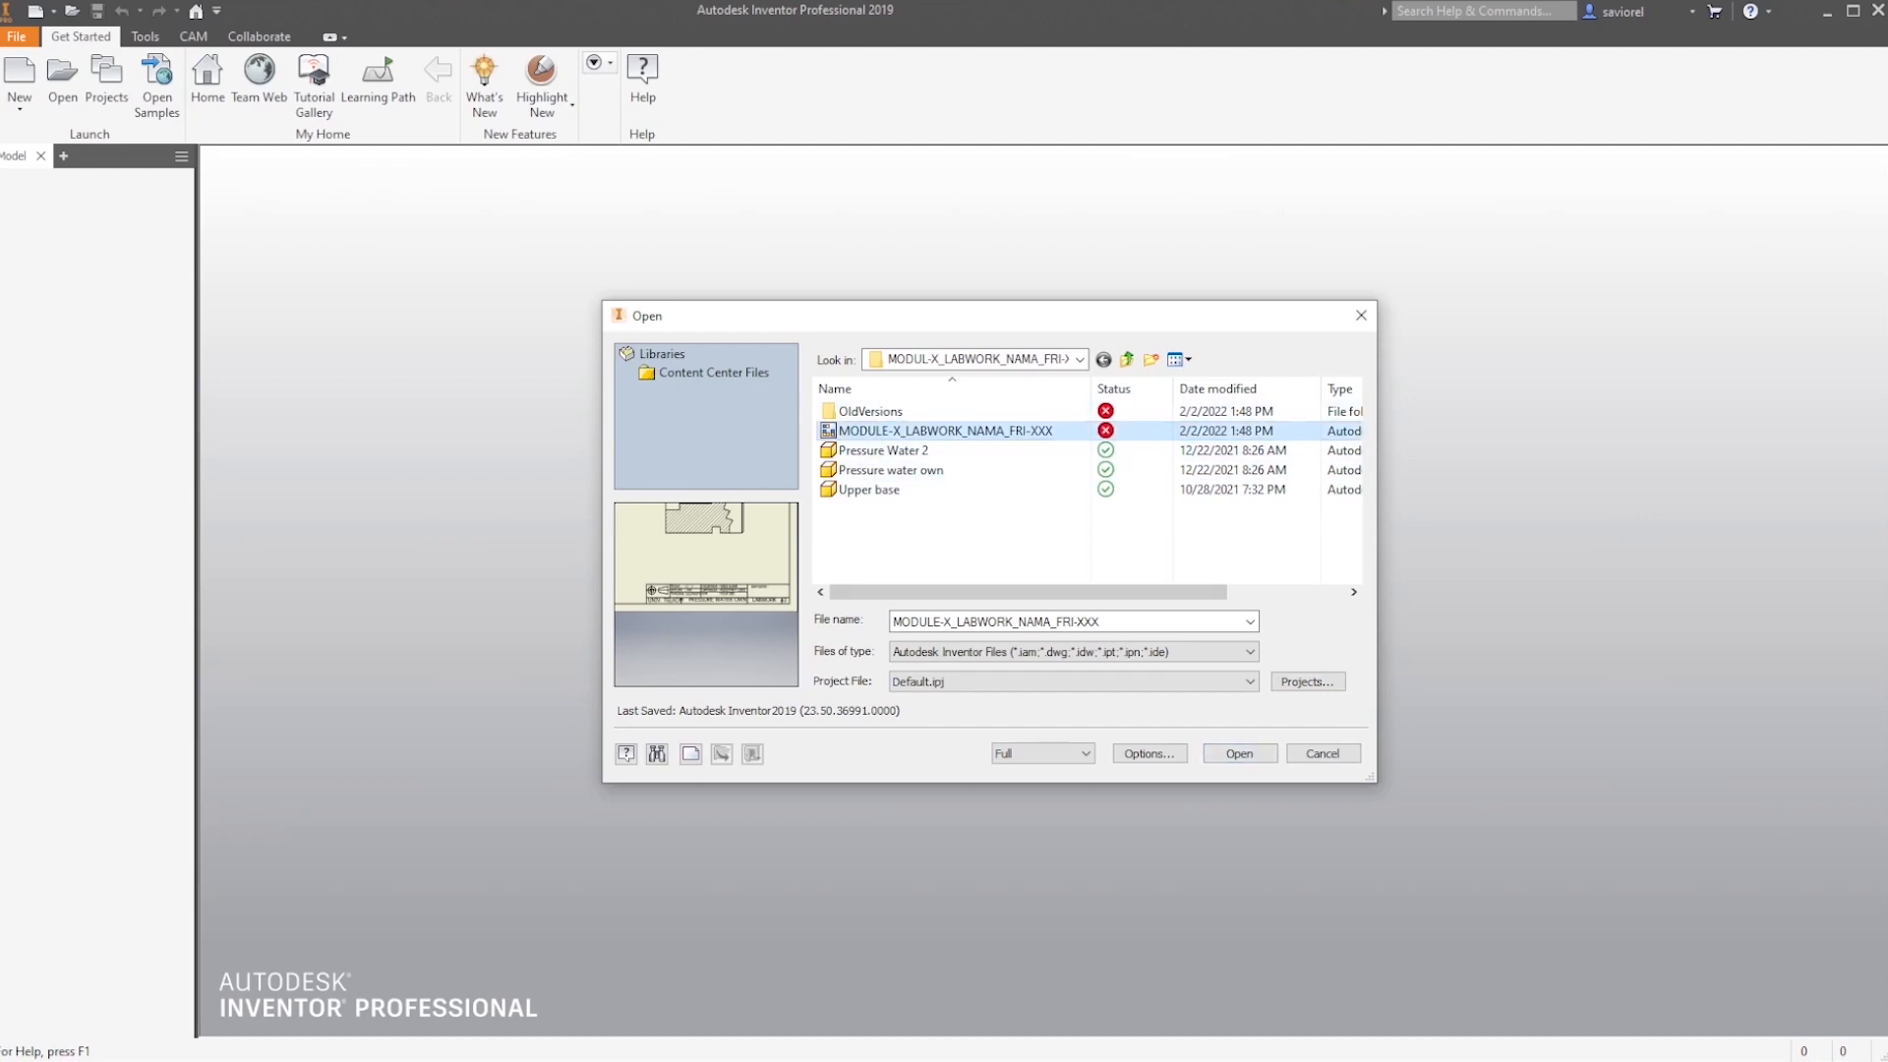
left_click(1238, 753)
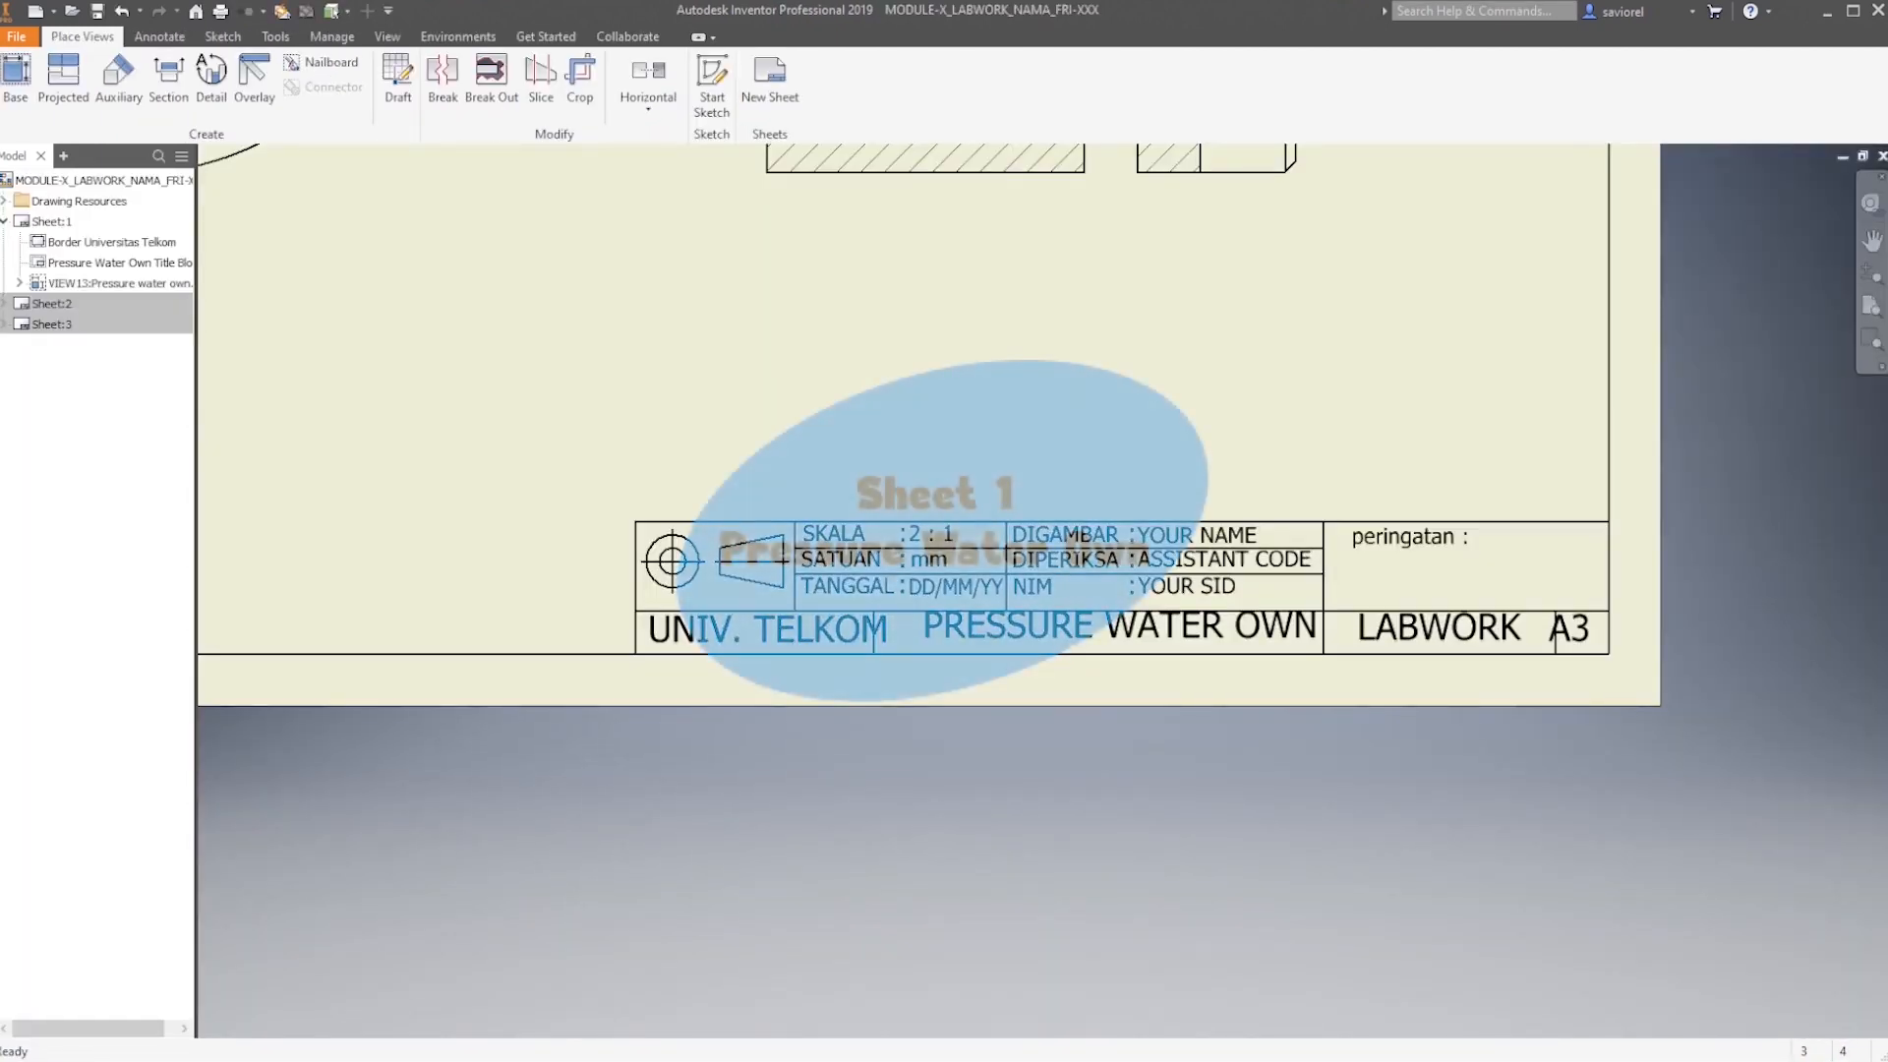
scroll(1039, 834, "up", 5)
scroll(645, 576, "down", 1)
mouse_move(645, 576)
middle_mouse_down()
mouse_move(675, 581)
mouse_move(674, 560)
middle_mouse_up()
middle_click_drag(1435, 898, 1403, 895)
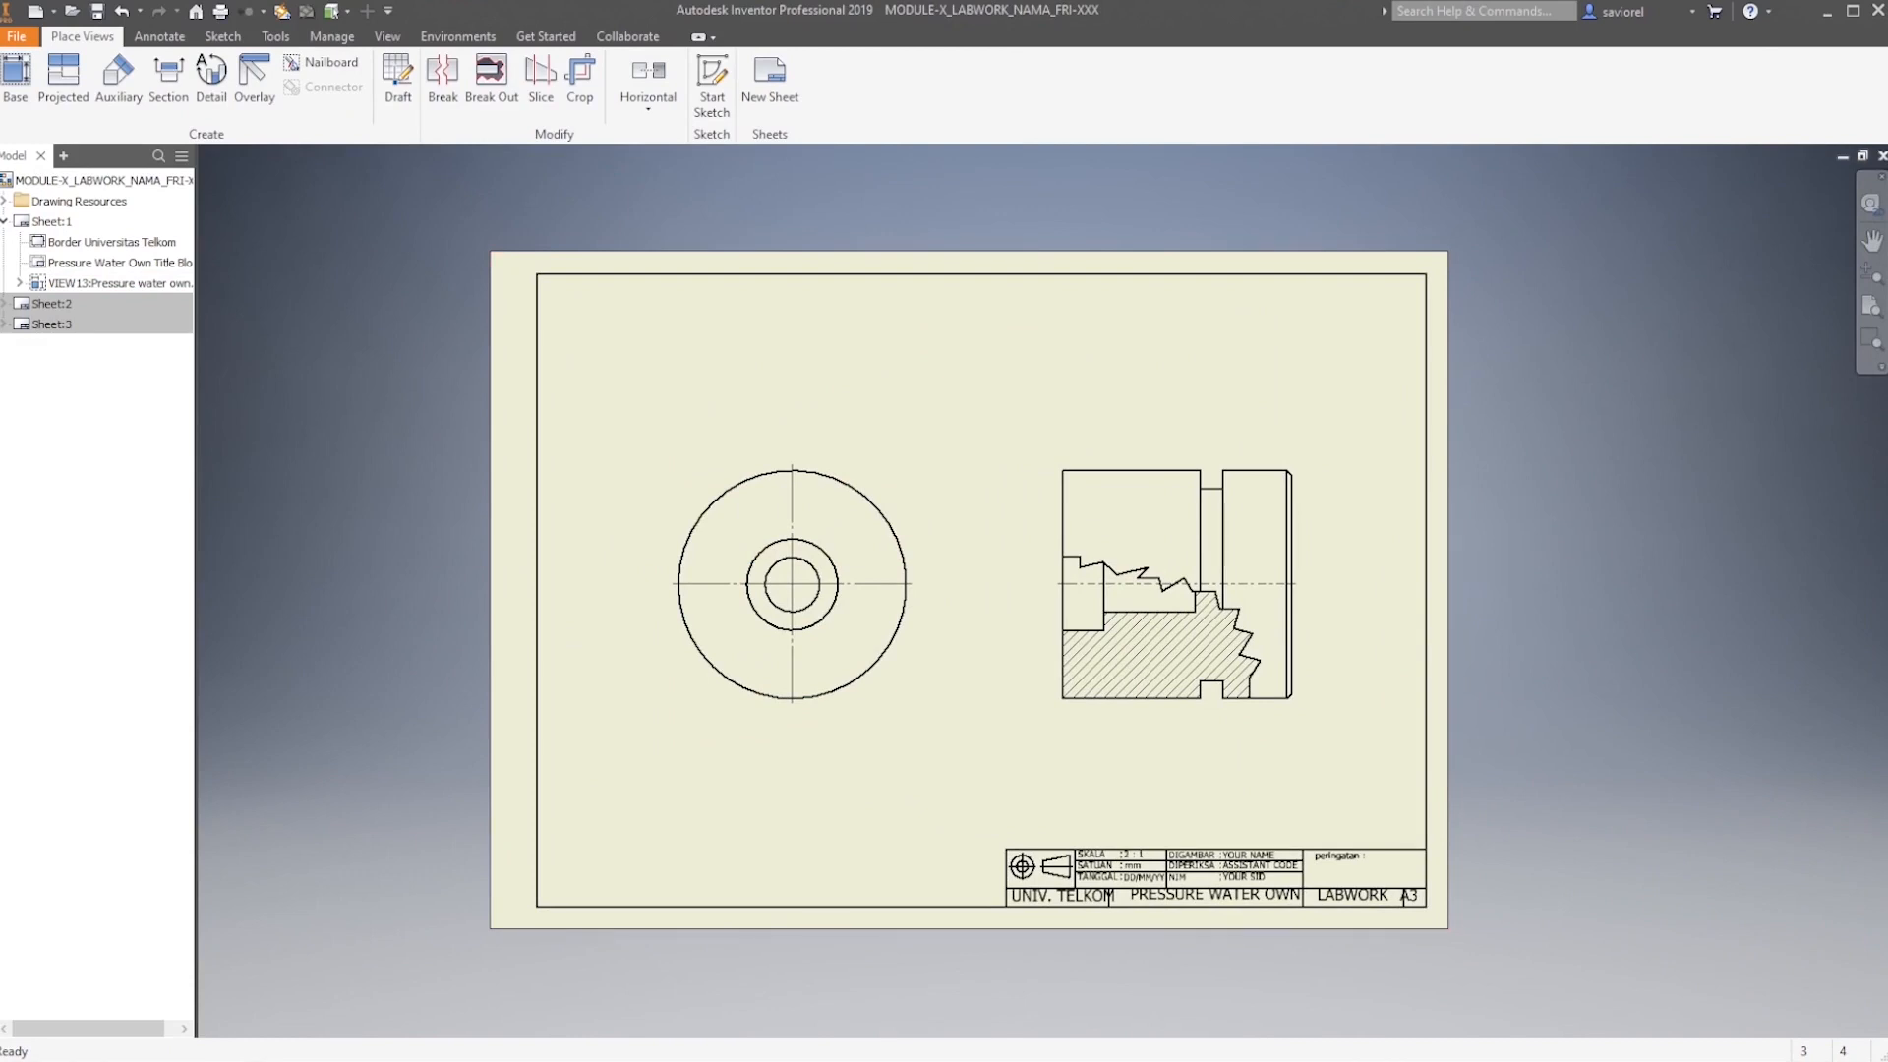
Find the Pressure Water Own Title Block among the drawing resources and open its definition for editing
left_click(5, 221)
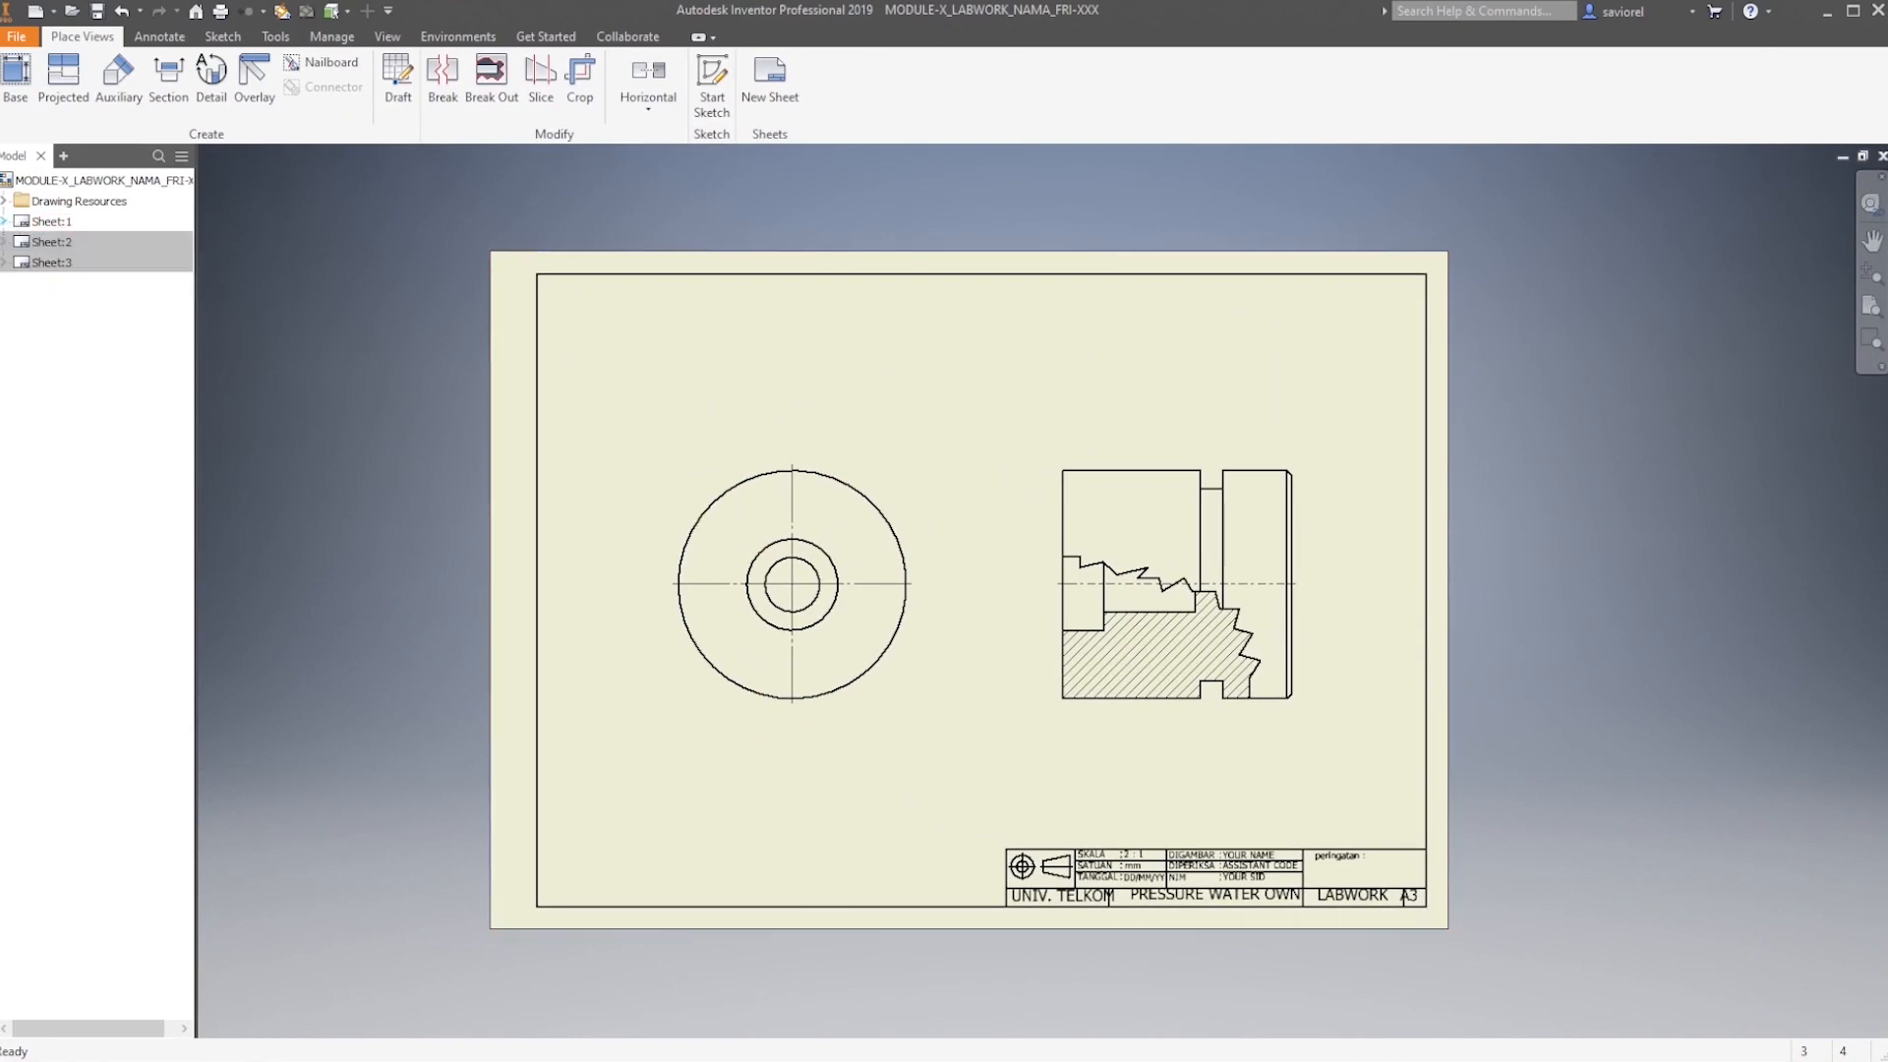
left_click(4, 201)
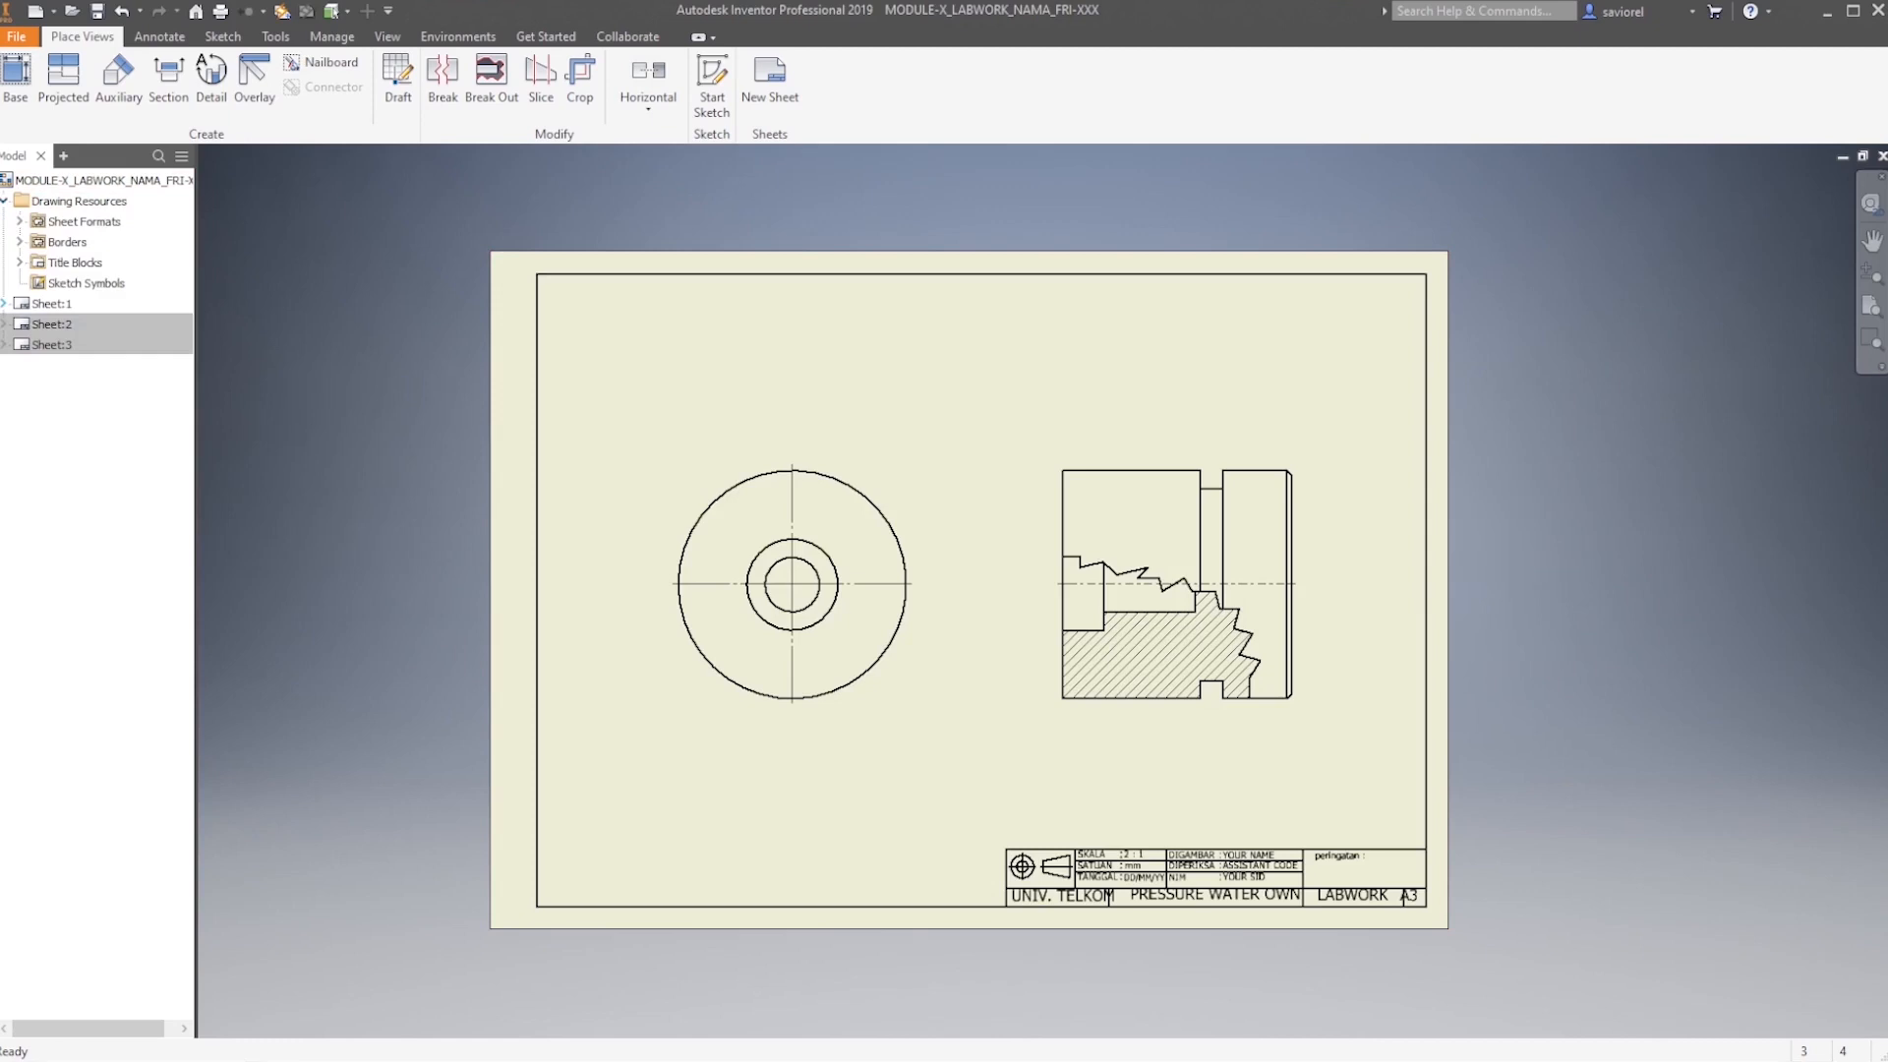
left_click(18, 262)
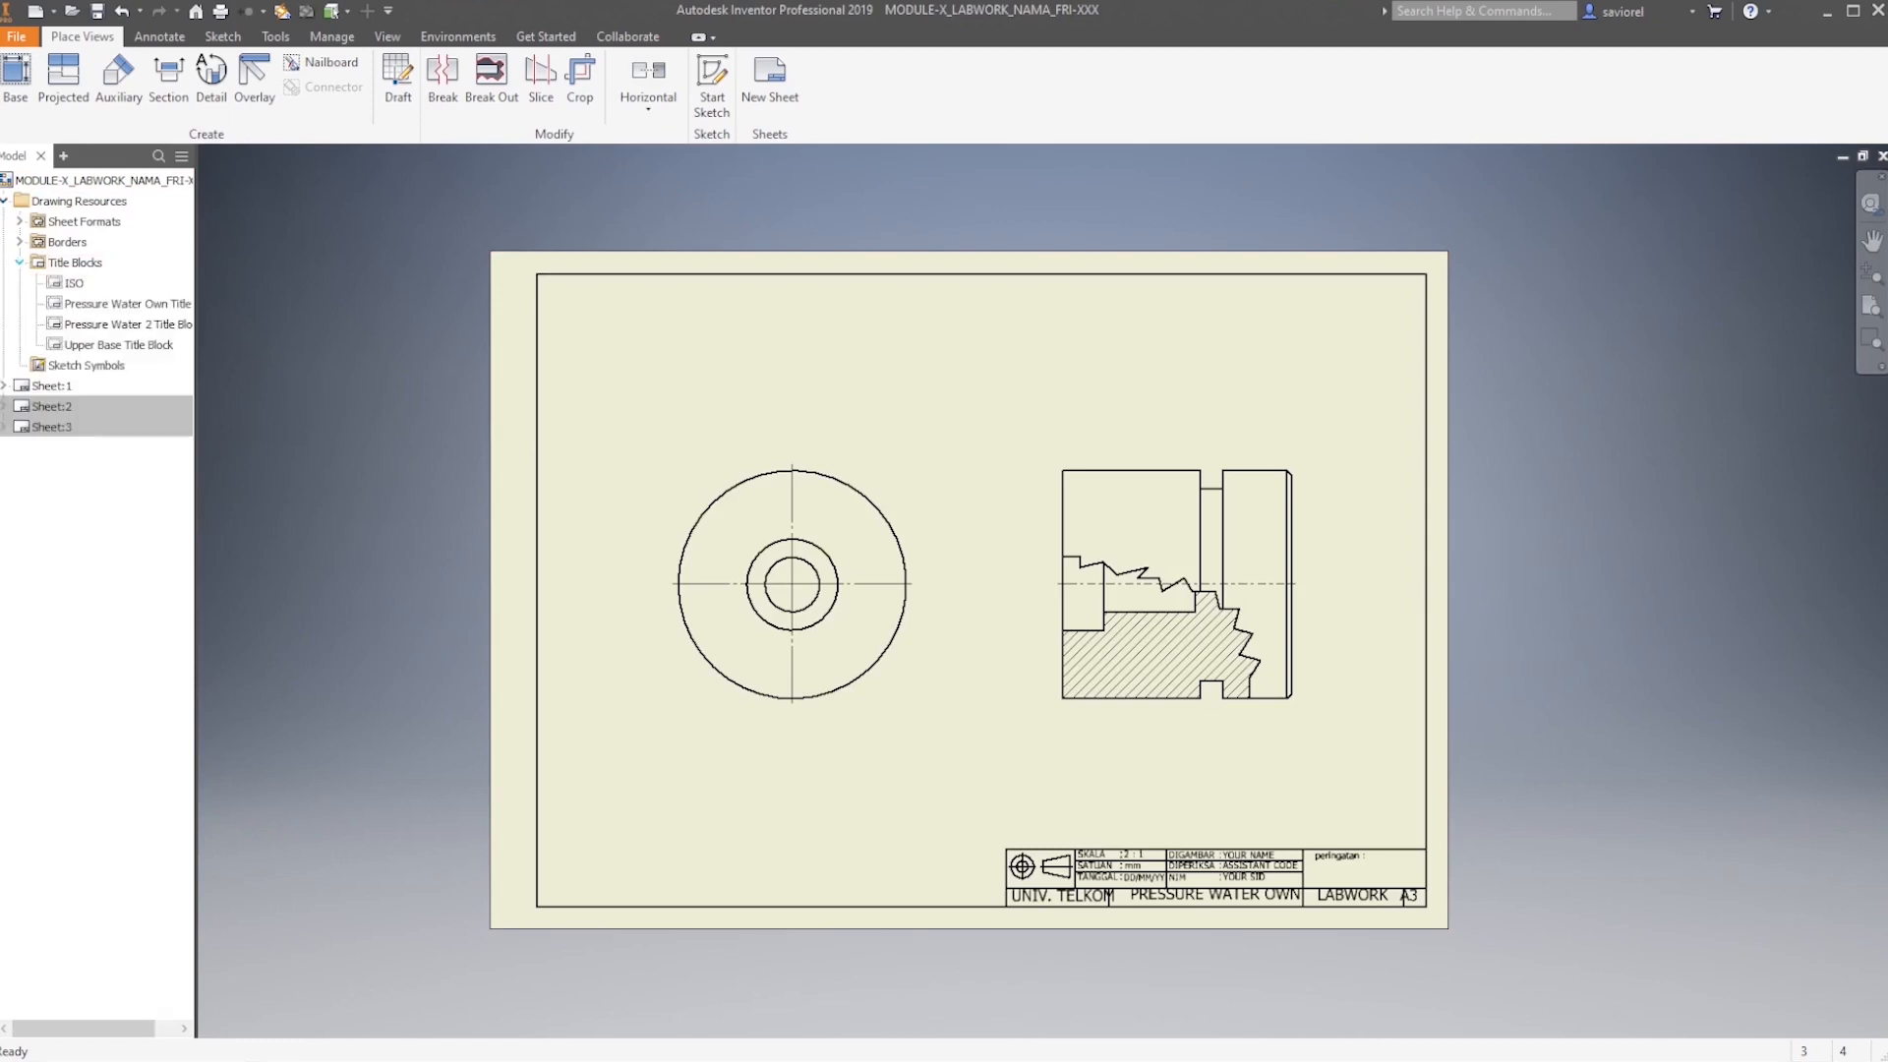
middle_click_drag(1403, 897, 1376, 759)
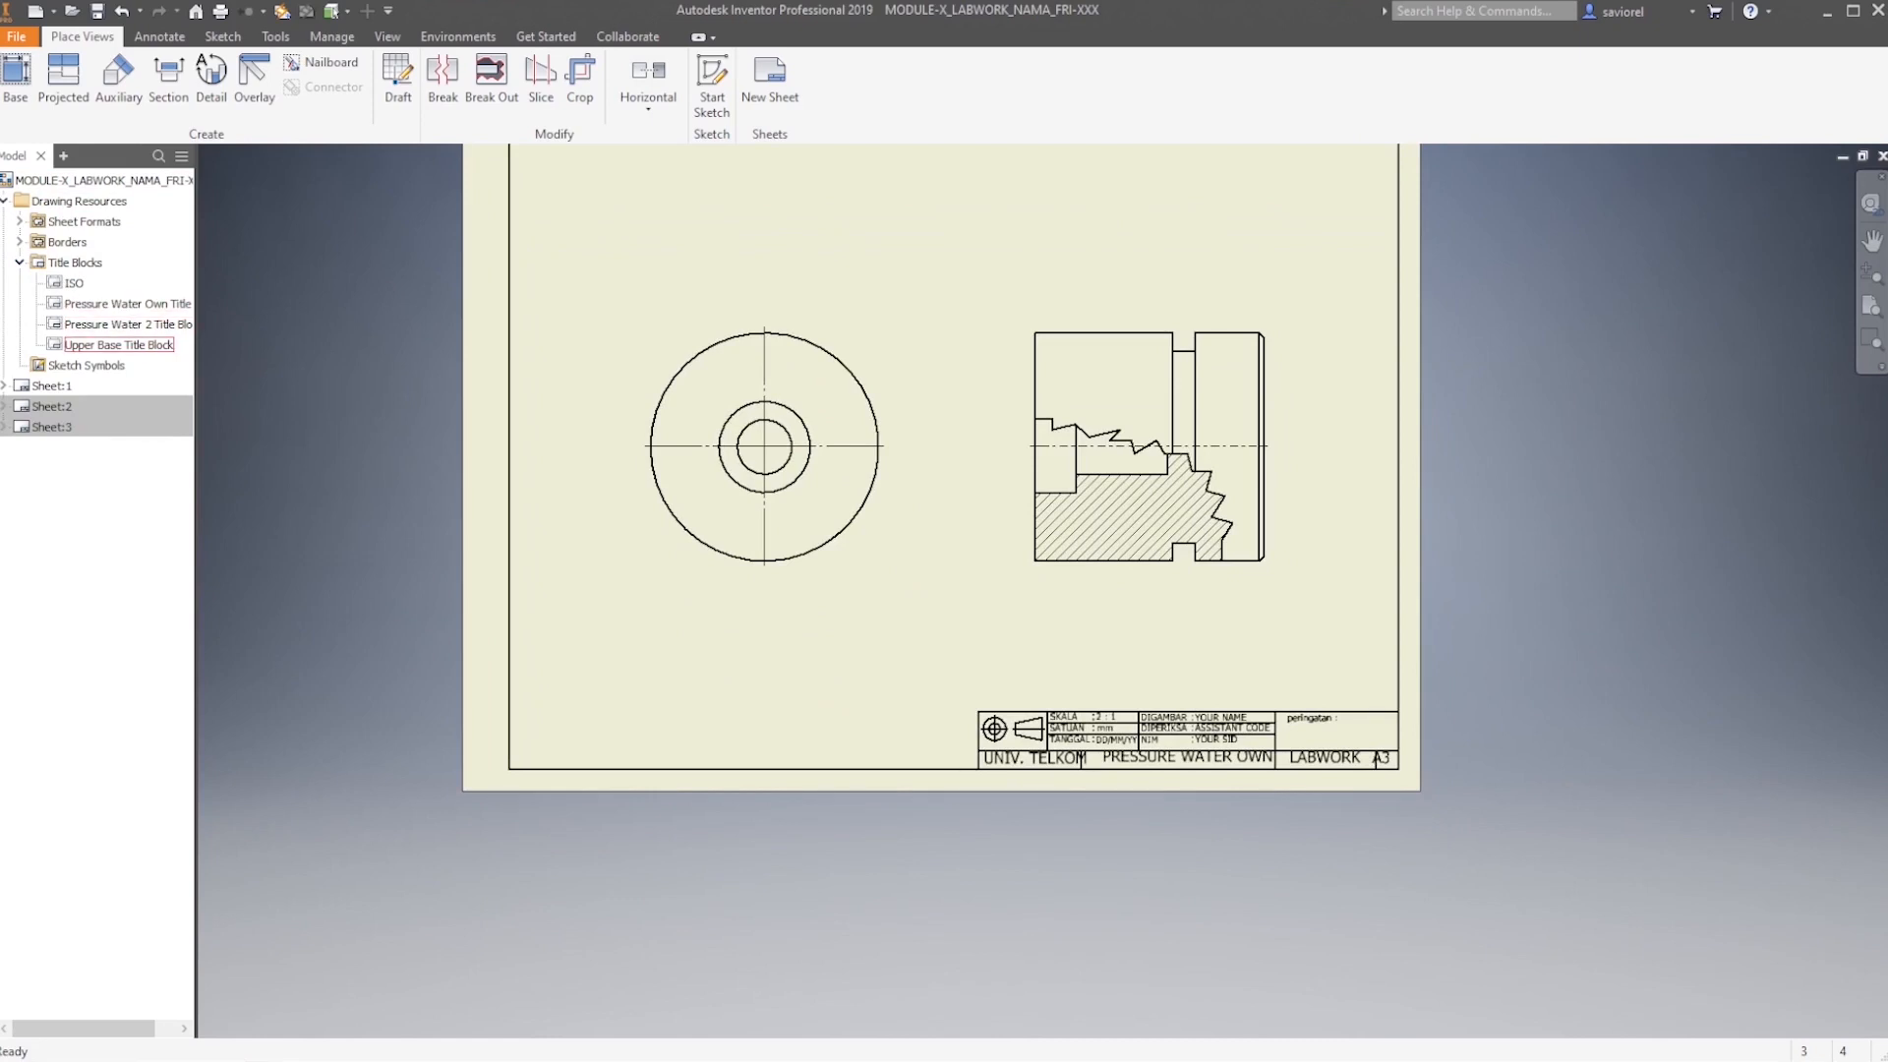
right_click(135, 304)
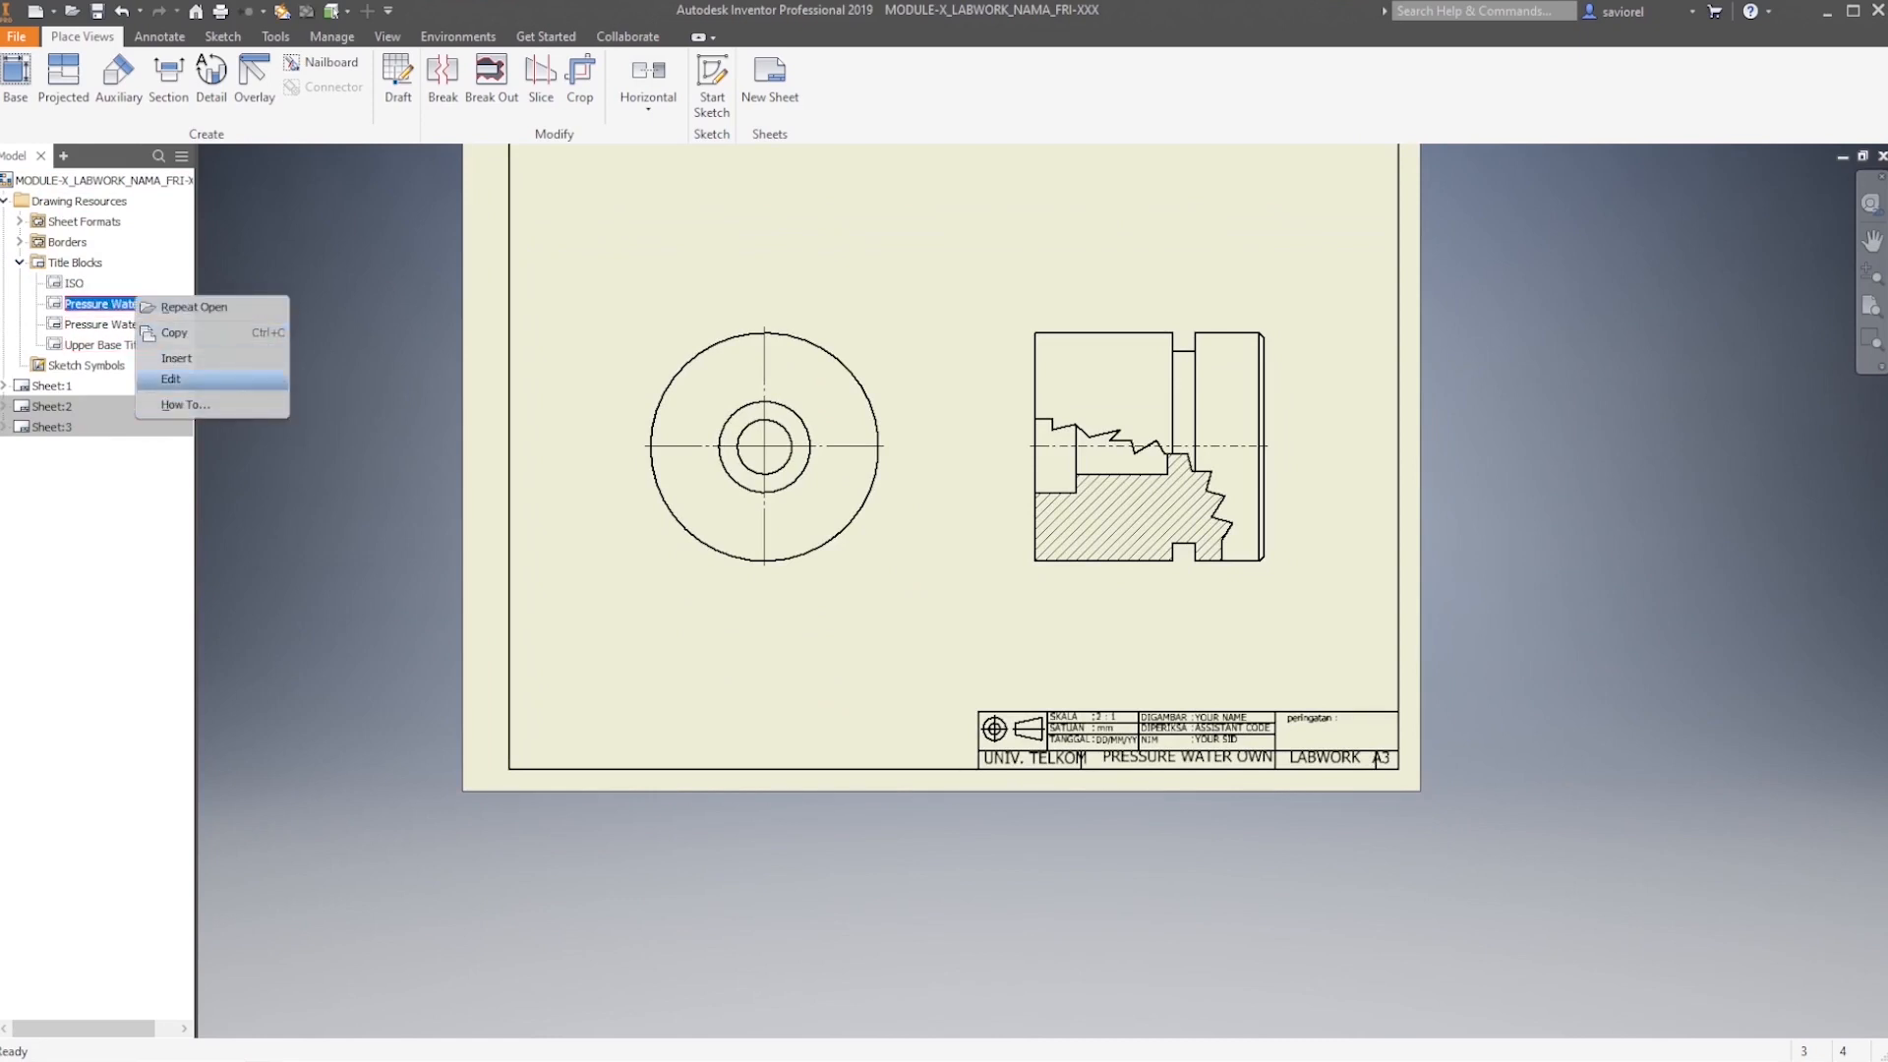
left_click(170, 379)
Set the width of the title block's A3 cell to 15 mm and of its UNIV. TELKOM cell to 50 mm
mouse_move(1180, 724)
middle_mouse_down()
mouse_move(1082, 629)
mouse_move(1152, 655)
mouse_move(1138, 590)
middle_mouse_up()
scroll(1139, 594, "up", 3)
scroll(1139, 598, "down", 7)
middle_click_drag(951, 501, 995, 582)
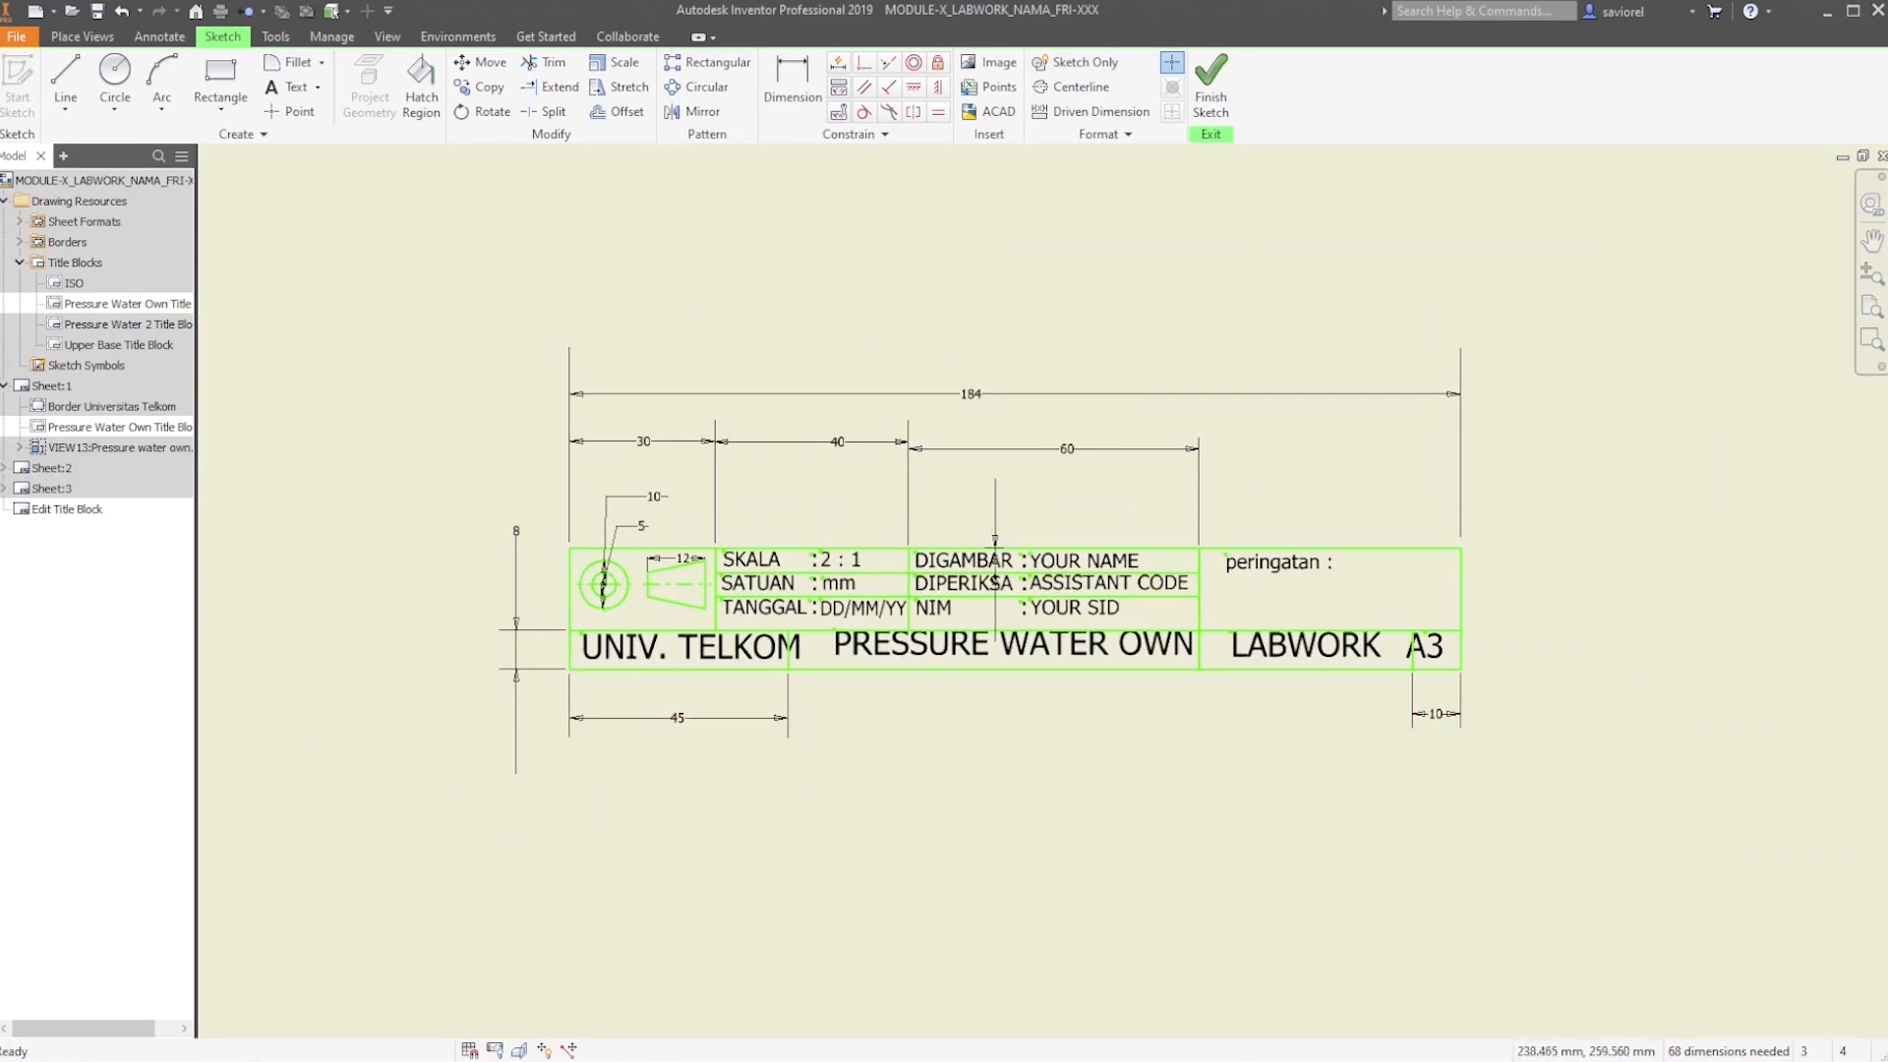
left_click(792, 87)
double_click(1436, 713)
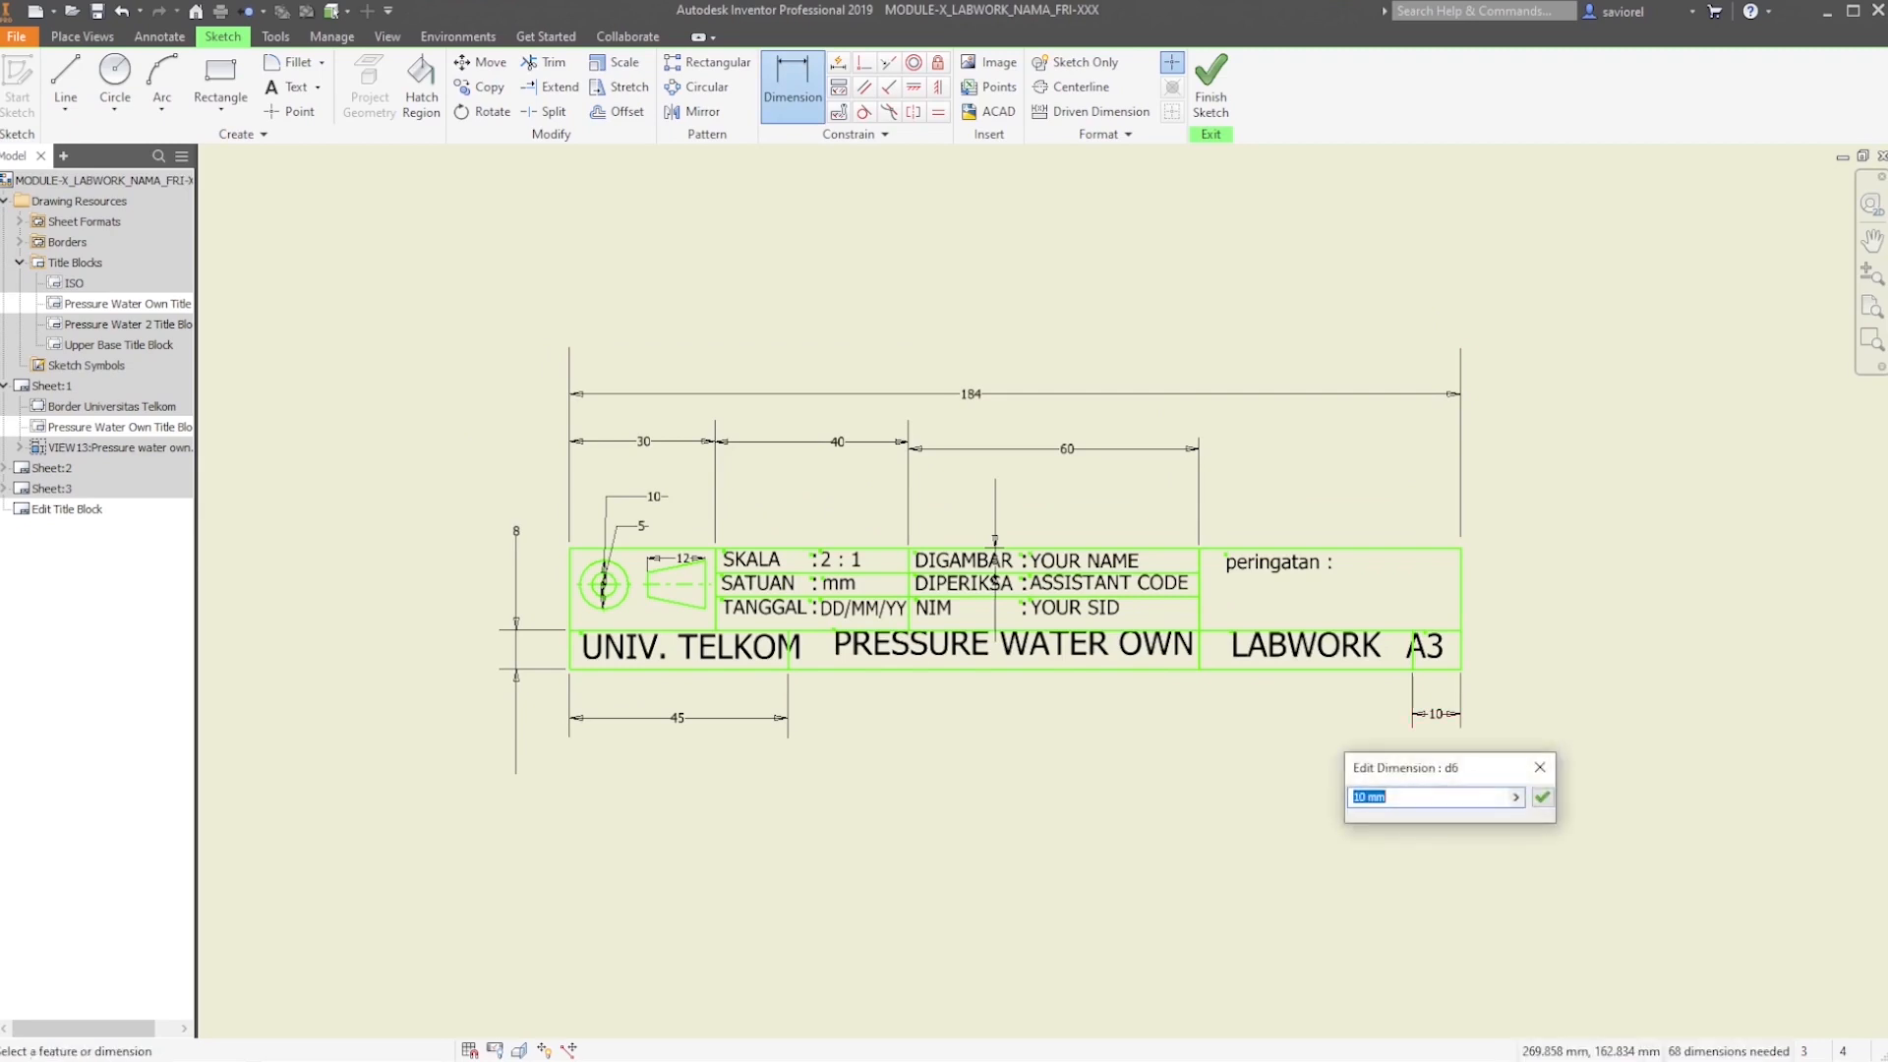
type("15")
key("Return")
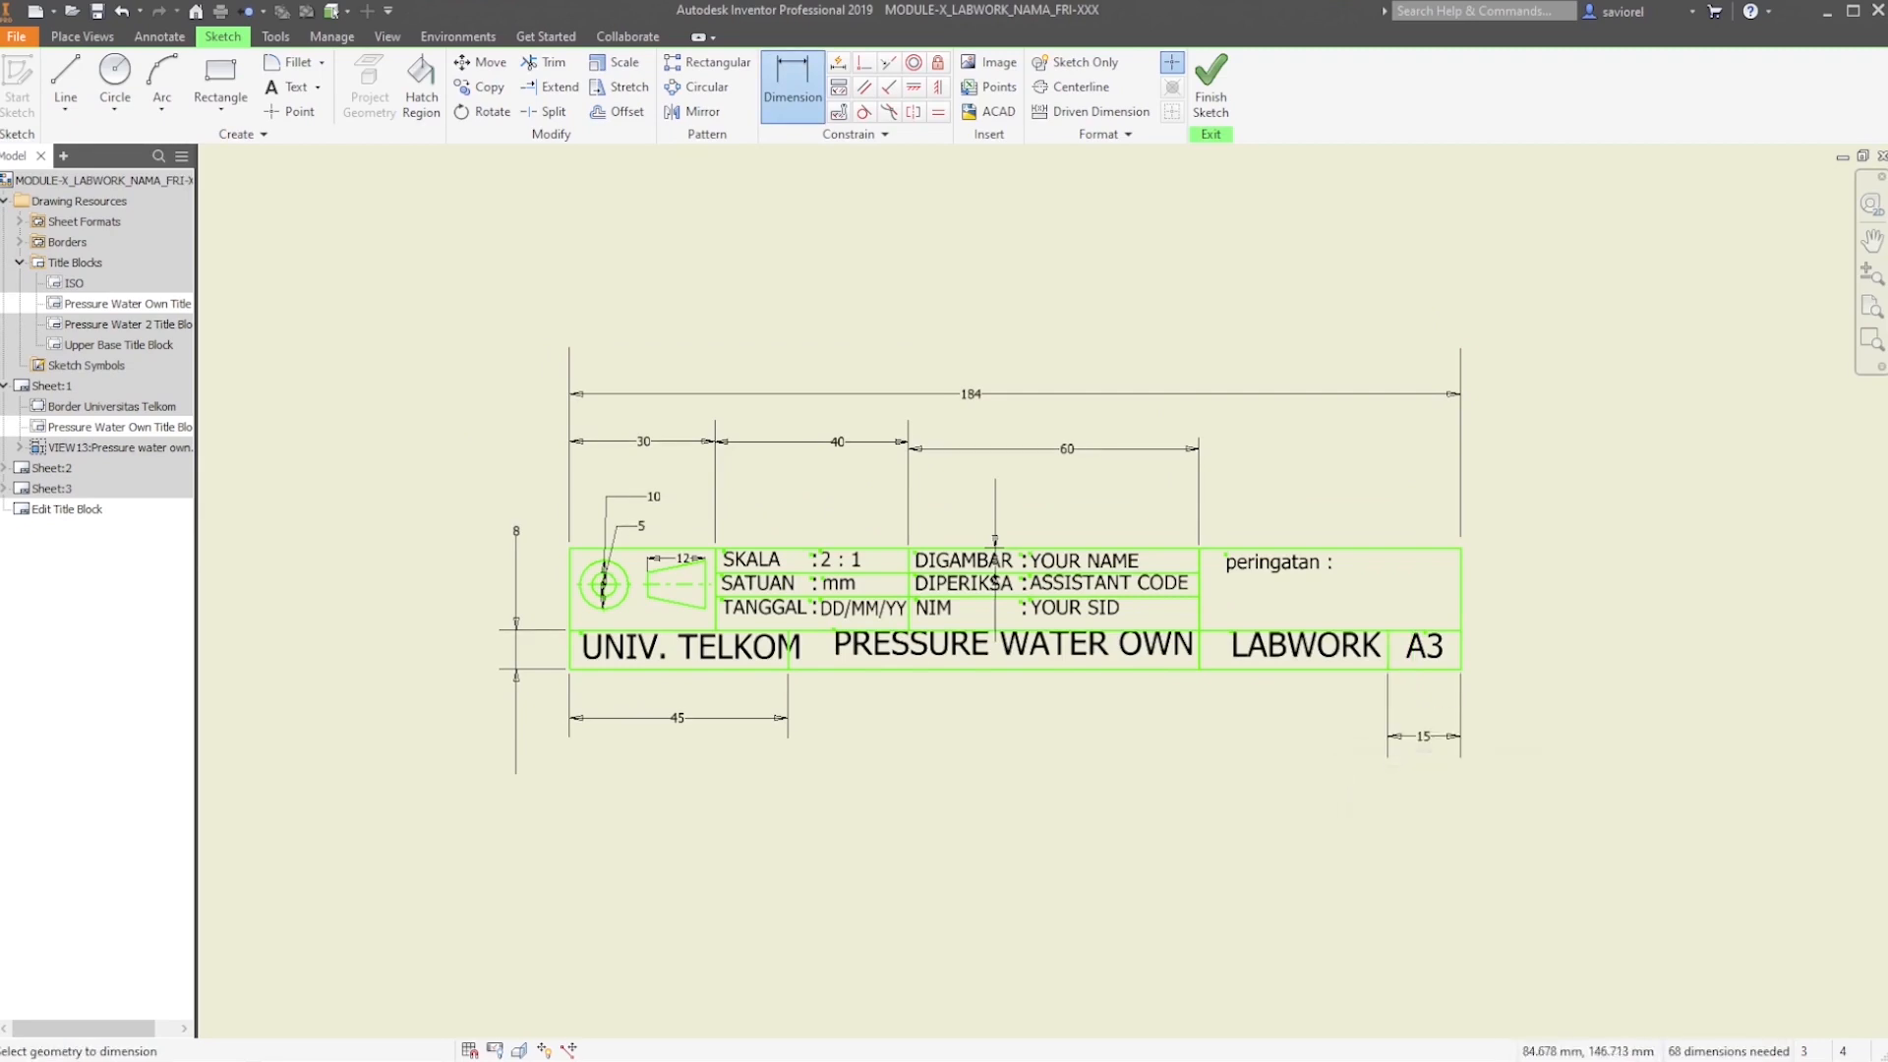
double_click(727, 718)
type("50")
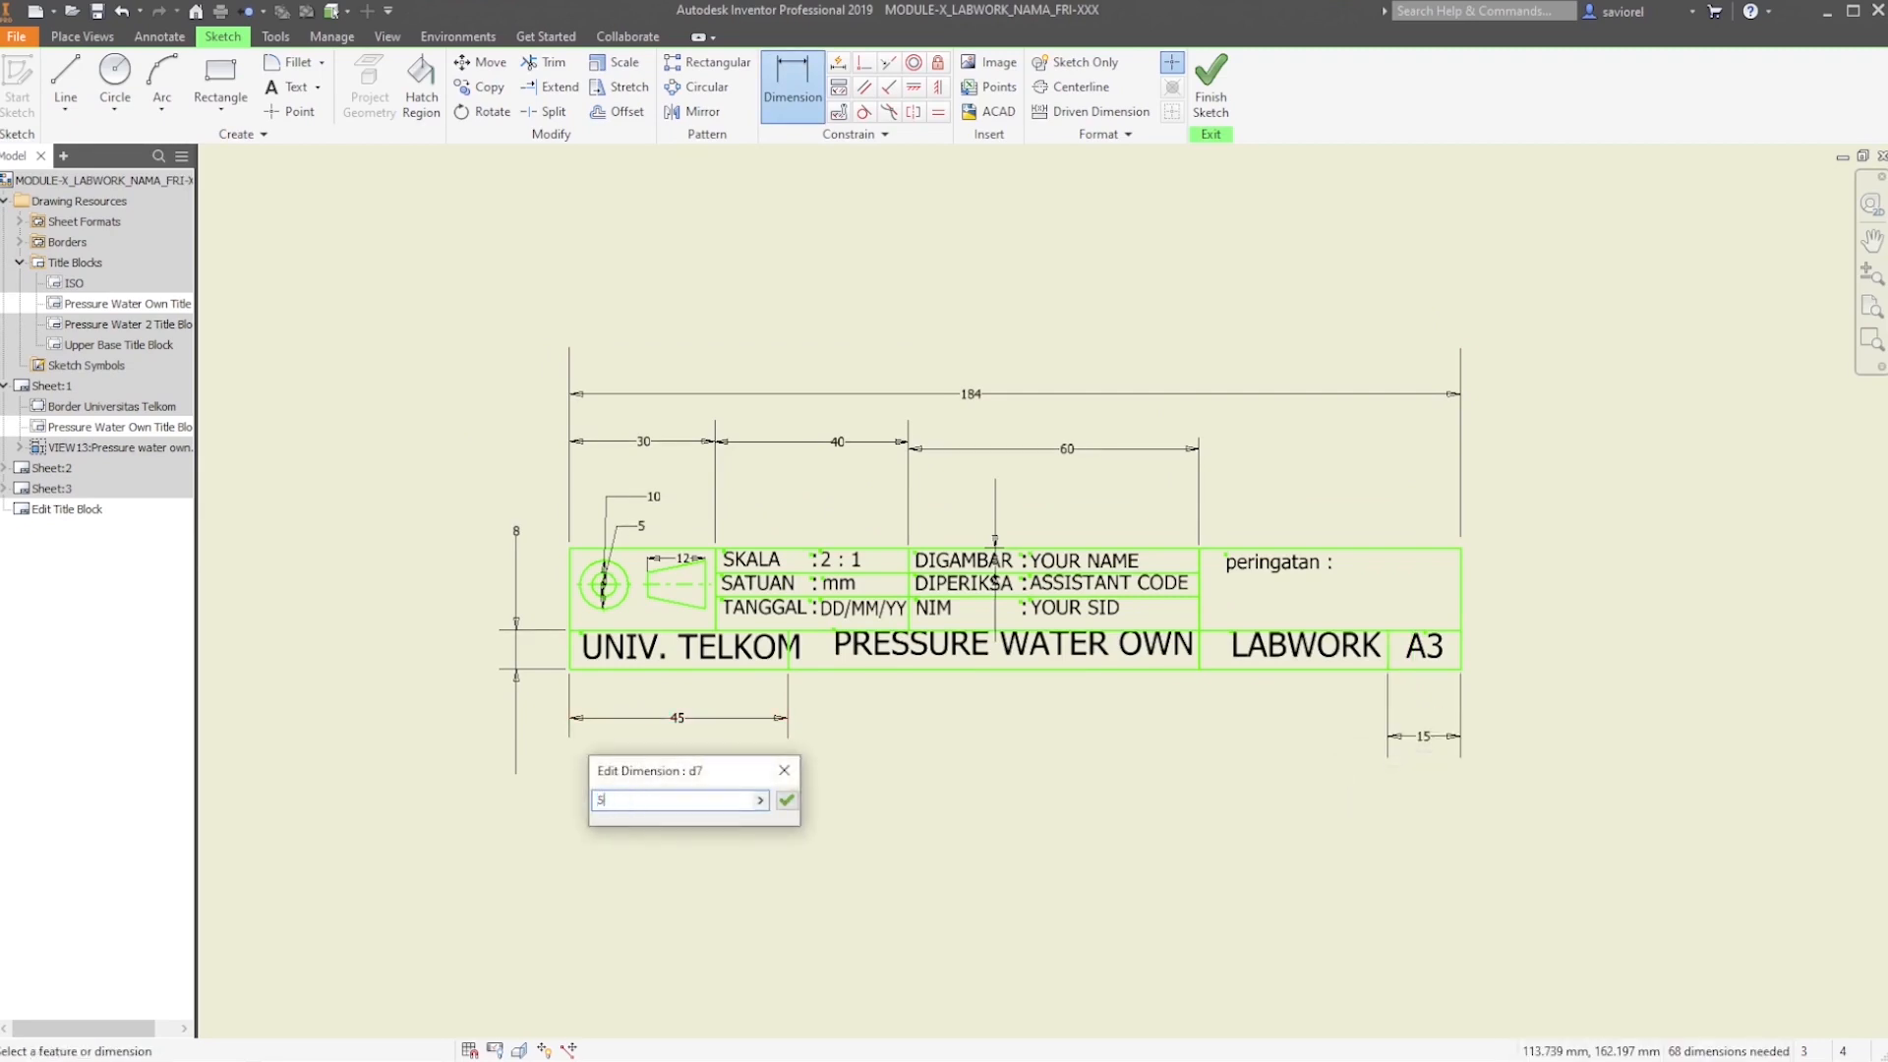
key("Return")
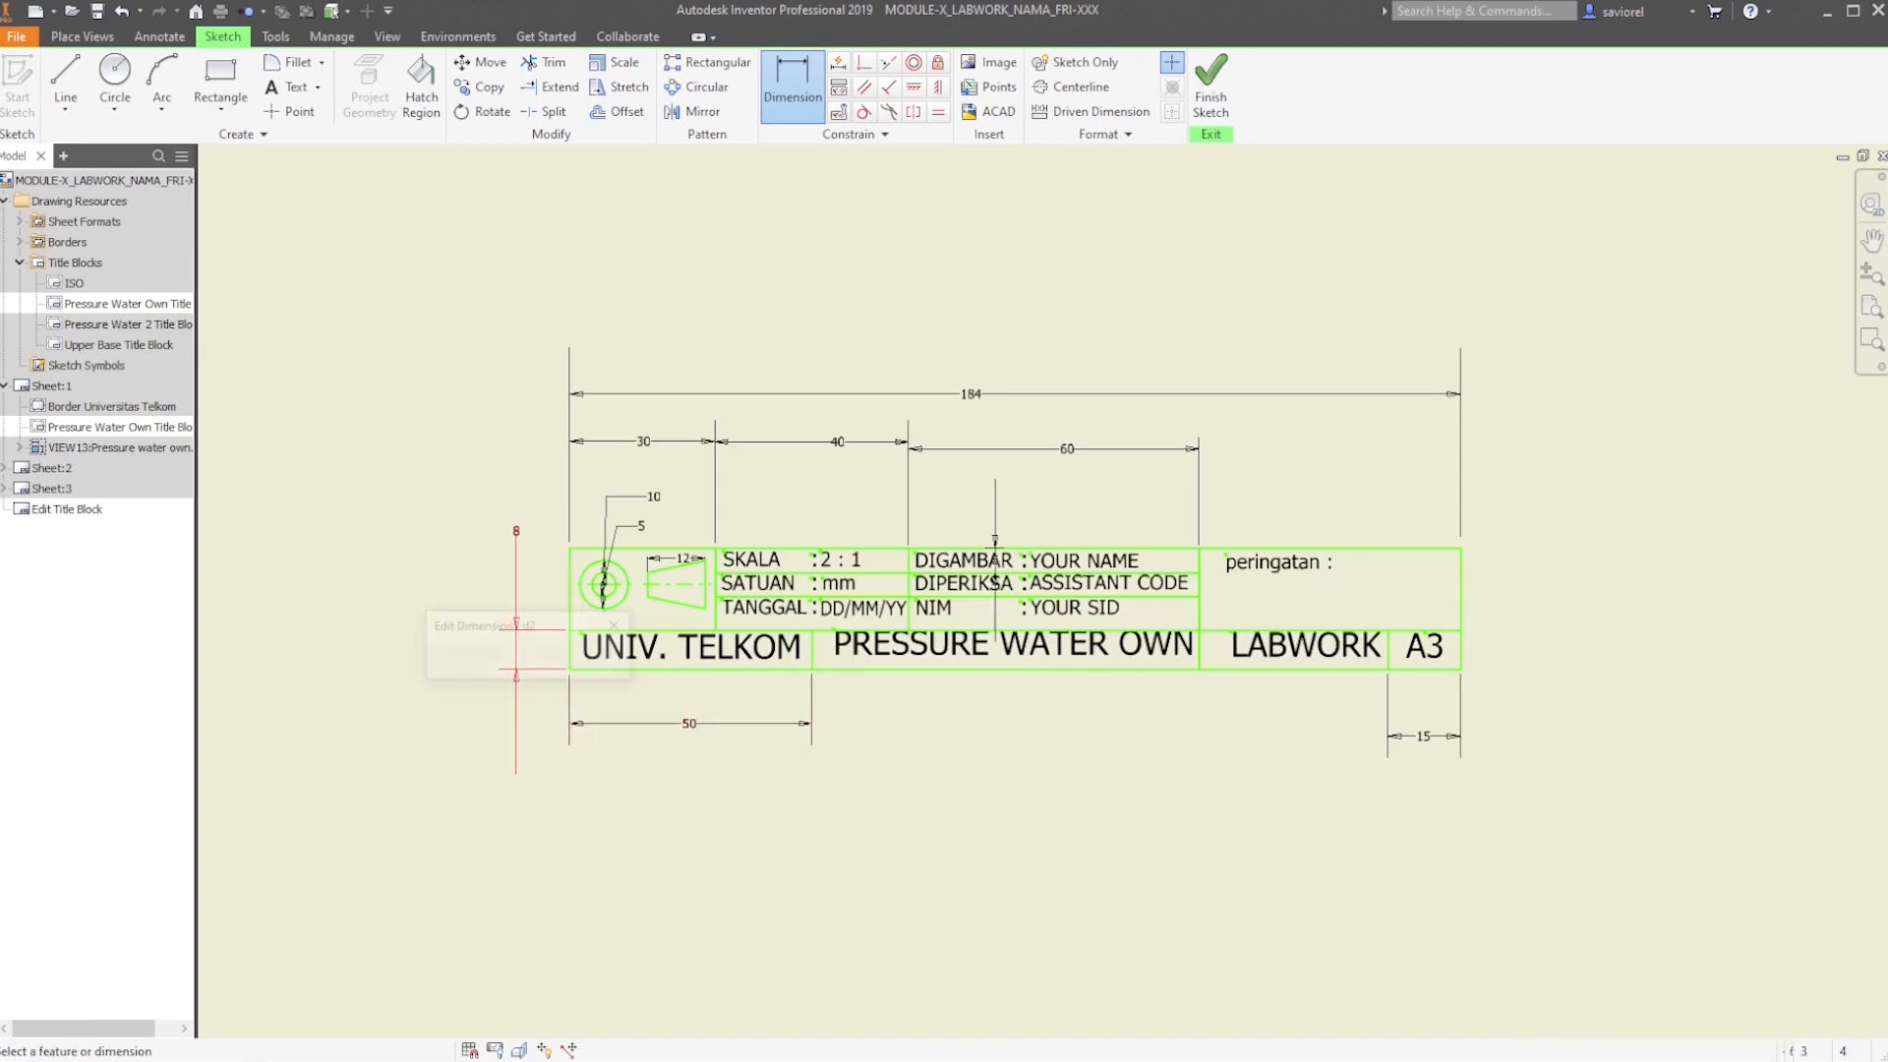
Set the title block's bottom row height to 10 mm and the DIGAMBAR/DIPERIKSA/NIM column width to 64 mm
double_click(515, 639)
type("10")
key("Return")
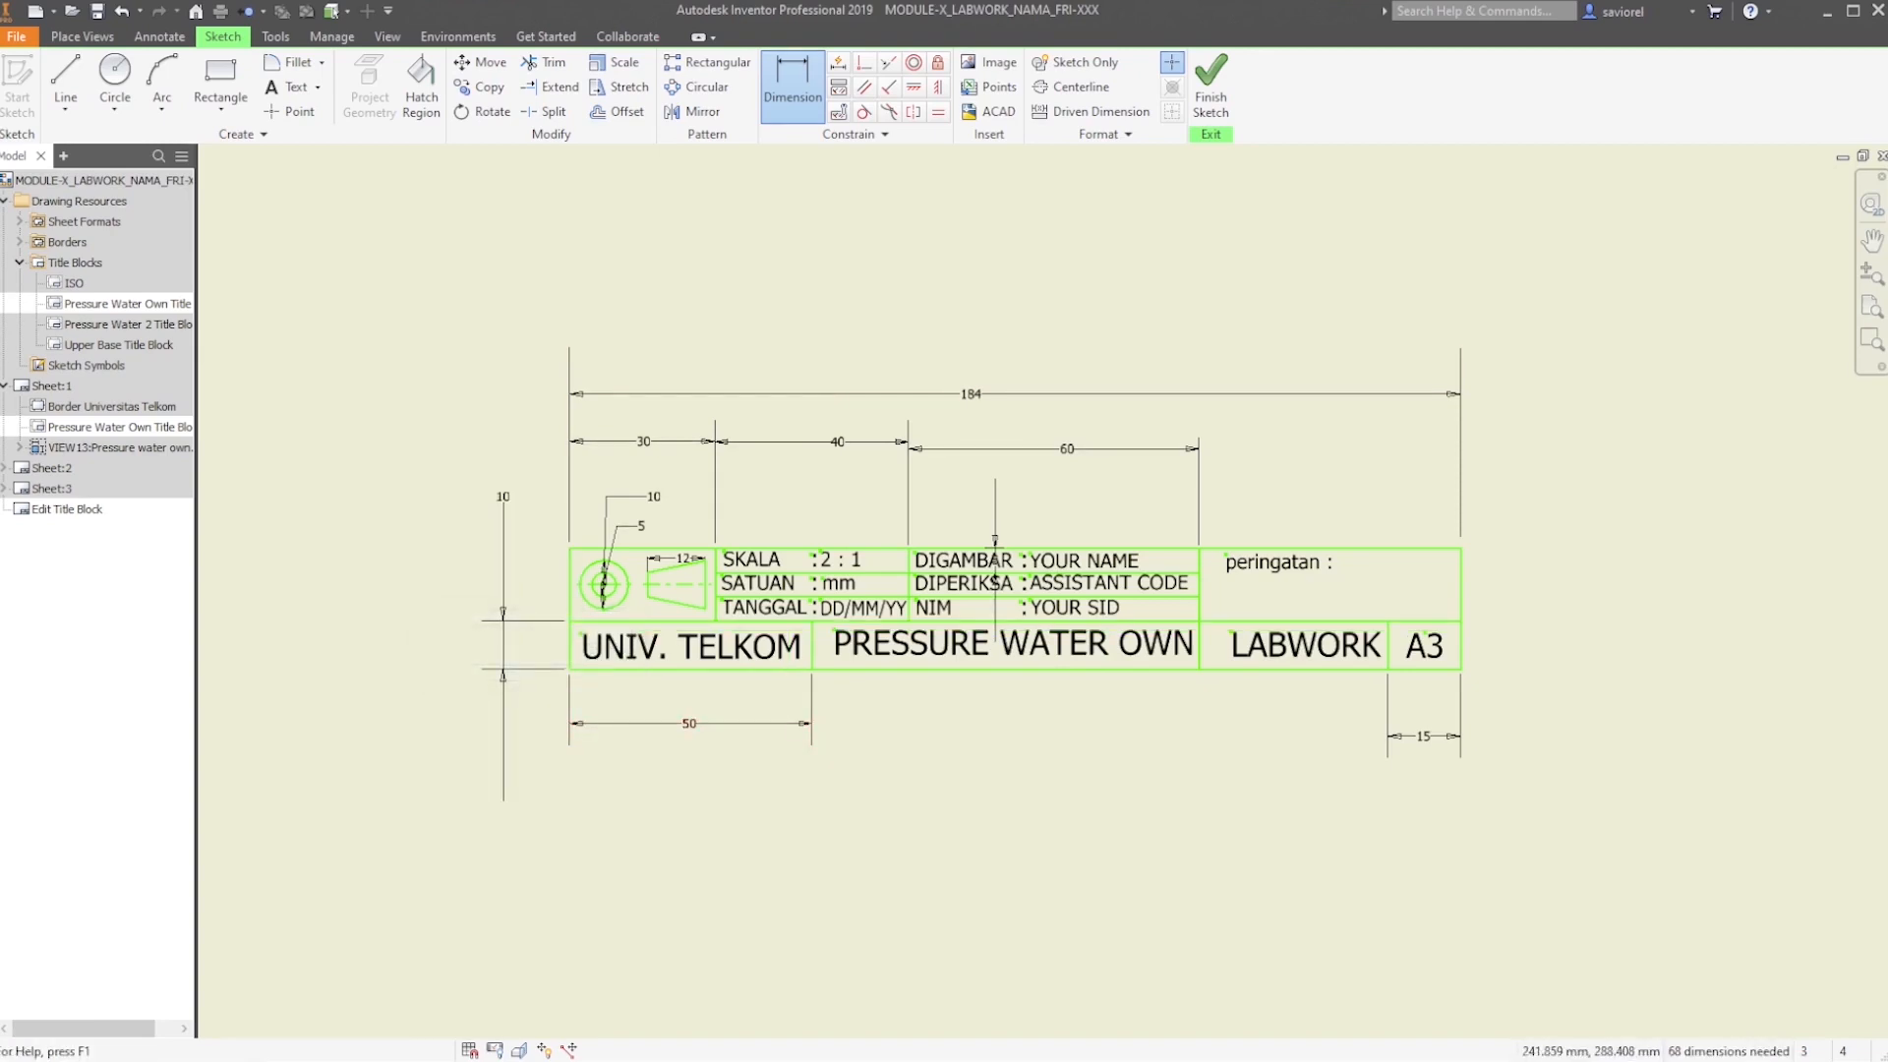
double_click(1066, 448)
type("64")
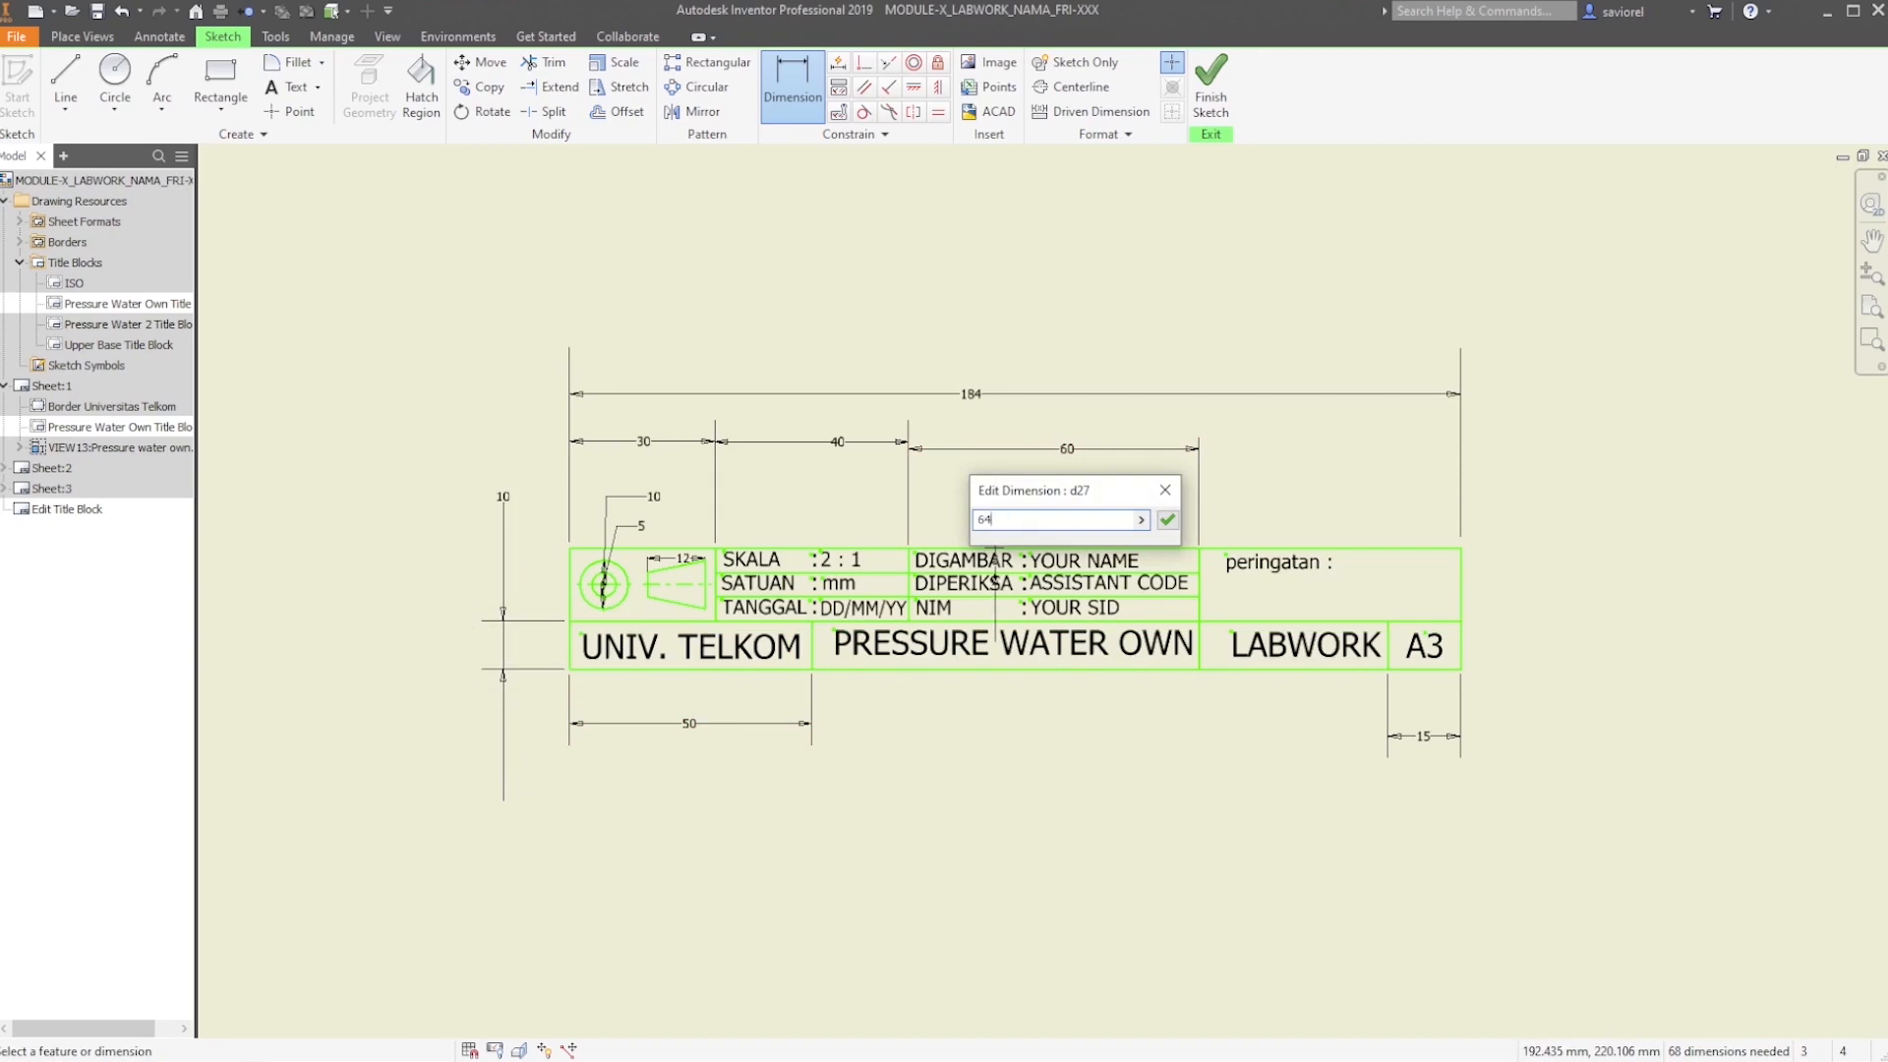
key("Return")
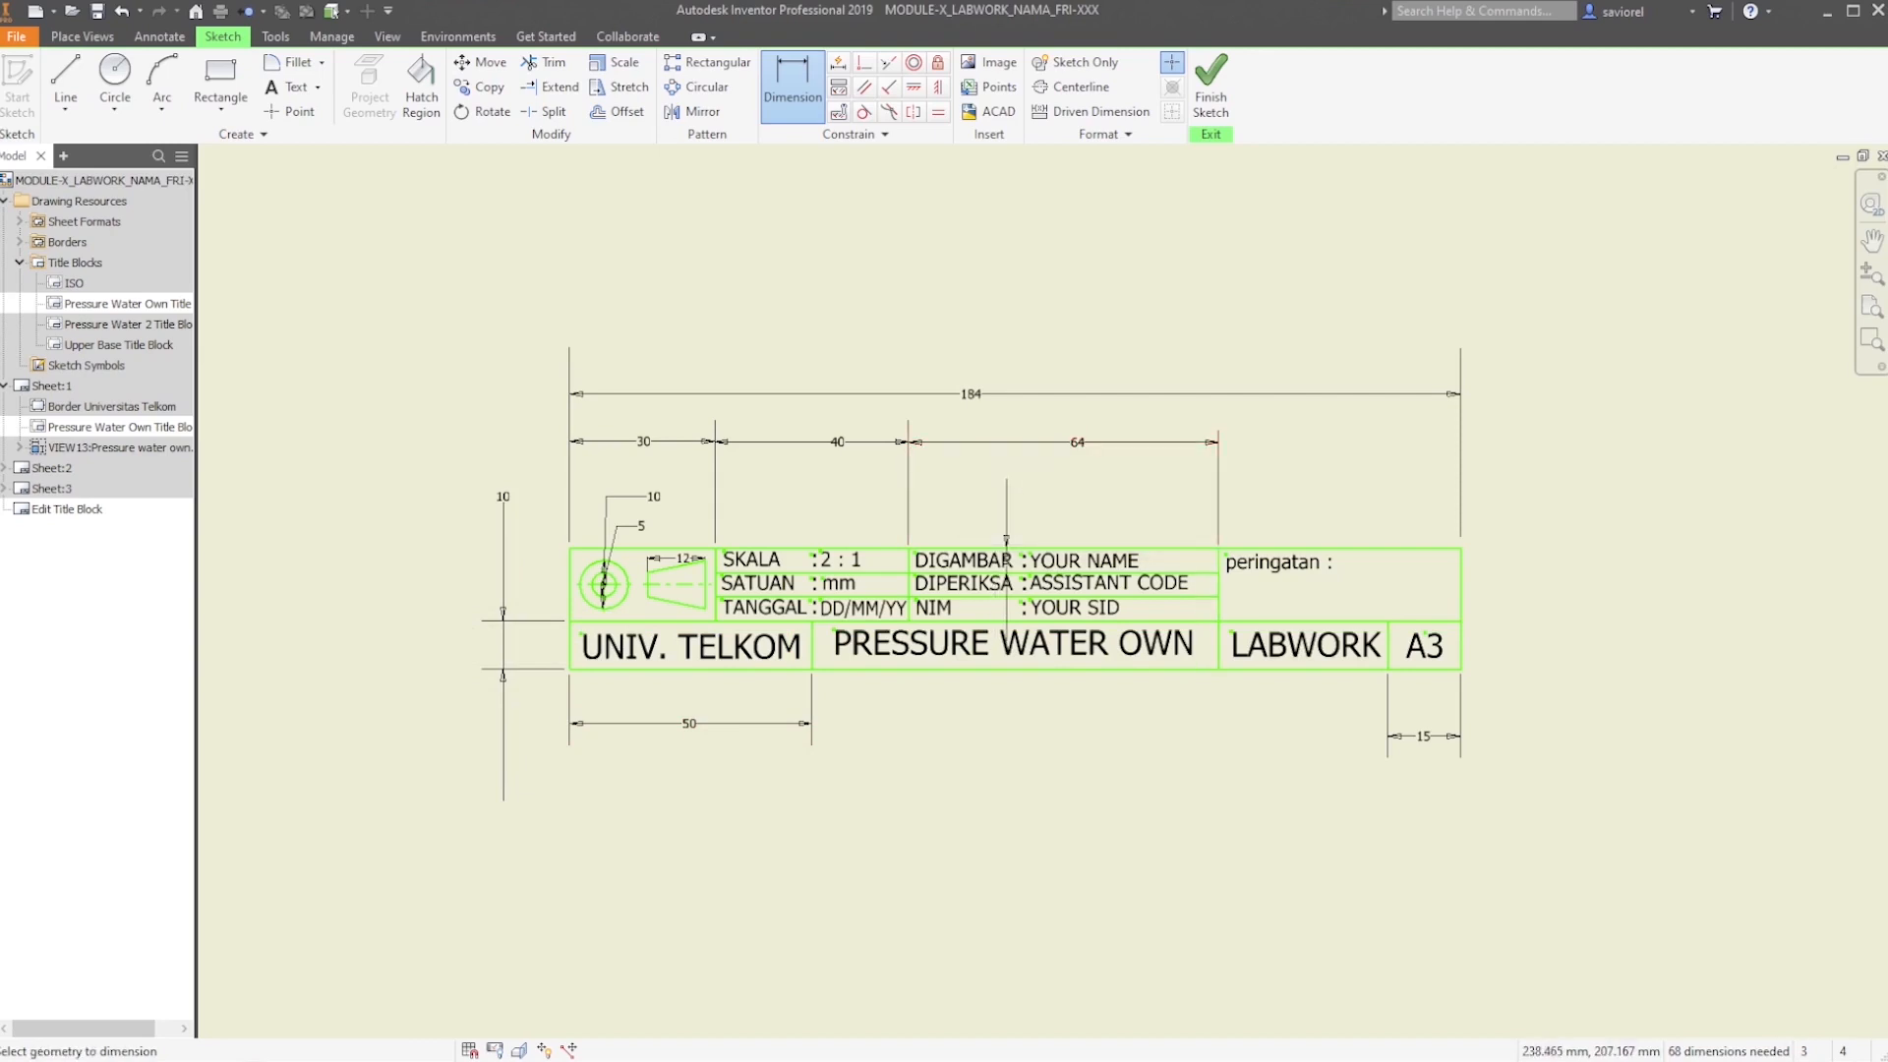
key("Escape")
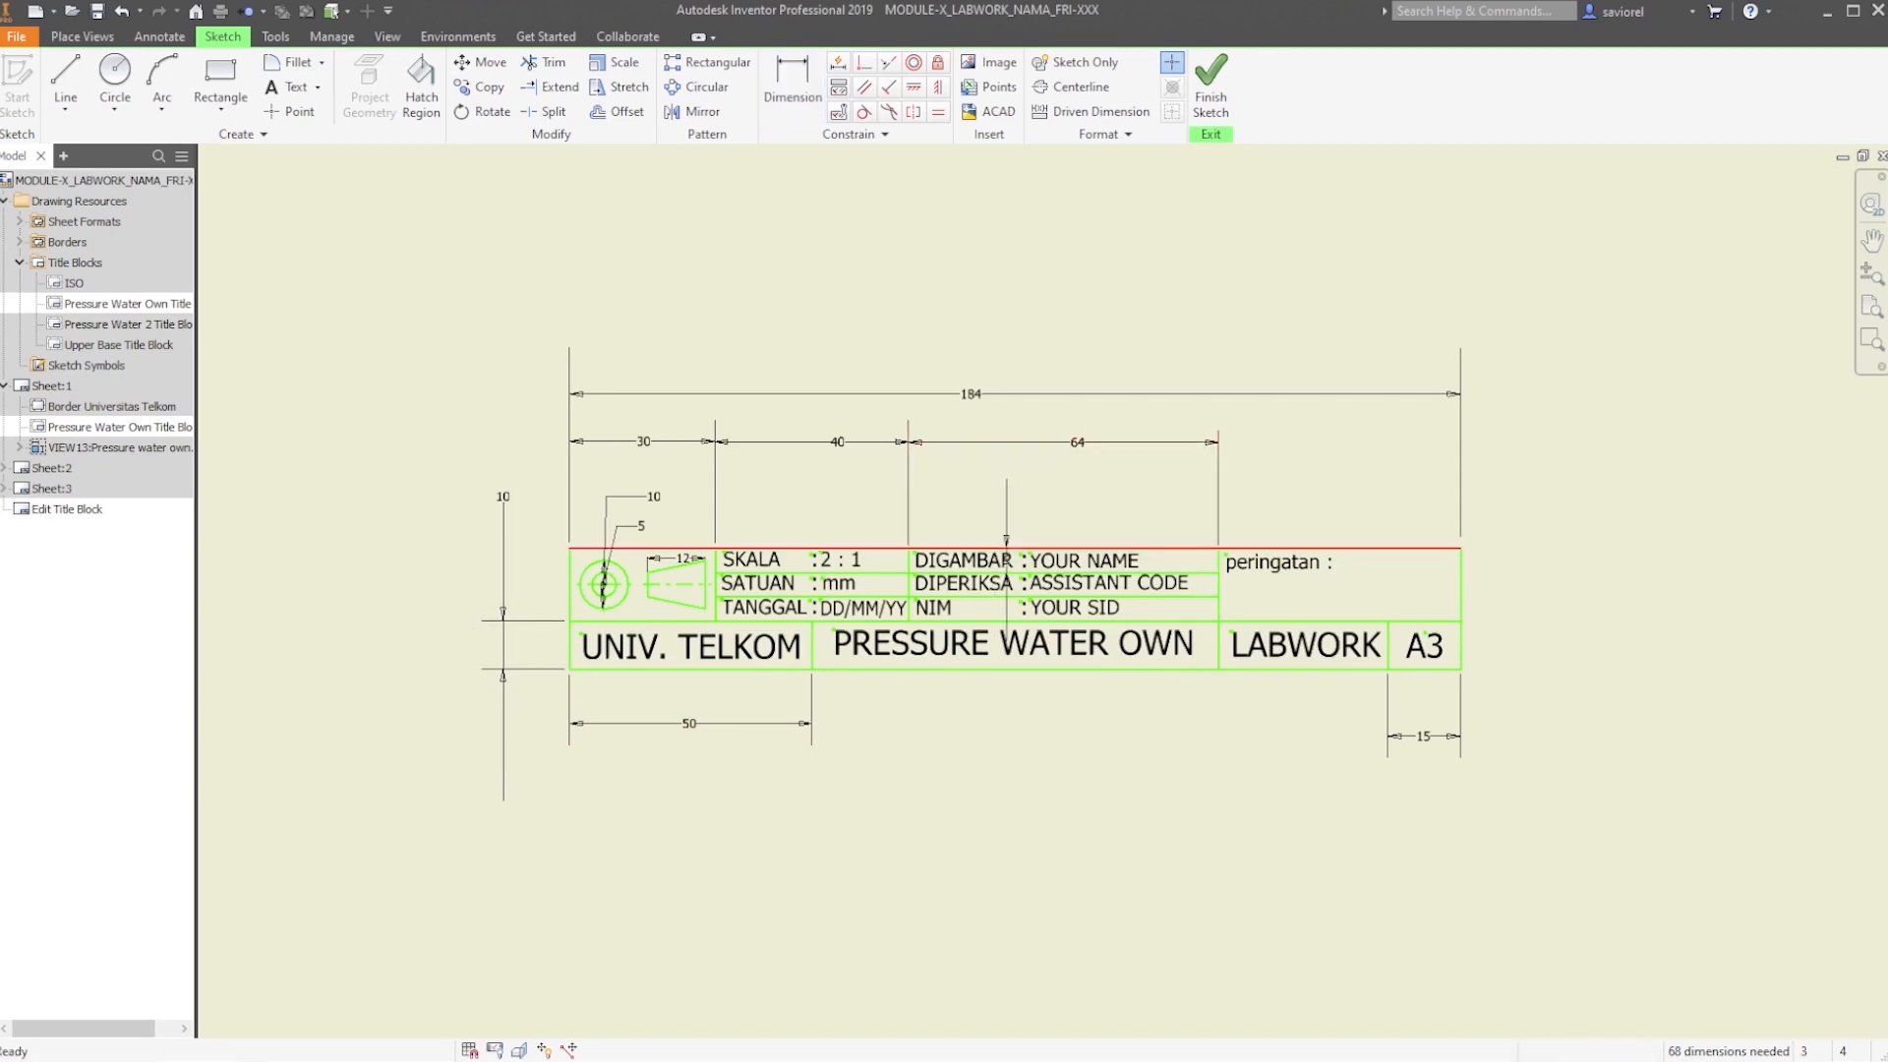
left_click(1085, 560)
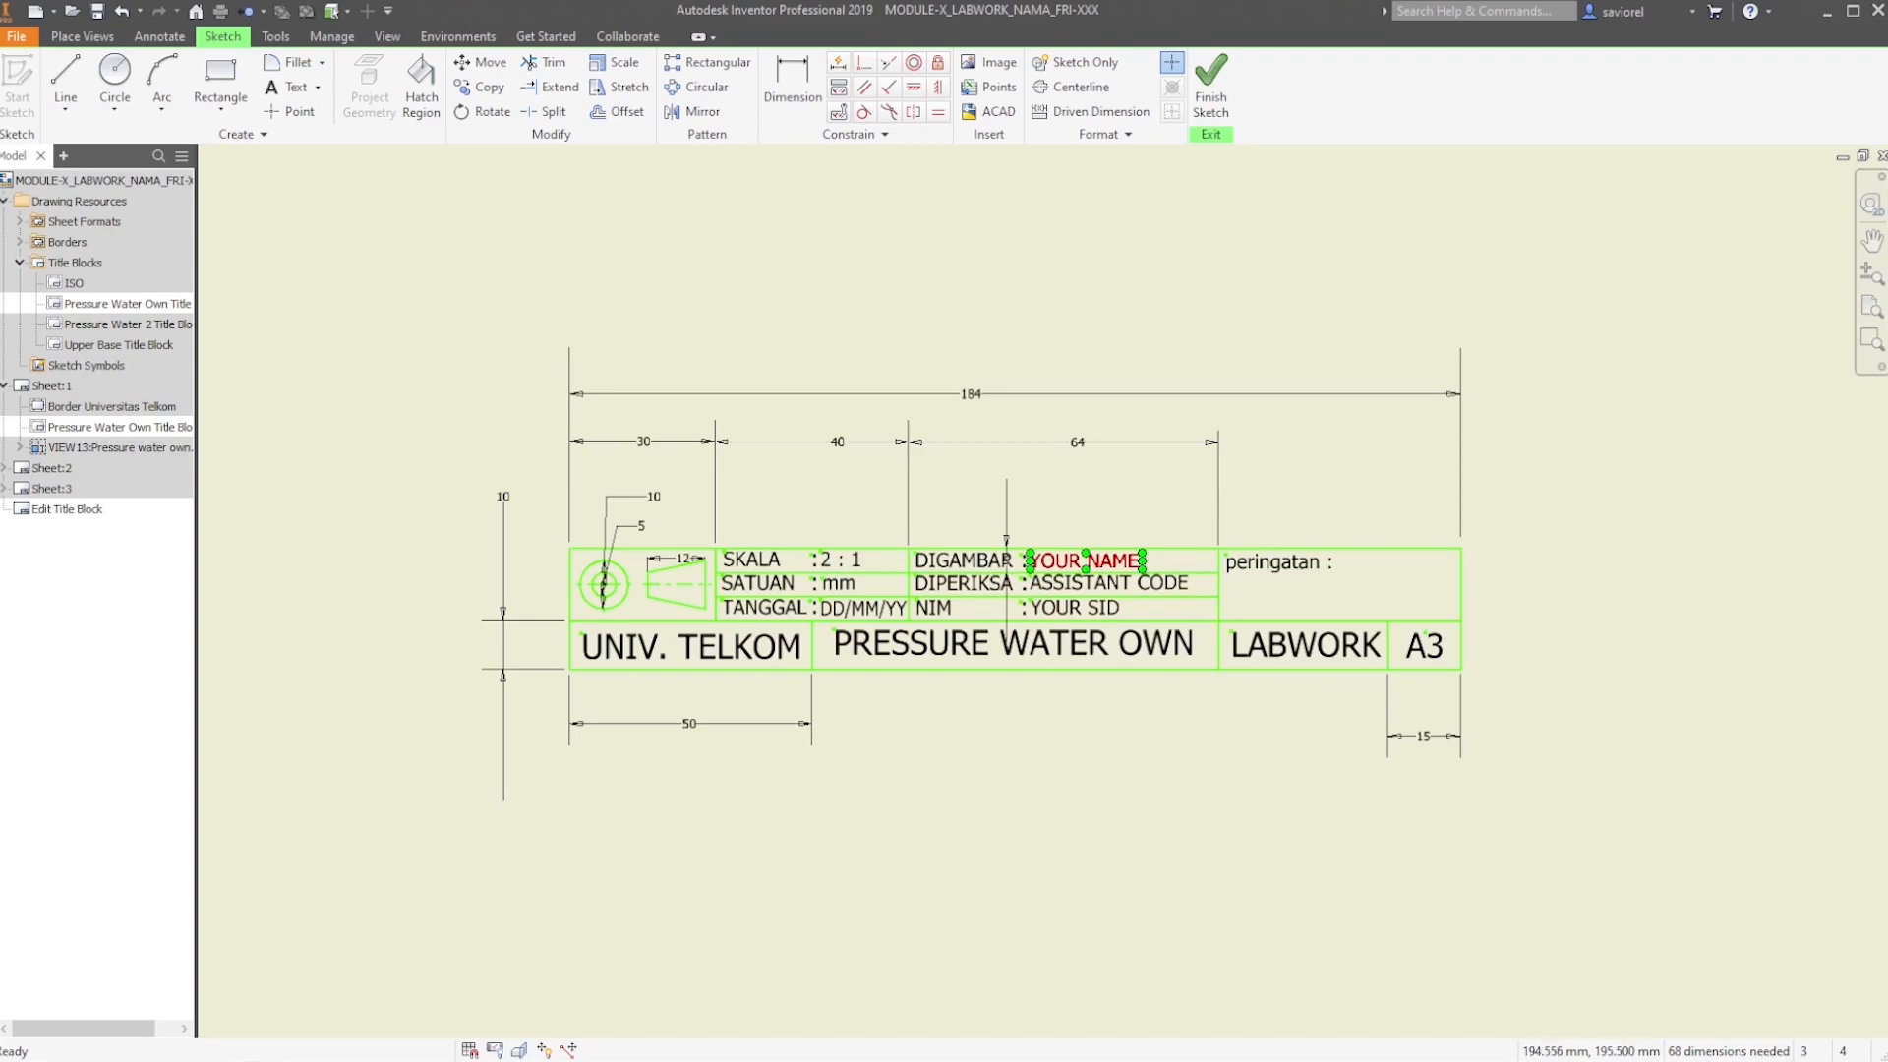
double_click(1081, 560)
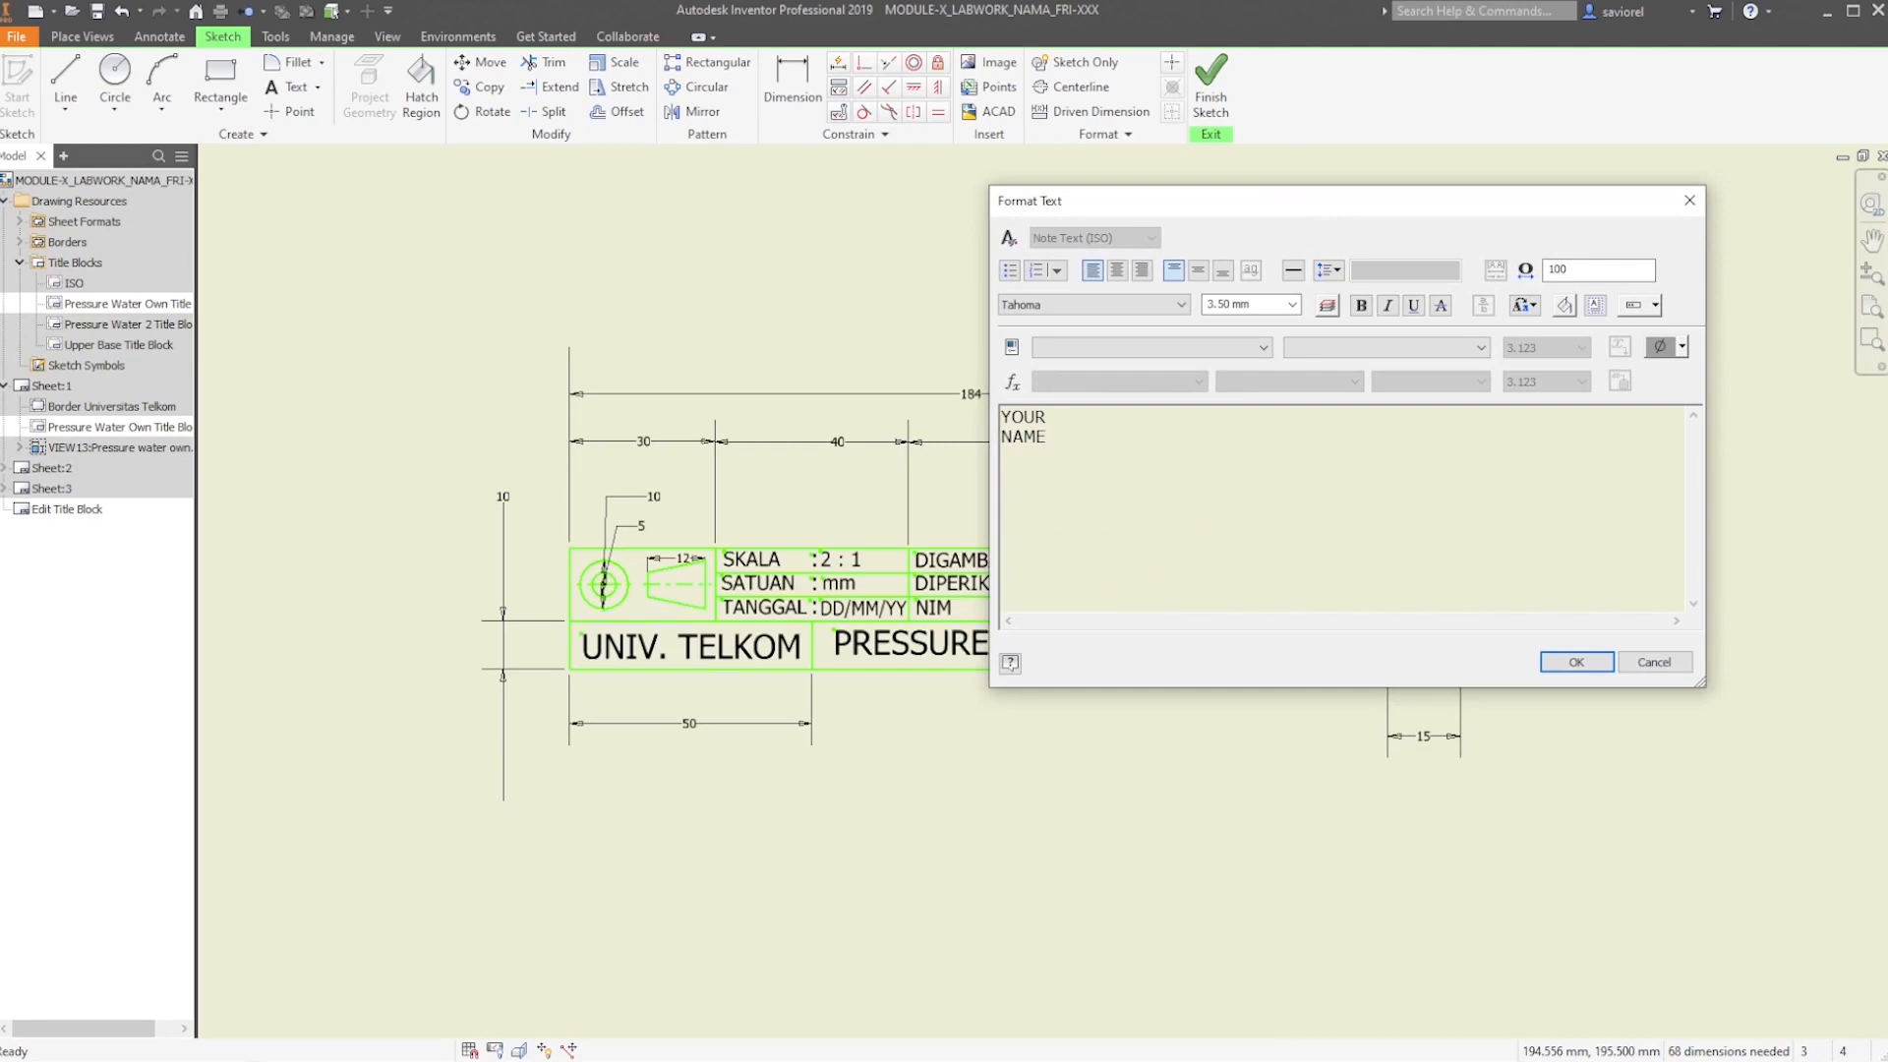
key("ctrl+a")
left_click(1576, 661)
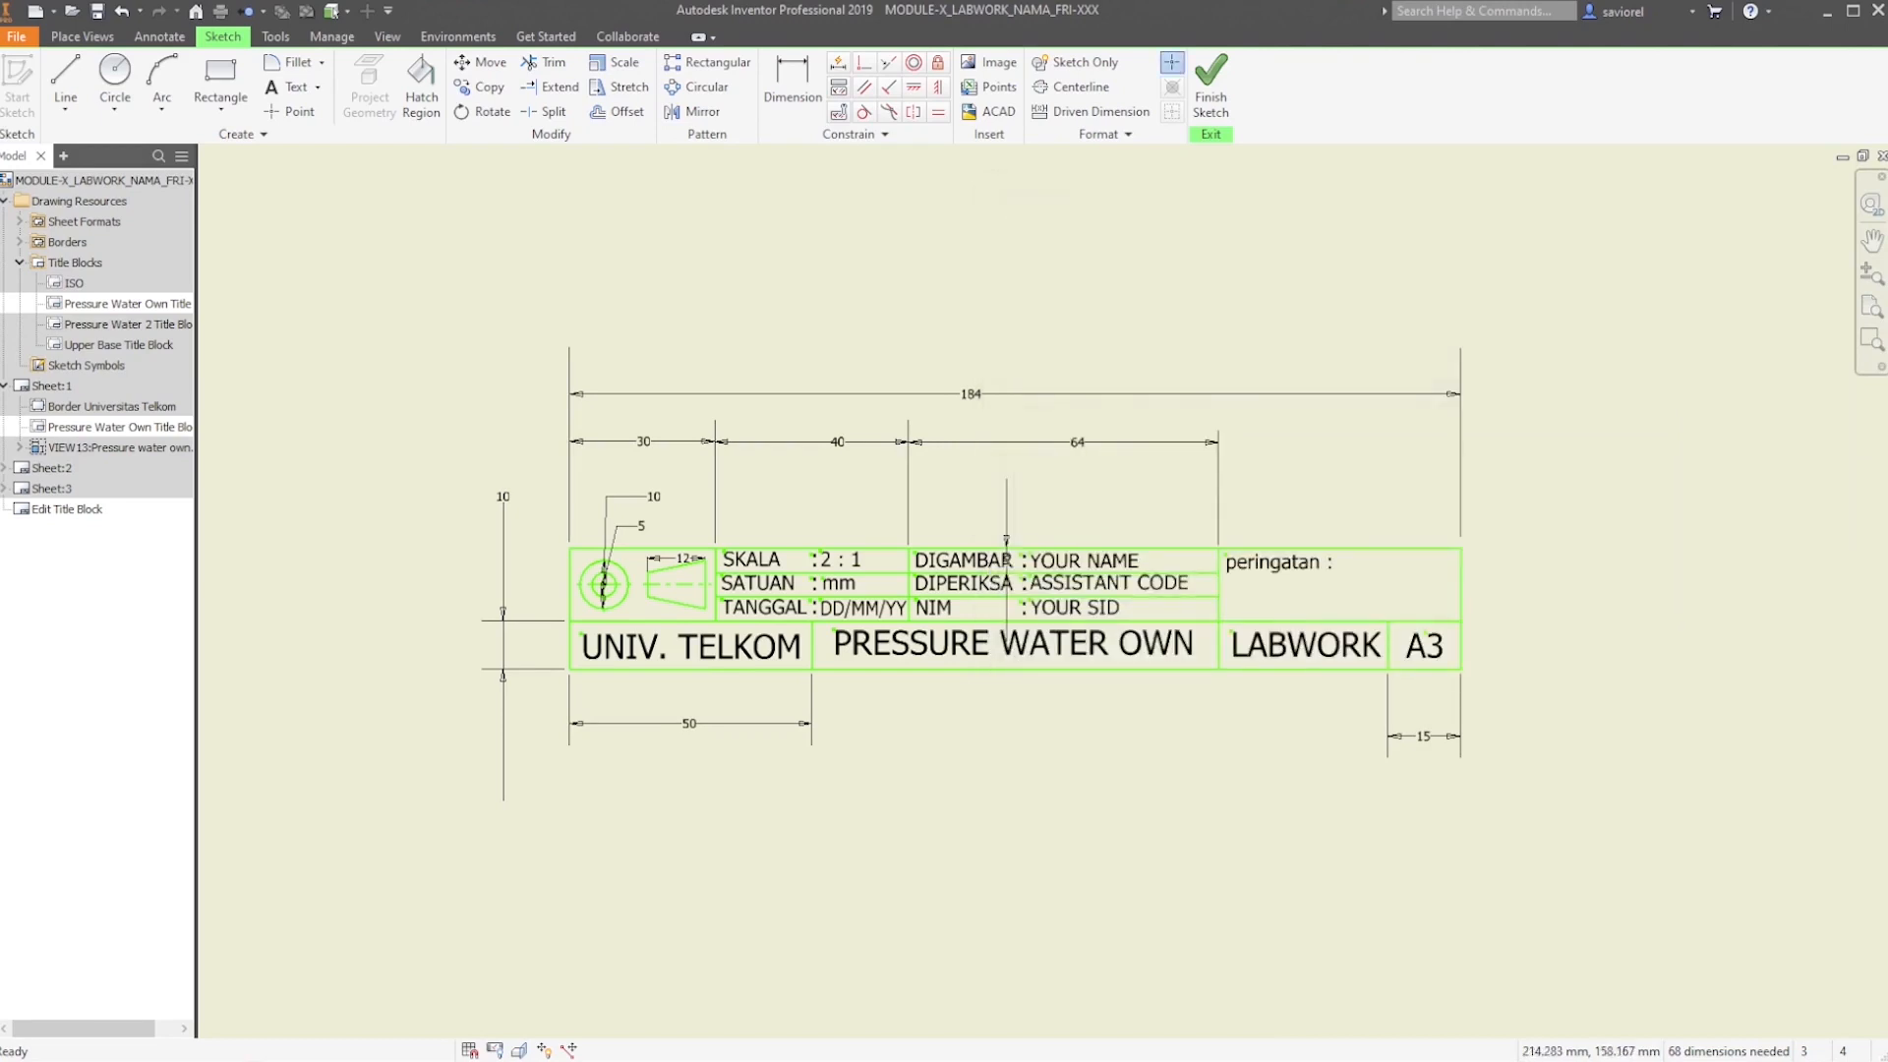
left_click(1033, 583)
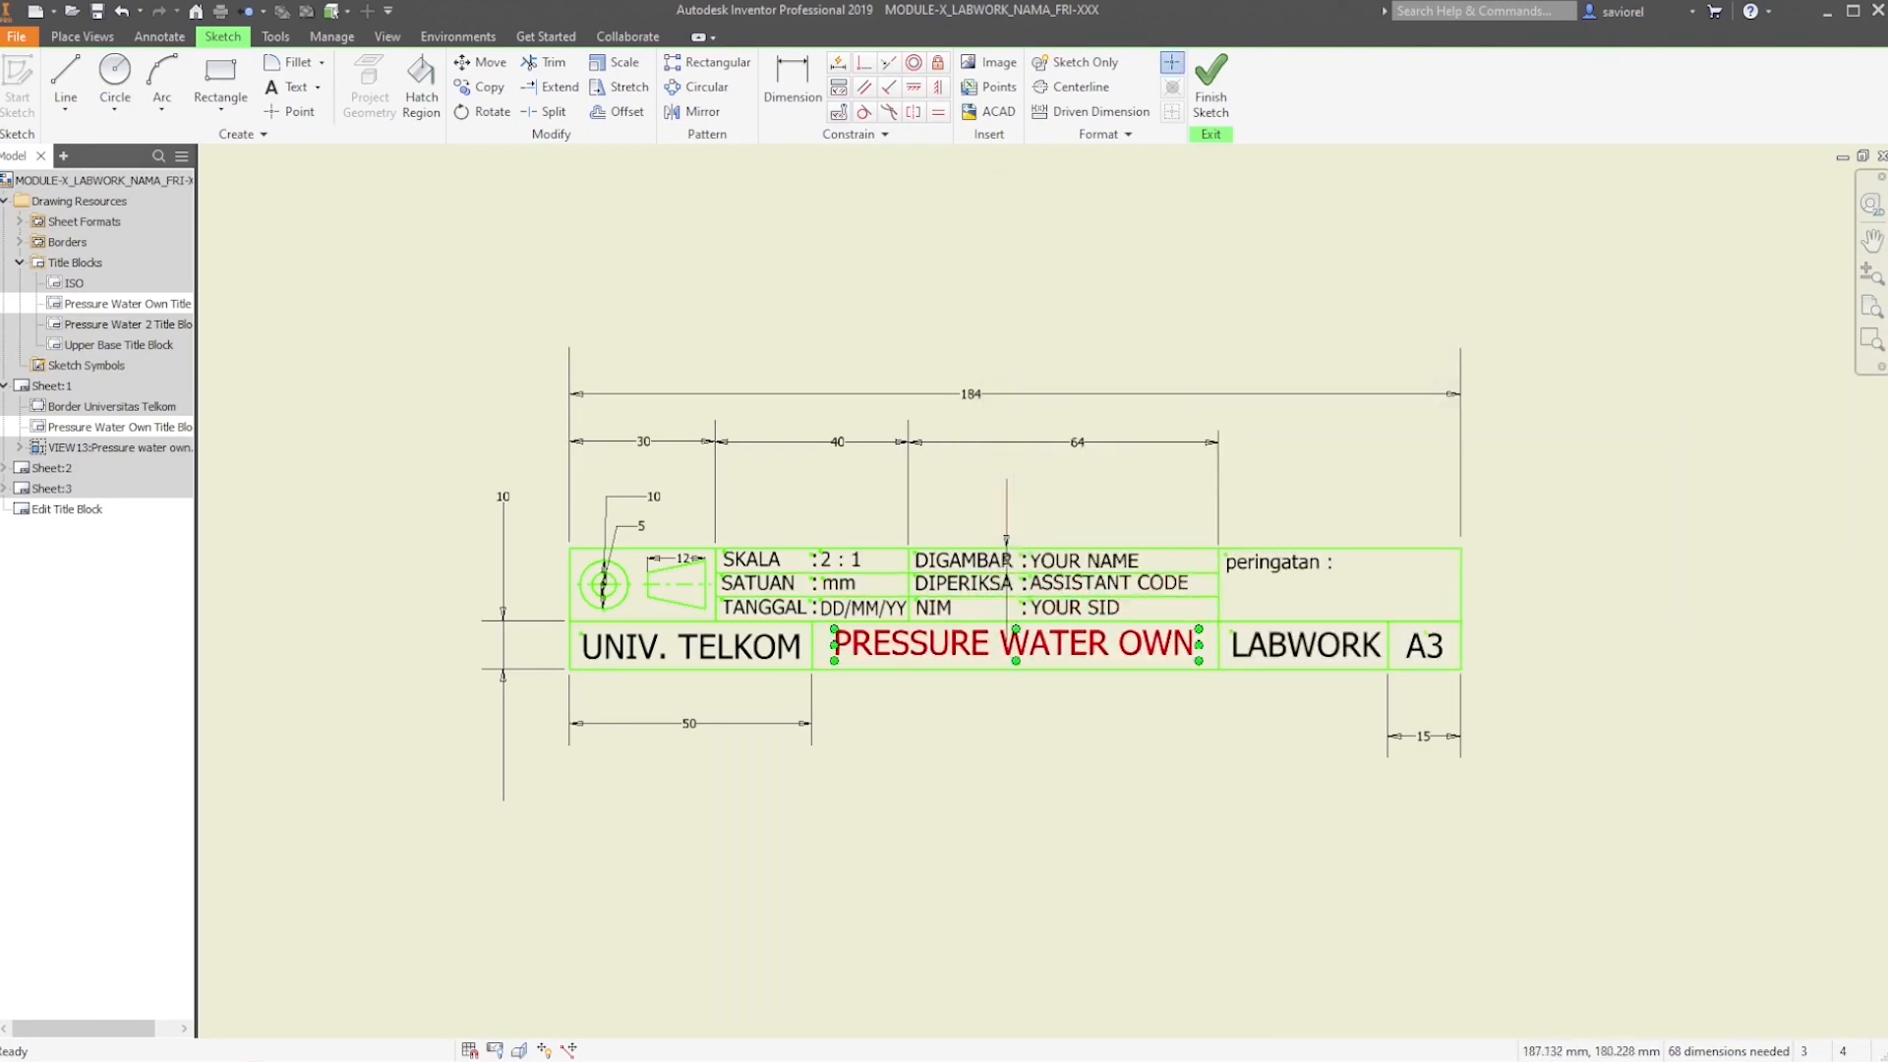
left_click(863, 609)
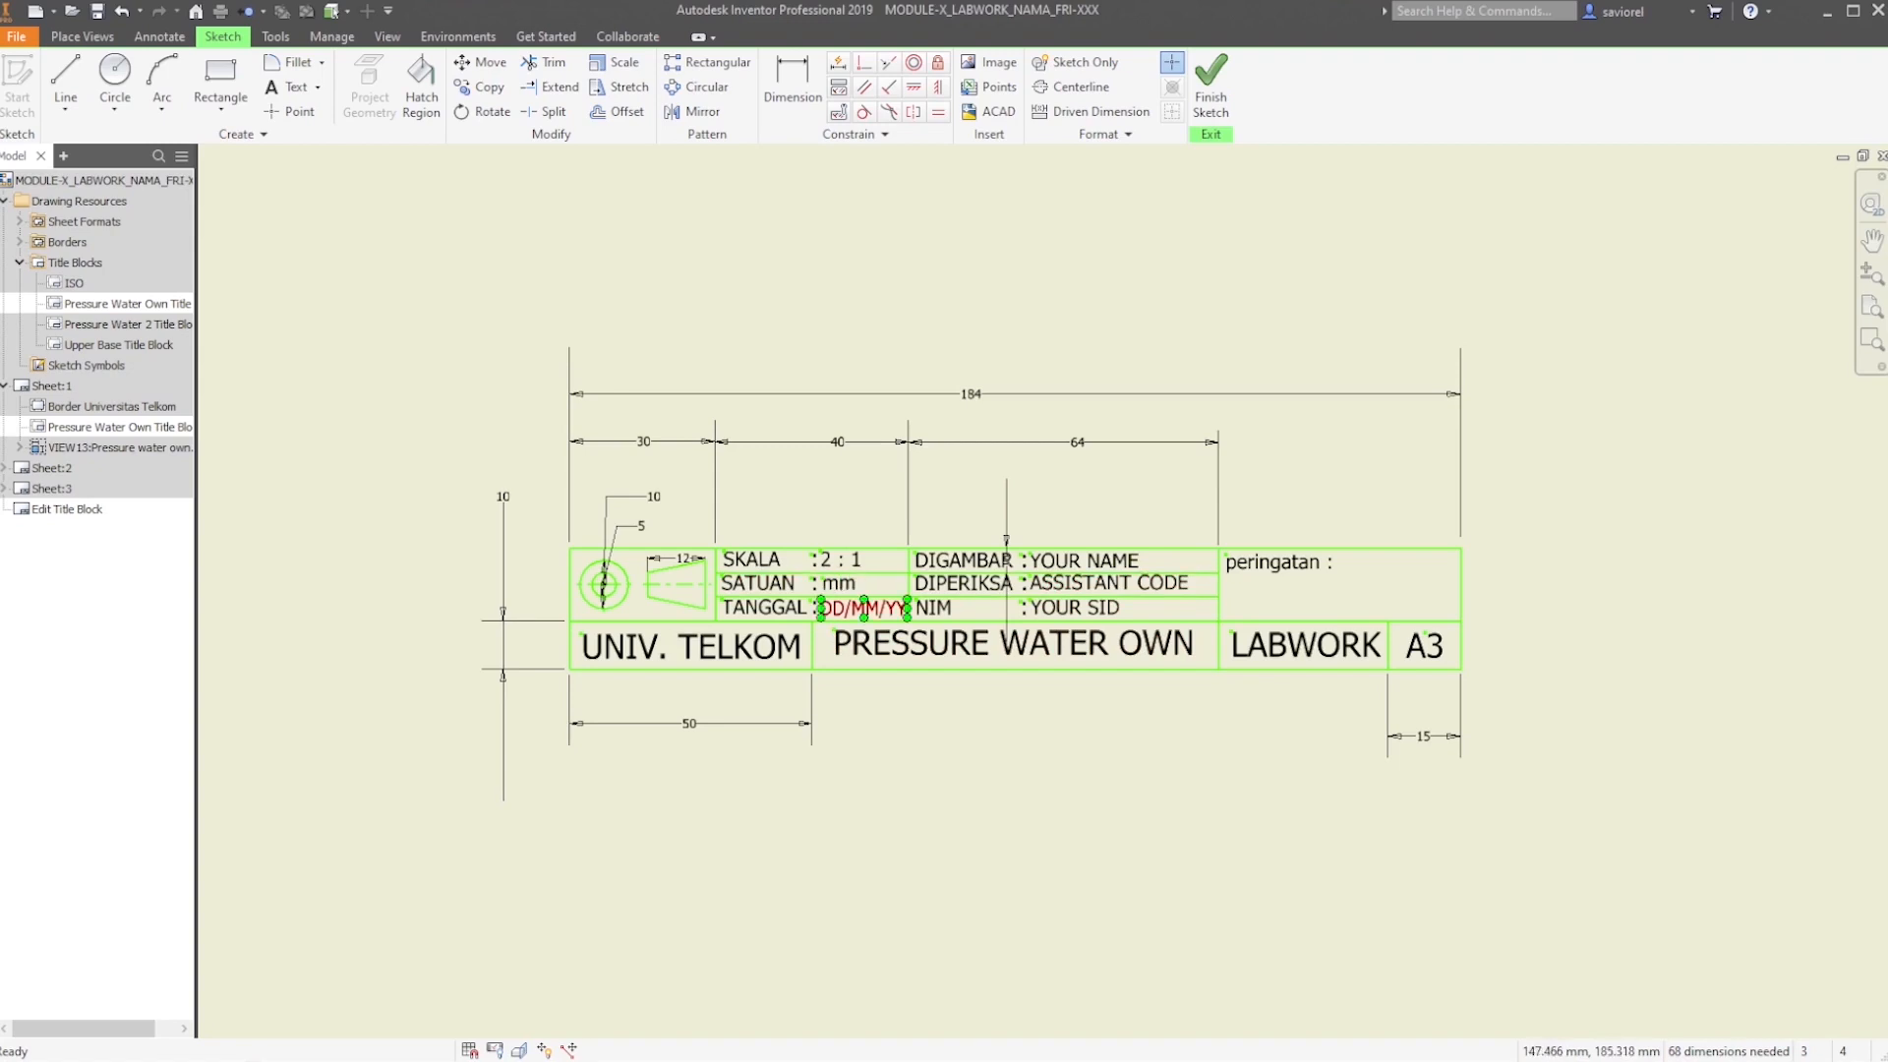
Finish the title block sketch and save the edits to the Pressure Water Own Title Block
left_click(1210, 87)
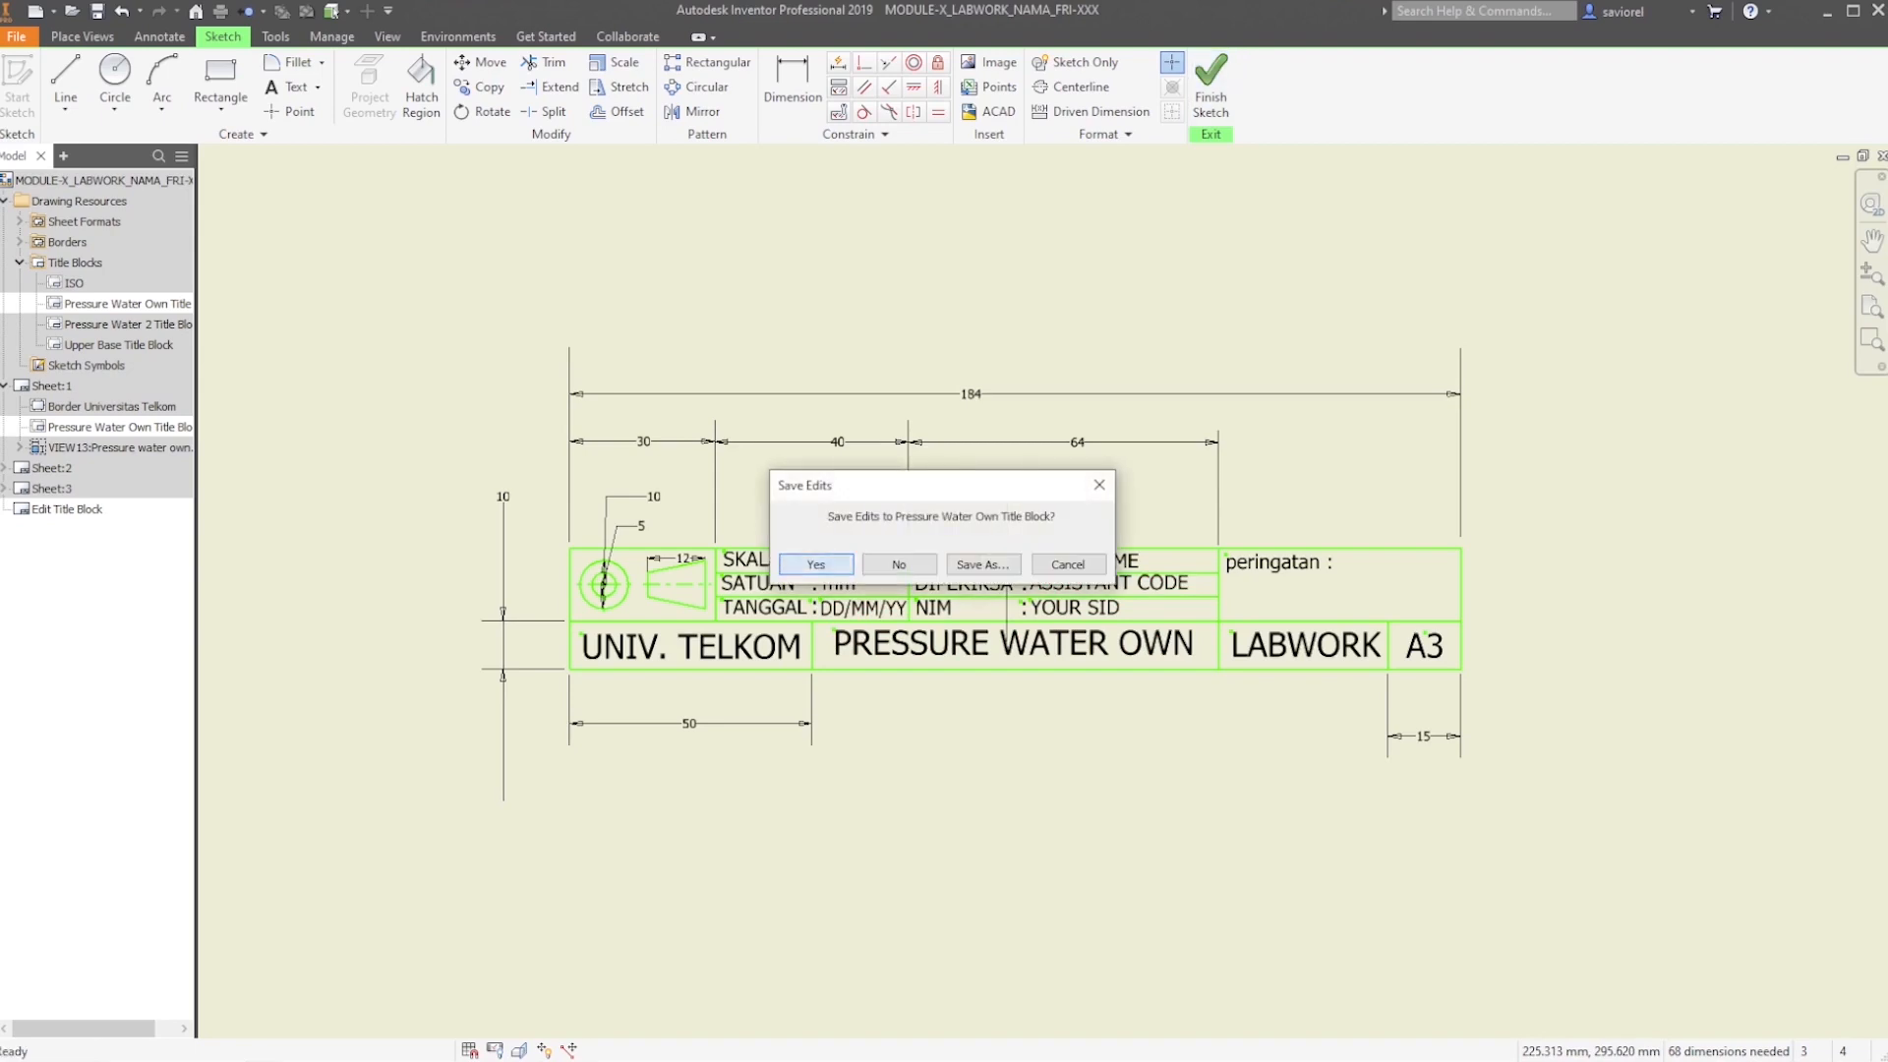
left_click(798, 564)
mouse_move(723, 413)
middle_mouse_down()
mouse_move(946, 730)
mouse_move(952, 805)
mouse_move(1029, 808)
middle_mouse_up()
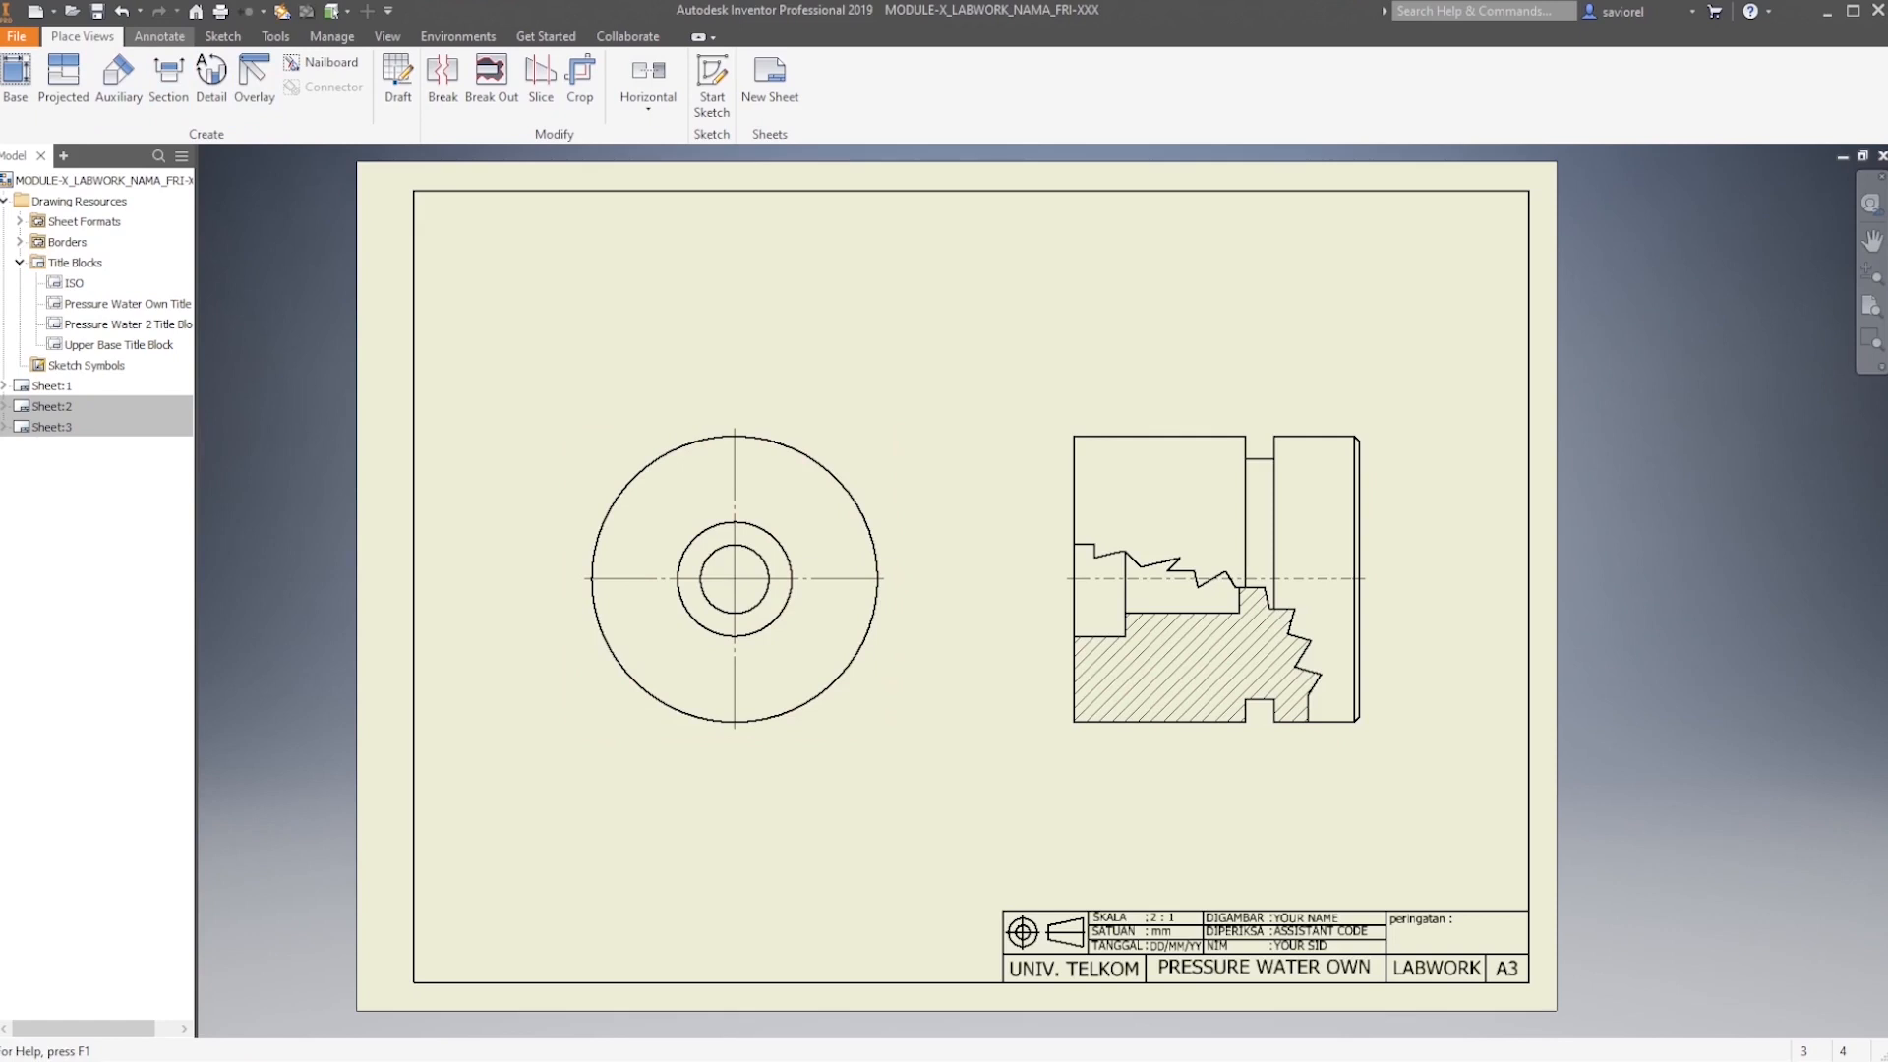
Place a diameter dimension on the outermost circle of the circular view, outside its upper-right side
left_click(159, 37)
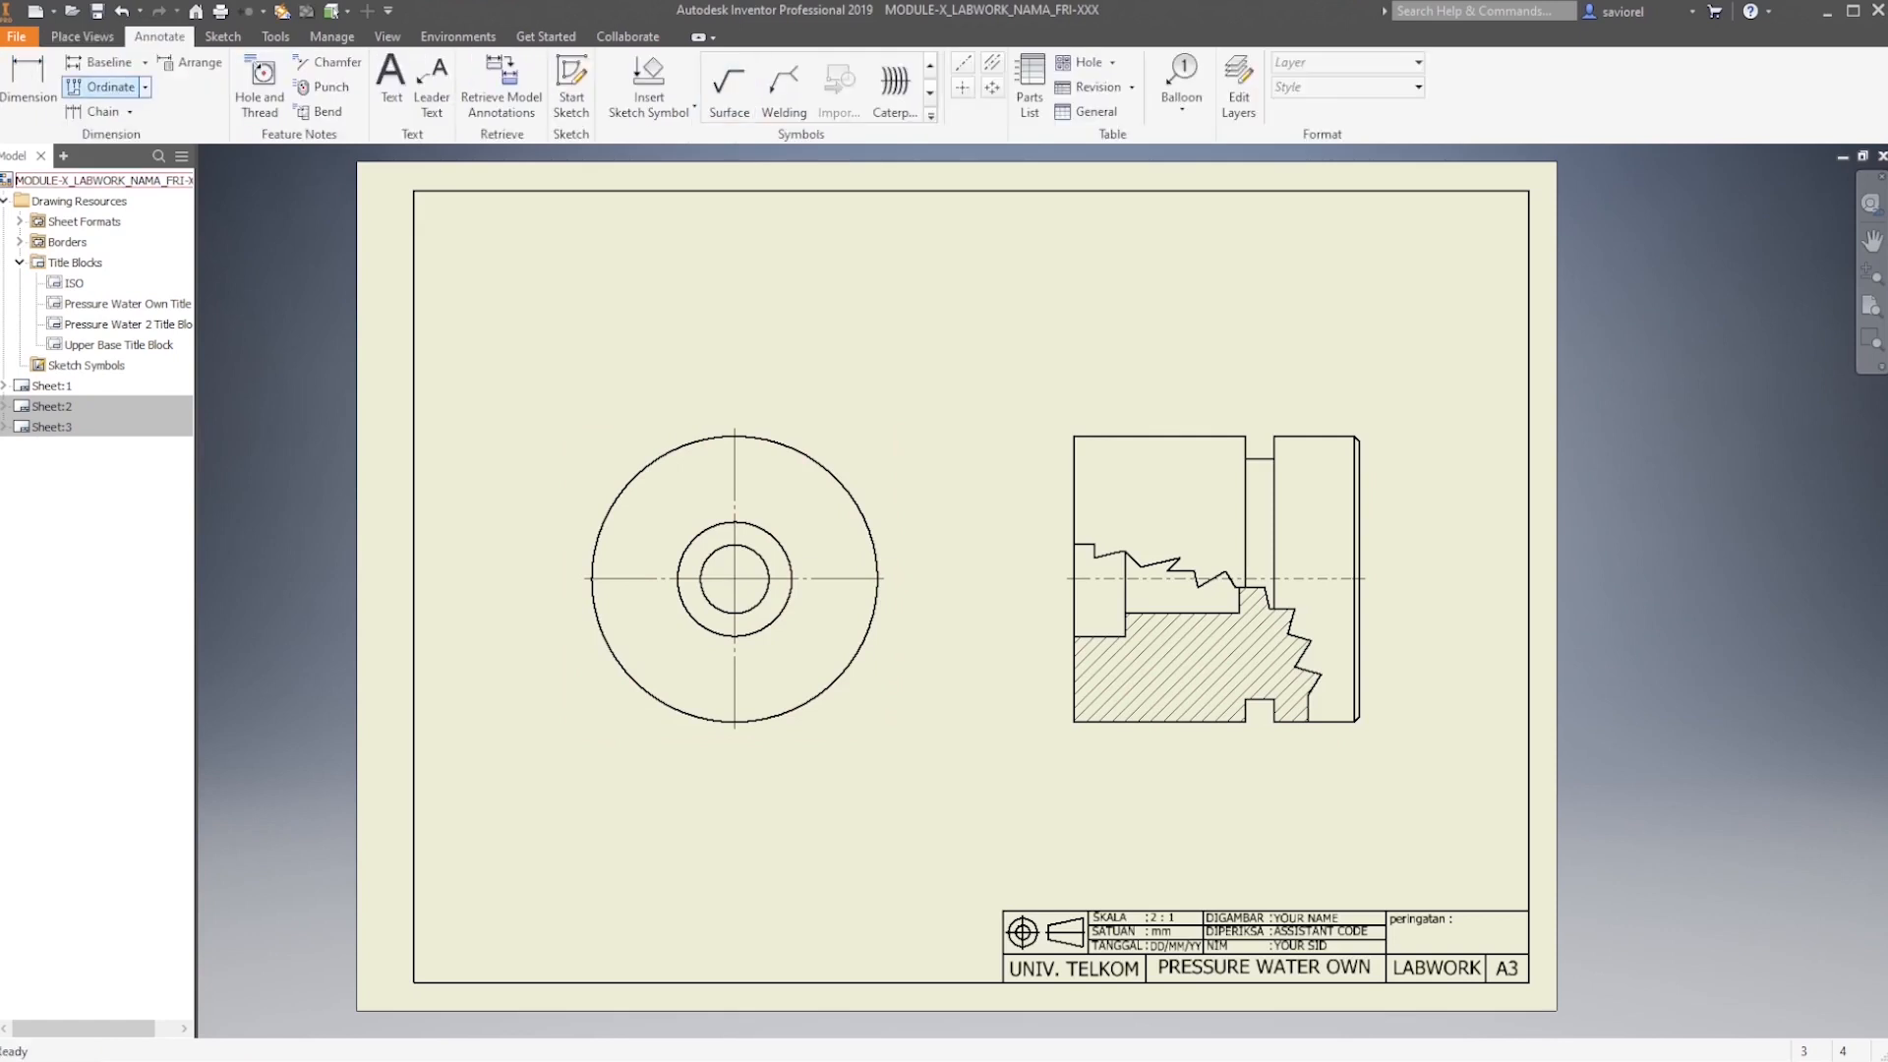
left_click(27, 84)
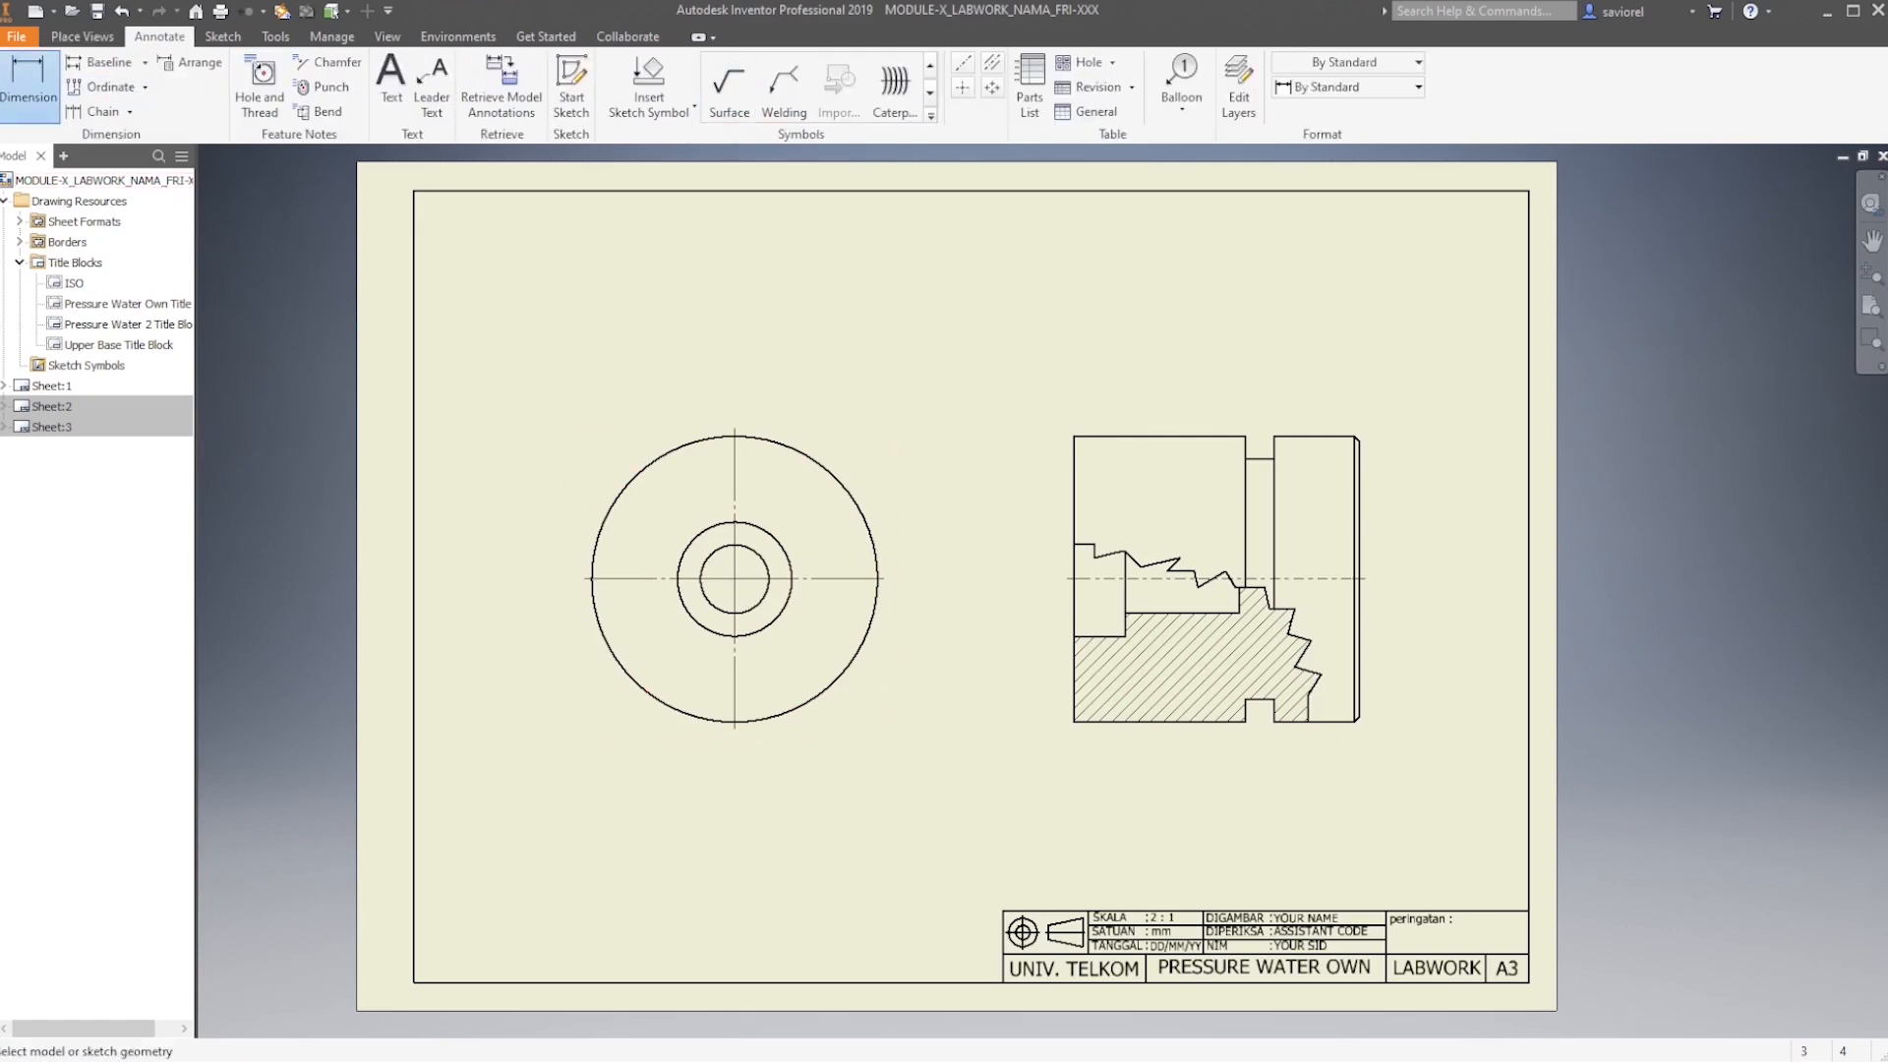
left_click(805, 459)
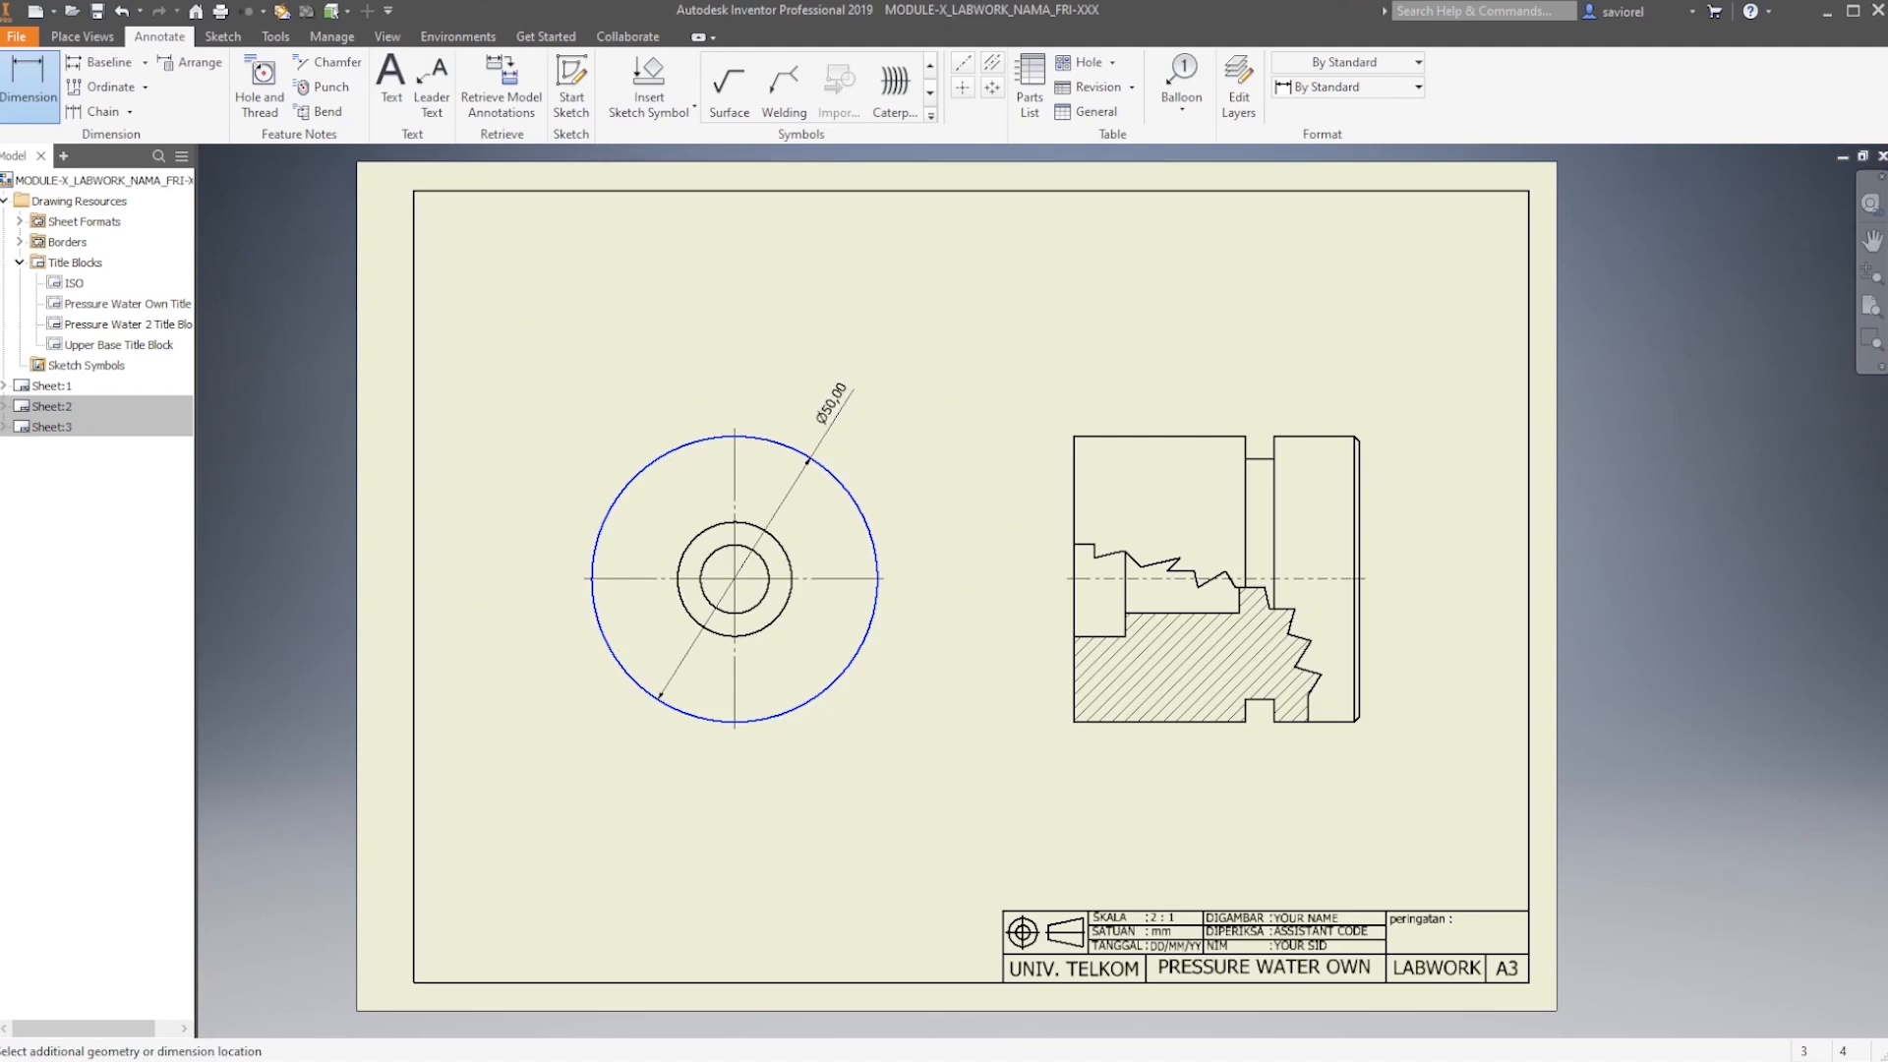
left_click(841, 401)
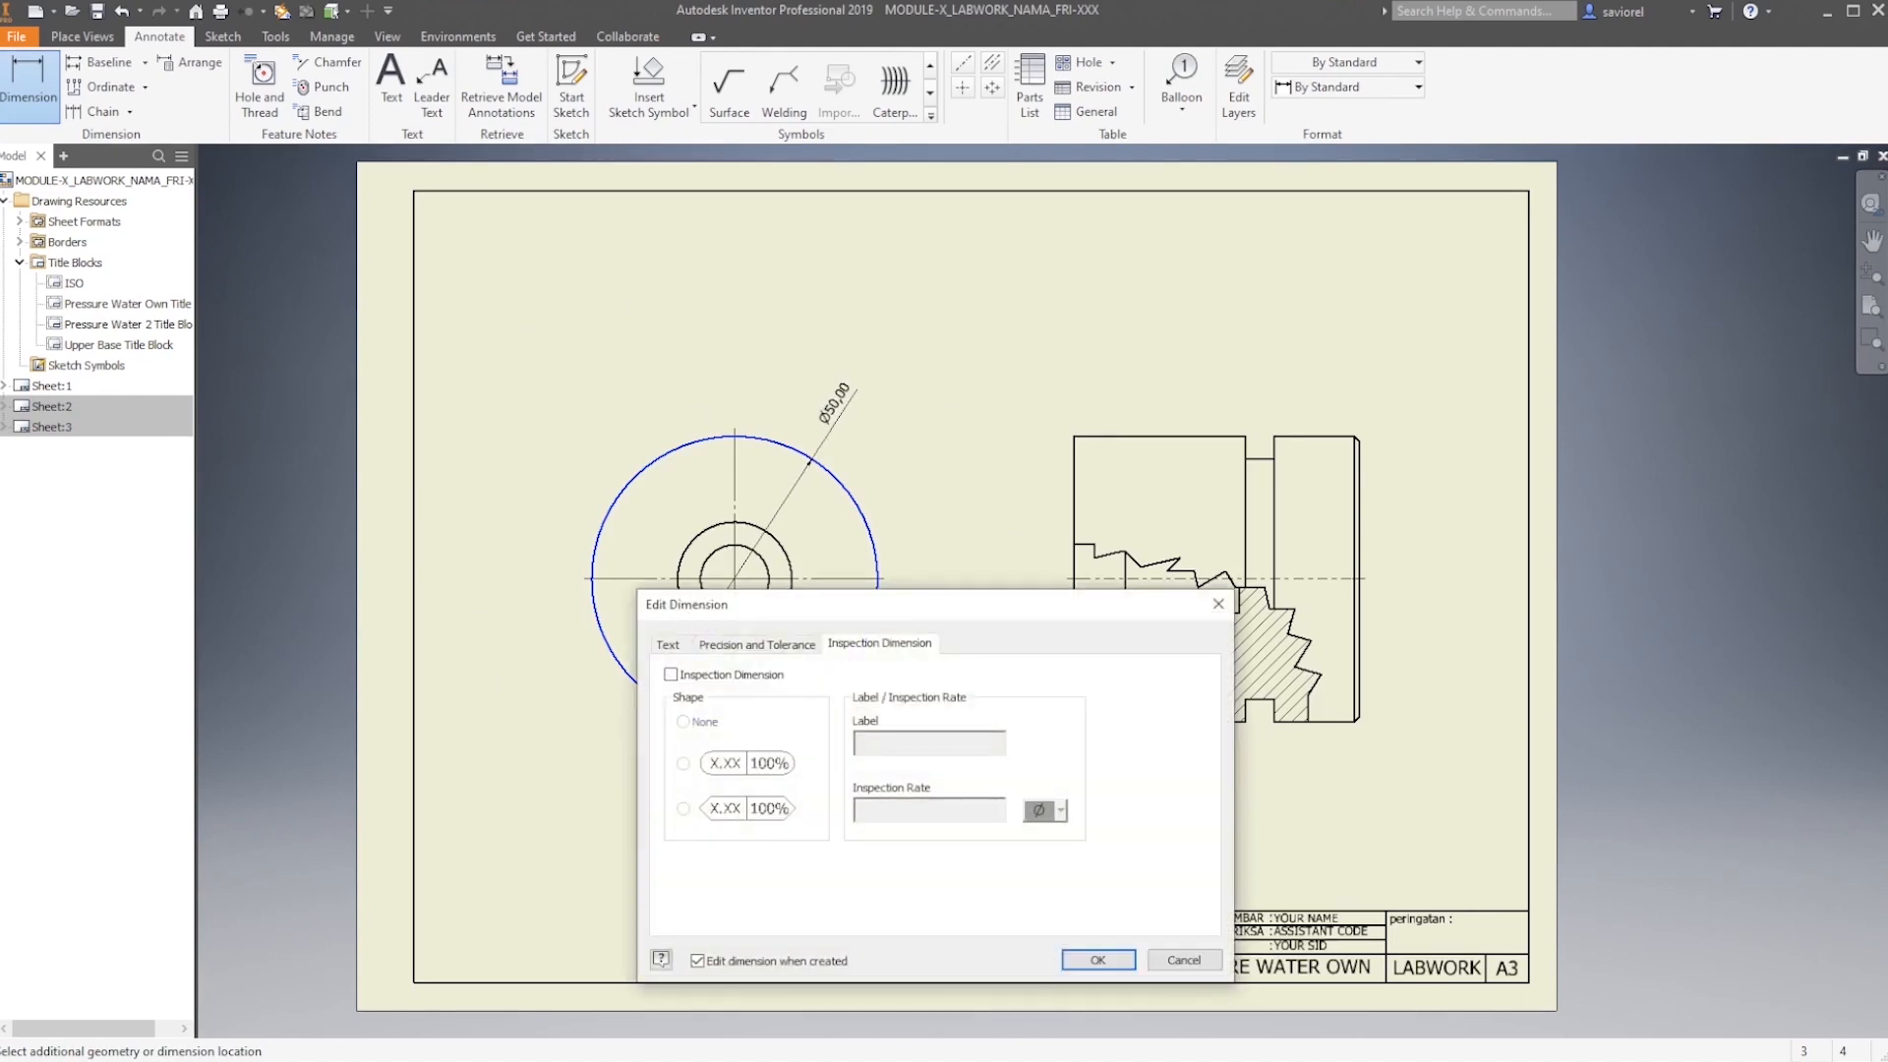
Set both the primary unit and primary tolerance precision of the outermost circle's diameter dimension to 0
left_click_drag(981, 611, 1323, 516)
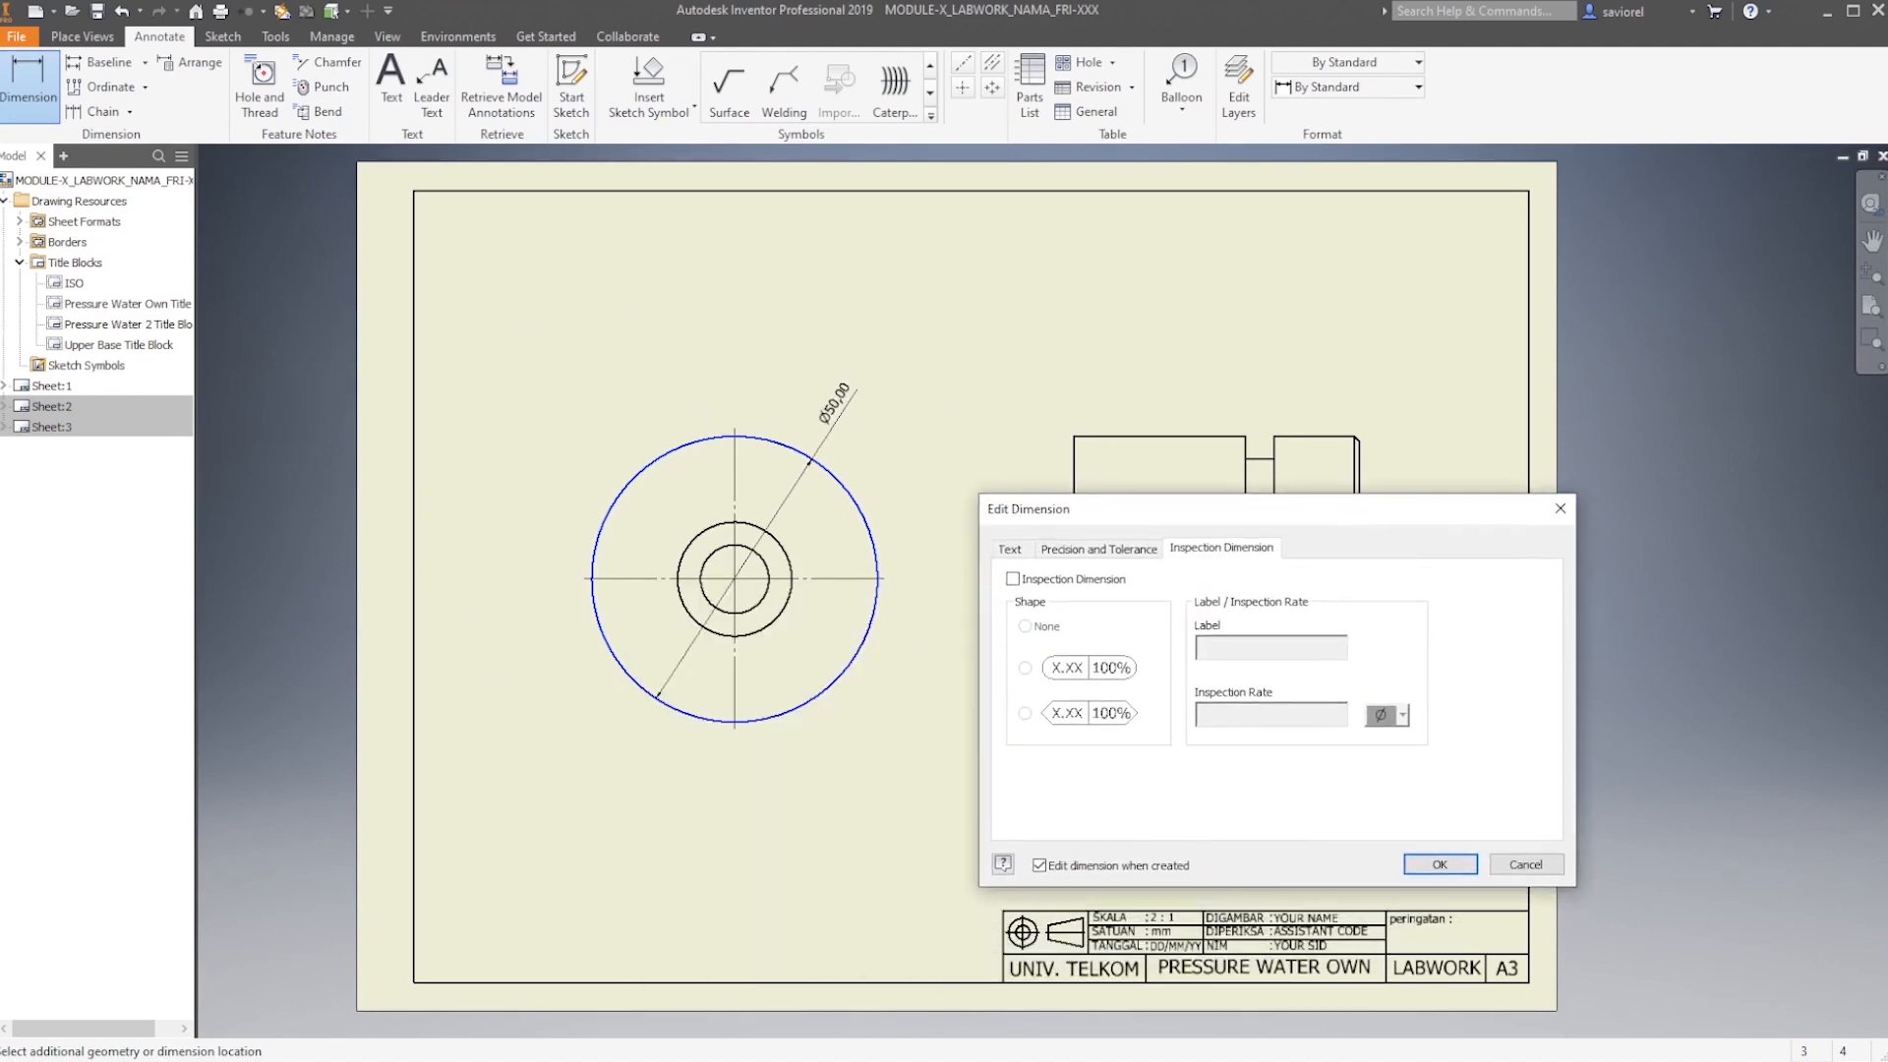
left_click_drag(1082, 513, 1050, 478)
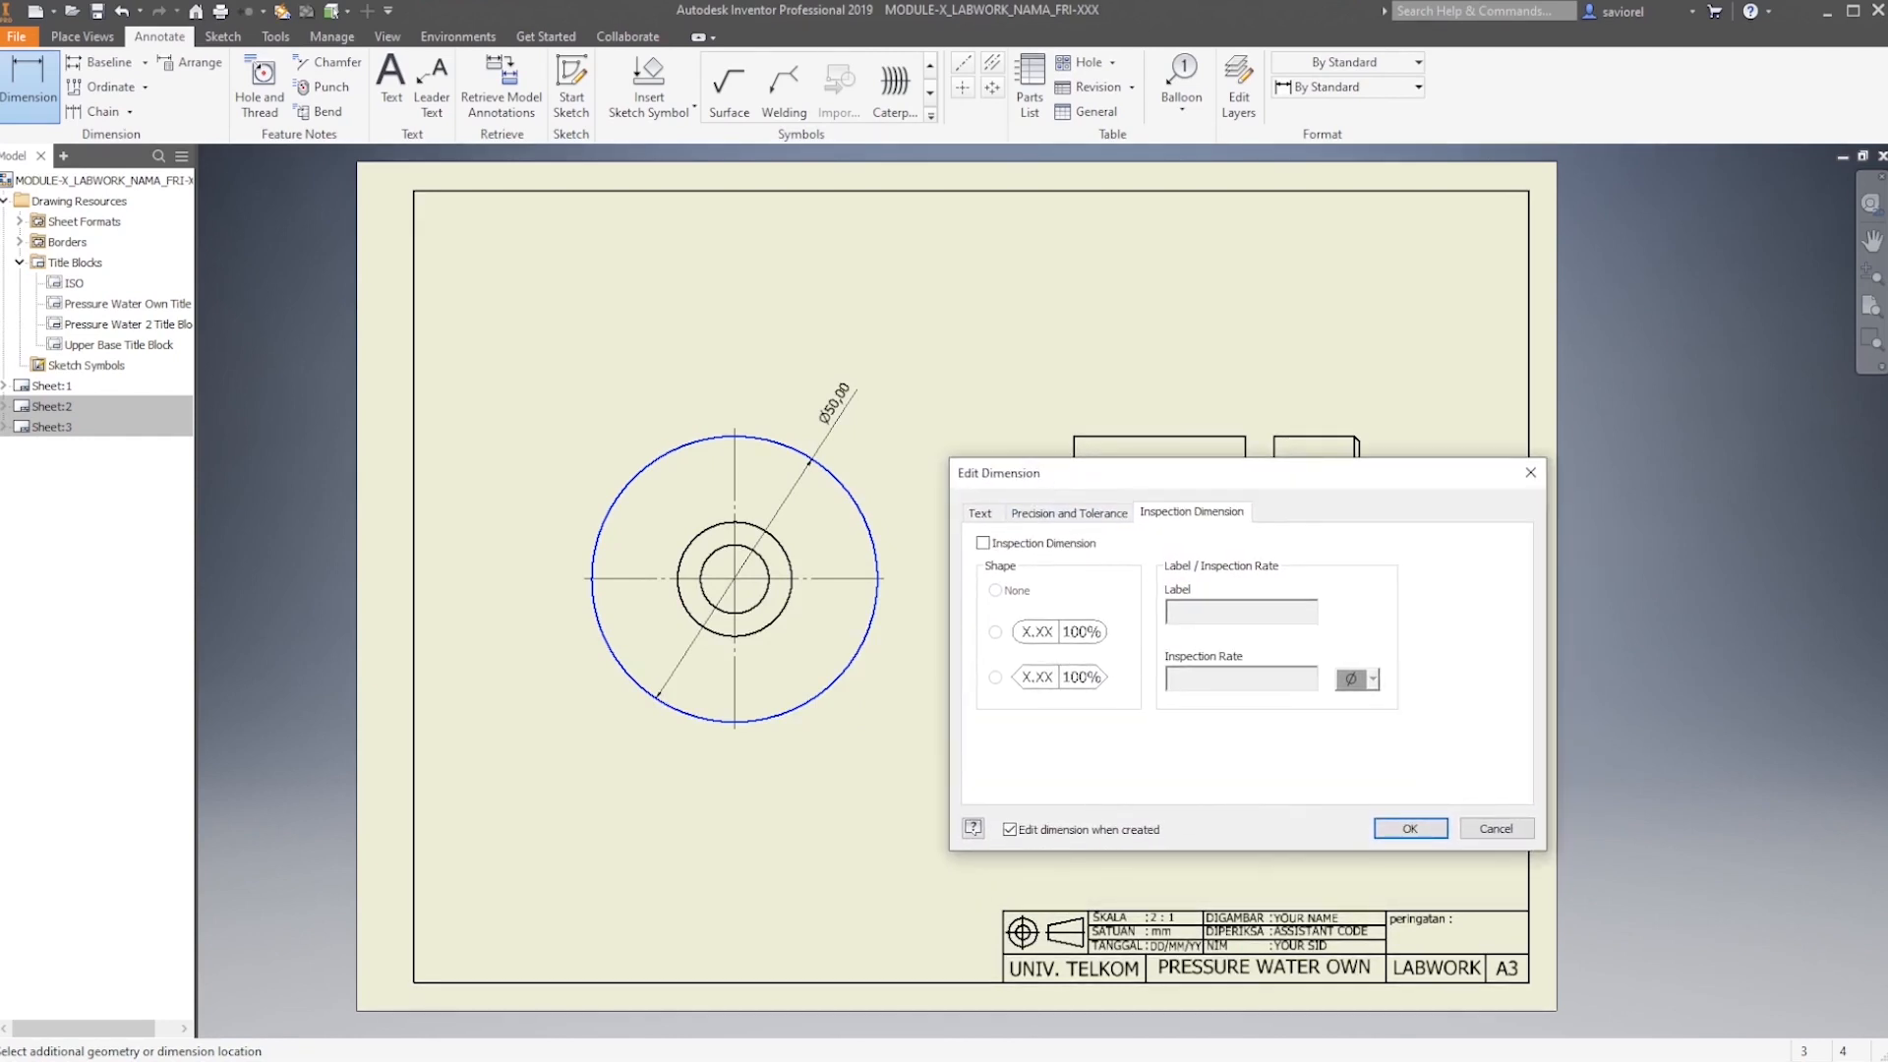
left_click_drag(1106, 477, 1067, 453)
left_click(1030, 488)
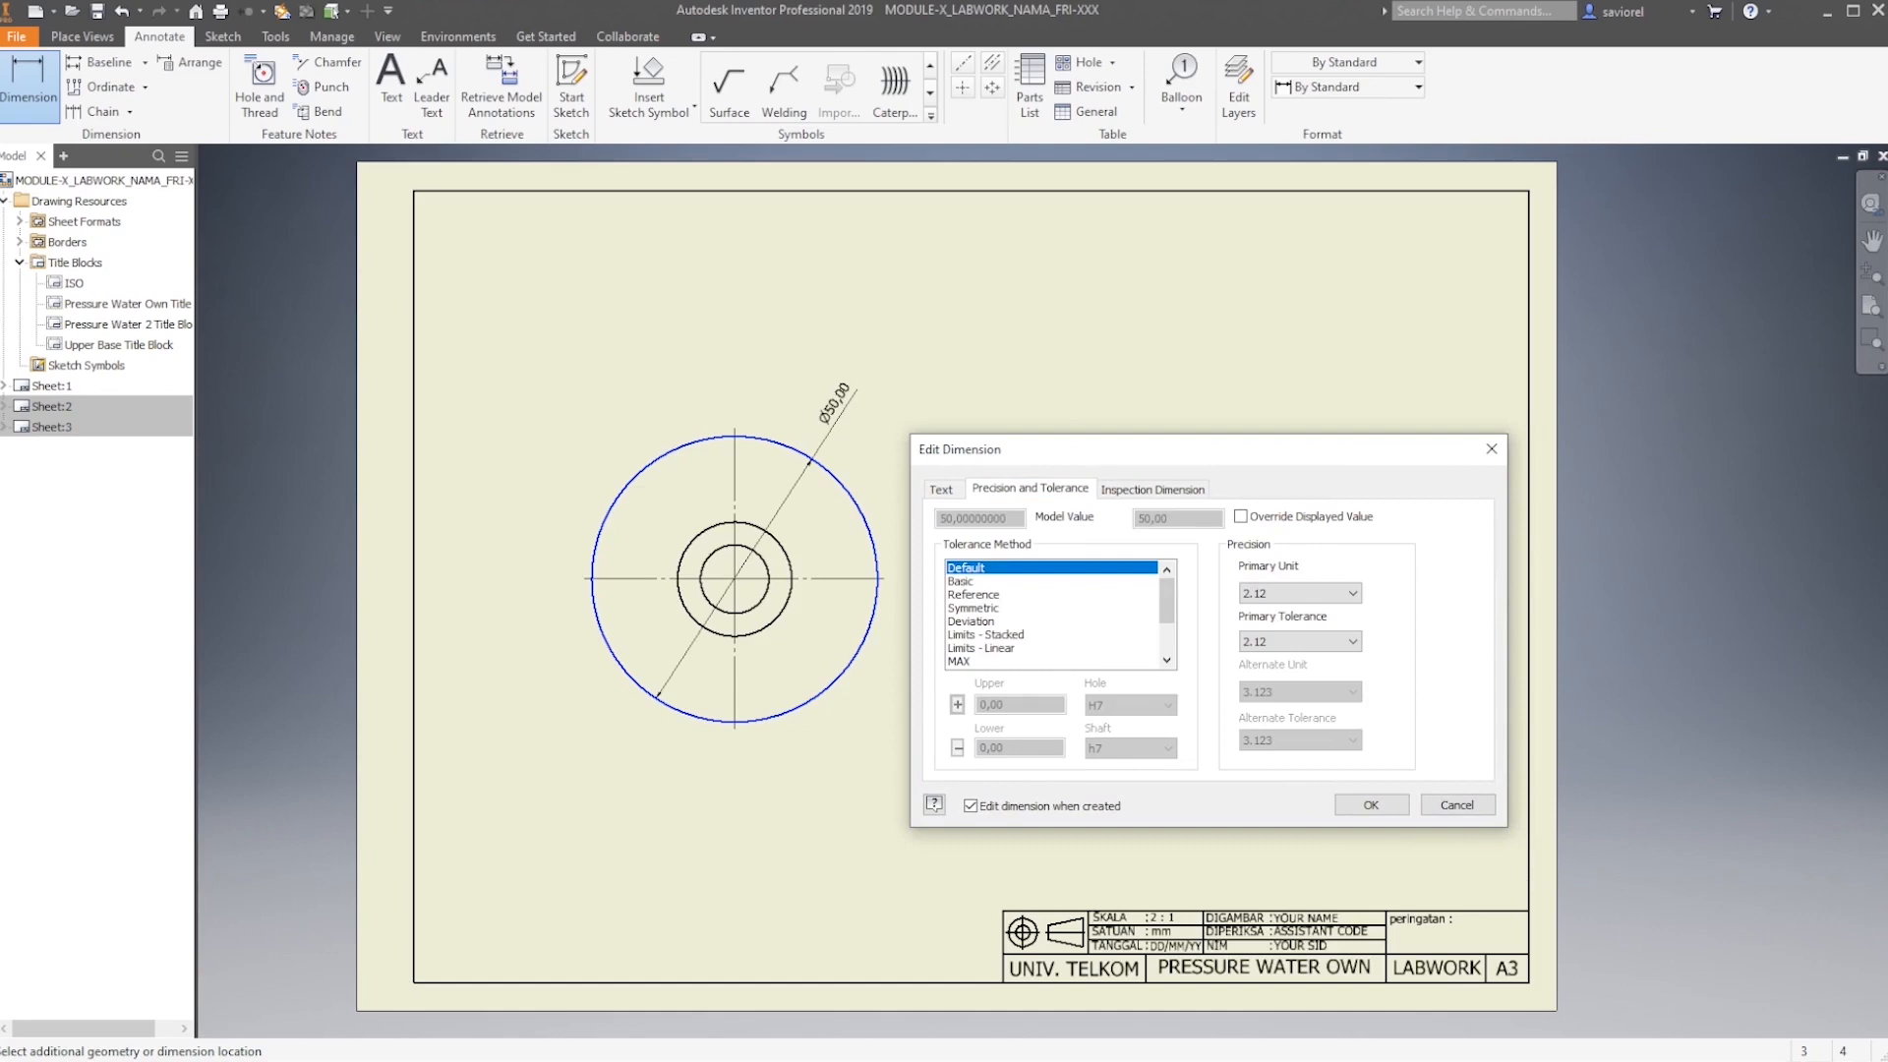
left_click(1298, 593)
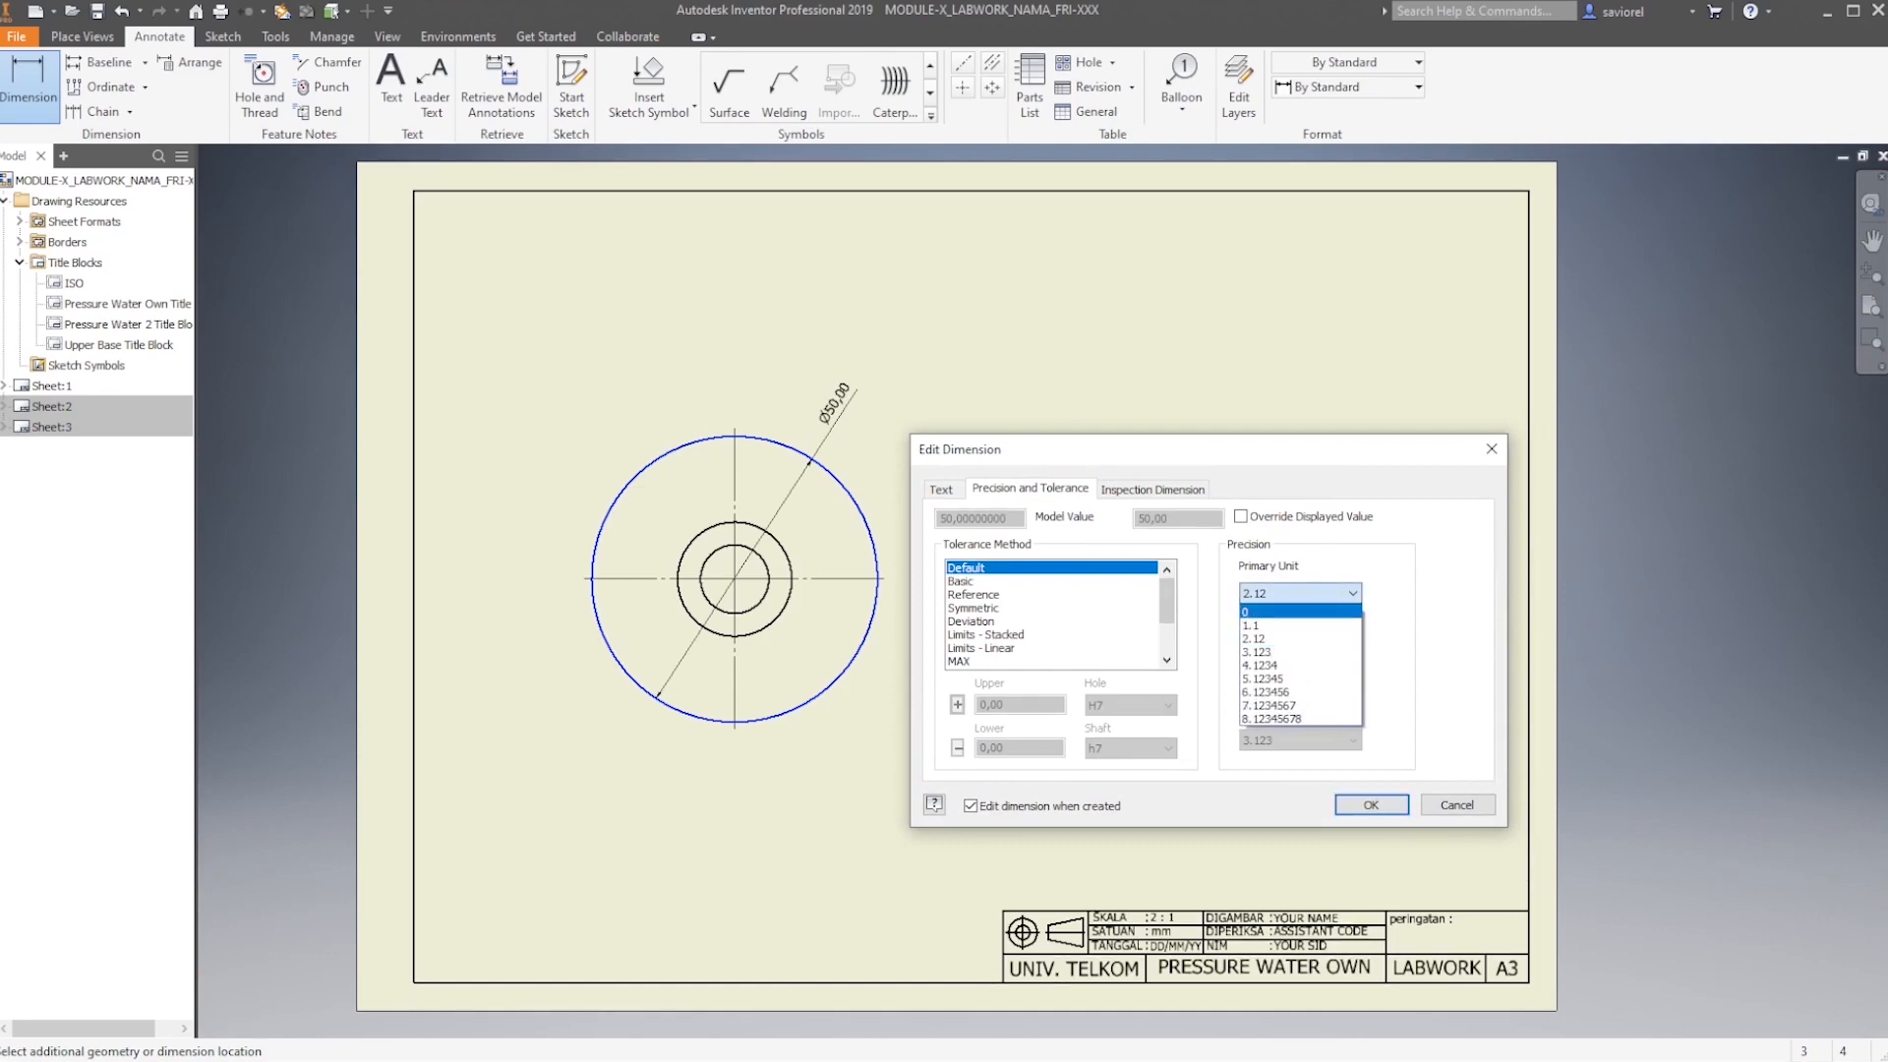
left_click(1297, 611)
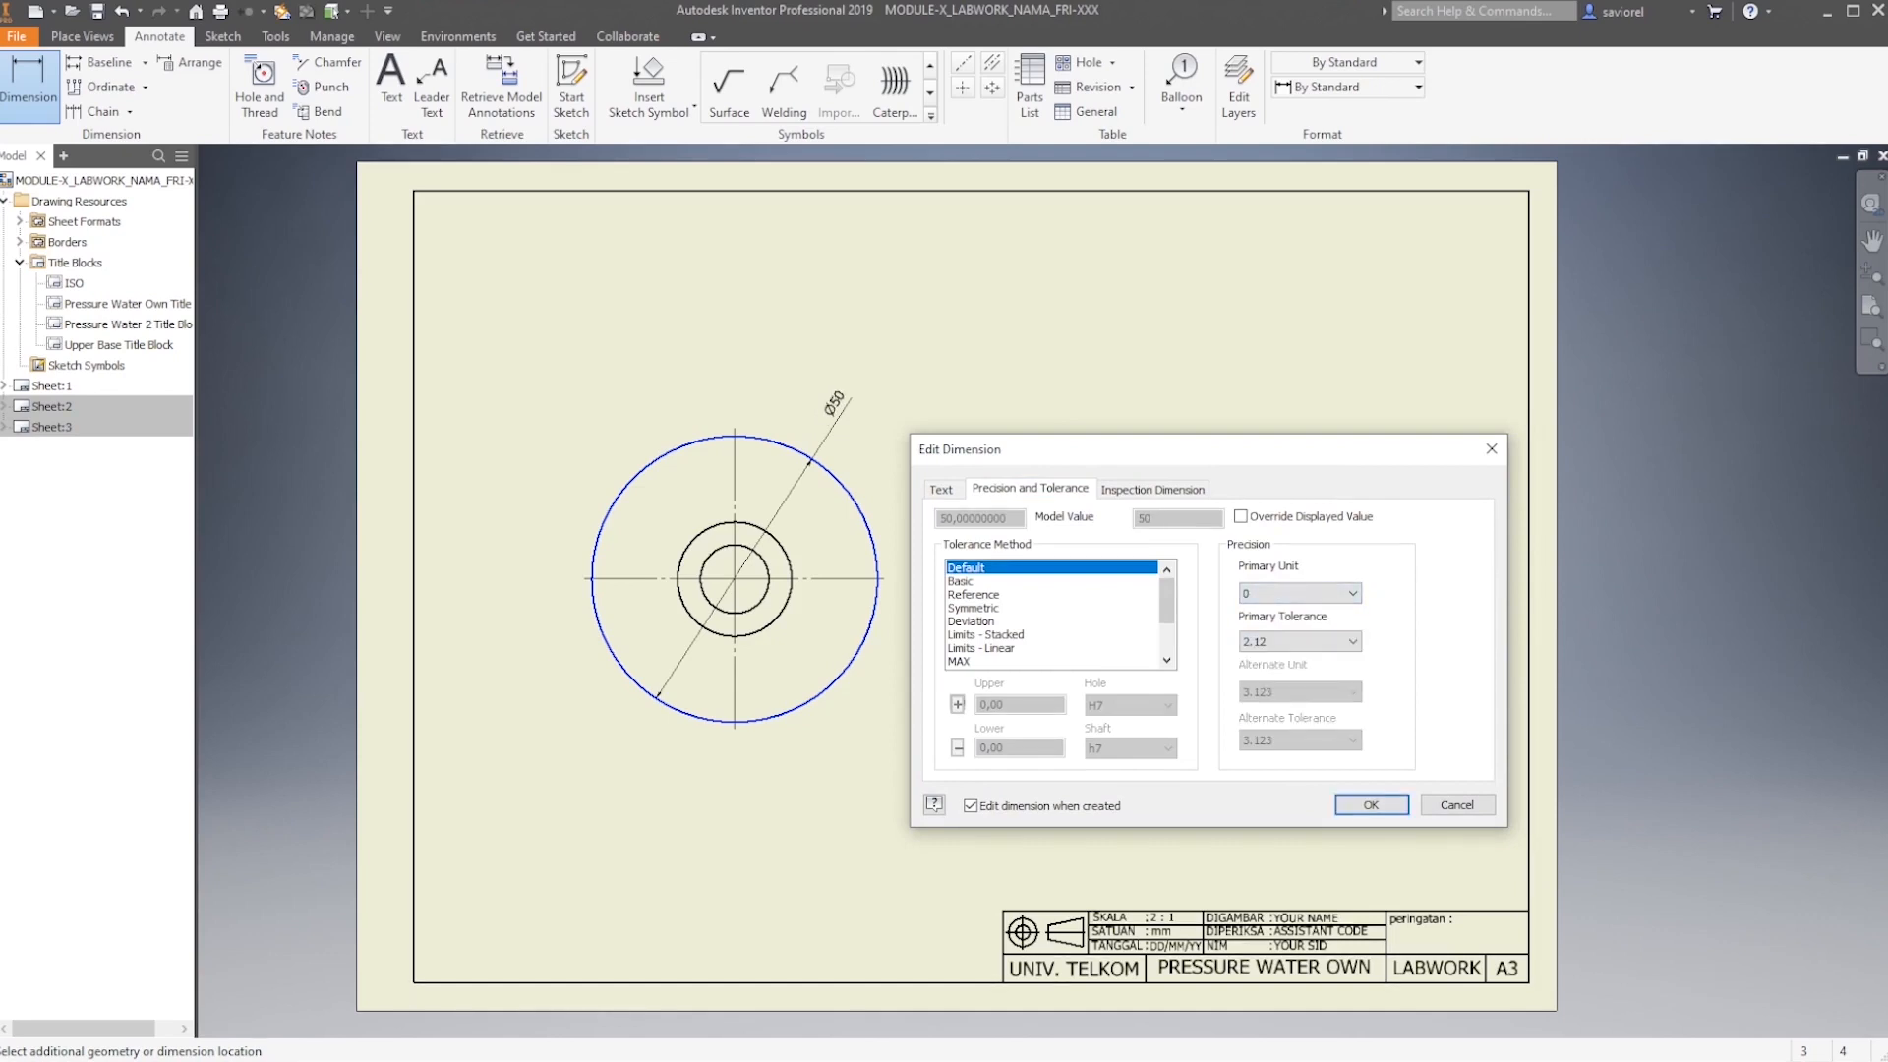
left_click(1298, 641)
left_click(1298, 660)
key("Return")
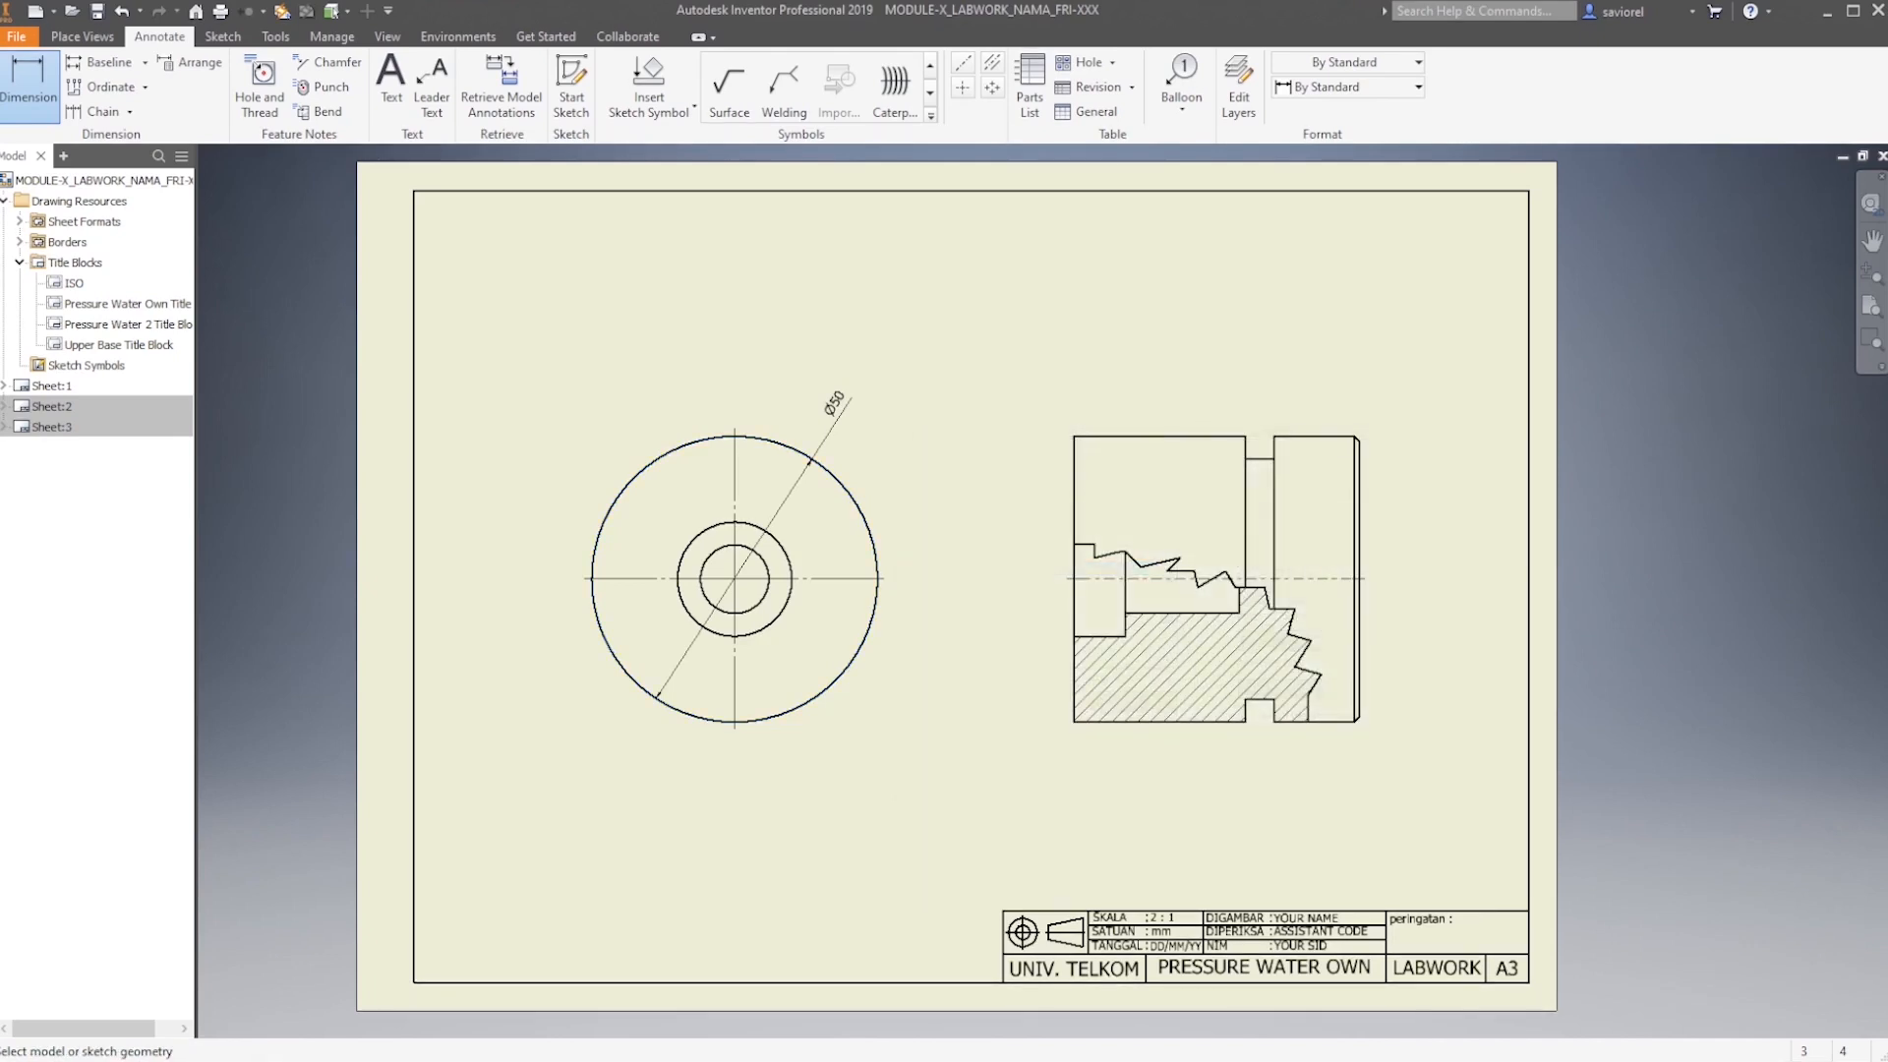
Add a diameter dimension to the middle circle with primary unit and primary tolerance precision set to 0
left_click(775, 538)
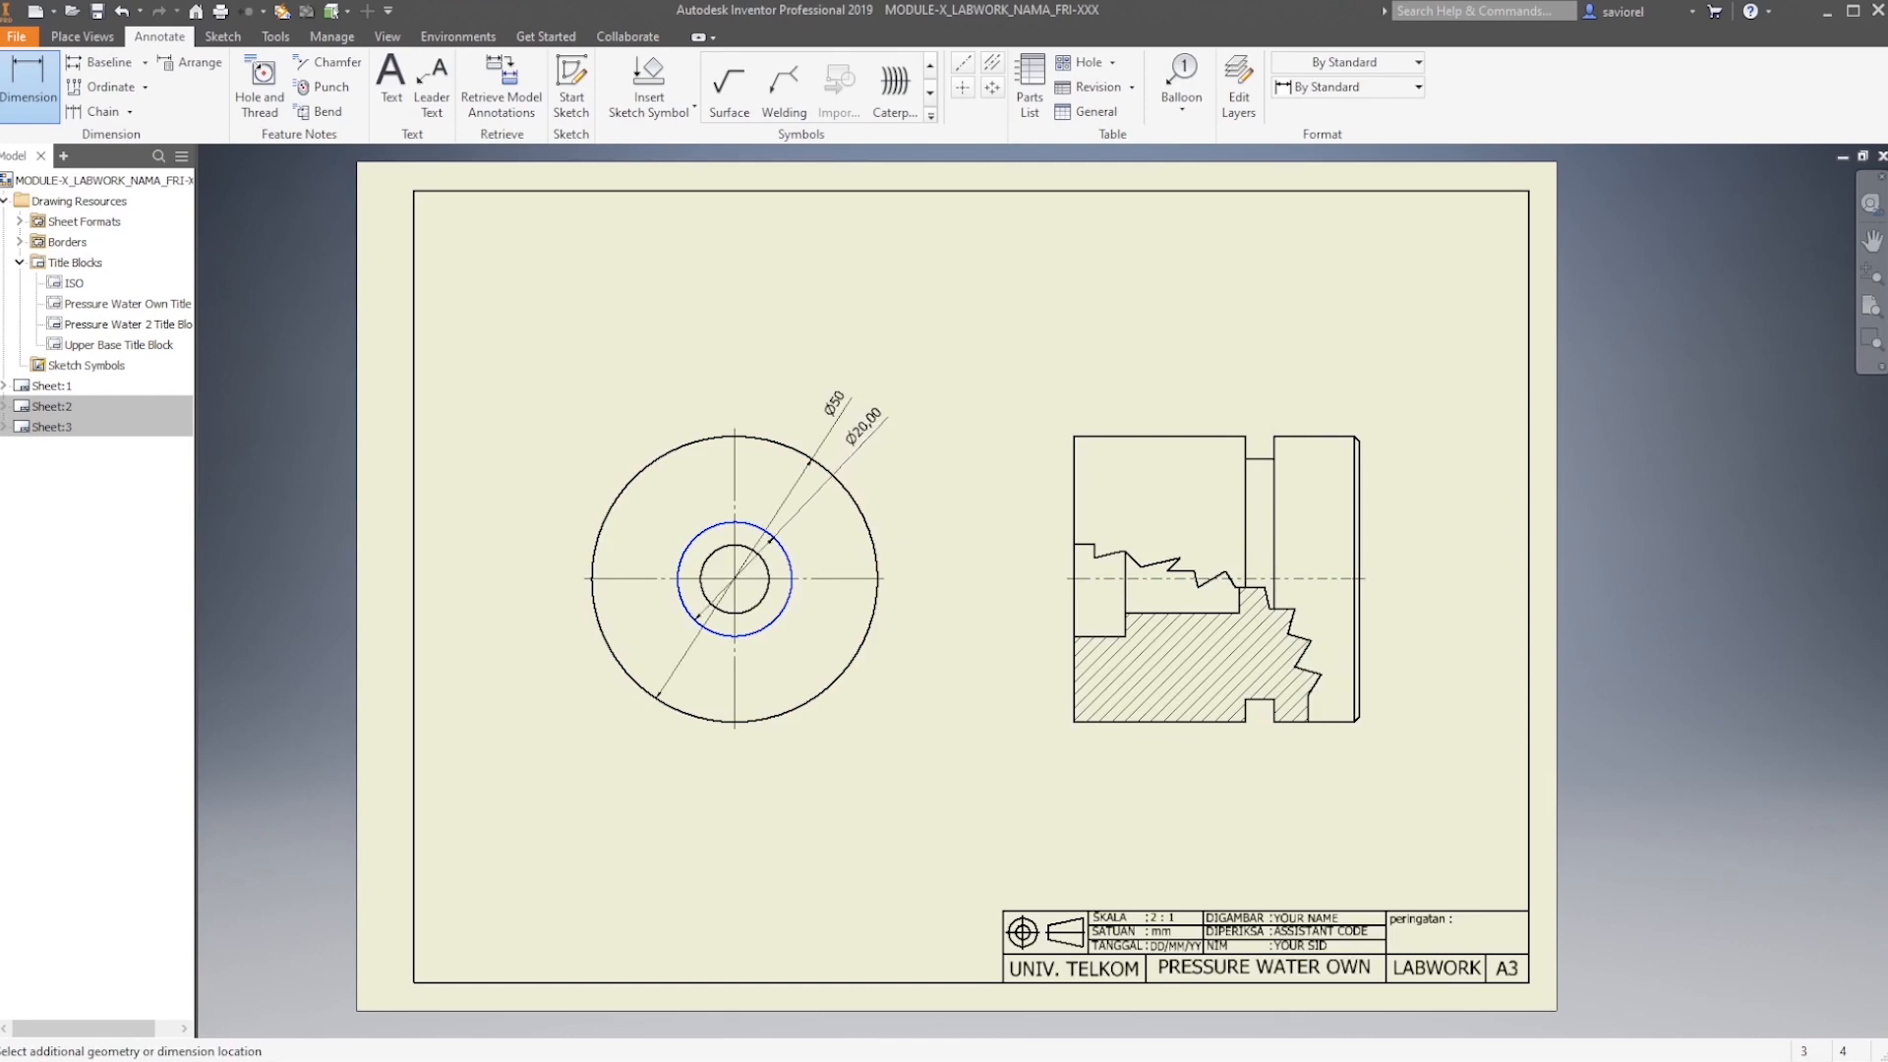
left_click(865, 423)
left_click(1300, 593)
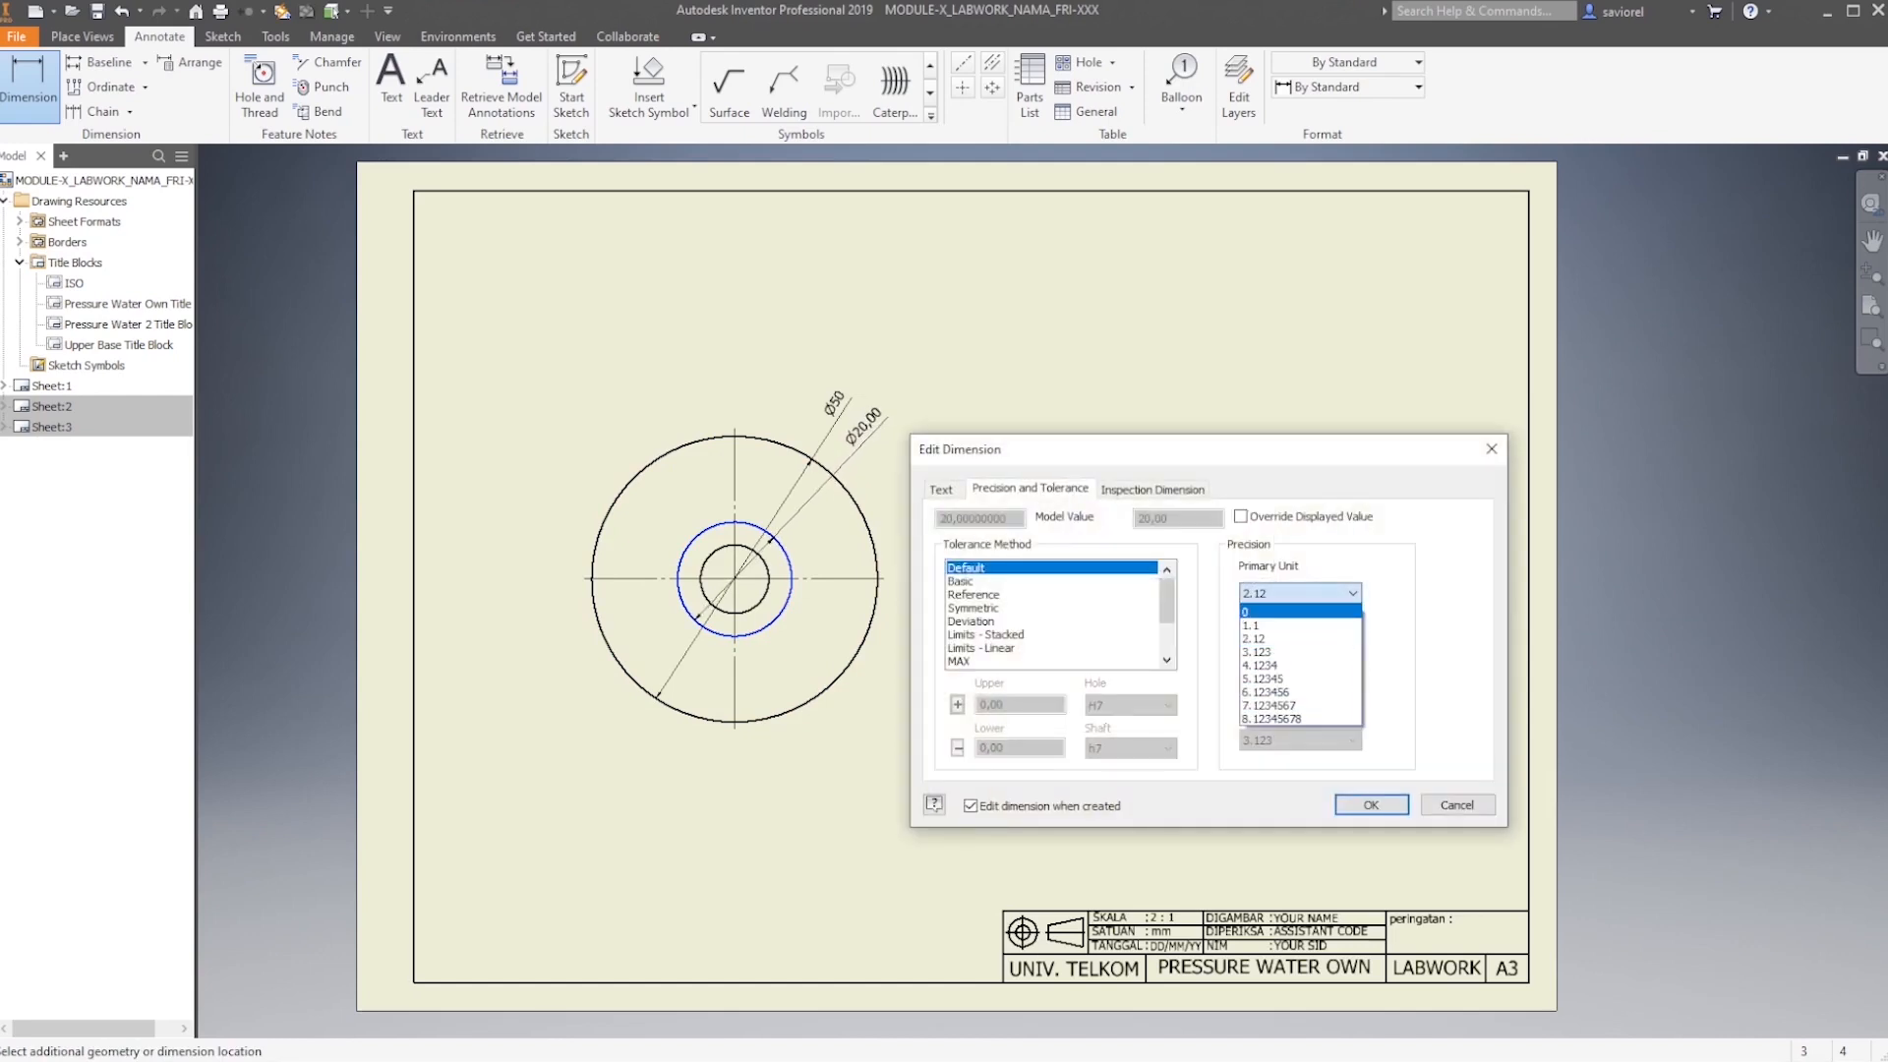
left_click(1300, 611)
left_click(1300, 641)
left_click(1299, 660)
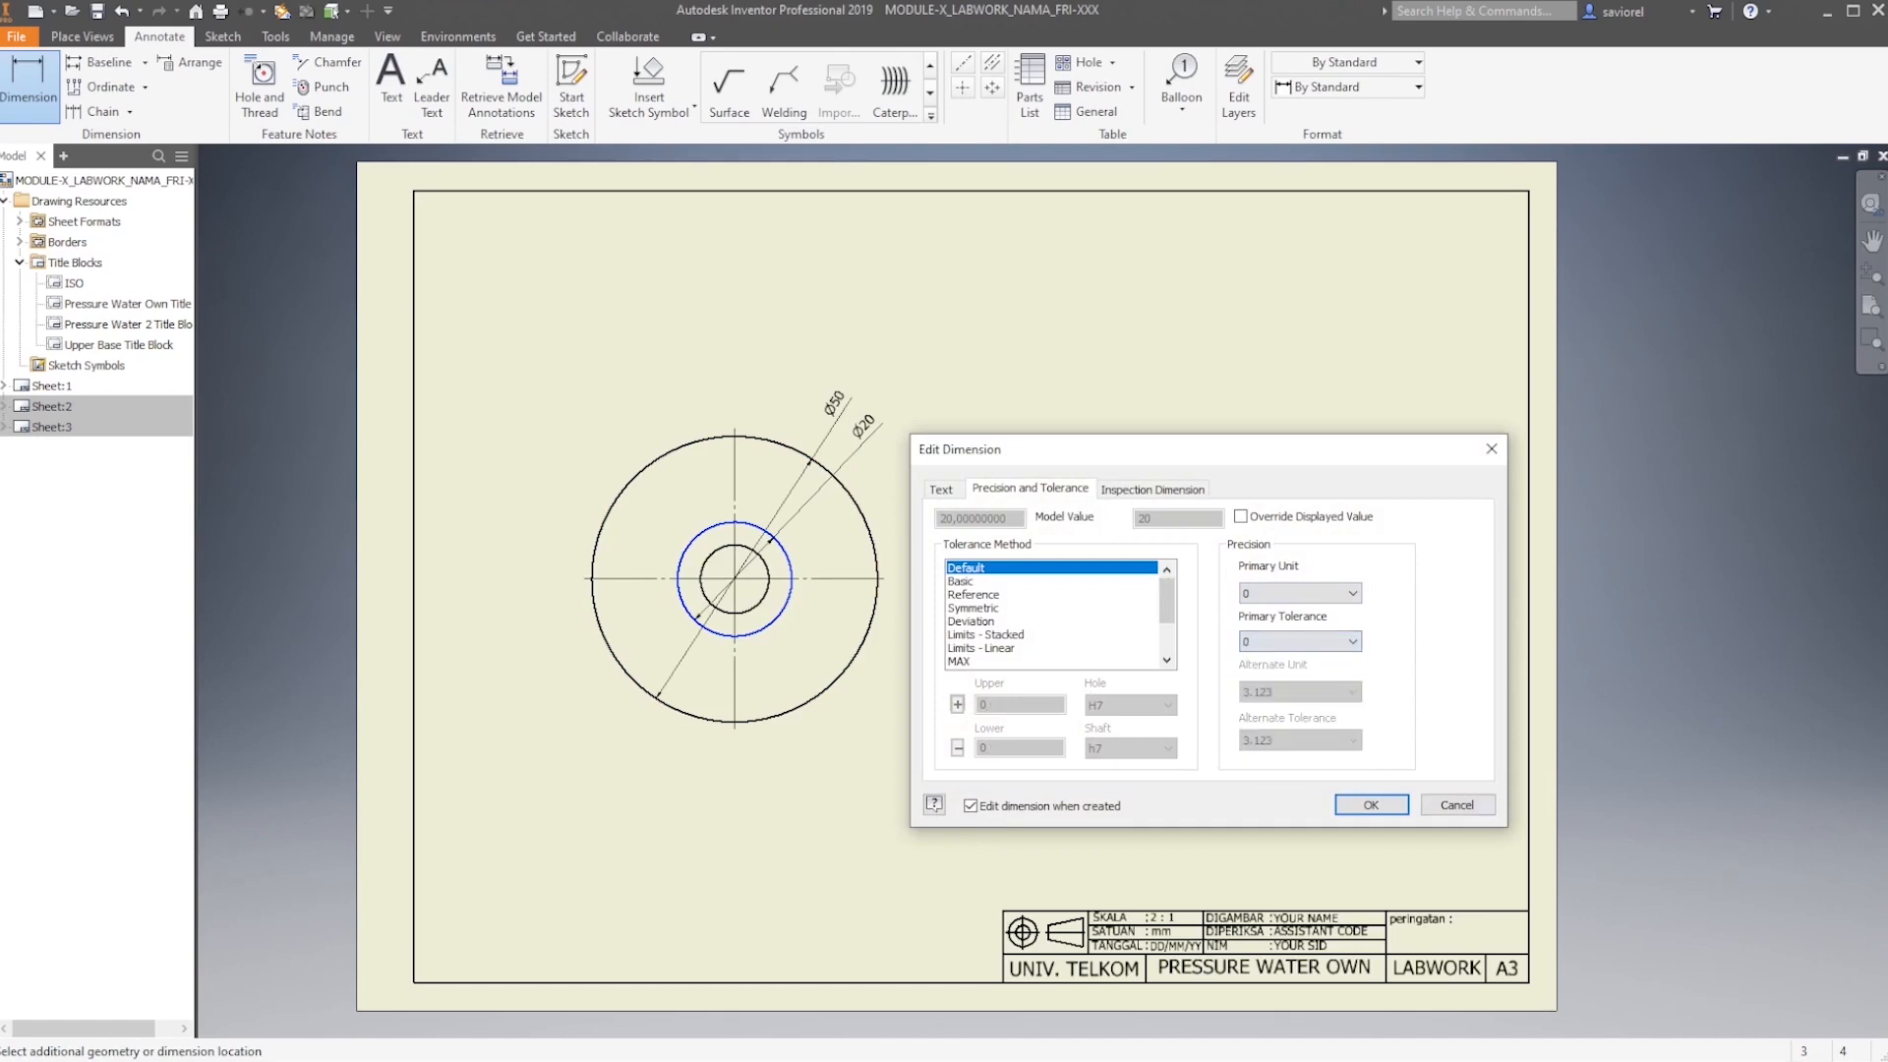
left_click(1371, 804)
Add a diameter dimension to the innermost circle with primary unit and primary tolerance precision set to 0
left_click(759, 554)
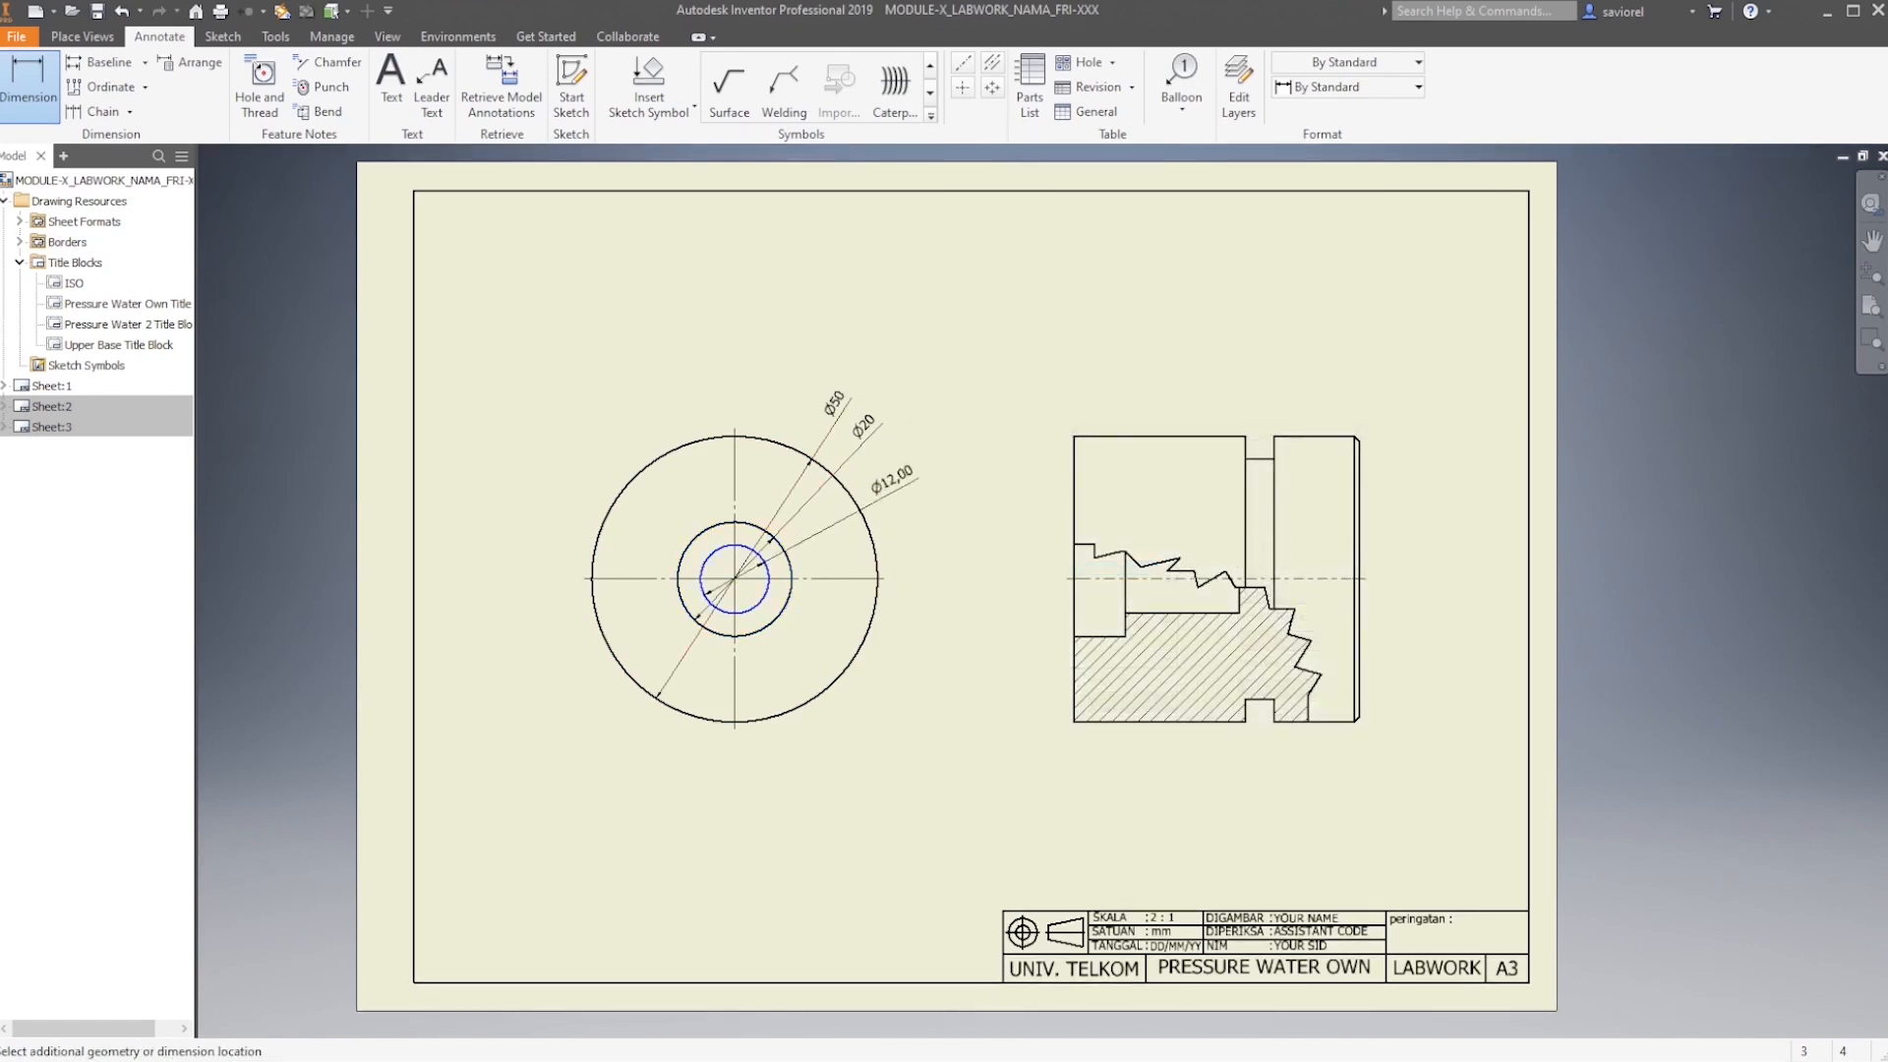
left_click(903, 455)
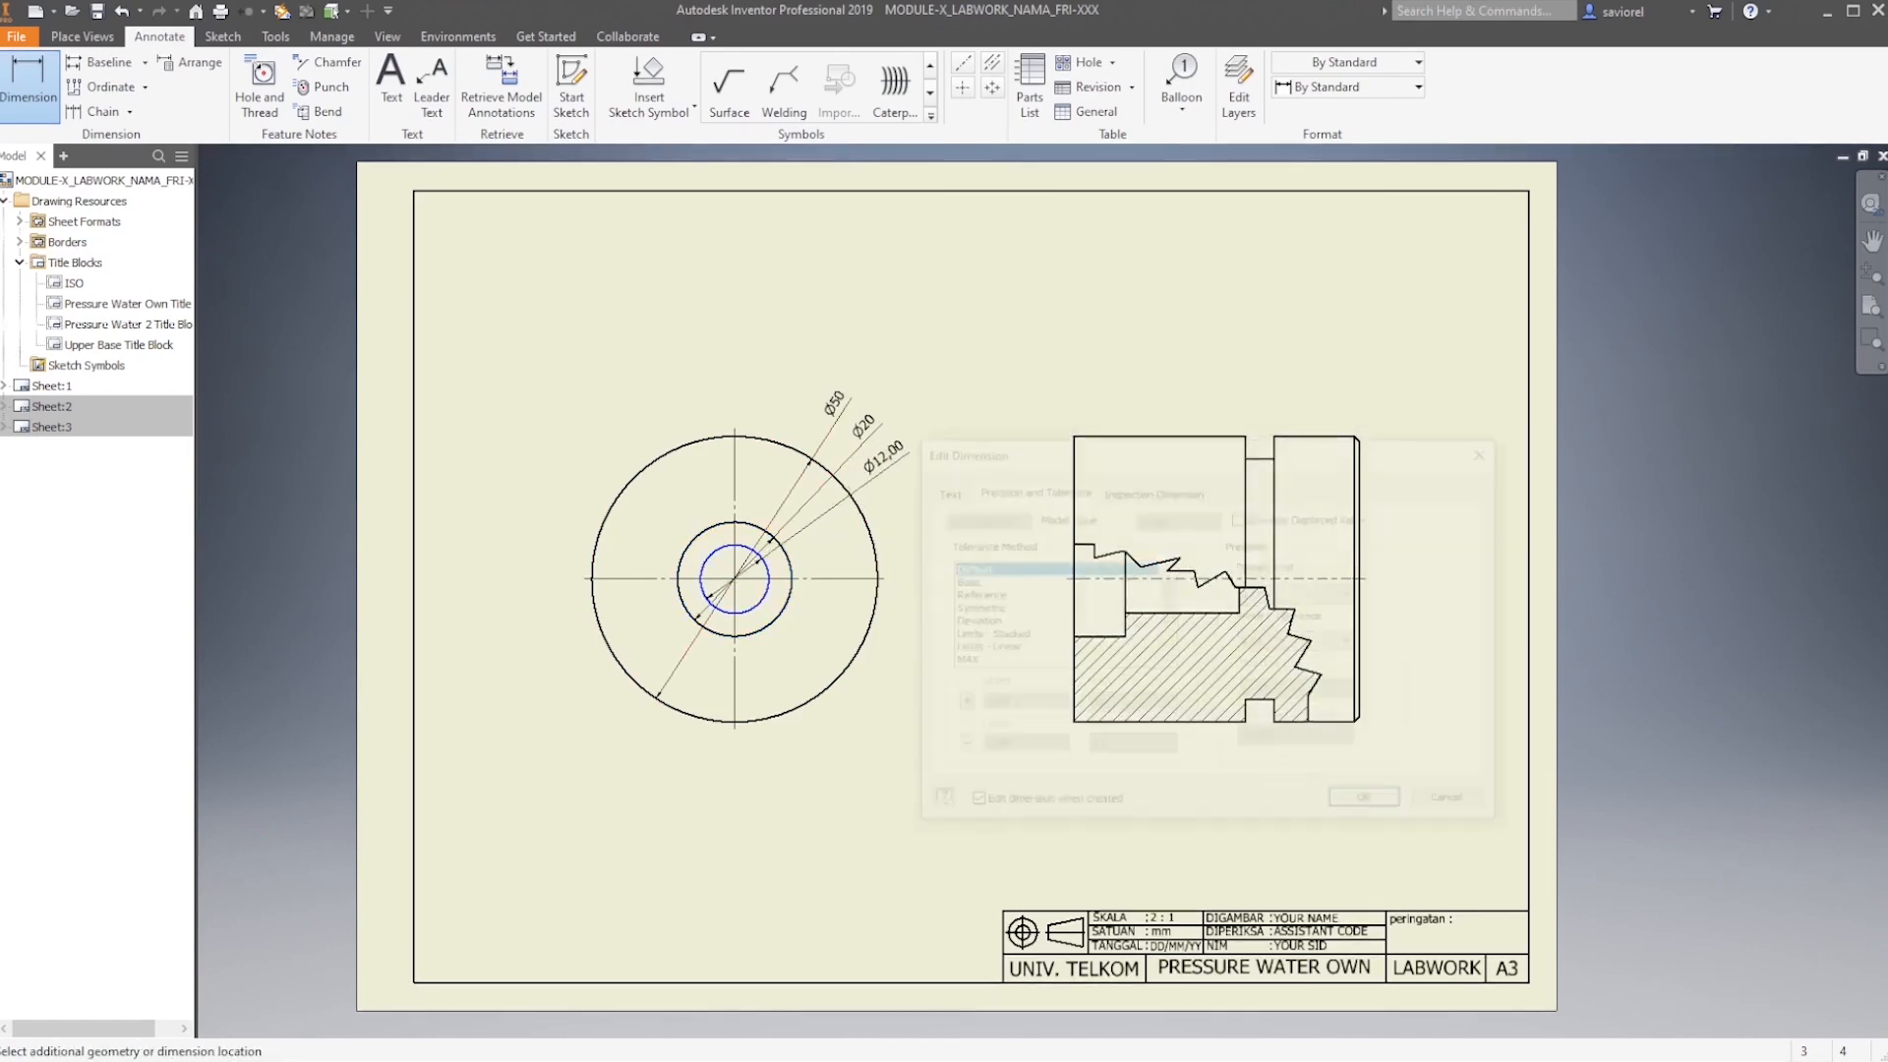
left_click(1299, 592)
left_click(1300, 612)
left_click(1299, 641)
left_click(1300, 660)
left_click(1370, 804)
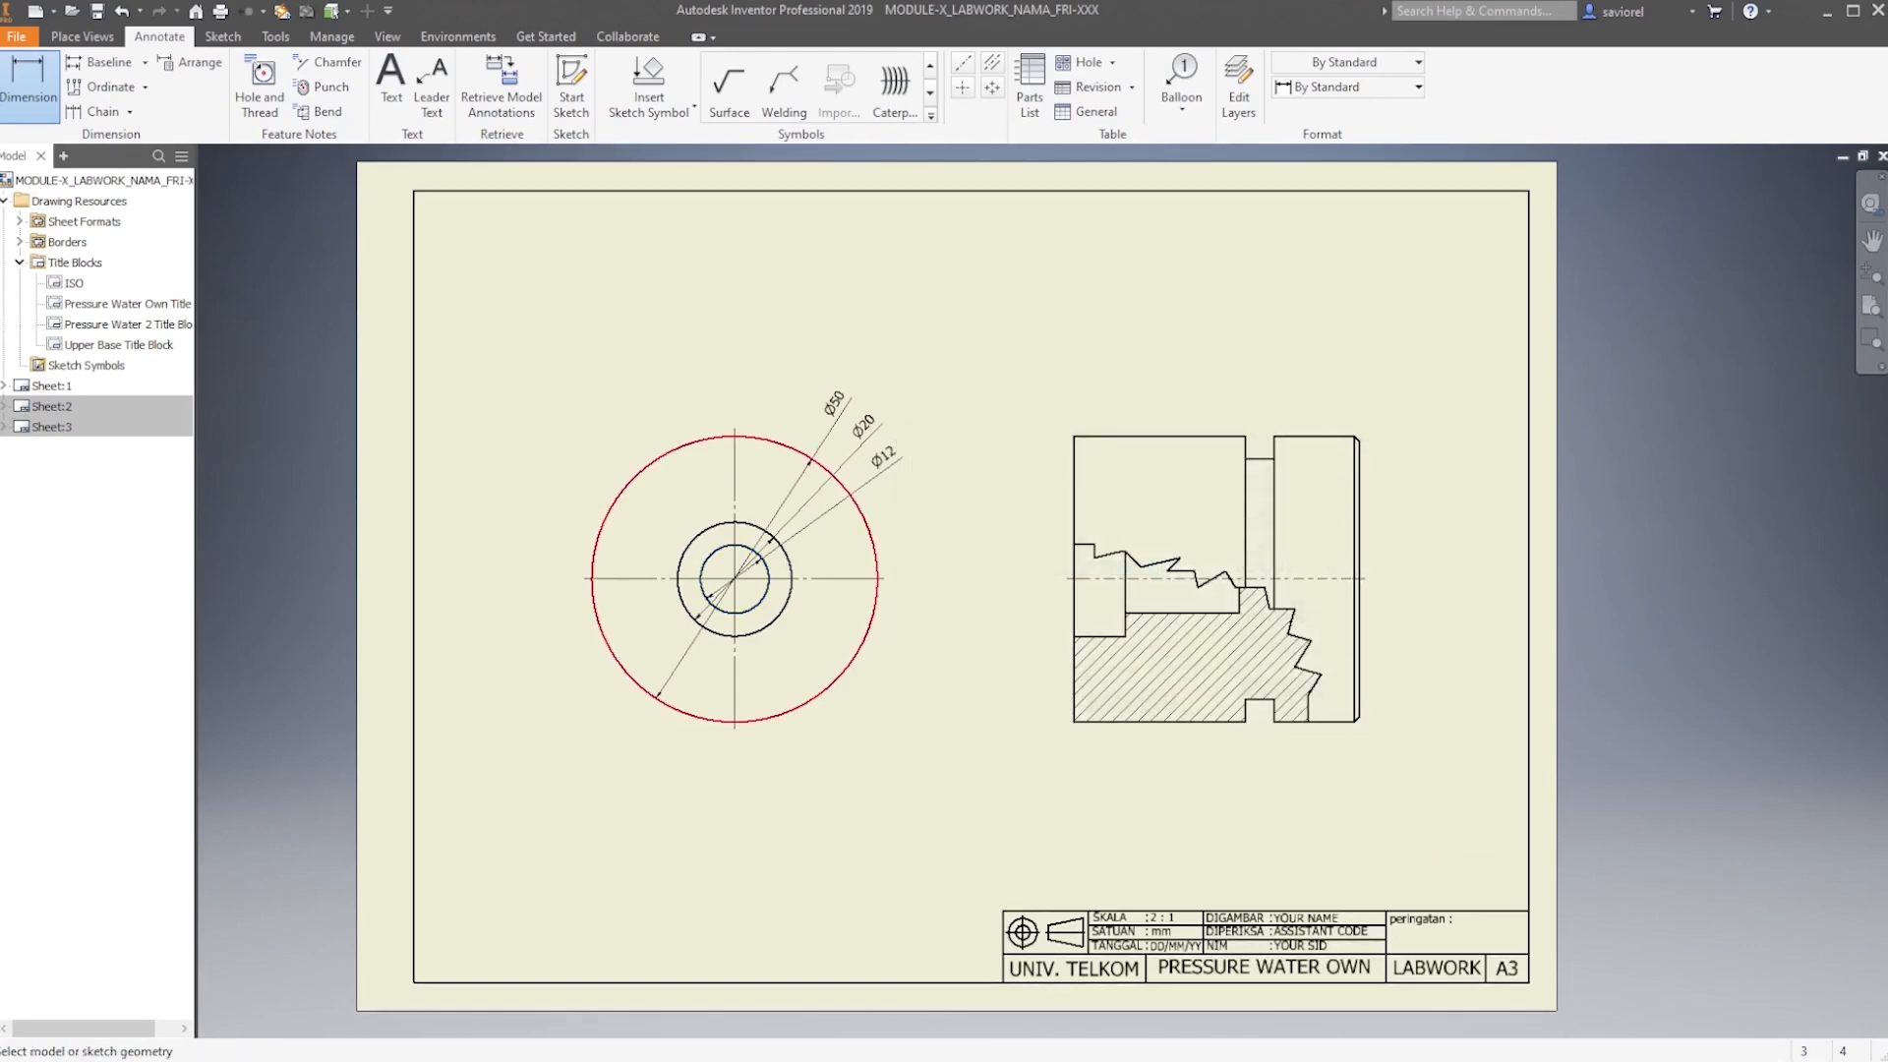
Create baseline dimensions above the sectioned side view from its left face to both groove edges, the chamfer edge and the right face
mouse_move(1370, 805)
middle_mouse_down()
mouse_move(1312, 789)
mouse_move(1291, 830)
middle_mouse_up()
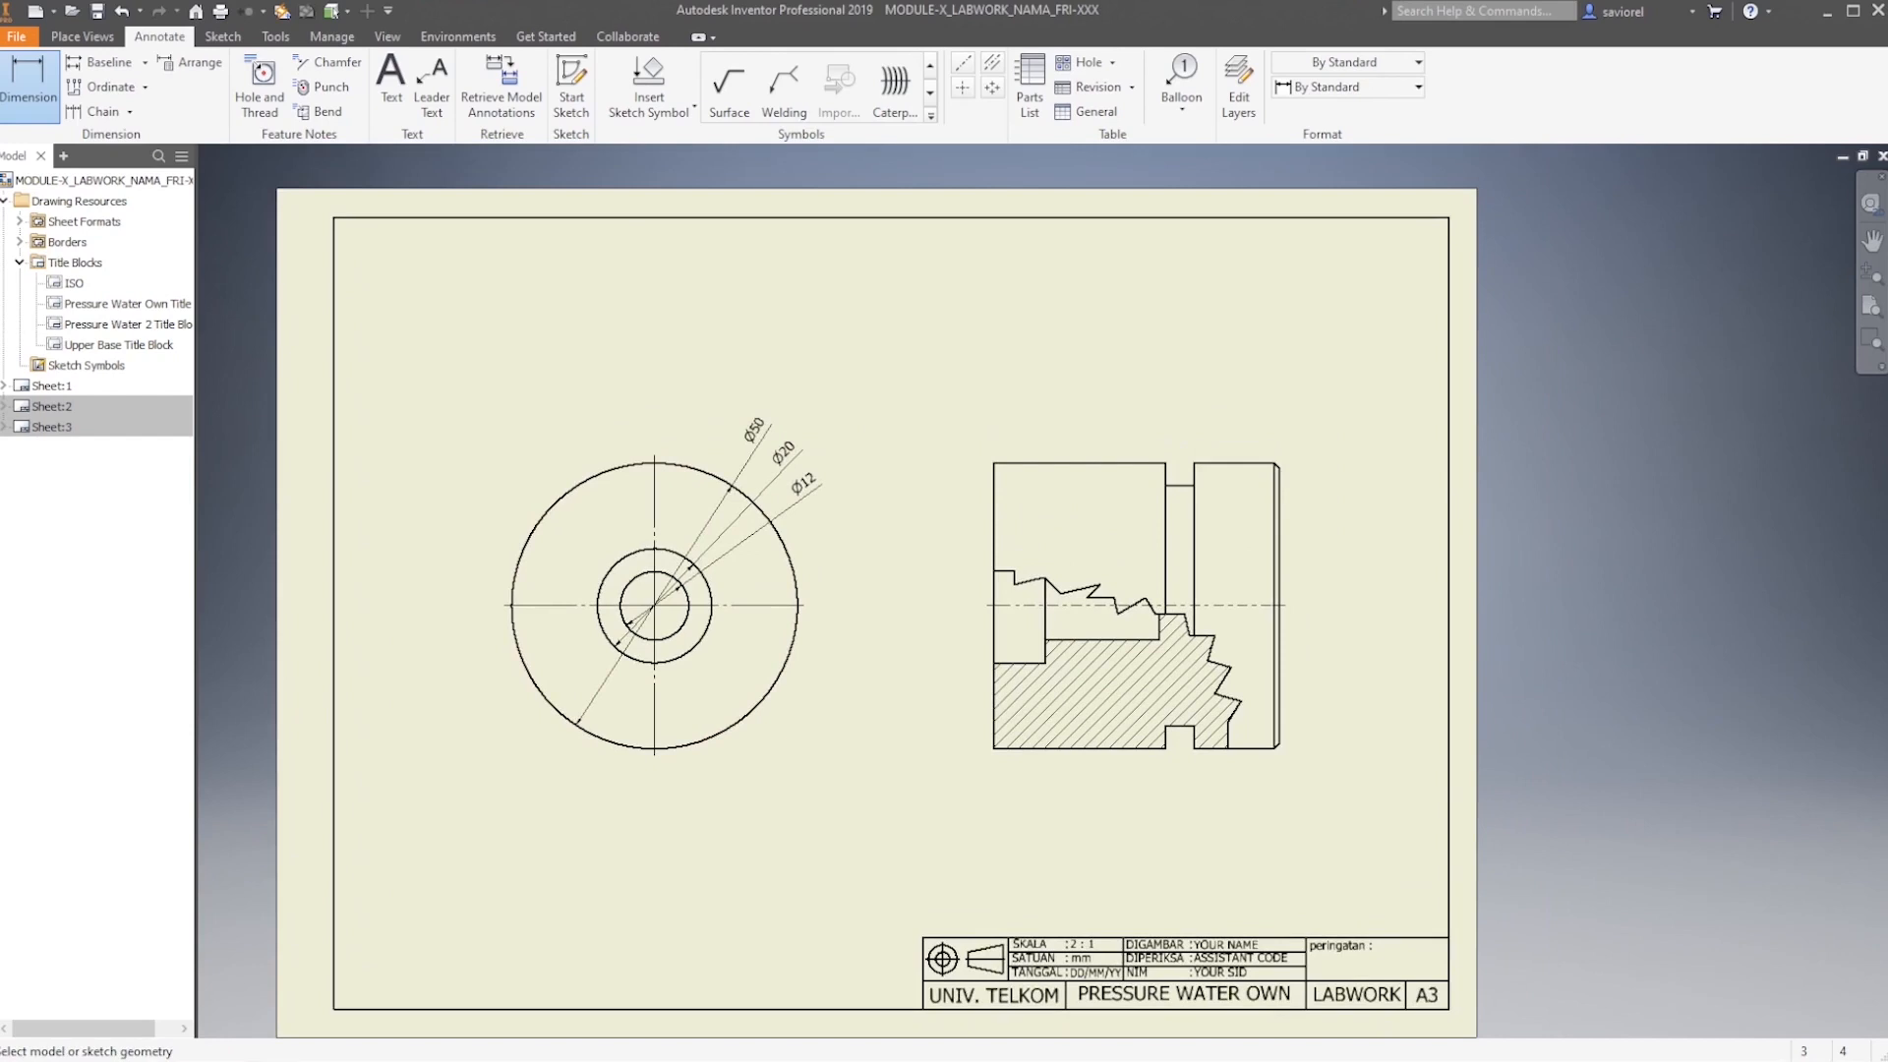
mouse_move(885, 609)
middle_mouse_down()
mouse_move(795, 607)
mouse_move(733, 658)
middle_mouse_up()
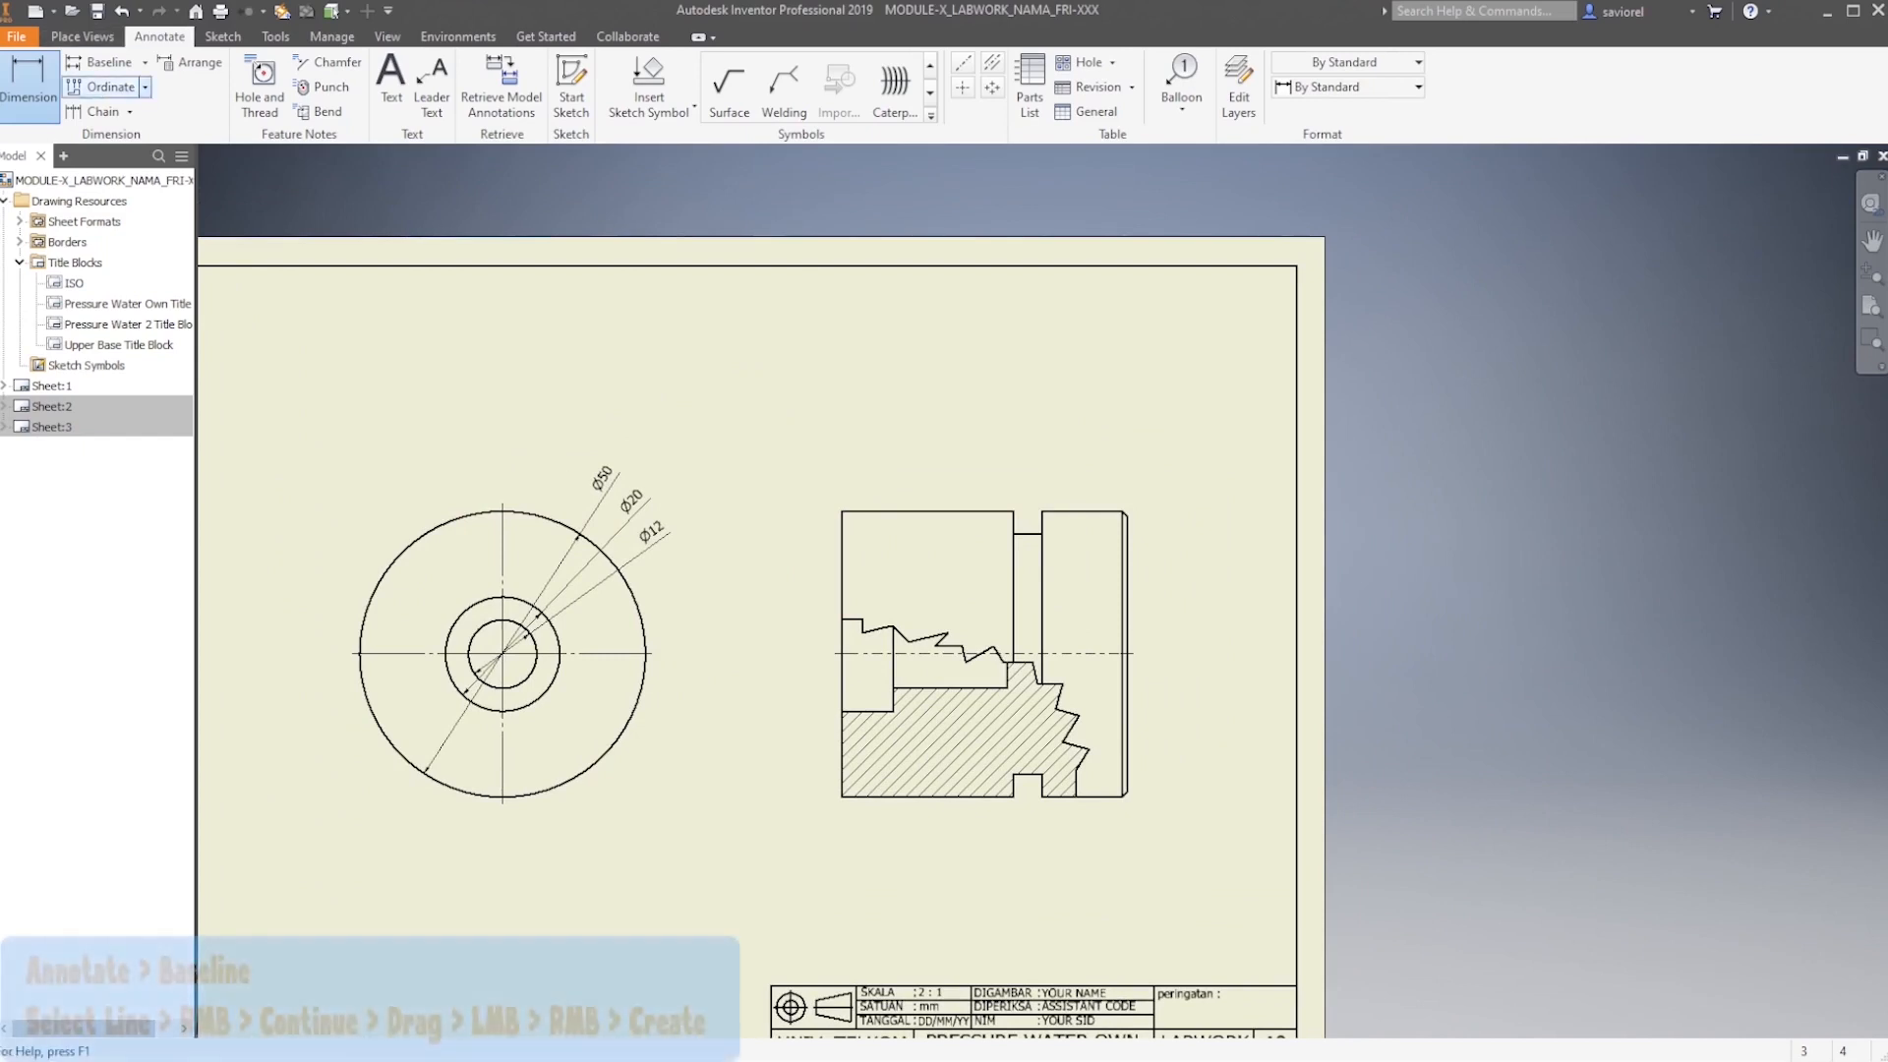
left_click(101, 62)
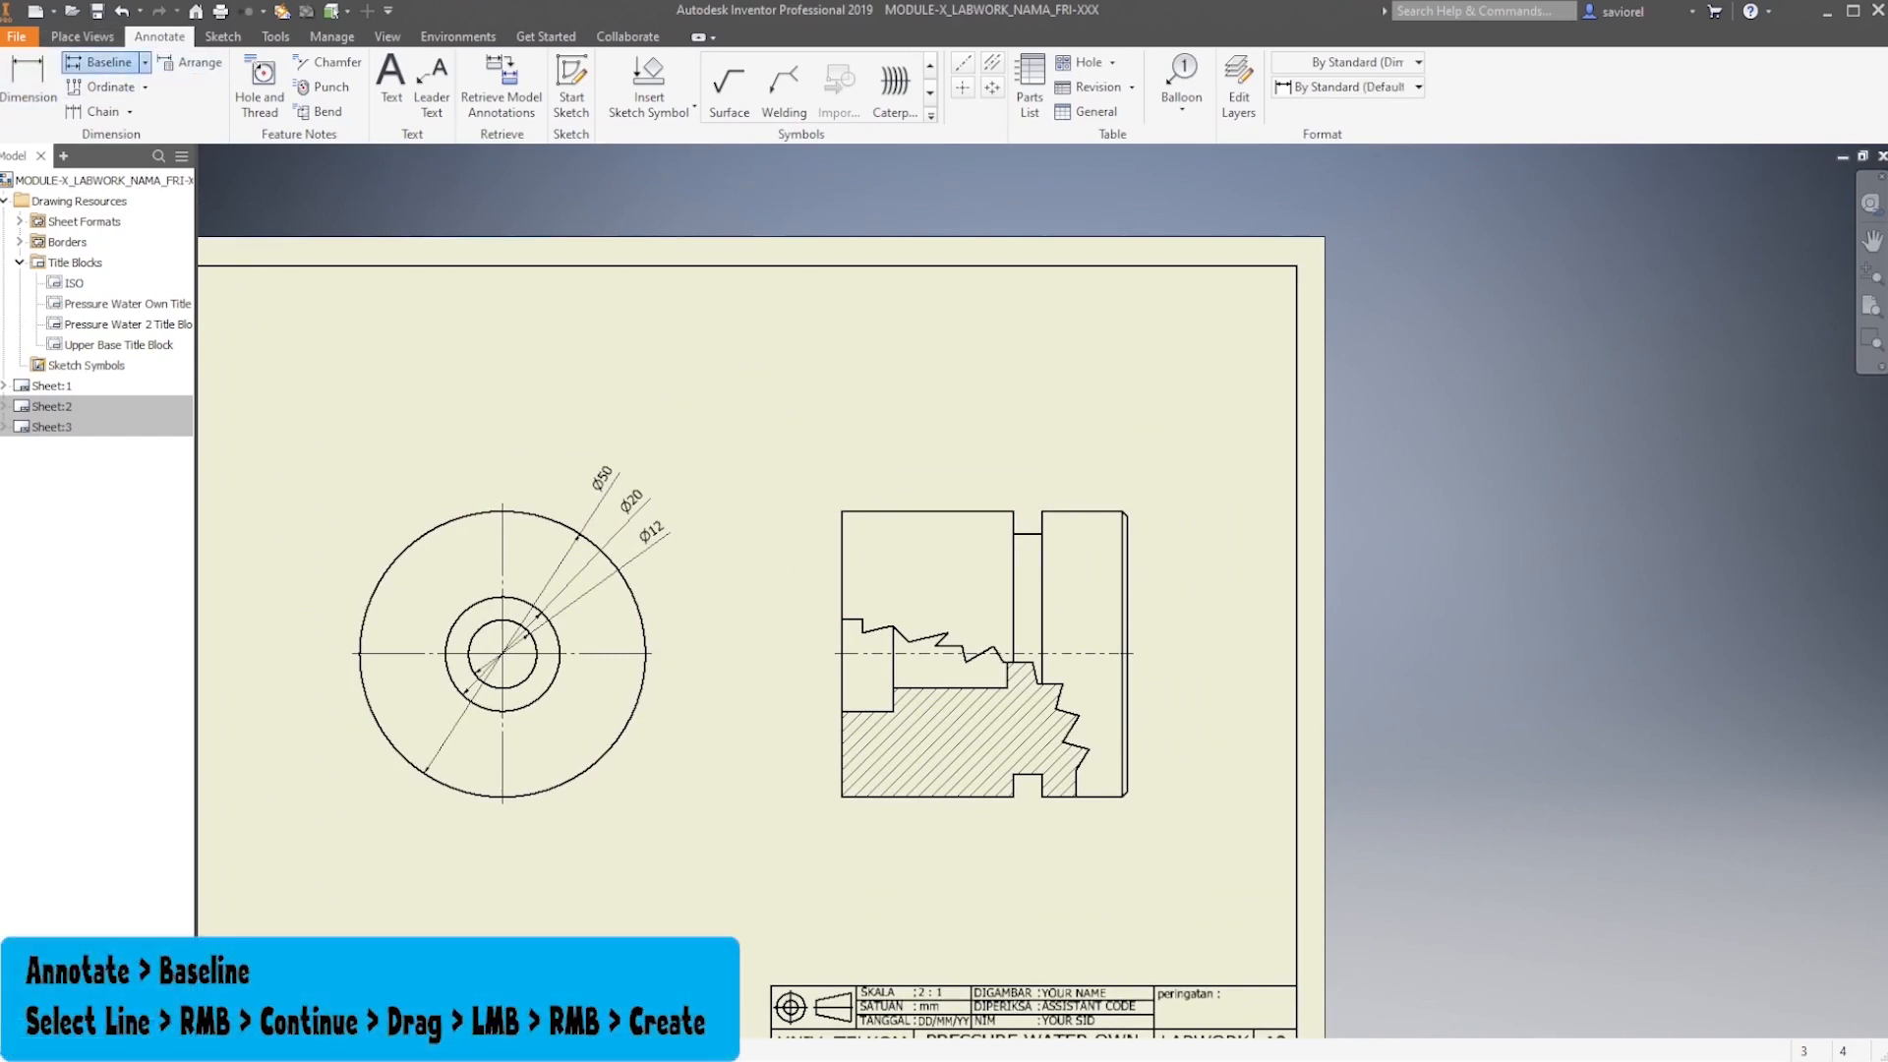
scroll(974, 596, "up", 2)
scroll(974, 596, "down", 5)
mouse_move(974, 596)
middle_mouse_down()
mouse_move(860, 495)
mouse_move(881, 485)
middle_mouse_up()
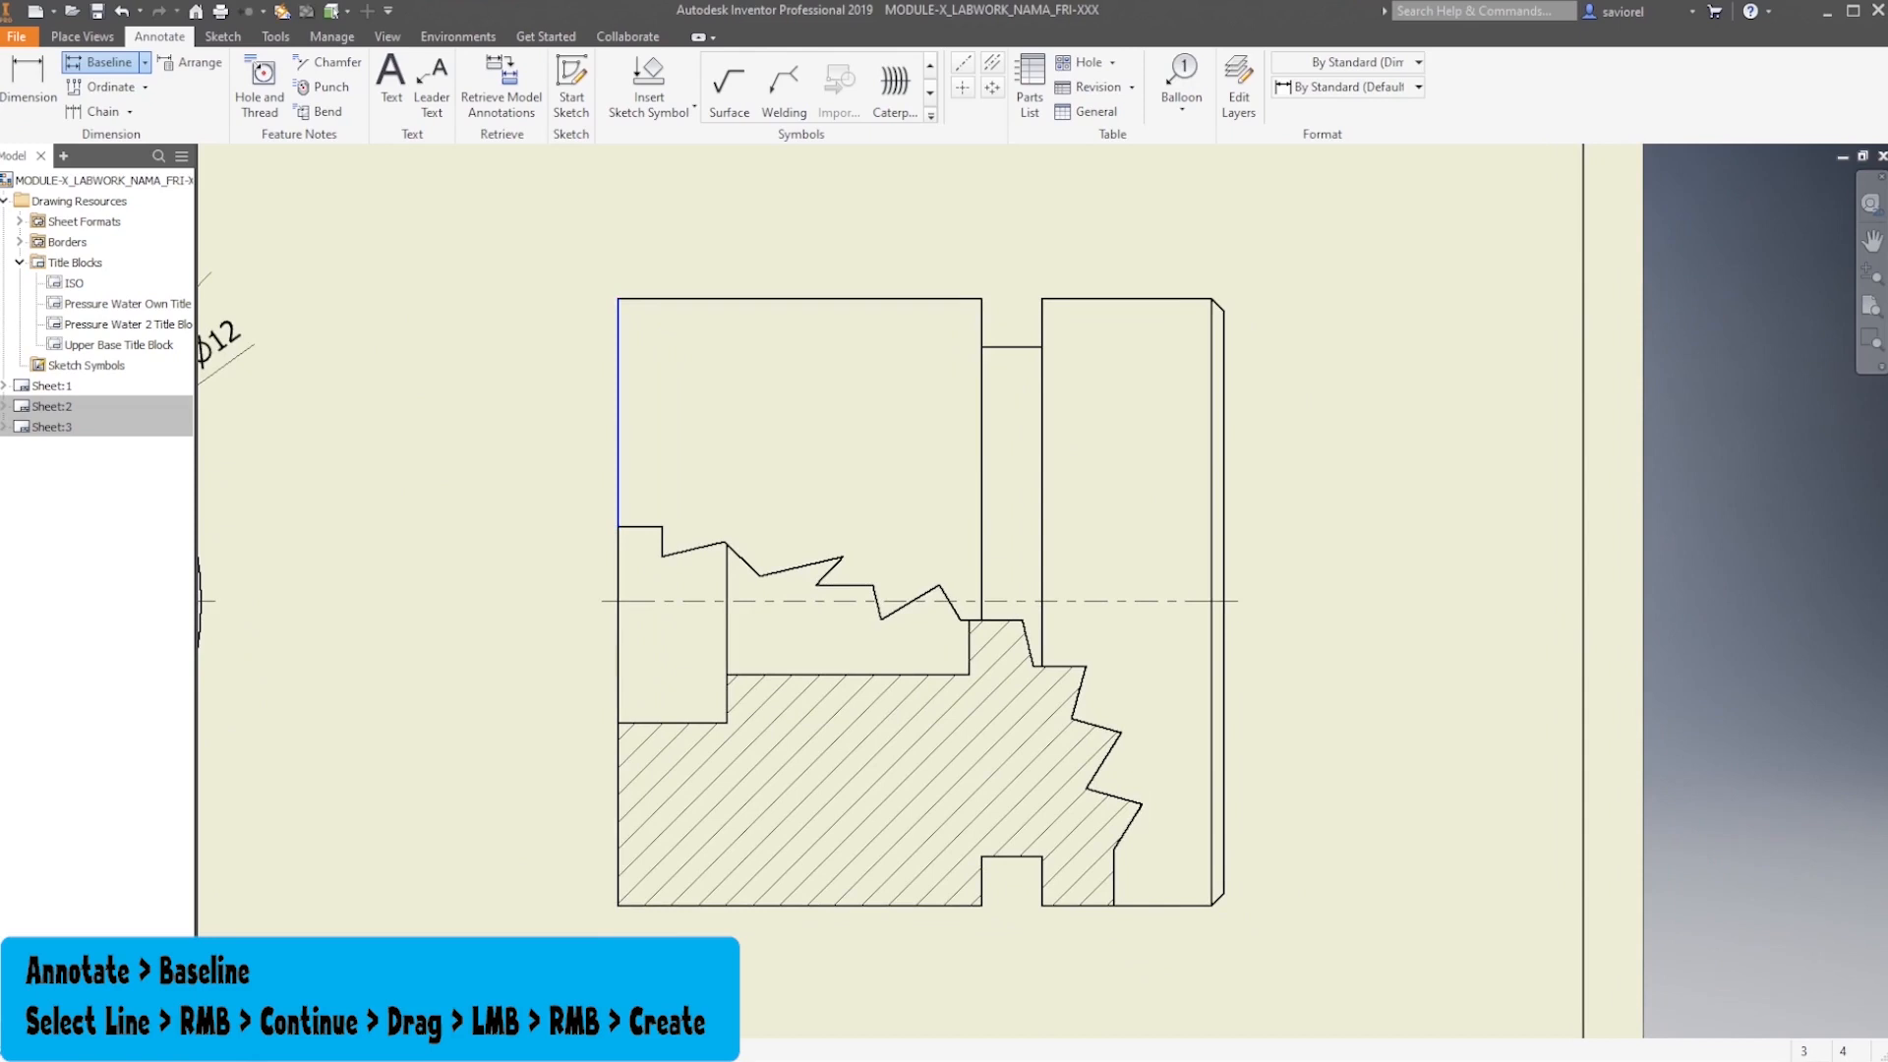
left_click(1041, 482)
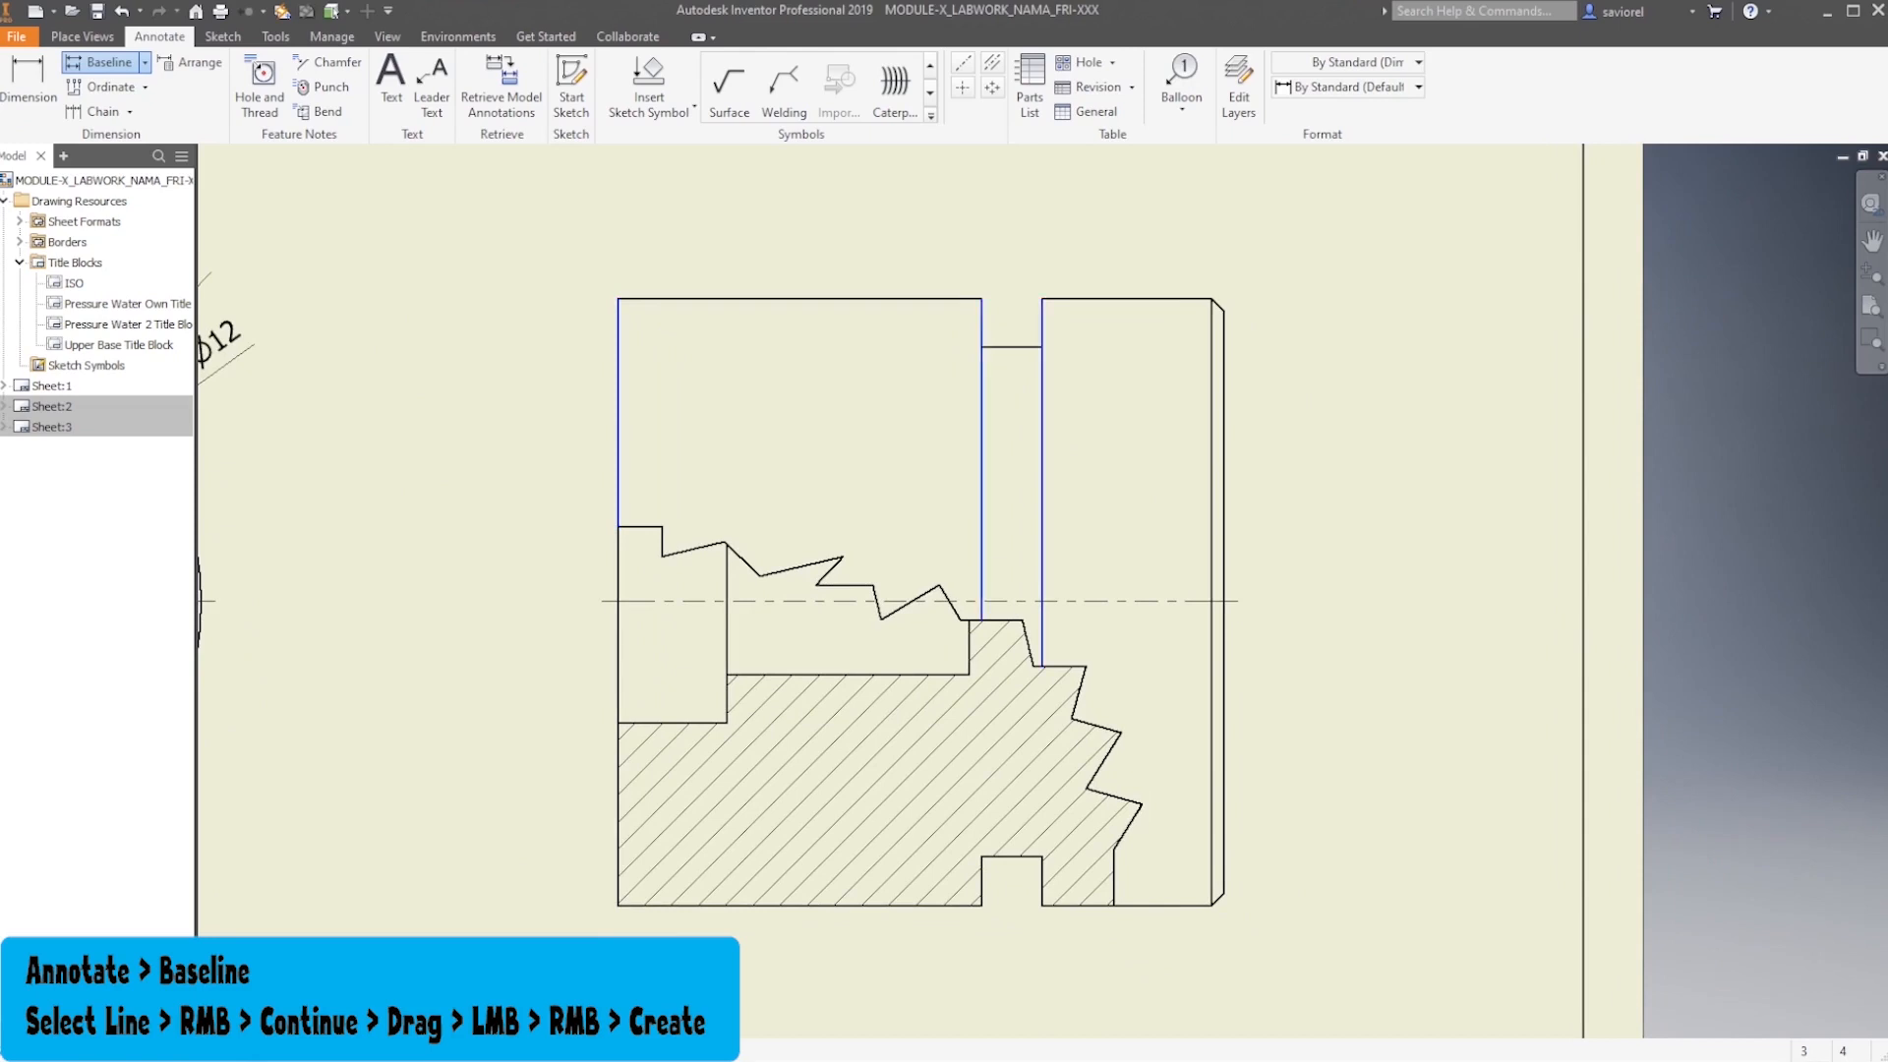
left_click(1211, 481)
middle_click_drag(1211, 482, 1211, 554)
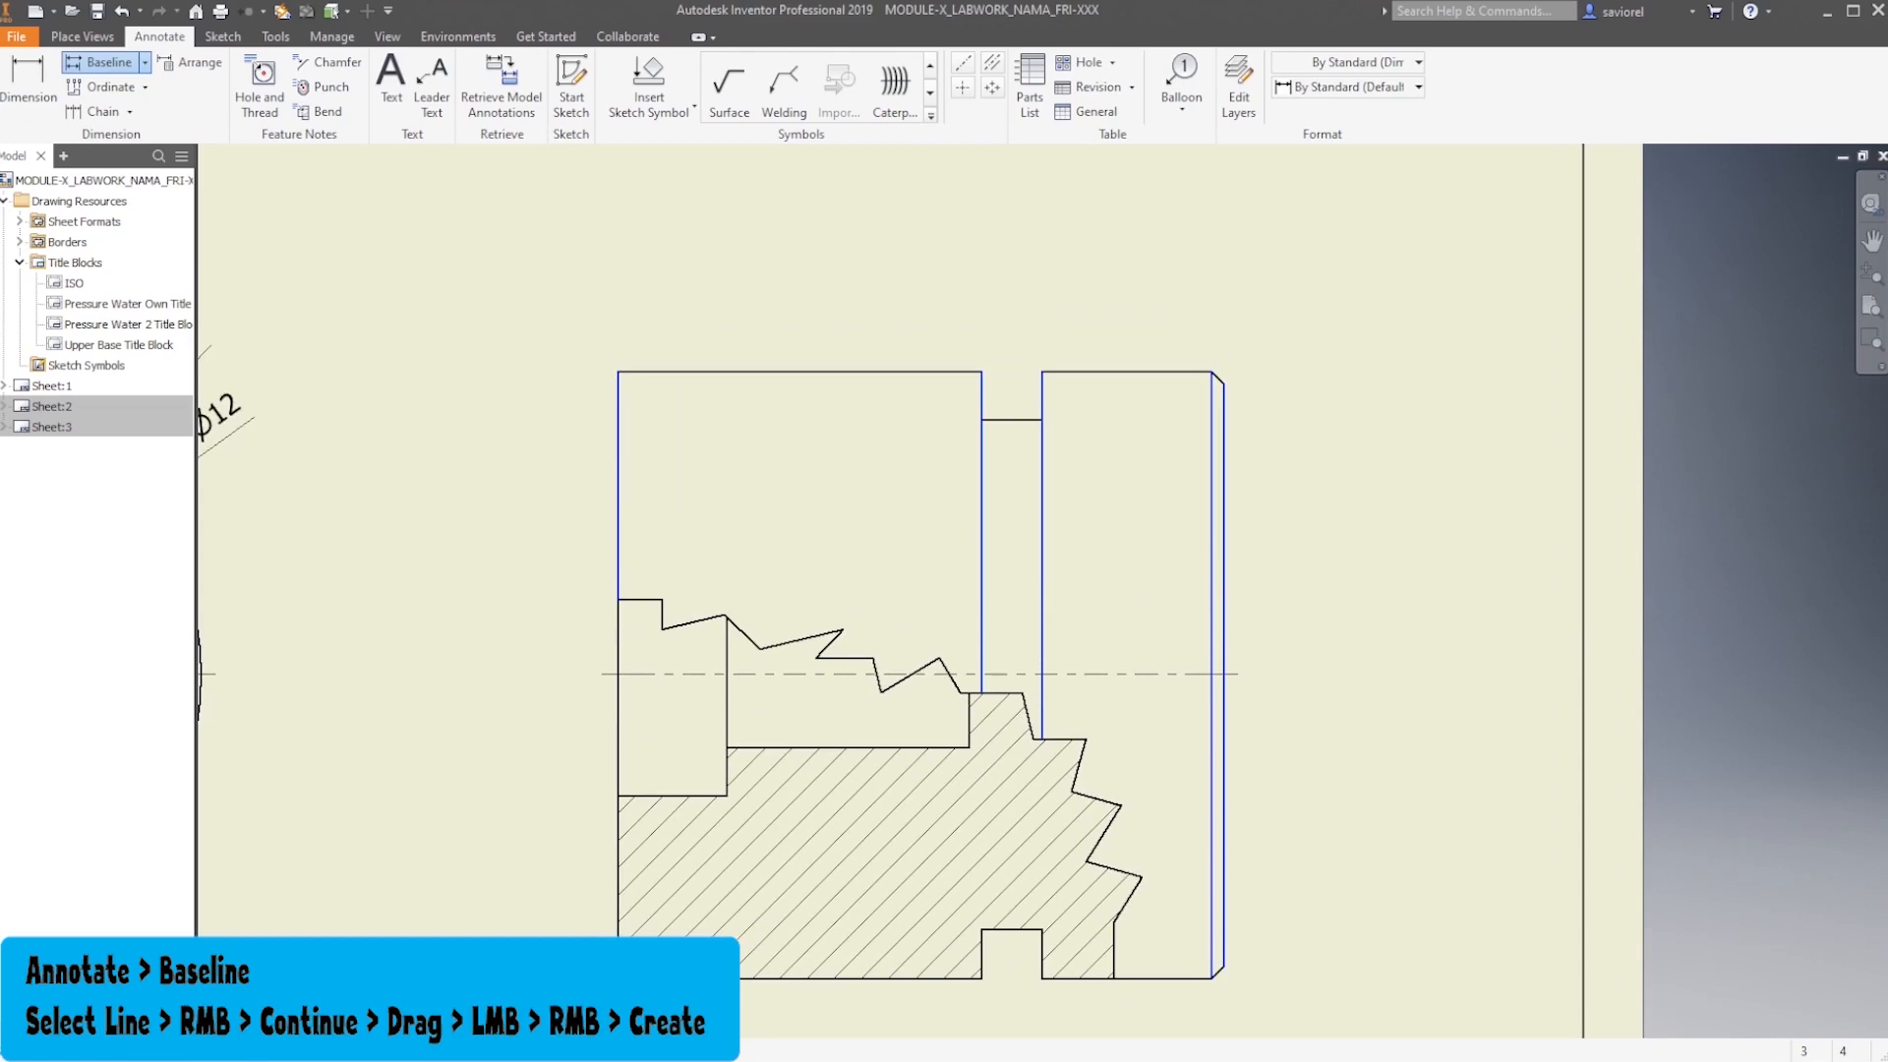
right_click(754, 504)
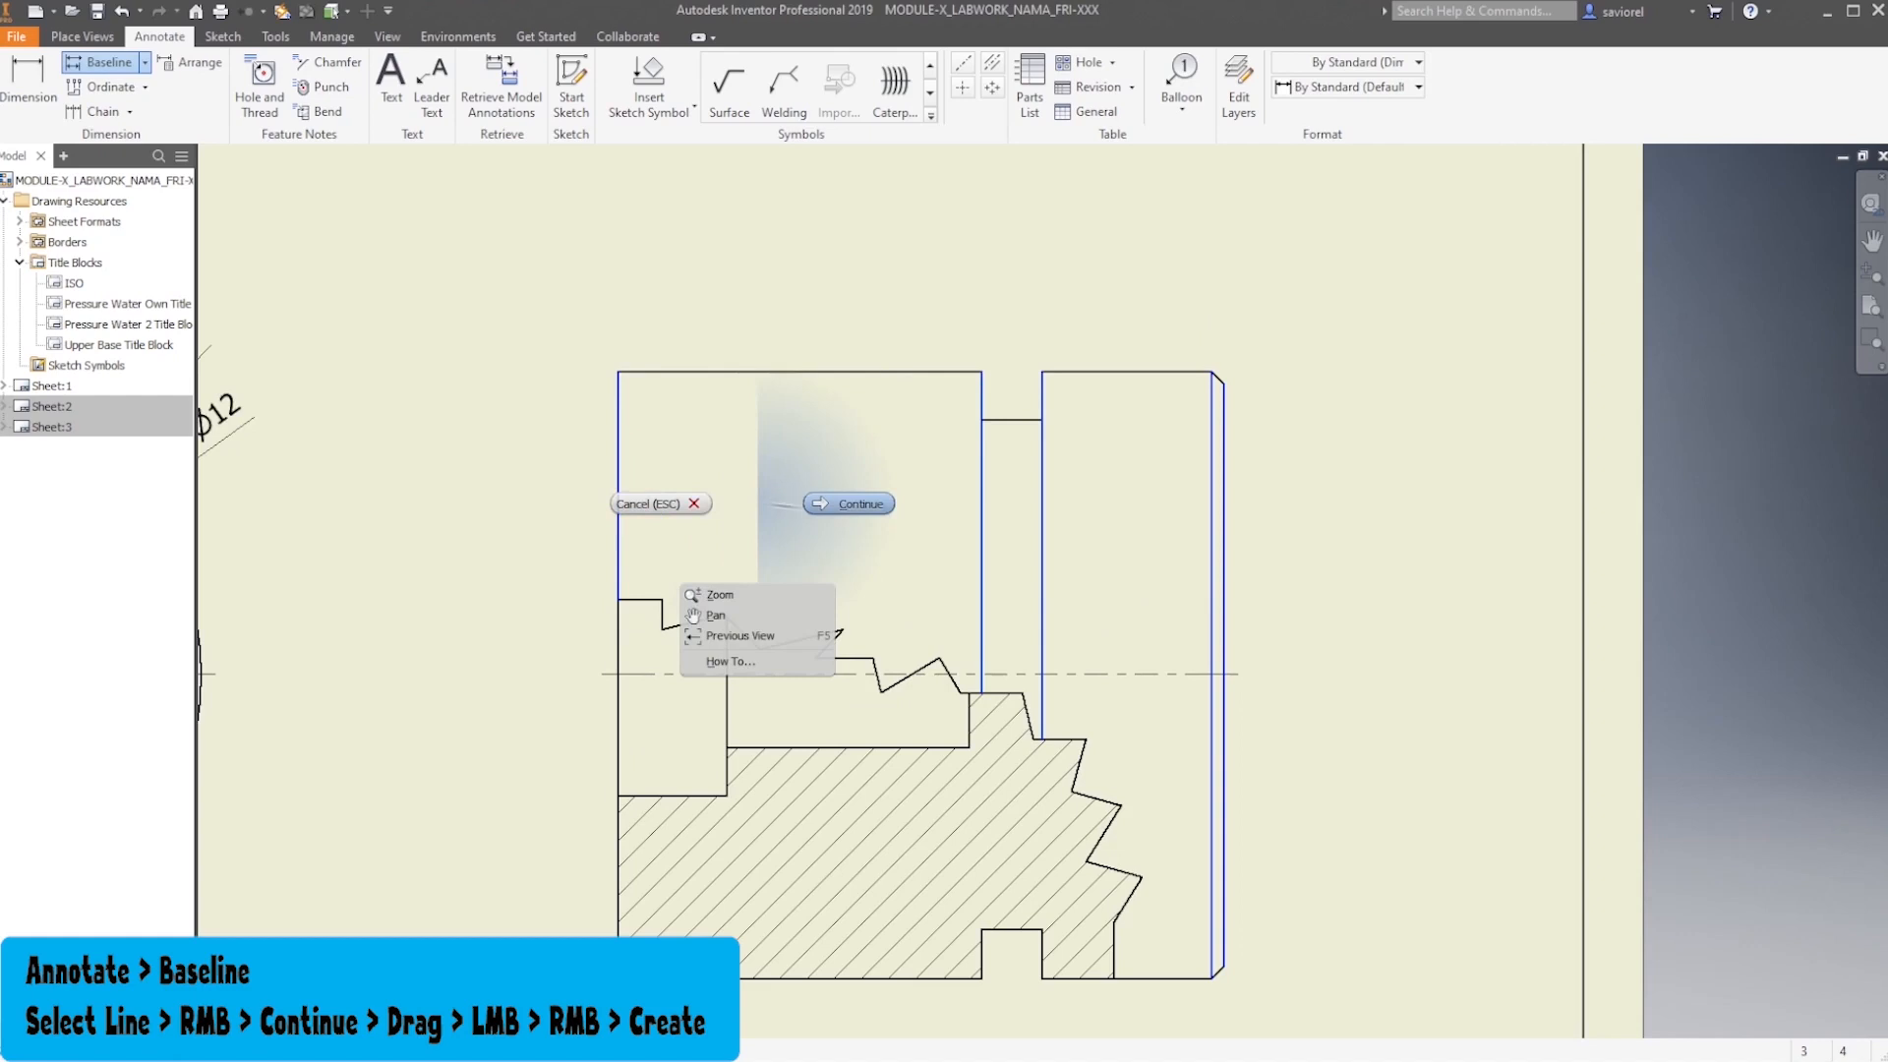
left_click(848, 504)
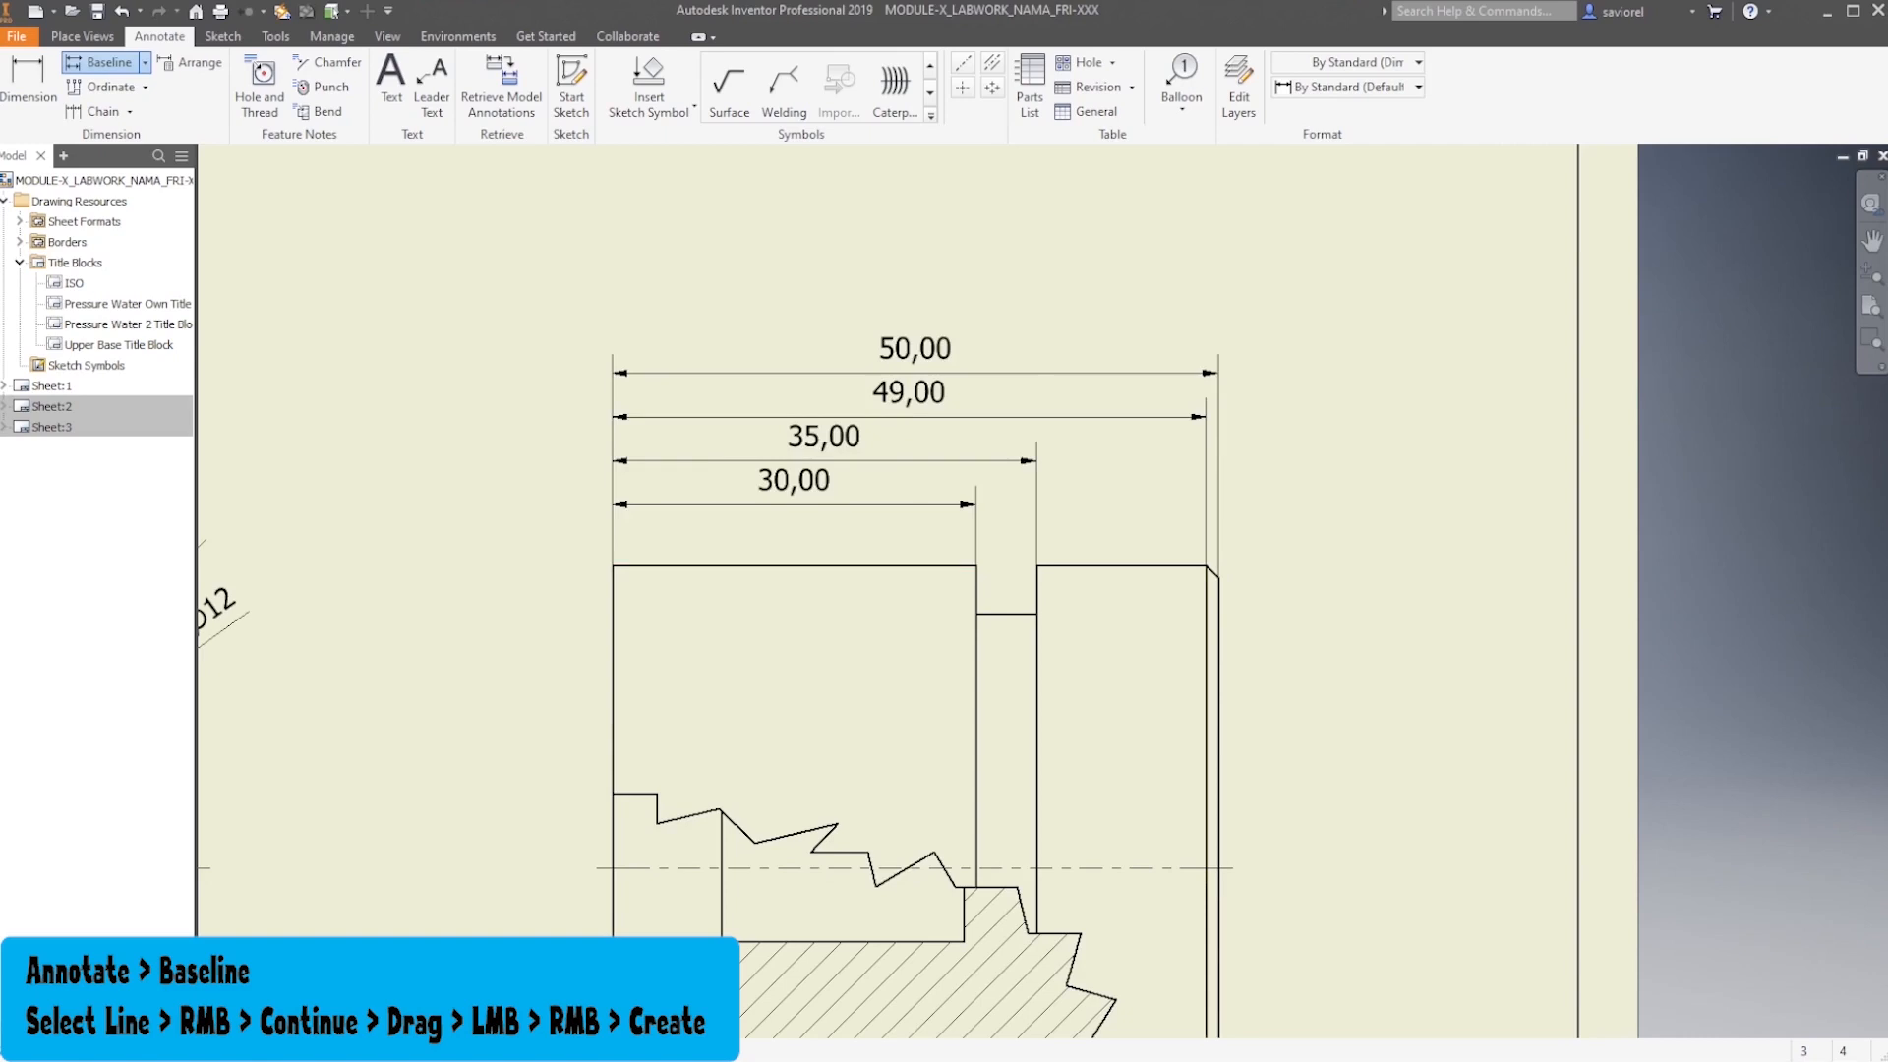
right_click(977, 504)
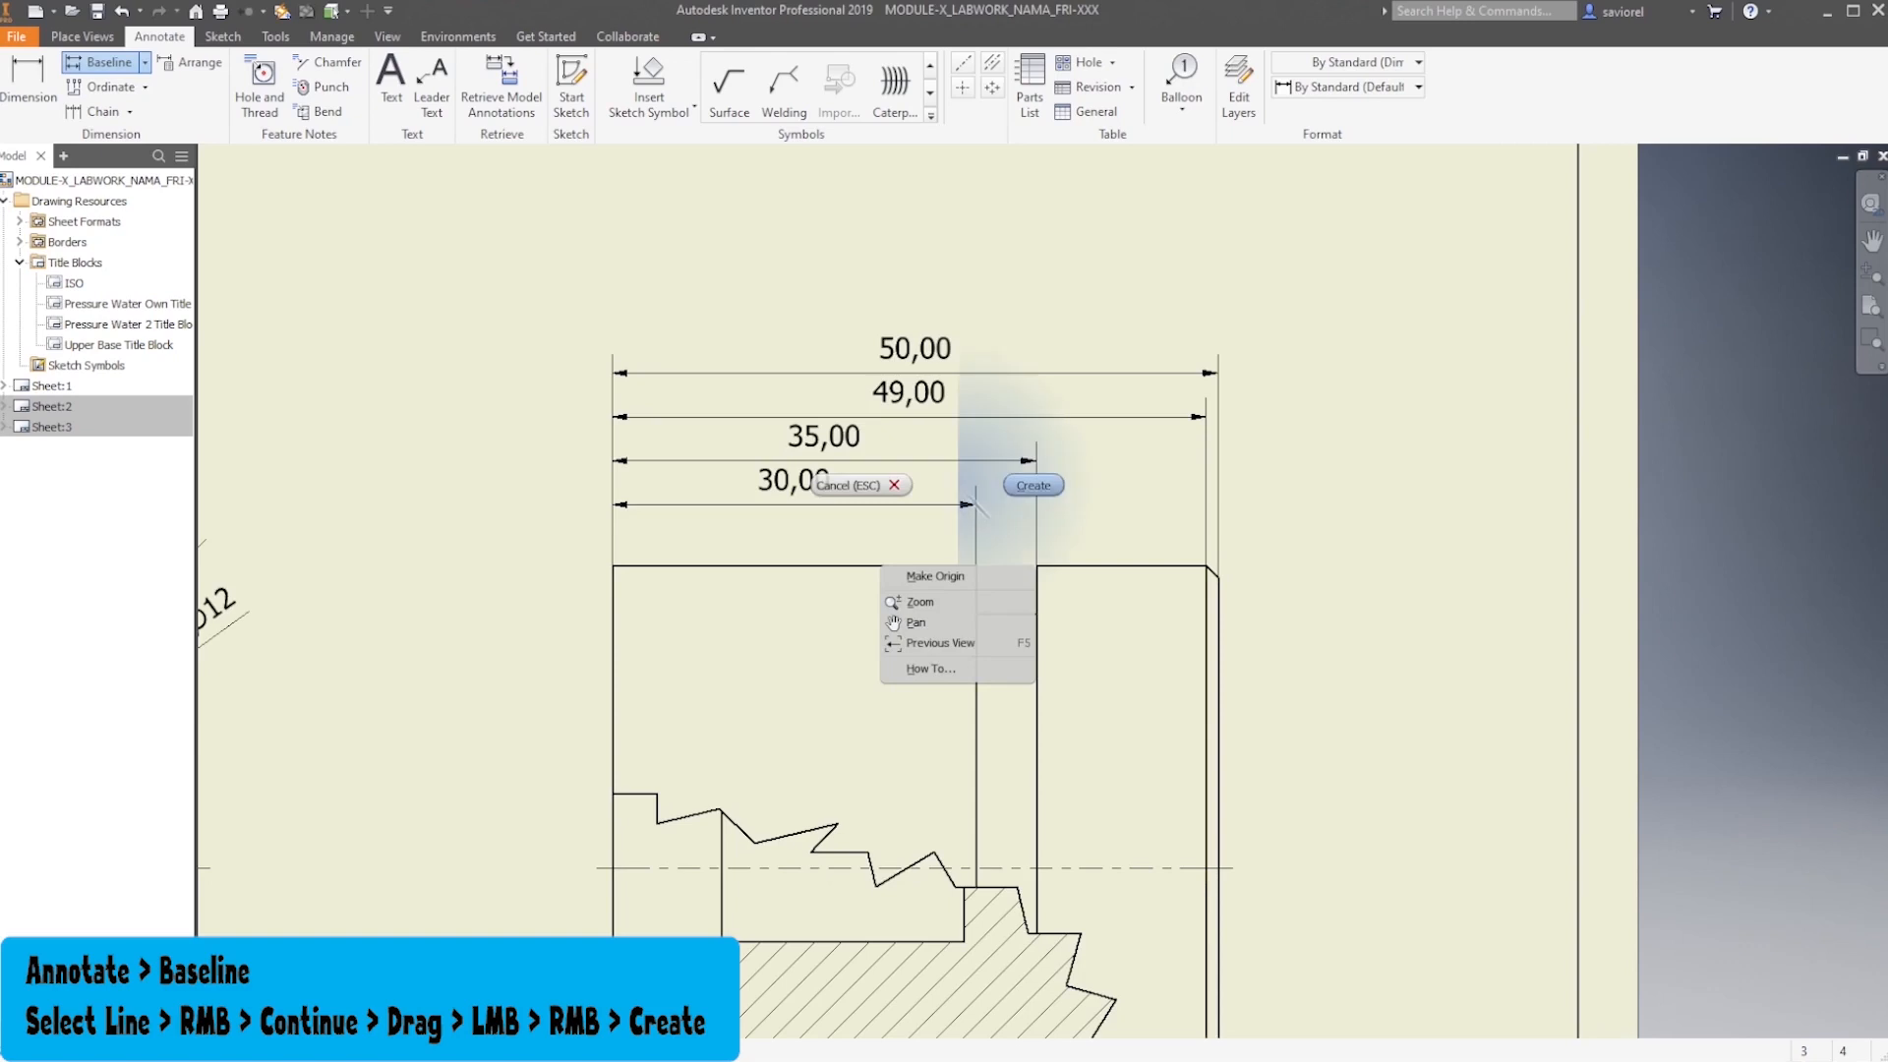
left_click(1034, 484)
Create chain dimensions below the side view spanning its left face, the counterbore shoulder and the end of the smaller bore
scroll(1040, 373, "up", 2)
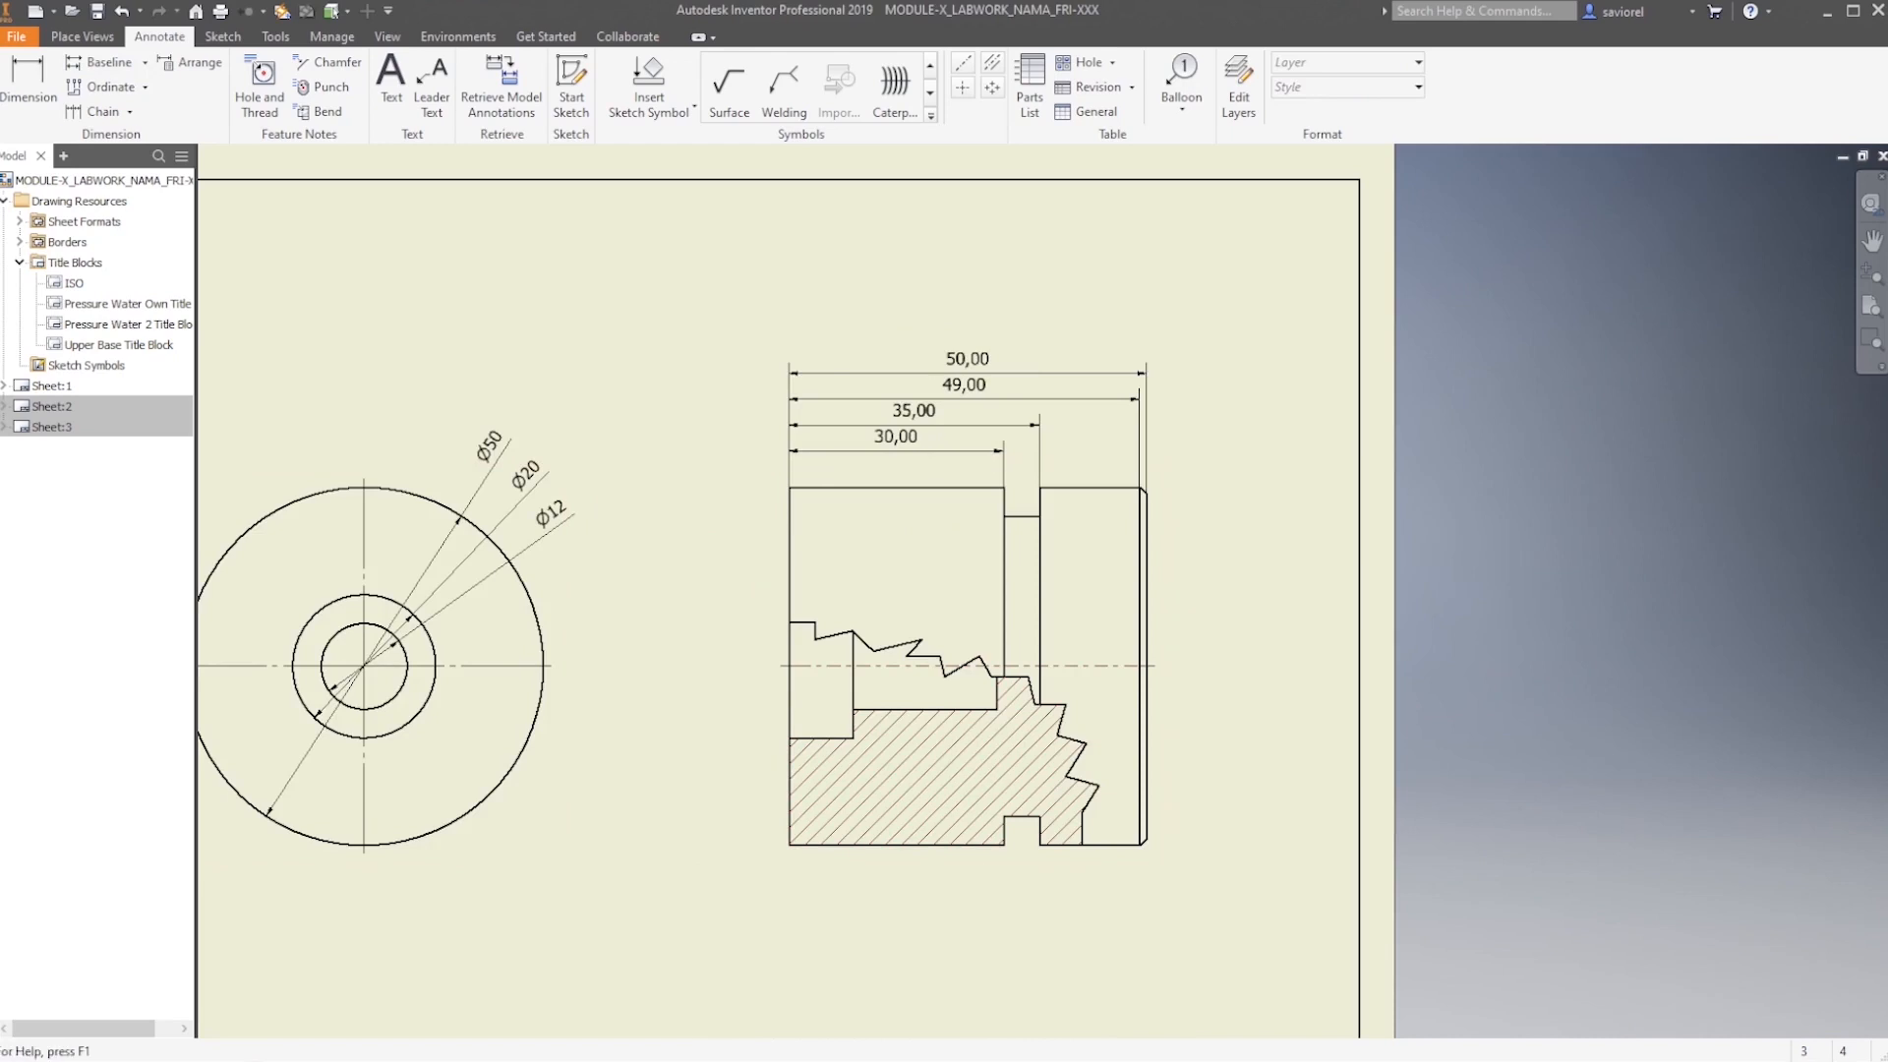
left_click(99, 111)
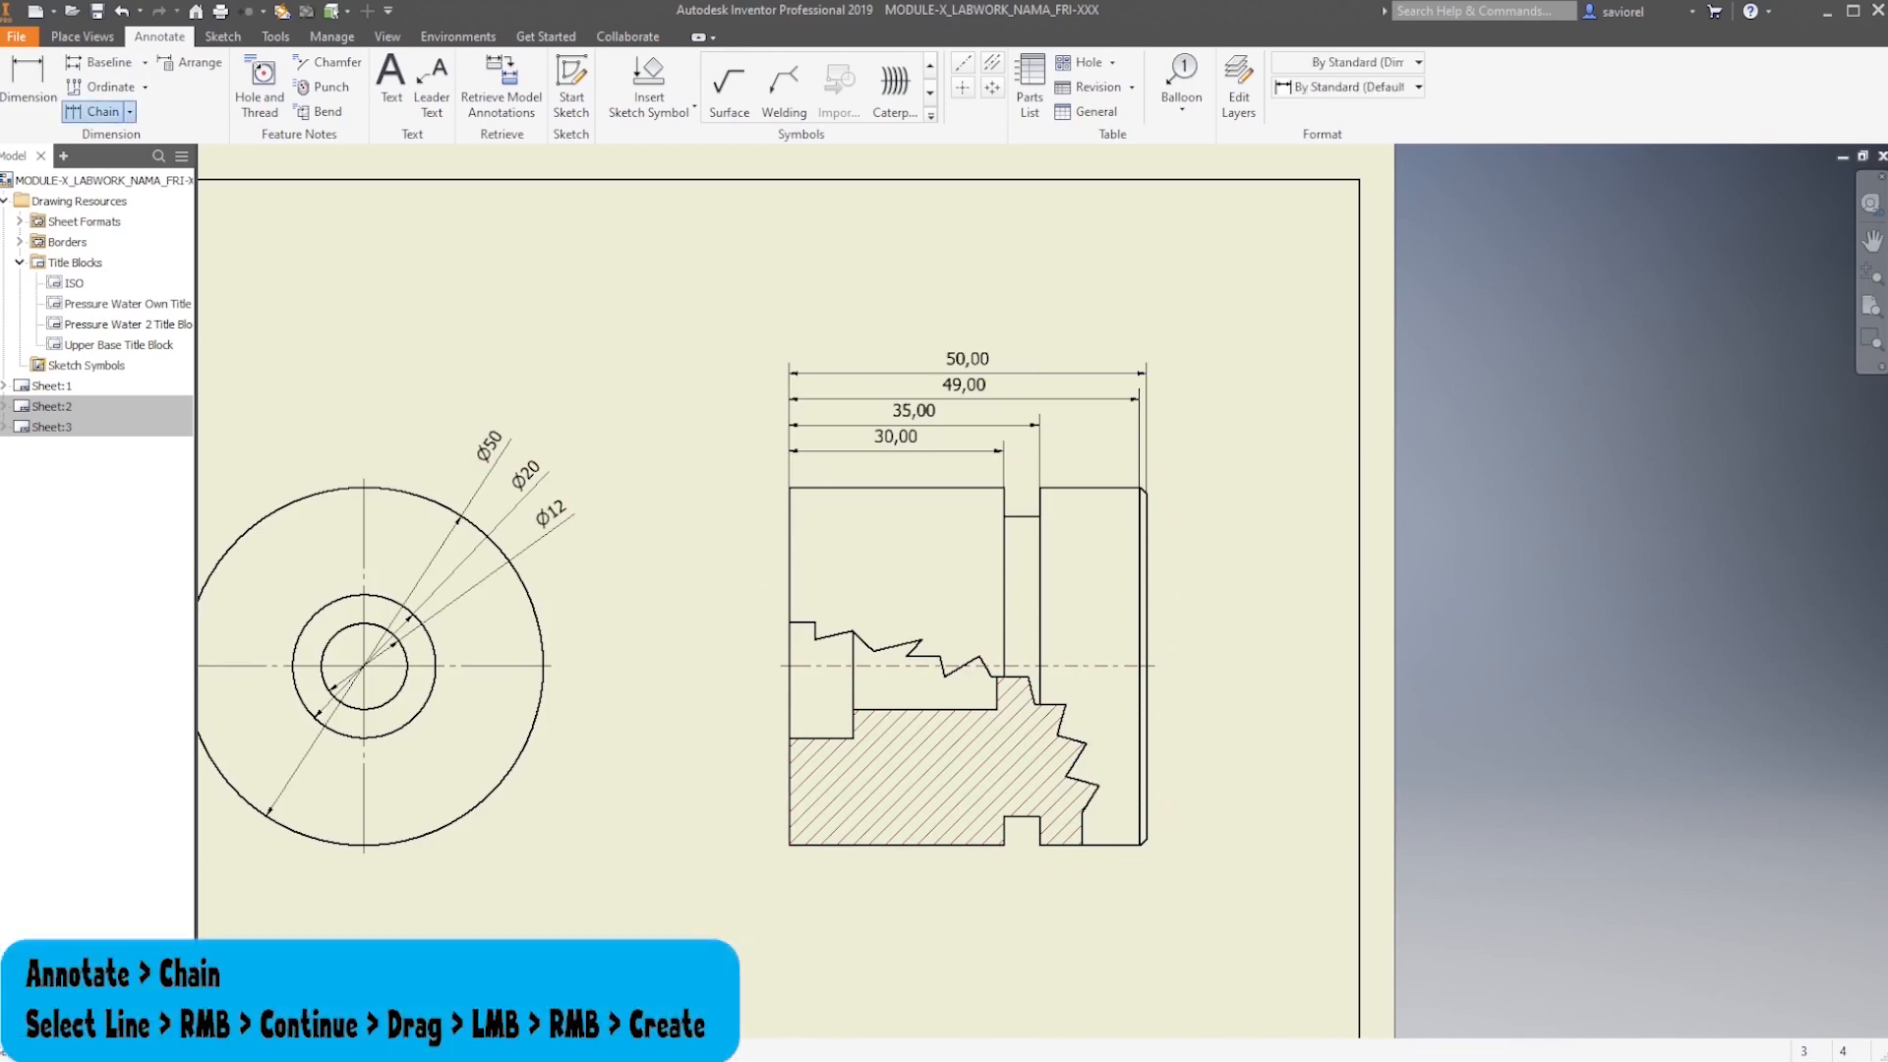
middle_click_drag(858, 762, 858, 720)
scroll(859, 721, "down", 3)
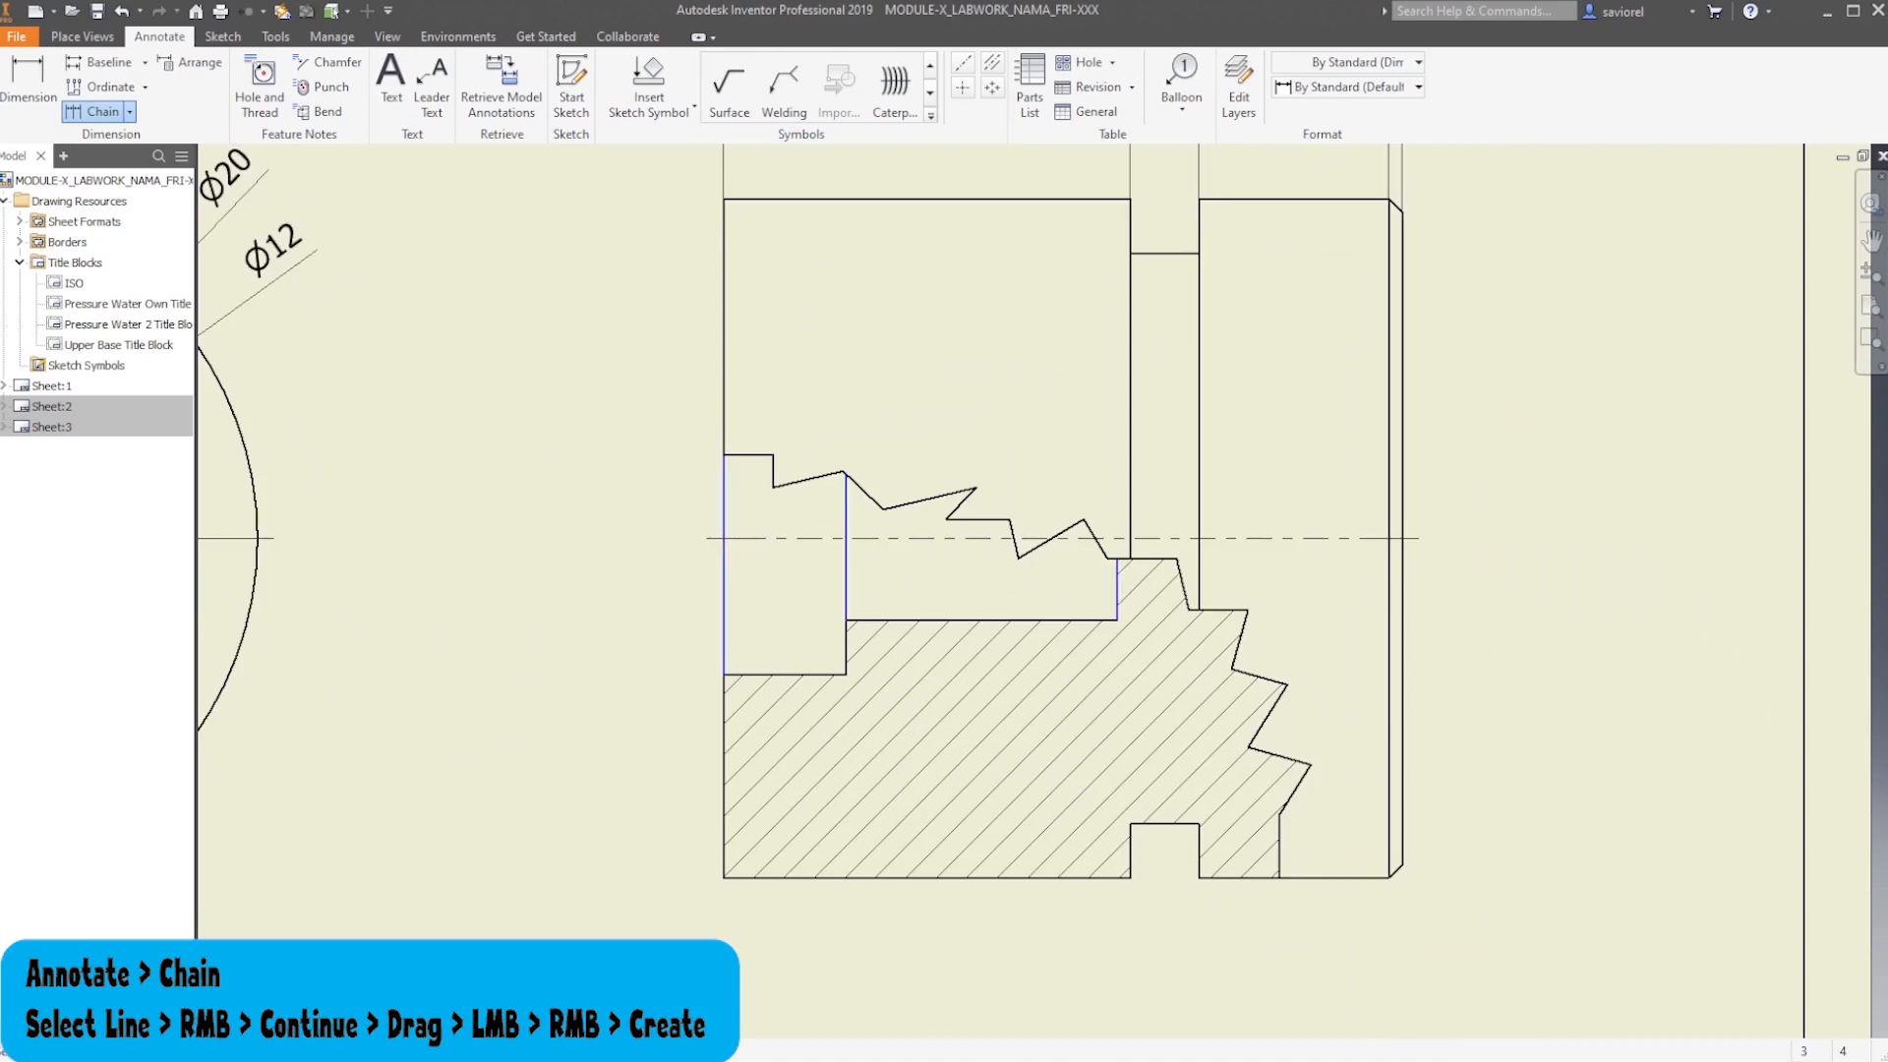
right_click(936, 718)
left_click(1027, 718)
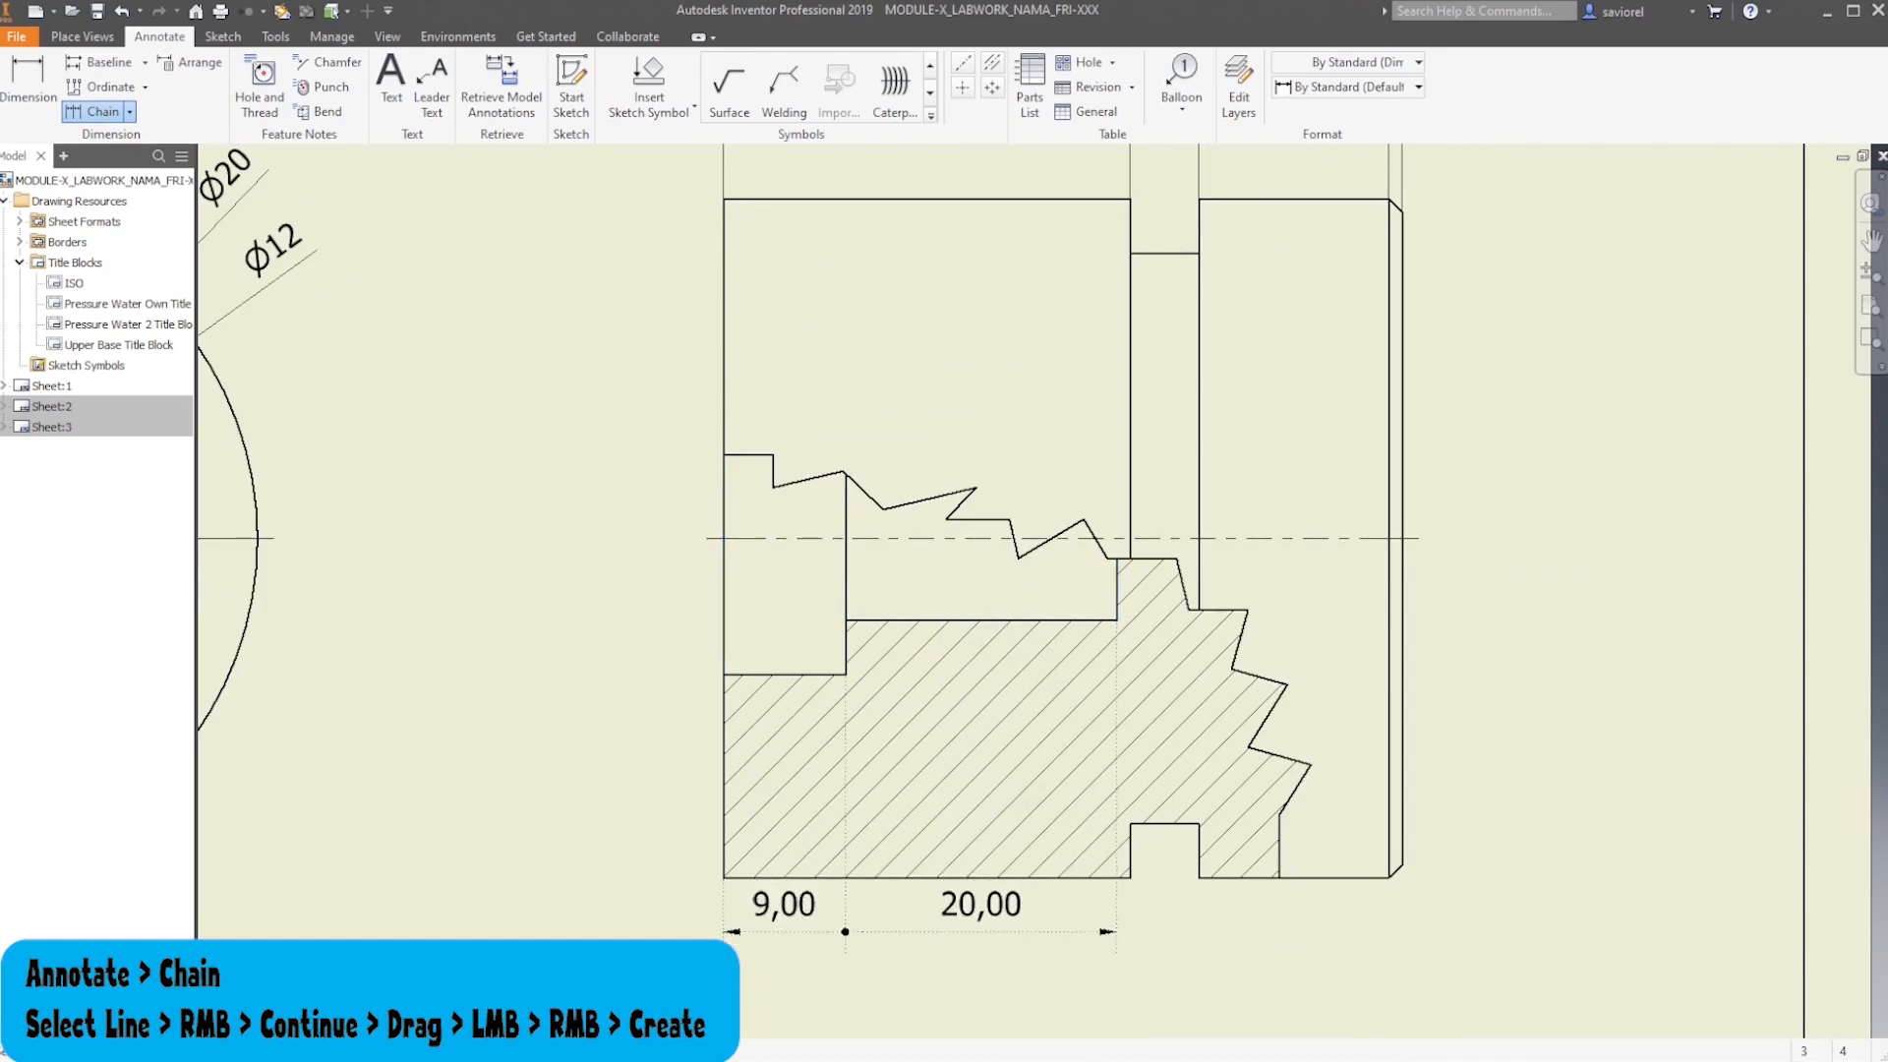
right_click(944, 973)
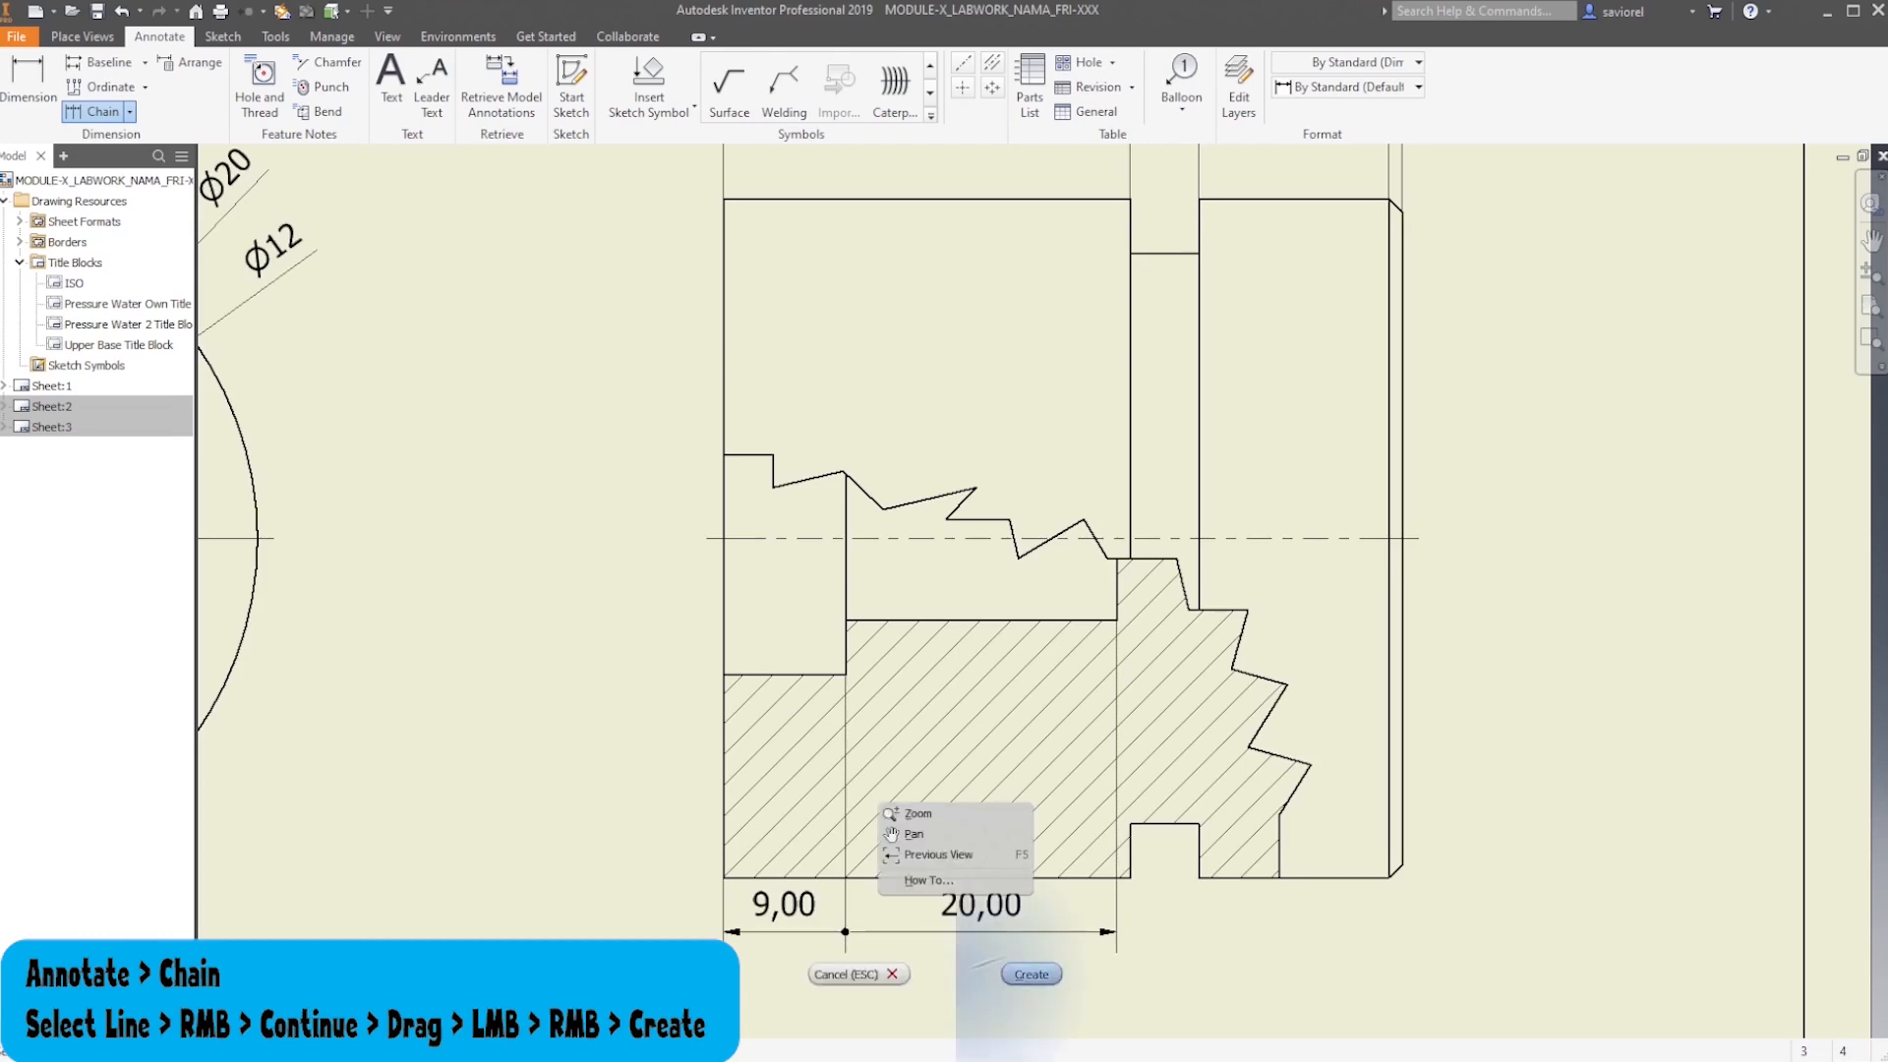
left_click(1031, 974)
Set the primary unit and primary tolerance precision of the side view's overall length dimension to 0
mouse_move(1104, 879)
middle_mouse_down()
mouse_move(1130, 693)
mouse_move(1065, 892)
mouse_move(1048, 842)
mouse_move(1009, 842)
middle_mouse_up()
scroll(1066, 892, "up", 3)
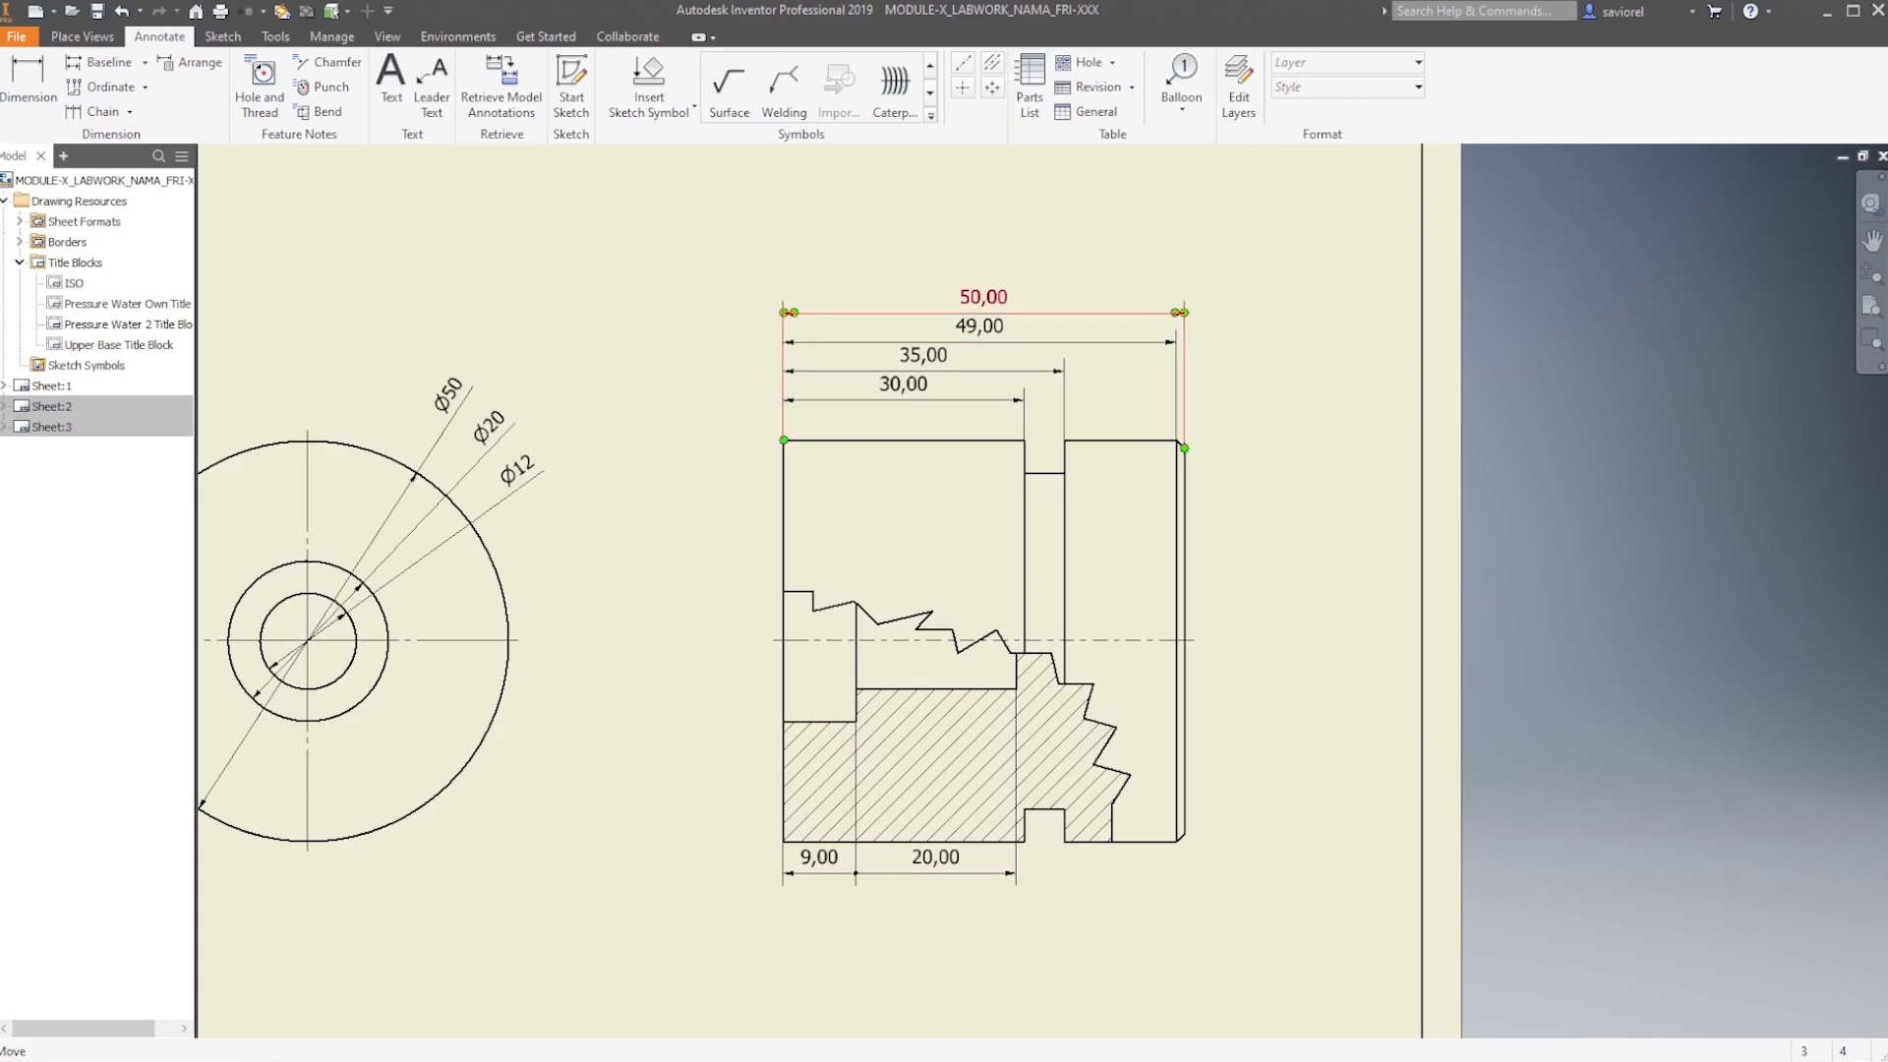
left_click(983, 297)
double_click(982, 297)
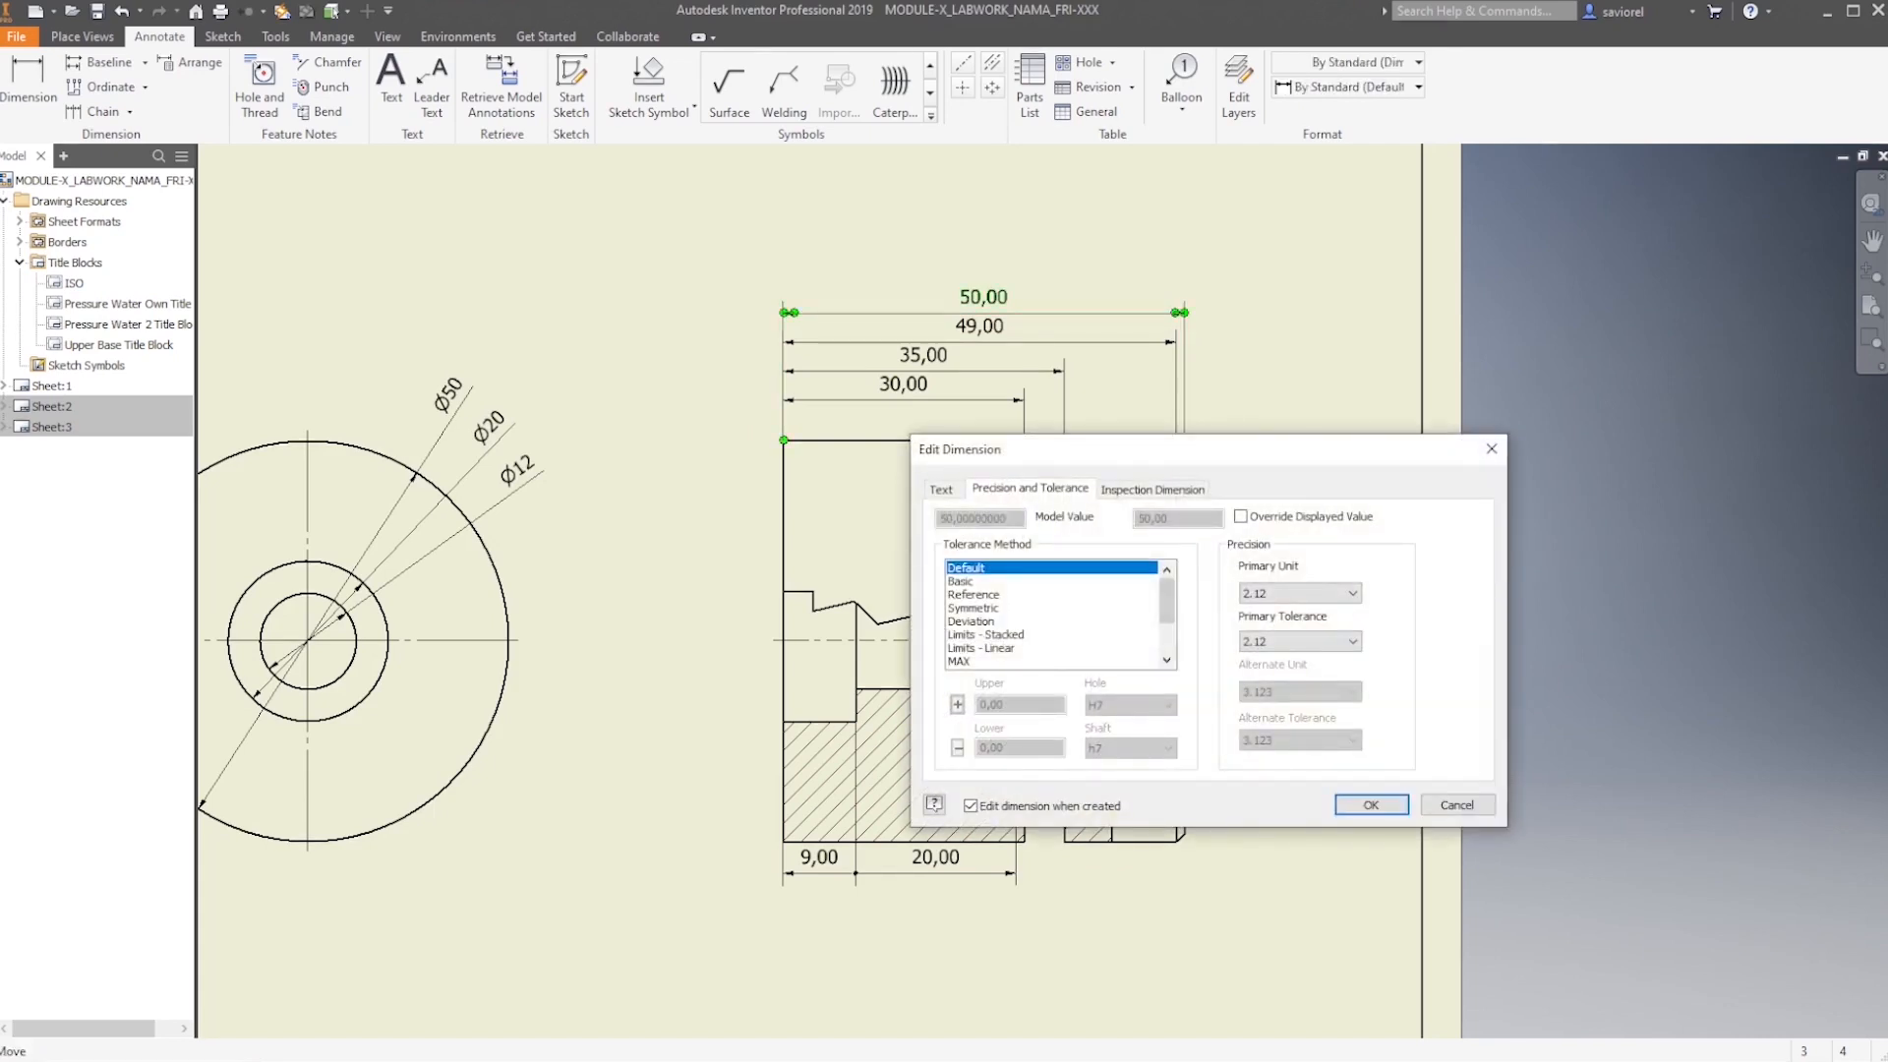
left_click(1298, 592)
left_click(1278, 607)
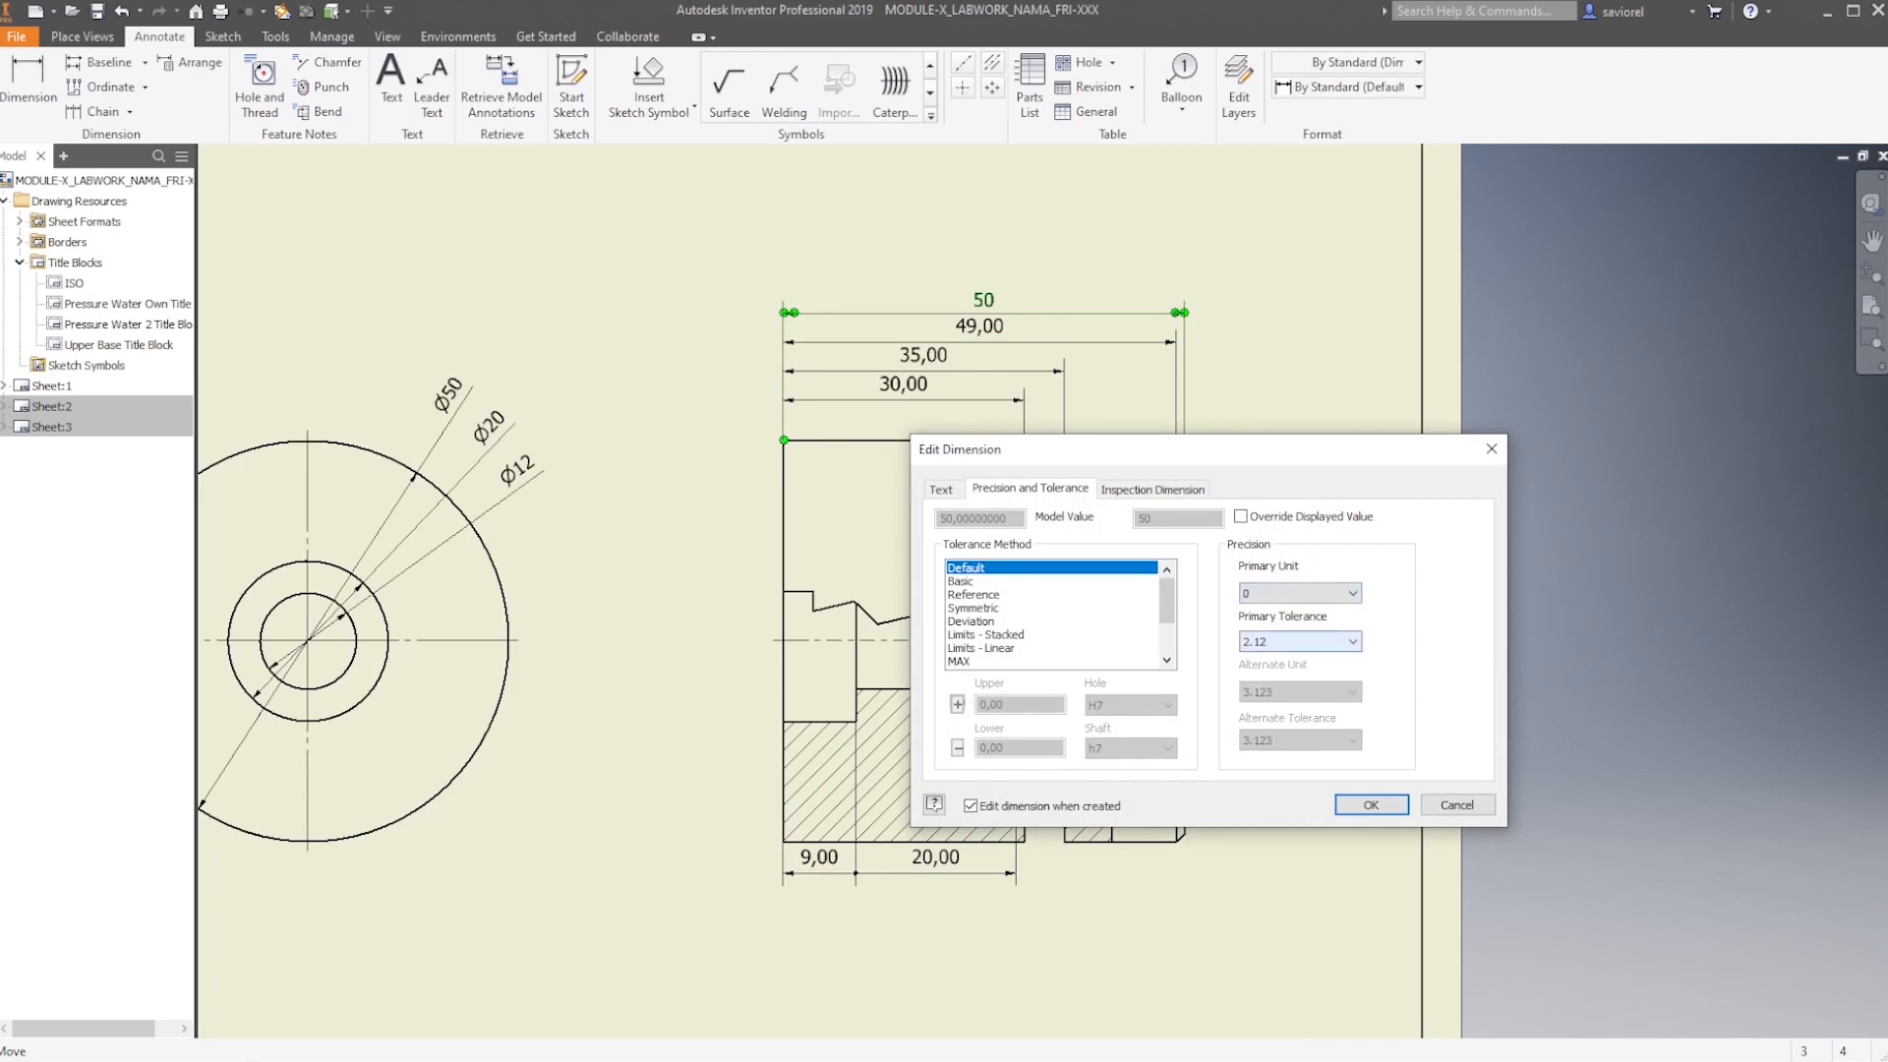
left_click(1298, 641)
left_click(1298, 659)
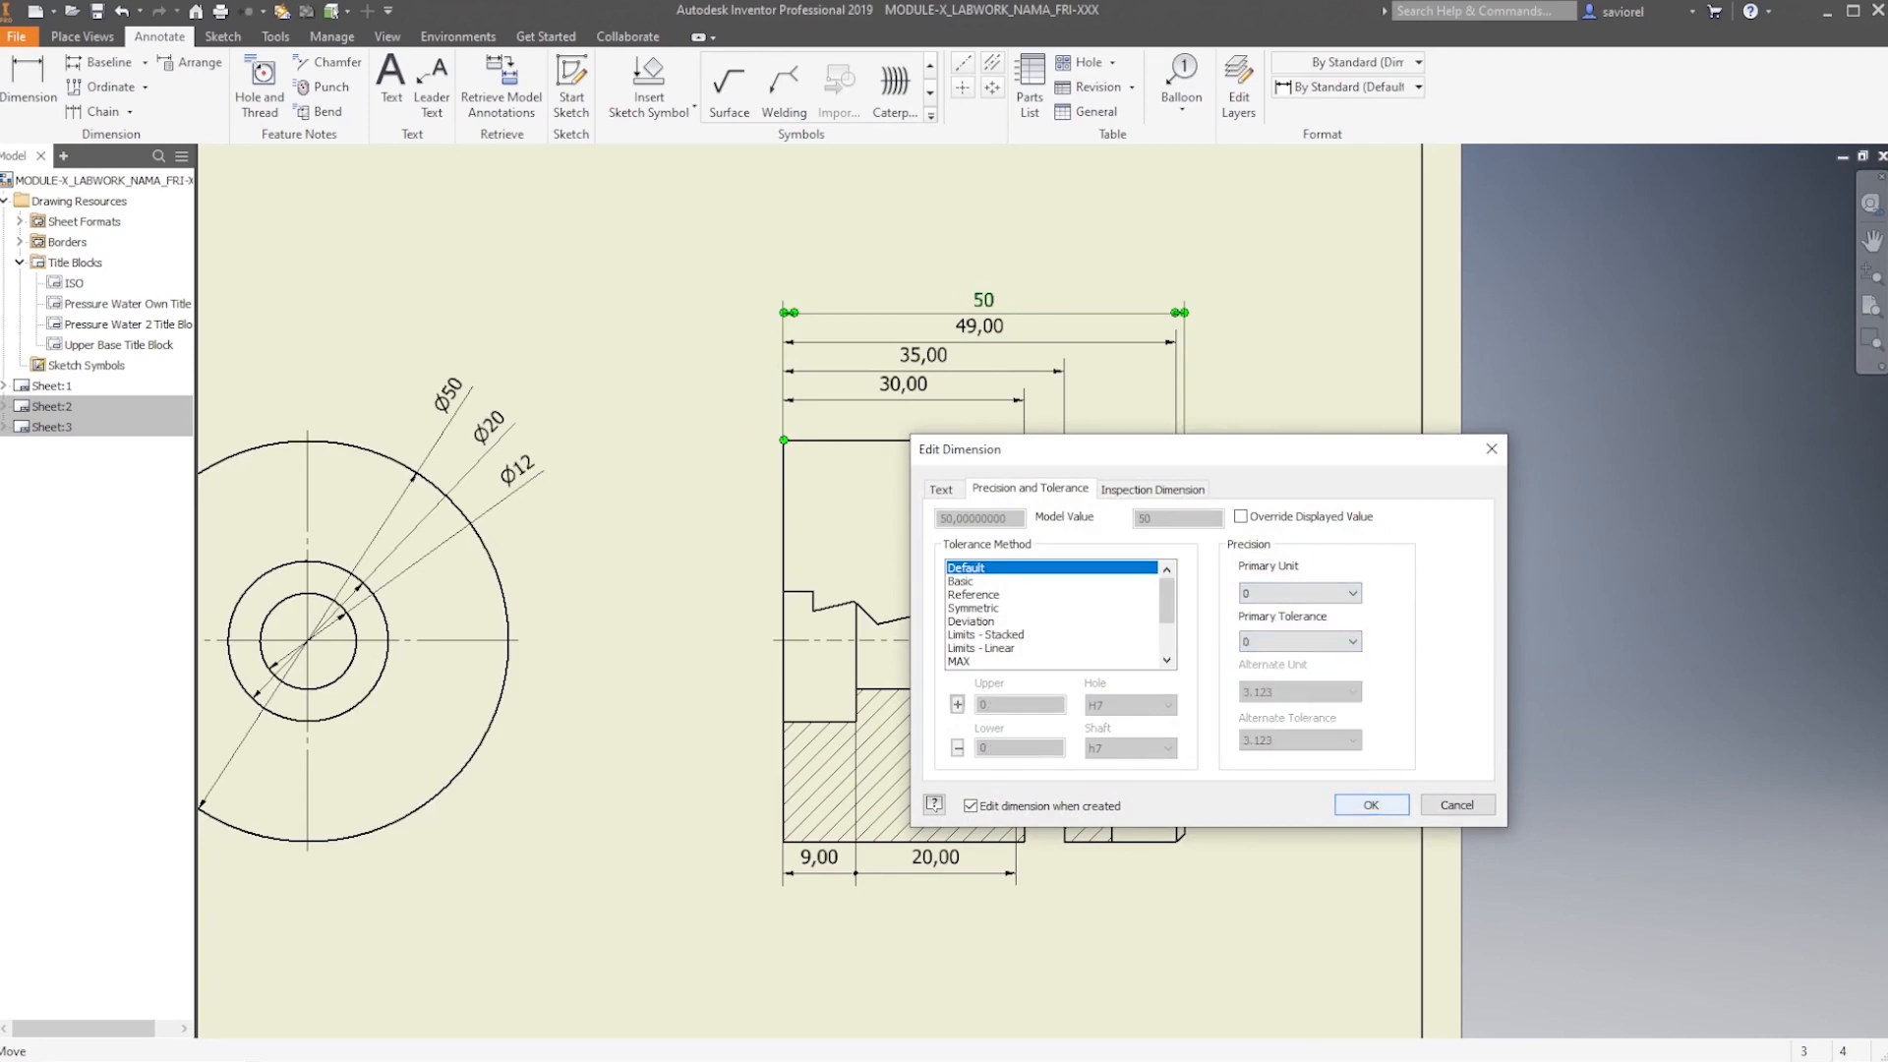
left_click(1371, 806)
Set the primary unit and primary tolerance precision of the dimension from the left face to the chamfer edge to 0
key("d")
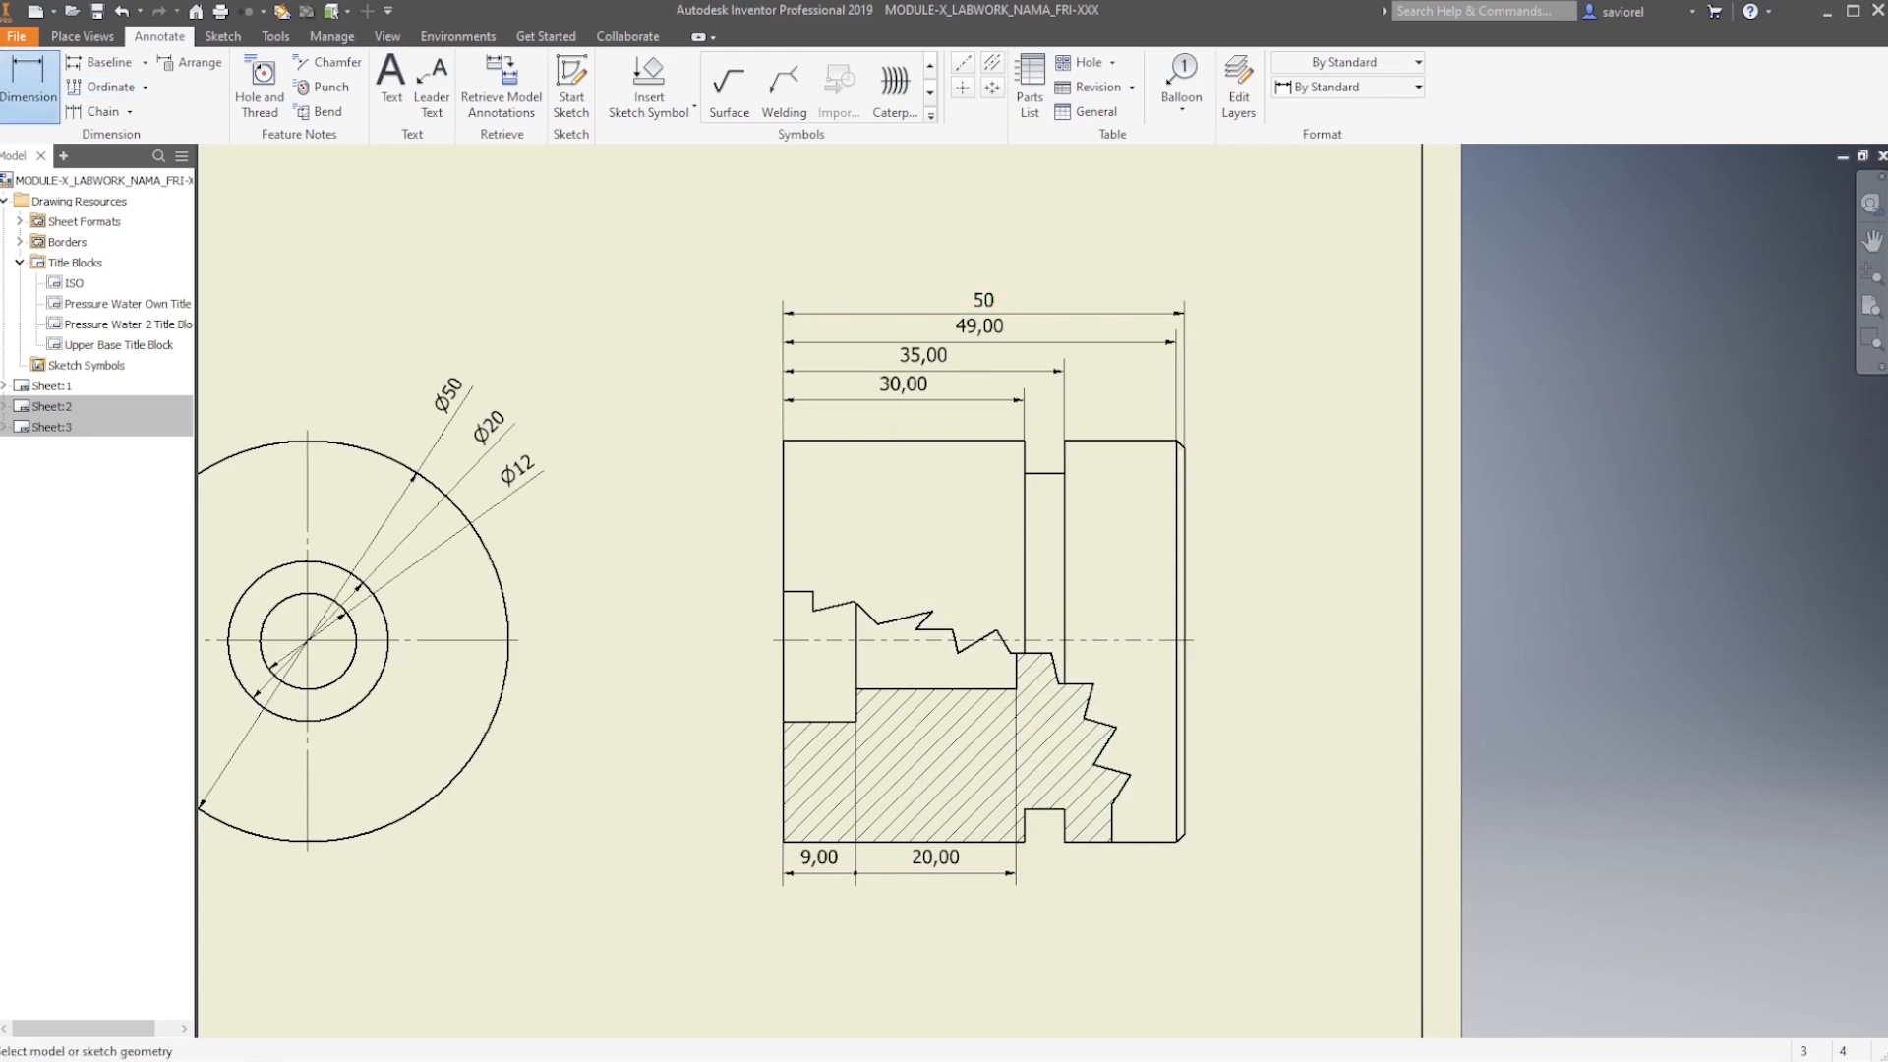
double_click(978, 326)
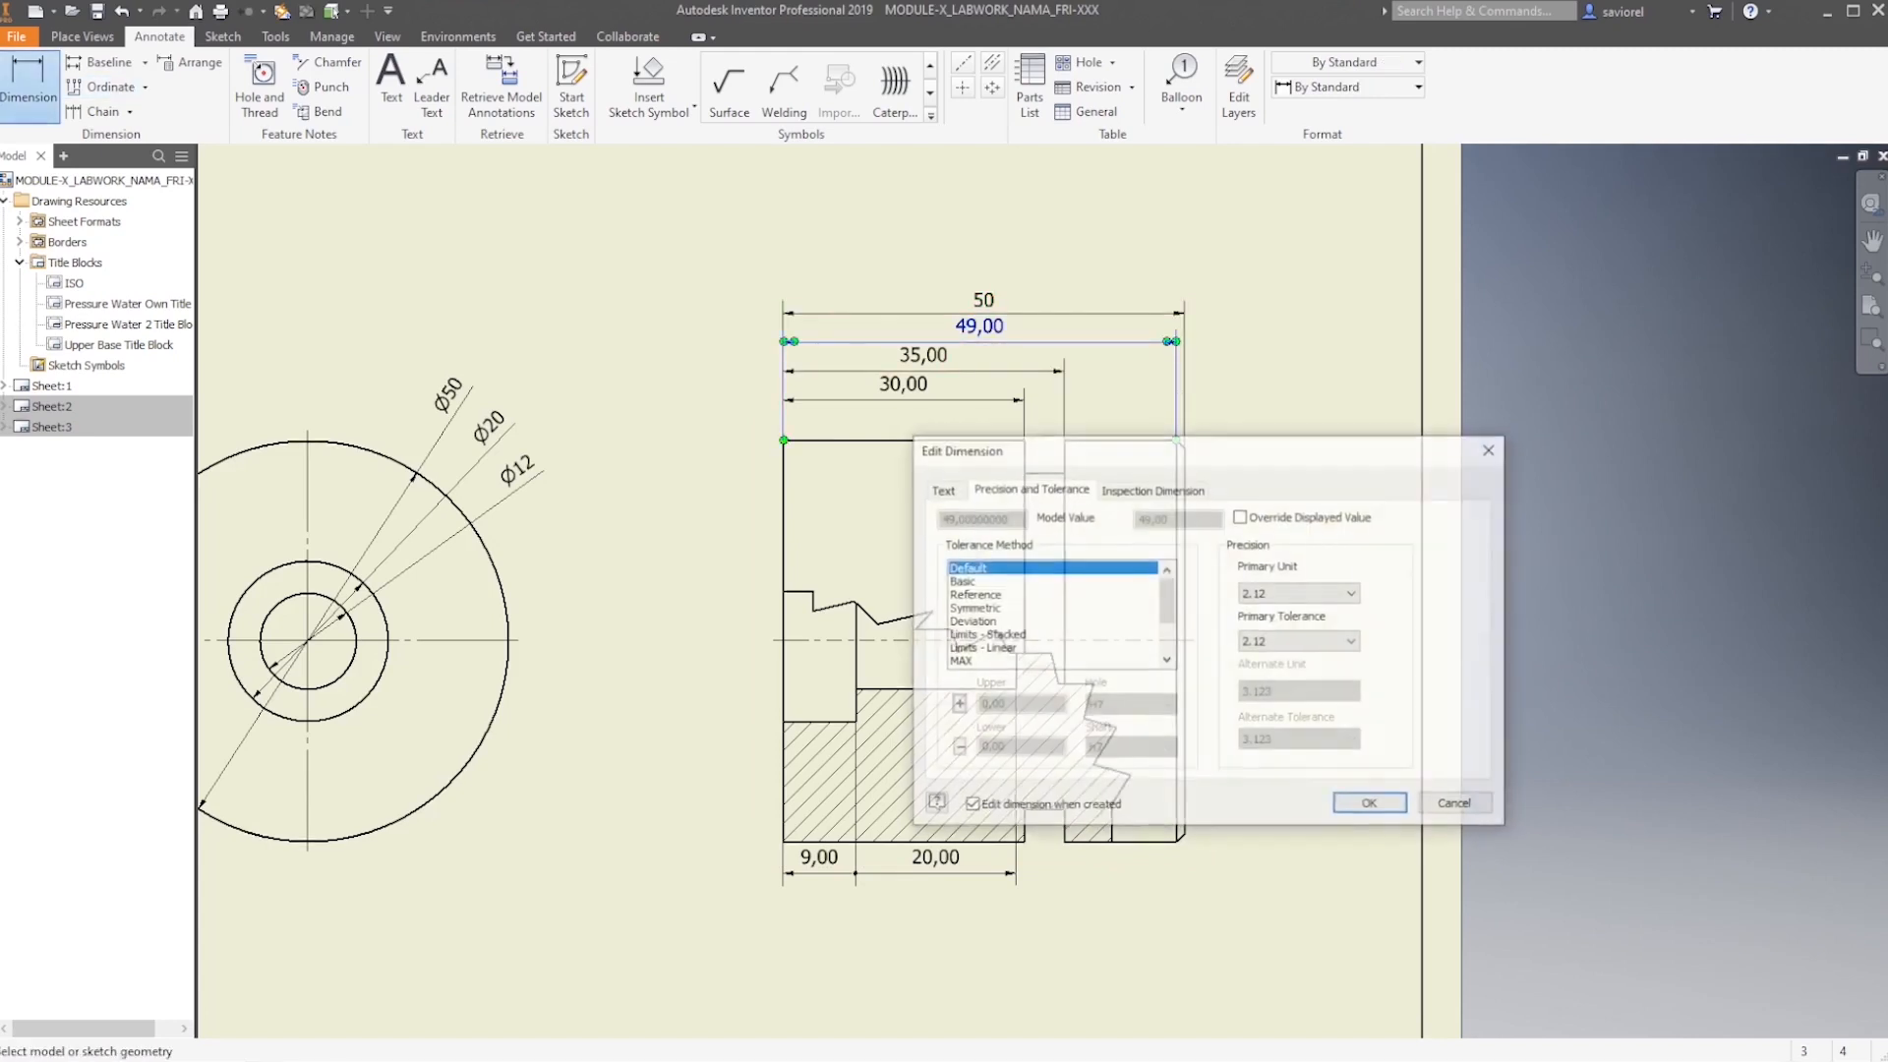
left_click(1299, 593)
left_click(1299, 611)
left_click(1299, 641)
left_click(1278, 661)
left_click(1371, 805)
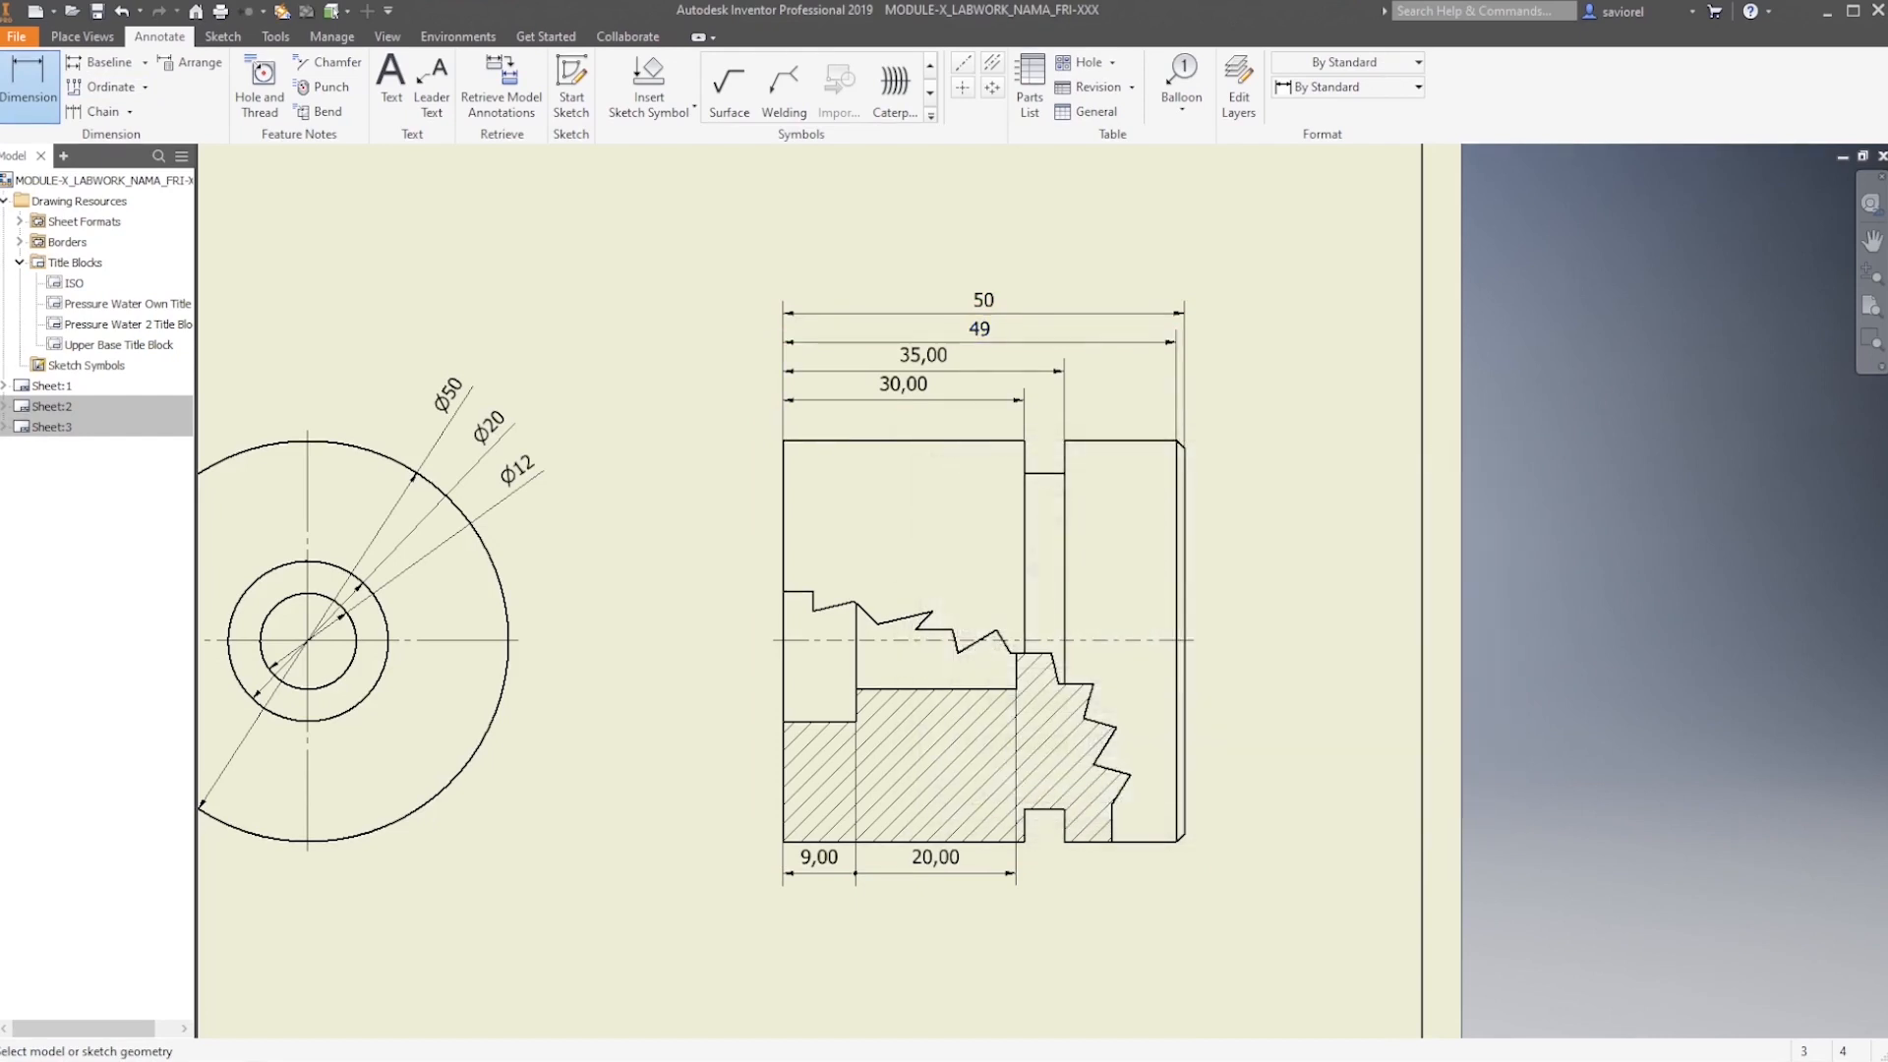
Set the primary unit and primary tolerance precision of the dimension to the groove's far edge to 0
double_click(923, 355)
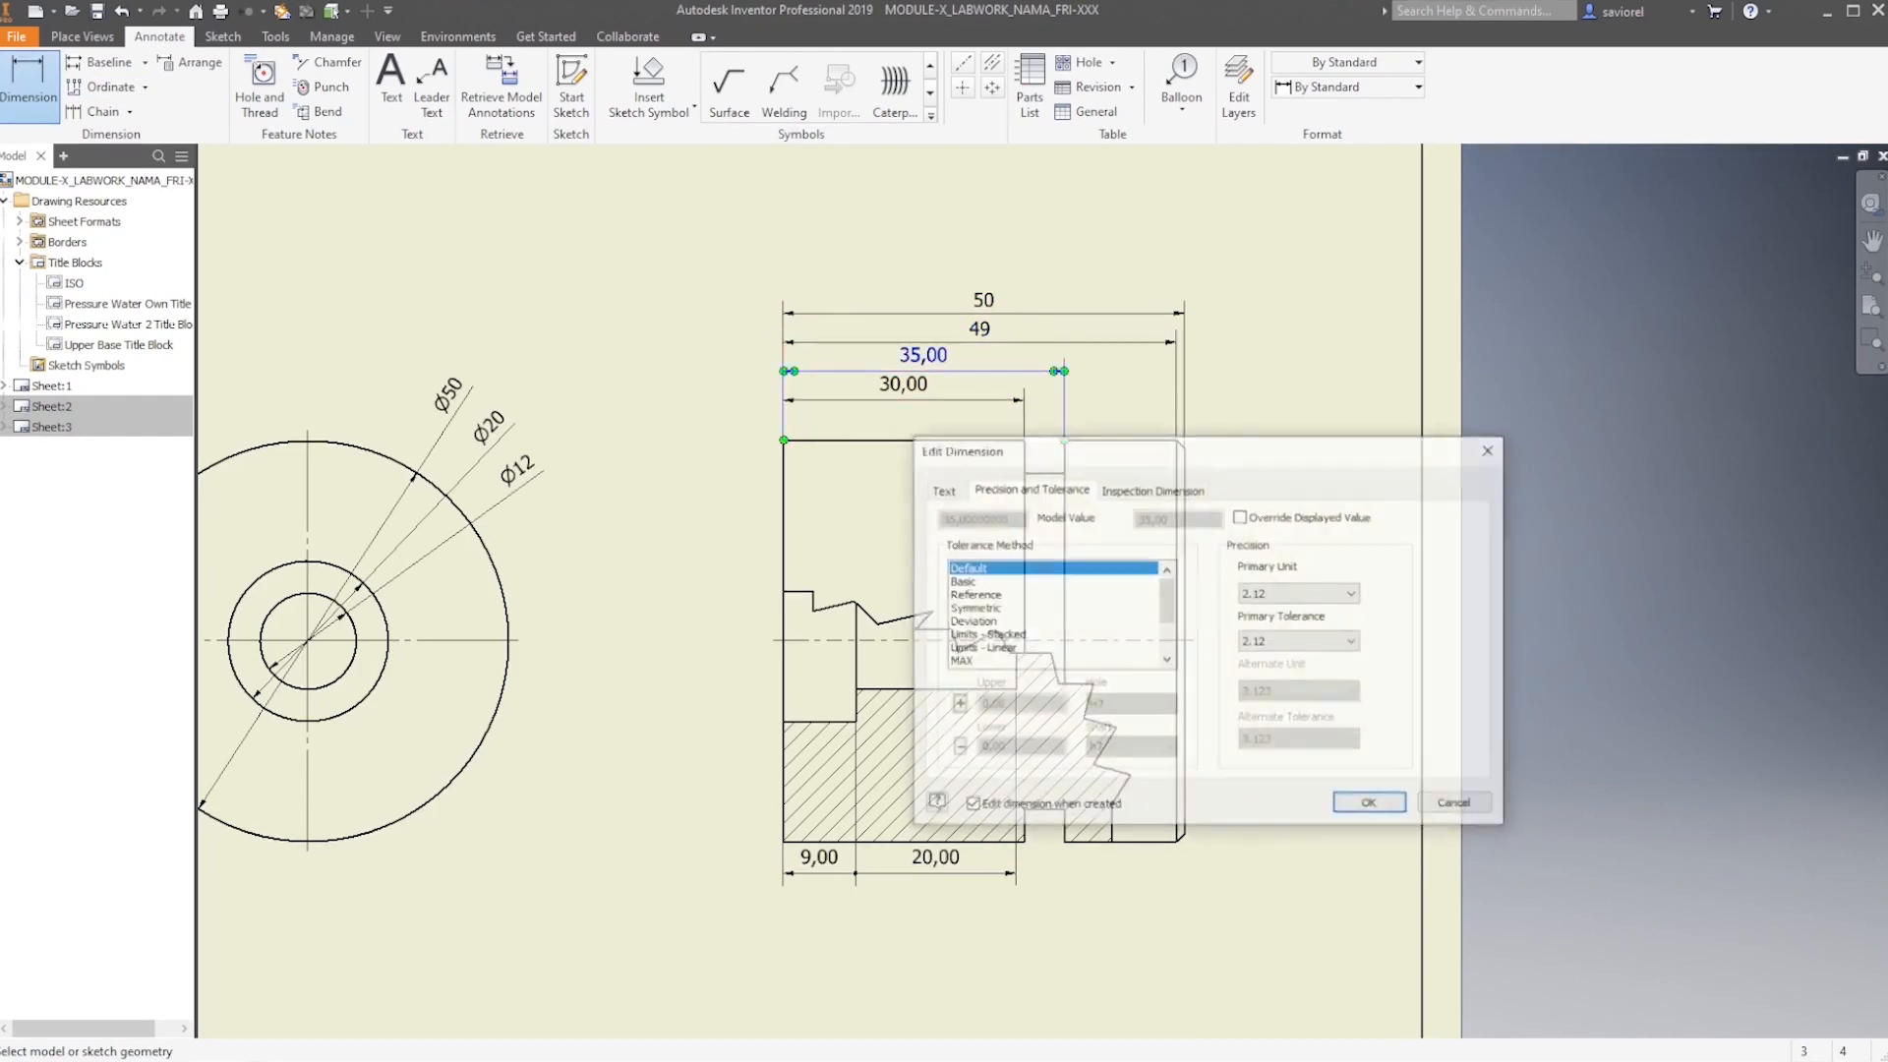
left_click(1298, 593)
left_click(1278, 610)
left_click(1299, 641)
left_click(1278, 659)
left_click(1371, 804)
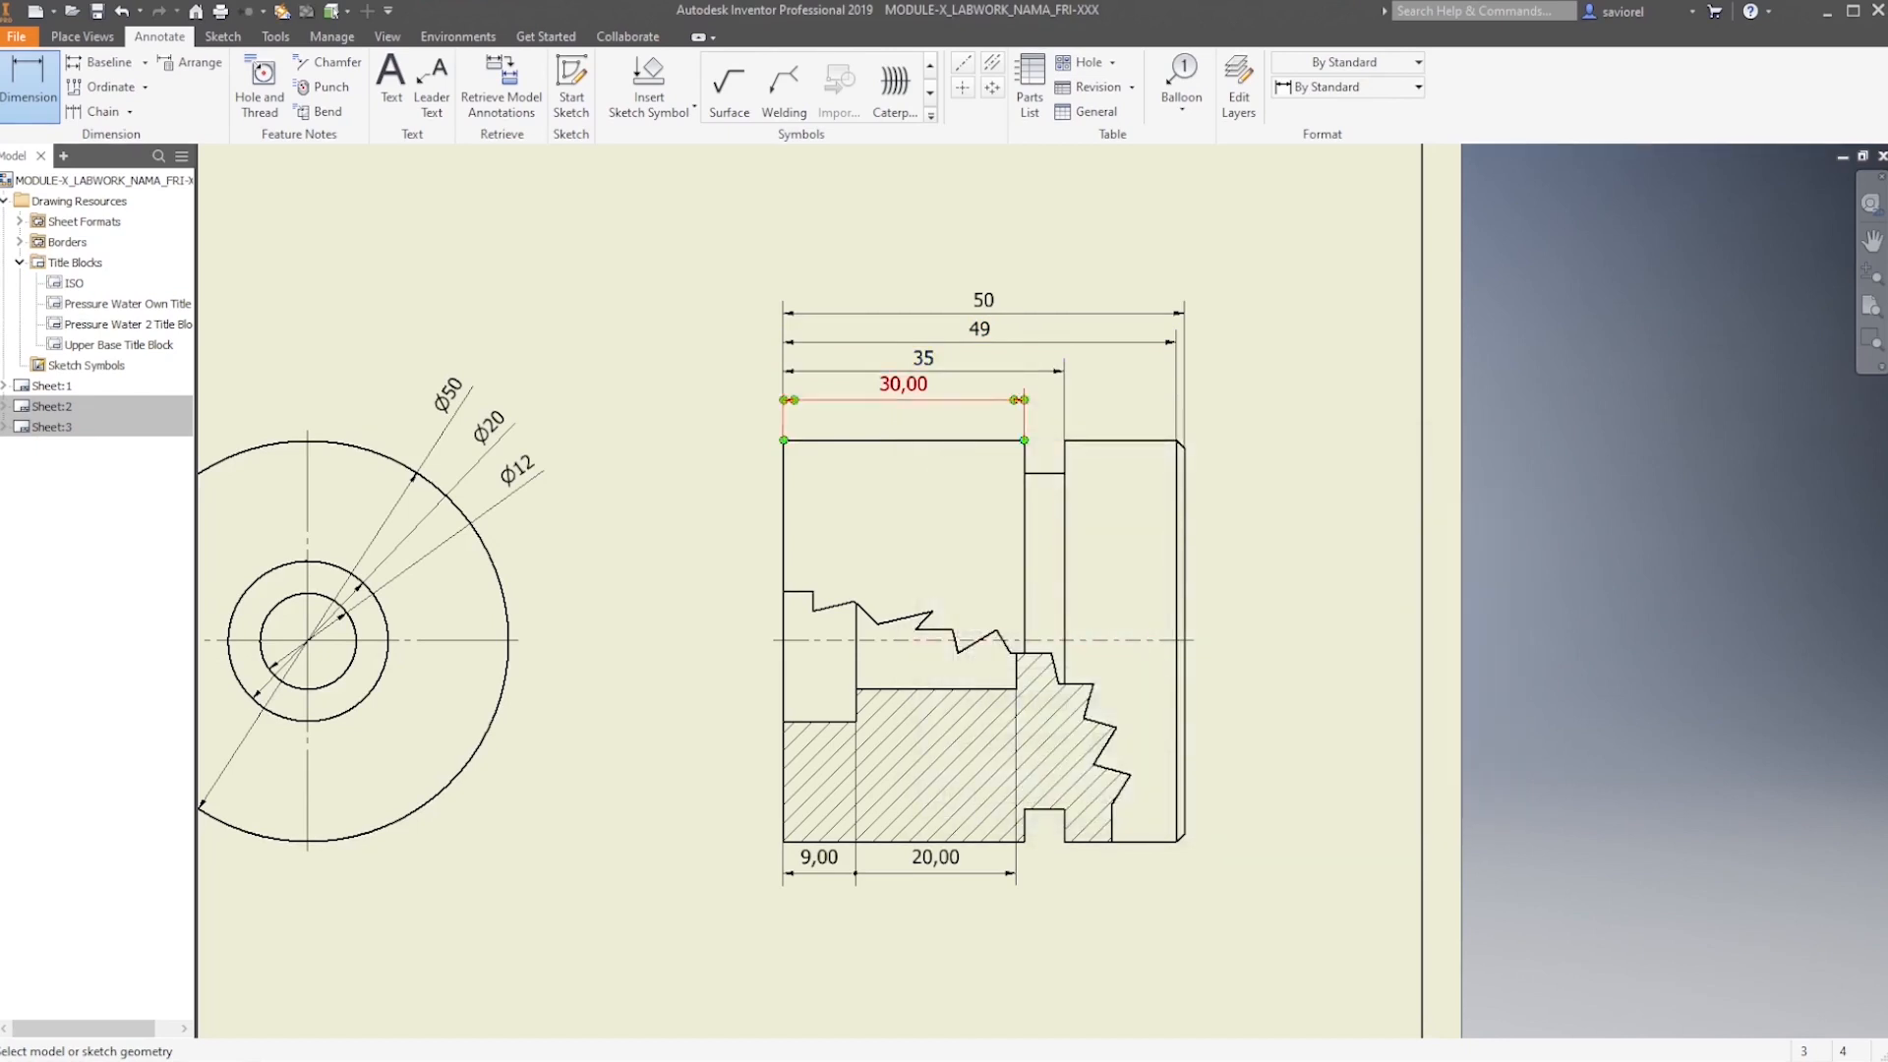
Set the primary unit and primary tolerance precision of the dimension to the groove's near edge to 0
double_click(903, 384)
left_click(1299, 593)
left_click(1278, 609)
left_click(1299, 641)
left_click(1278, 655)
left_click(1371, 804)
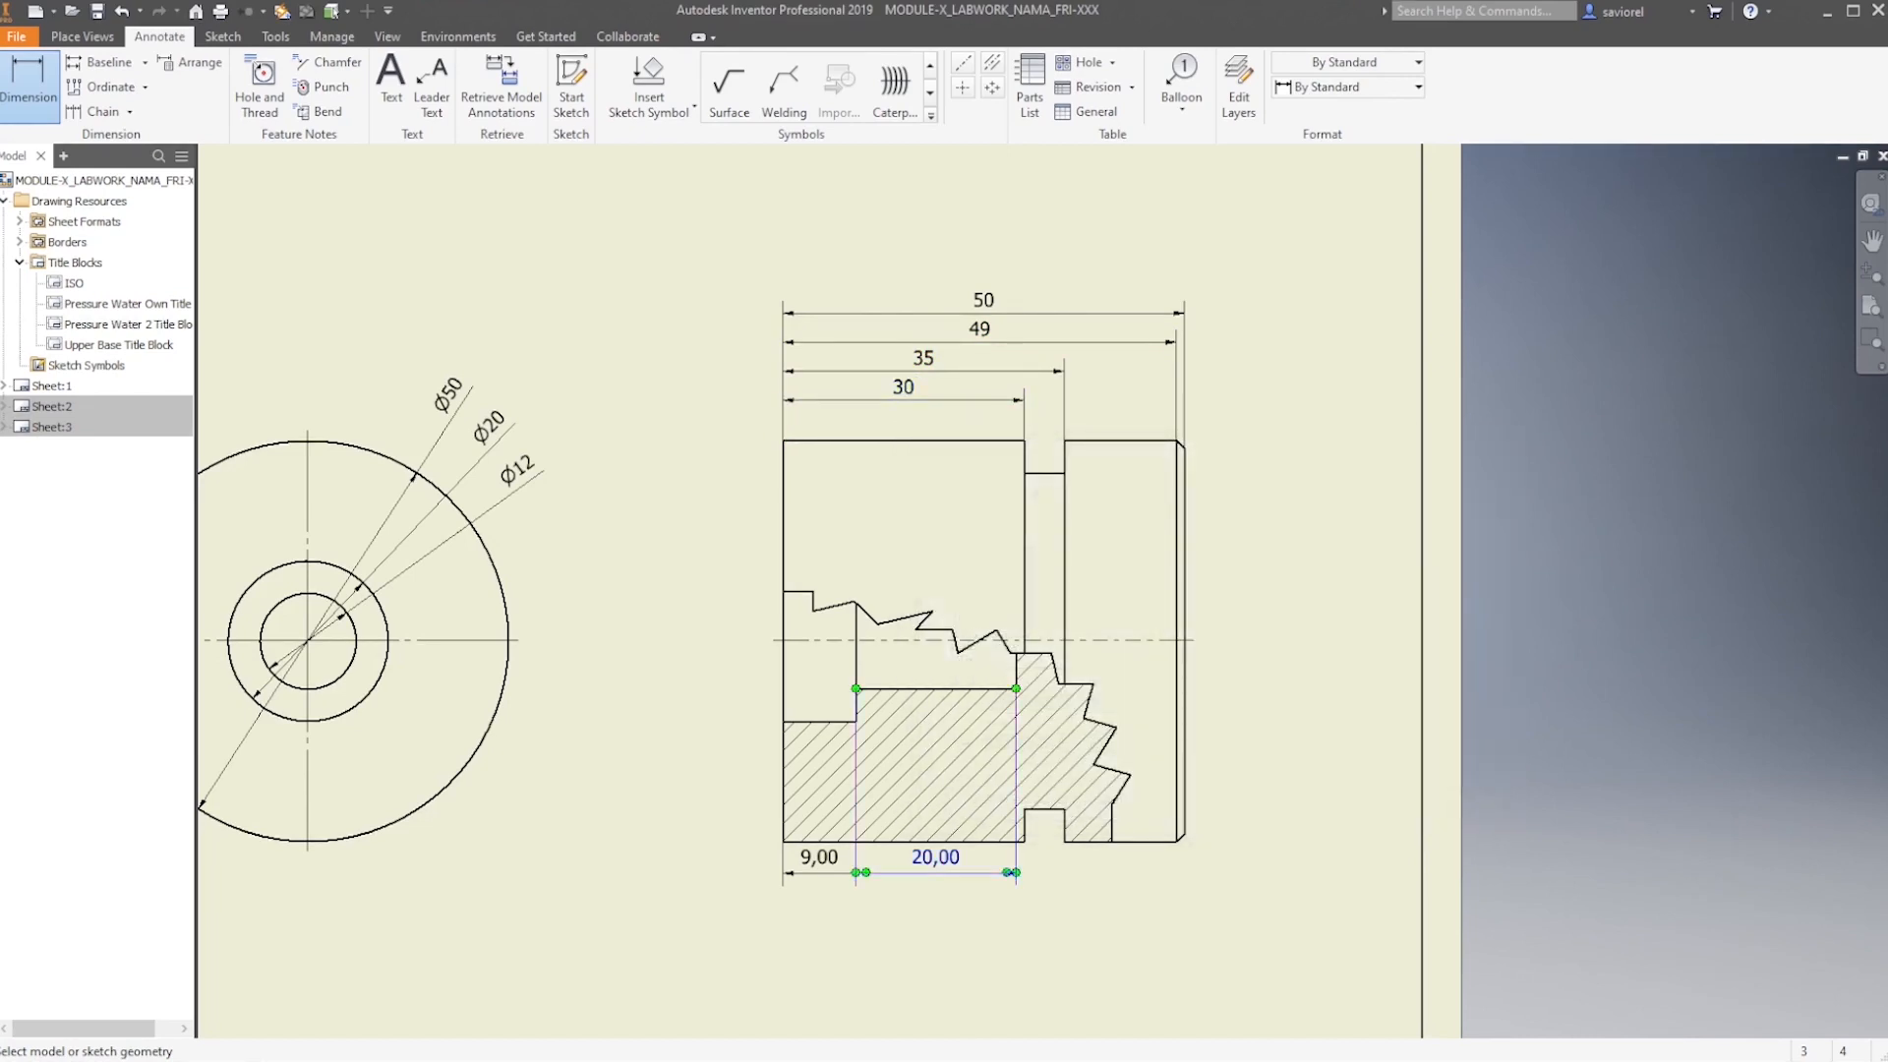
Set the primary unit precision of both chain dimensions below the side view to 0
double_click(935, 856)
left_click(1298, 593)
left_click(1278, 610)
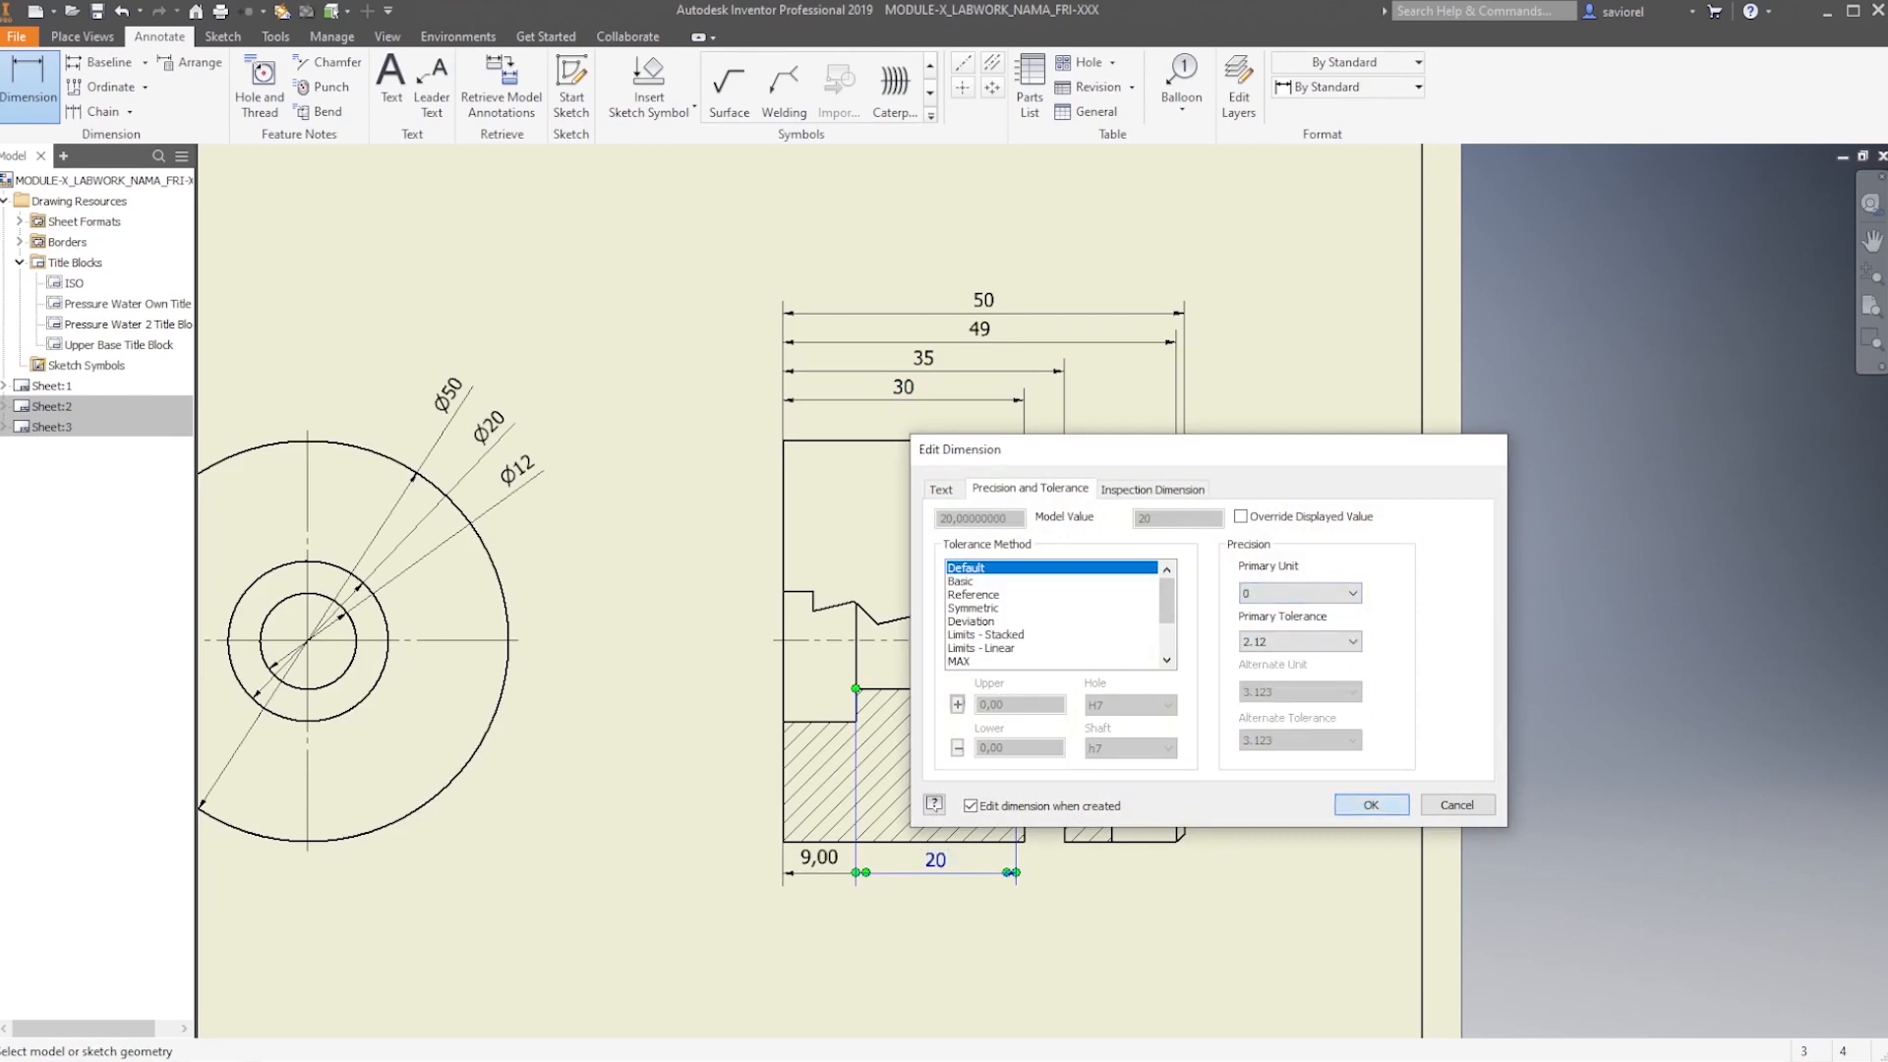
left_click(1371, 804)
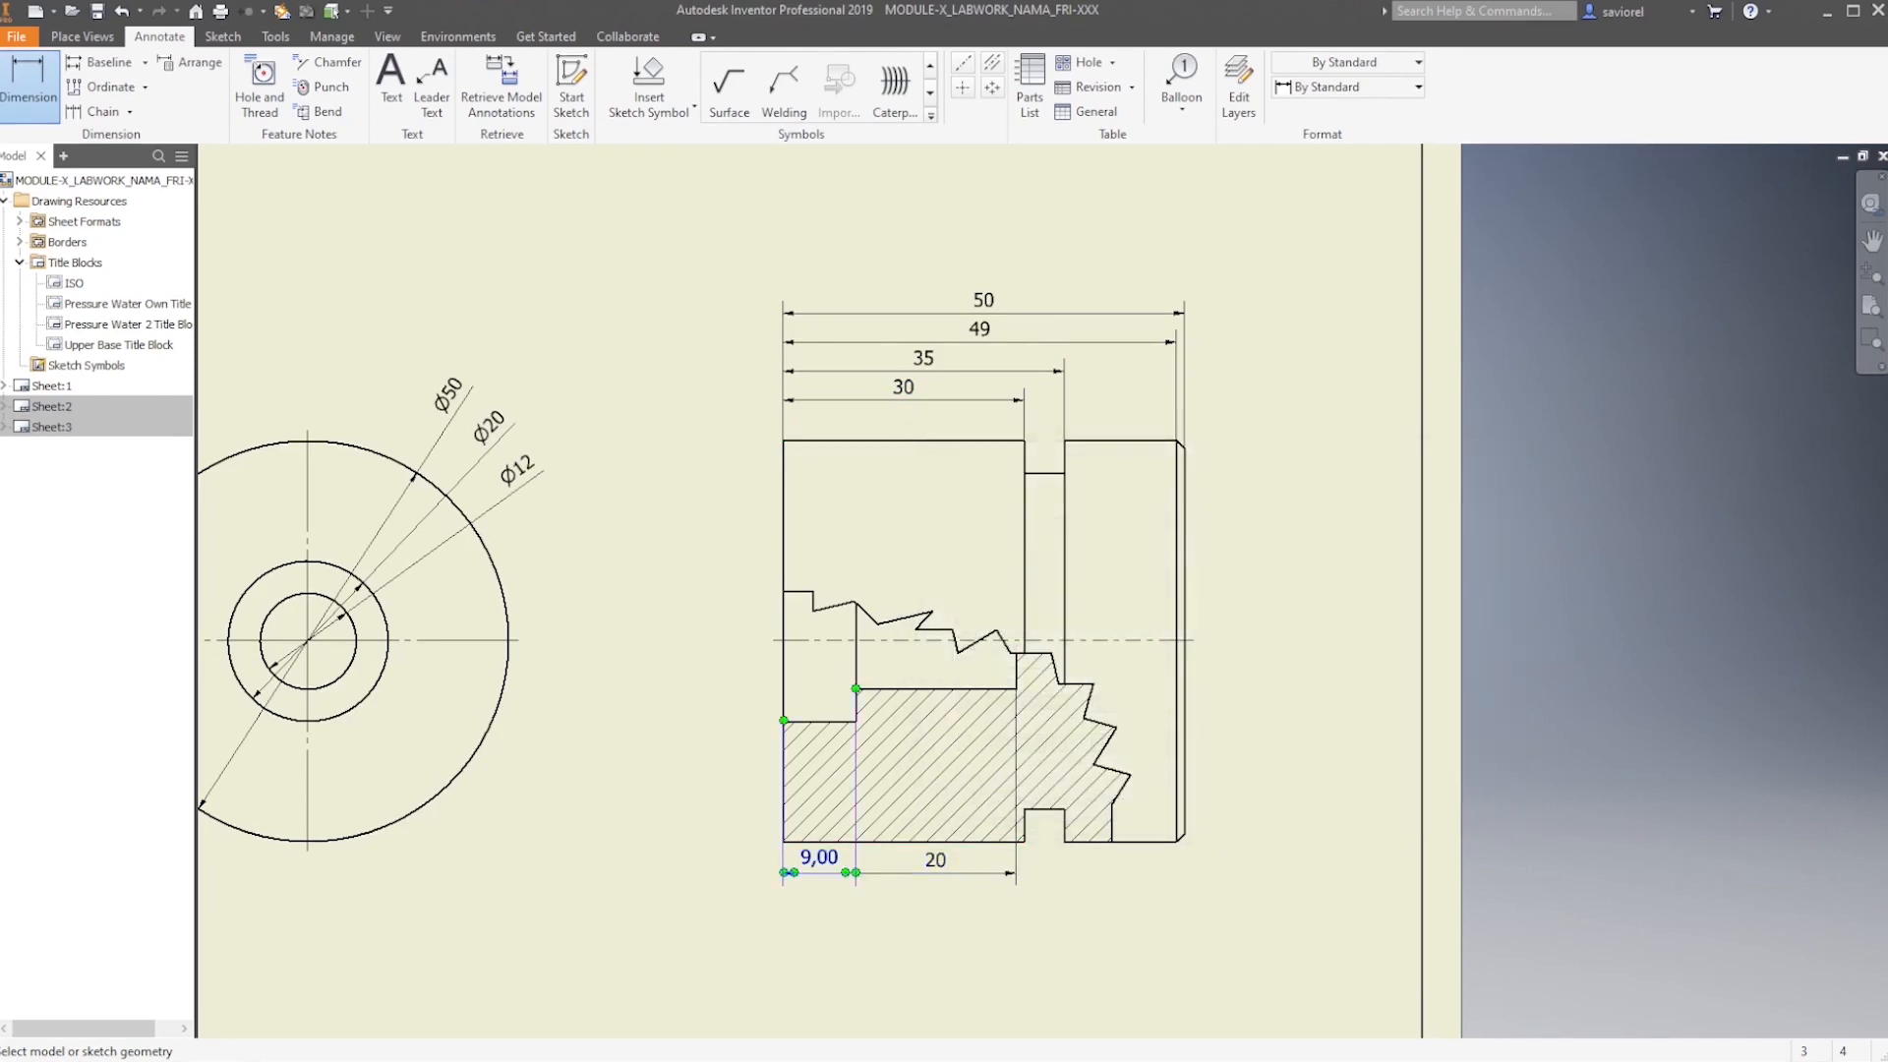
double_click(819, 857)
left_click(1299, 593)
left_click(1278, 609)
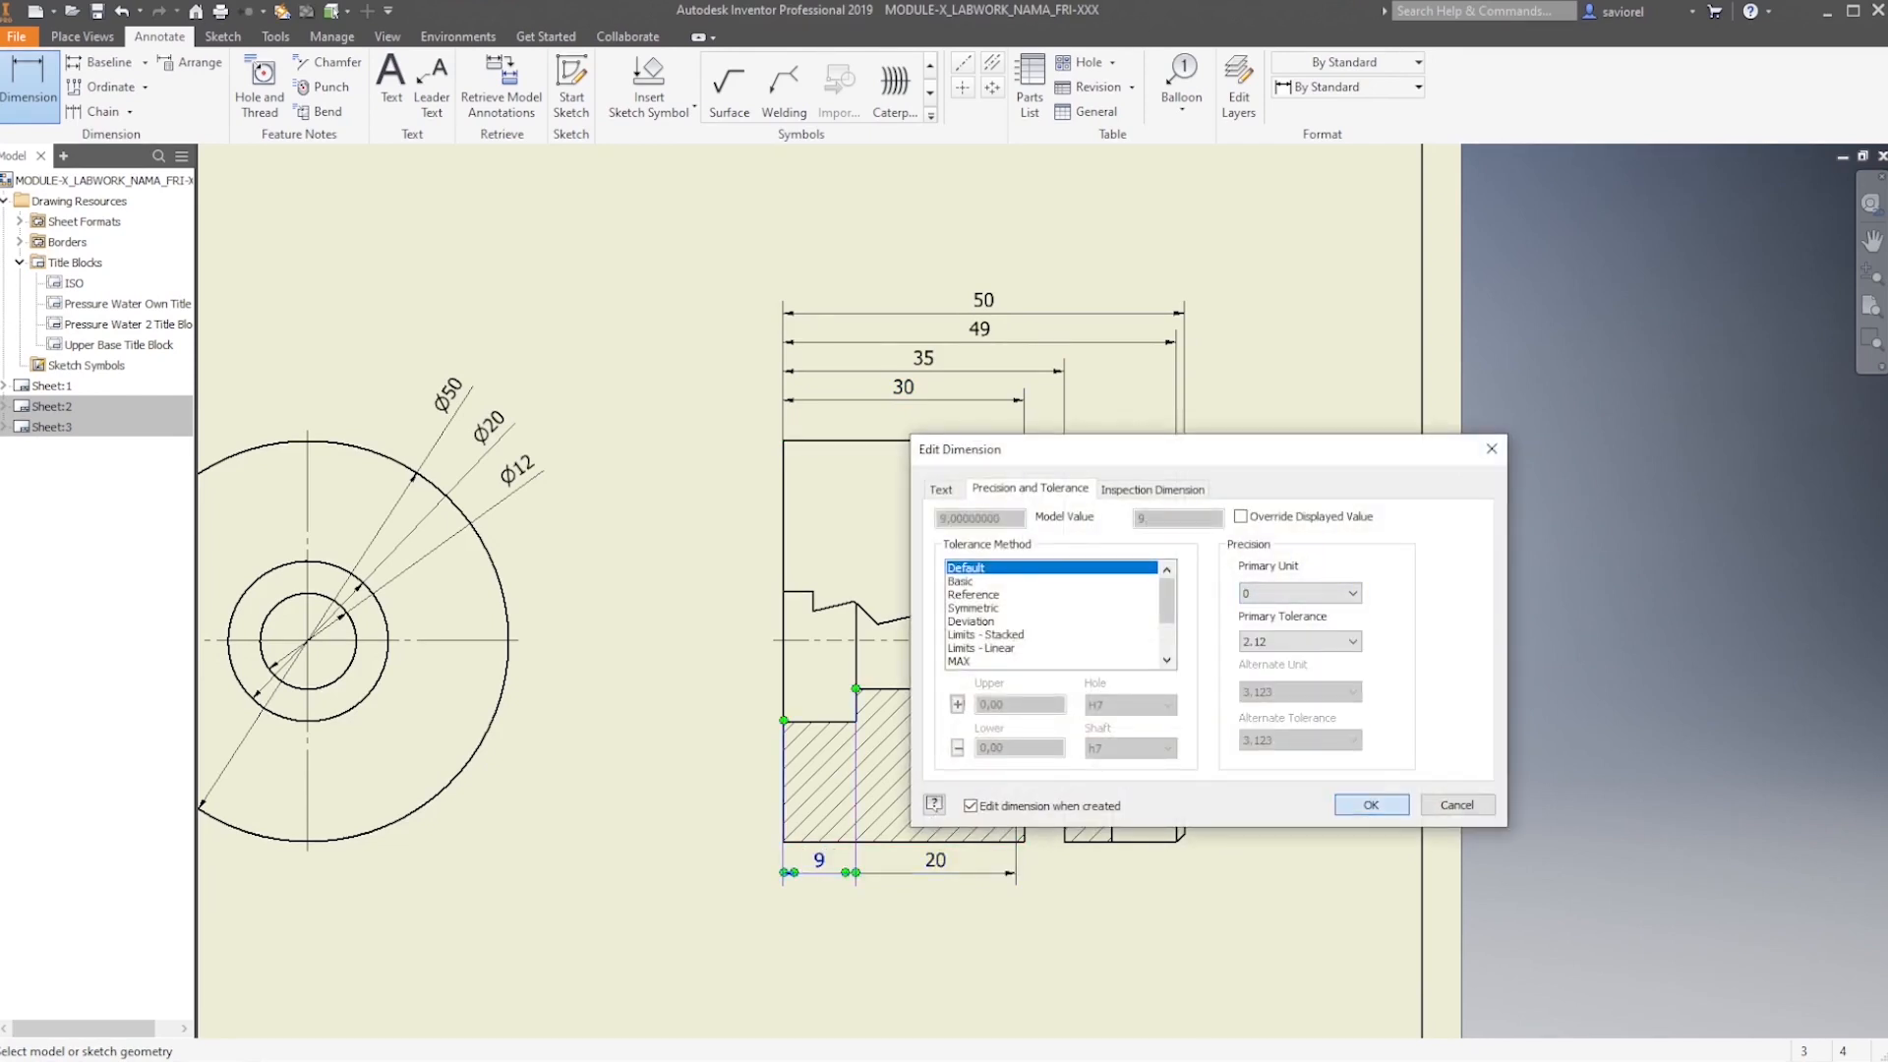
left_click(1370, 804)
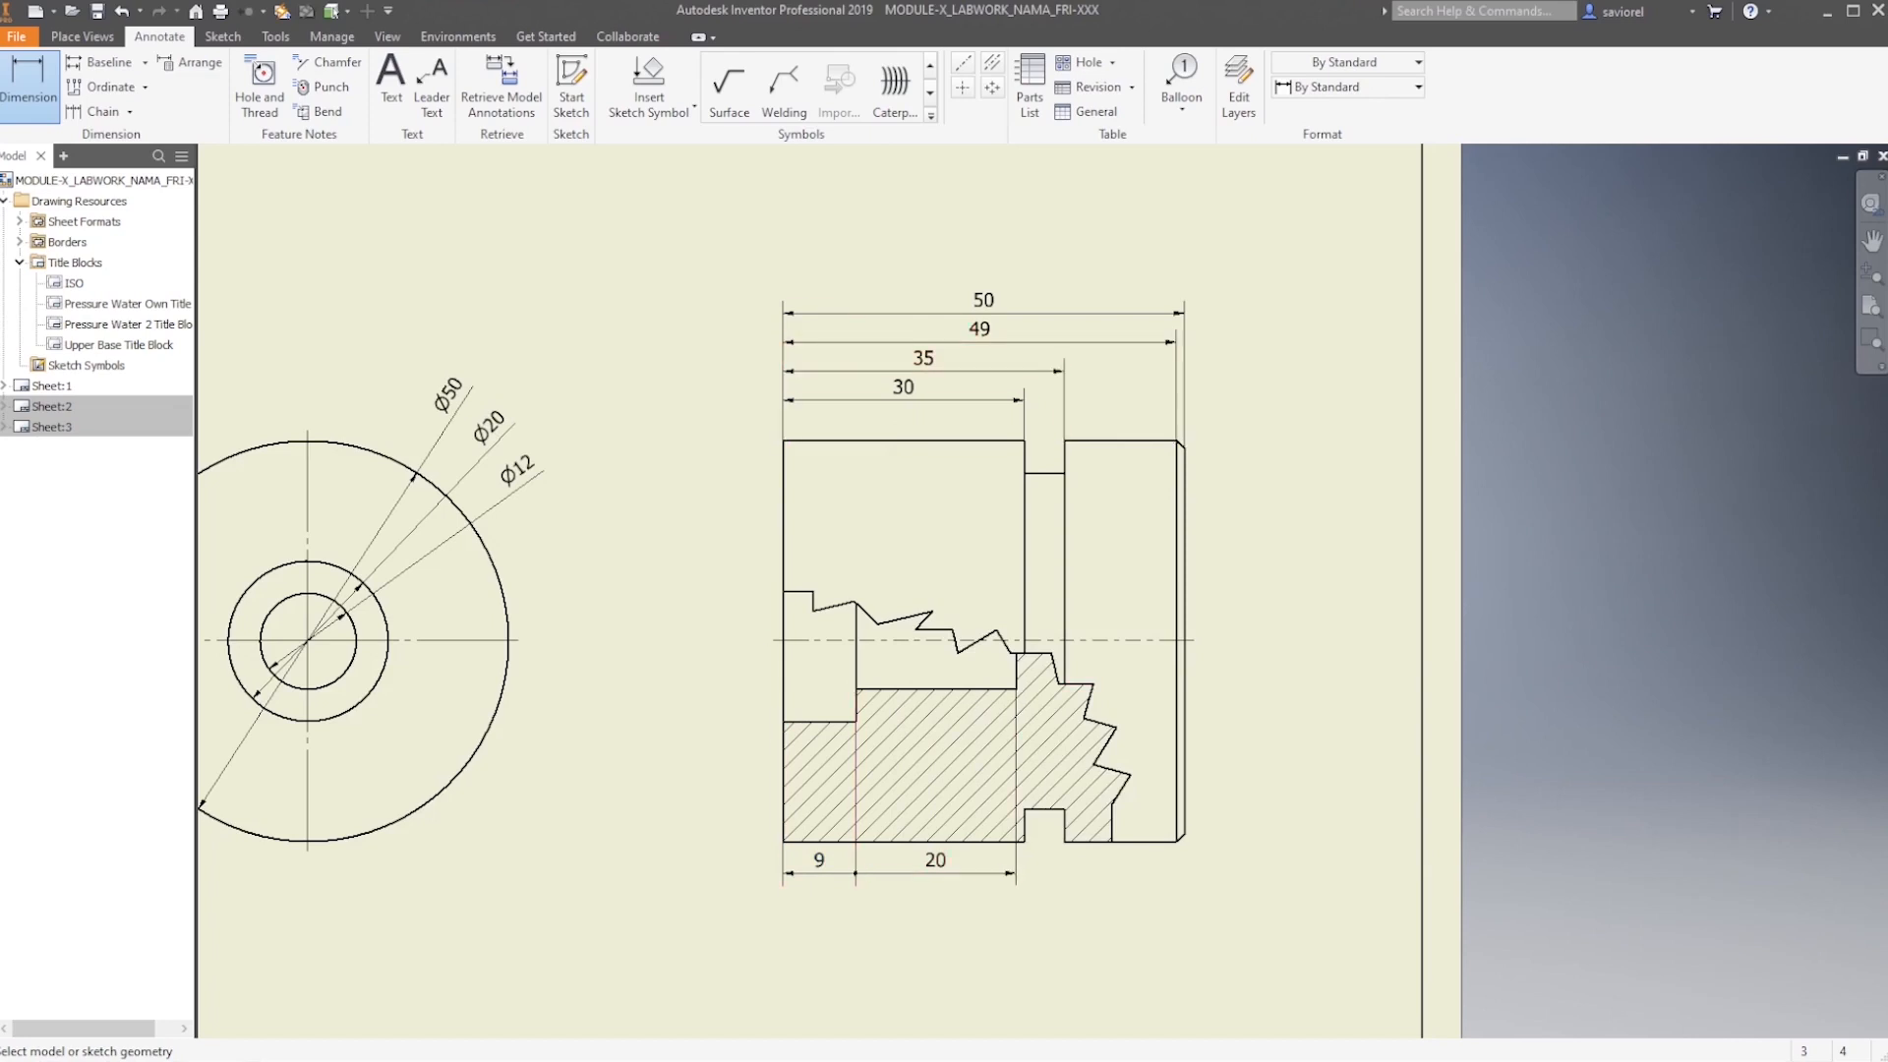
mouse_move(984, 639)
middle_mouse_down()
mouse_move(1005, 604)
mouse_move(1000, 643)
middle_mouse_up()
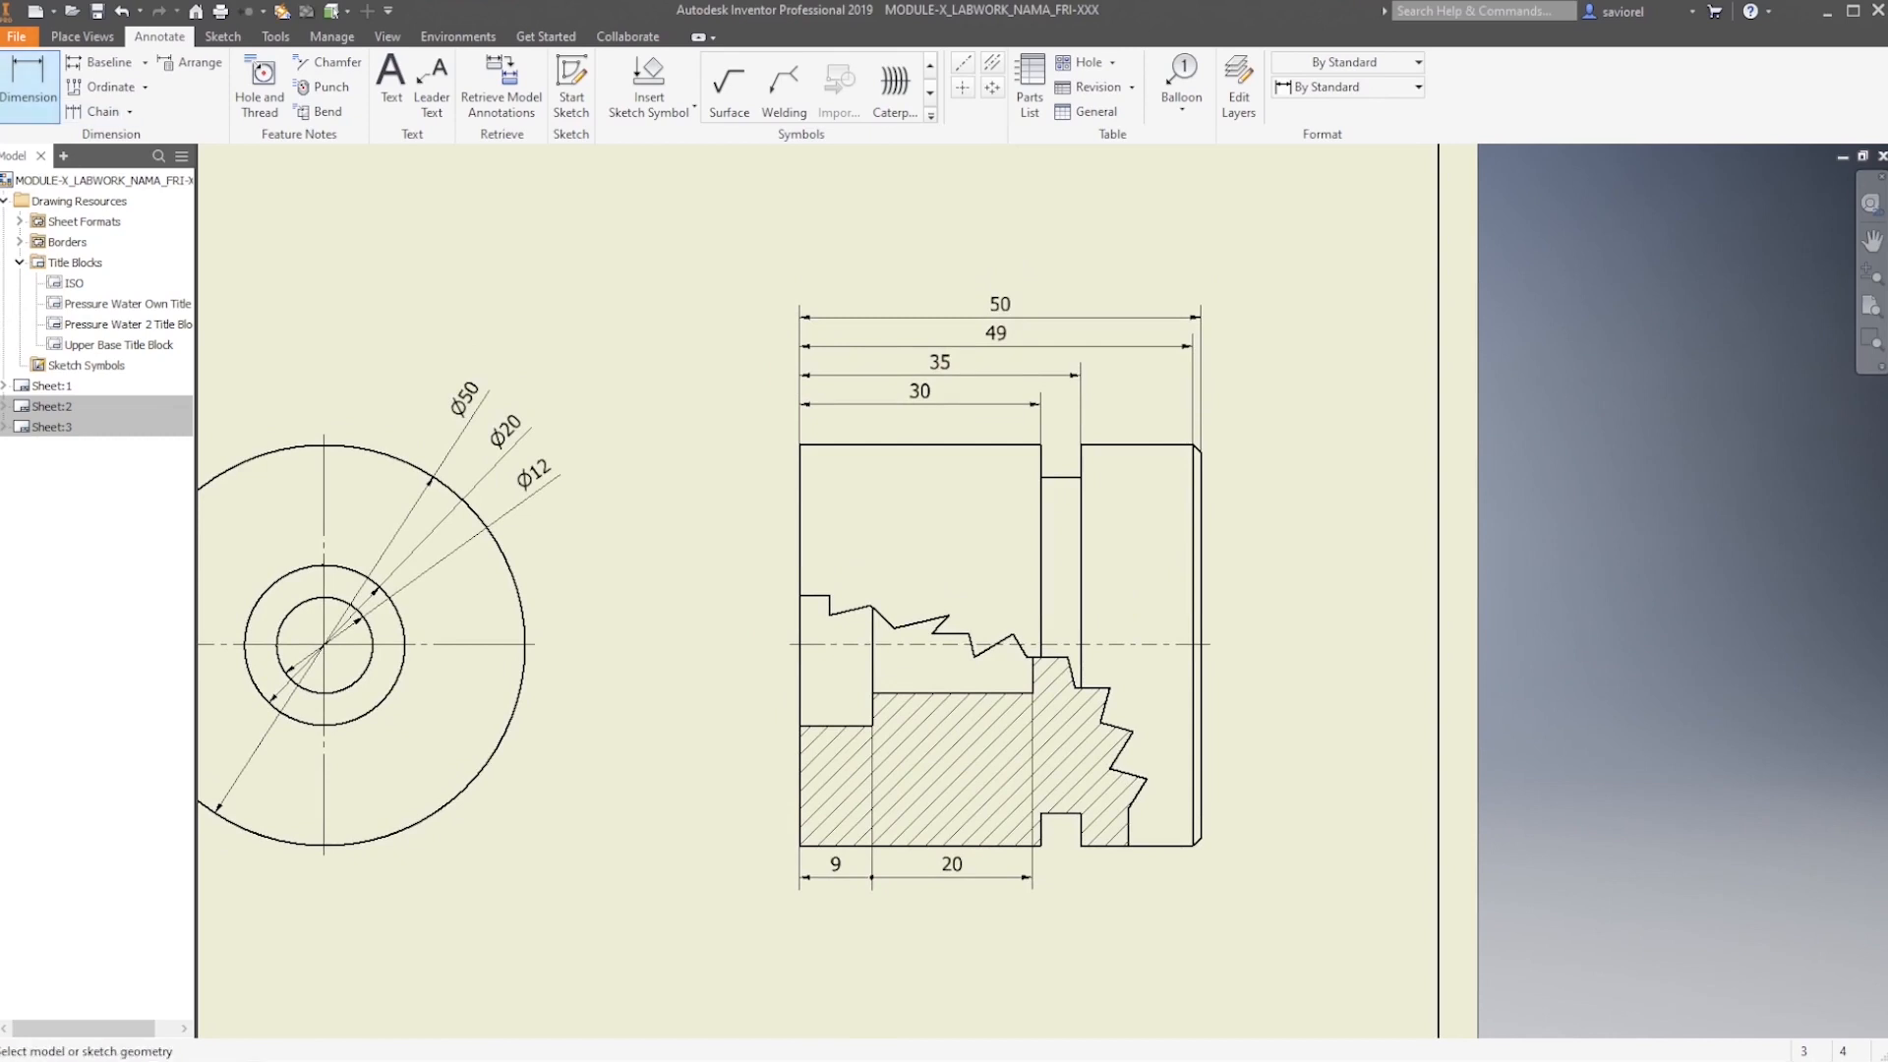
key("Escape")
Dimension the chamfer's horizontal width below the side view, between the chamfer edge line and the right face
middle_click_drag(999, 644, 1045, 606)
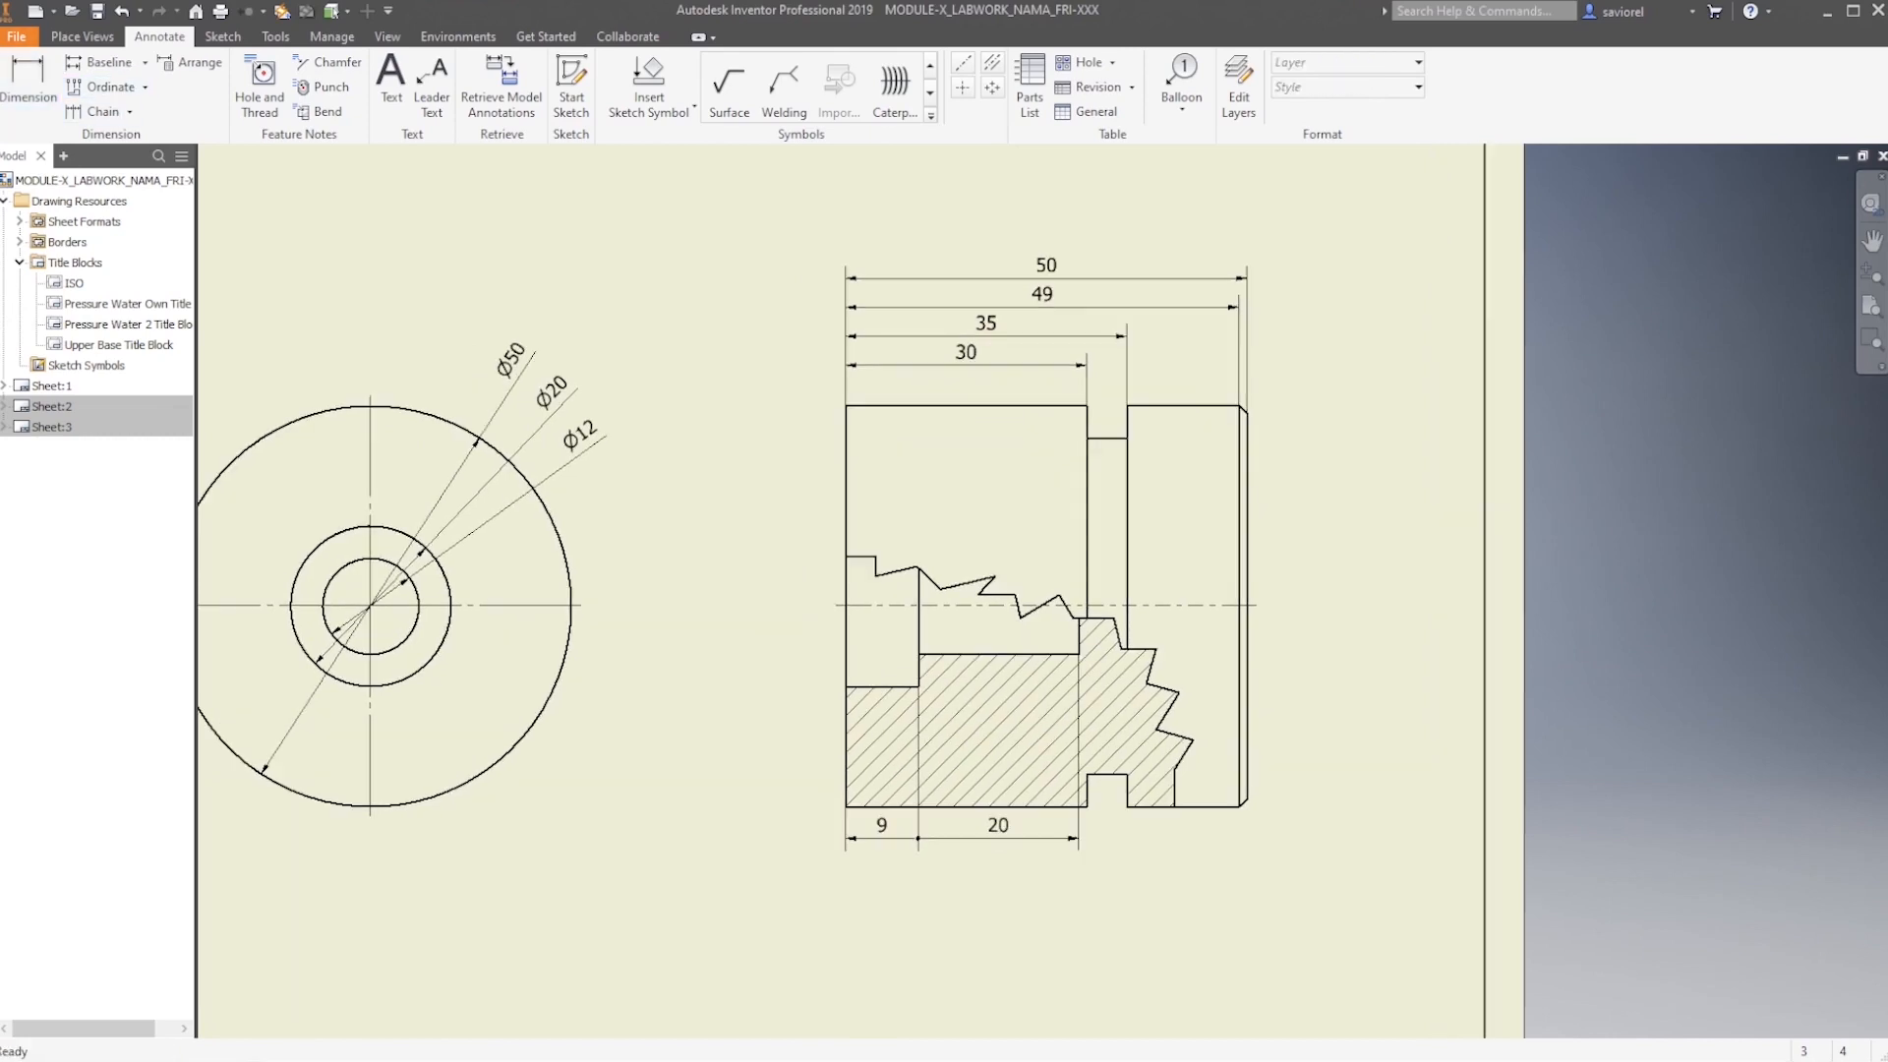
scroll(1259, 822, "up", 3)
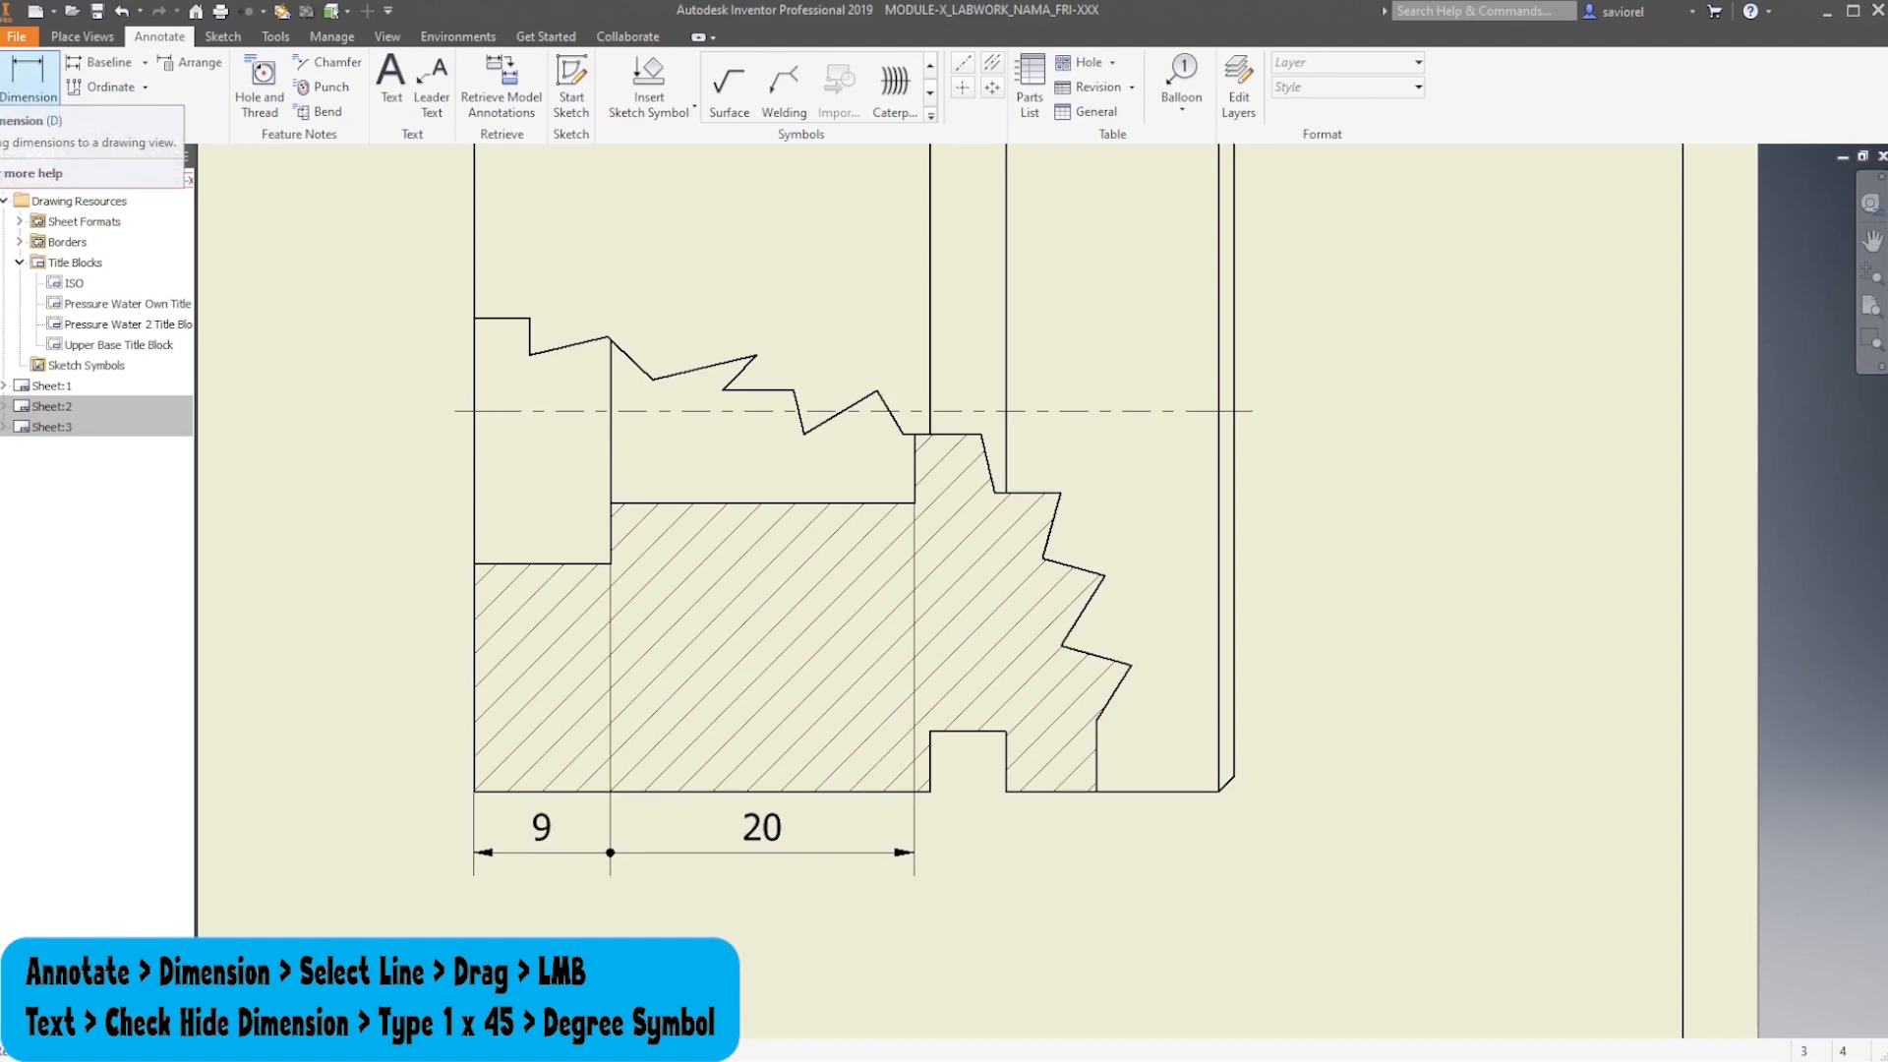
left_click(28, 87)
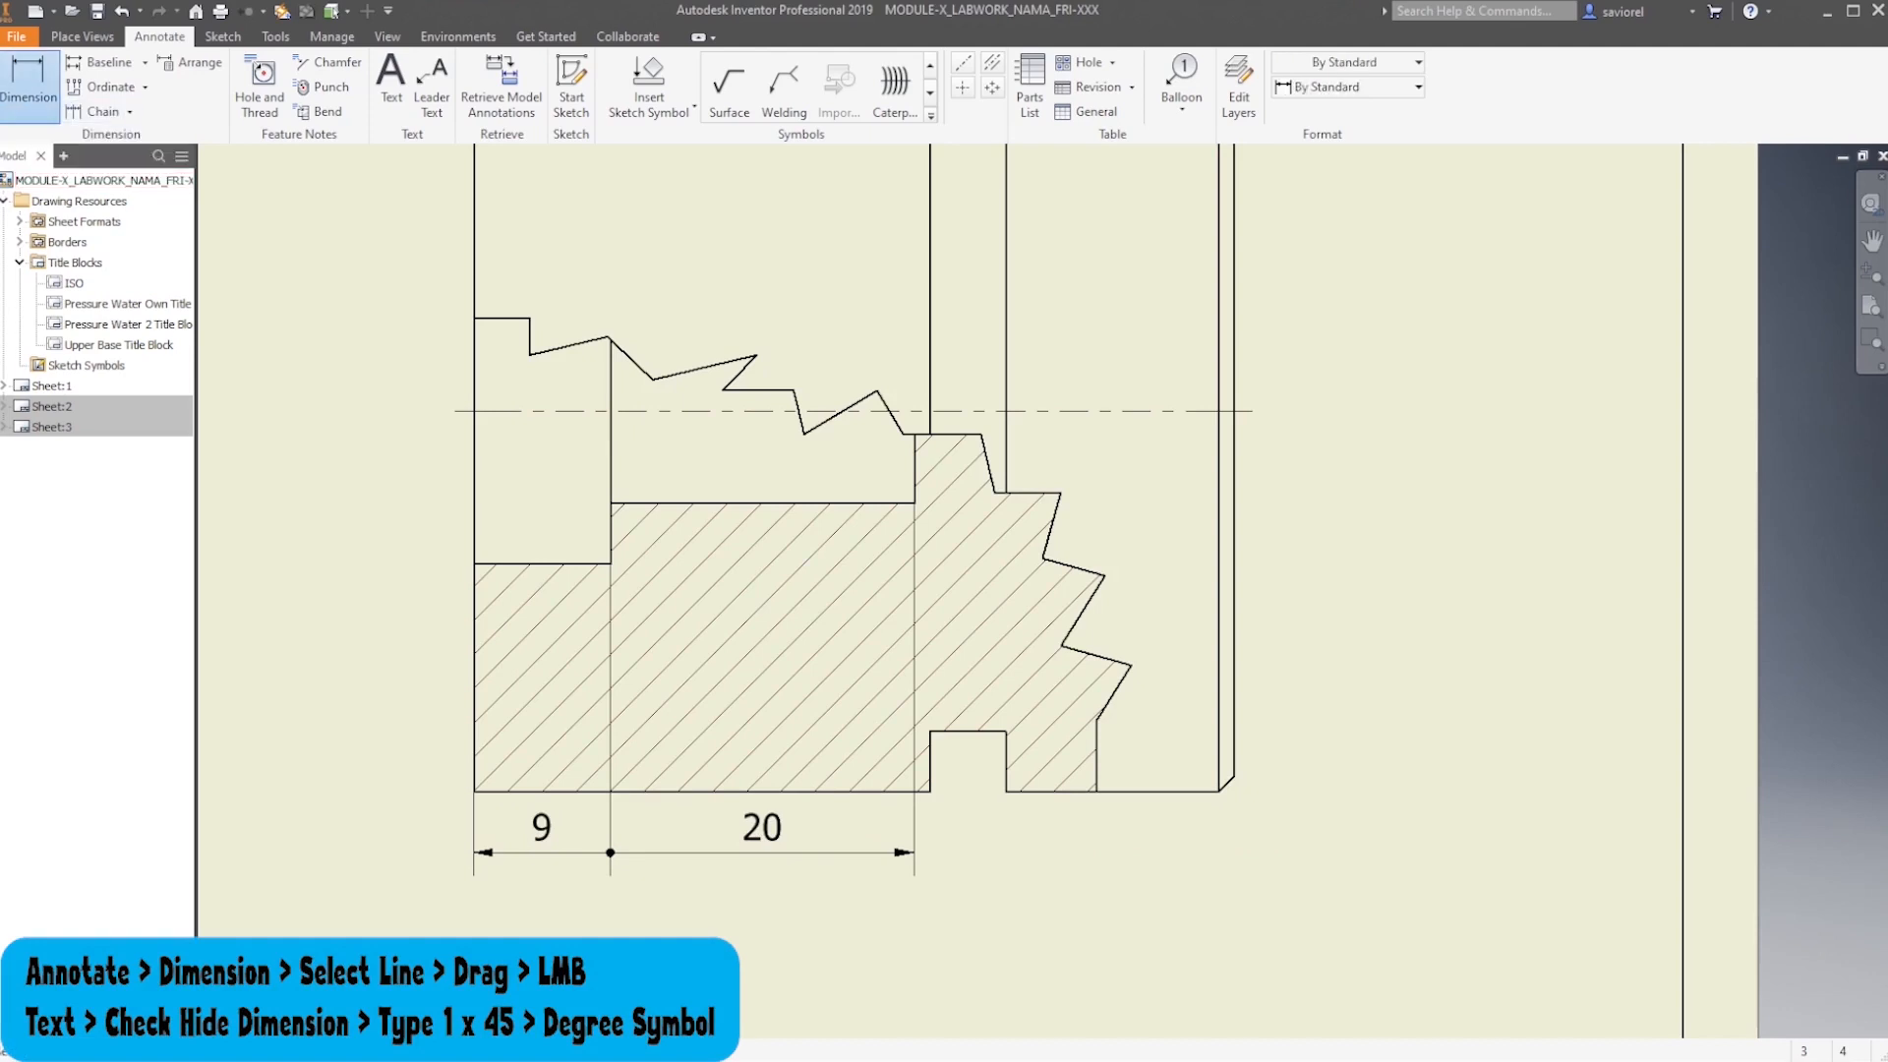
left_click(1218, 590)
left_click(1234, 590)
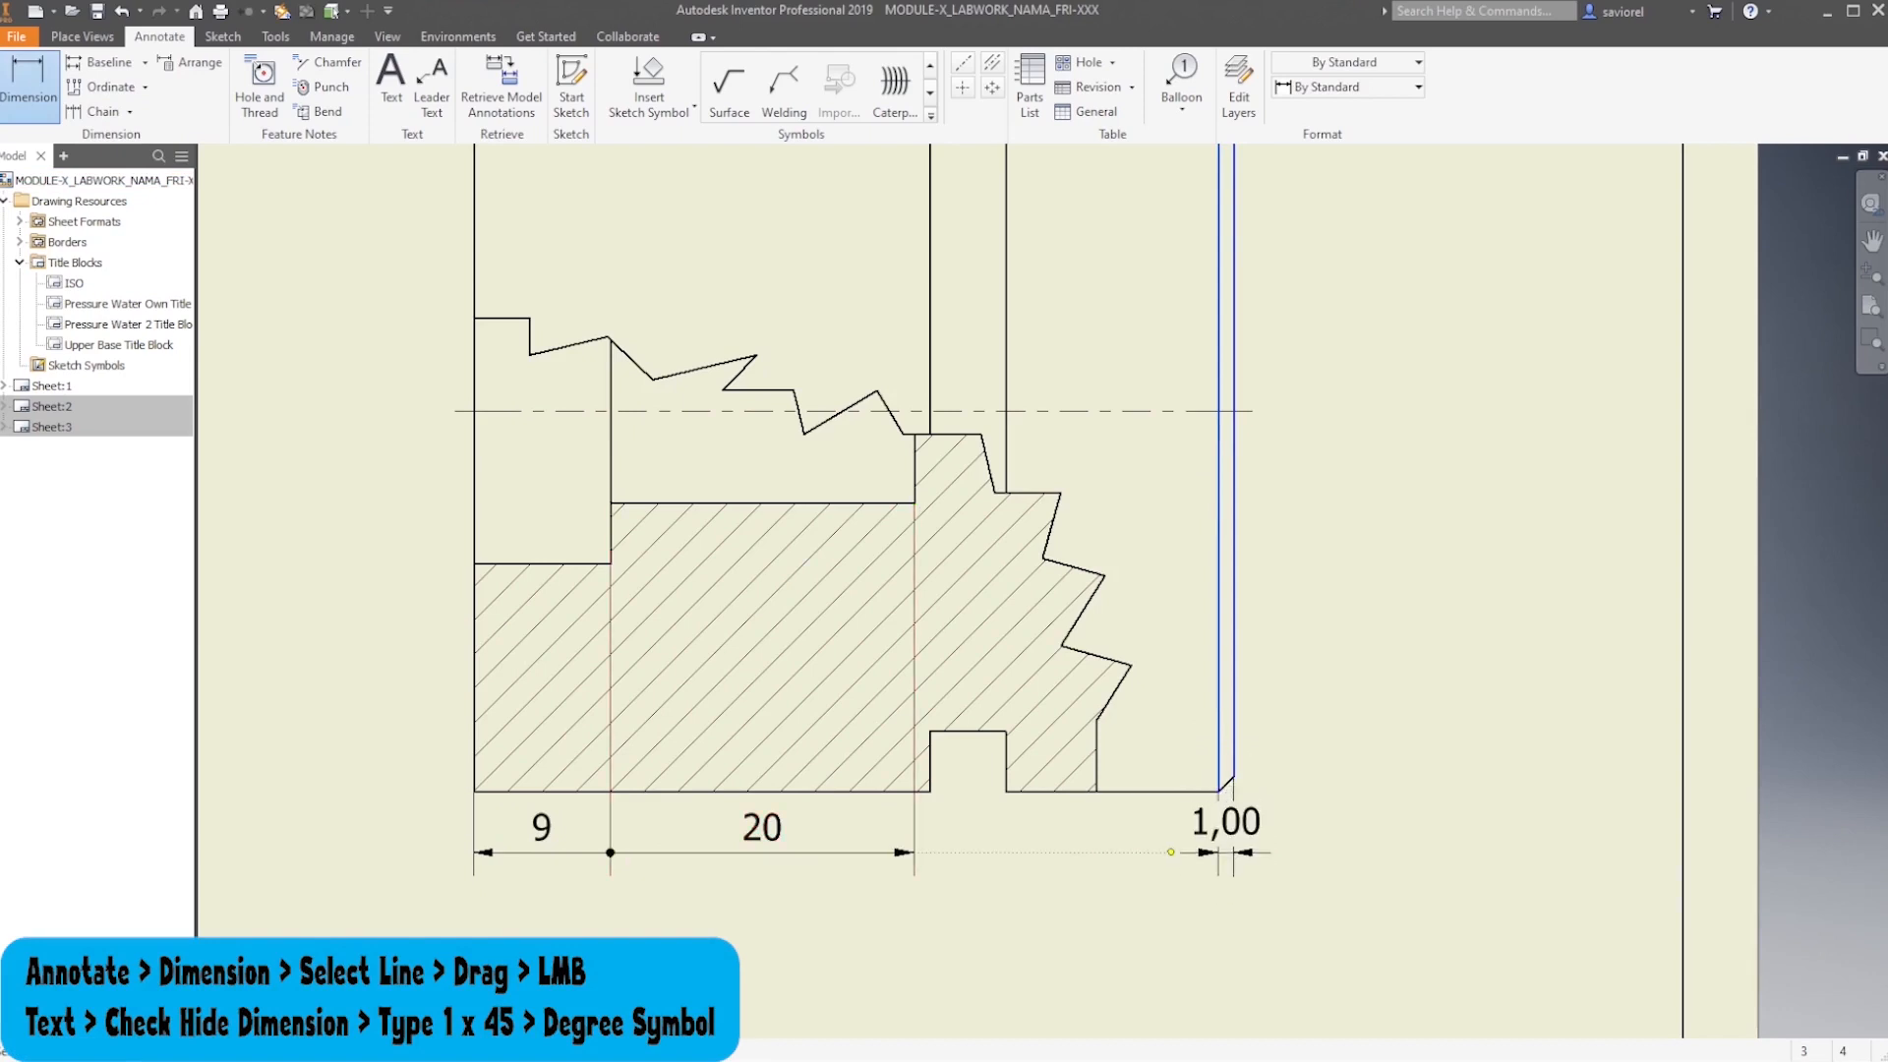
left_click(1229, 835)
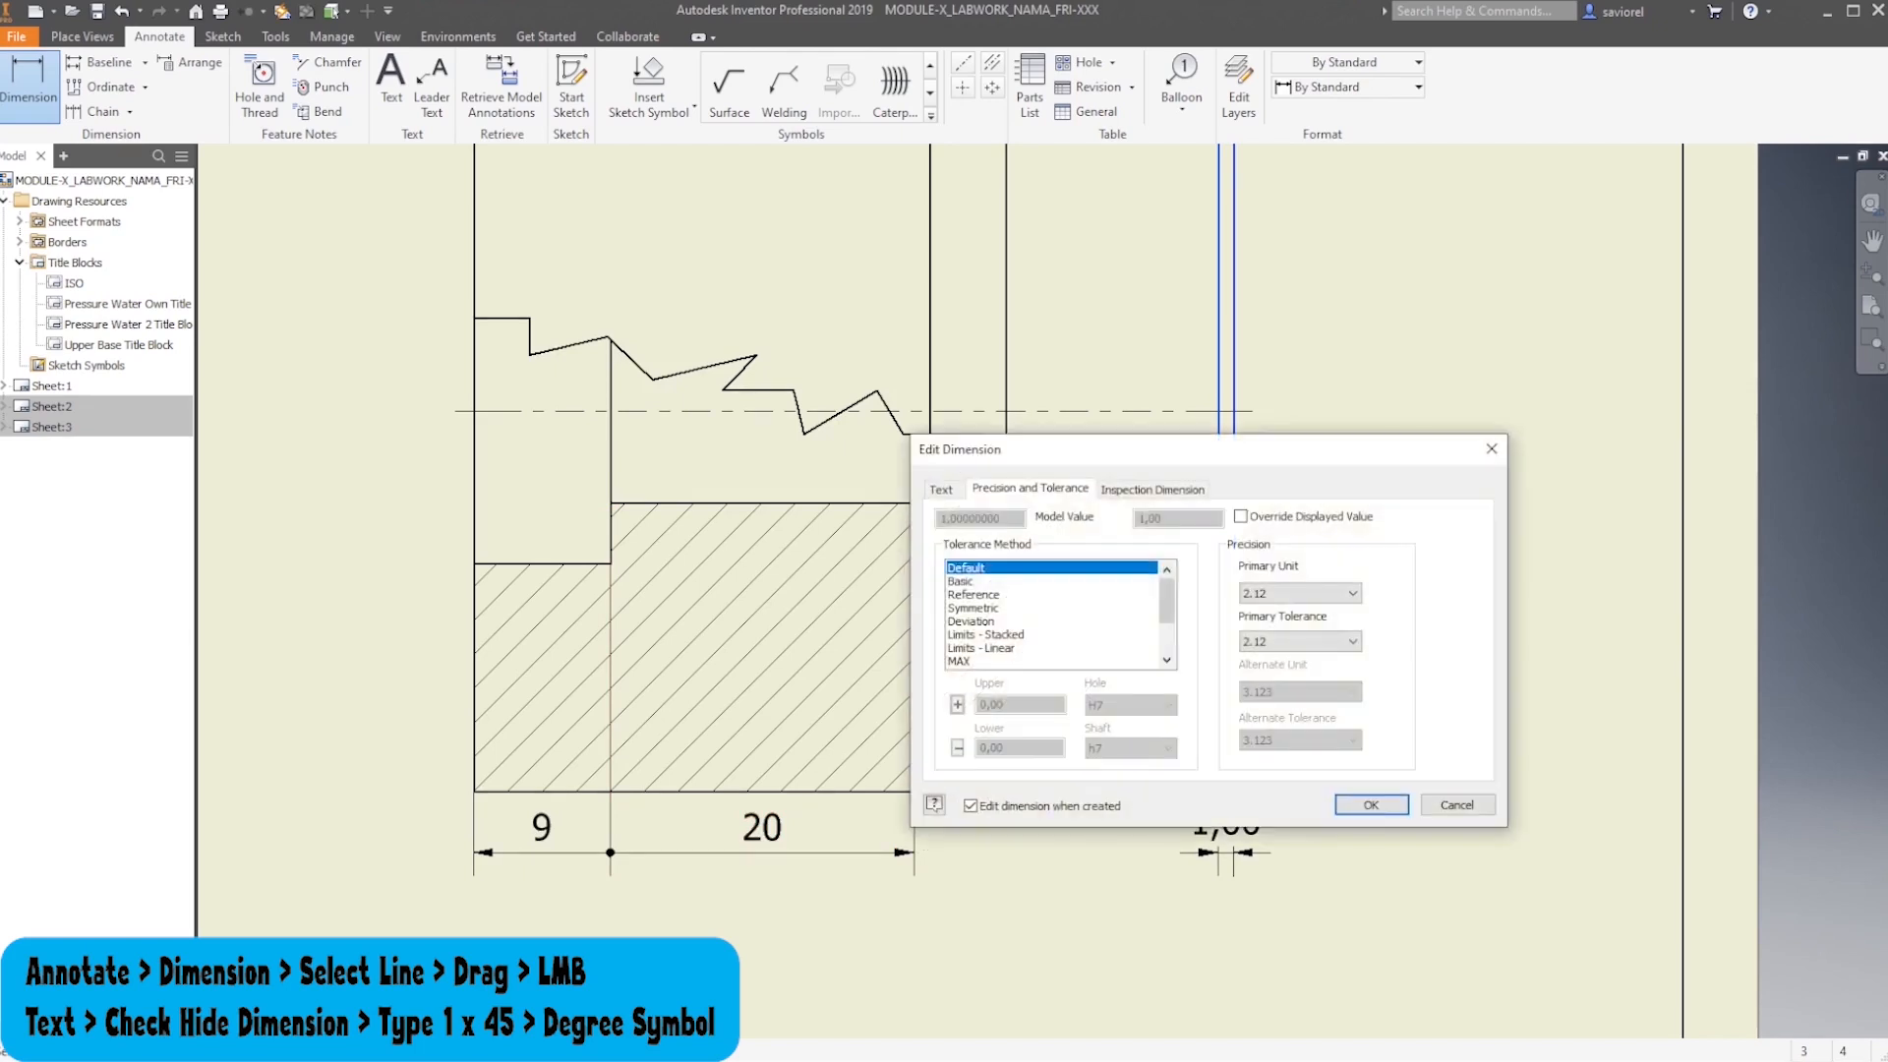
Hide the chamfer width dimension's value and replace it with the text 1 x 45°
mouse_move(1316, 457)
left_mouse_down()
mouse_move(721, 407)
mouse_move(955, 407)
left_mouse_up()
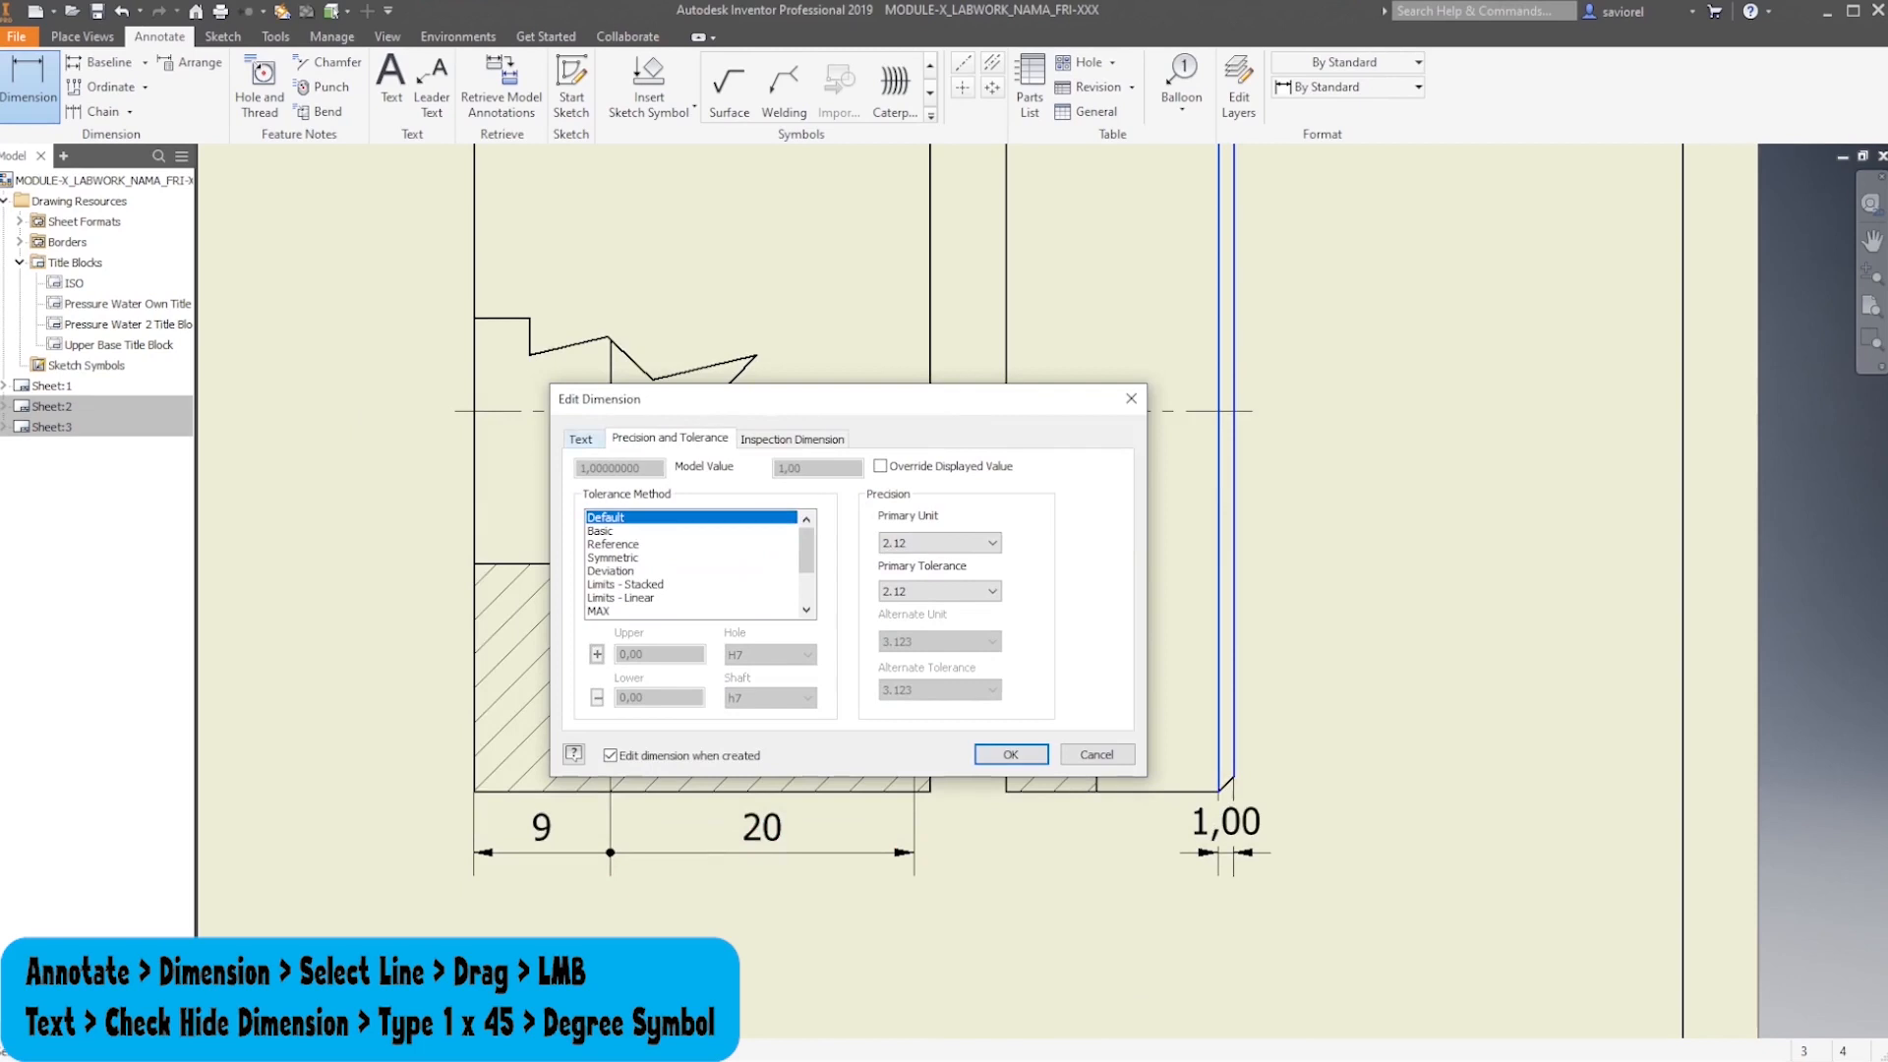
left_click(581, 439)
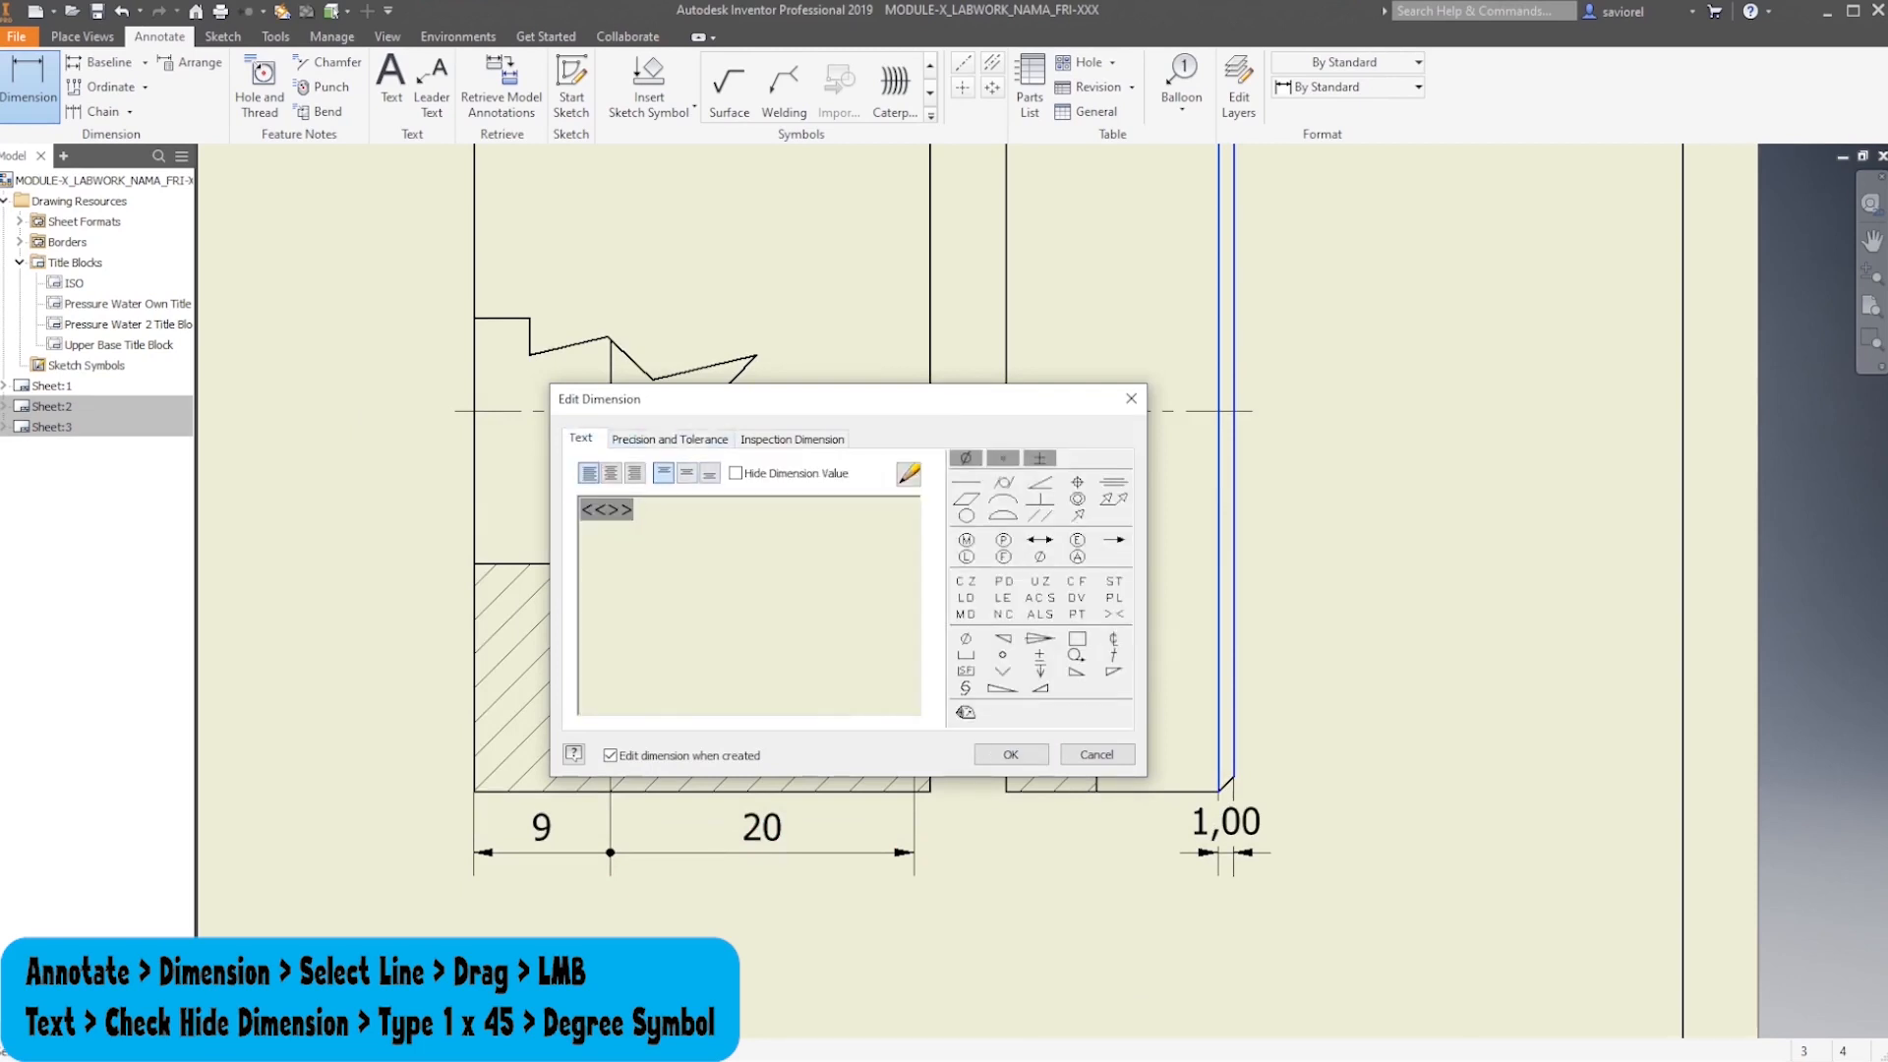
left_click(735, 473)
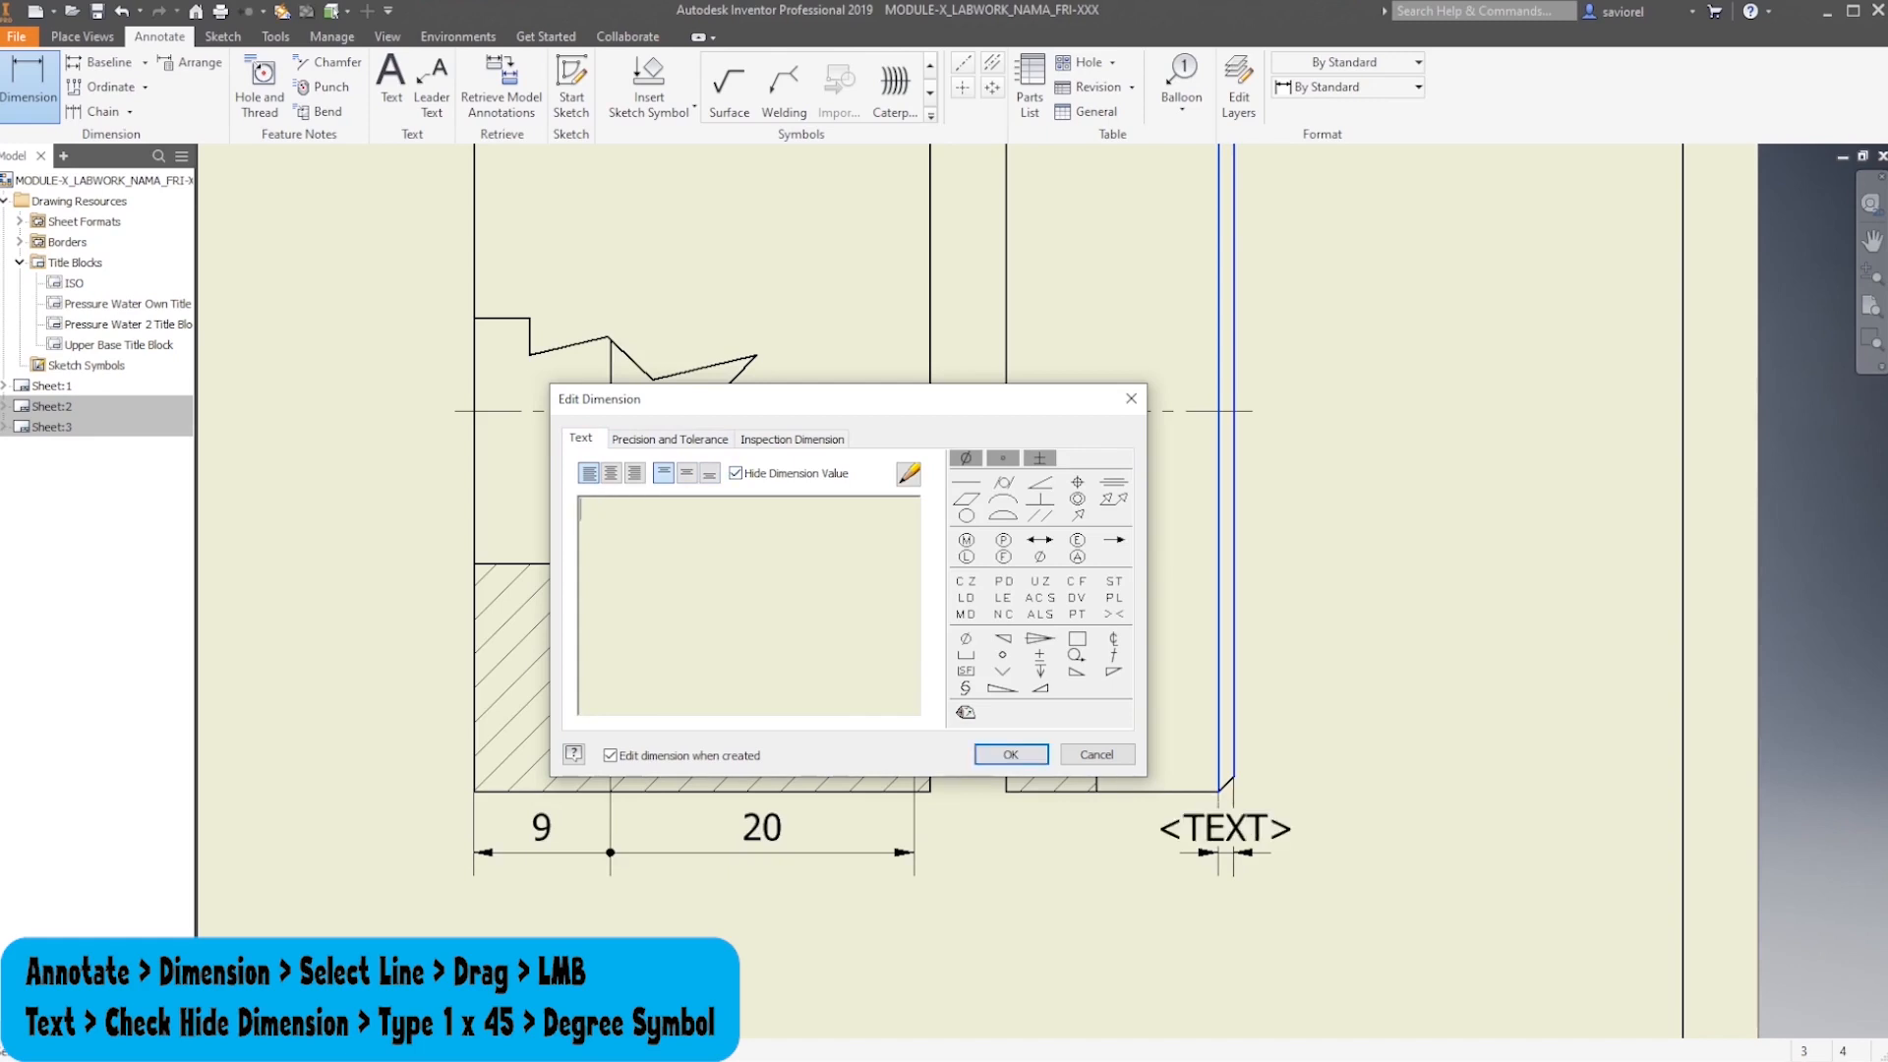
type("1")
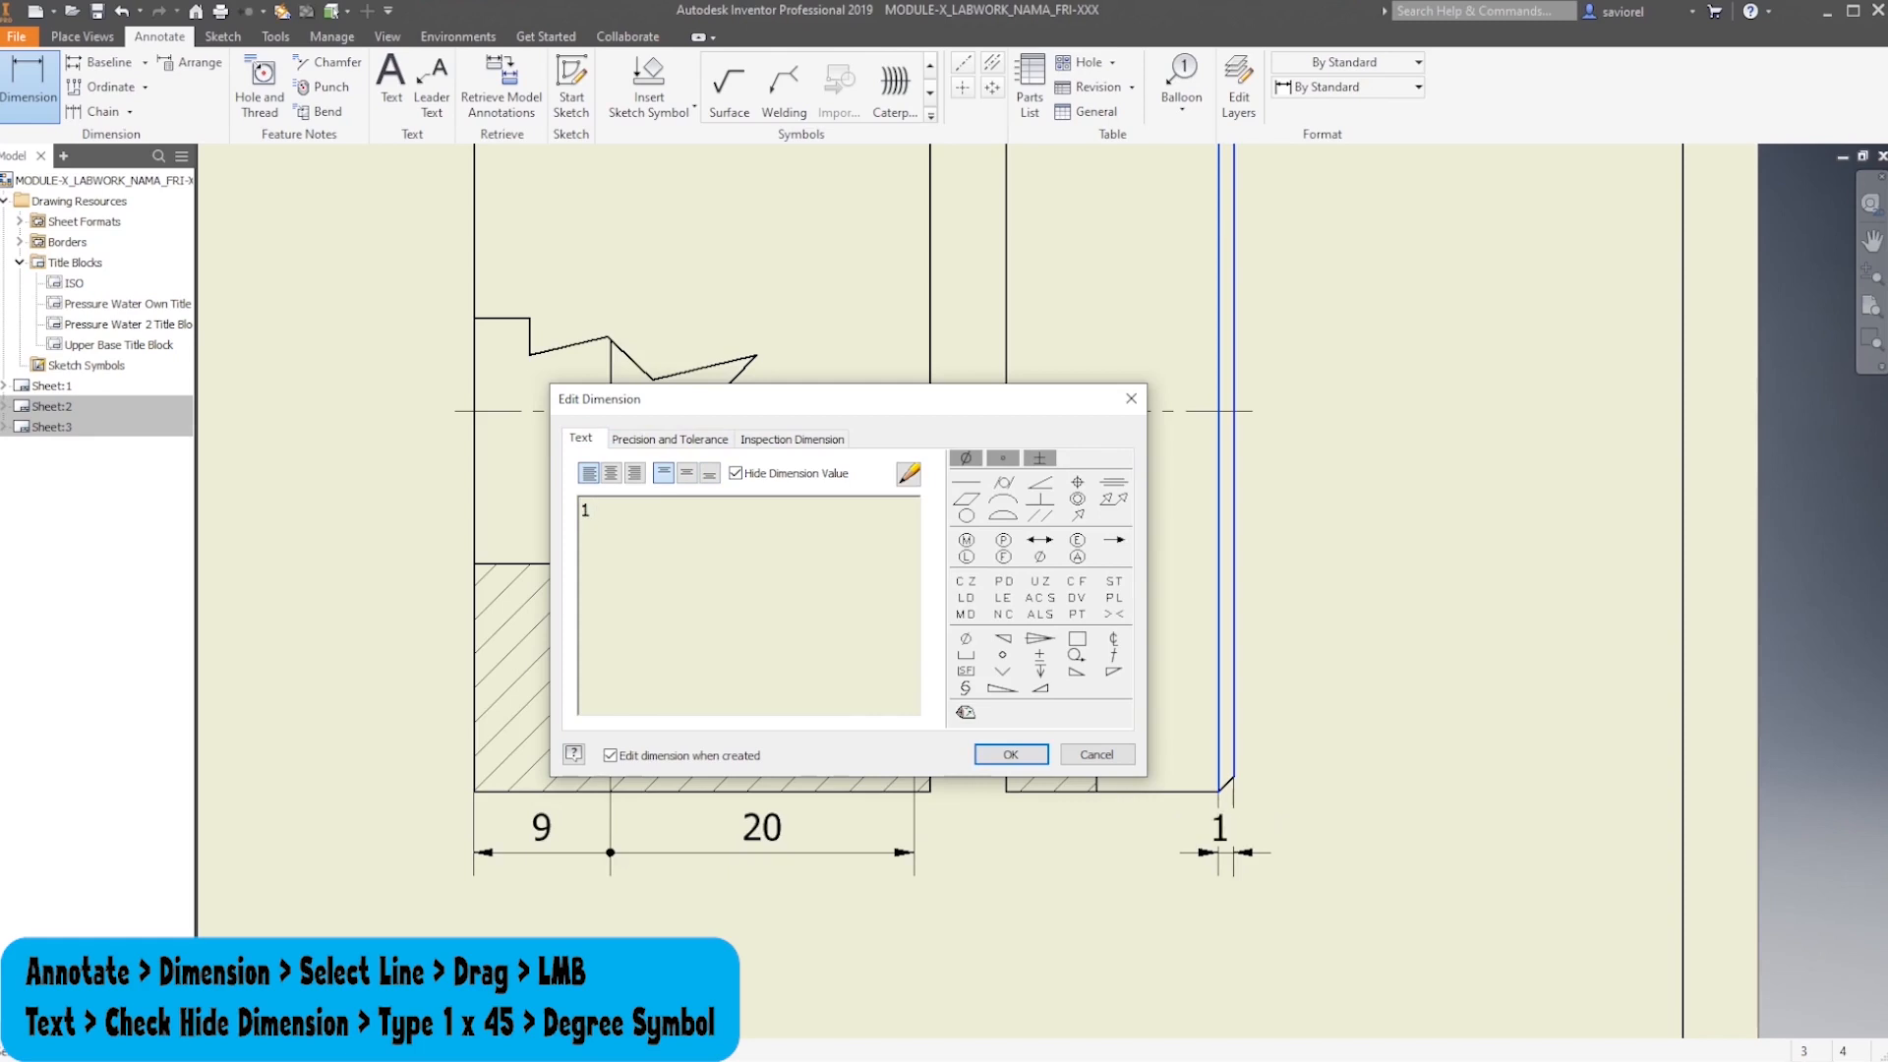
type(" x 45")
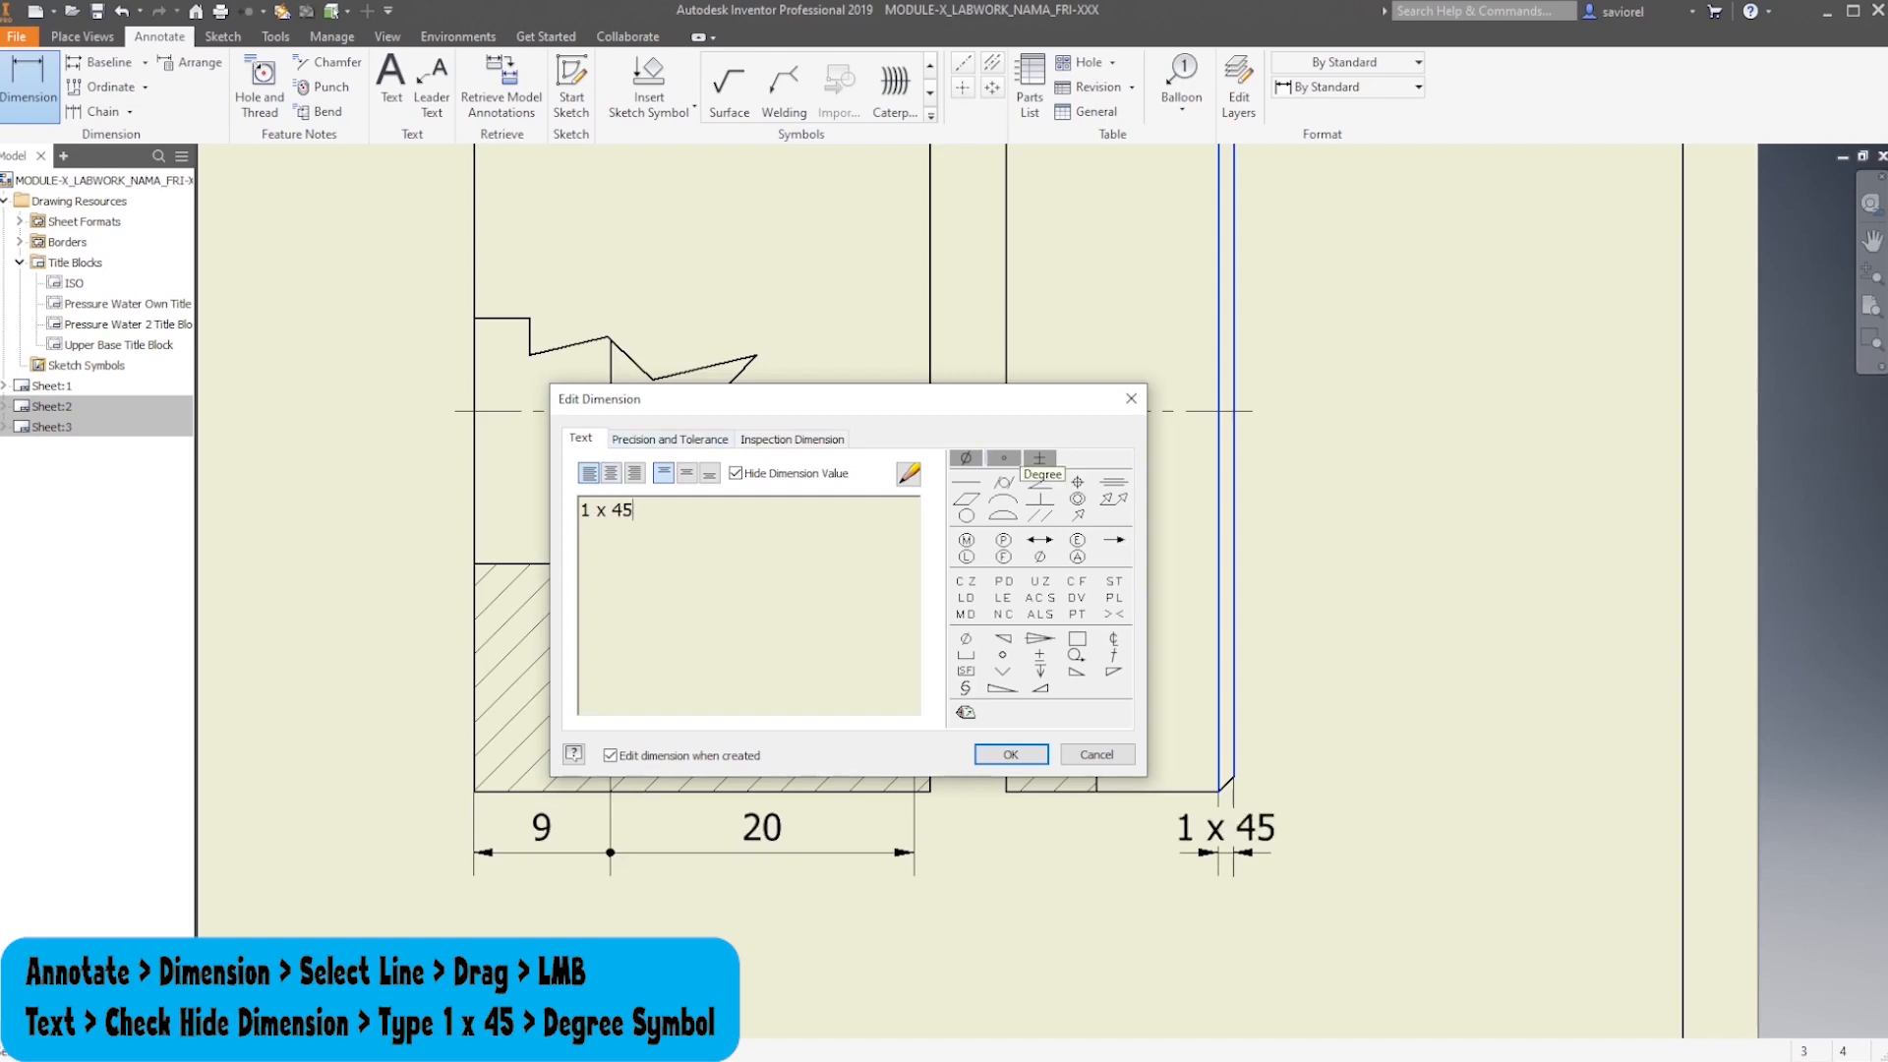
left_click(1003, 458)
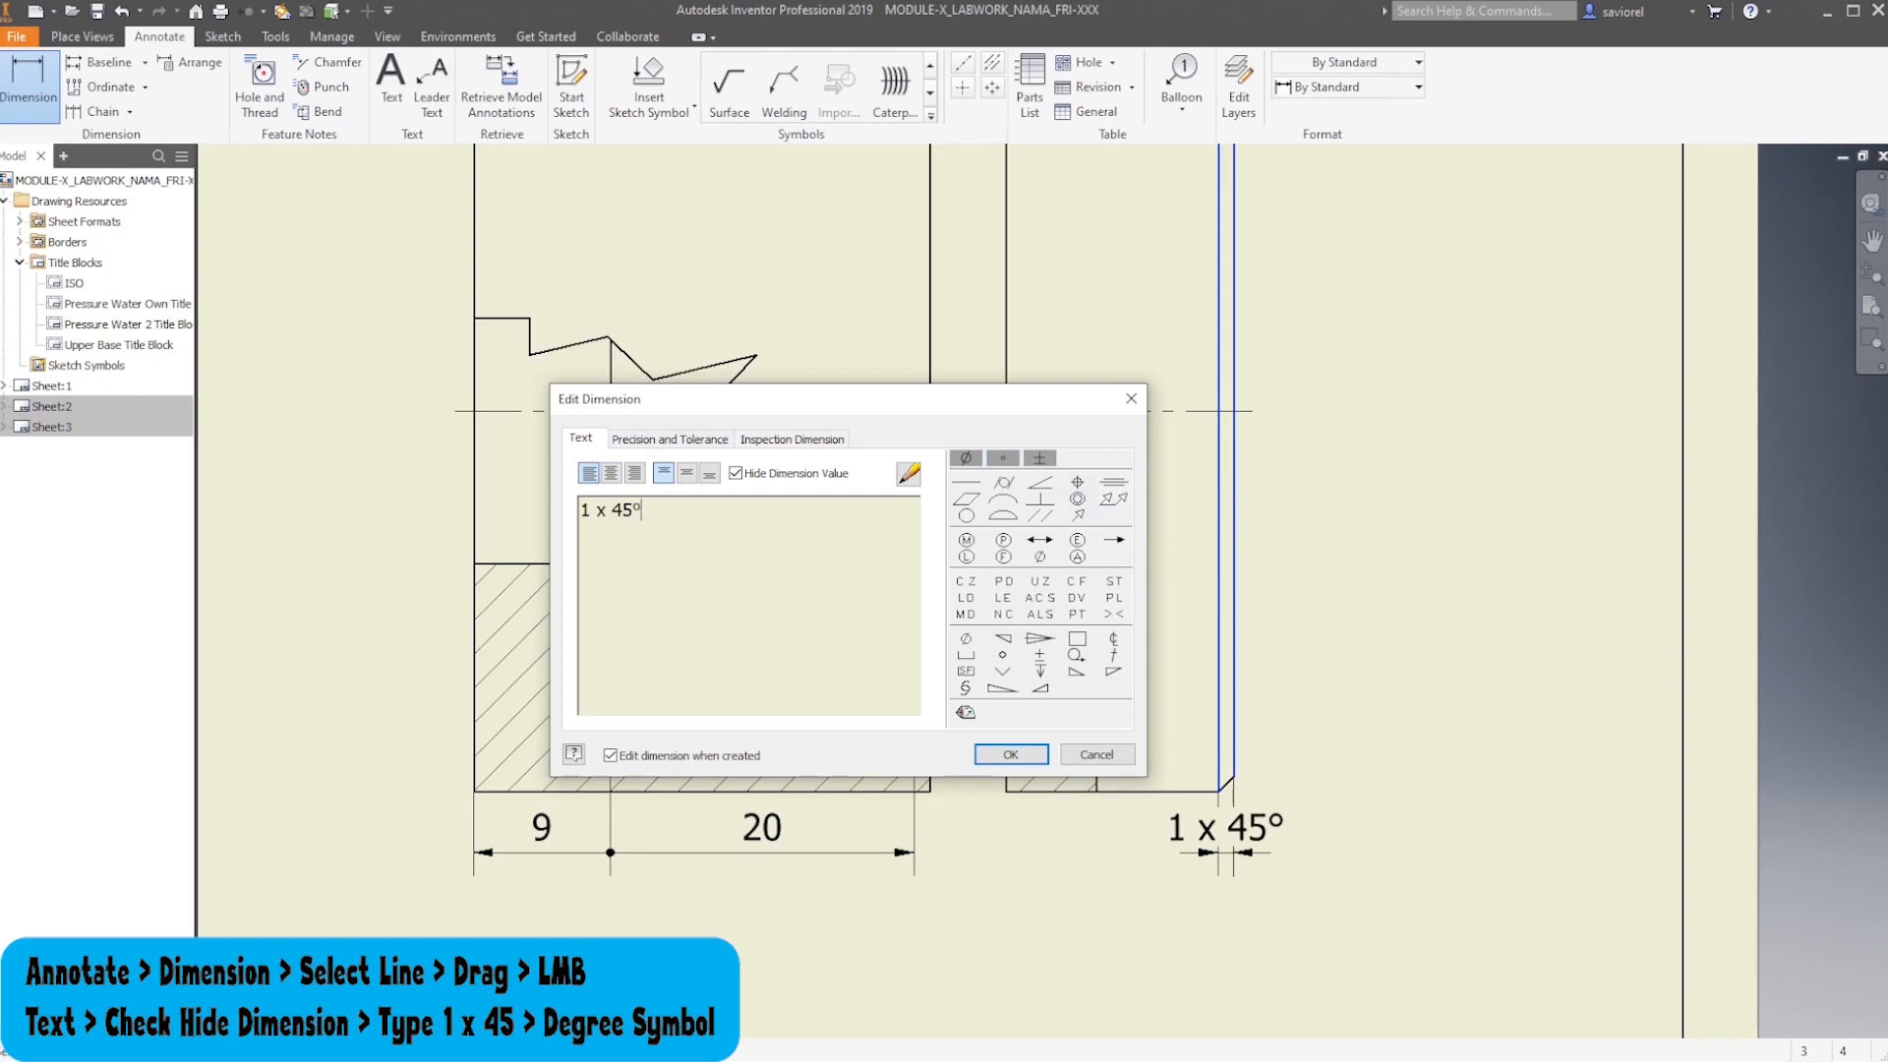
key("Return")
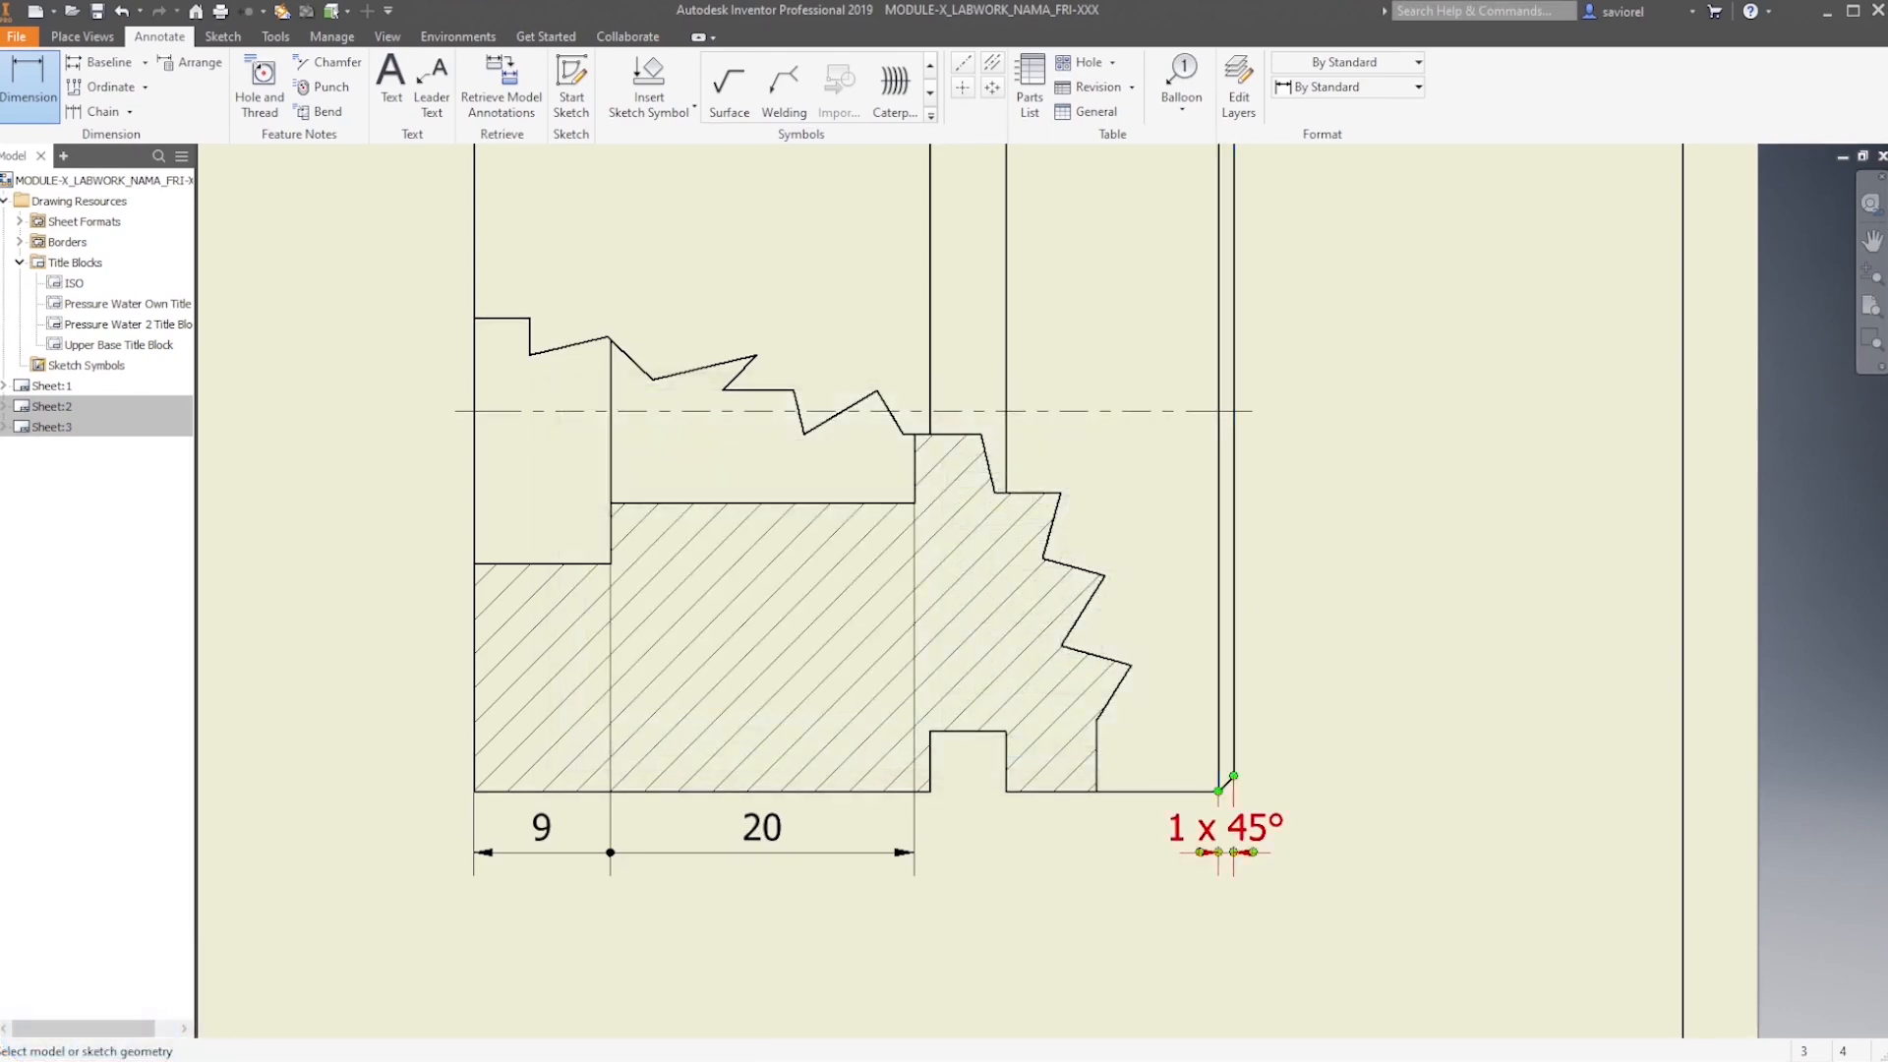
key("Escape")
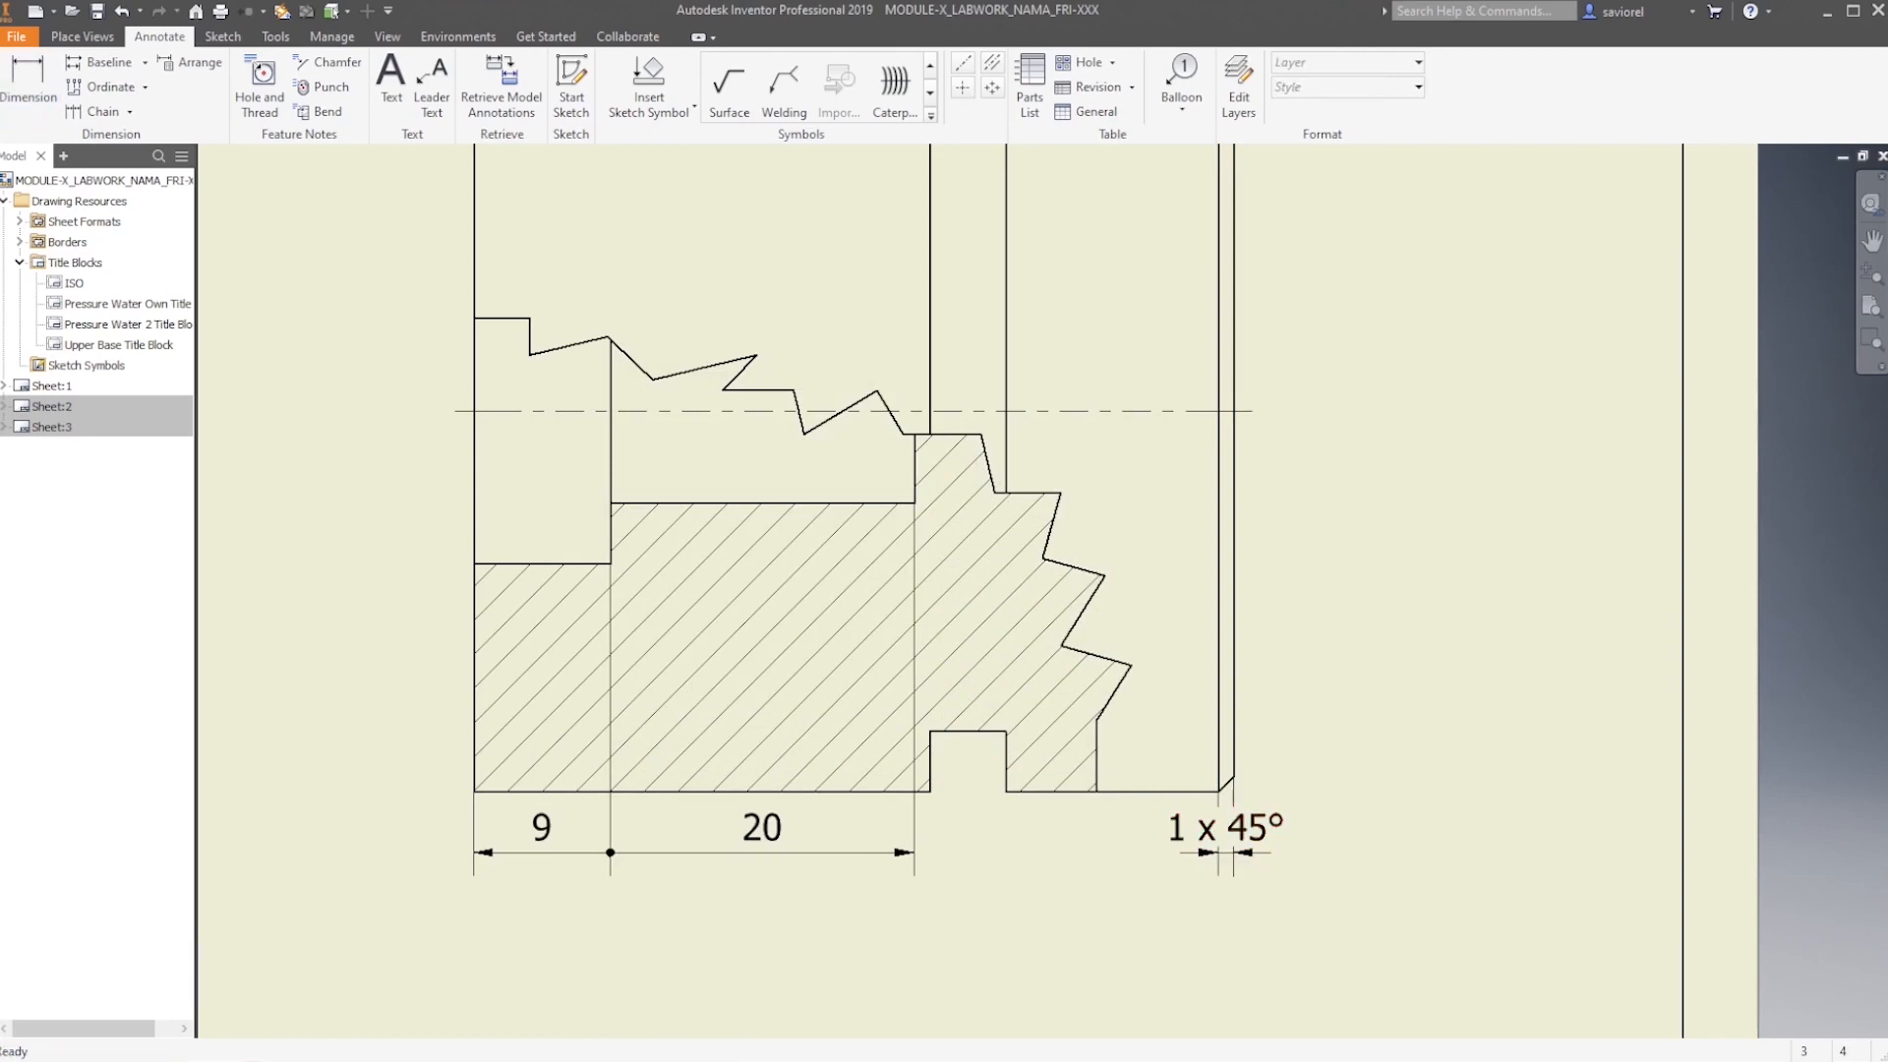
Delete the 1 x 45° linear dimension below the chamfer
left_click(1224, 828)
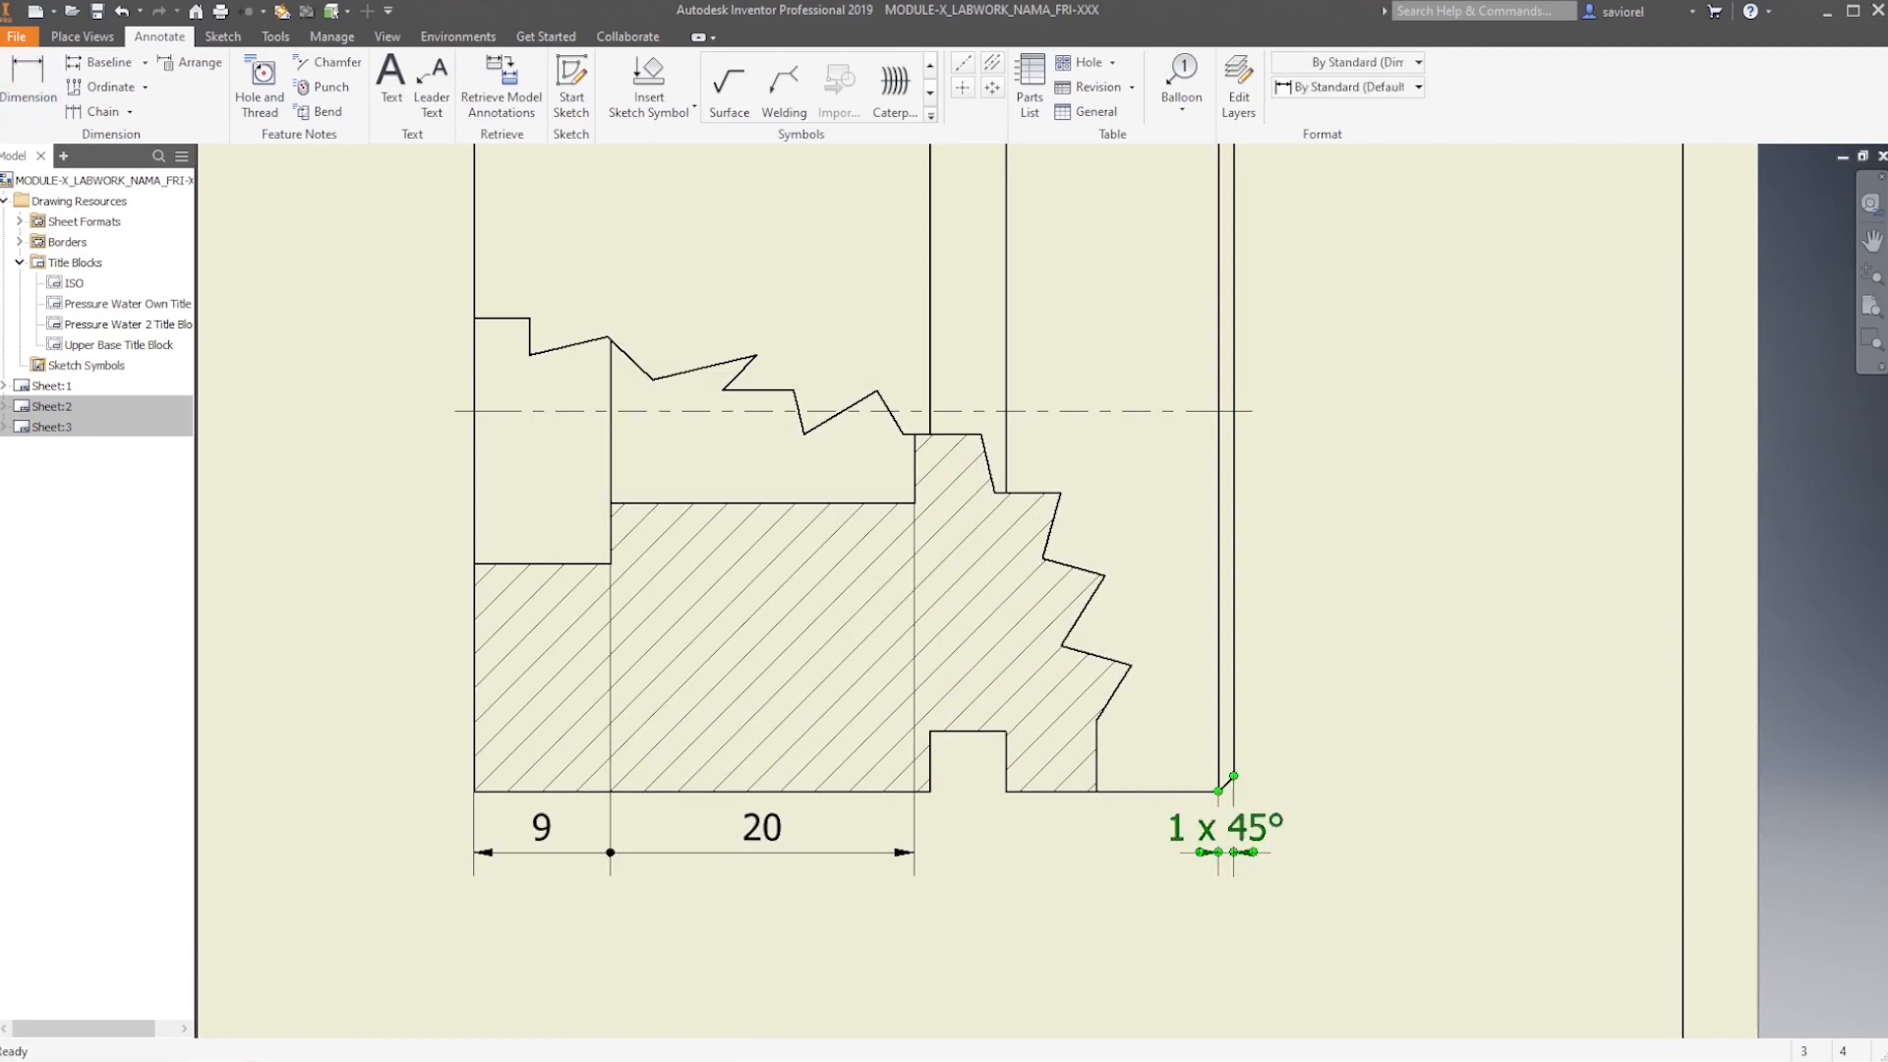
key("Delete")
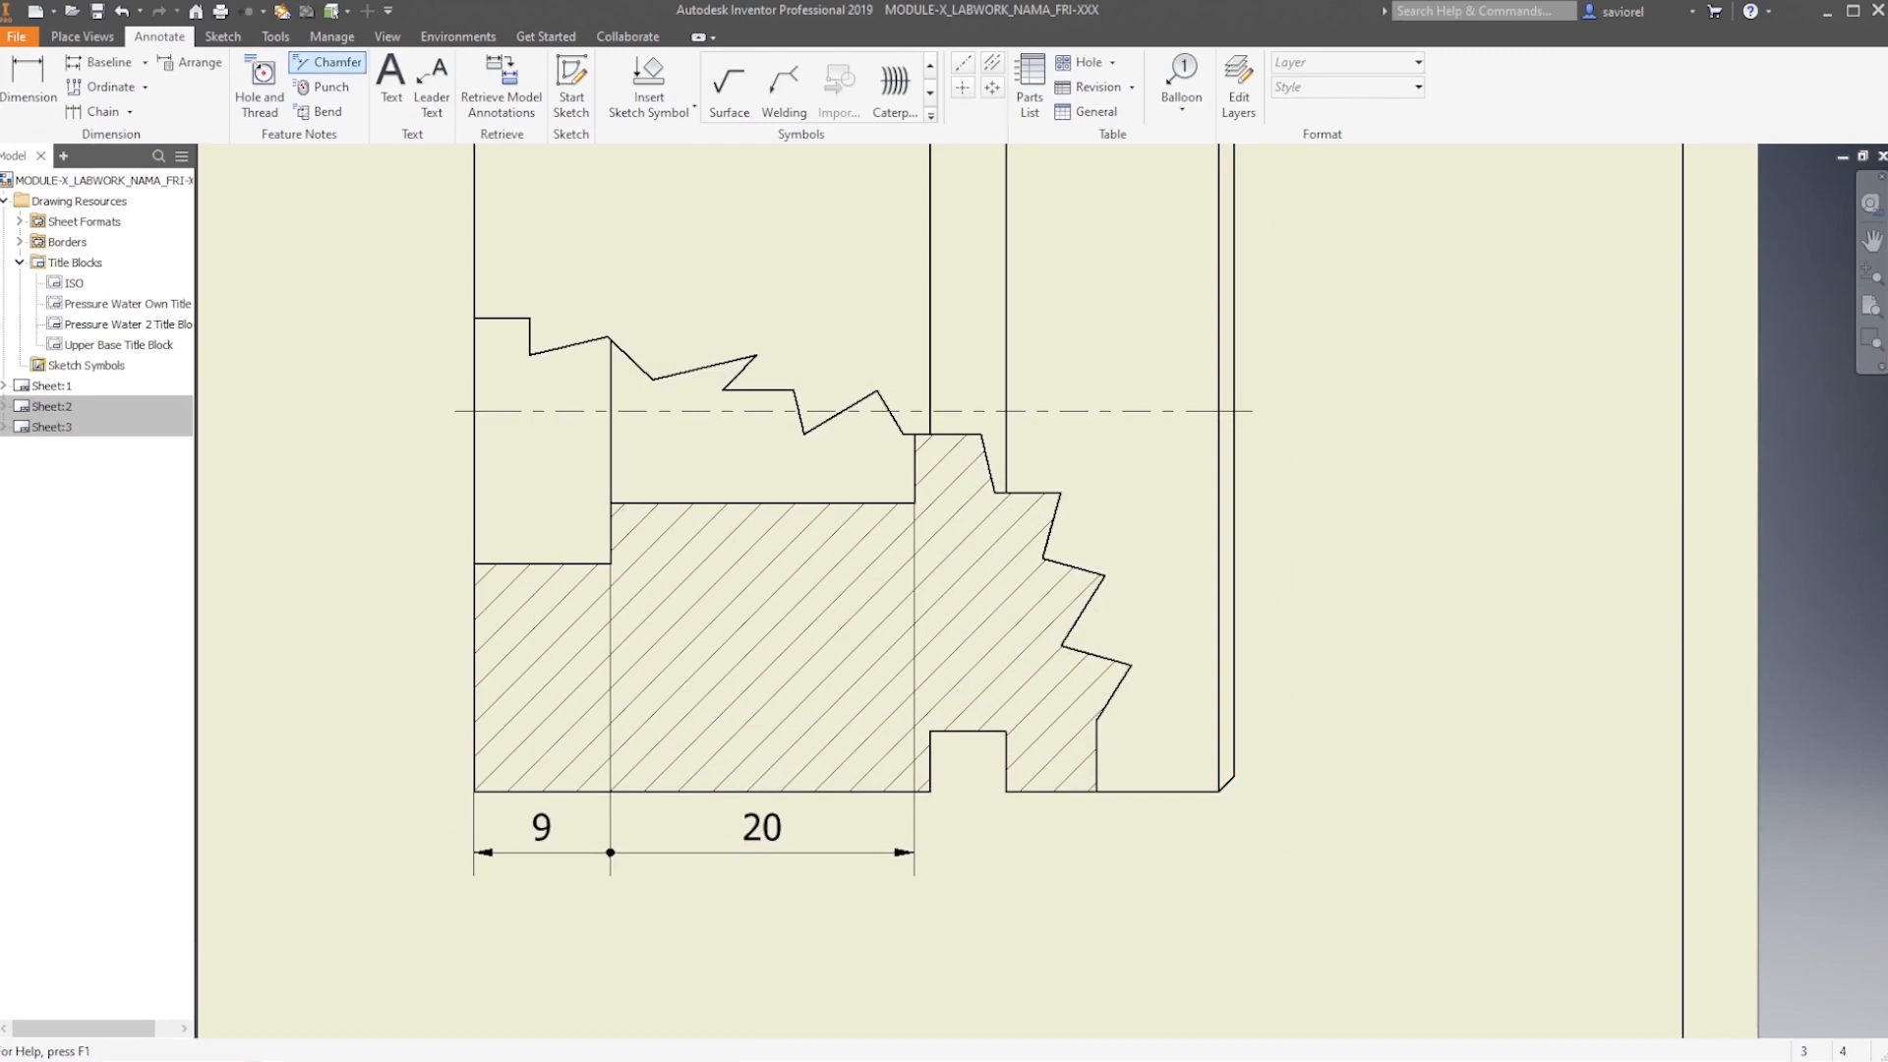
Add a chamfer note to the side view's lower right chamfer, referenced to the right face, with its leader running down and outward
left_click(327, 63)
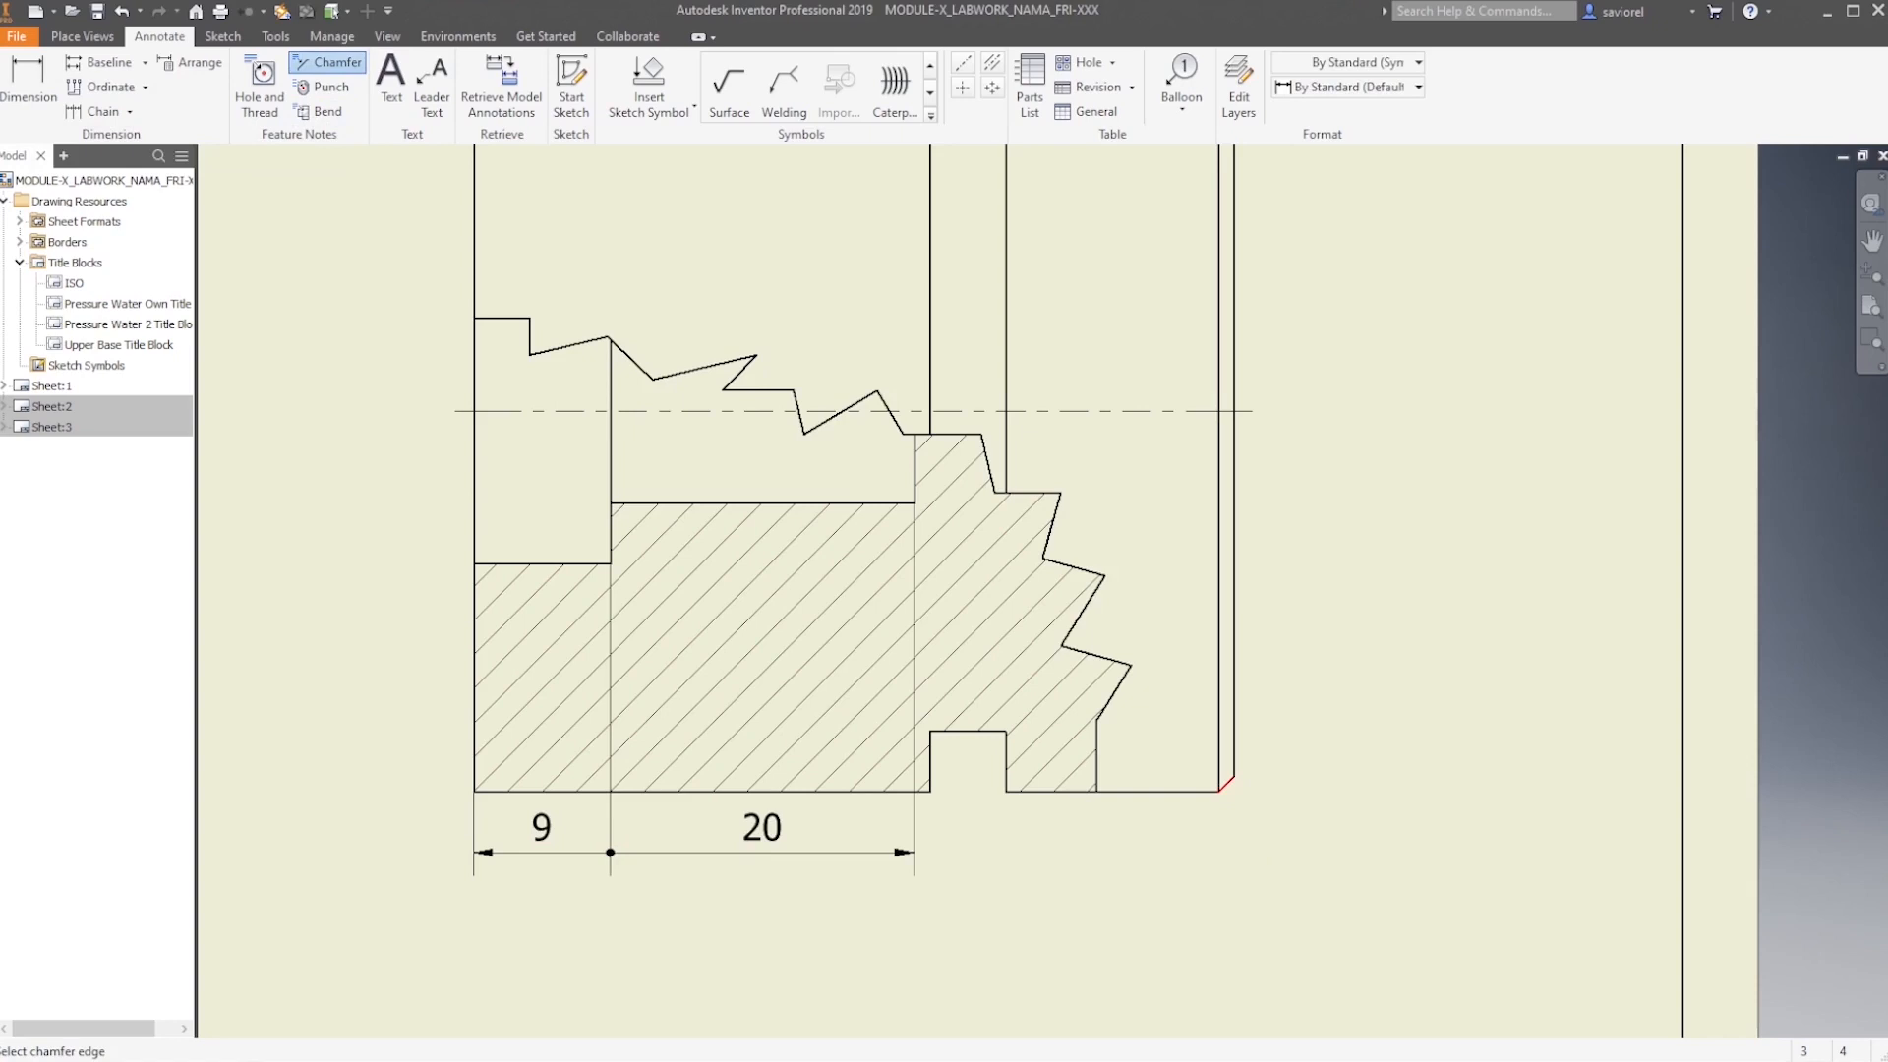
left_click(1226, 783)
left_click(1234, 413)
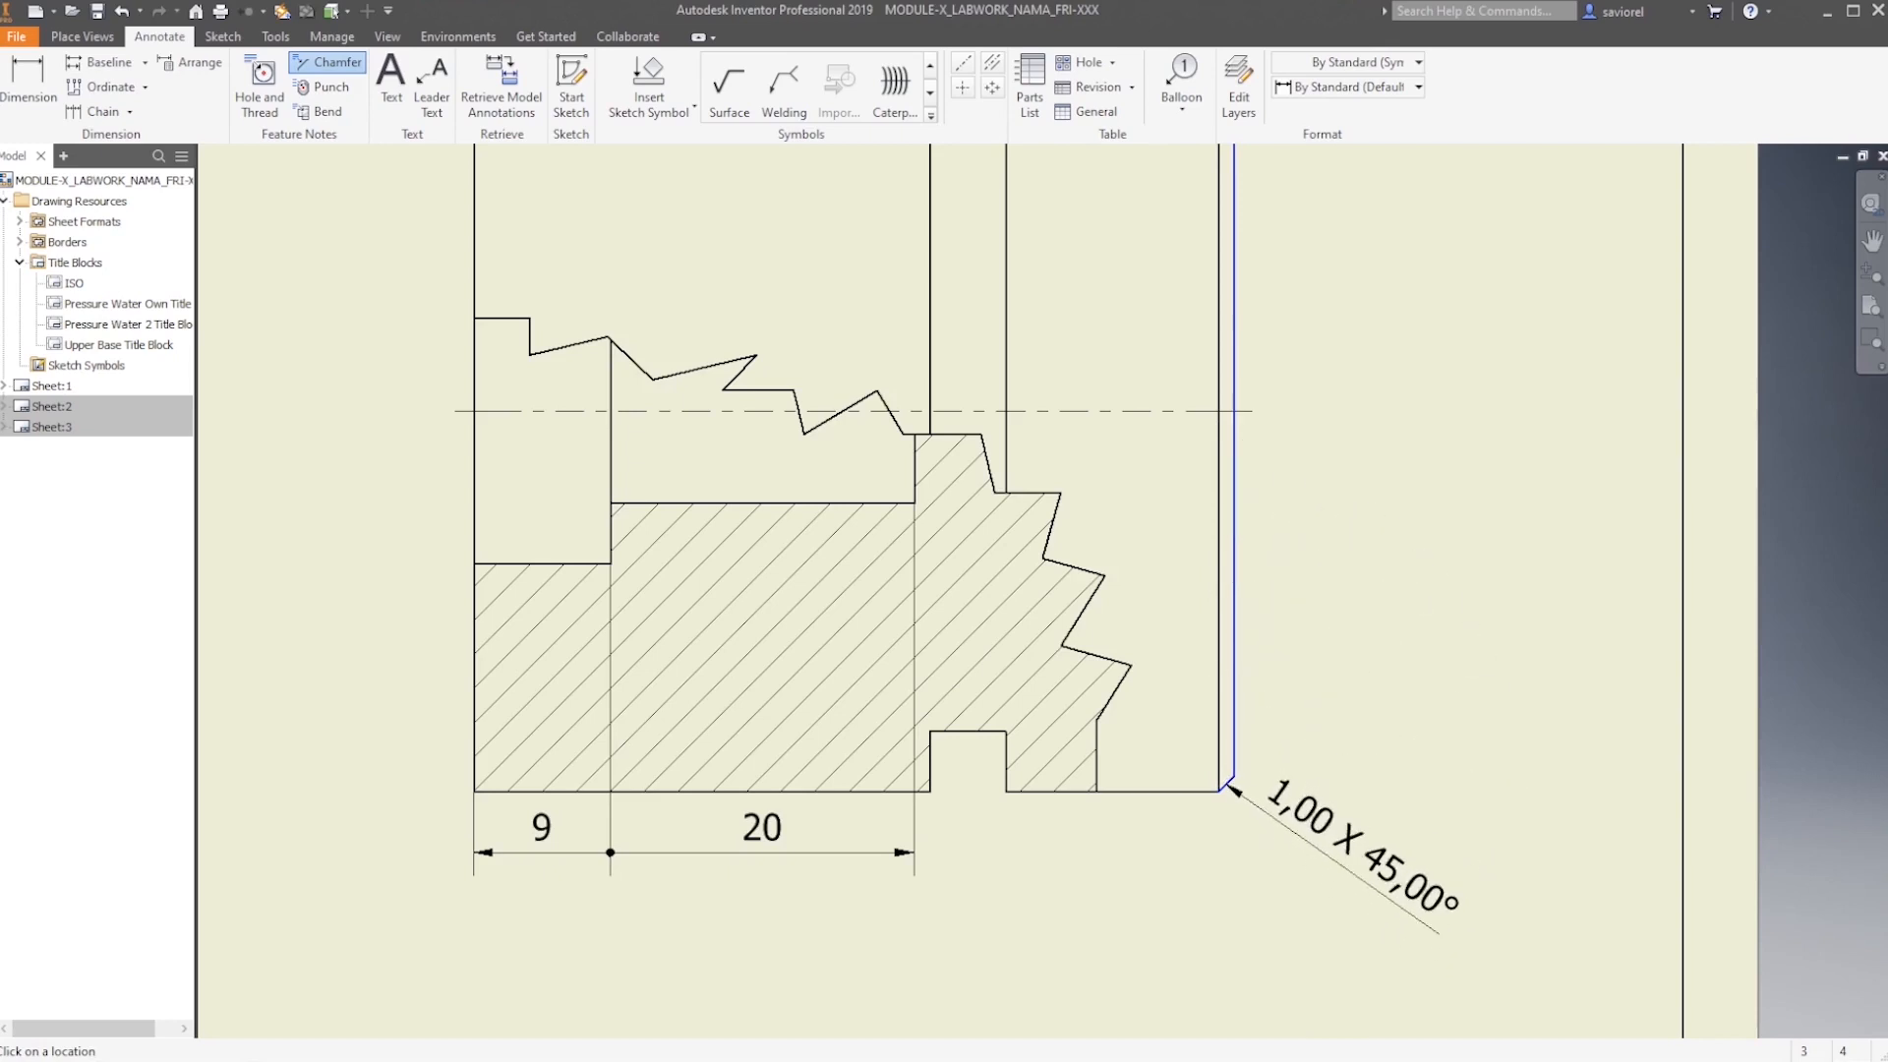
left_click(1439, 933)
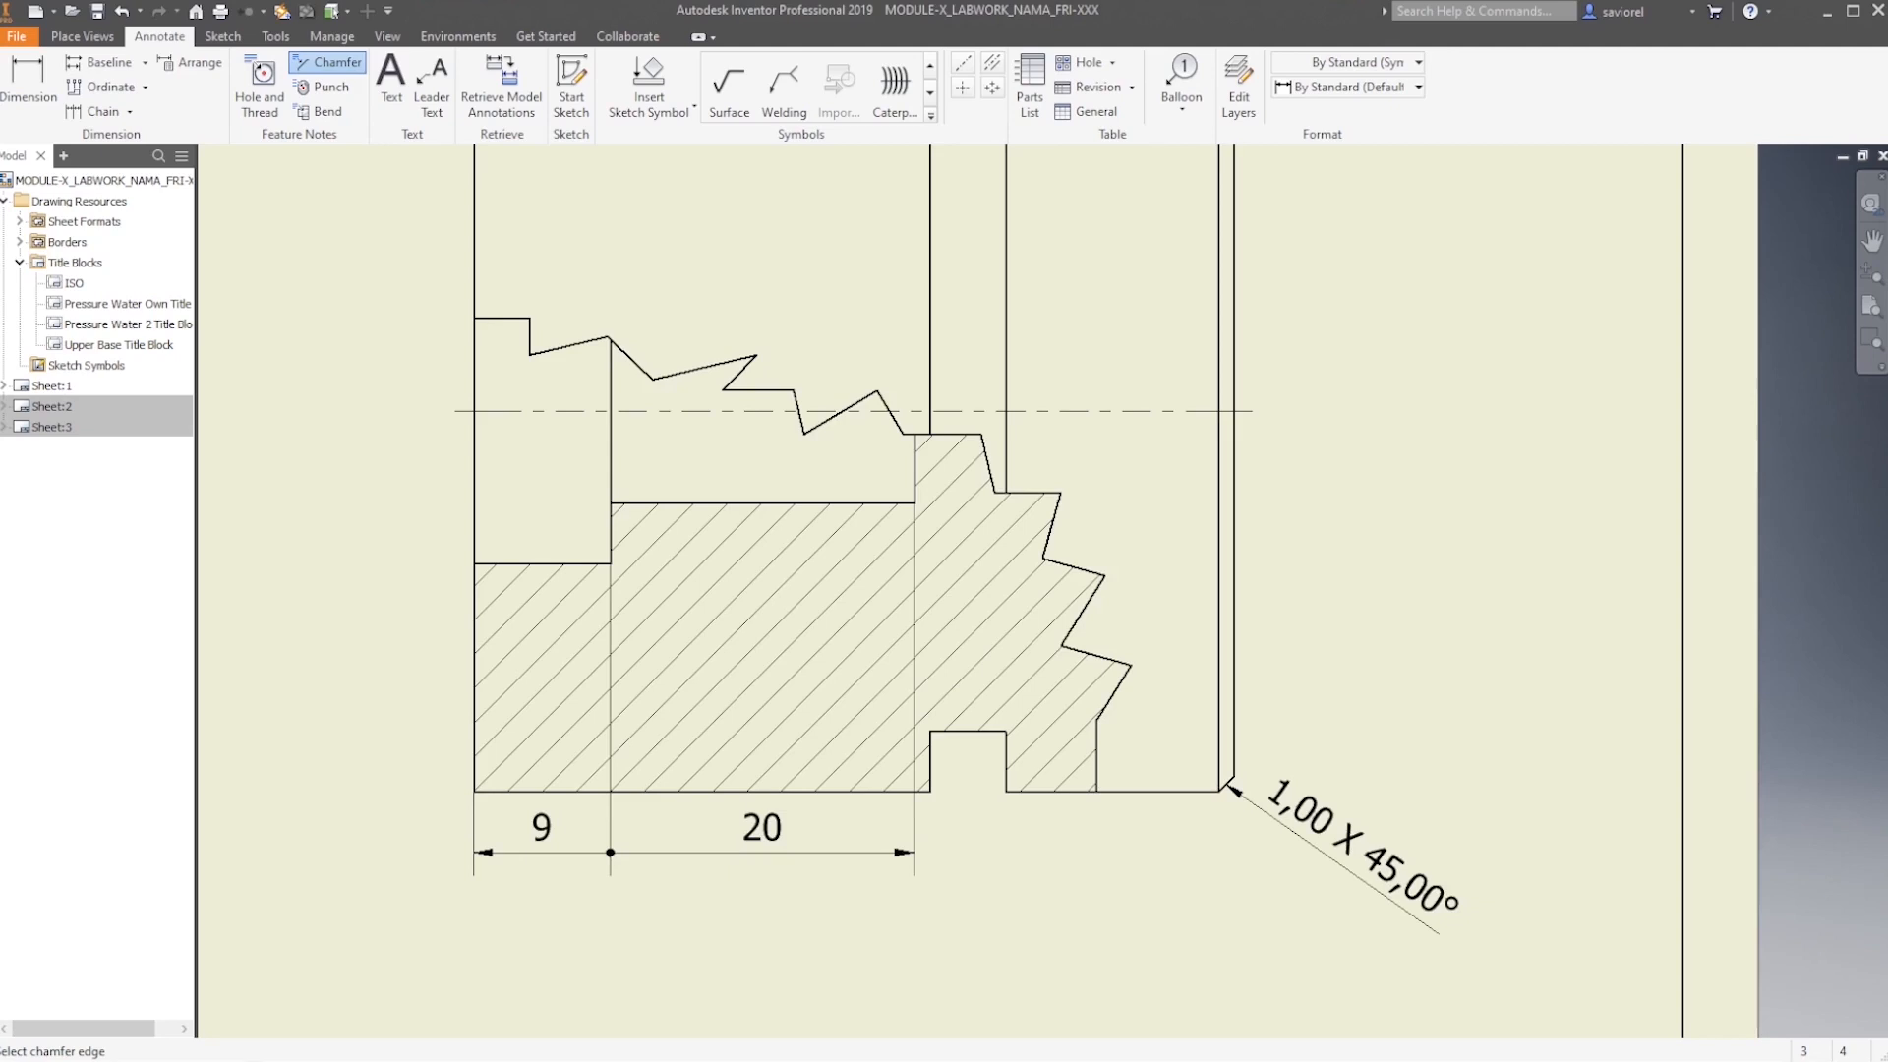
right_click(1160, 845)
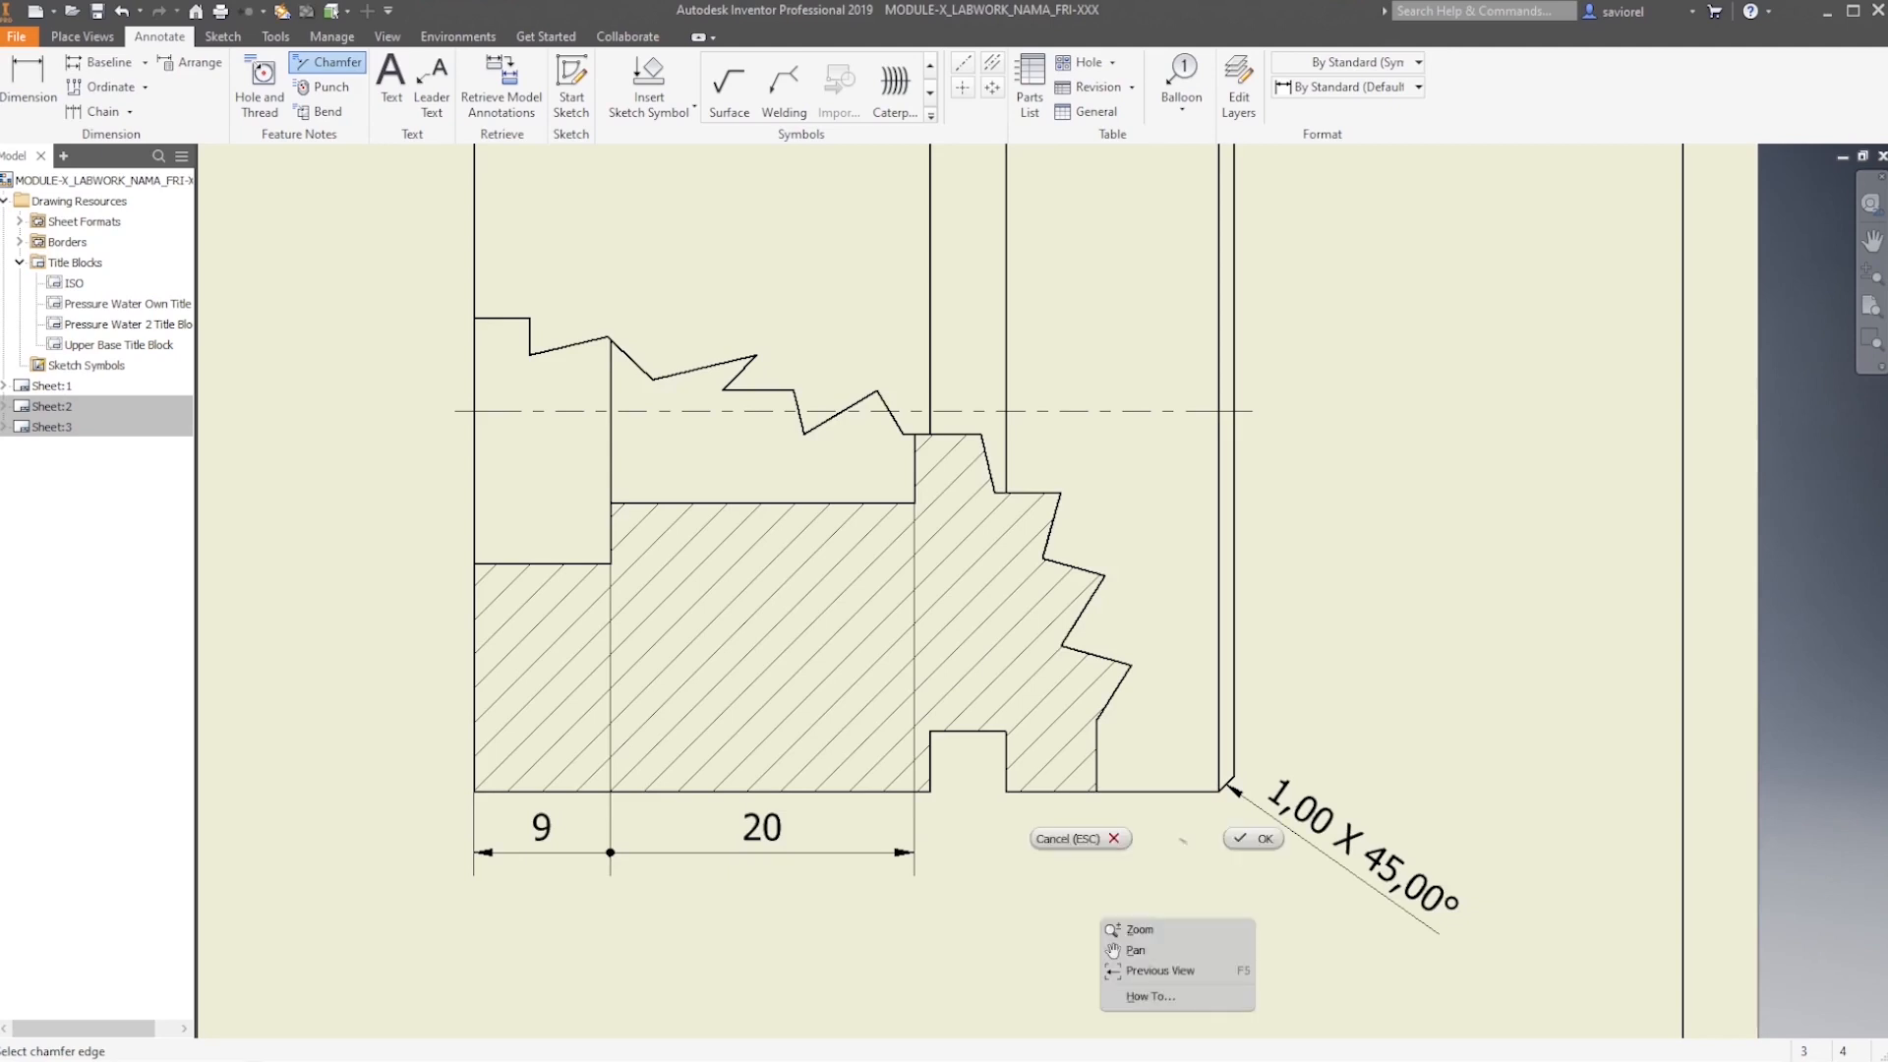
left_click(1237, 831)
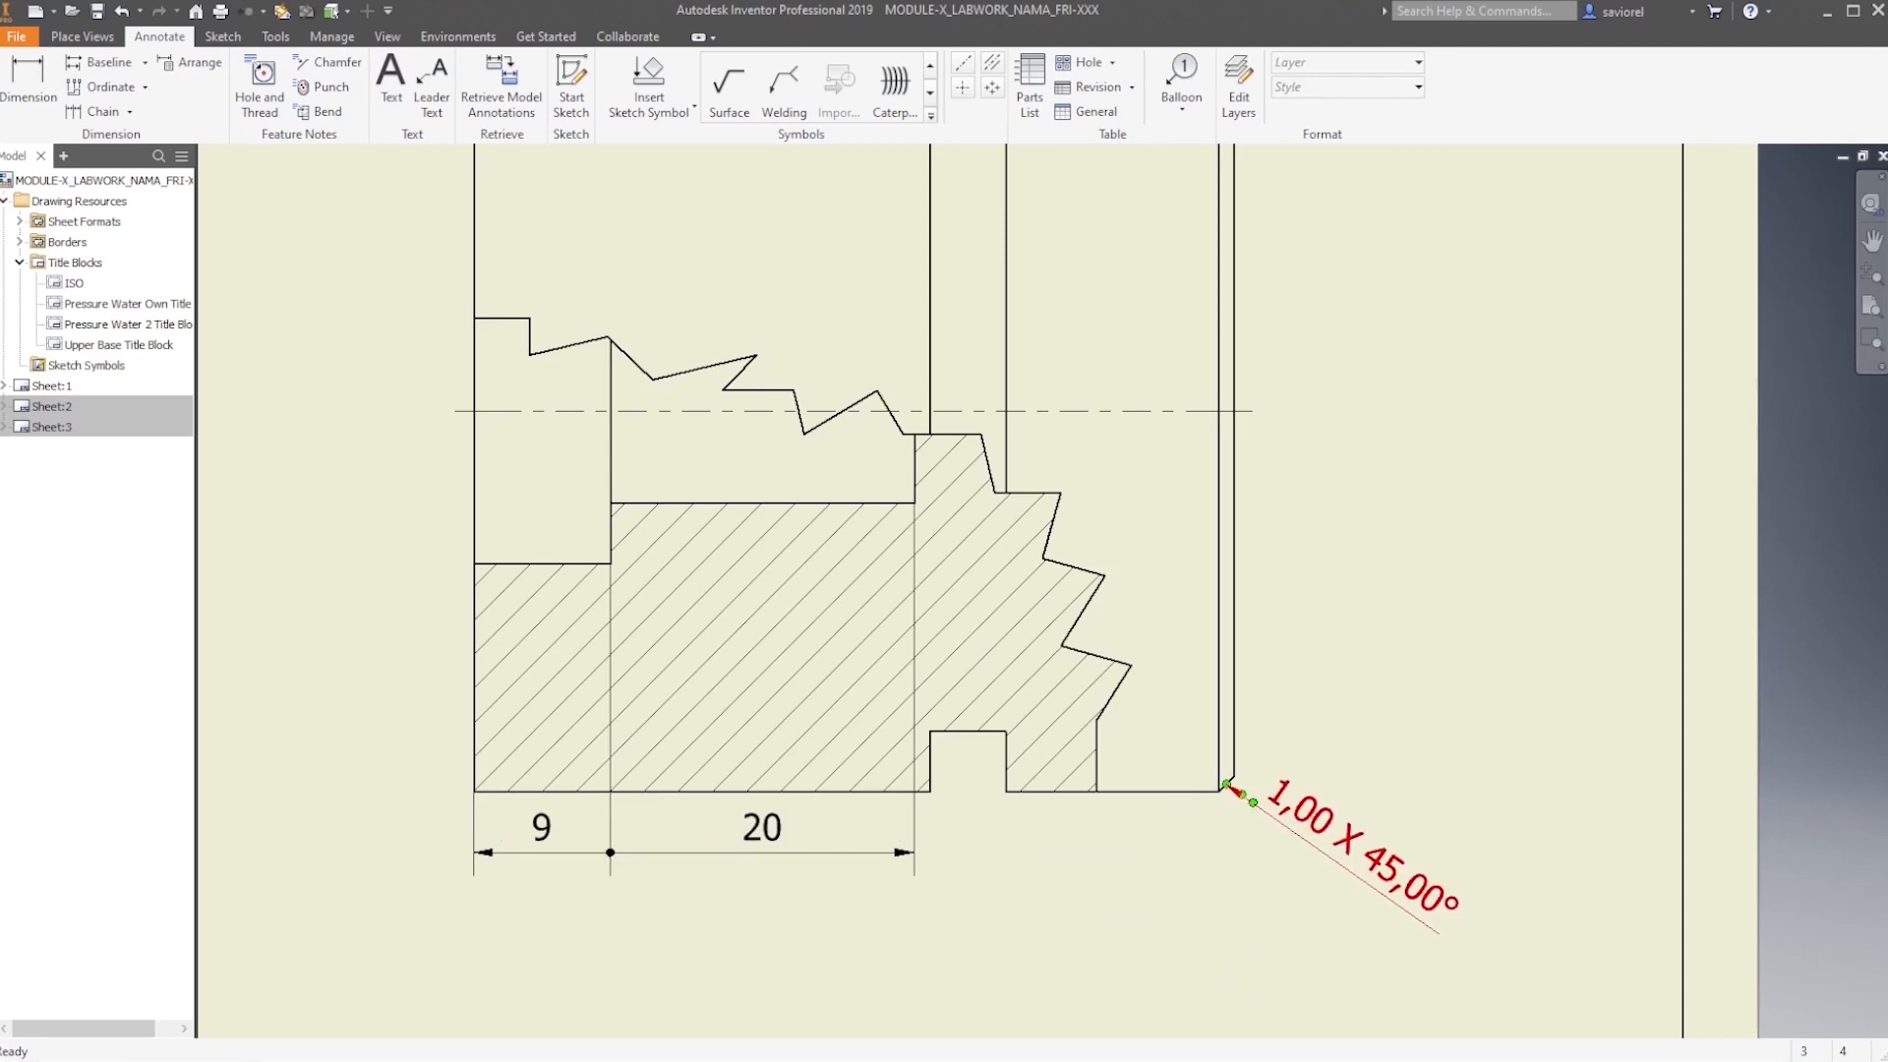
Turn off global precision for the chamfer note and set both distance precisions and the angle precision to 0
double_click(1362, 848)
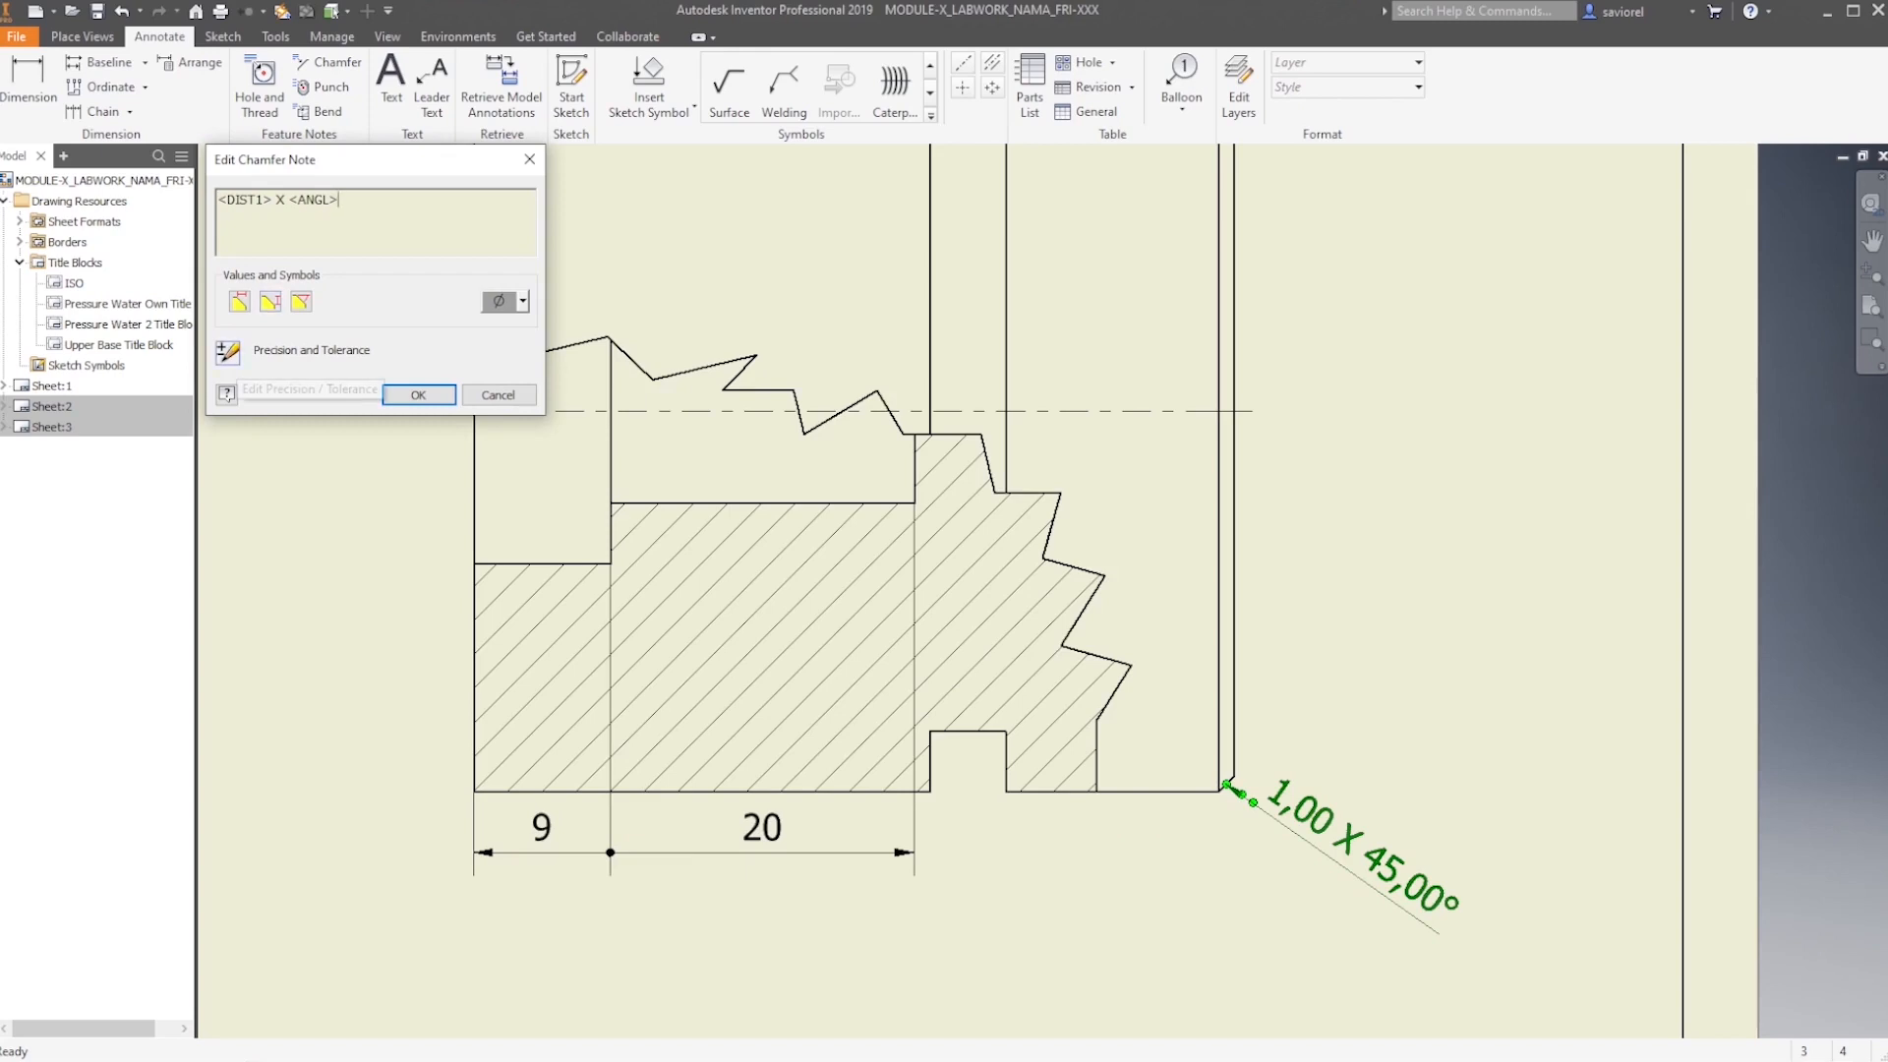
left_click(228, 351)
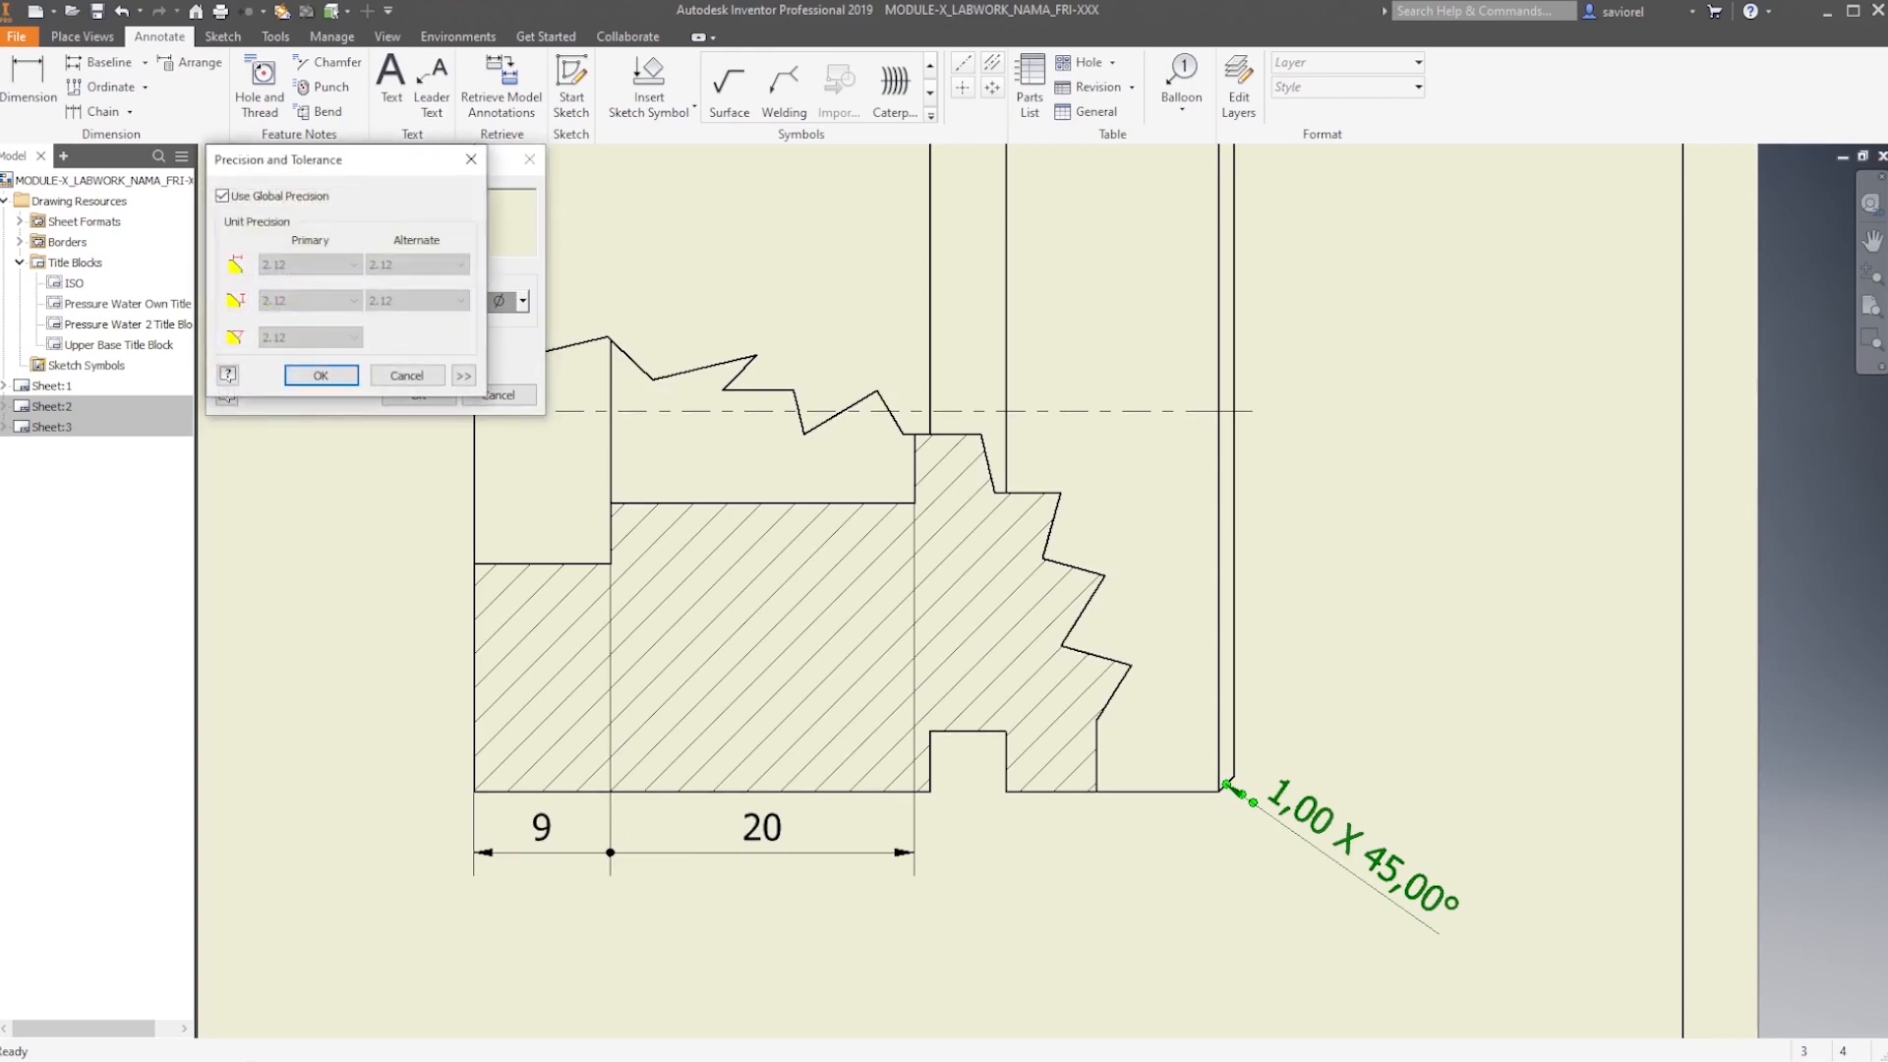
left_click(222, 196)
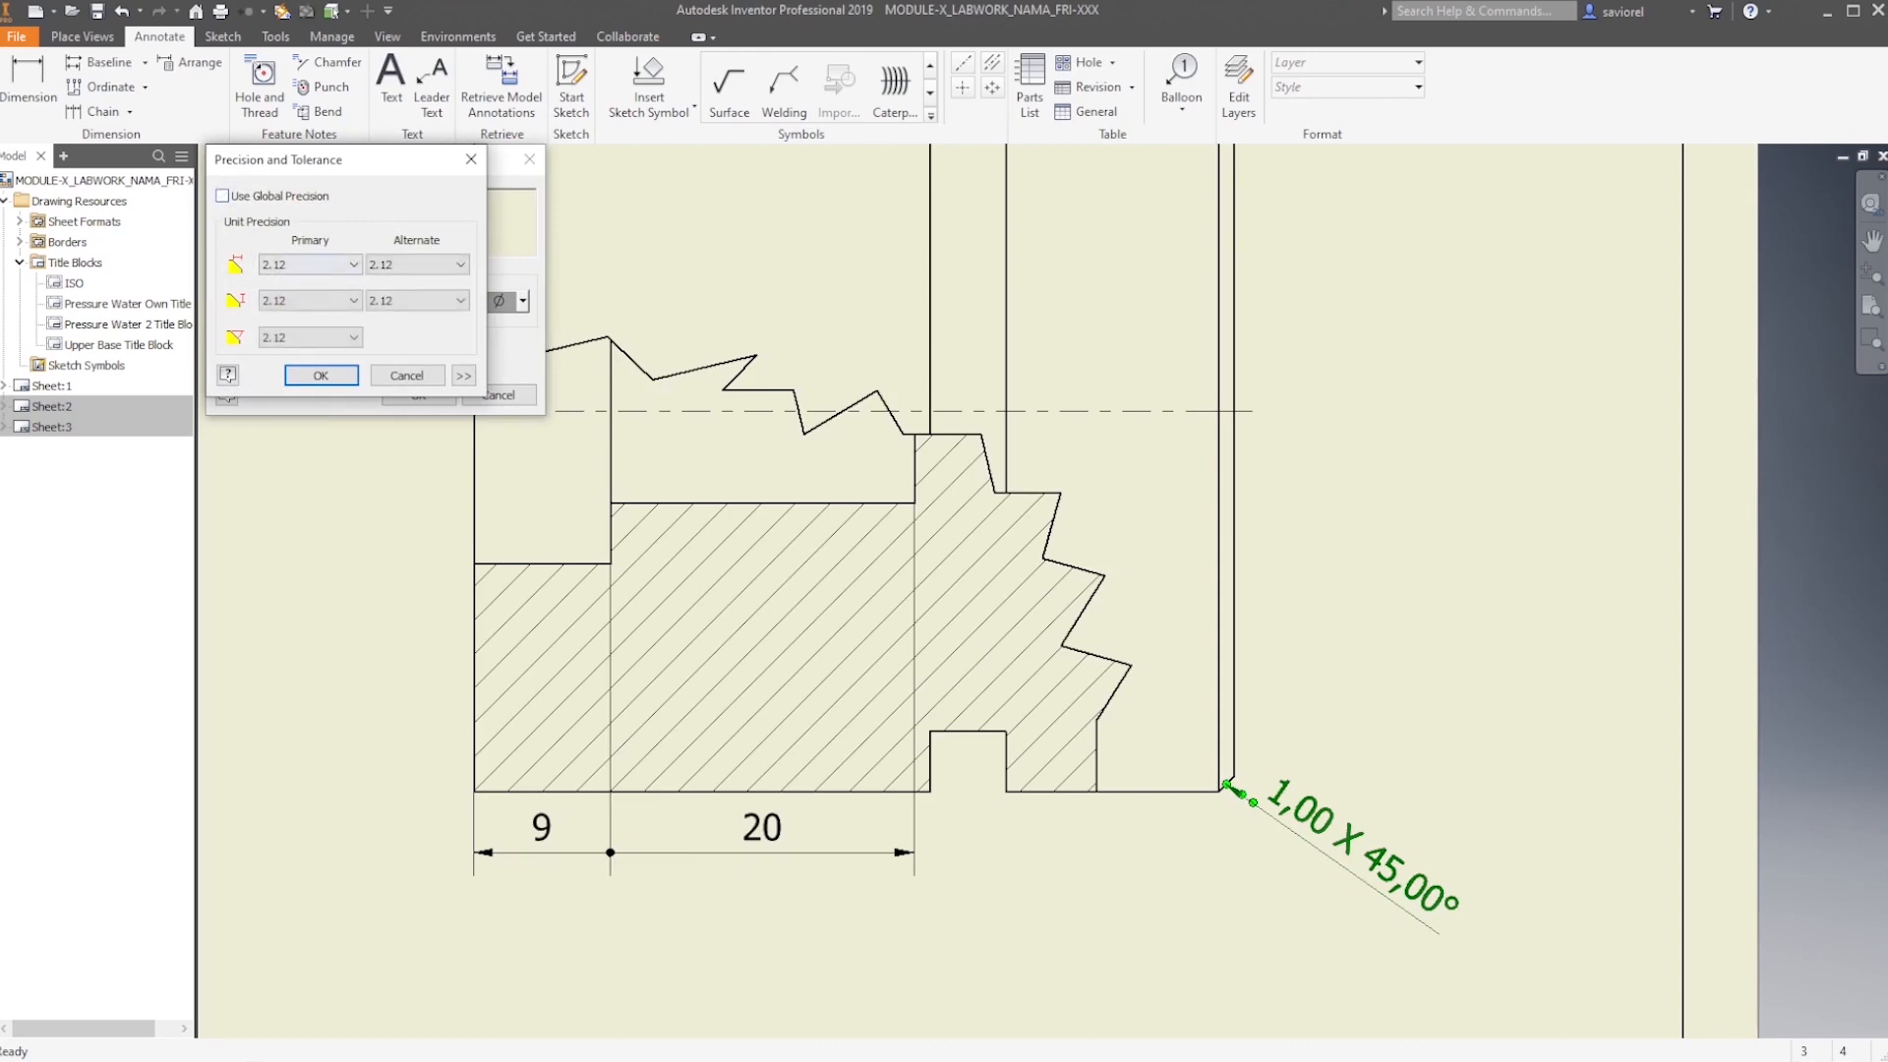
left_click(310, 265)
left_click(285, 283)
left_click(309, 299)
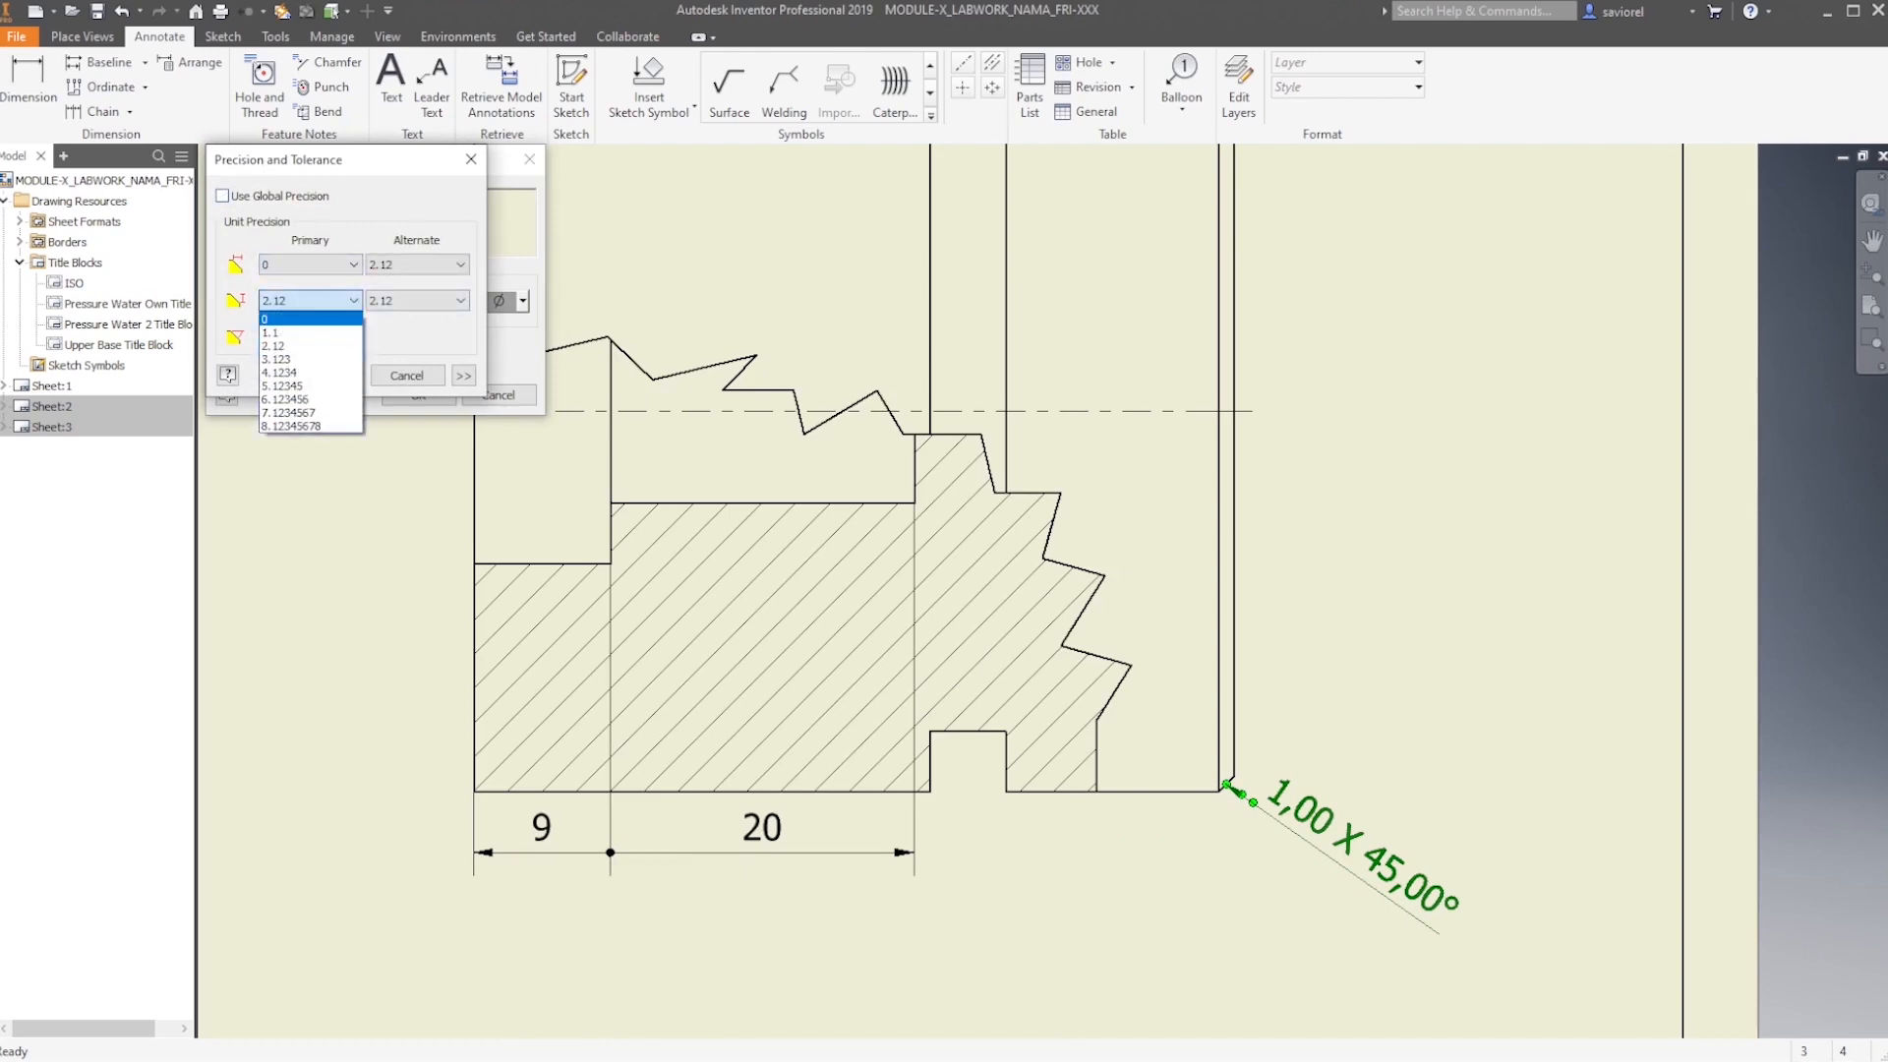
left_click(285, 318)
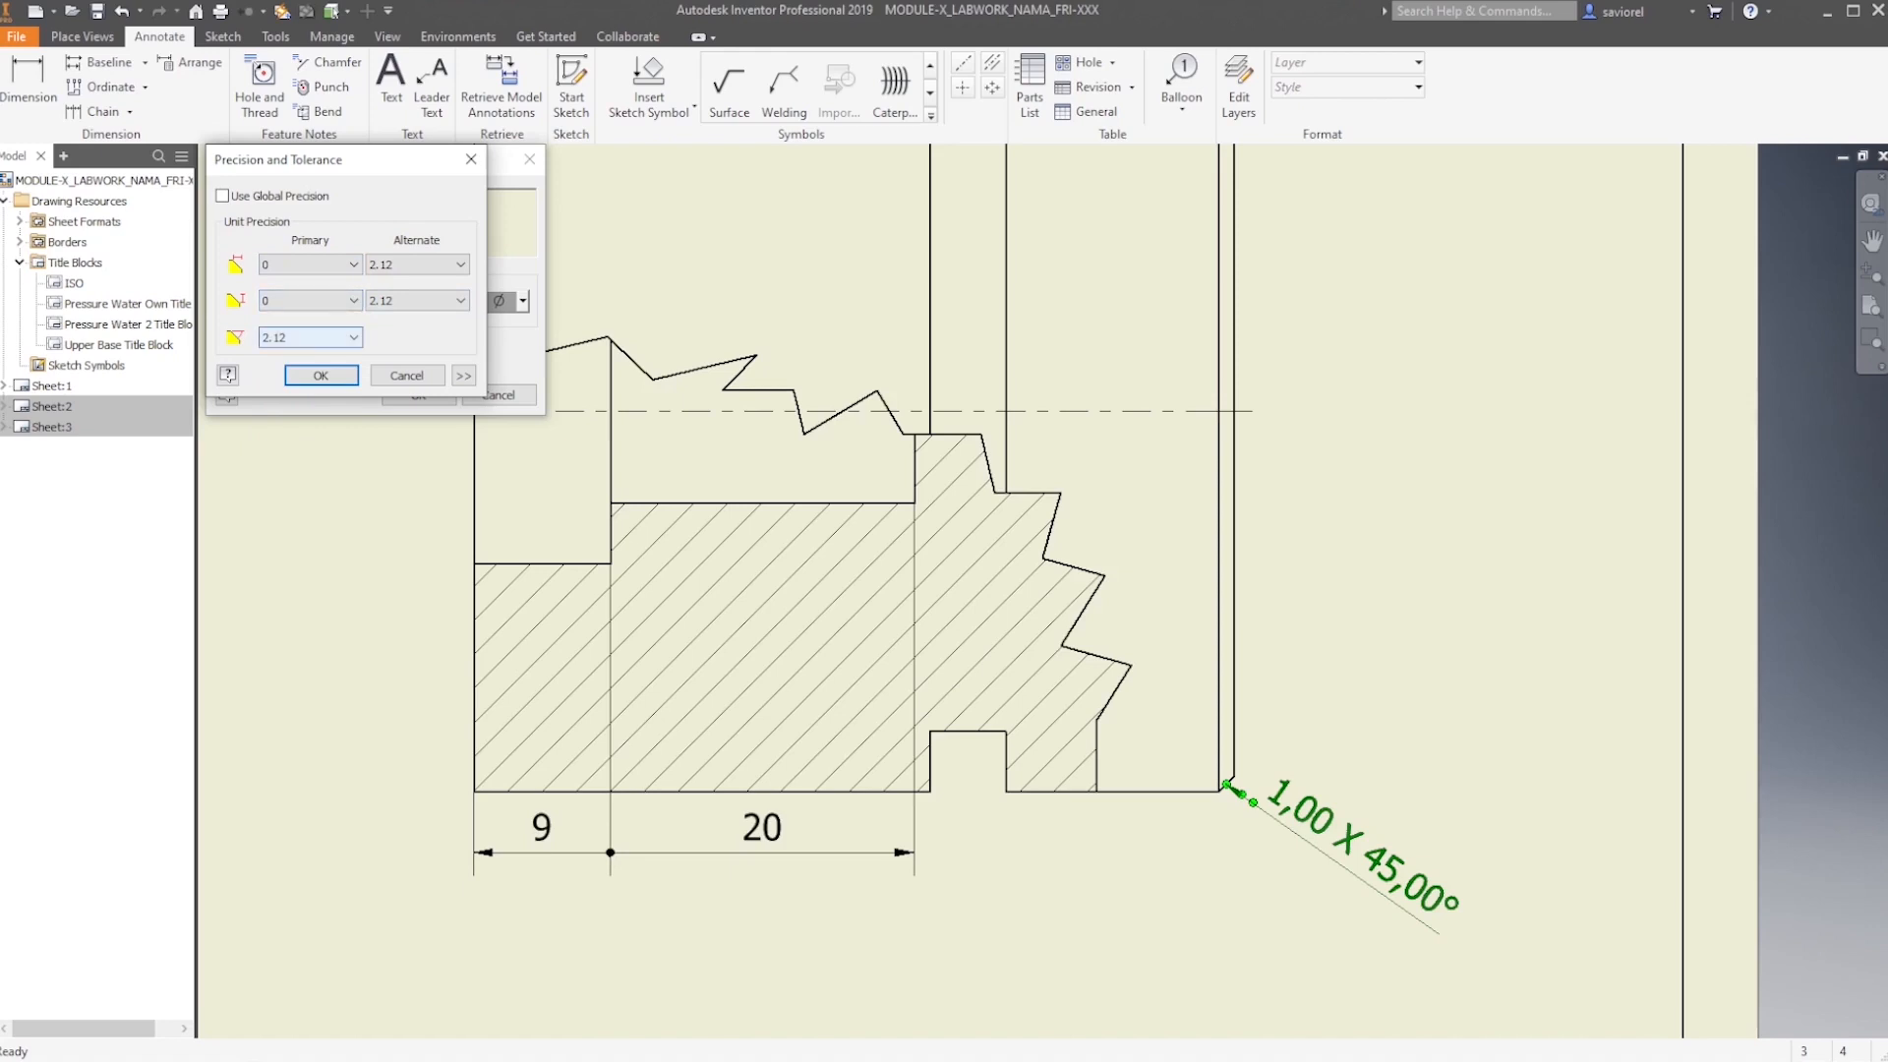
left_click(309, 338)
left_click(286, 356)
left_click(321, 375)
left_click(418, 395)
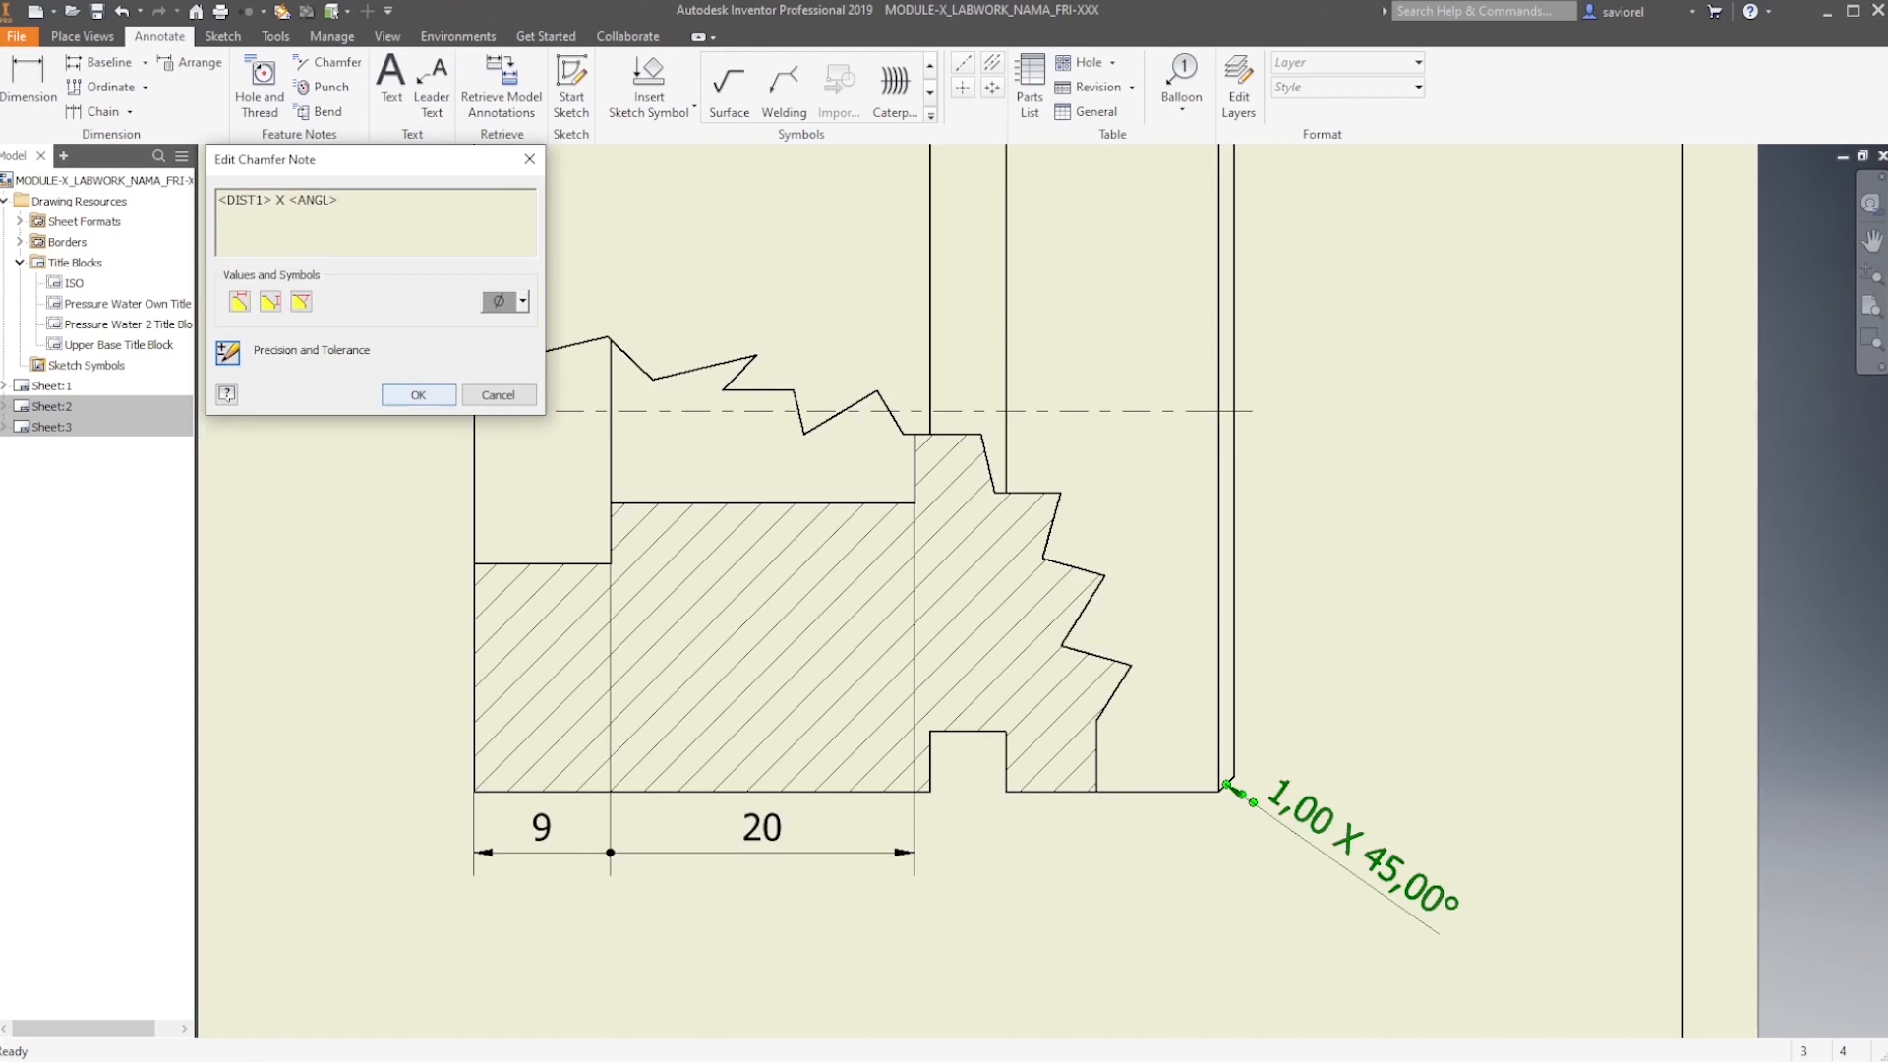
key("Escape")
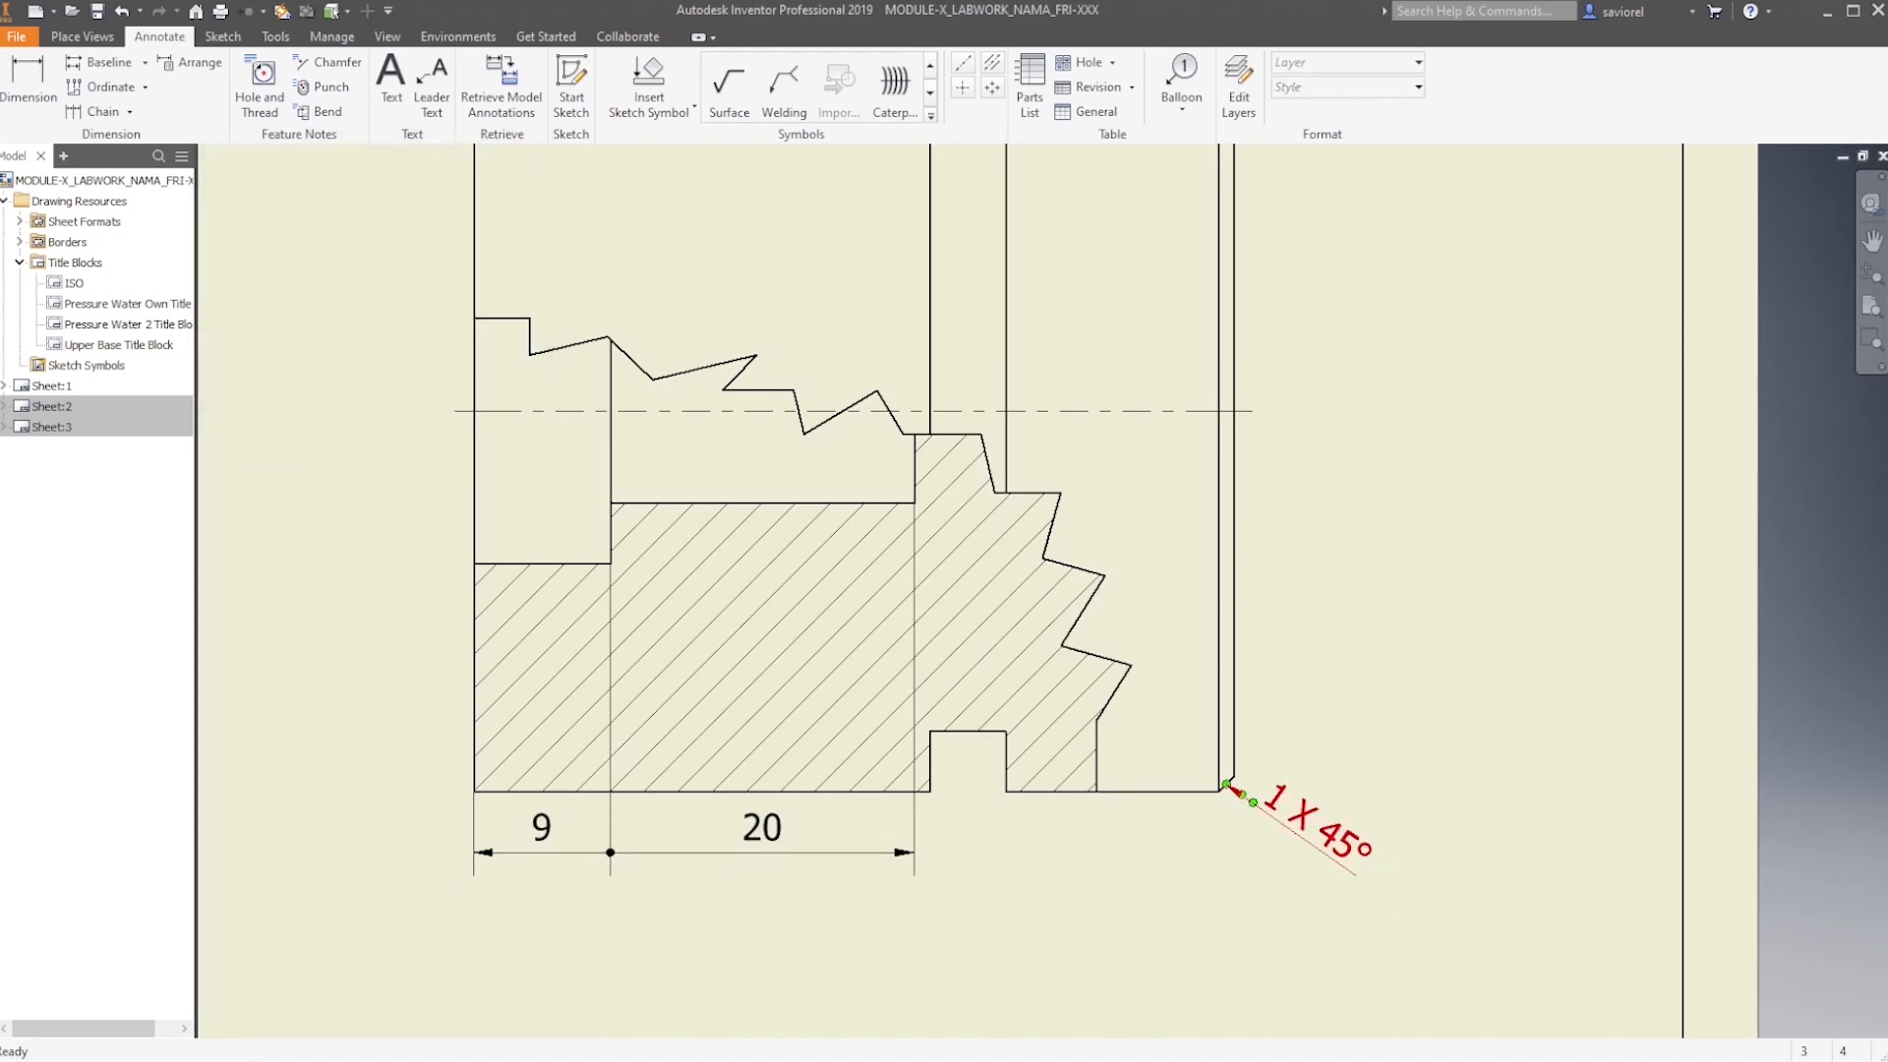
Undo the chamfer note changes and the deletion of the side view's 1 x 45° linear dimension
key("ctrl+z")
key("ctrl+z")
mouse_move(1124, 548)
middle_mouse_down()
mouse_move(1247, 662)
mouse_move(1201, 733)
middle_mouse_up()
scroll(1246, 661, "down", 3)
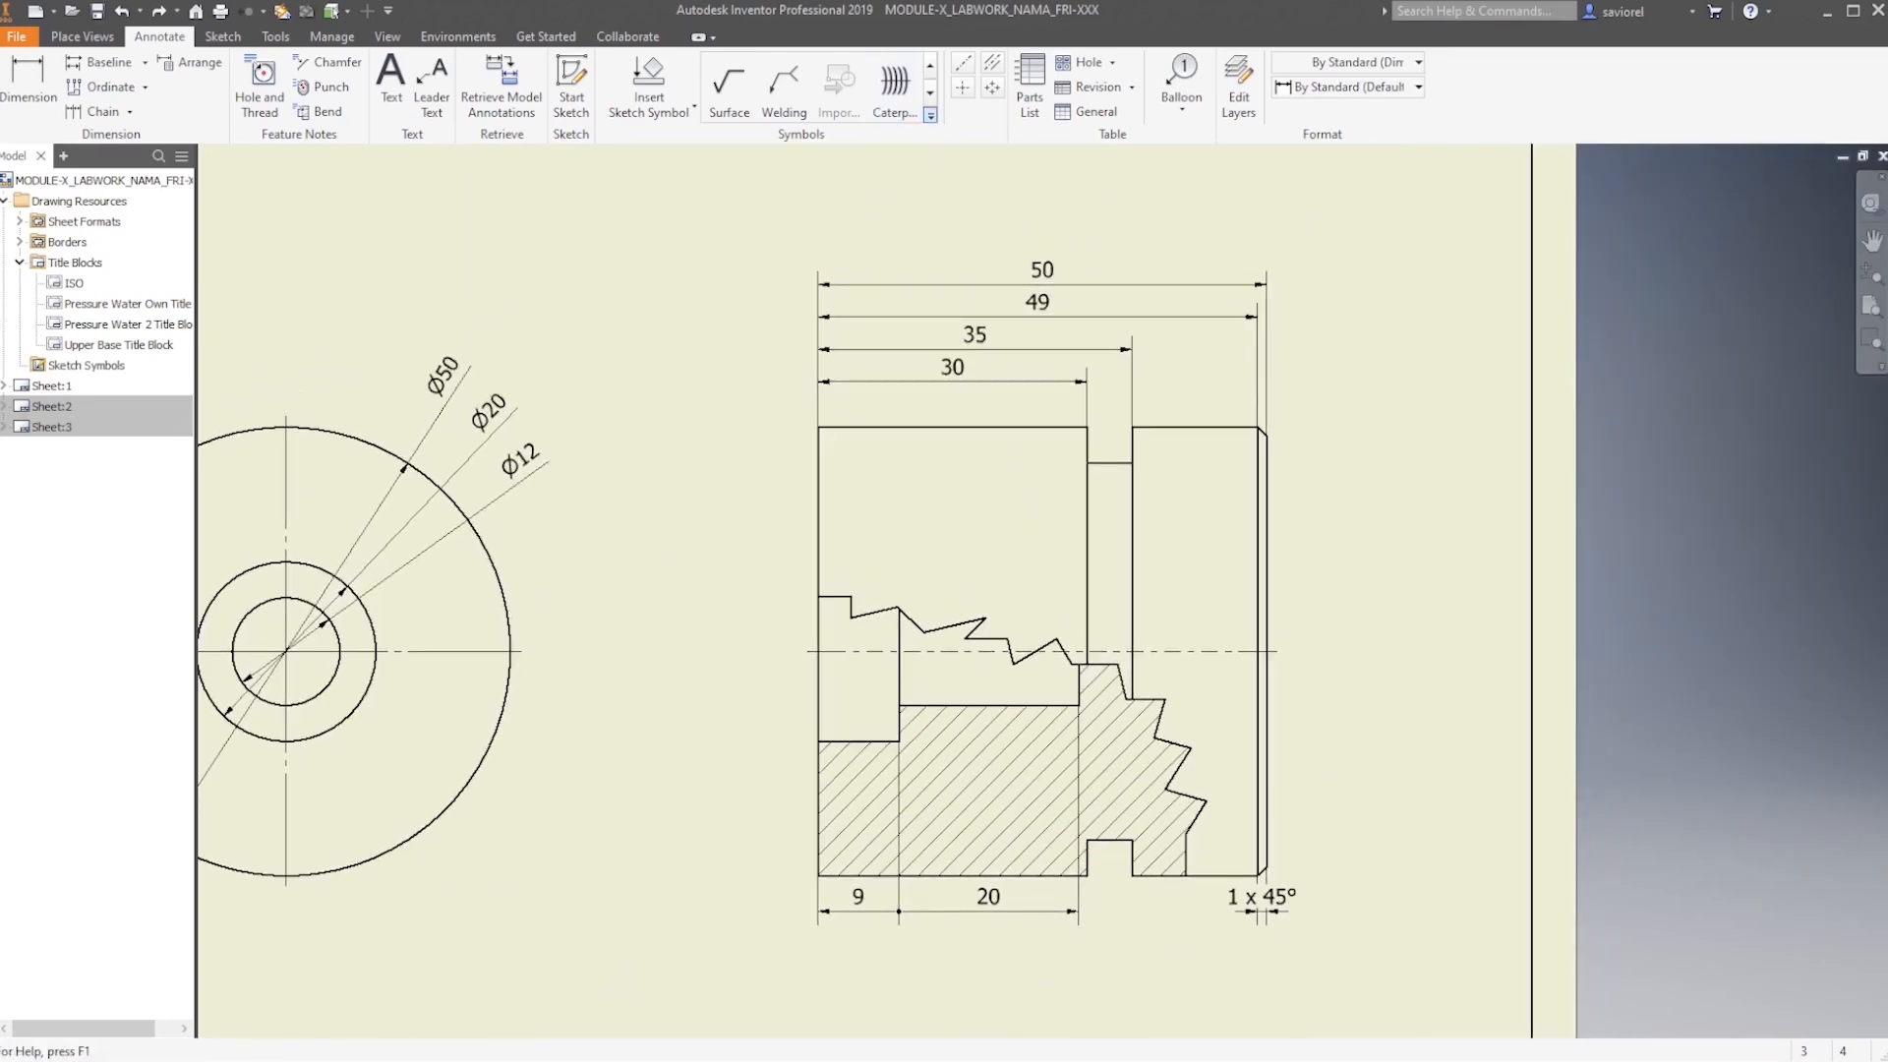
Place a feature control frame on the left end of the side view's centerline, with its leader running up and outward
left_click(931, 115)
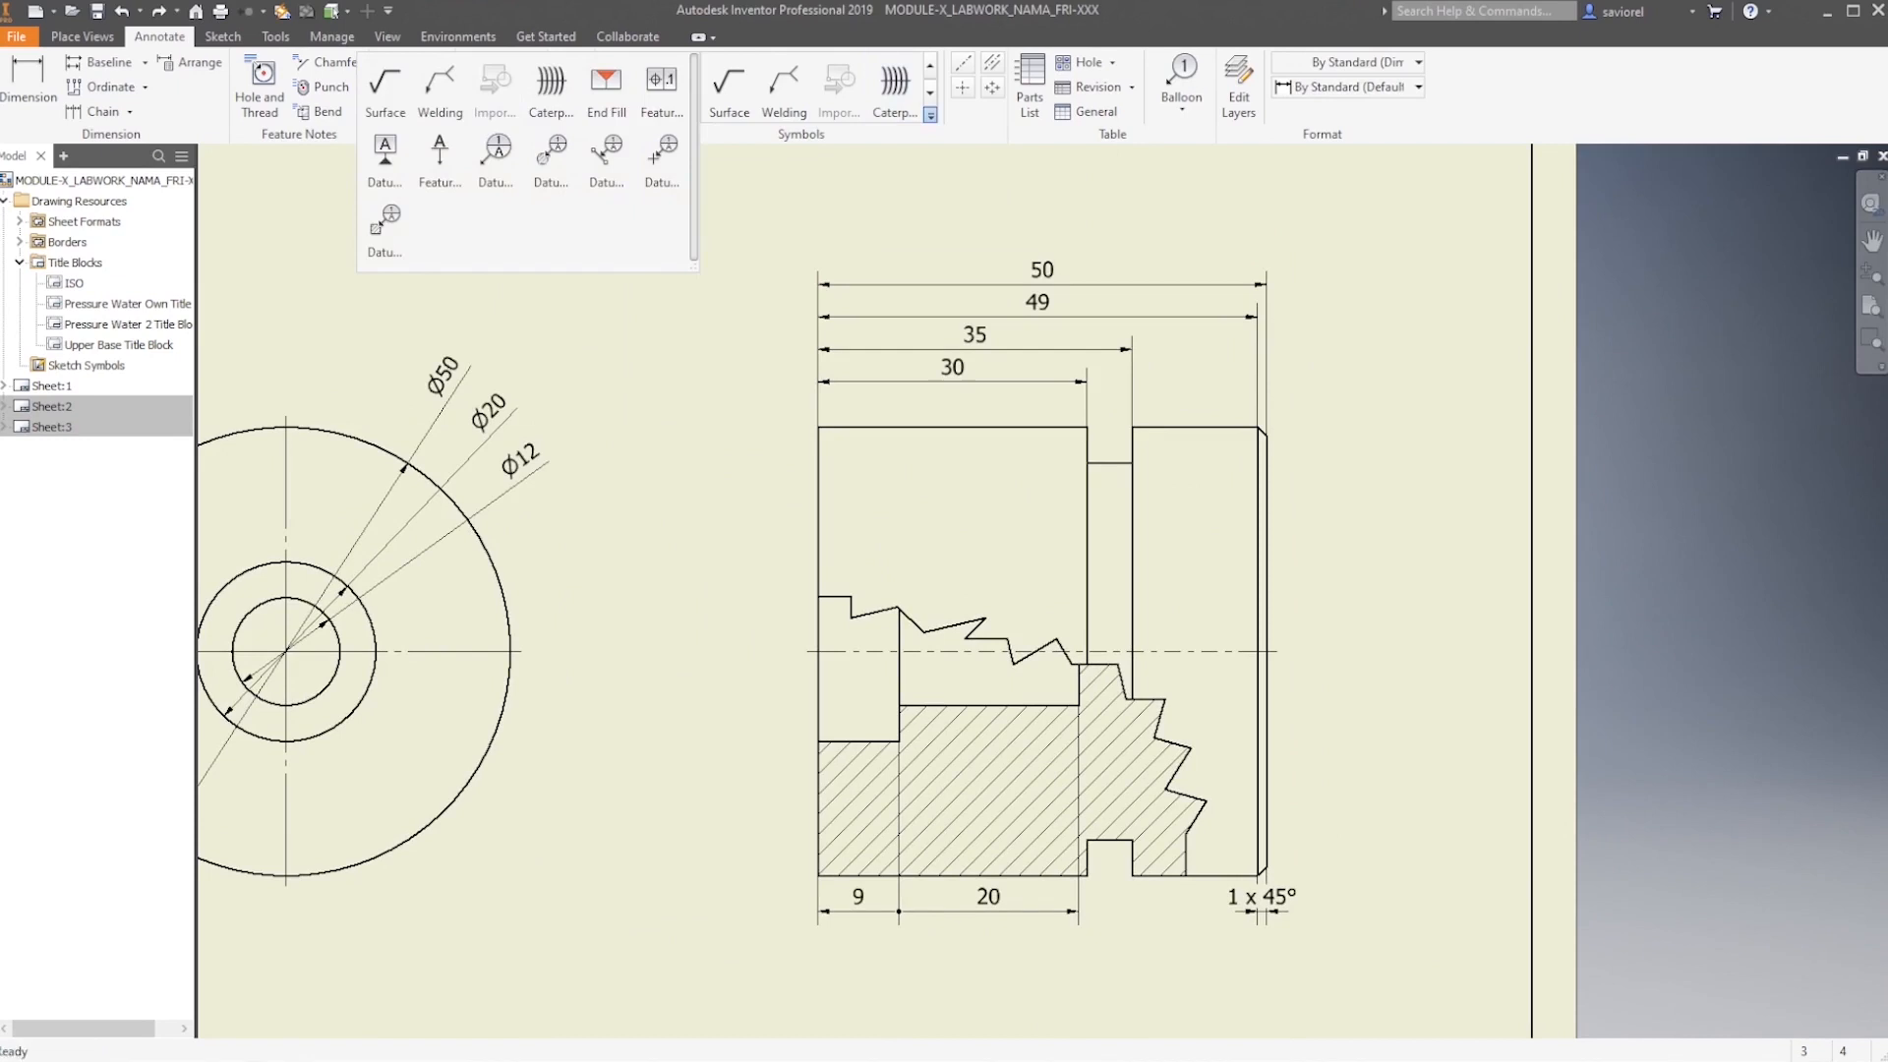
key("Escape")
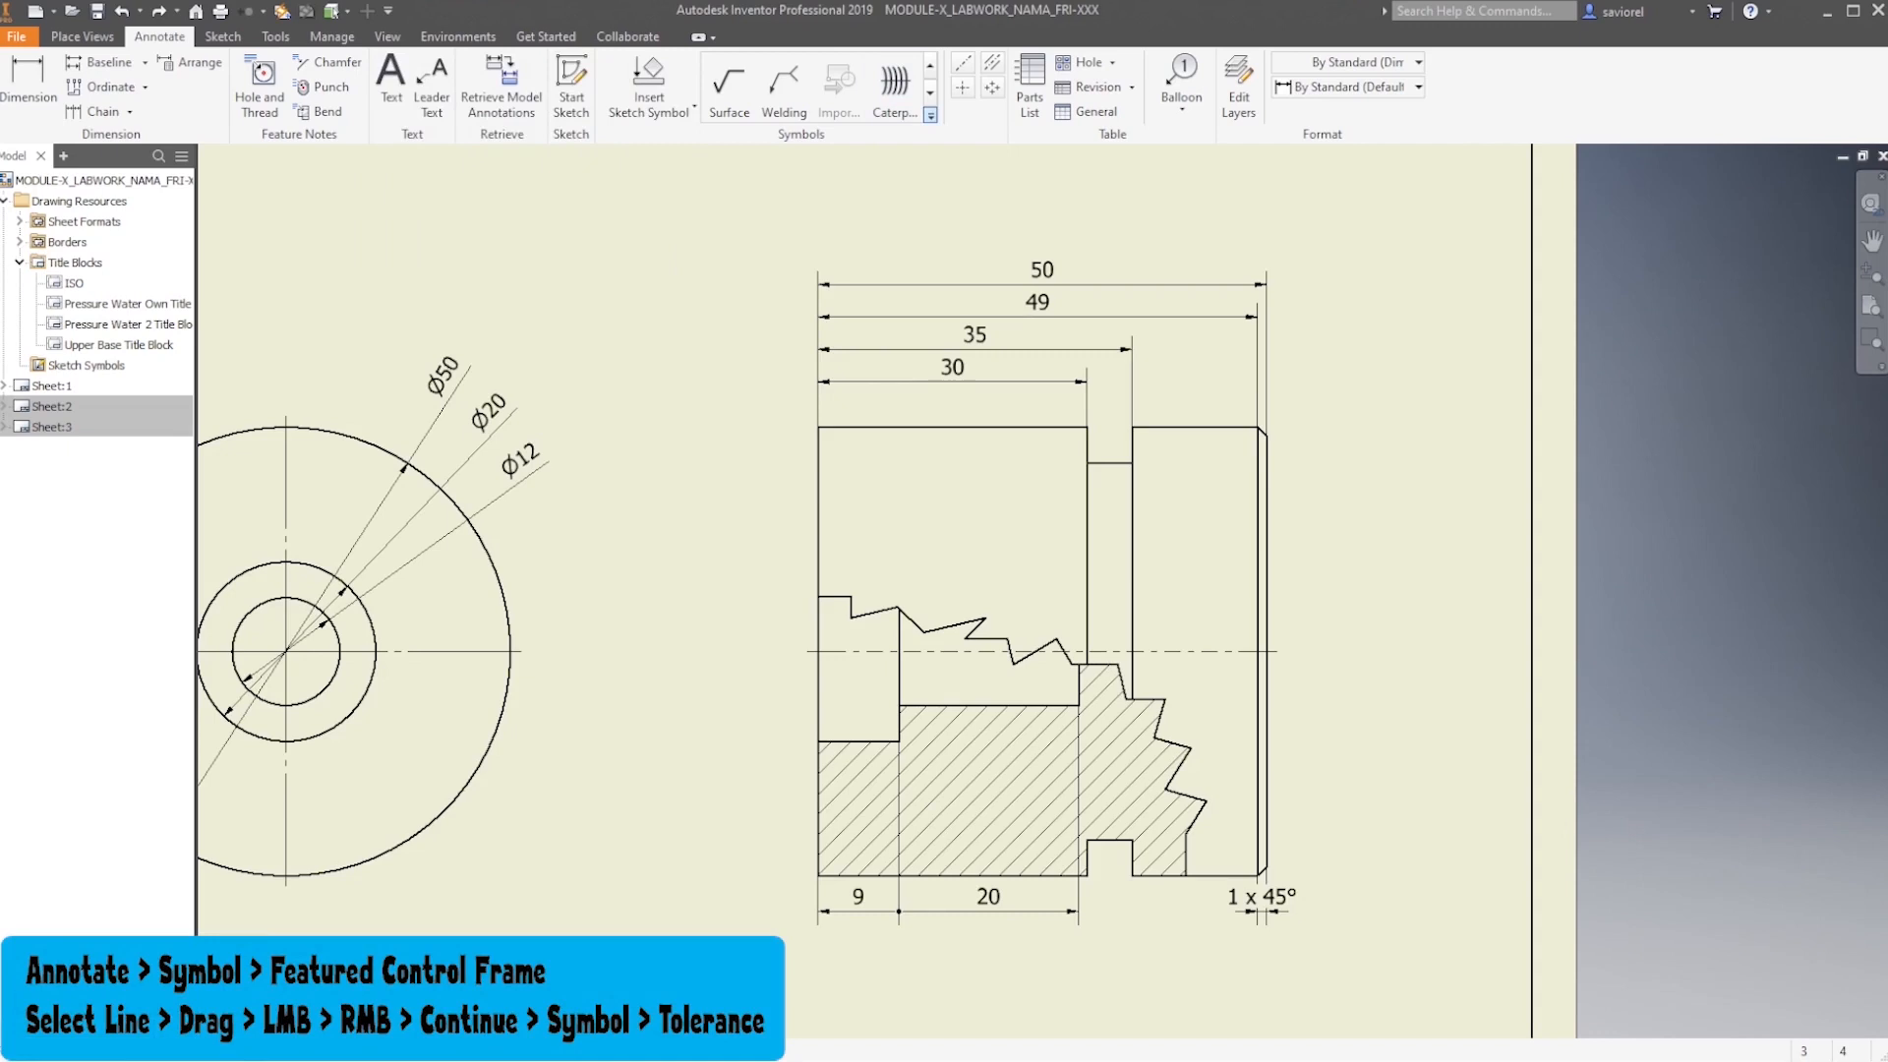
left_click(930, 114)
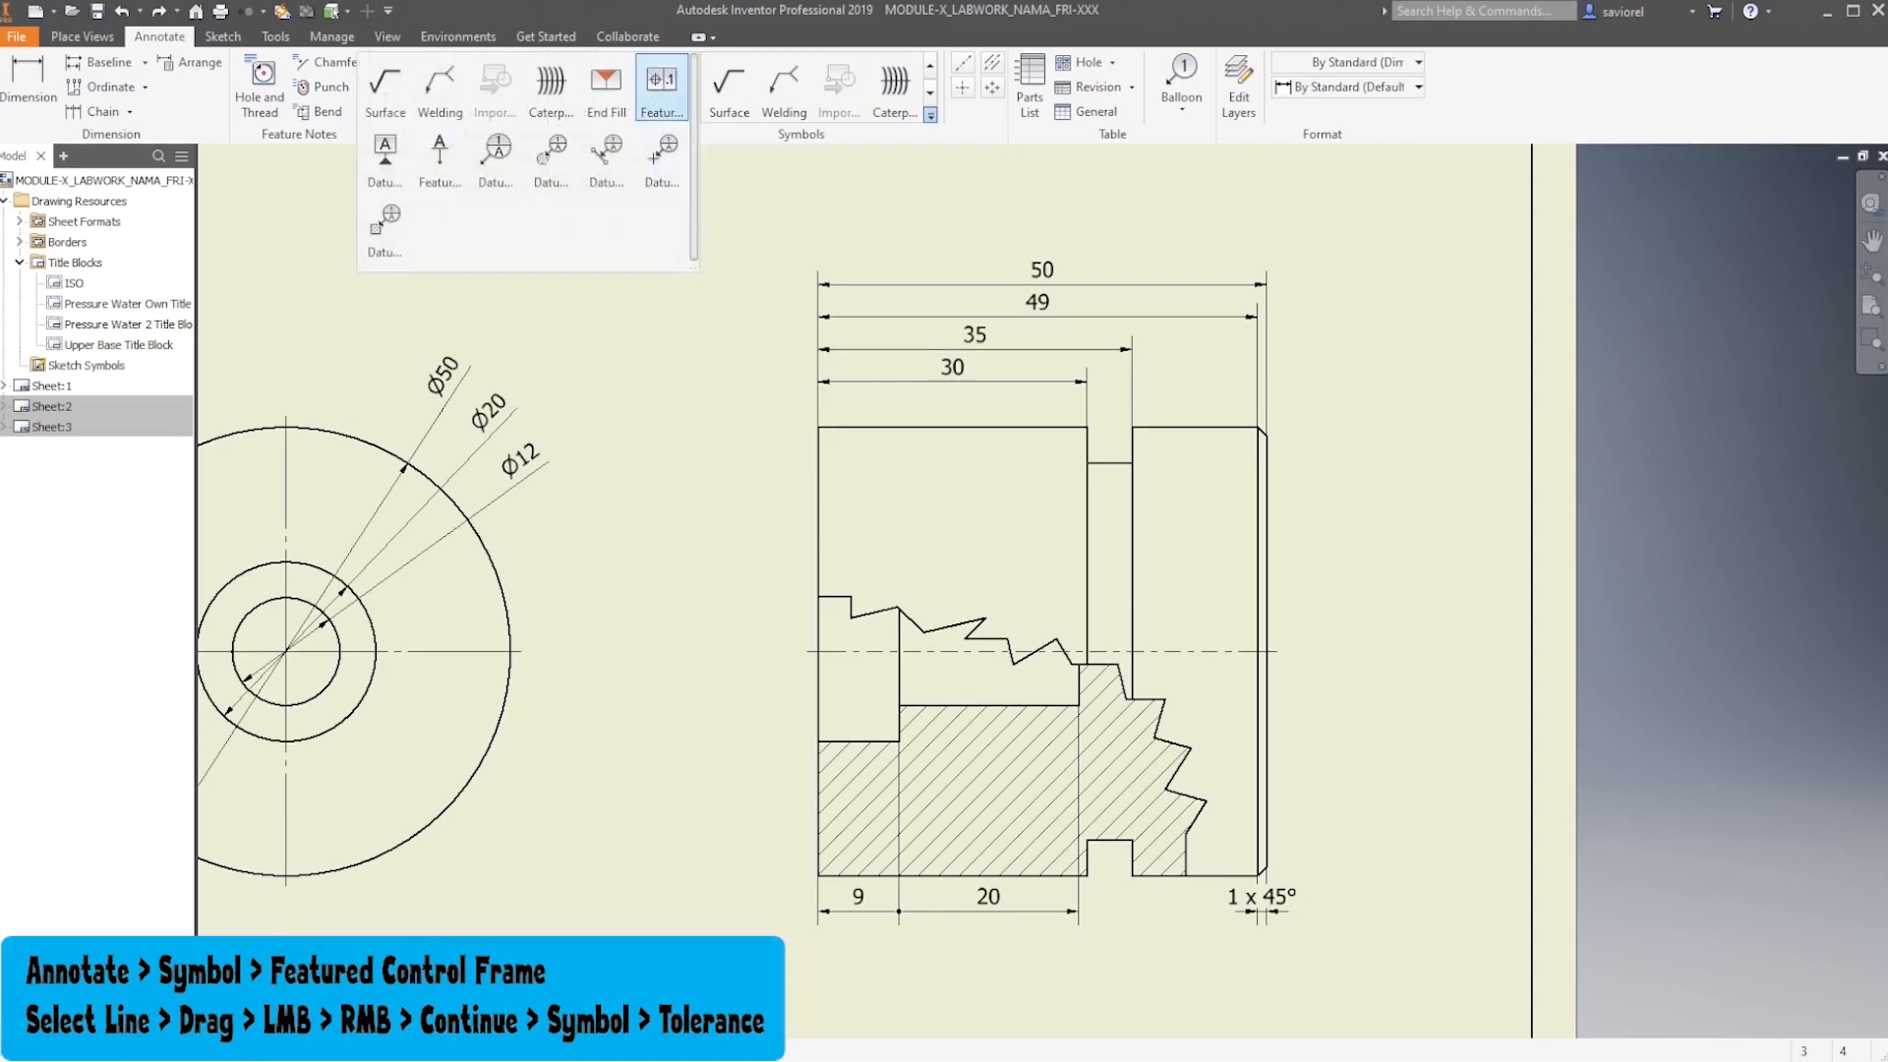
left_click(661, 84)
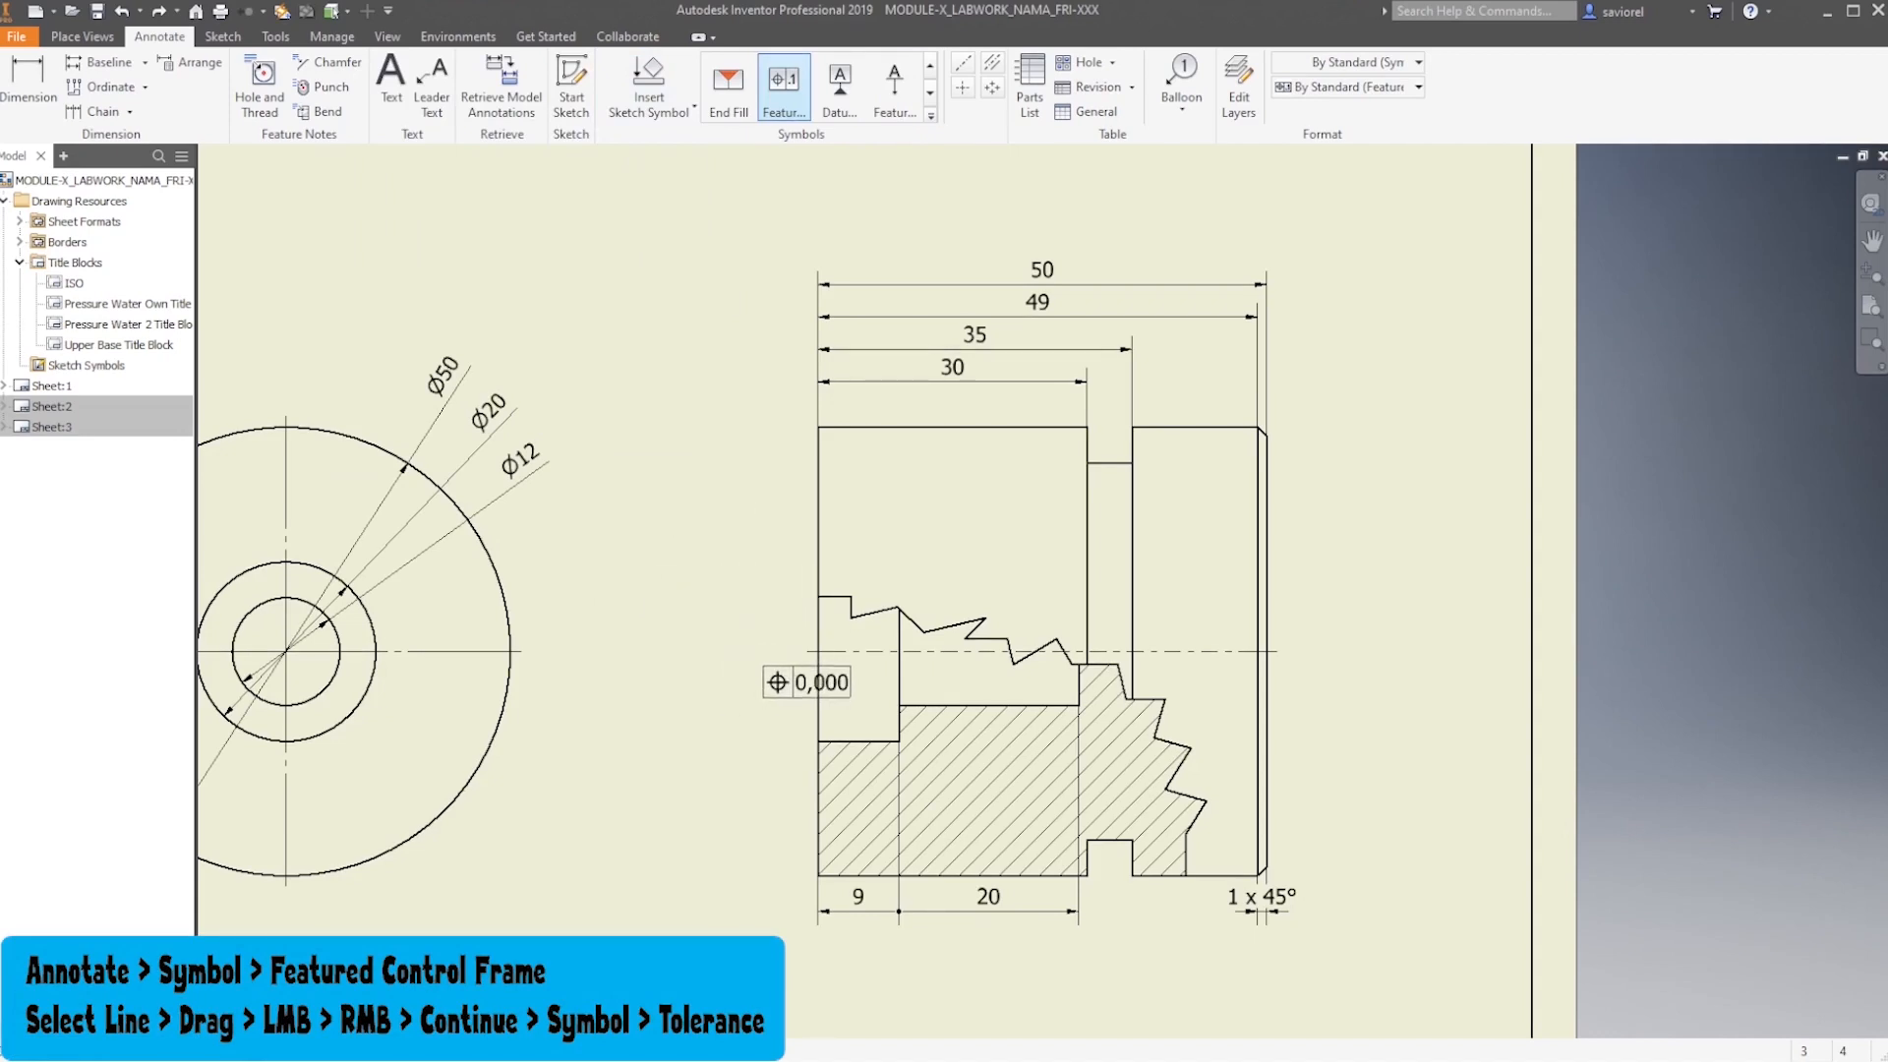
scroll(814, 664, "down", 3)
scroll(814, 663, "down", 4)
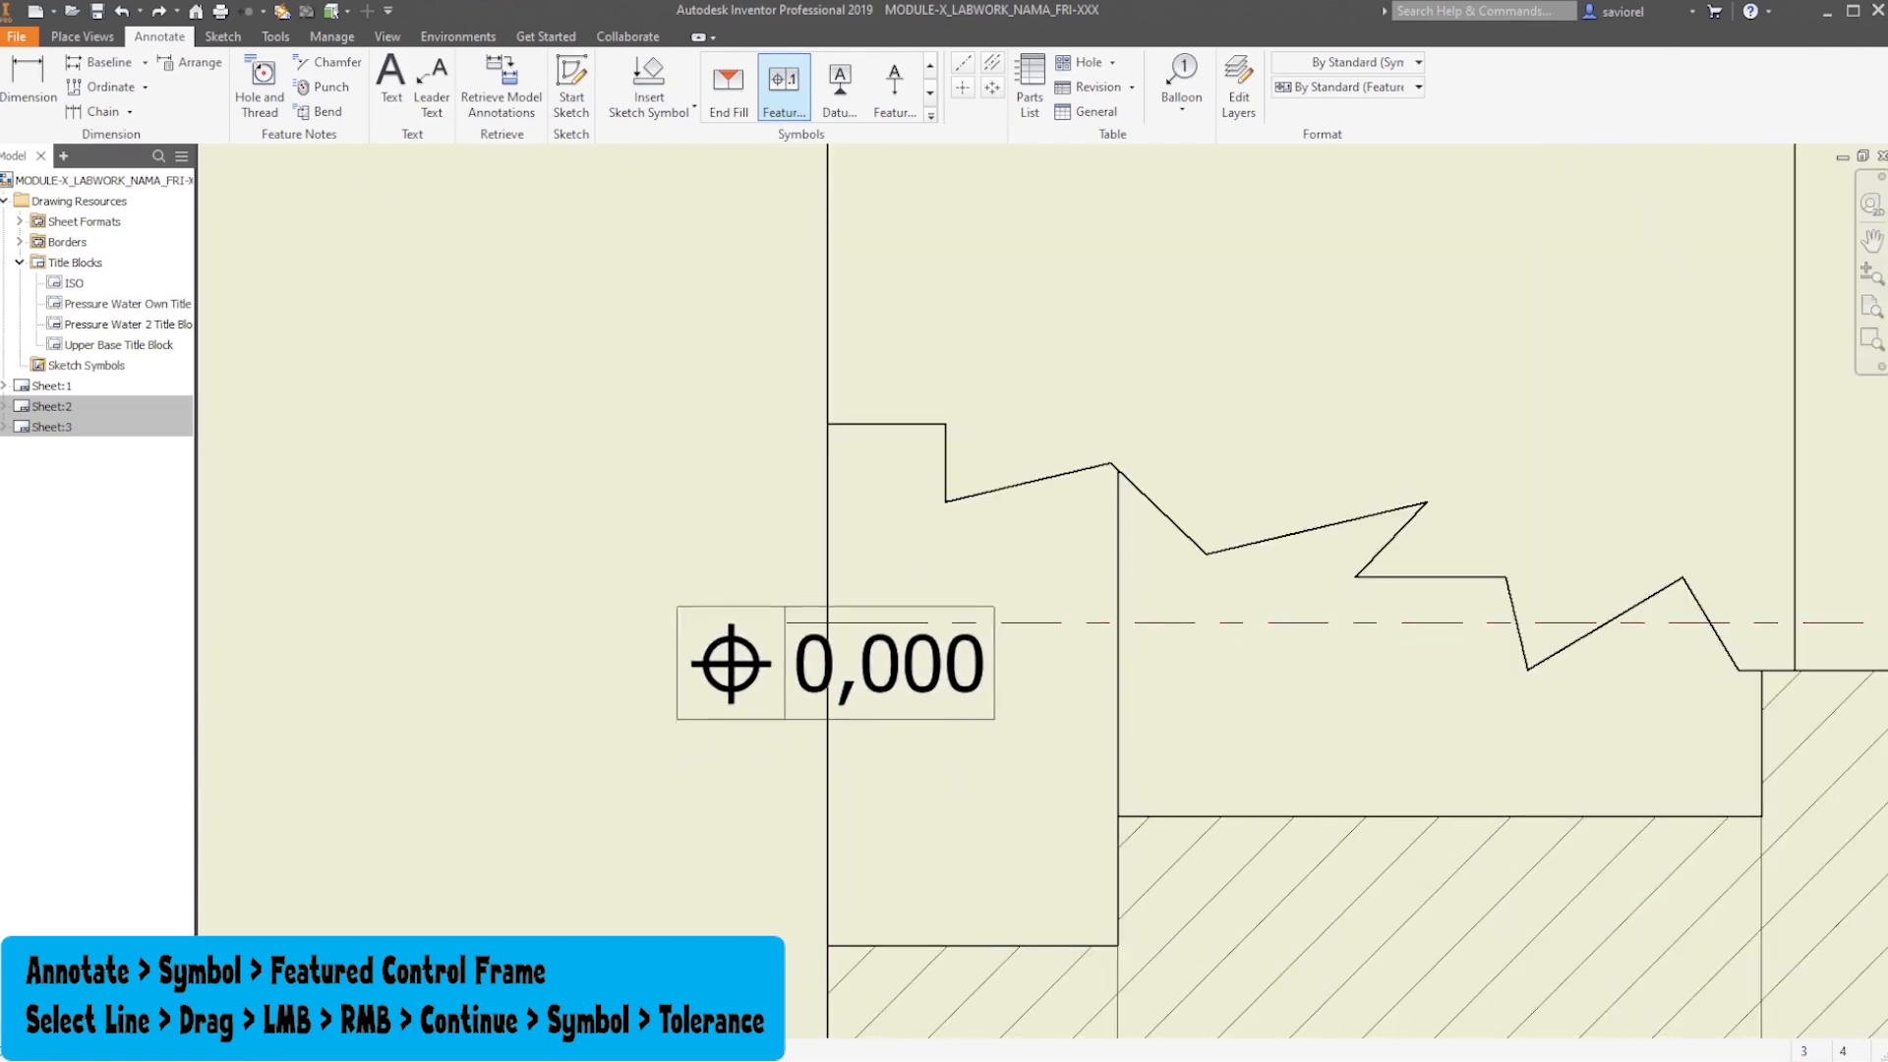
left_click(787, 622)
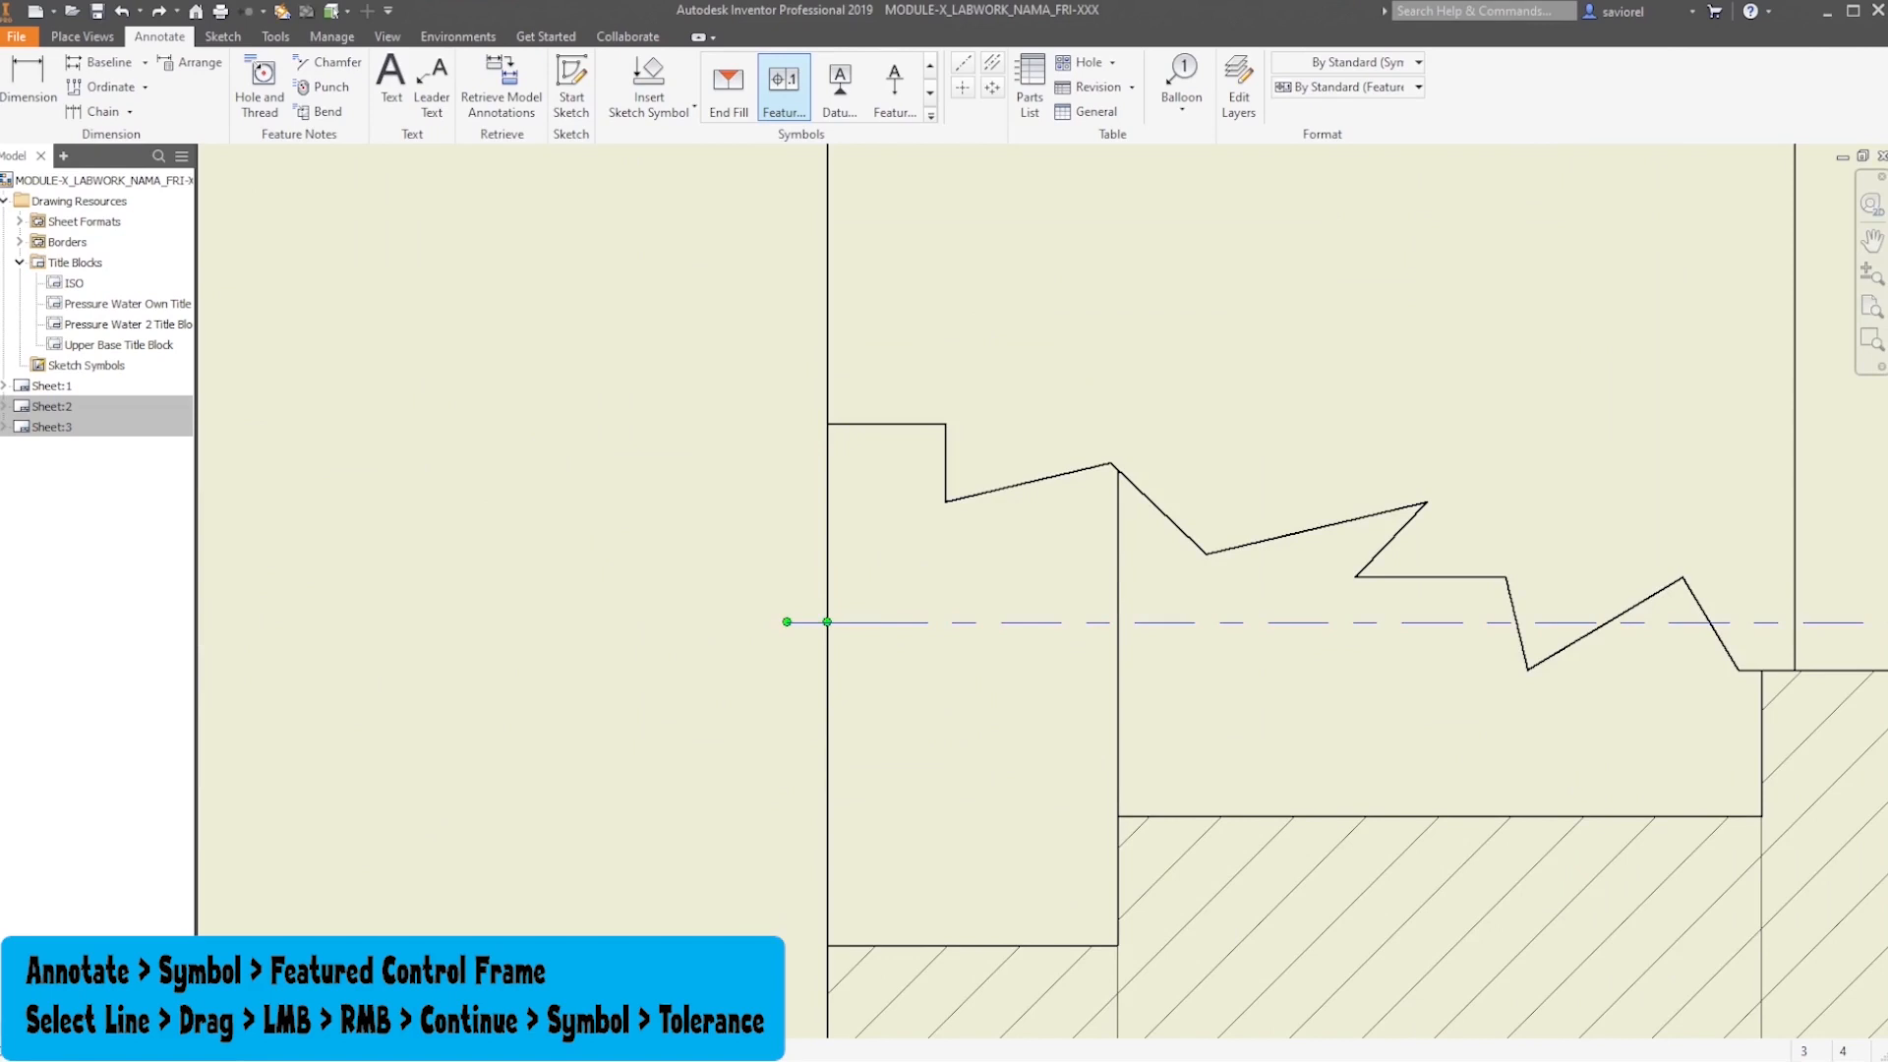
scroll(737, 565, "up", 4)
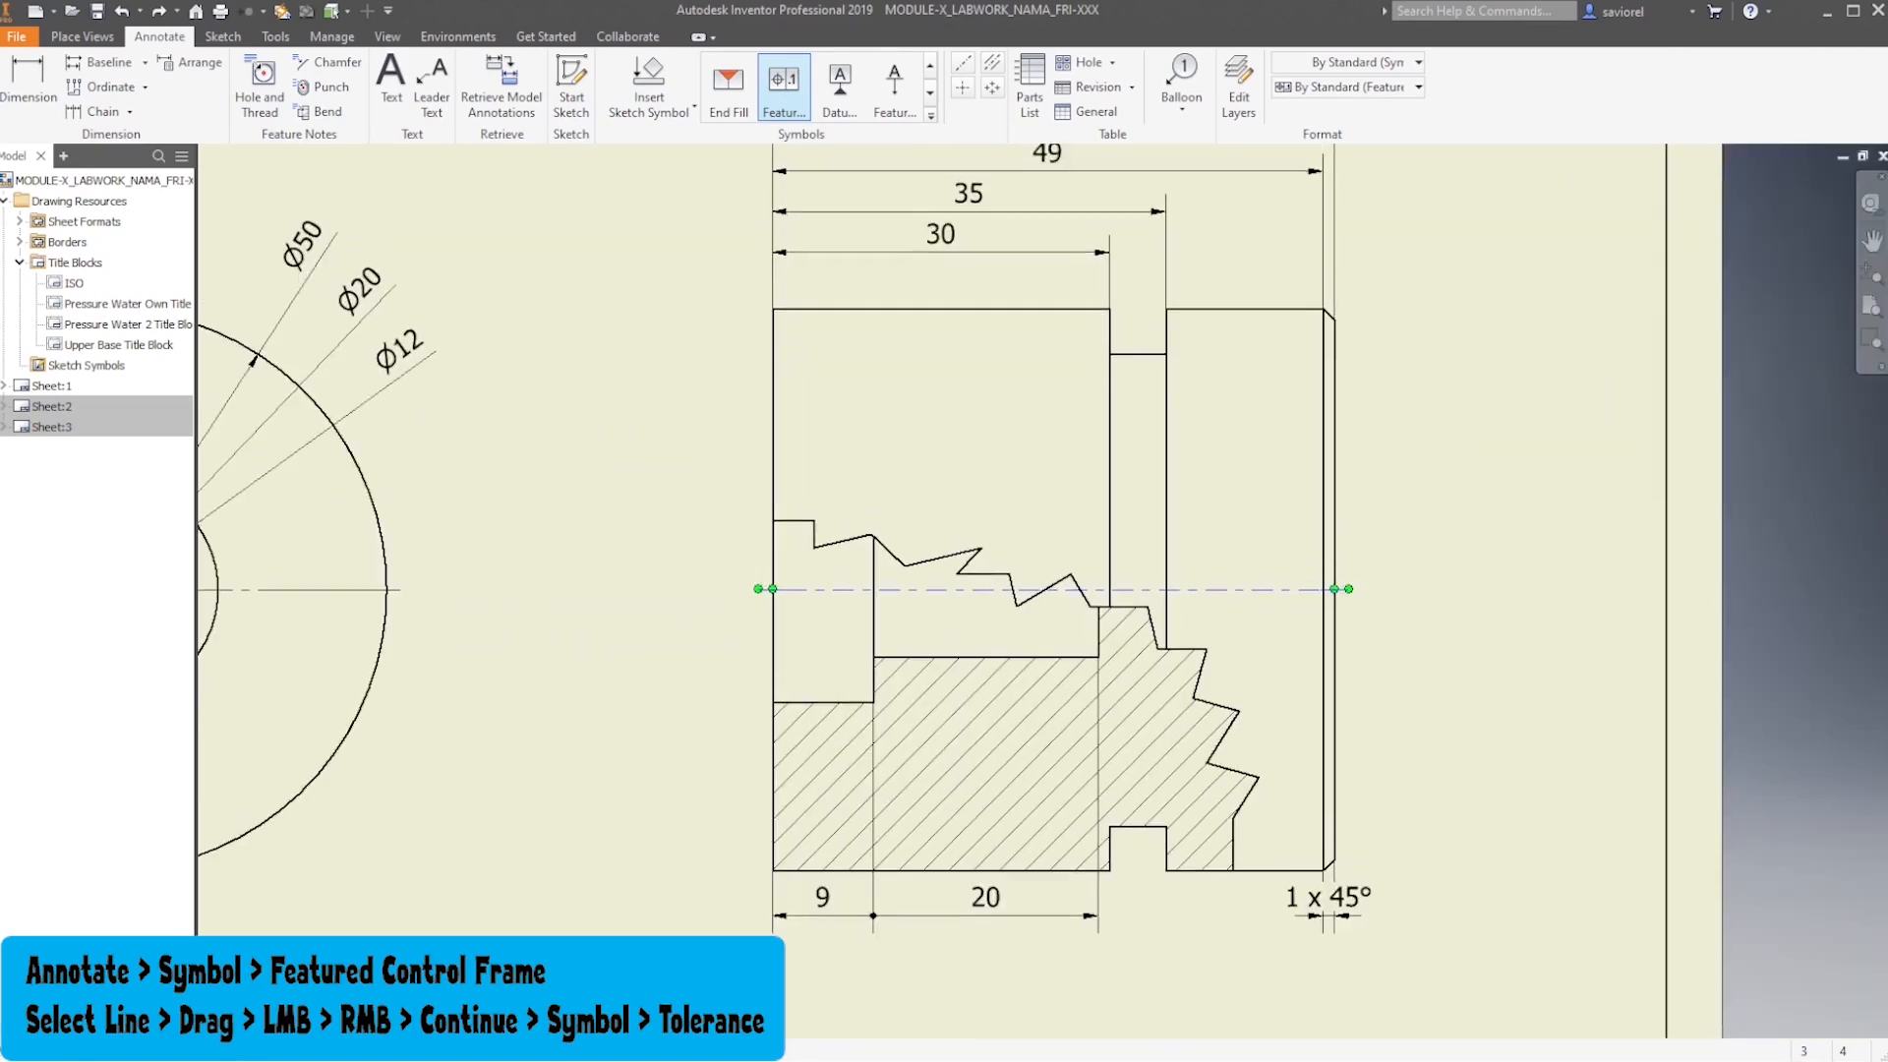
middle_click_drag(742, 496, 743, 544)
left_click(773, 637)
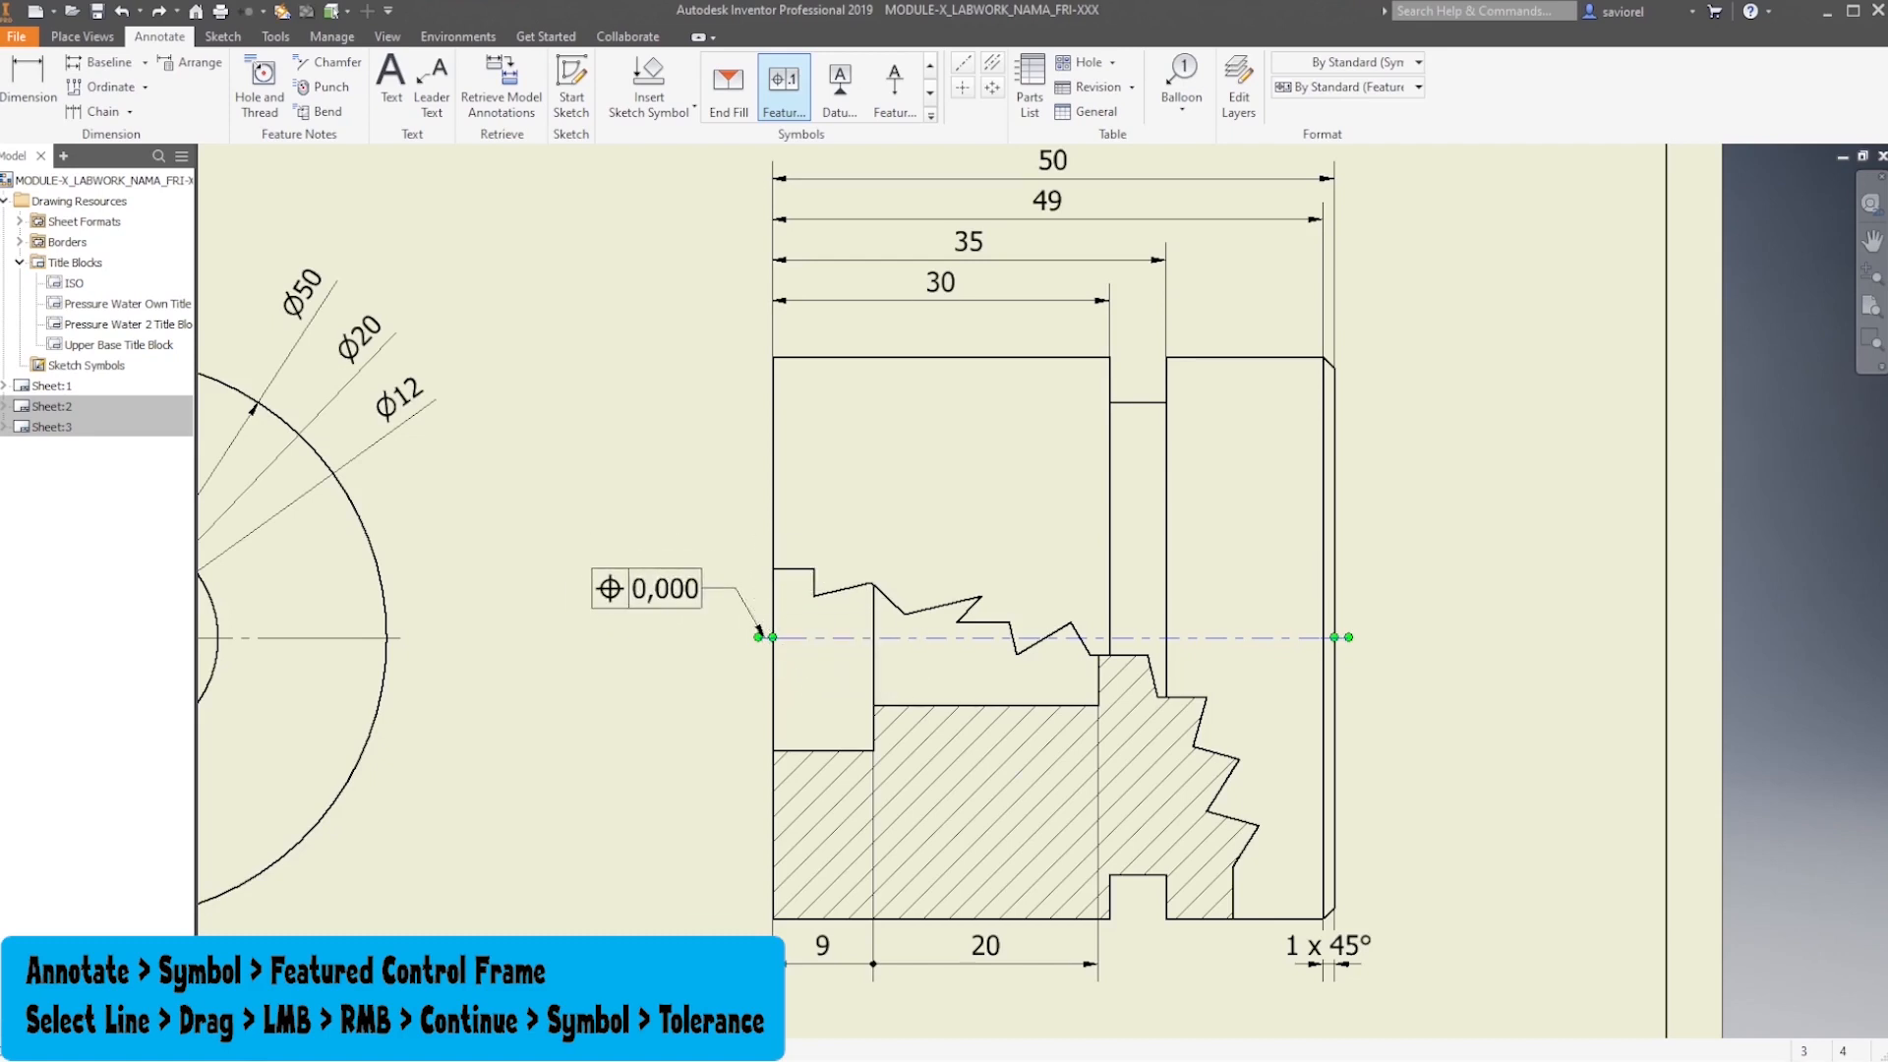
right_click(640, 663)
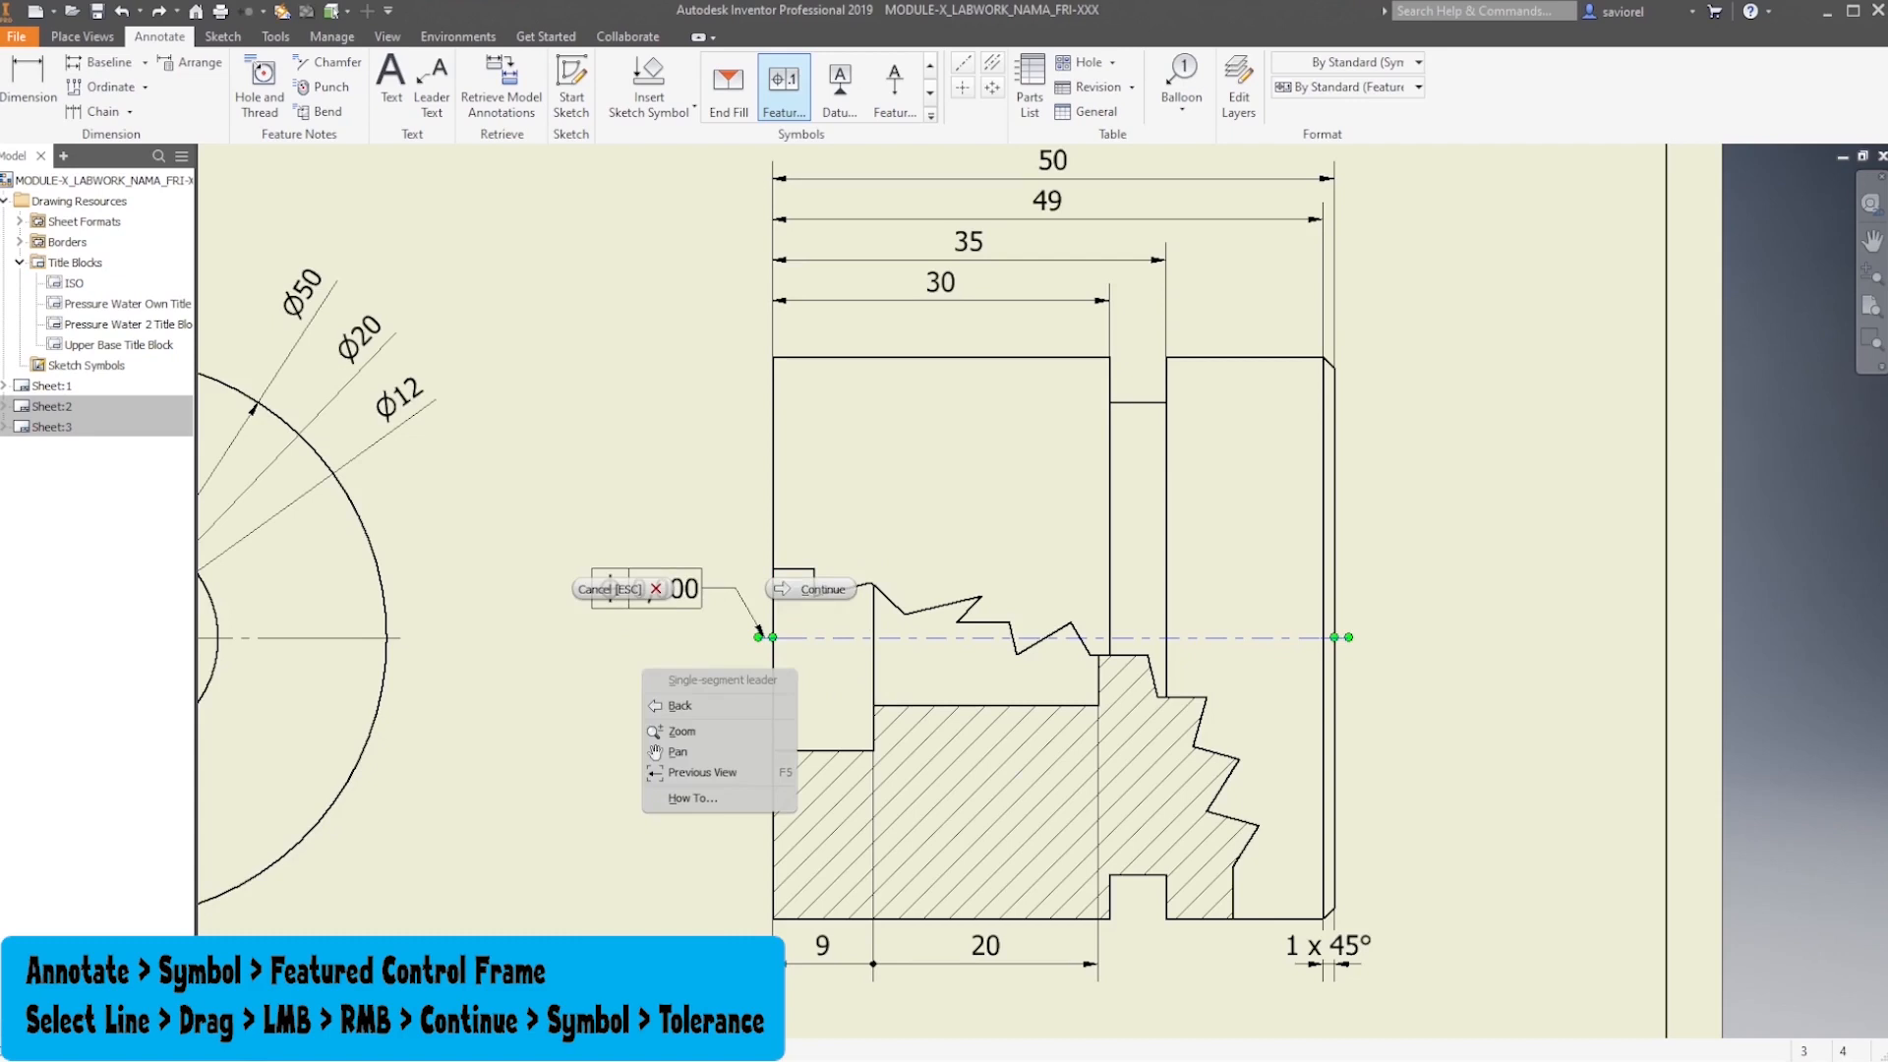
left_click(759, 599)
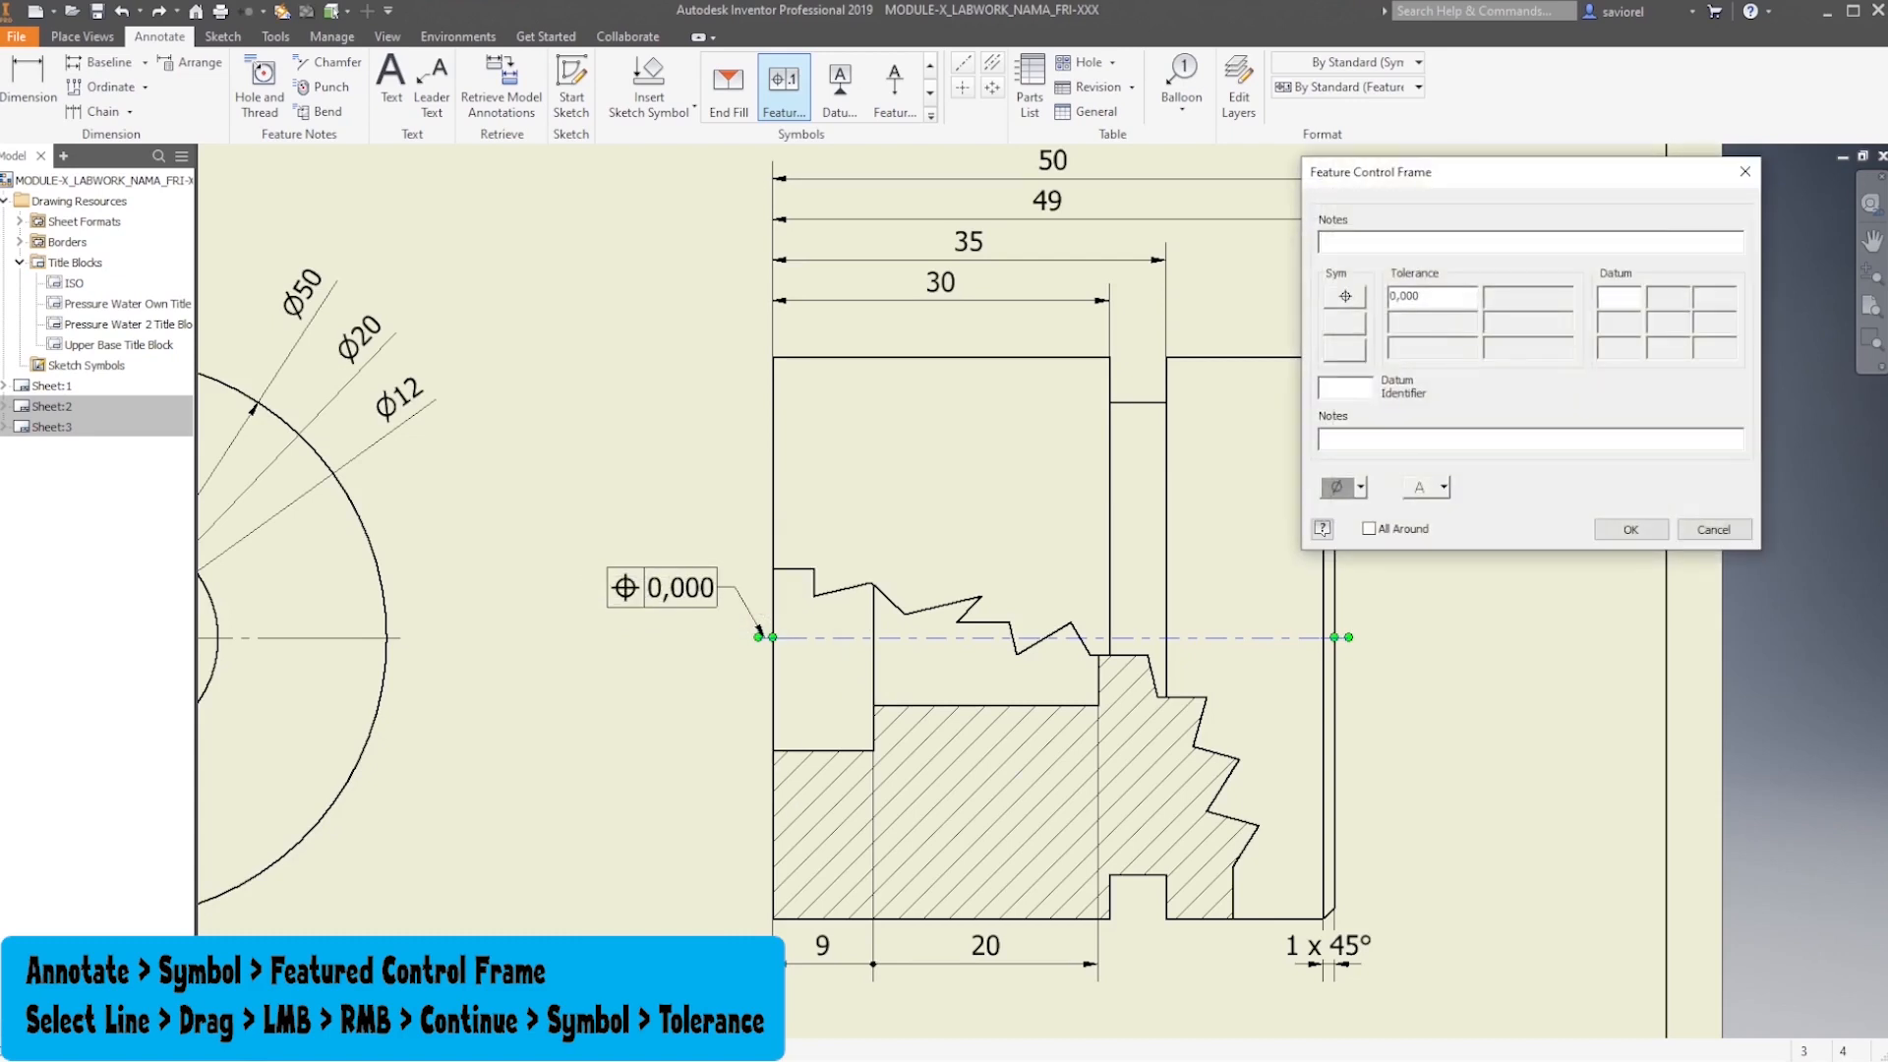
Give the feature control frame the cylindricity symbol and a tolerance of 0,01
left_click_drag(1420, 181, 1074, 378)
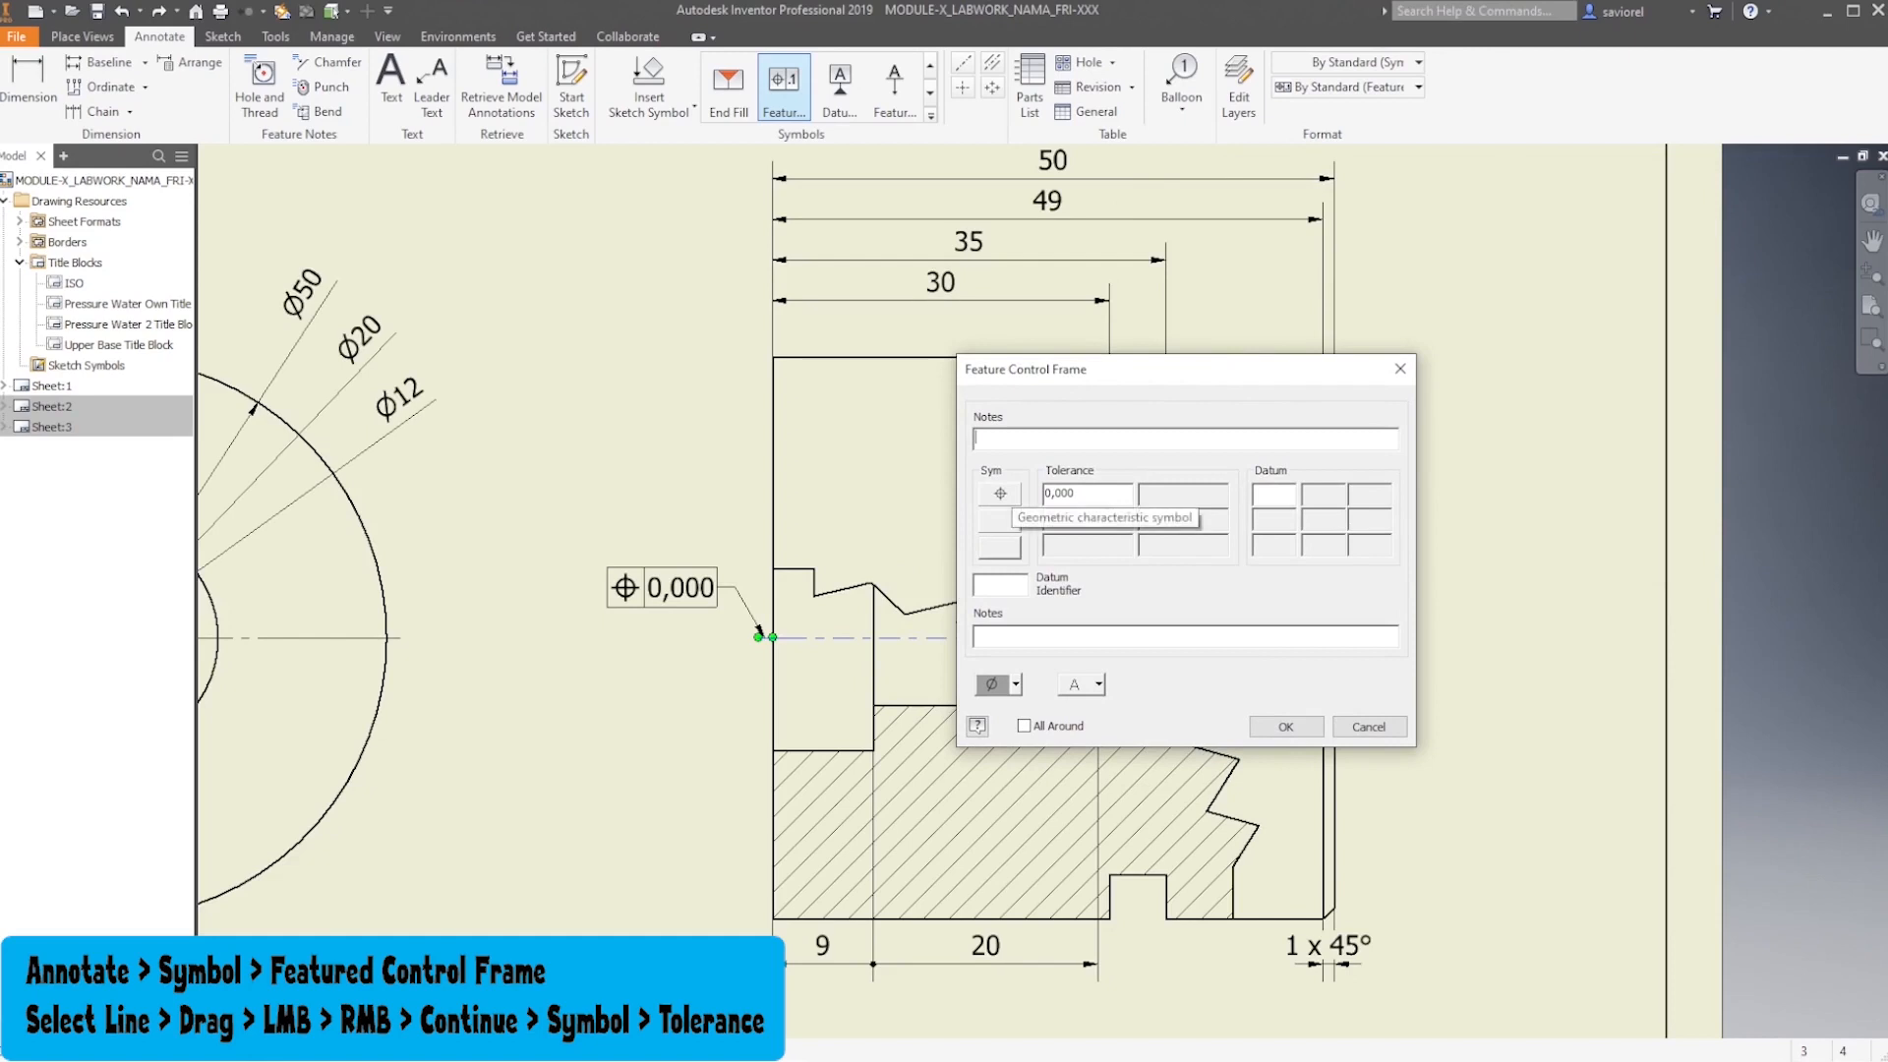
left_click(1000, 494)
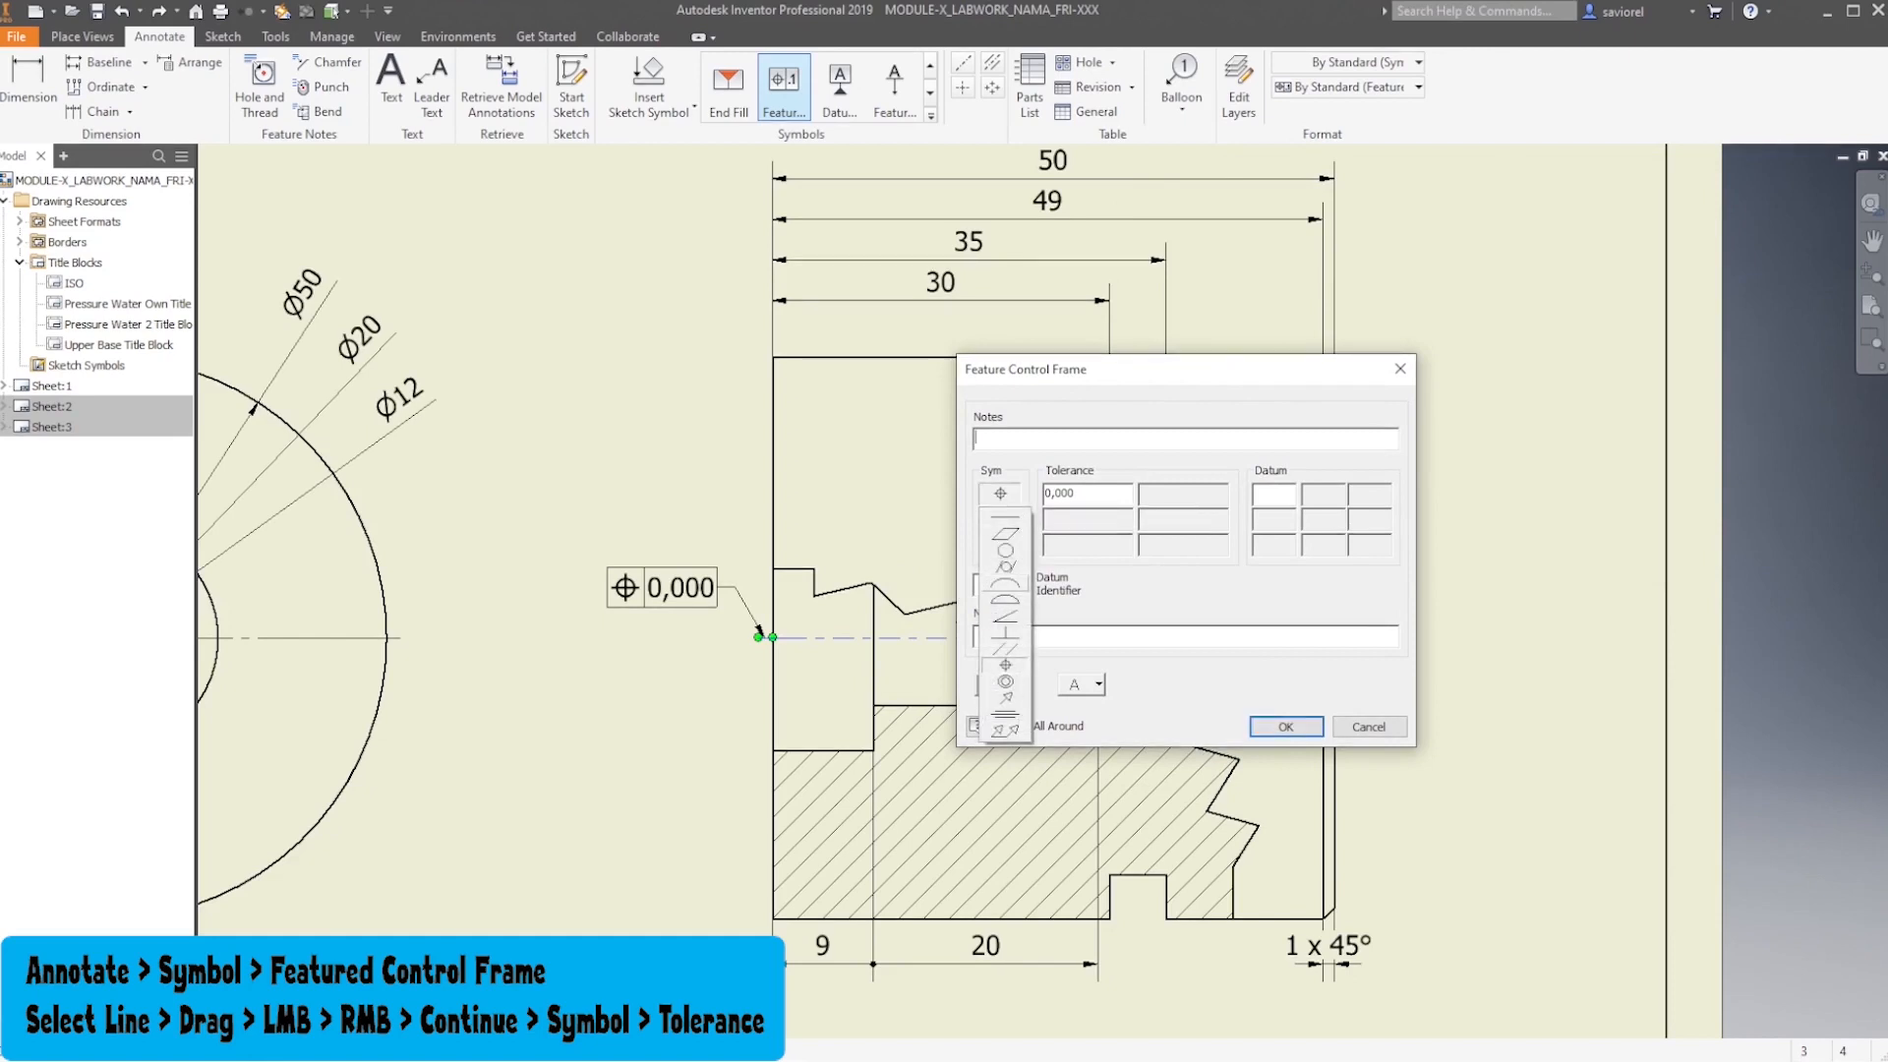
left_click(1005, 567)
left_click(1075, 492)
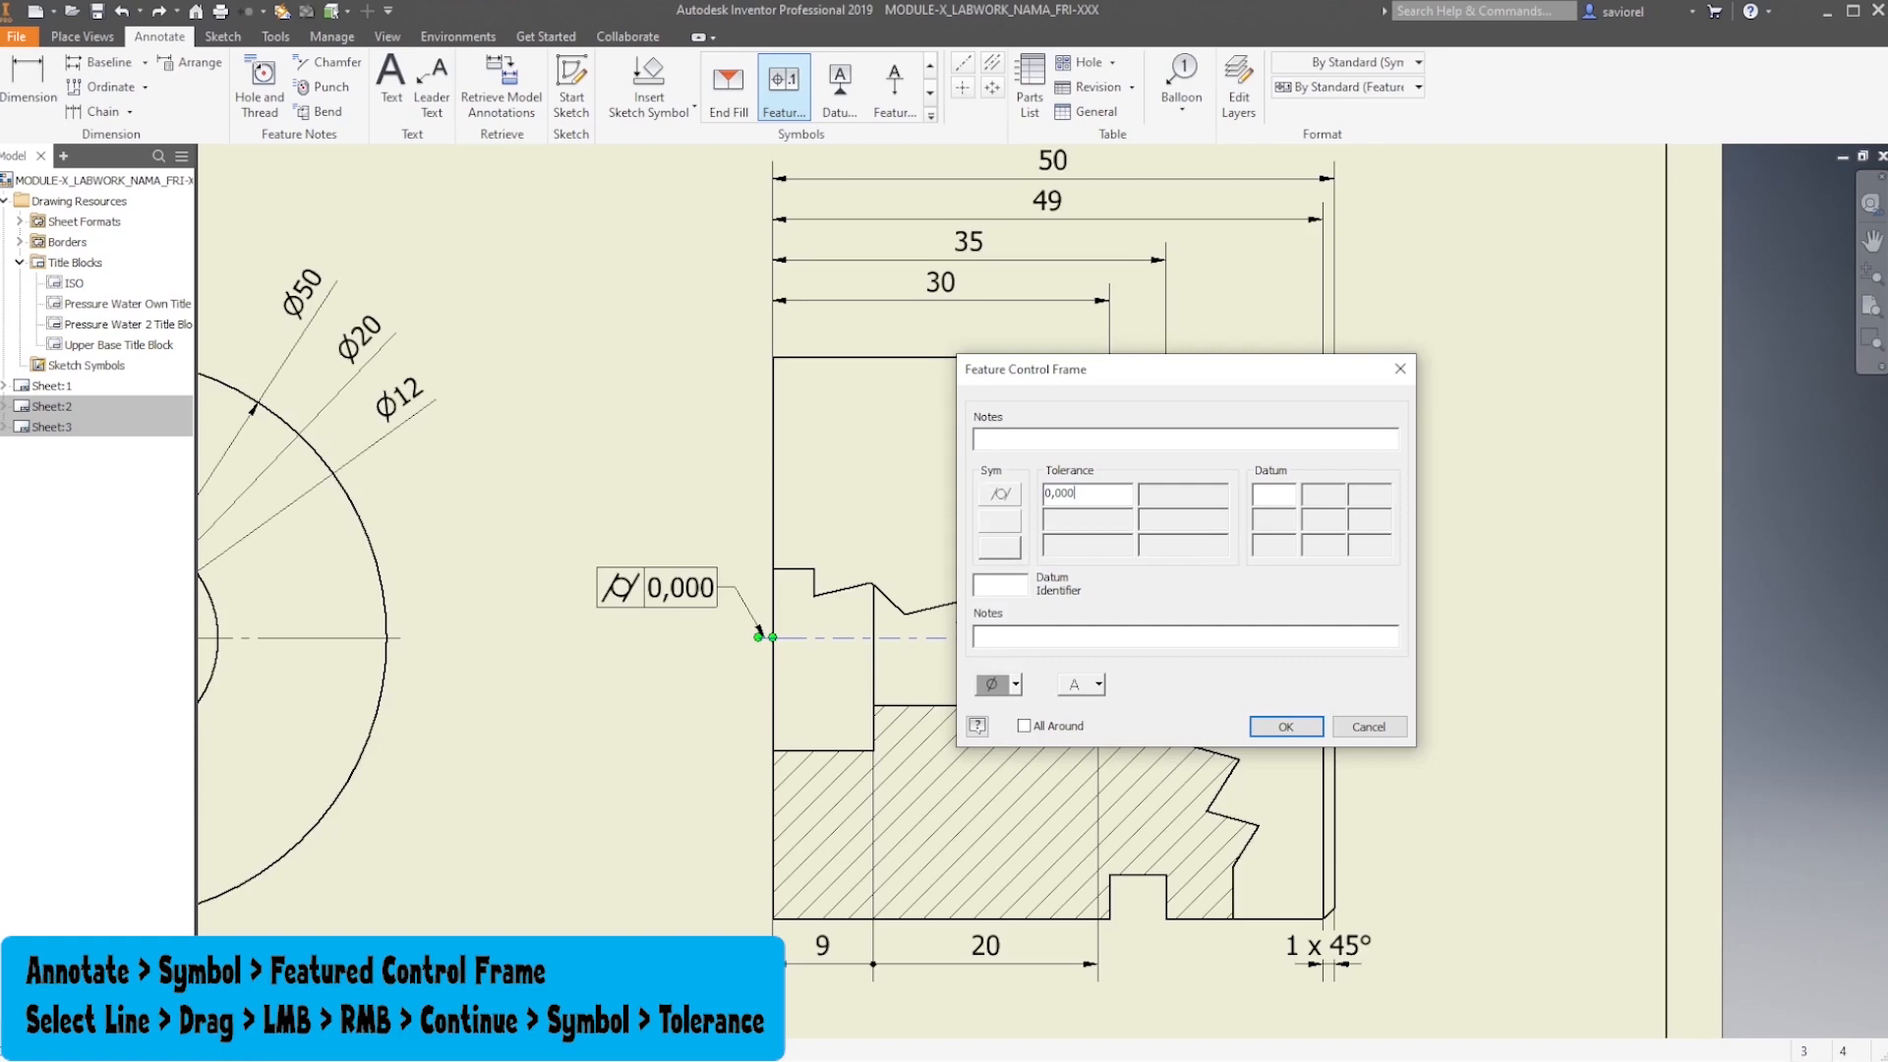
key("BackSpace")
key("BackSpace")
type("1")
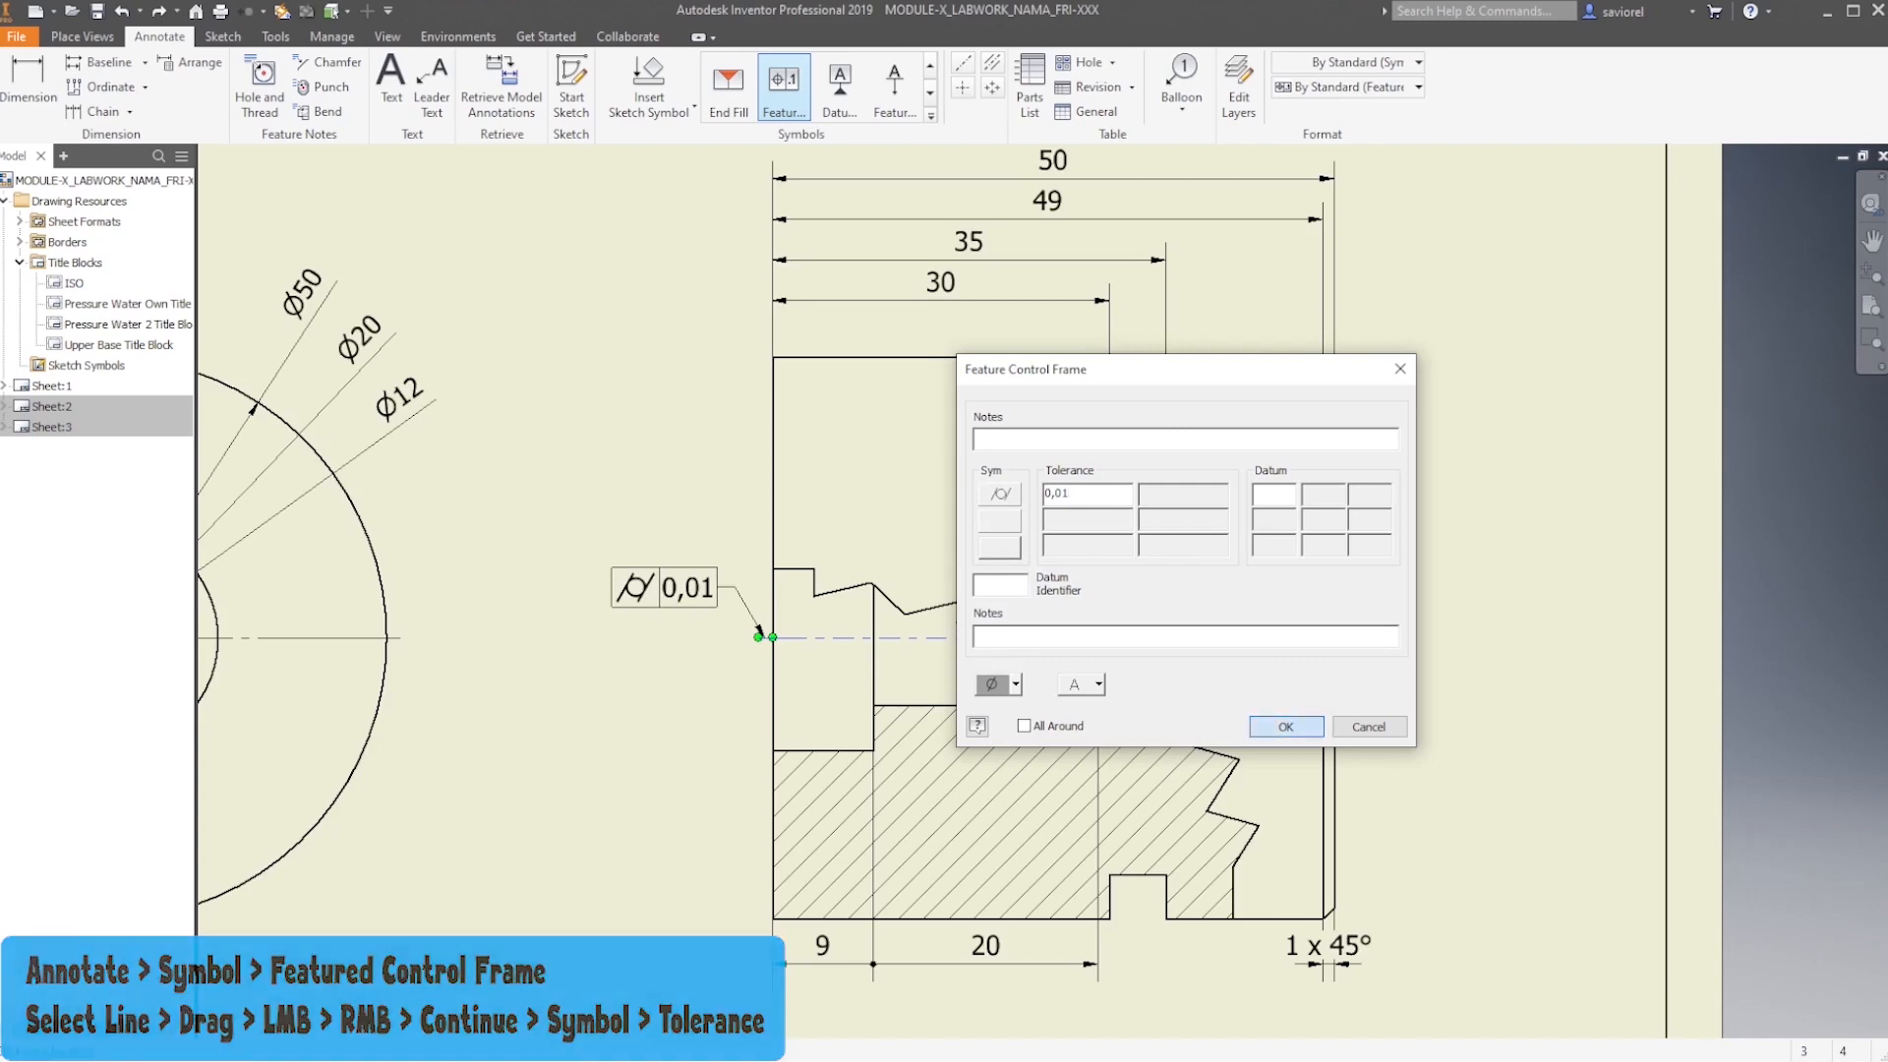
left_click(1285, 725)
key("Escape")
Activate Sheet:2, the Pressure Water 2 drawing
middle_click_drag(983, 590, 1125, 551)
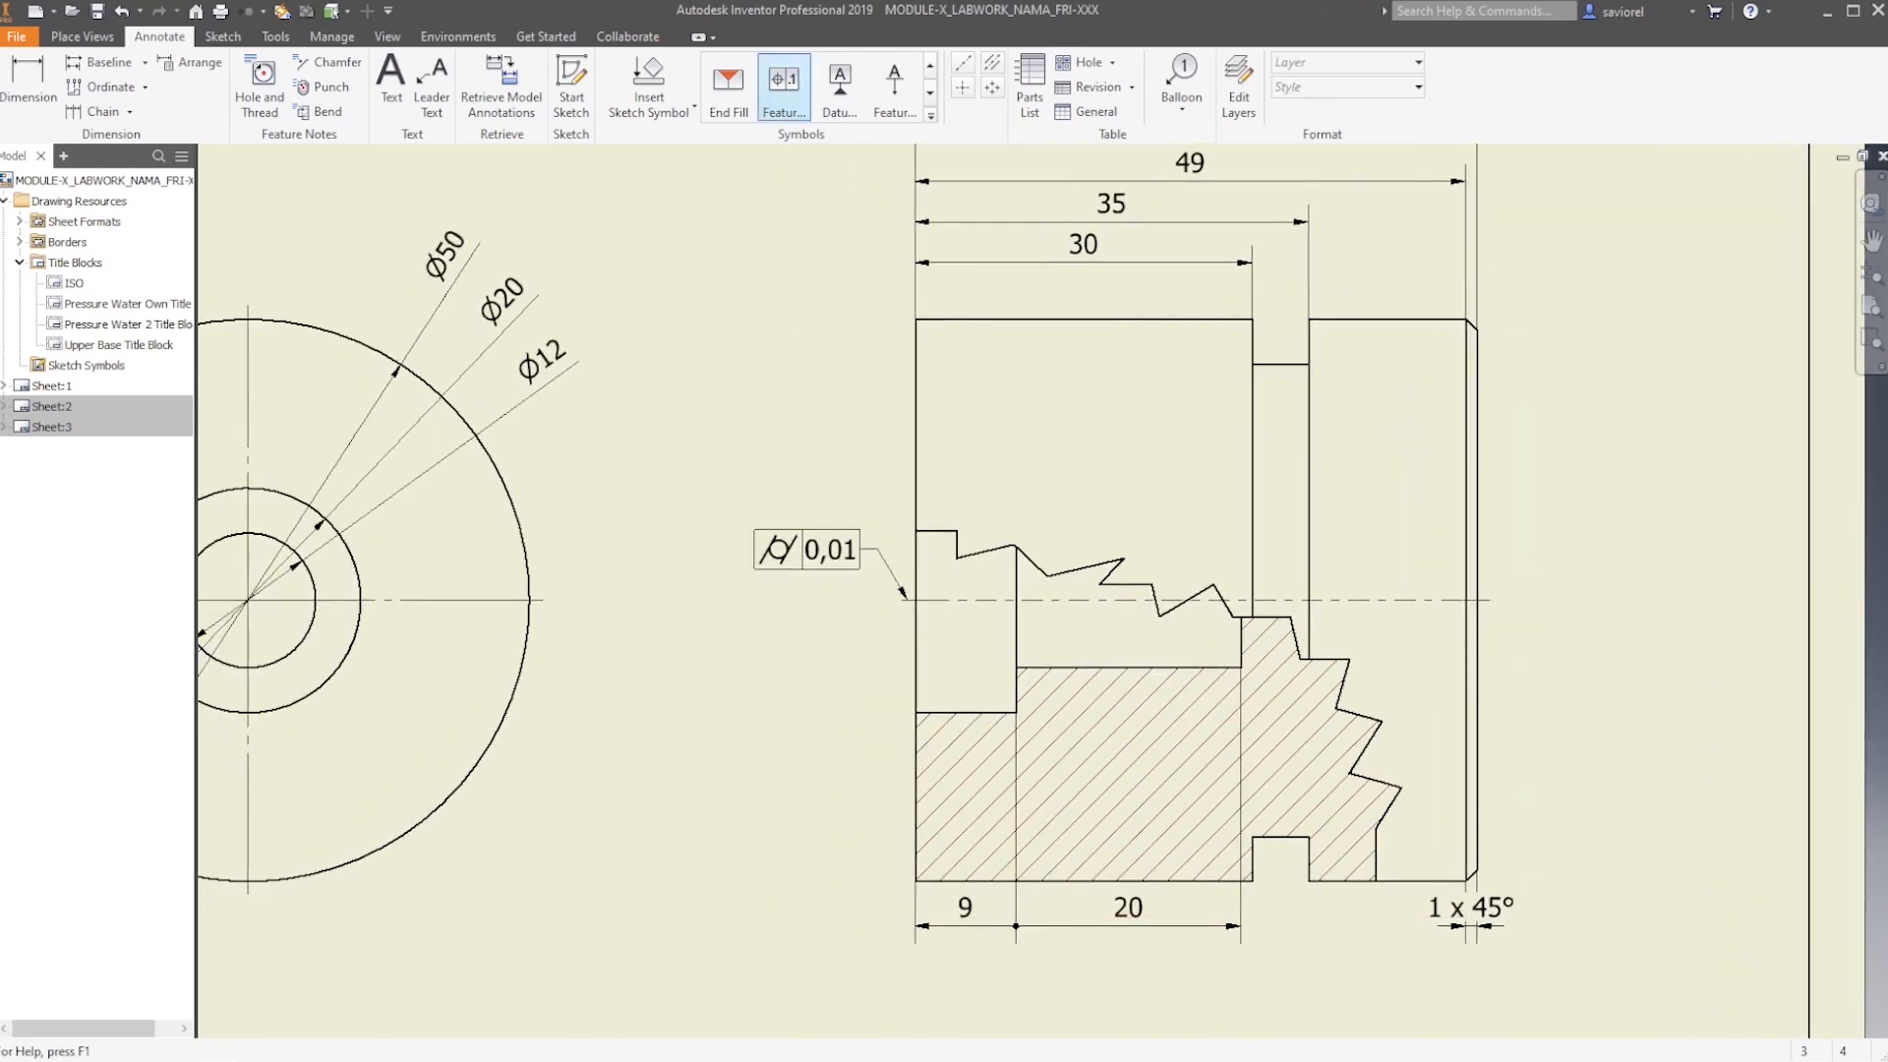
scroll(1343, 384, "down", 3)
mouse_move(1237, 608)
middle_mouse_down()
mouse_move(1191, 678)
mouse_move(1141, 641)
middle_mouse_up()
scroll(1209, 636, "down", 3)
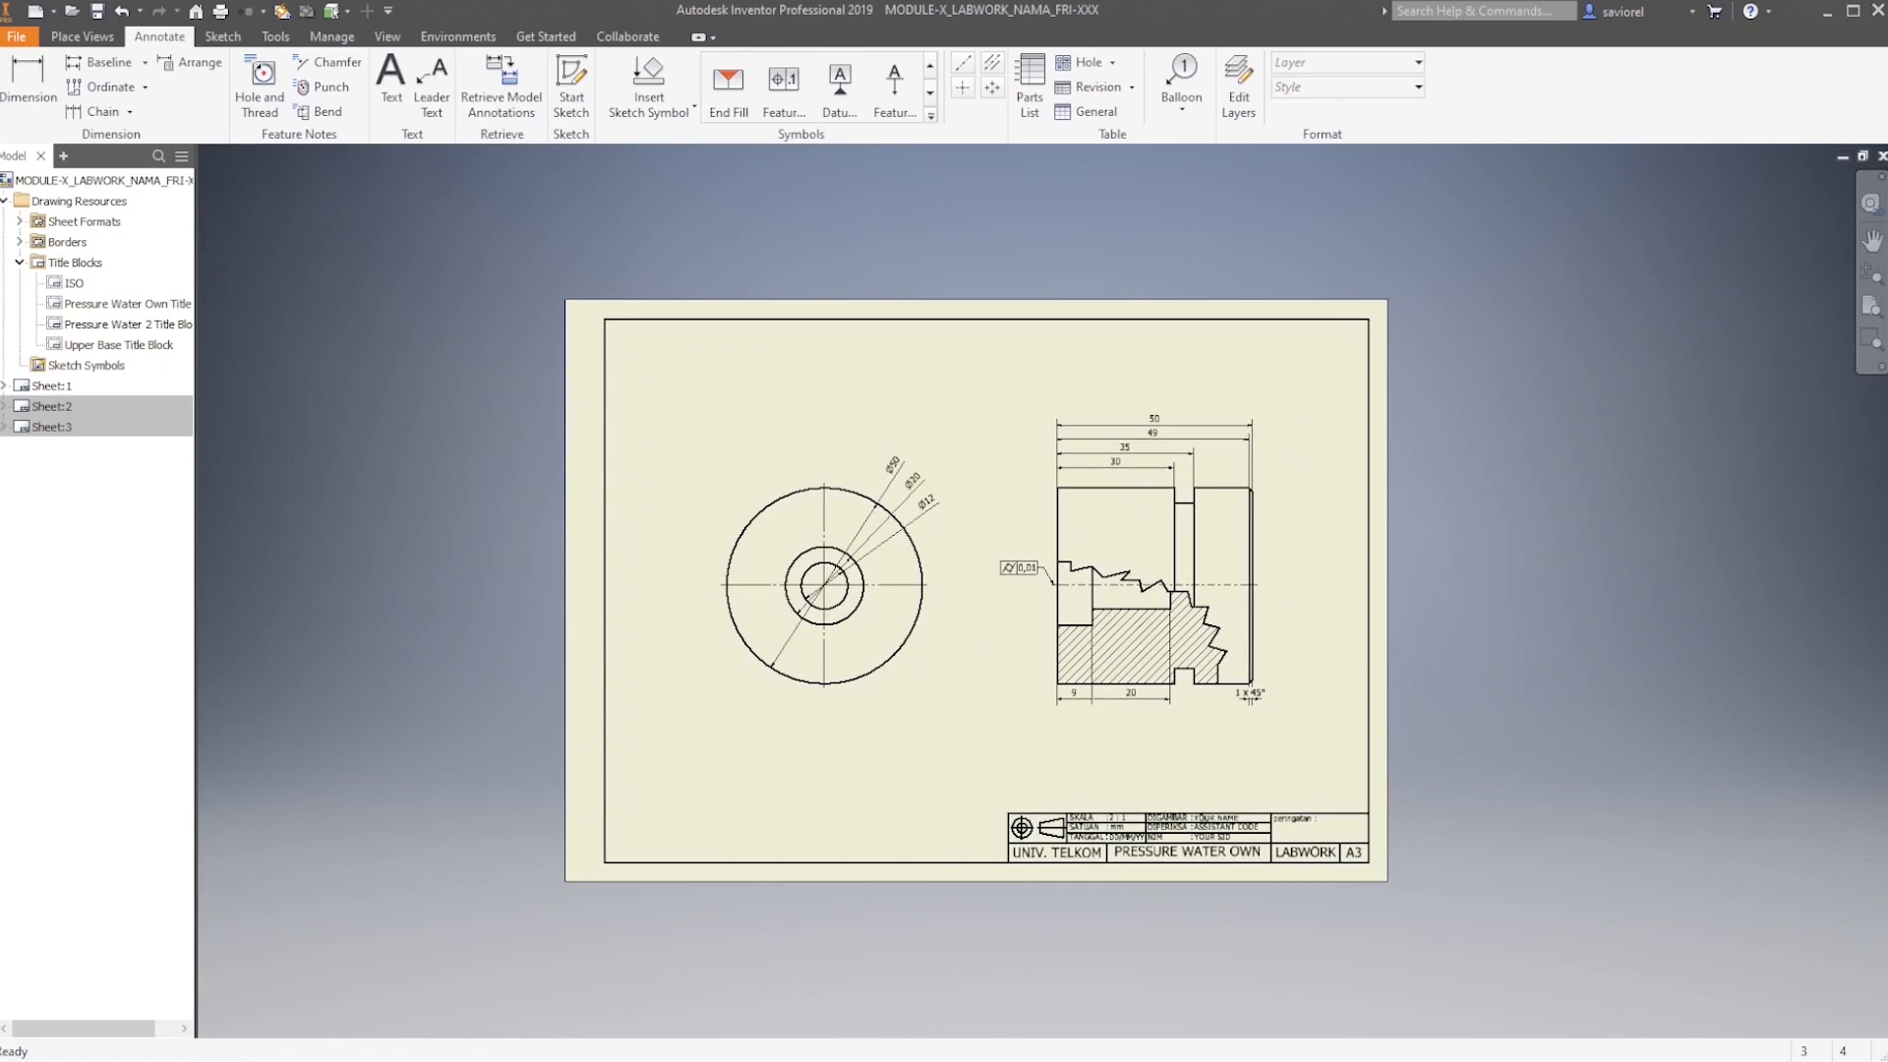
middle_click_drag(1142, 641, 1079, 656)
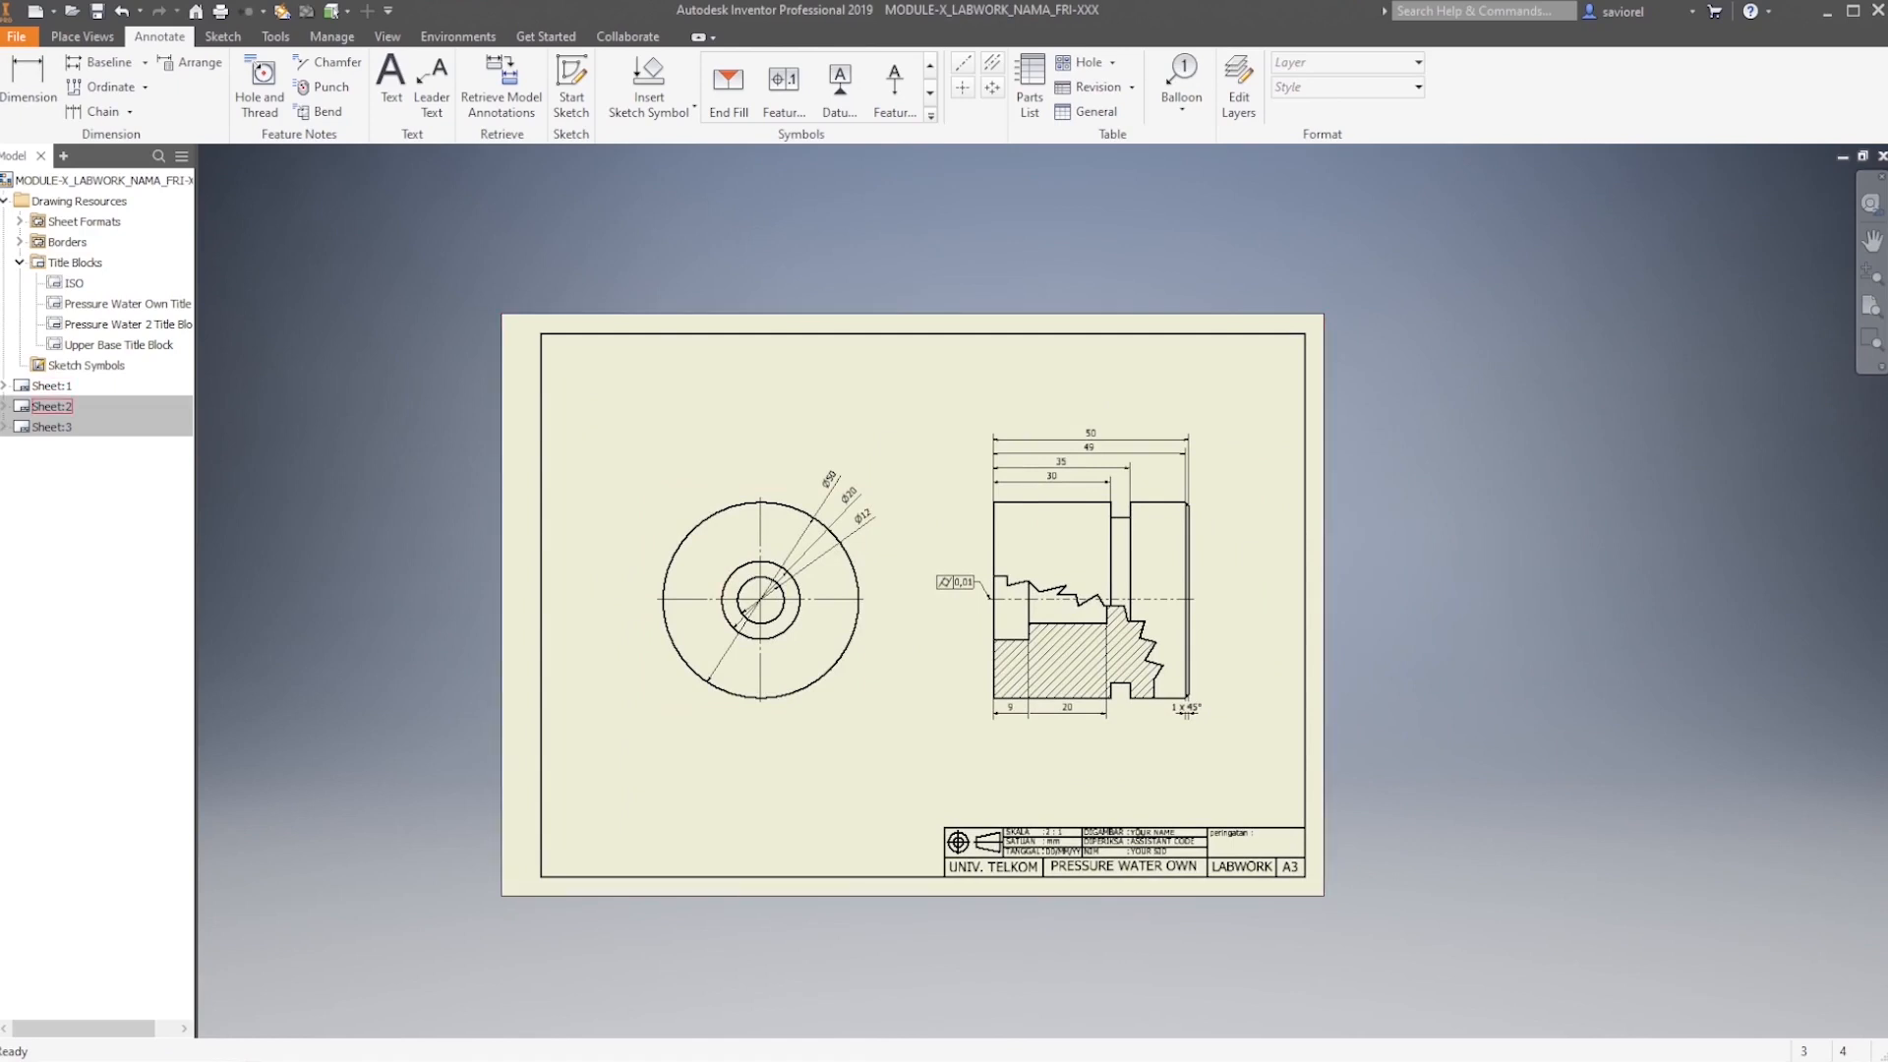
left_click(49, 406)
right_click(49, 406)
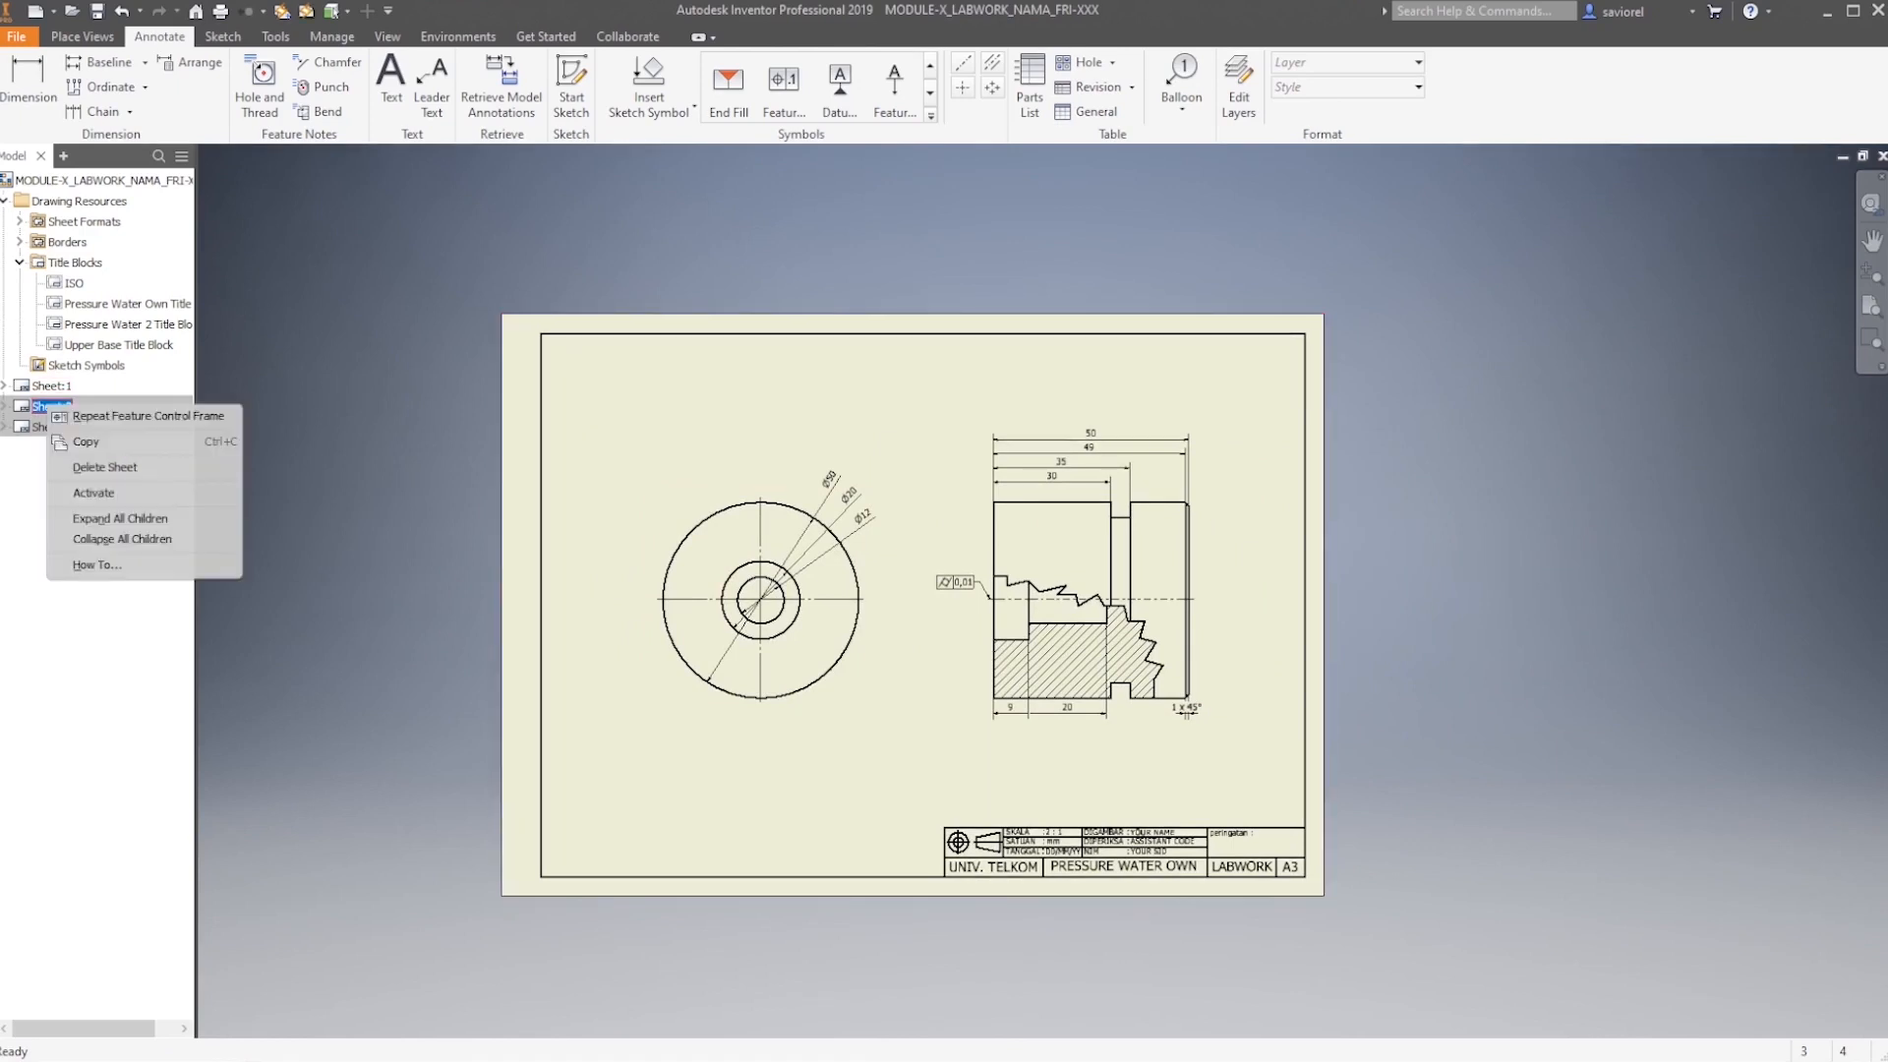
left_click(93, 493)
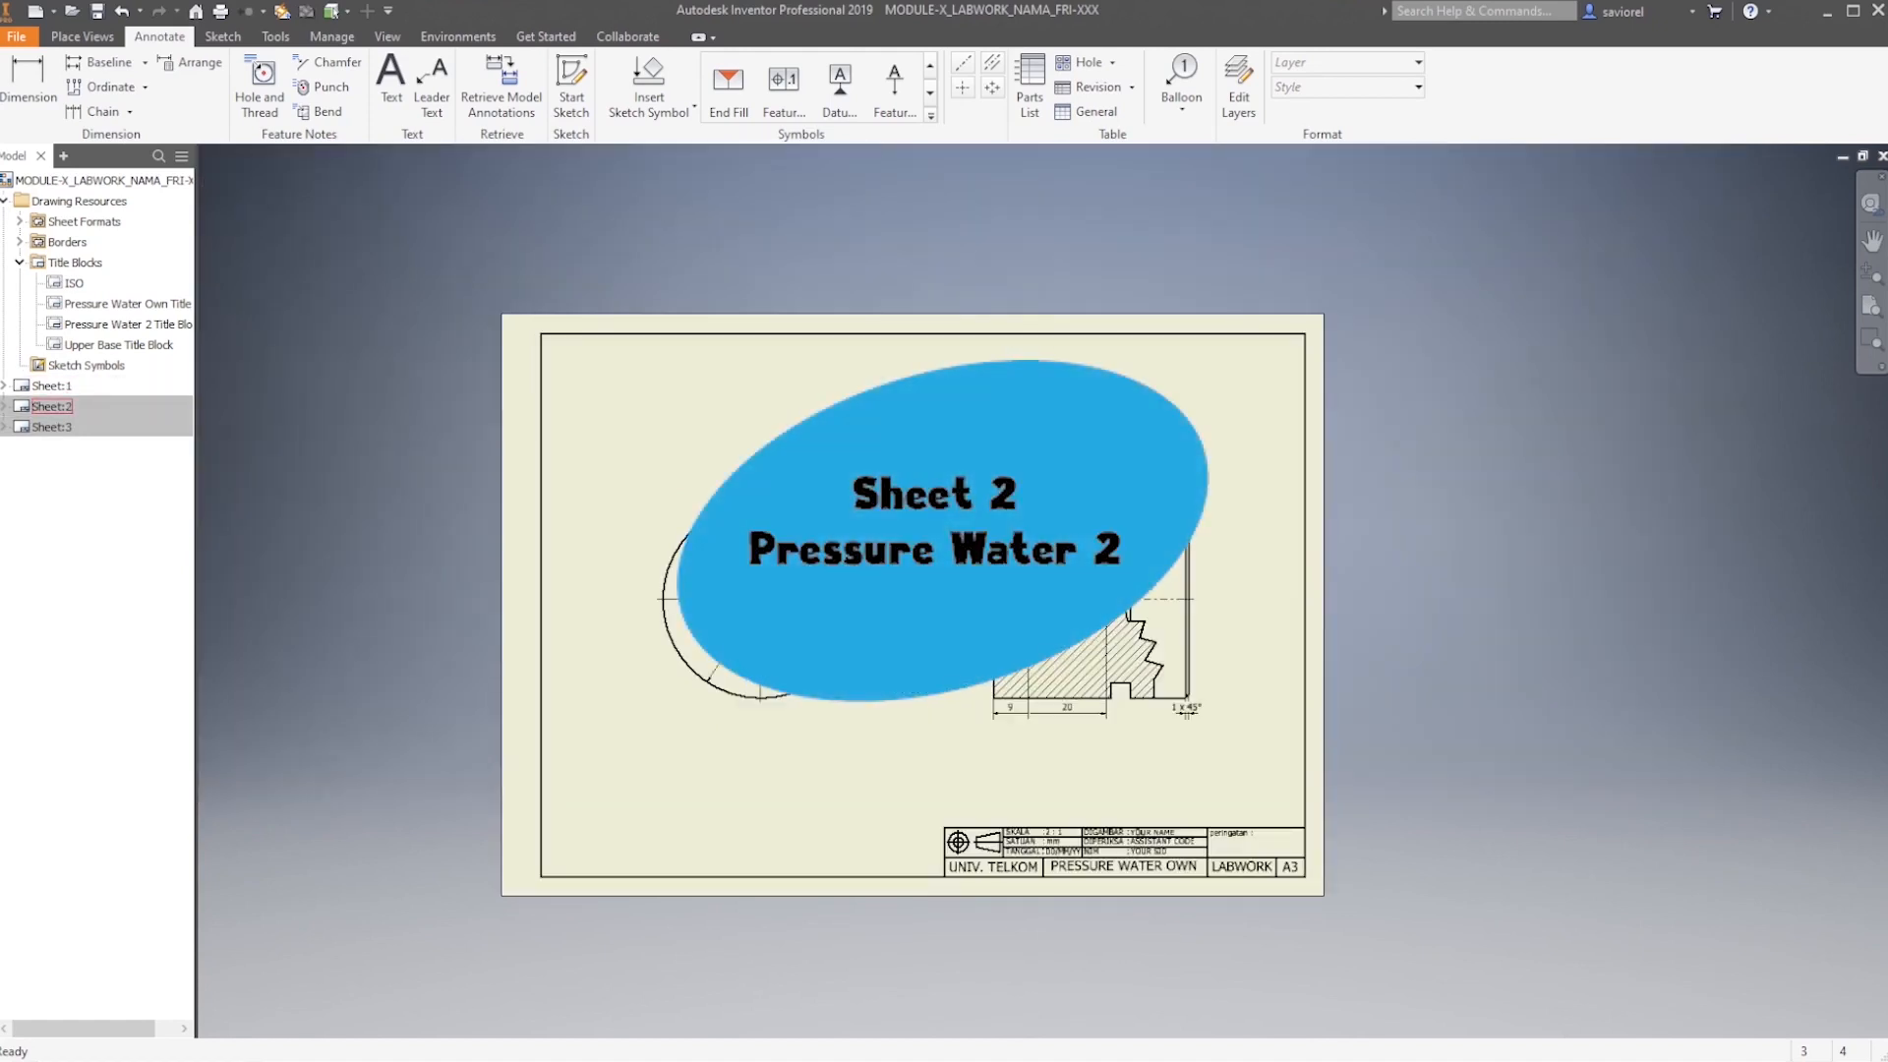
double_click(51, 406)
Dimension the outer circle's diameter in the end view, with primary unit and primary tolerance precision set to 0
mouse_move(625, 380)
middle_mouse_down()
mouse_move(843, 547)
mouse_move(842, 629)
mouse_move(937, 715)
mouse_move(947, 794)
mouse_move(924, 742)
middle_mouse_up()
scroll(842, 547, "up", 3)
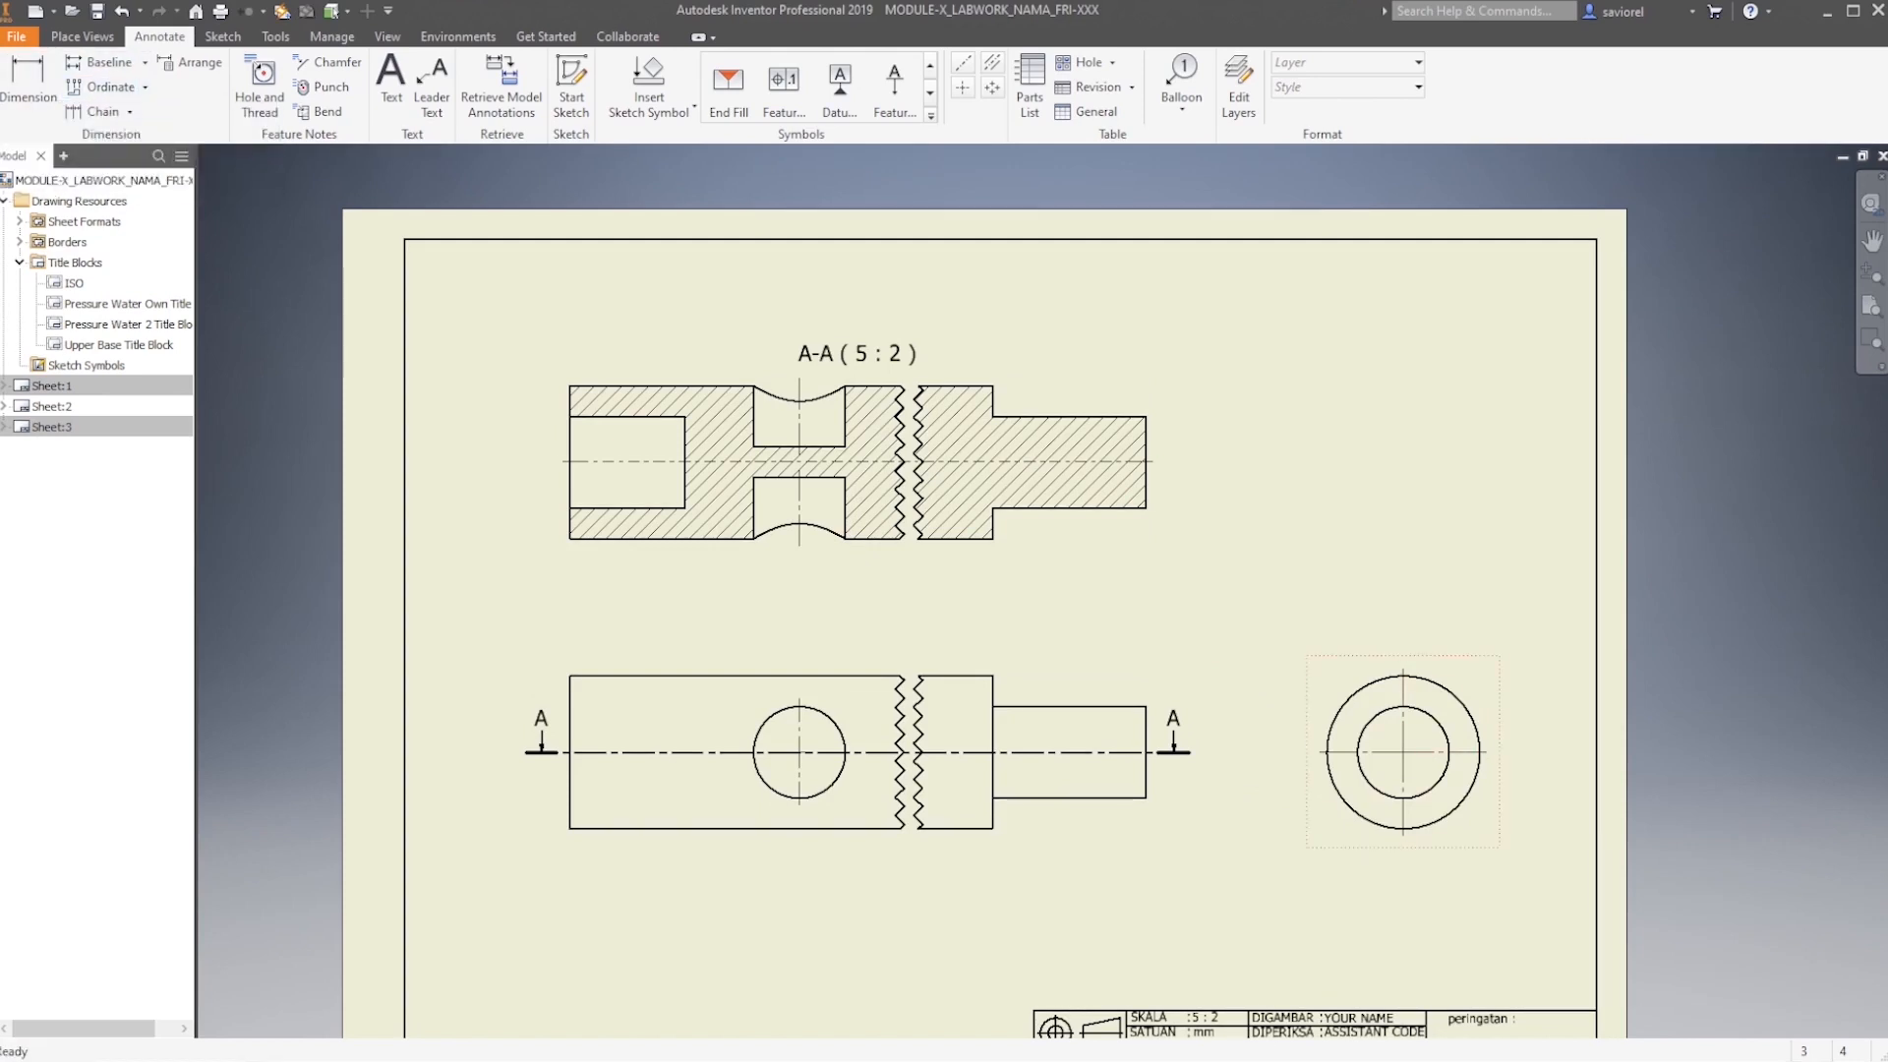
key("d")
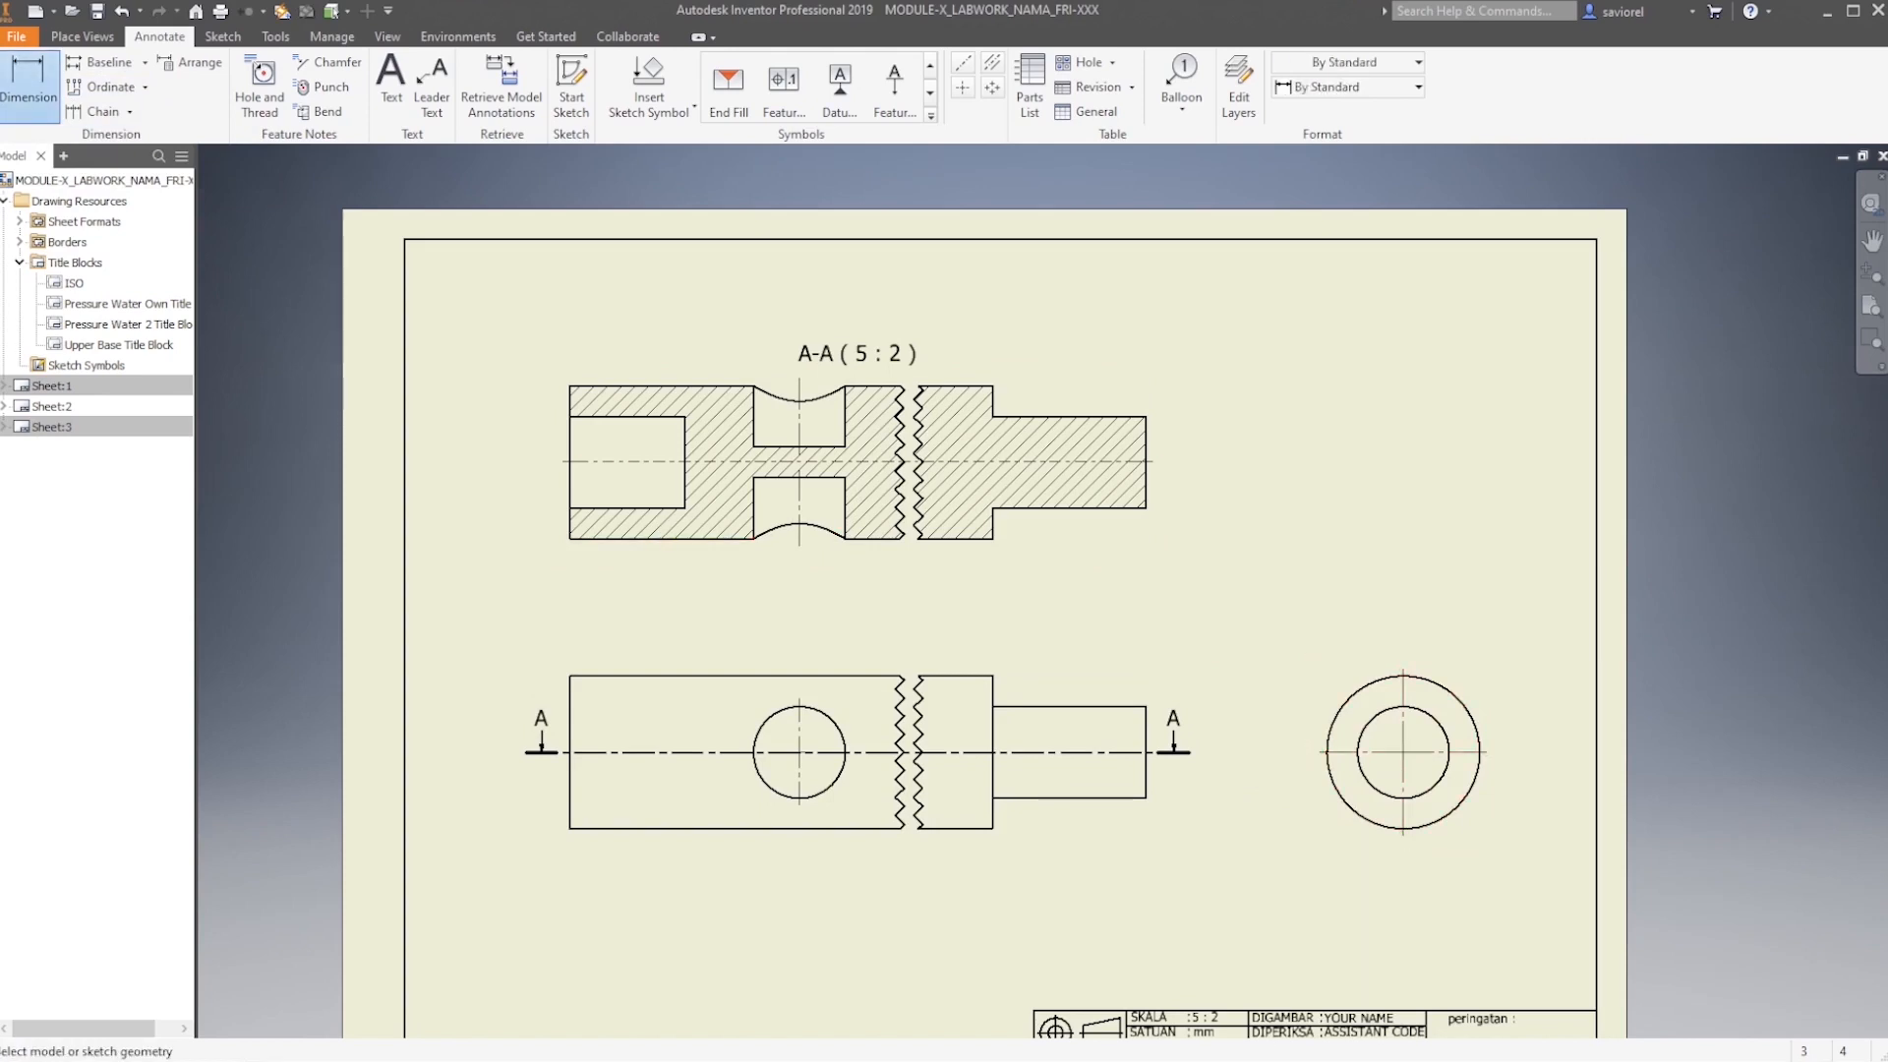
left_click(1457, 698)
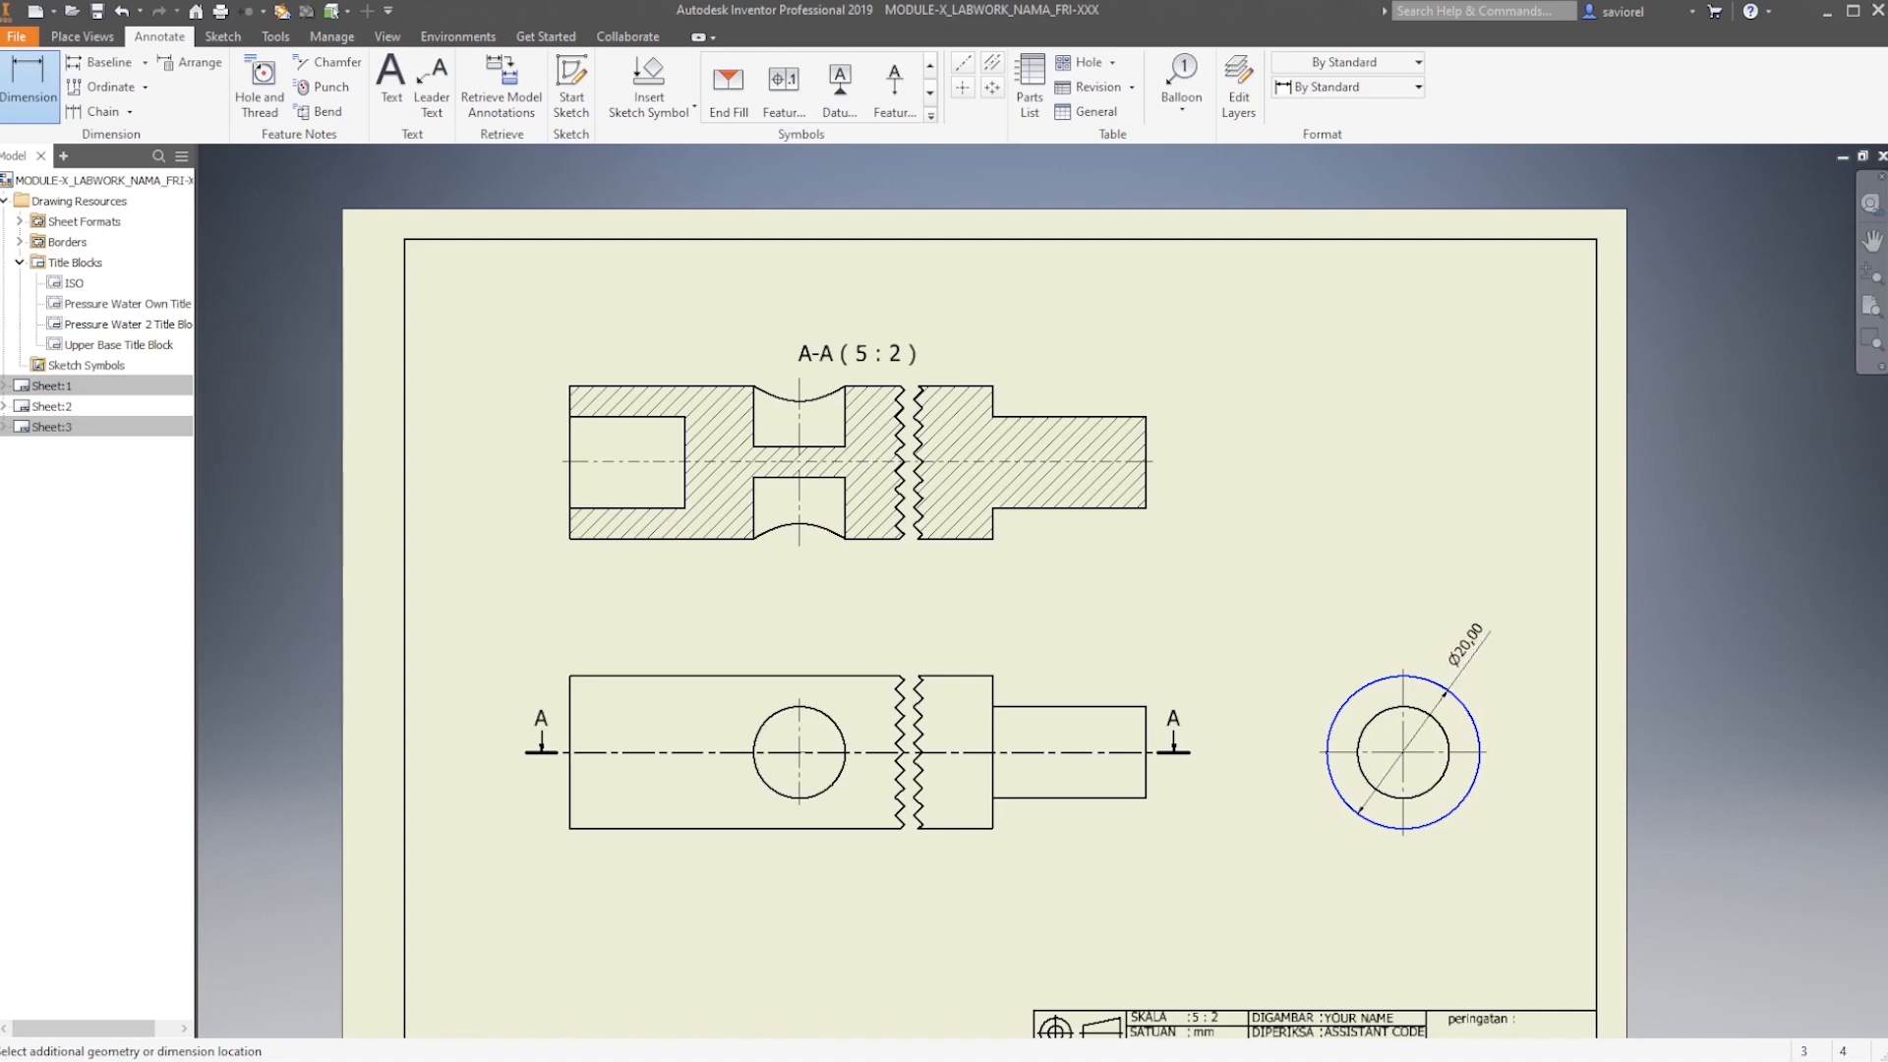
left_click(1475, 643)
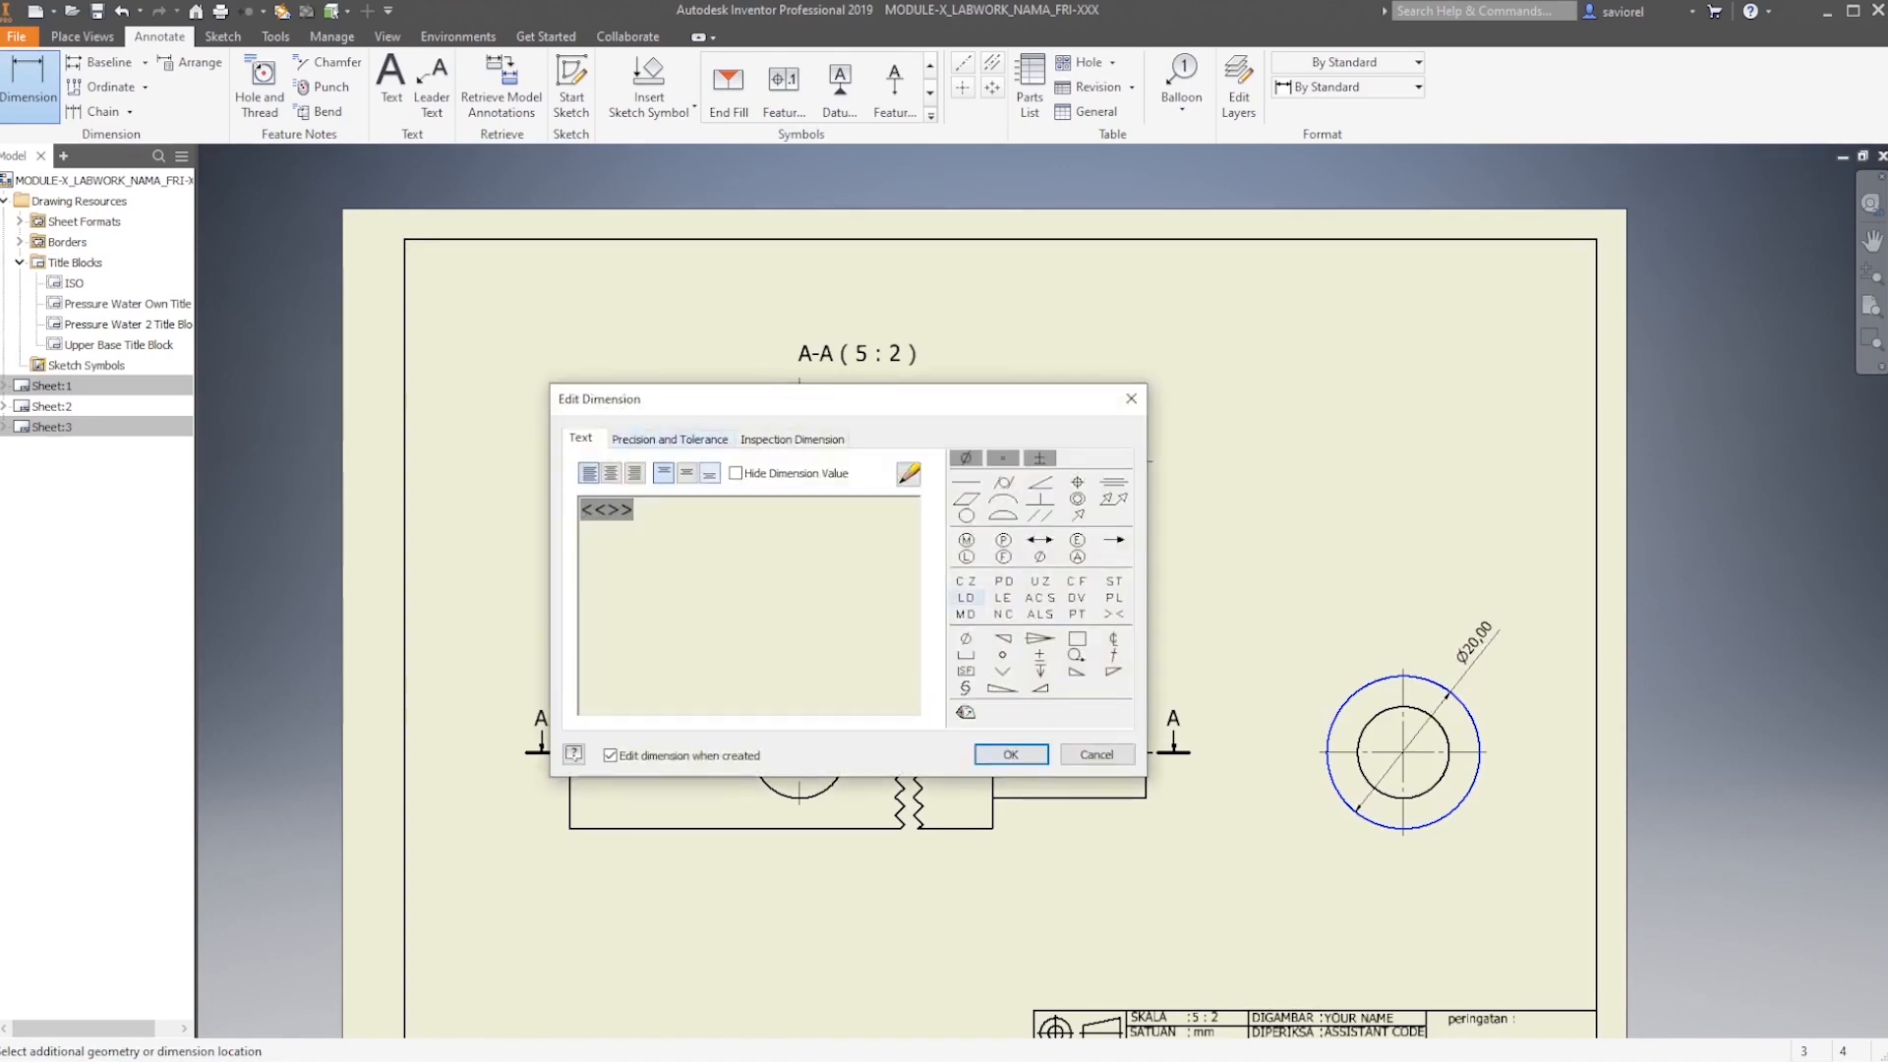
left_click(668, 439)
left_click(939, 541)
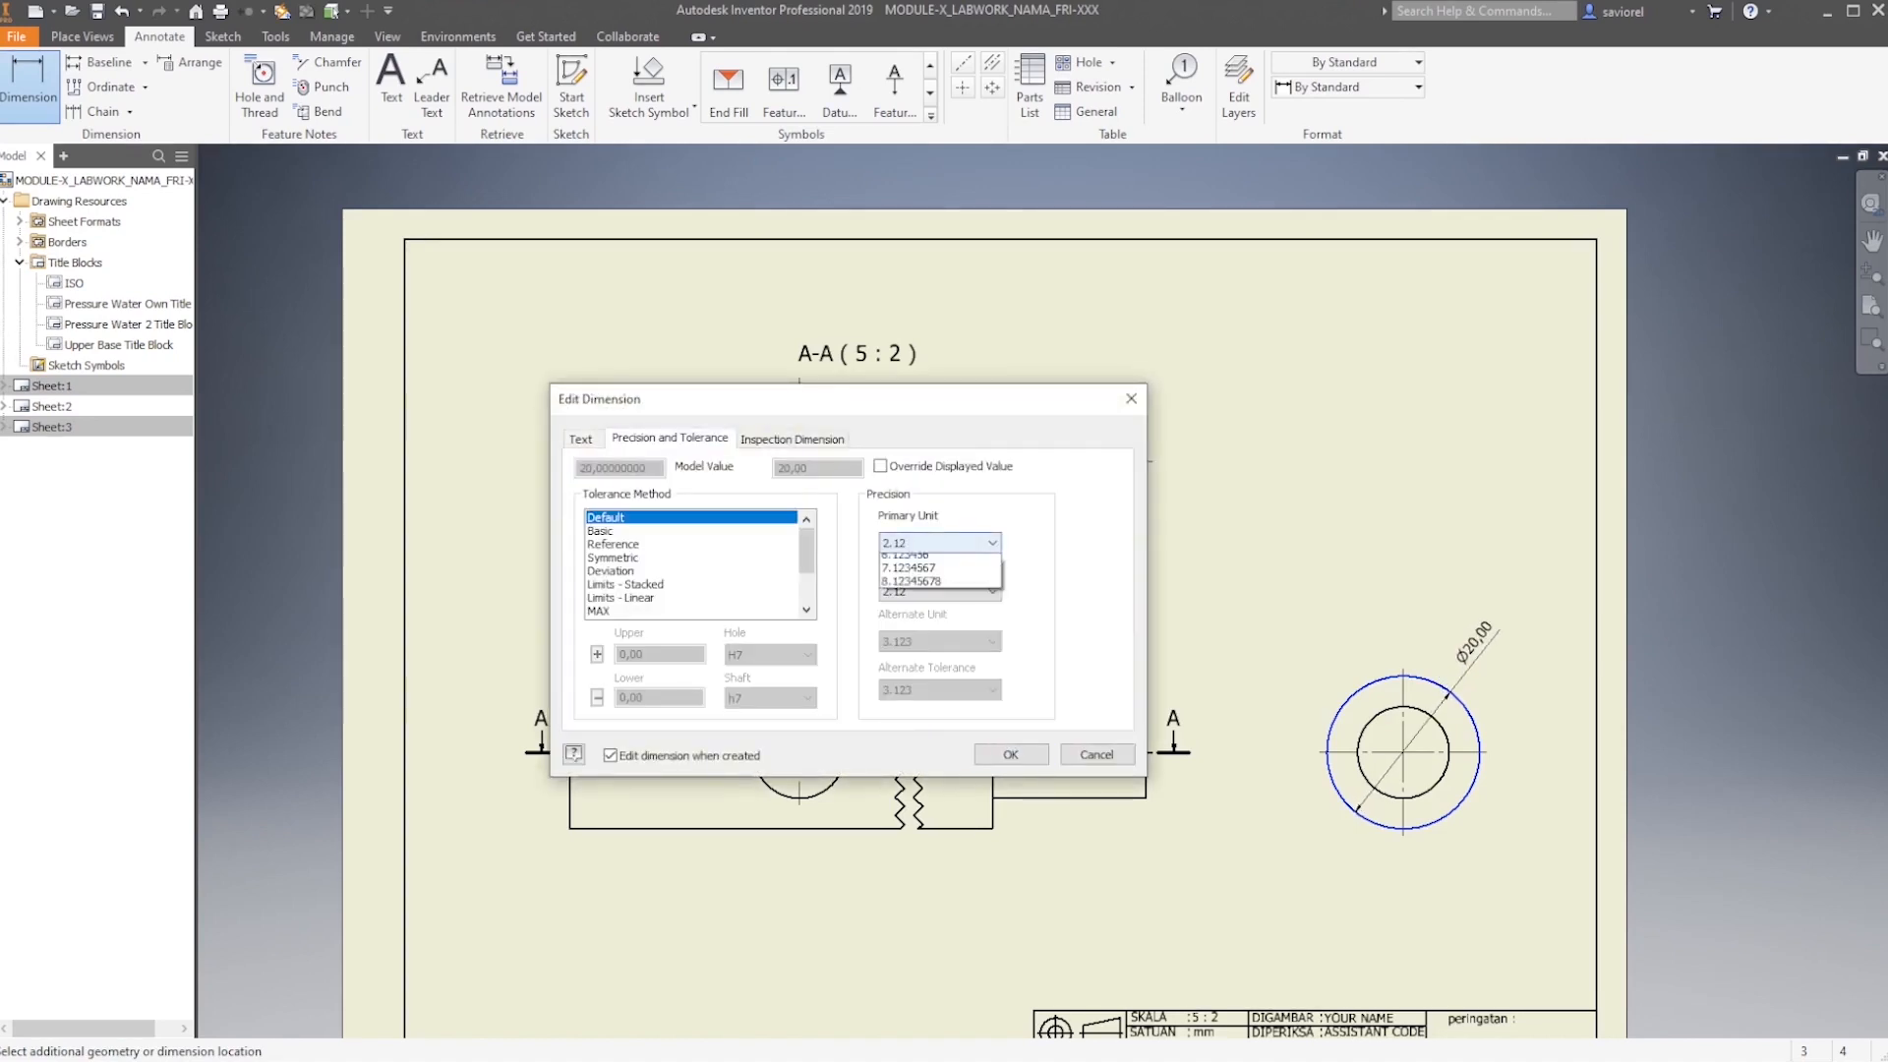
left_click(939, 559)
left_click(939, 591)
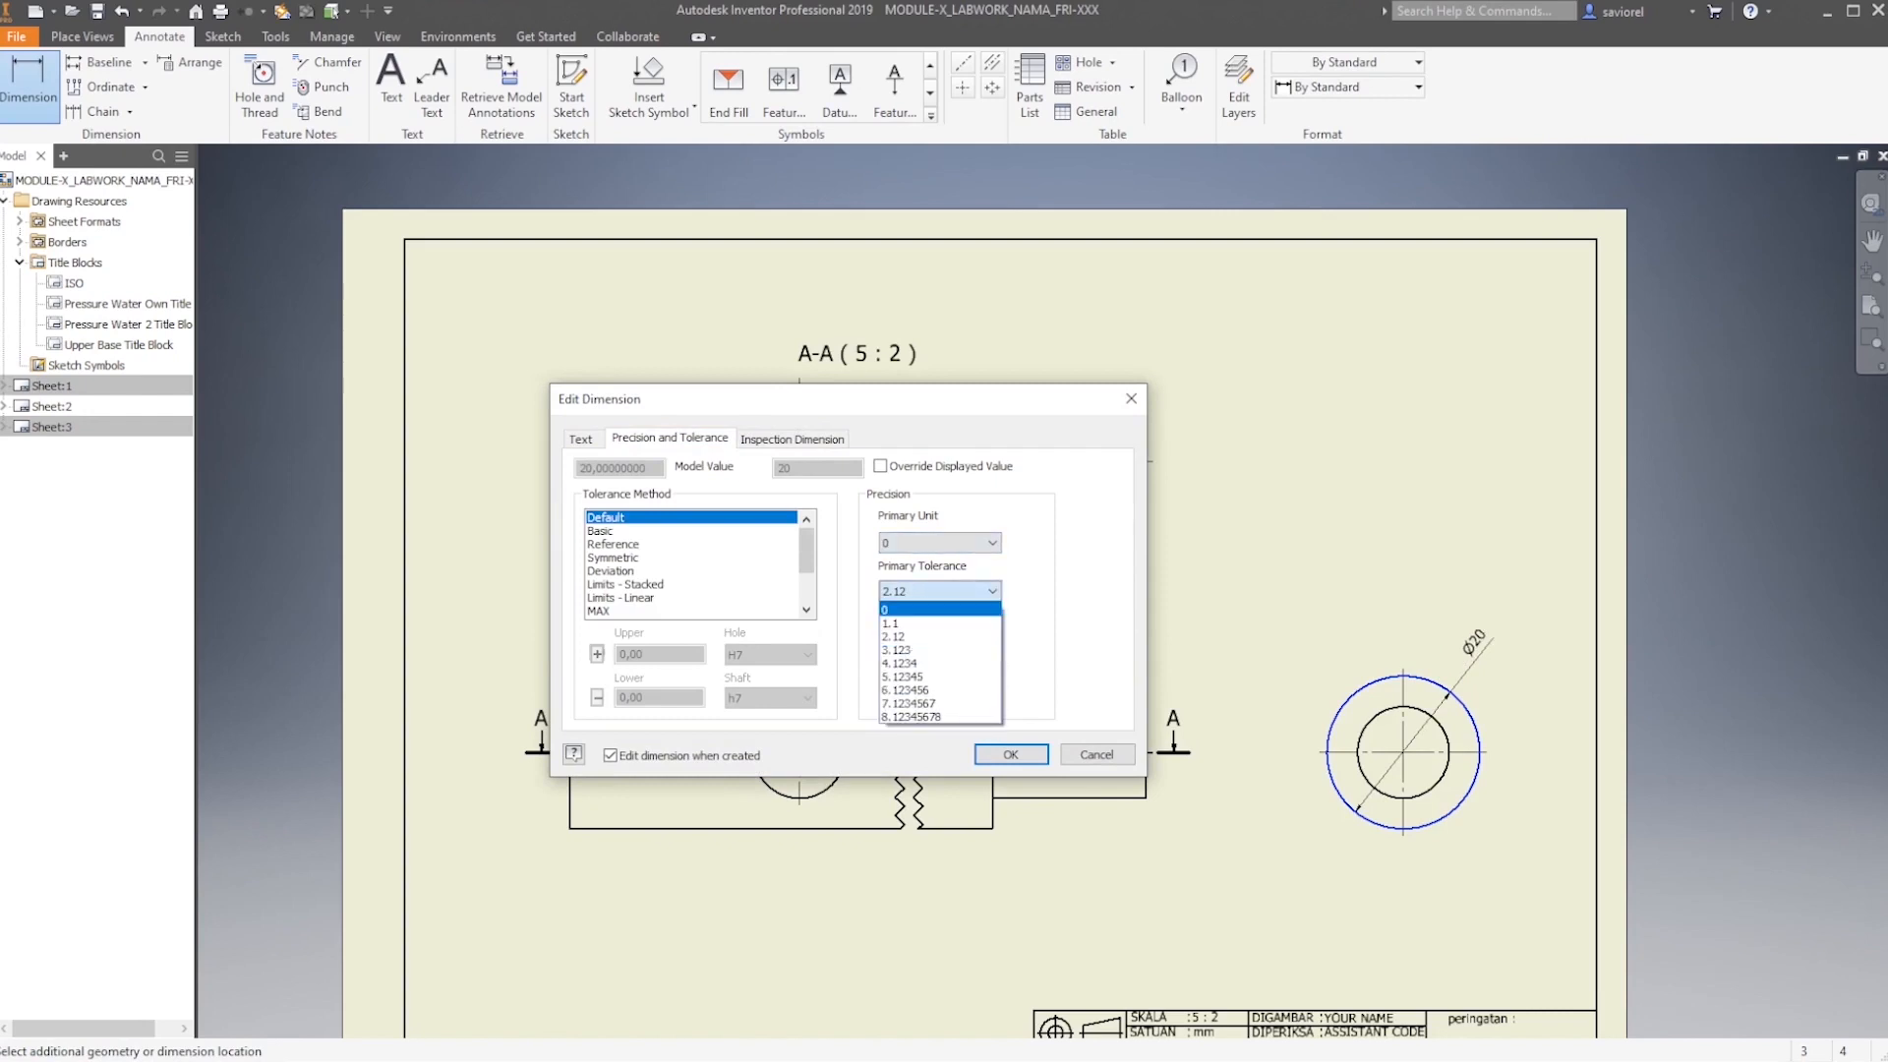
left_click(939, 607)
left_click(1010, 754)
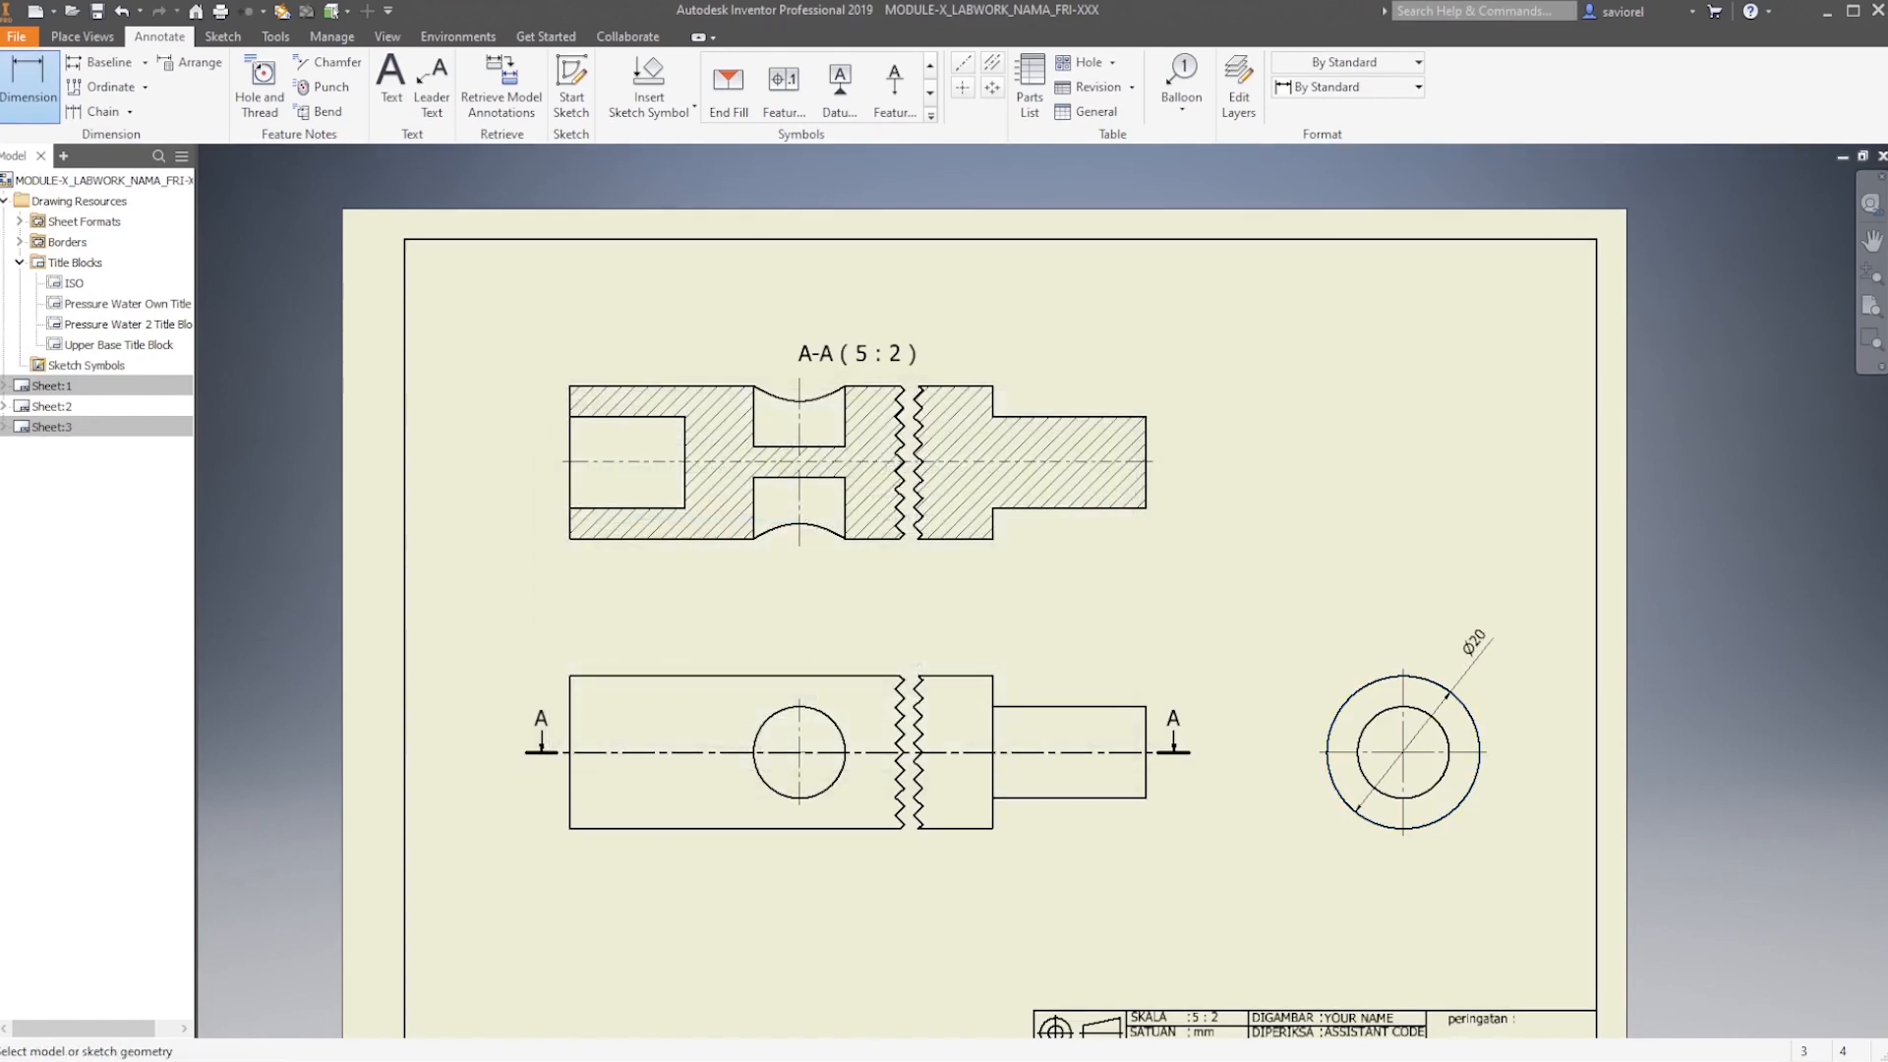
Dimension the inner circle's diameter in the end view, with primary unit and primary tolerance precision set to 0
left_click(1436, 721)
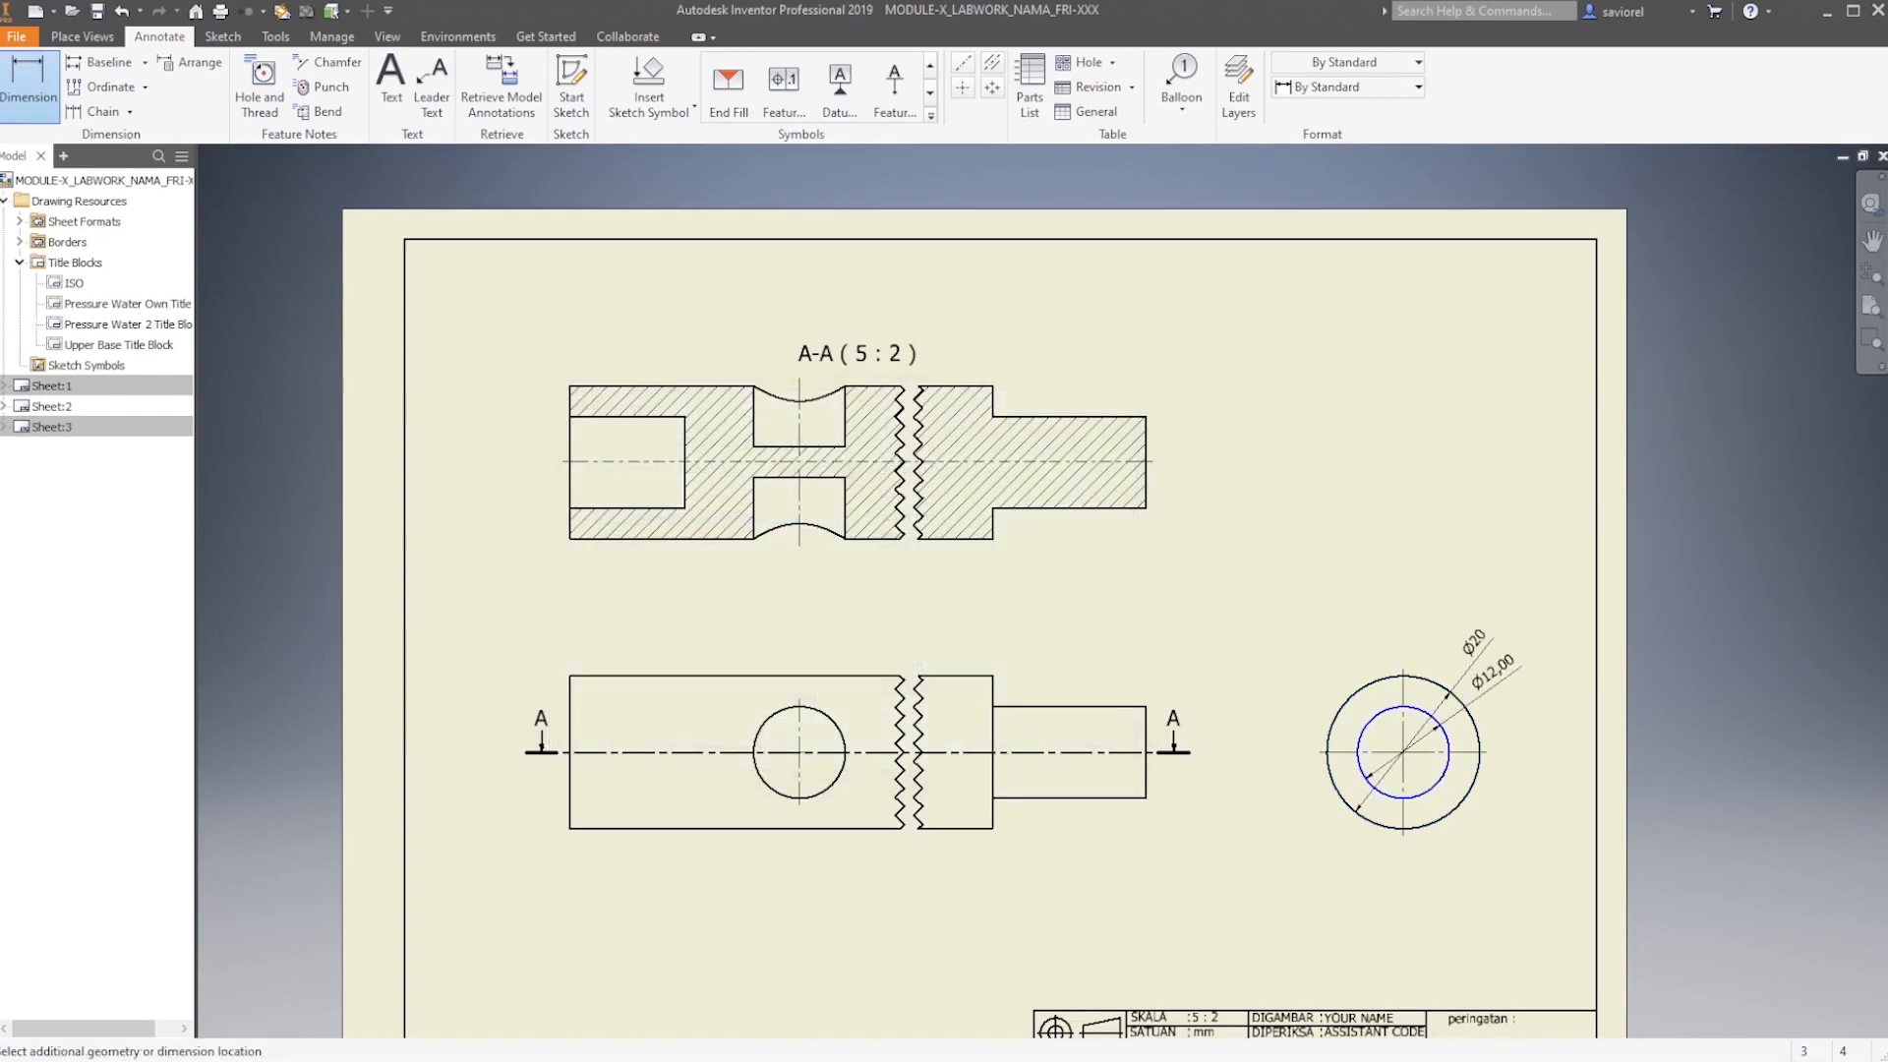
left_click(1504, 669)
left_click(939, 542)
left_click(939, 560)
left_click(939, 591)
left_click(939, 608)
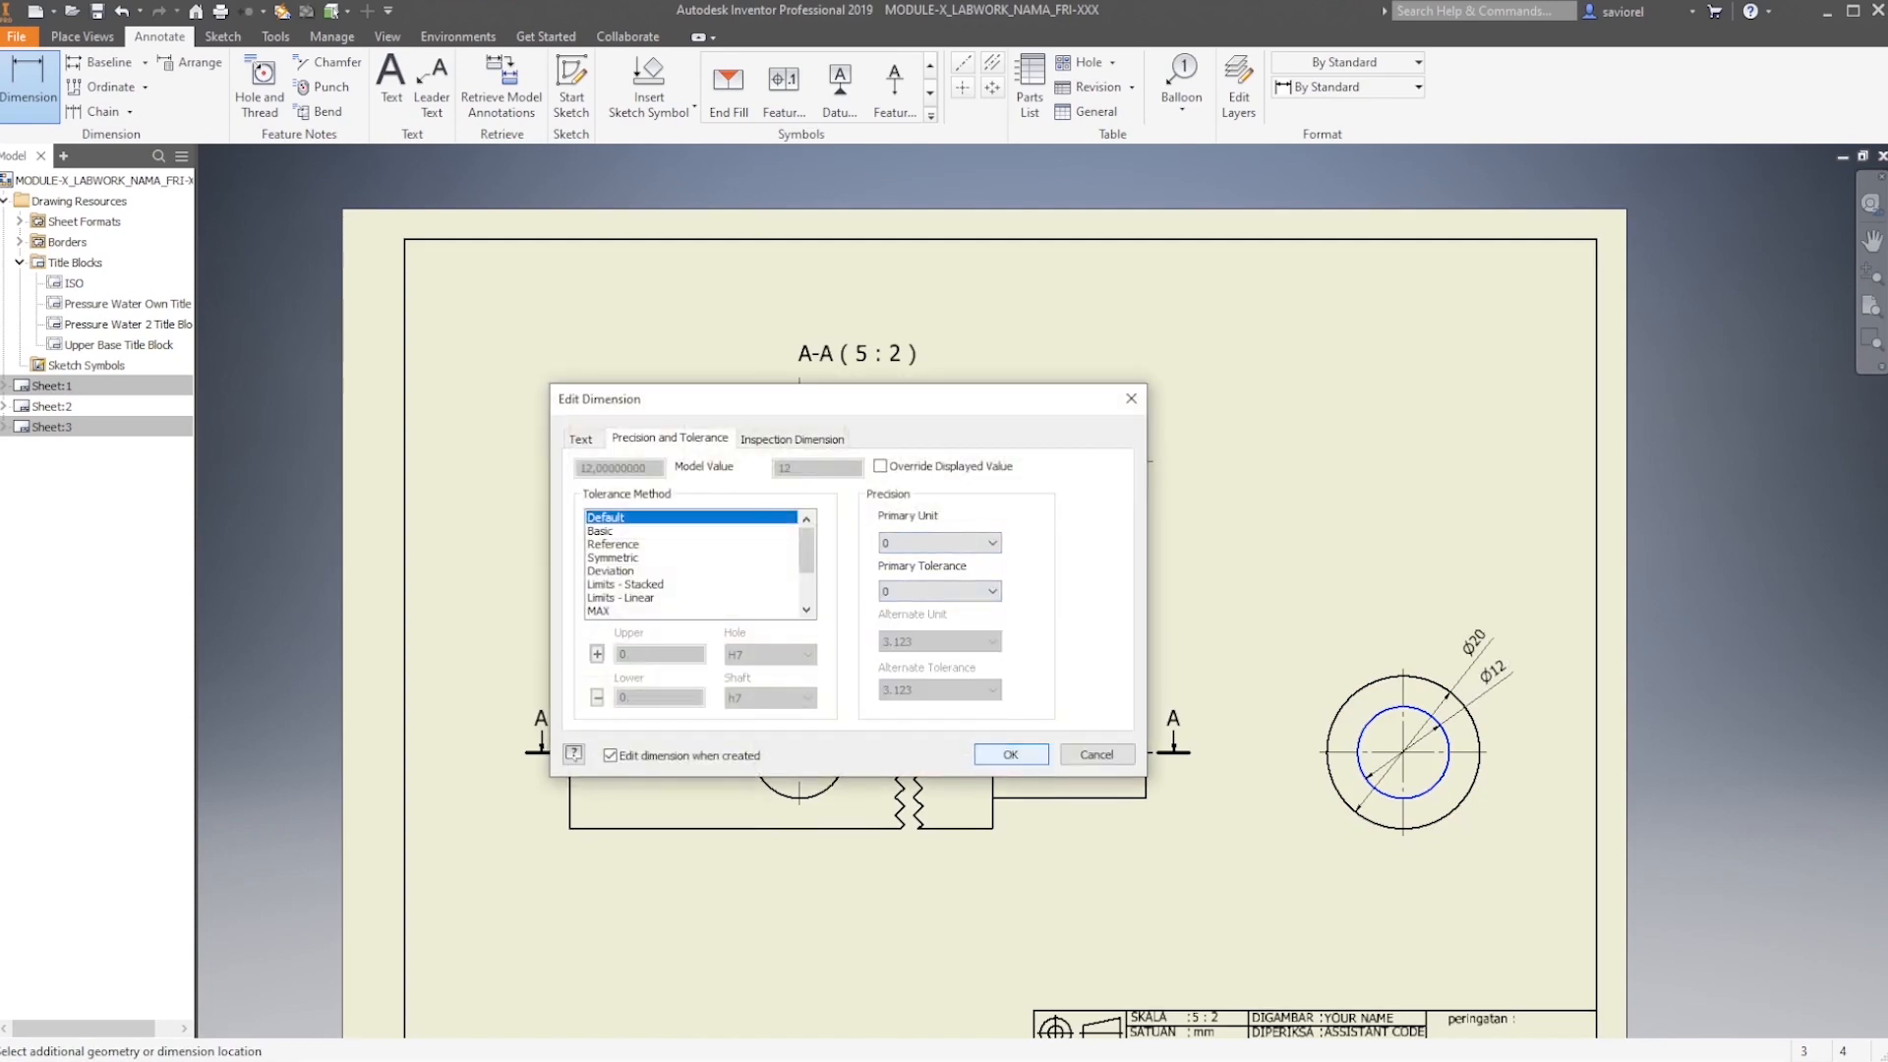
left_click(1010, 754)
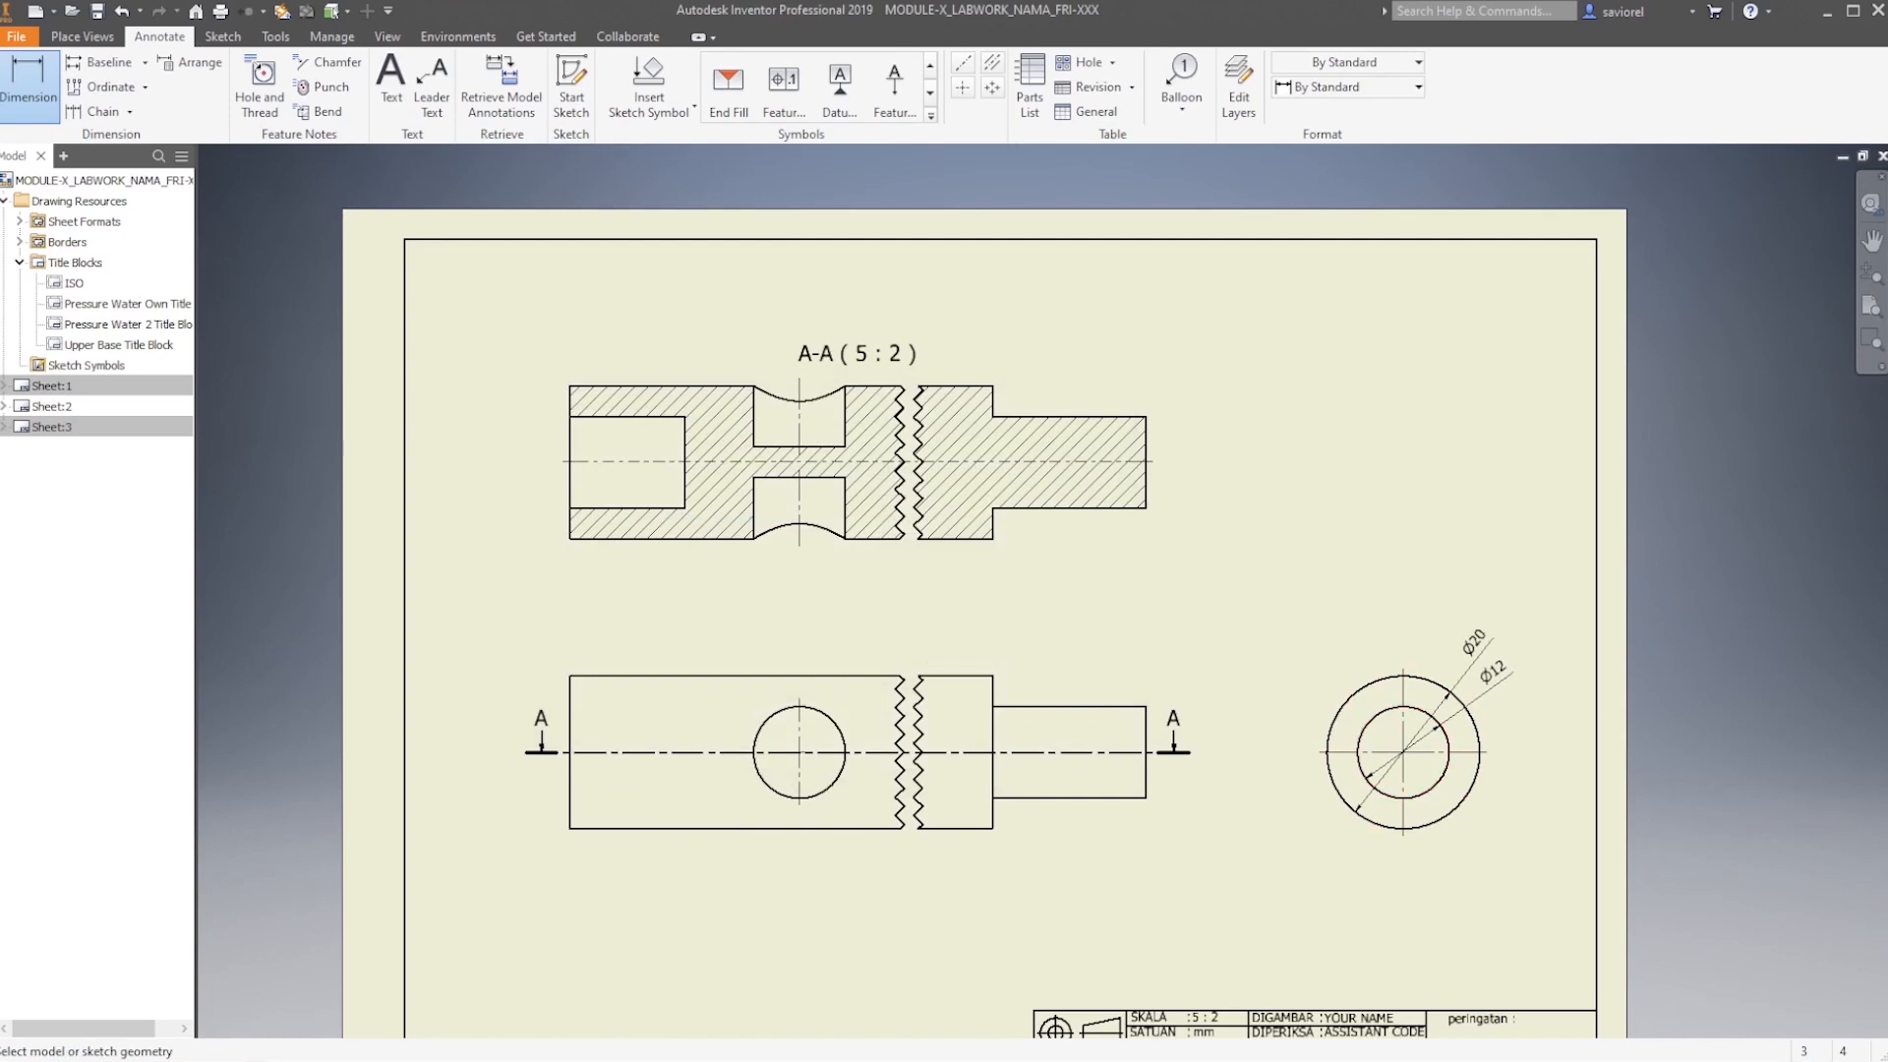
Add a chain dimension below section A-A from the blind bore's inner end to both side edges of the cross hole
middle_click_drag(983, 590, 1018, 639)
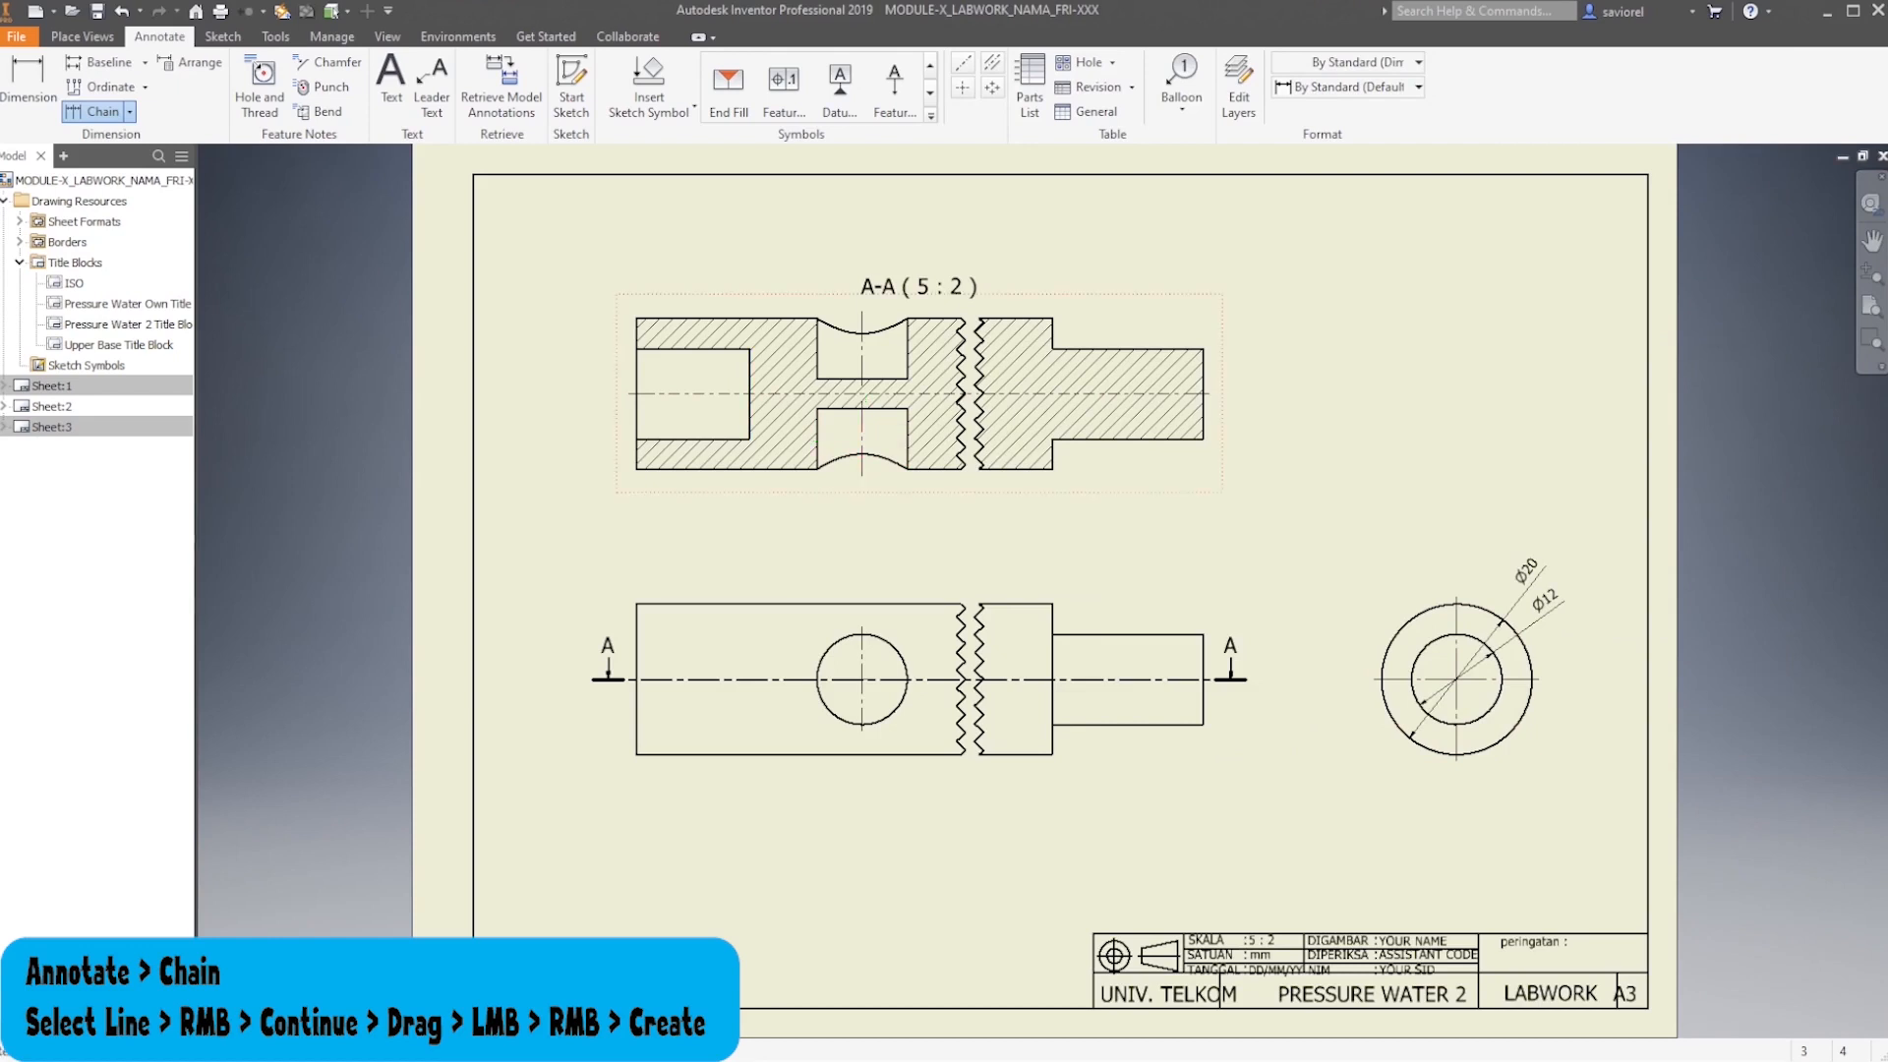
key("Escape")
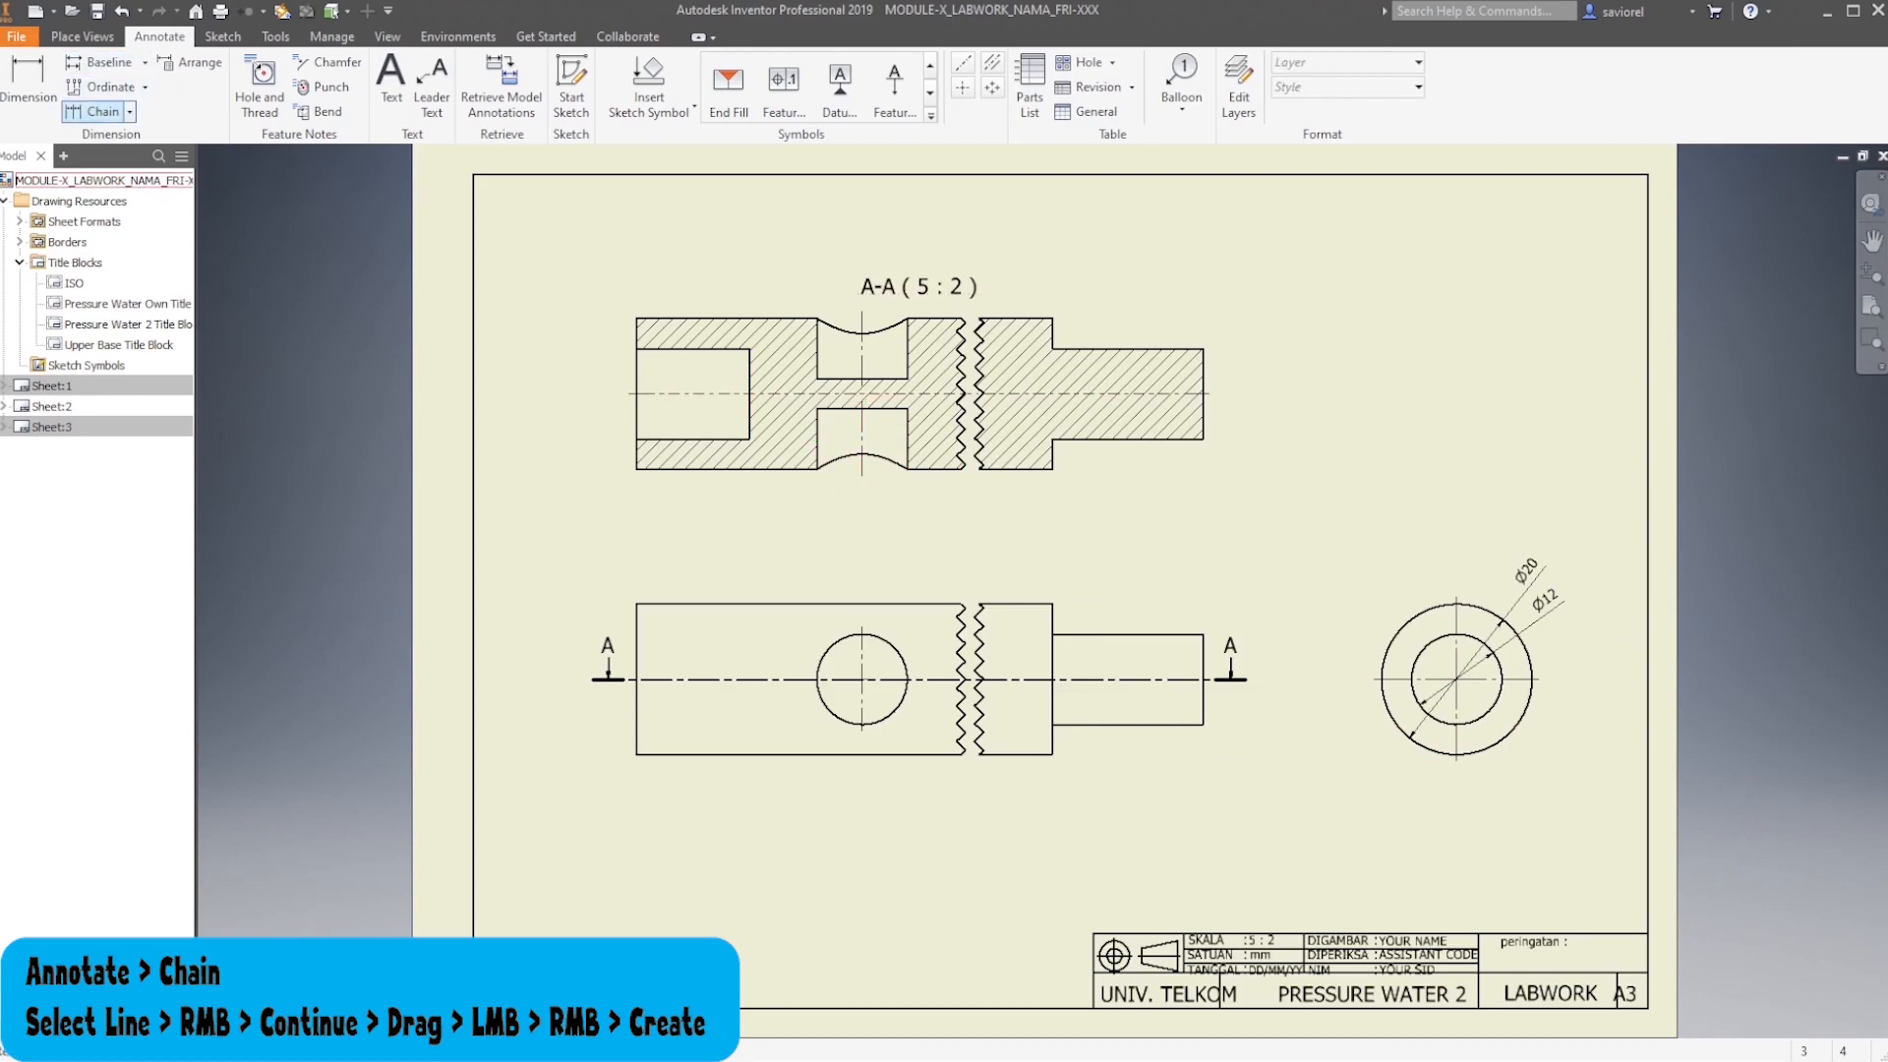
left_click(102, 111)
left_click(749, 407)
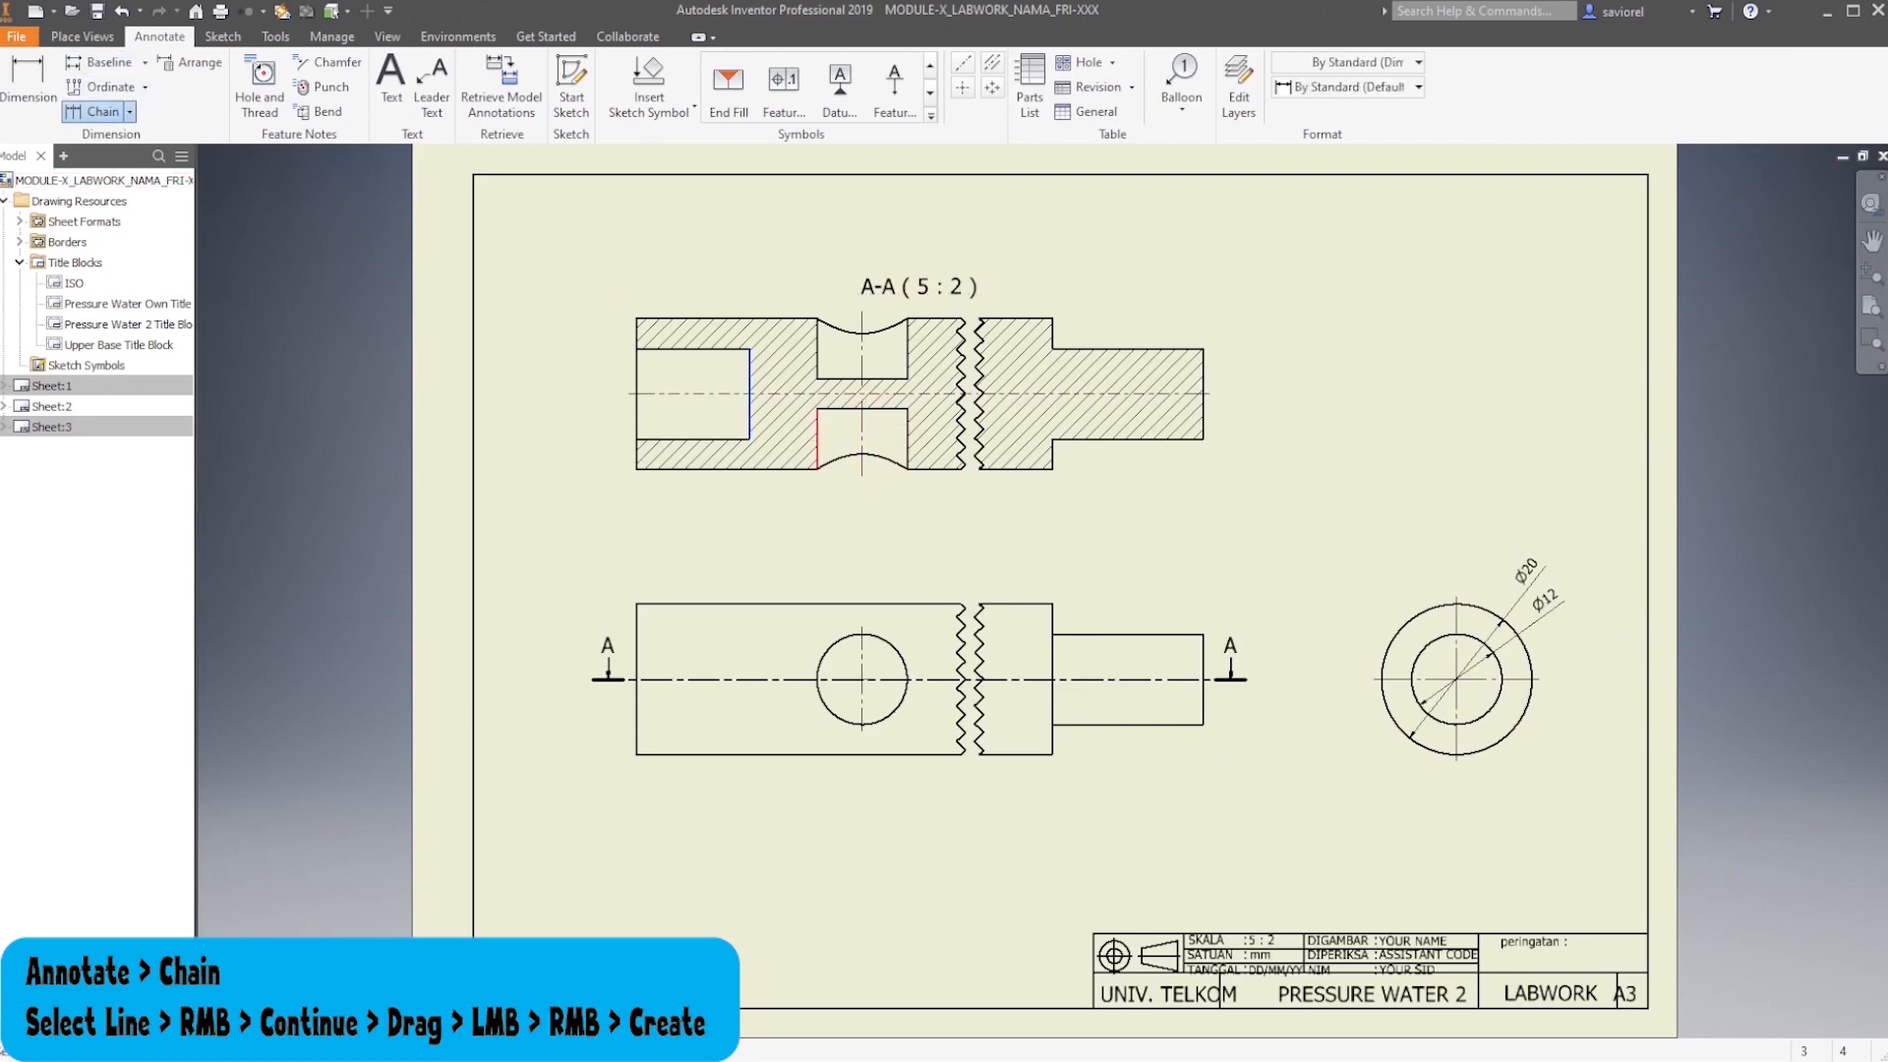
right_click(810, 497)
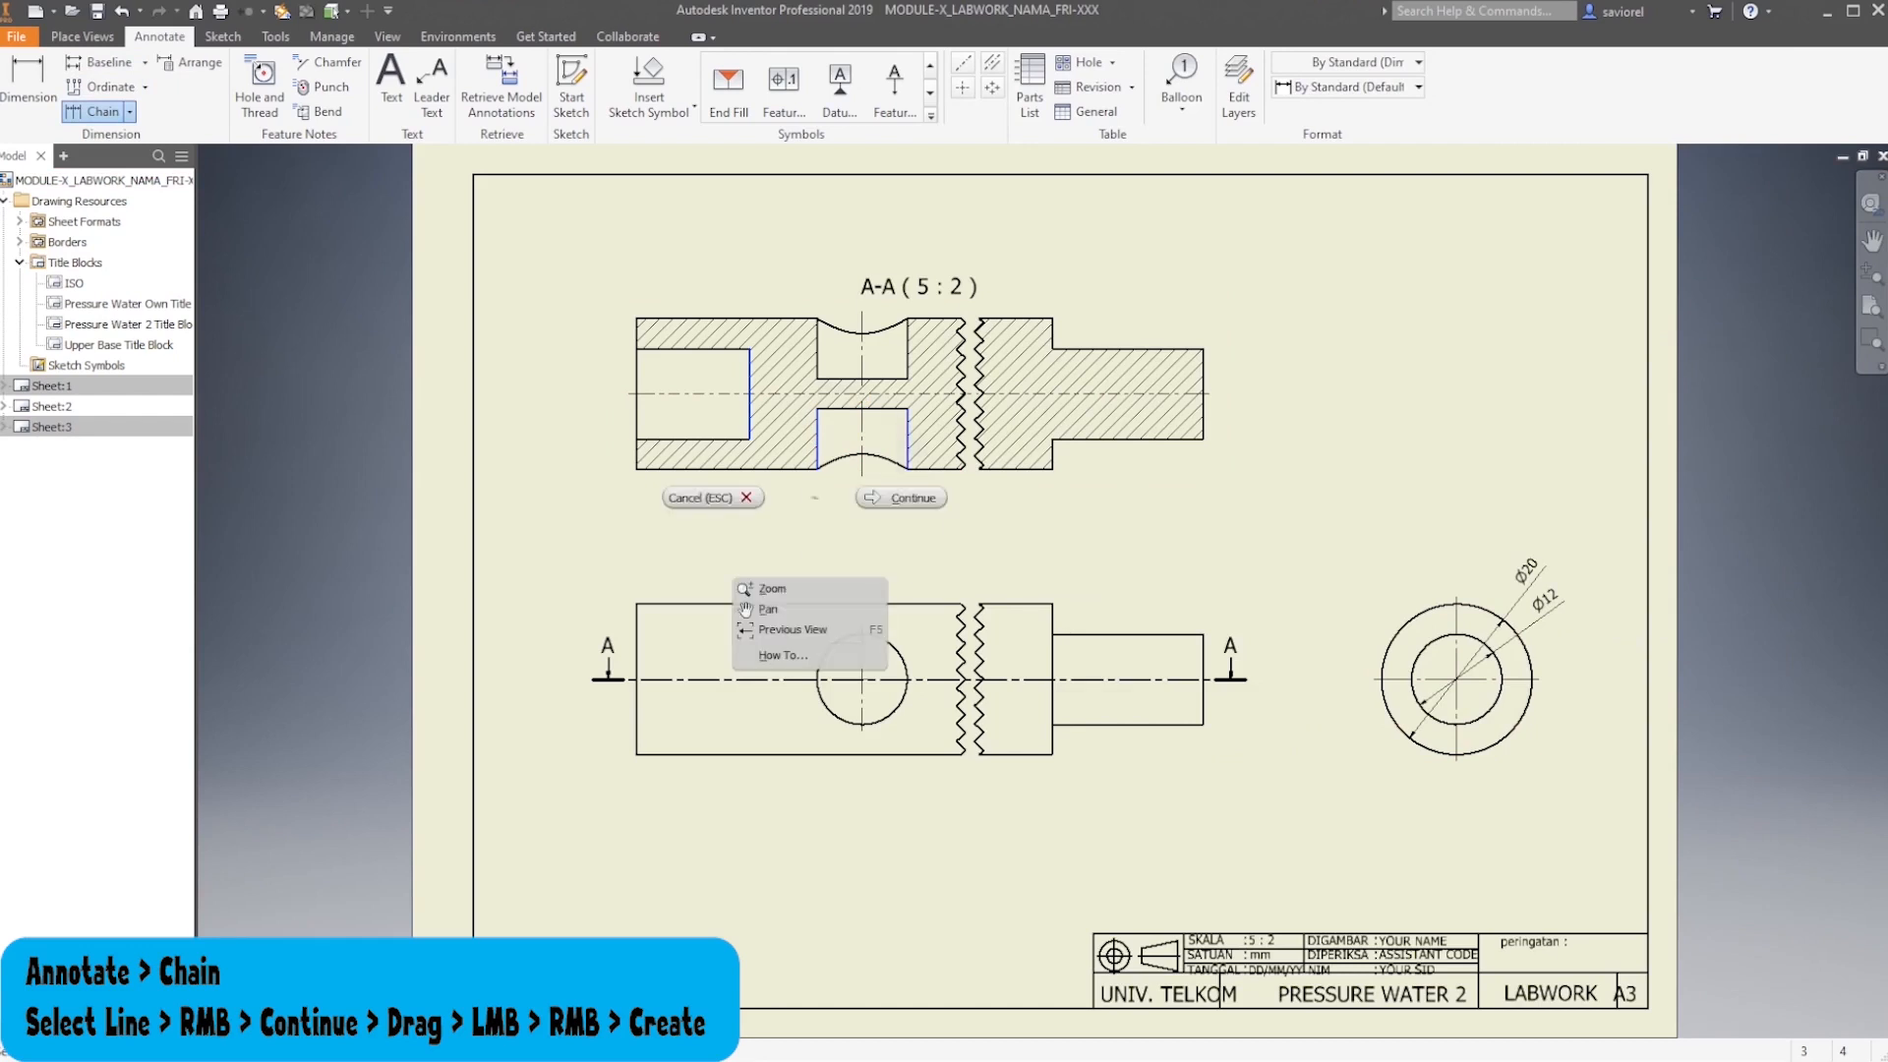
left_click(900, 497)
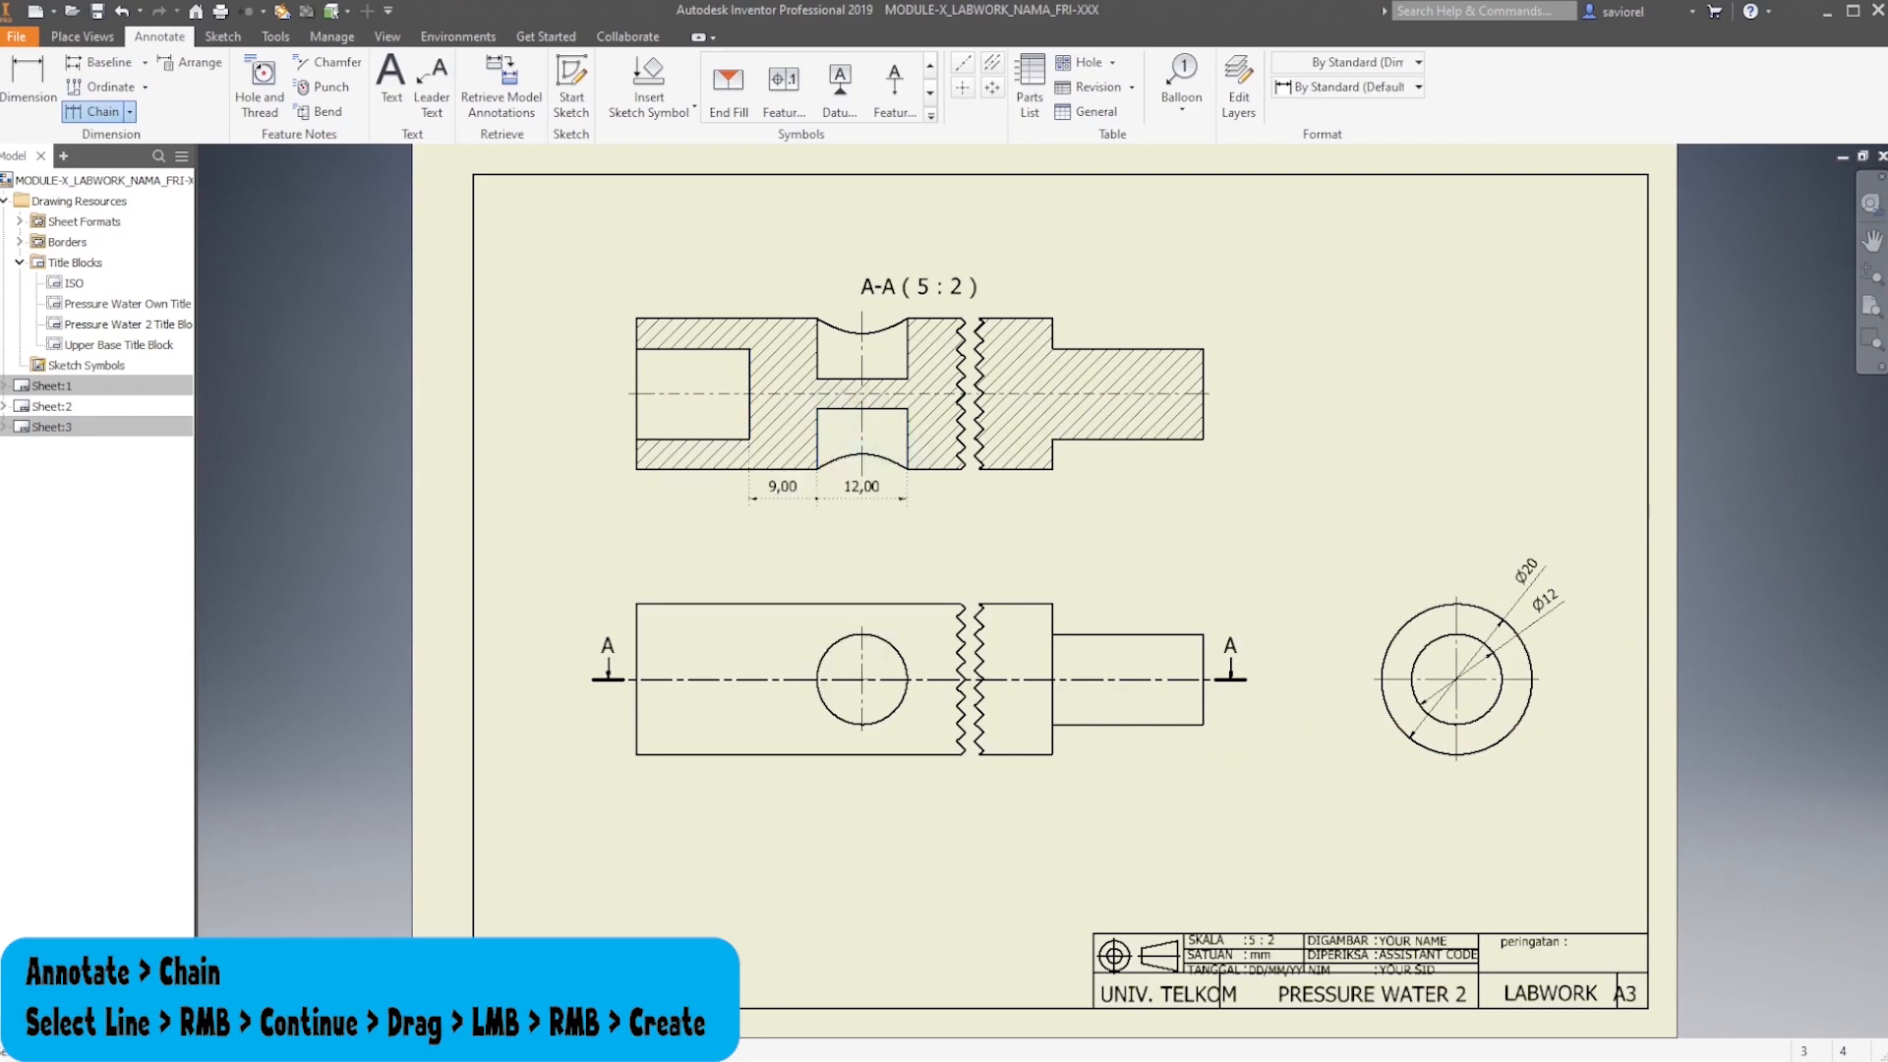
left_click(901, 497)
right_click(755, 593)
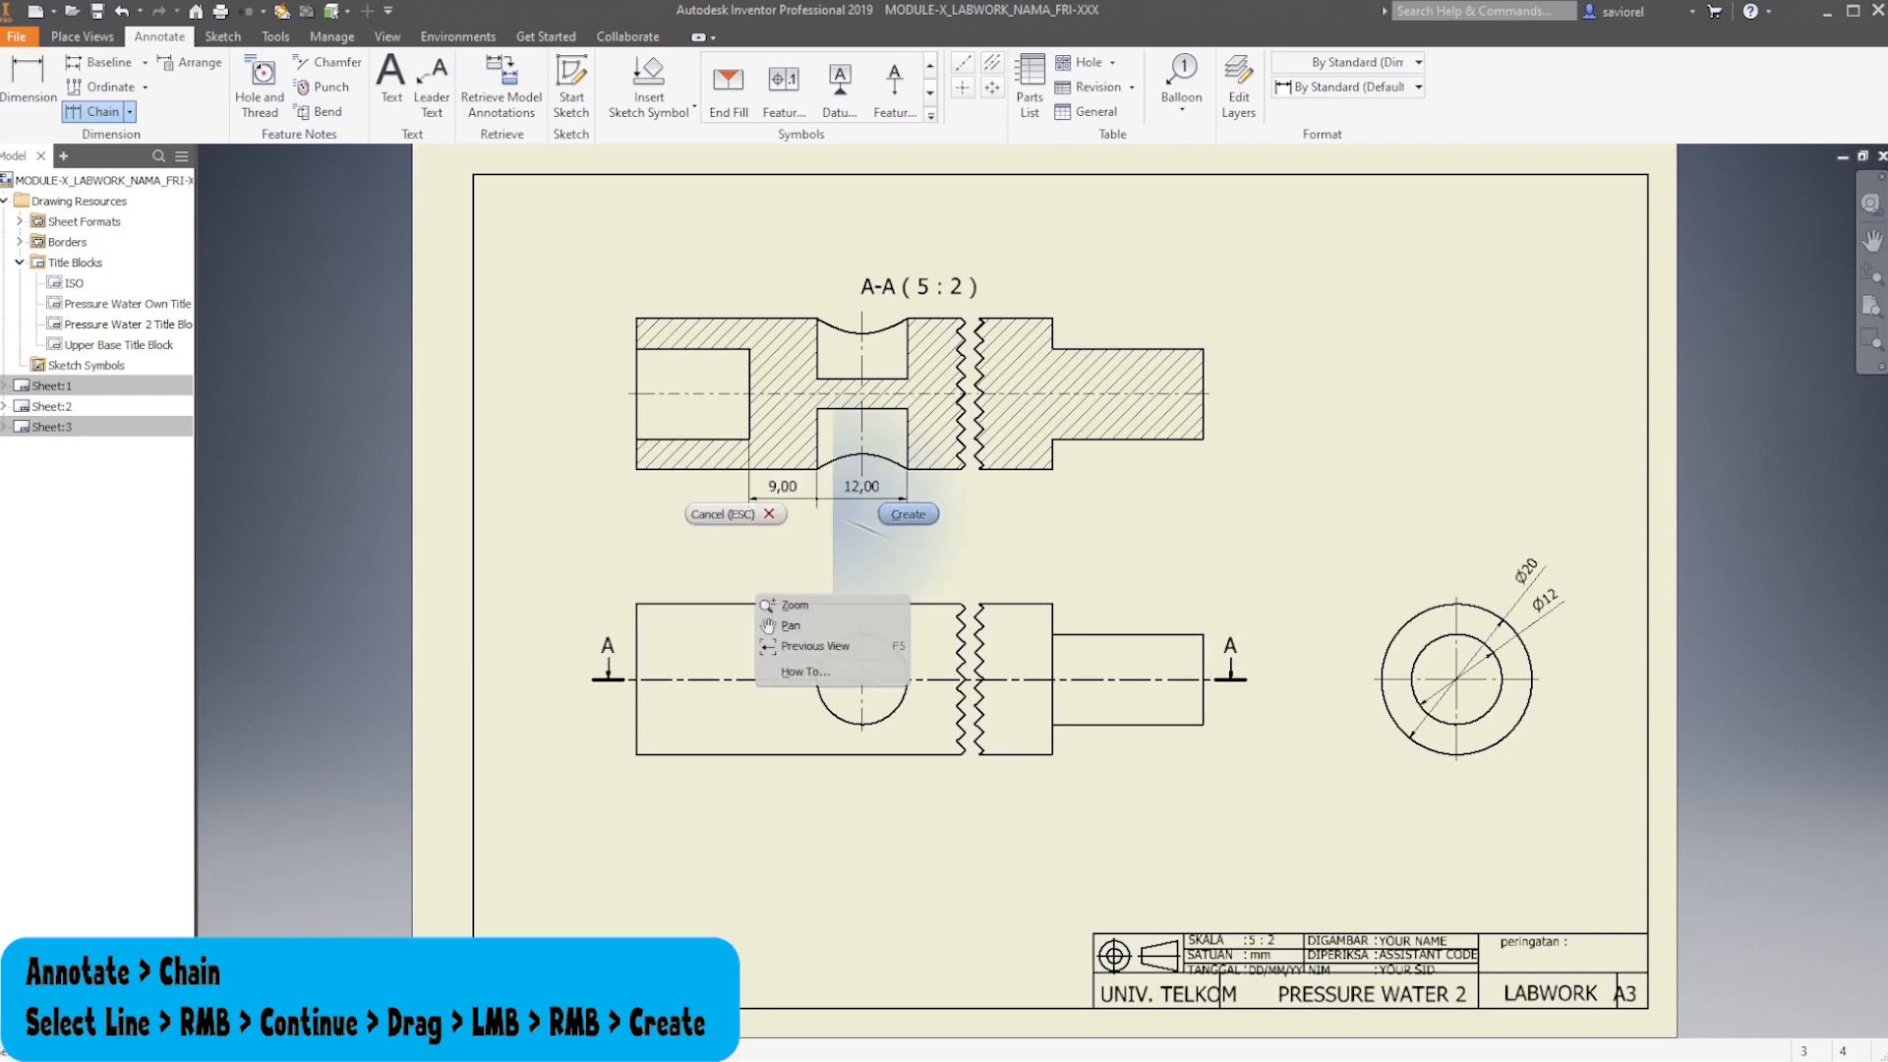
left_click(787, 677)
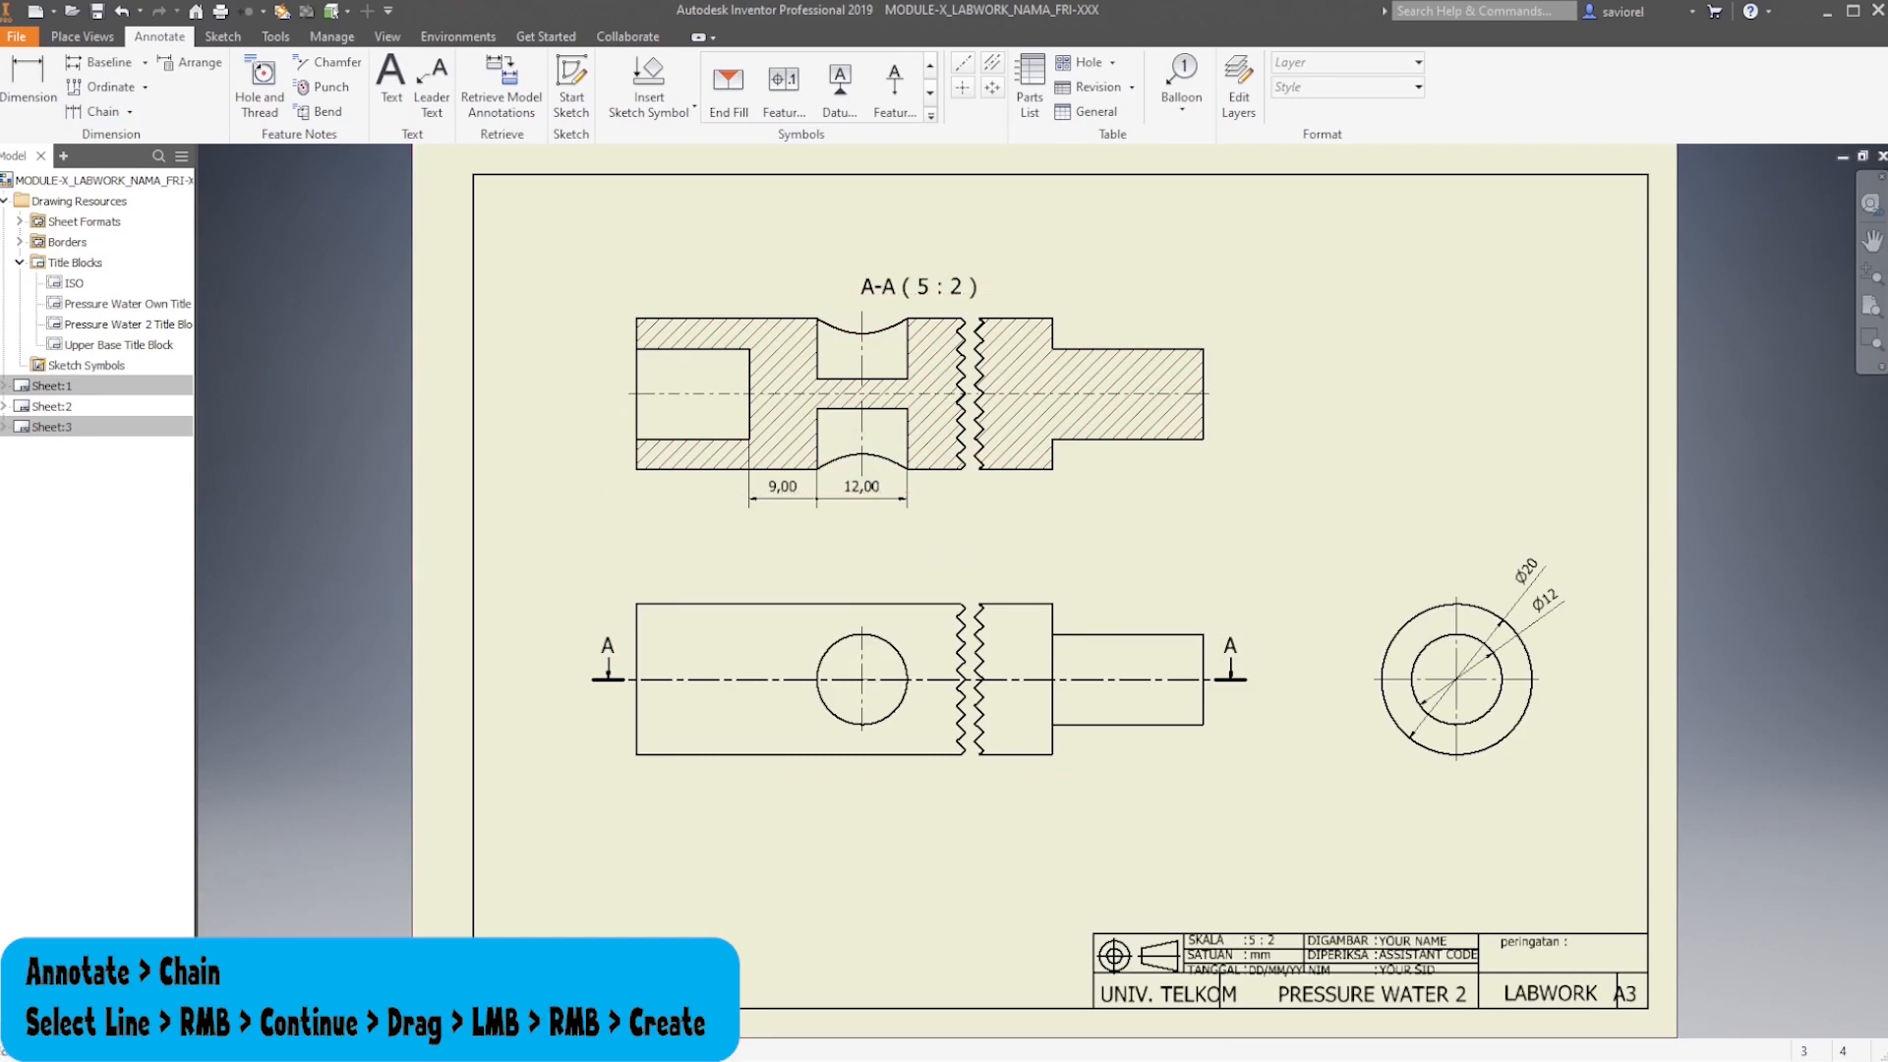
Add a second chain dimension below the first, spanning the left end, the blind bore's inner end, the shoulder and the right end
left_click(99, 111)
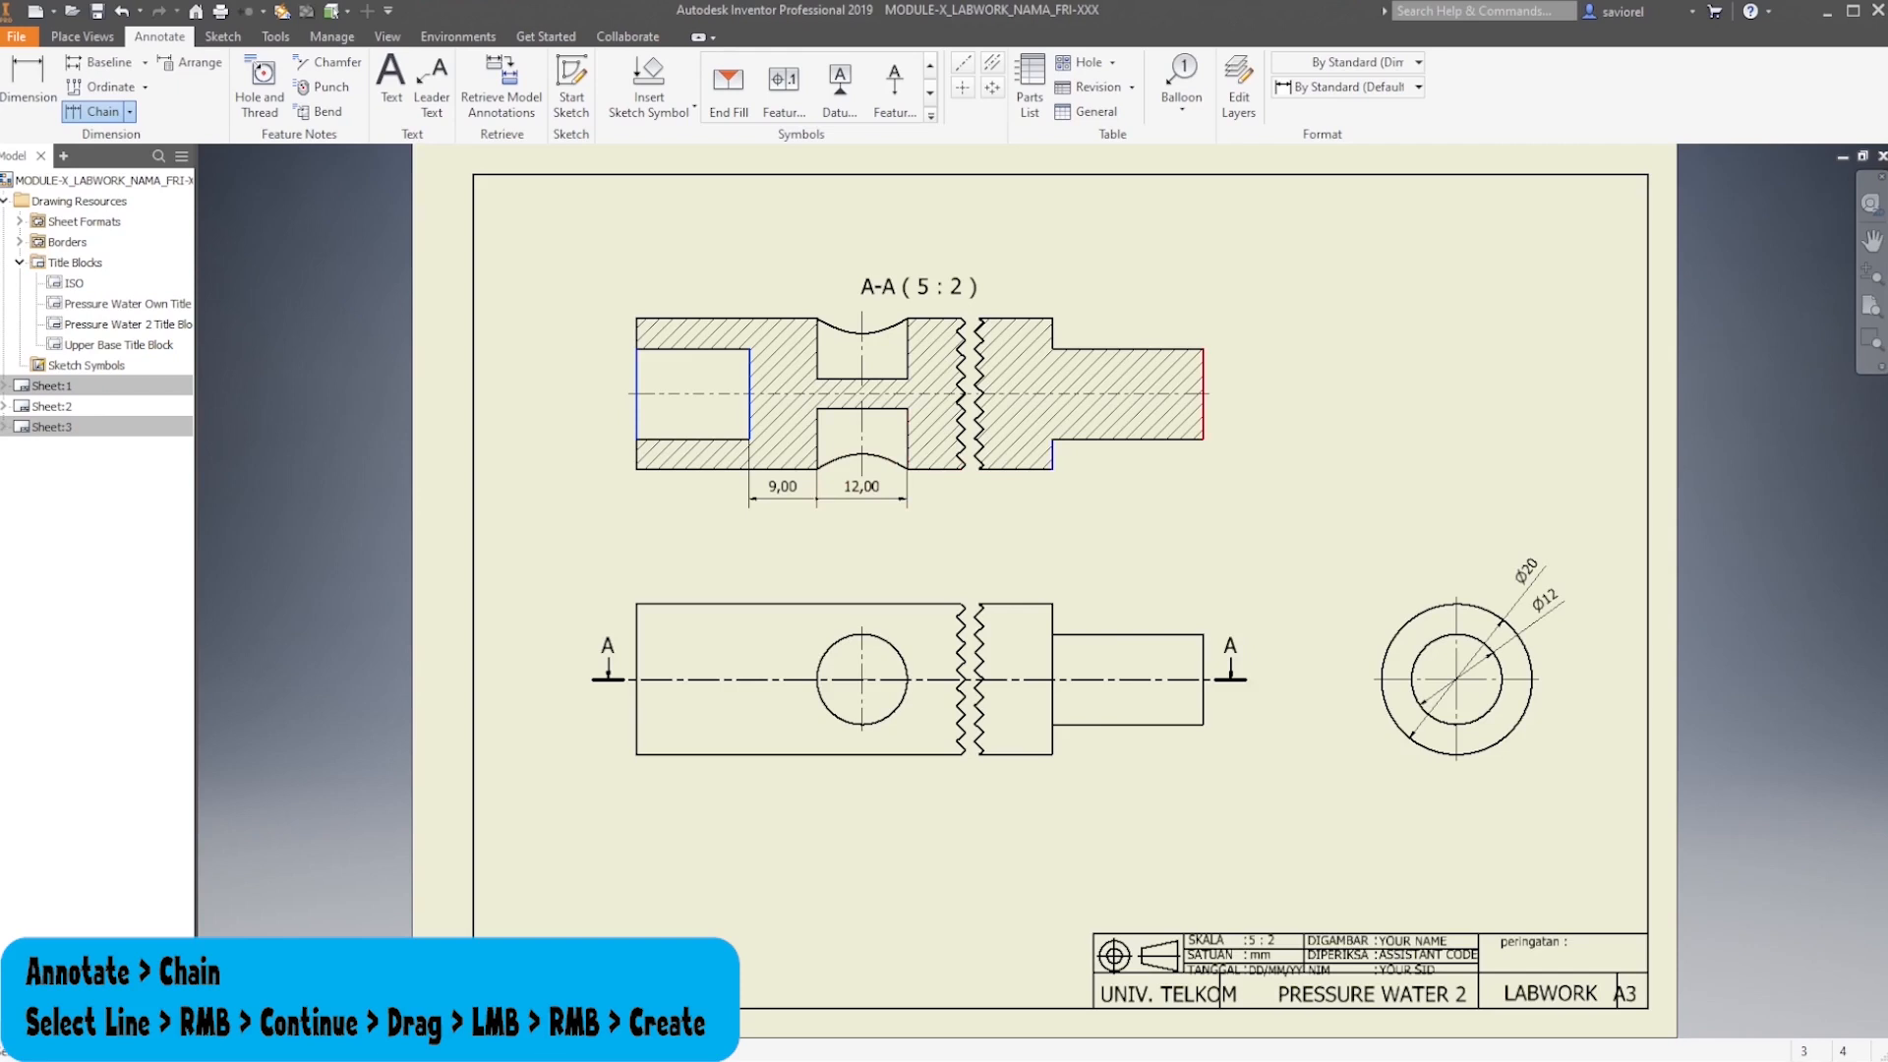
right_click(962, 499)
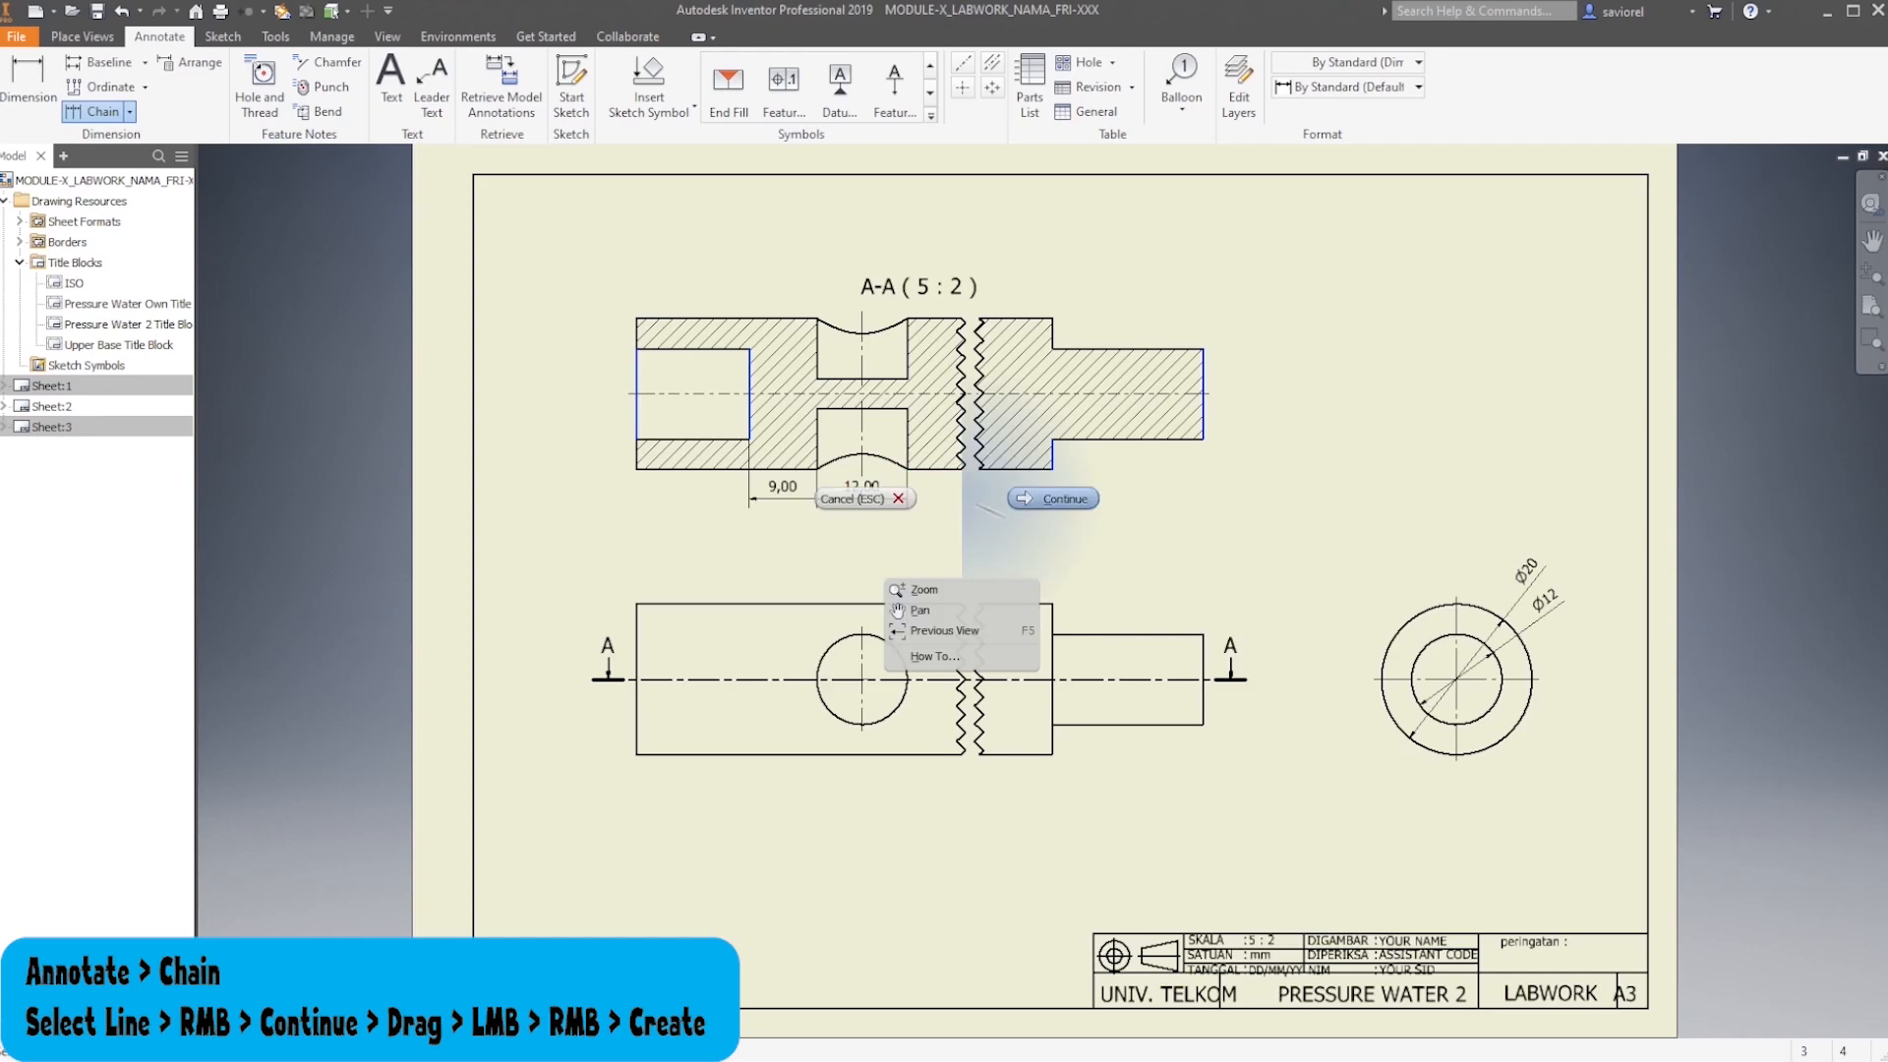
left_click(989, 510)
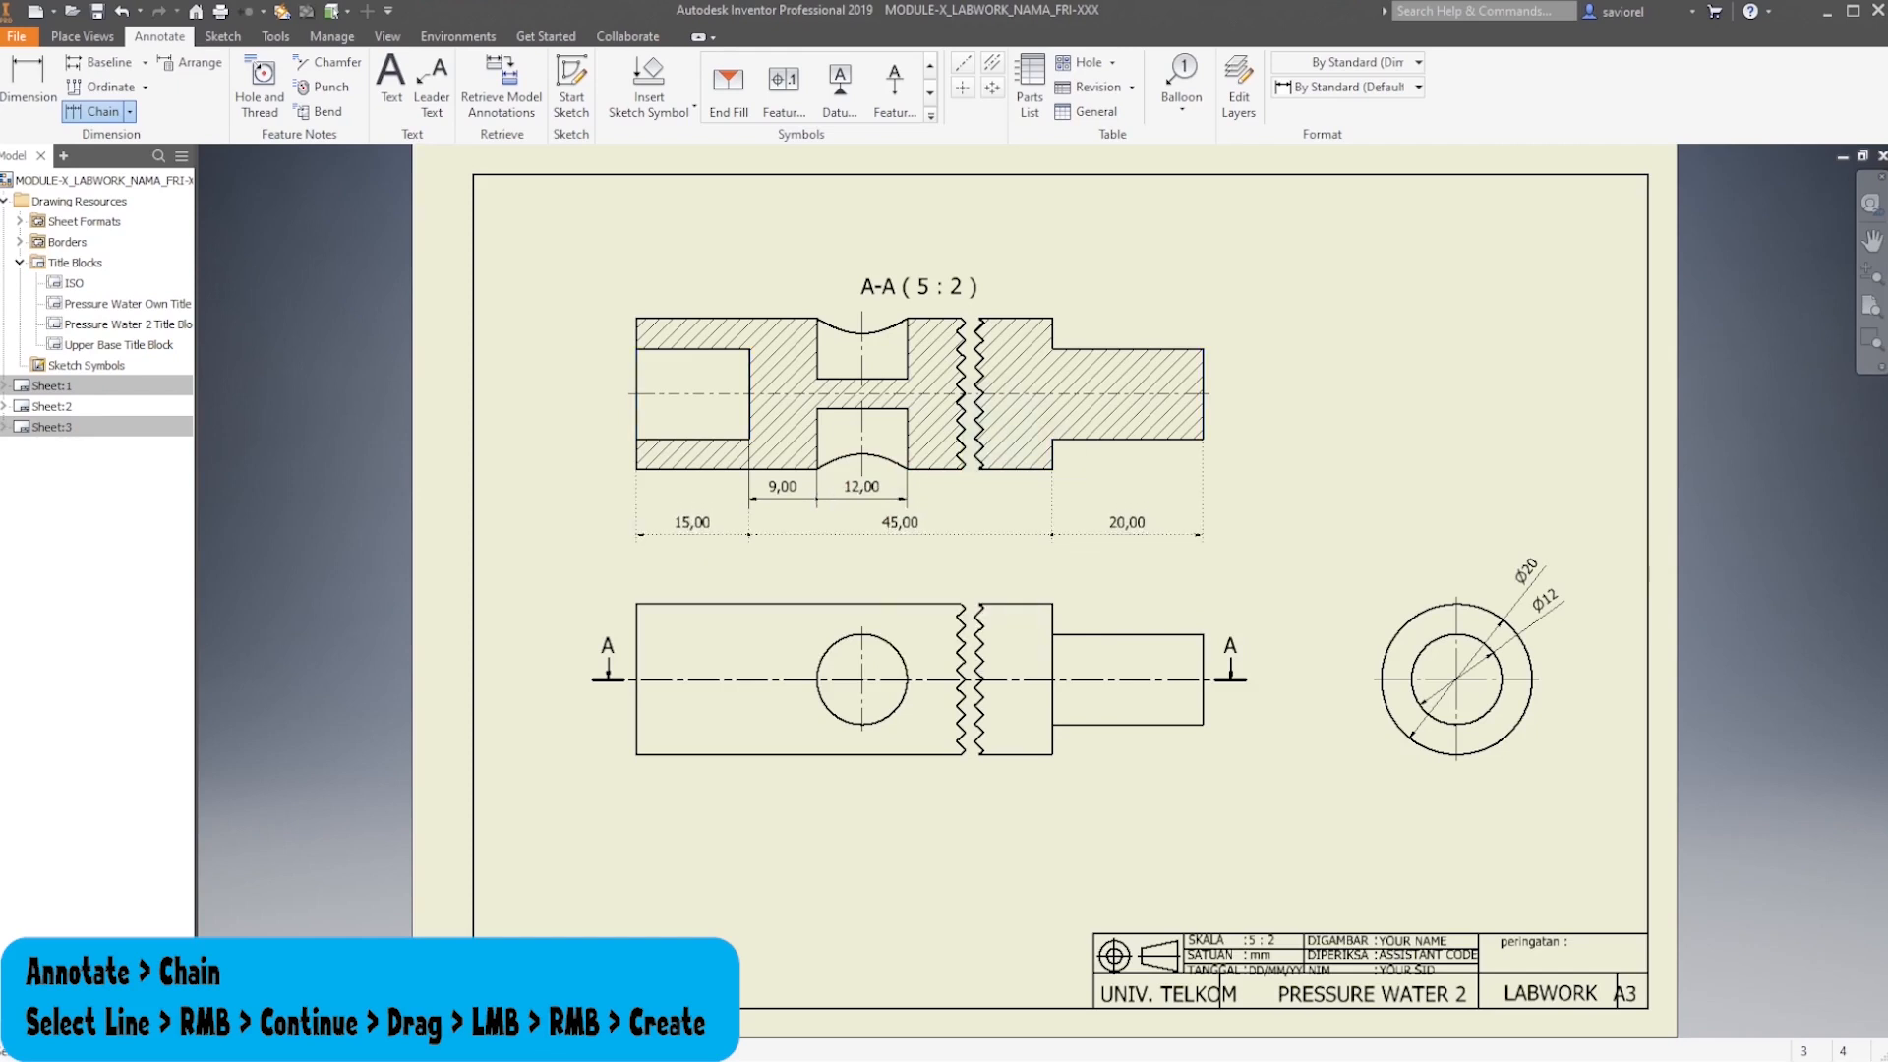
left_click(952, 532)
right_click(952, 530)
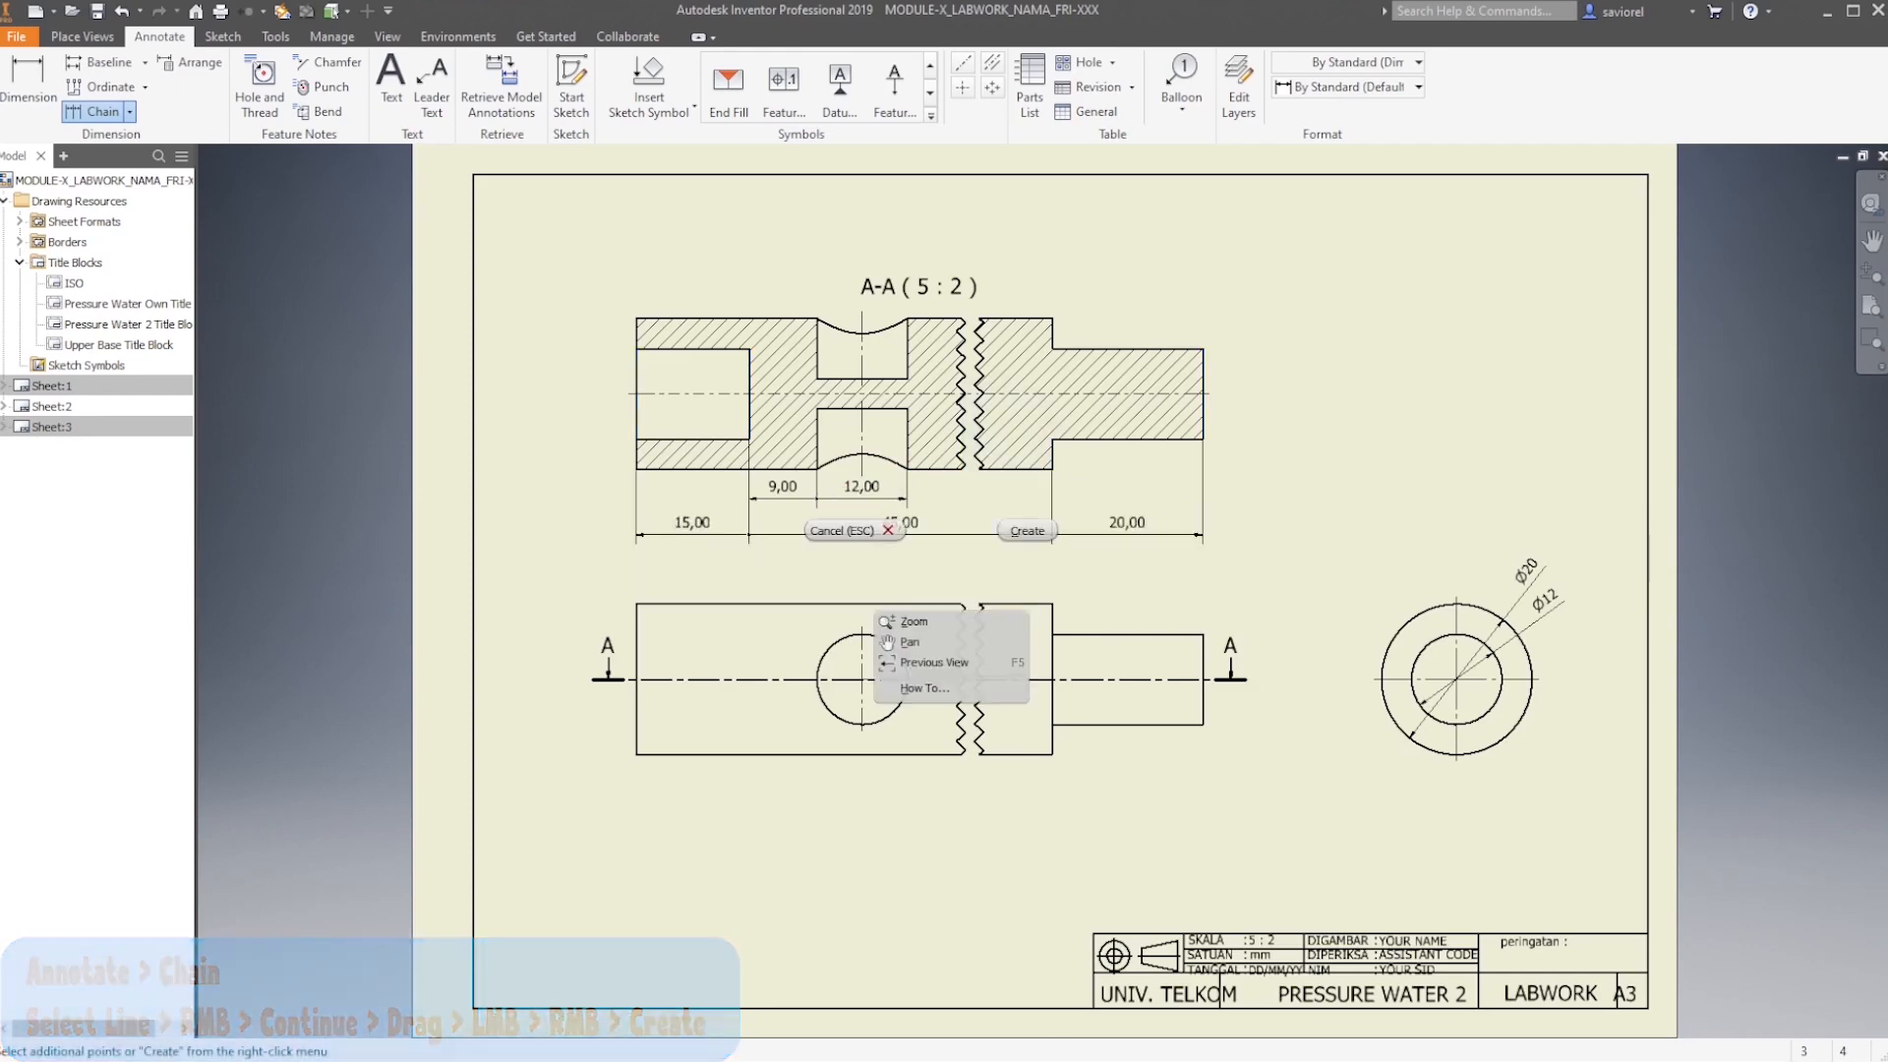
left_click(1026, 531)
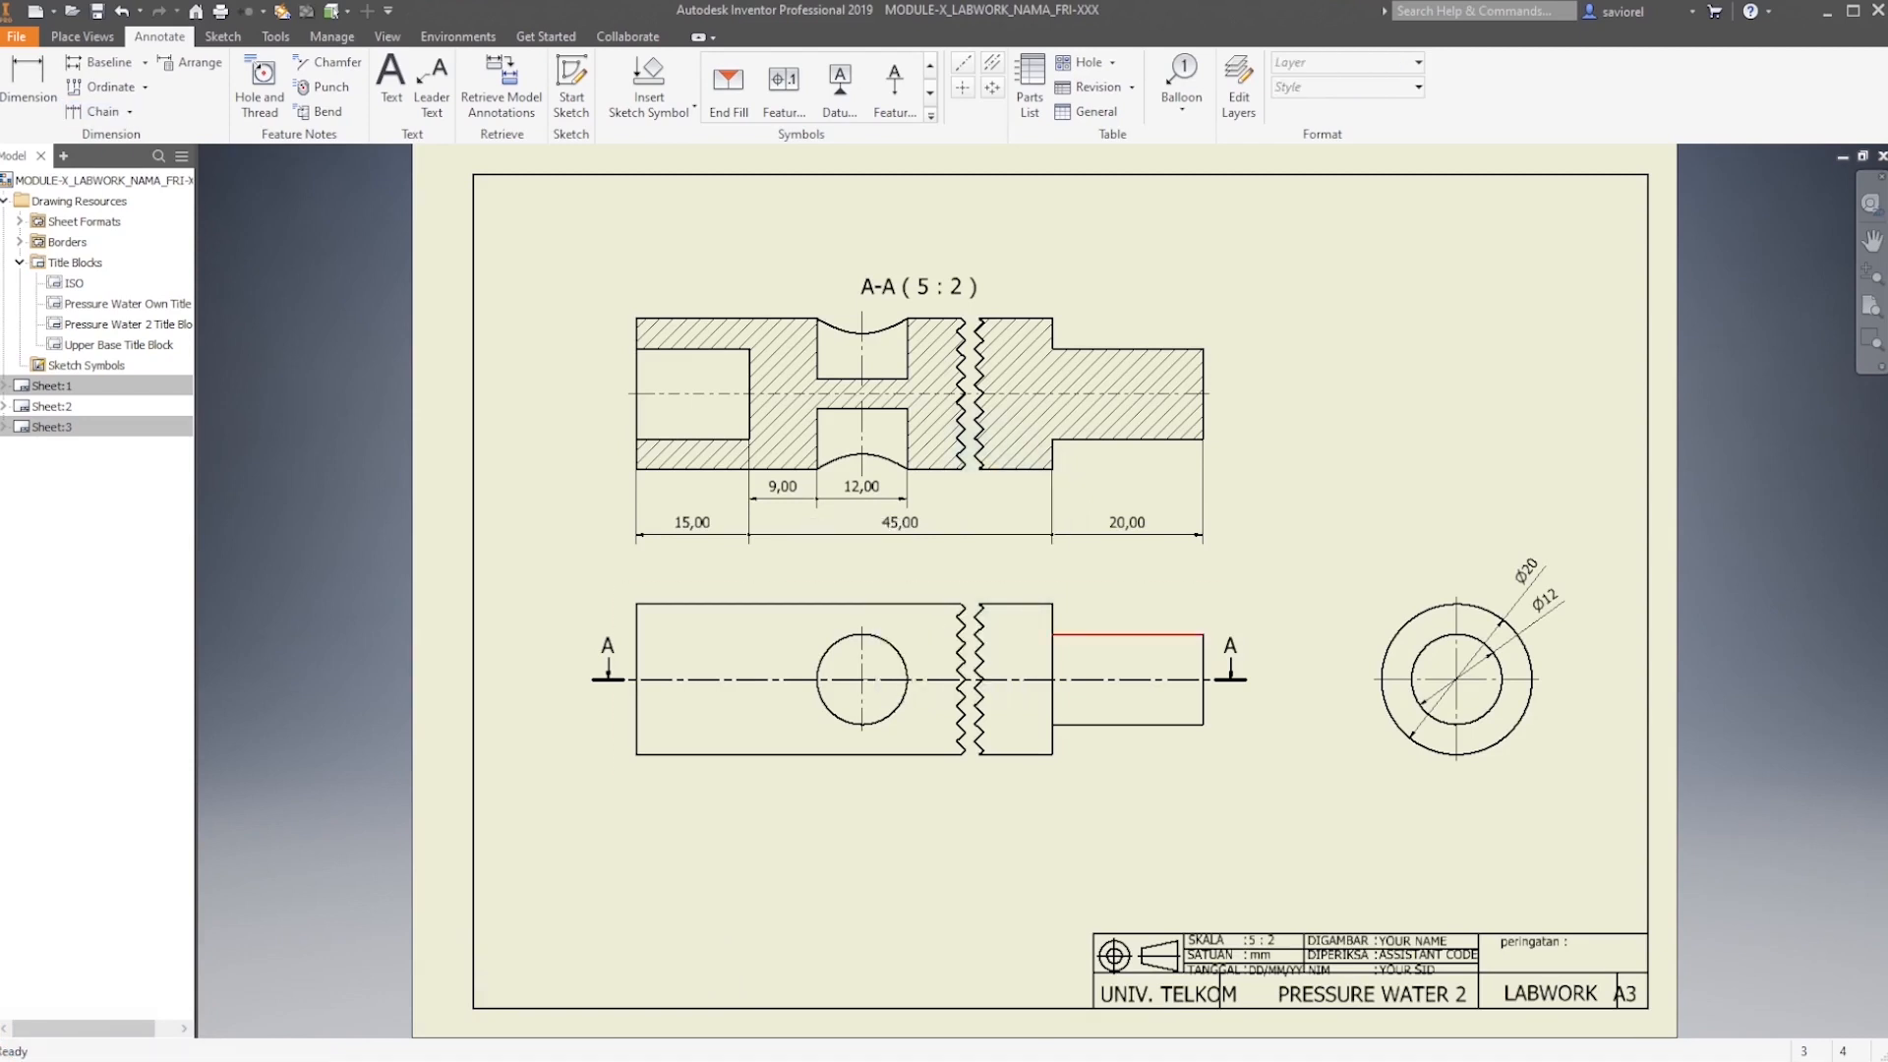
Dimension the web between the two cross-hole floors at the right end of section A-A, with a symmetric tolerance of 0,01
key("d")
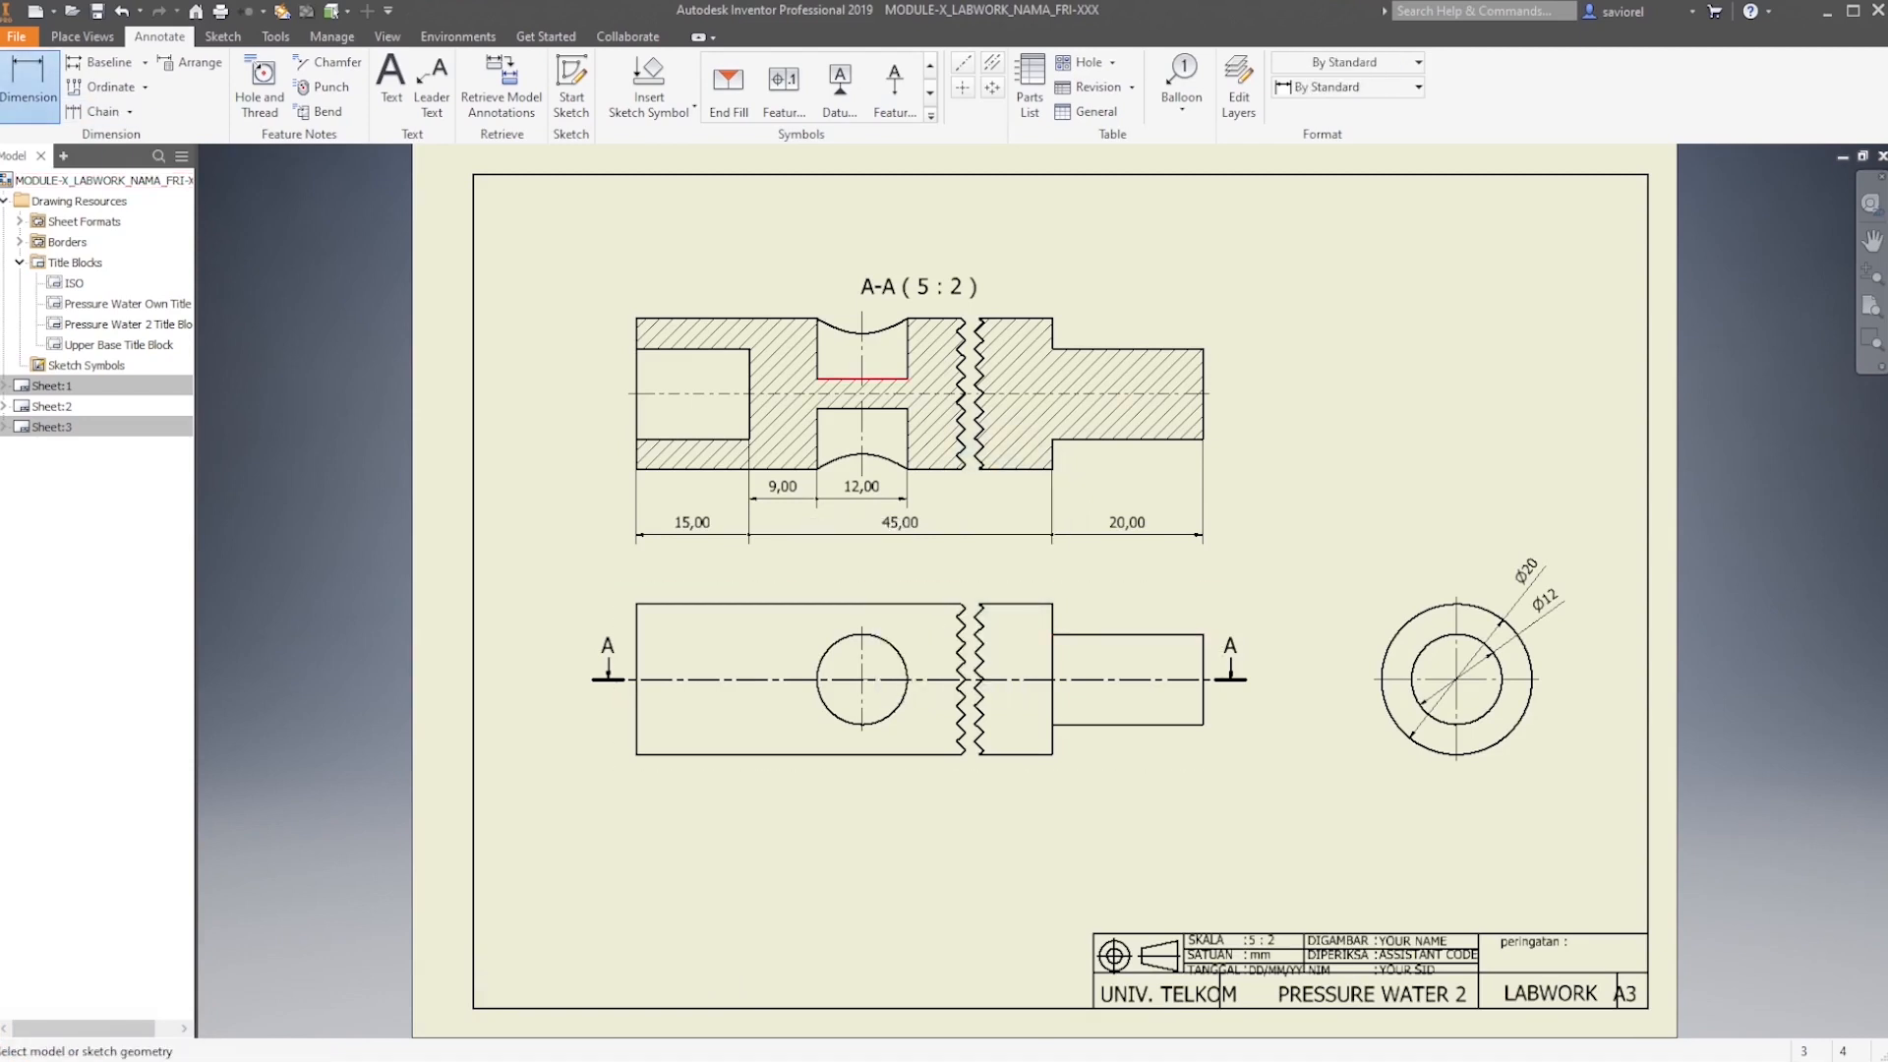
left_click(862, 379)
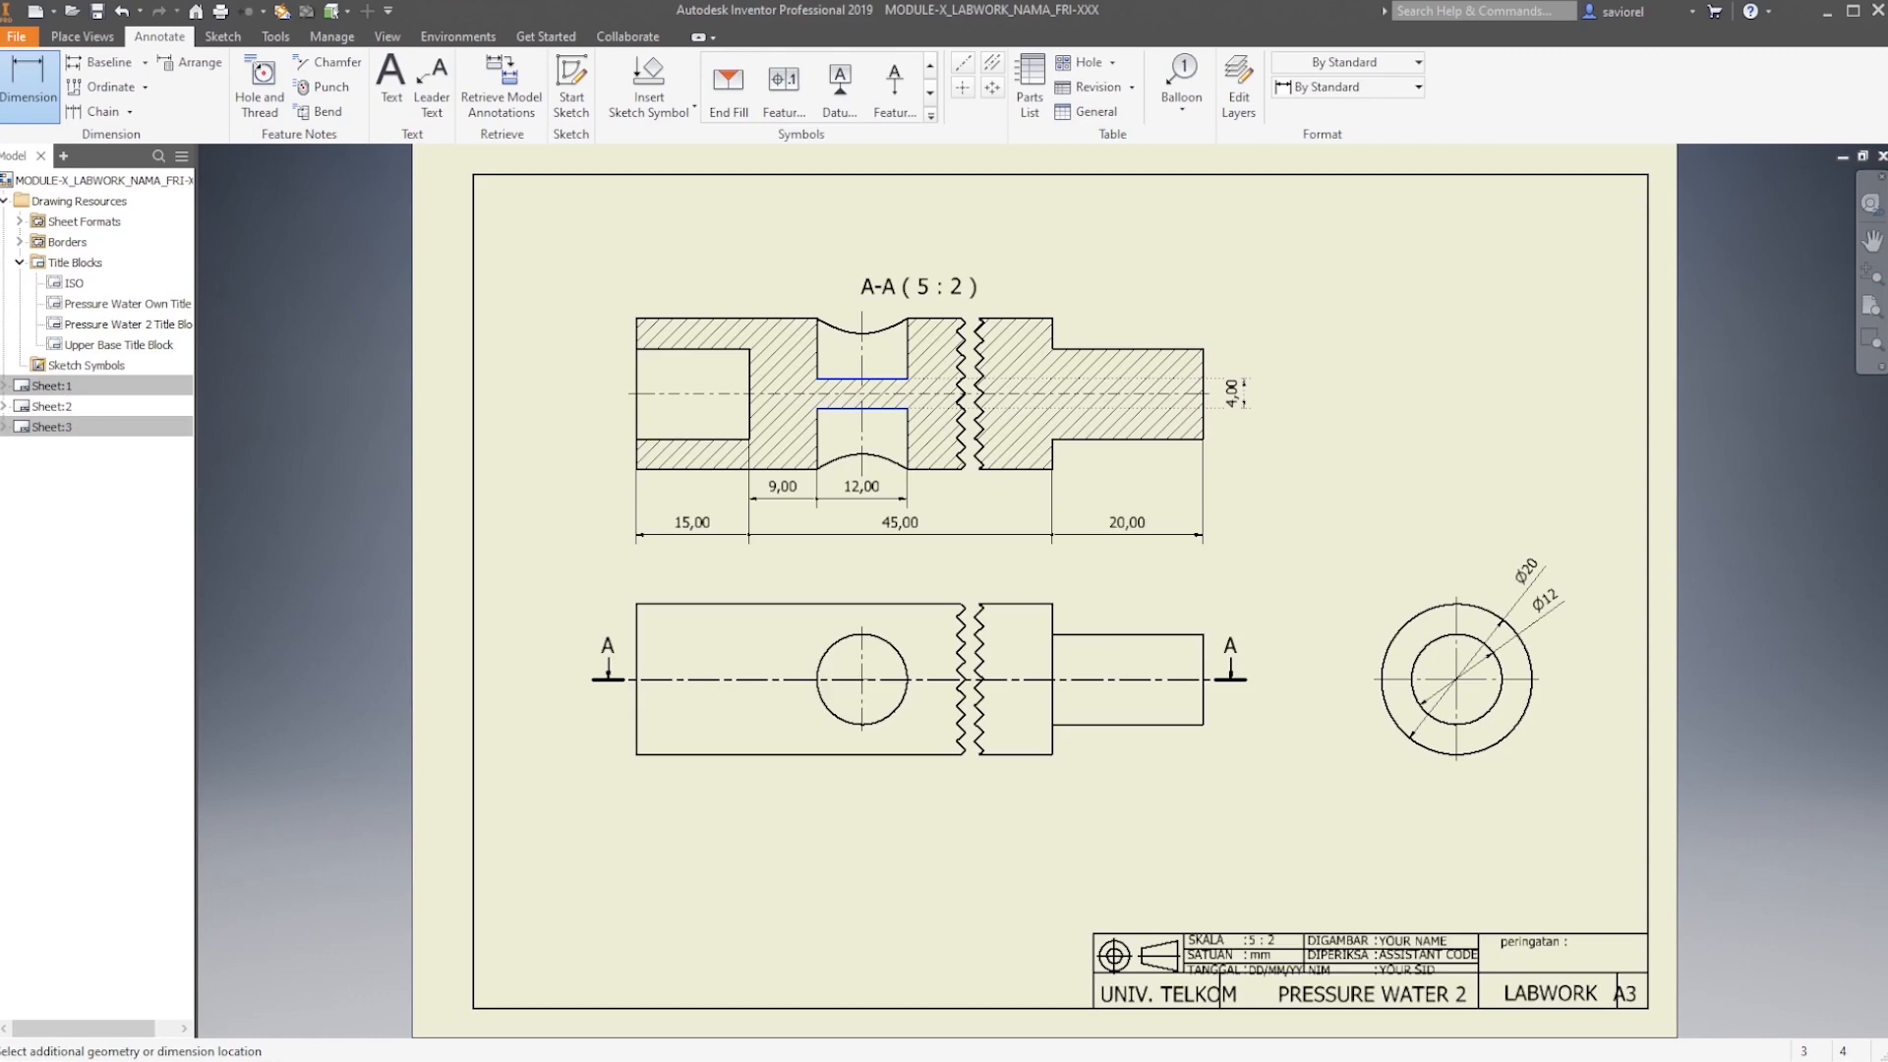
left_click(1241, 393)
left_click_drag(937, 313, 875, 289)
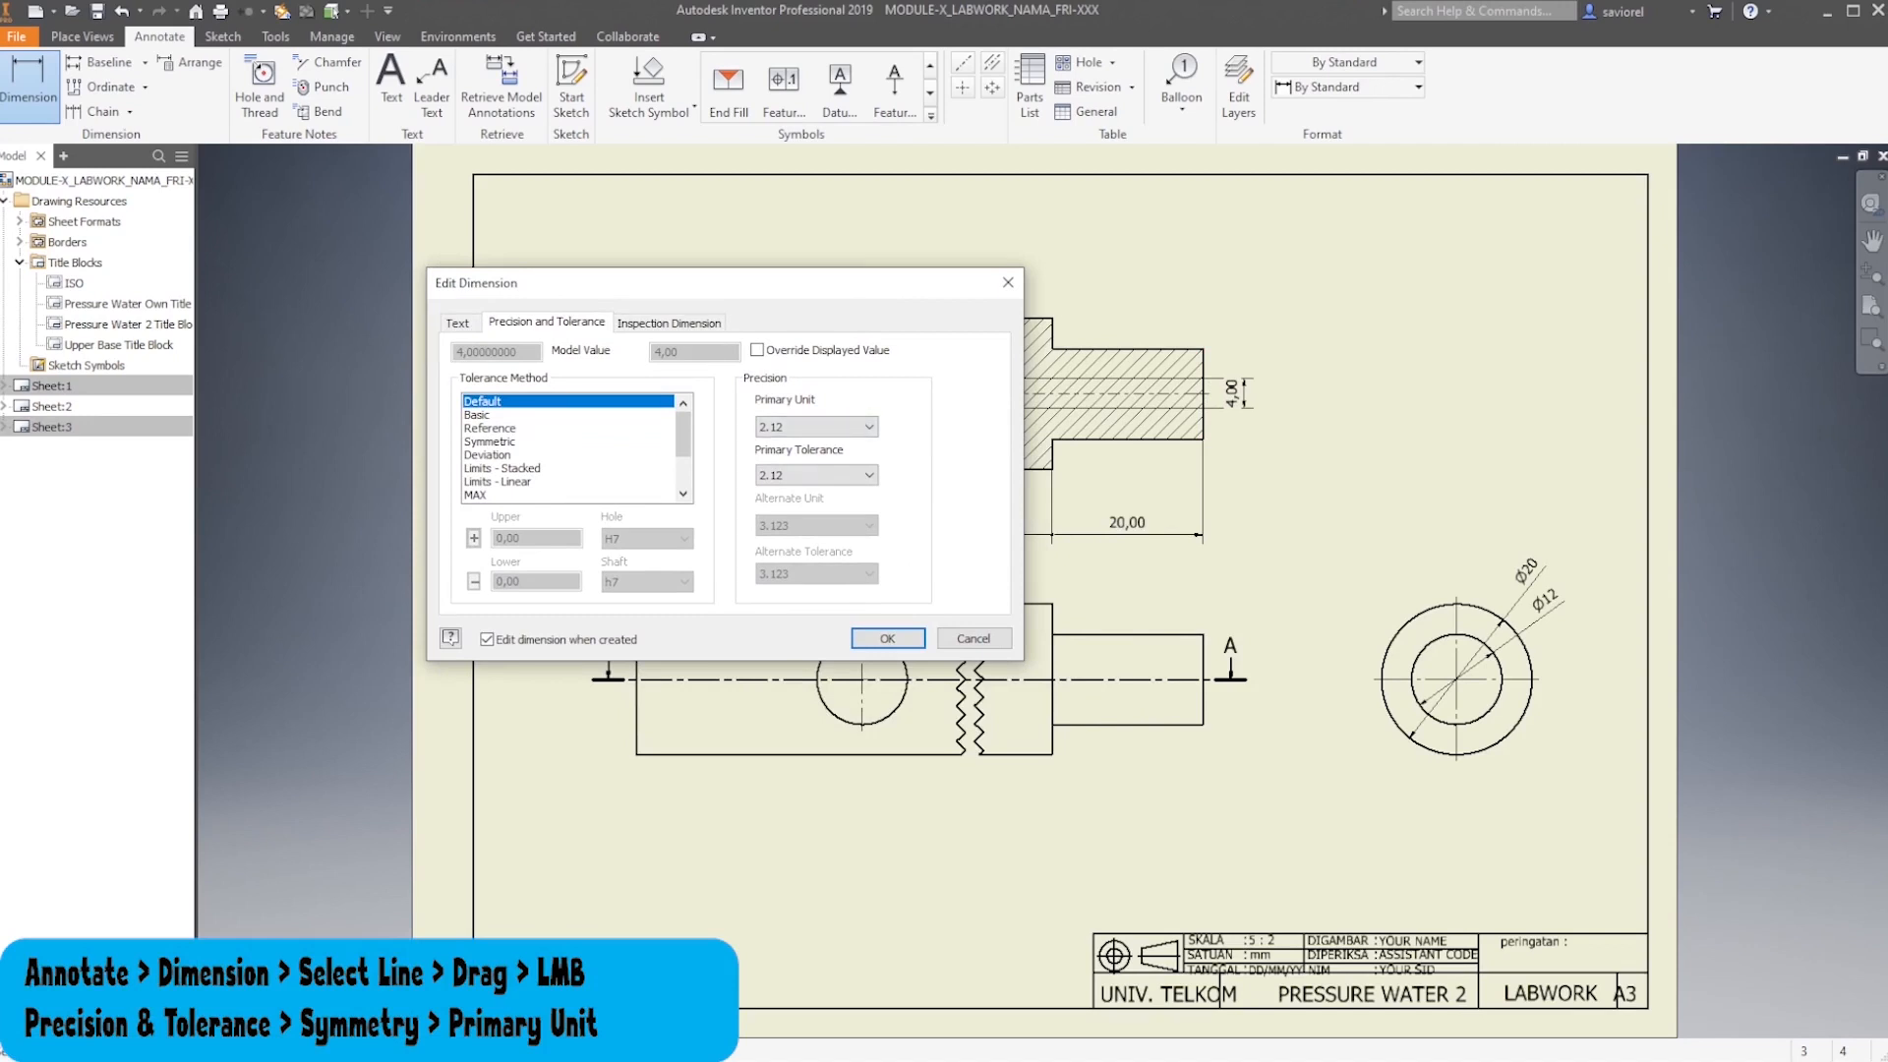
left_click(489, 441)
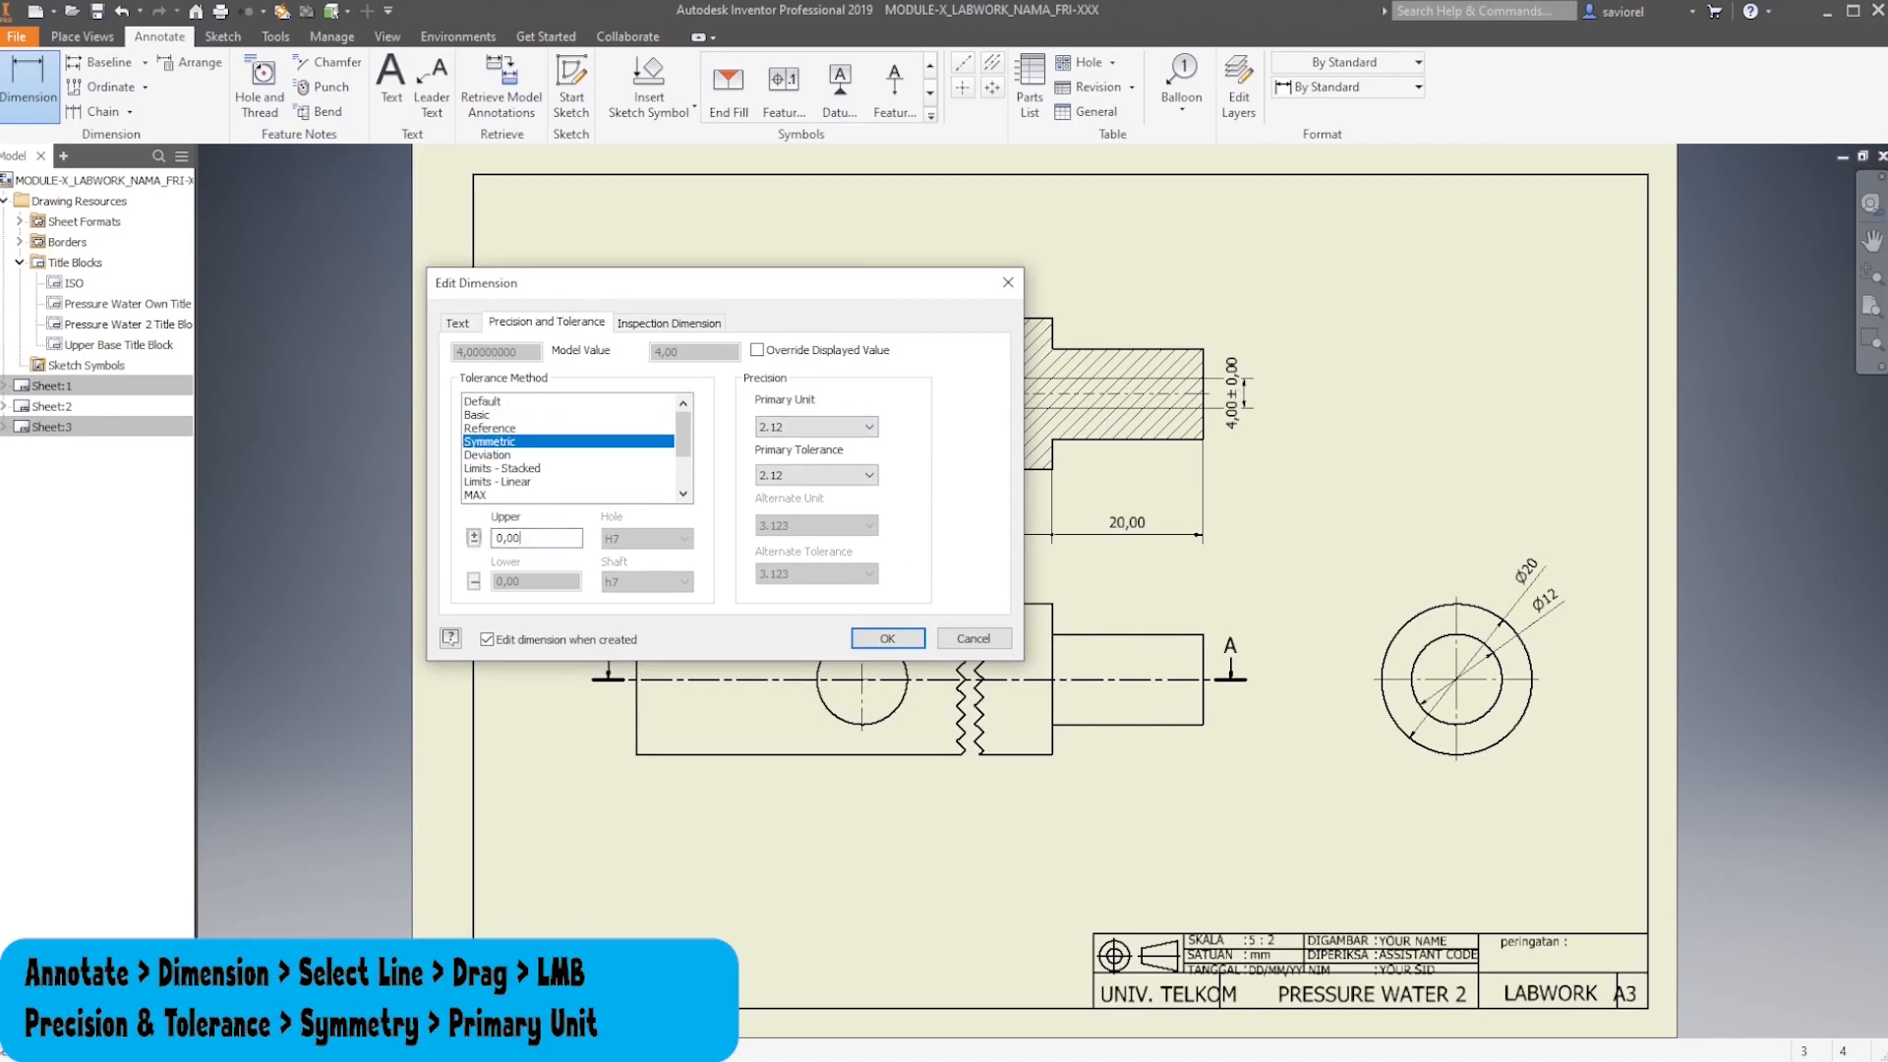
type("1")
Set the web dimension's primary unit precision to 0 and its primary tolerance precision to 2.12
left_click(816, 427)
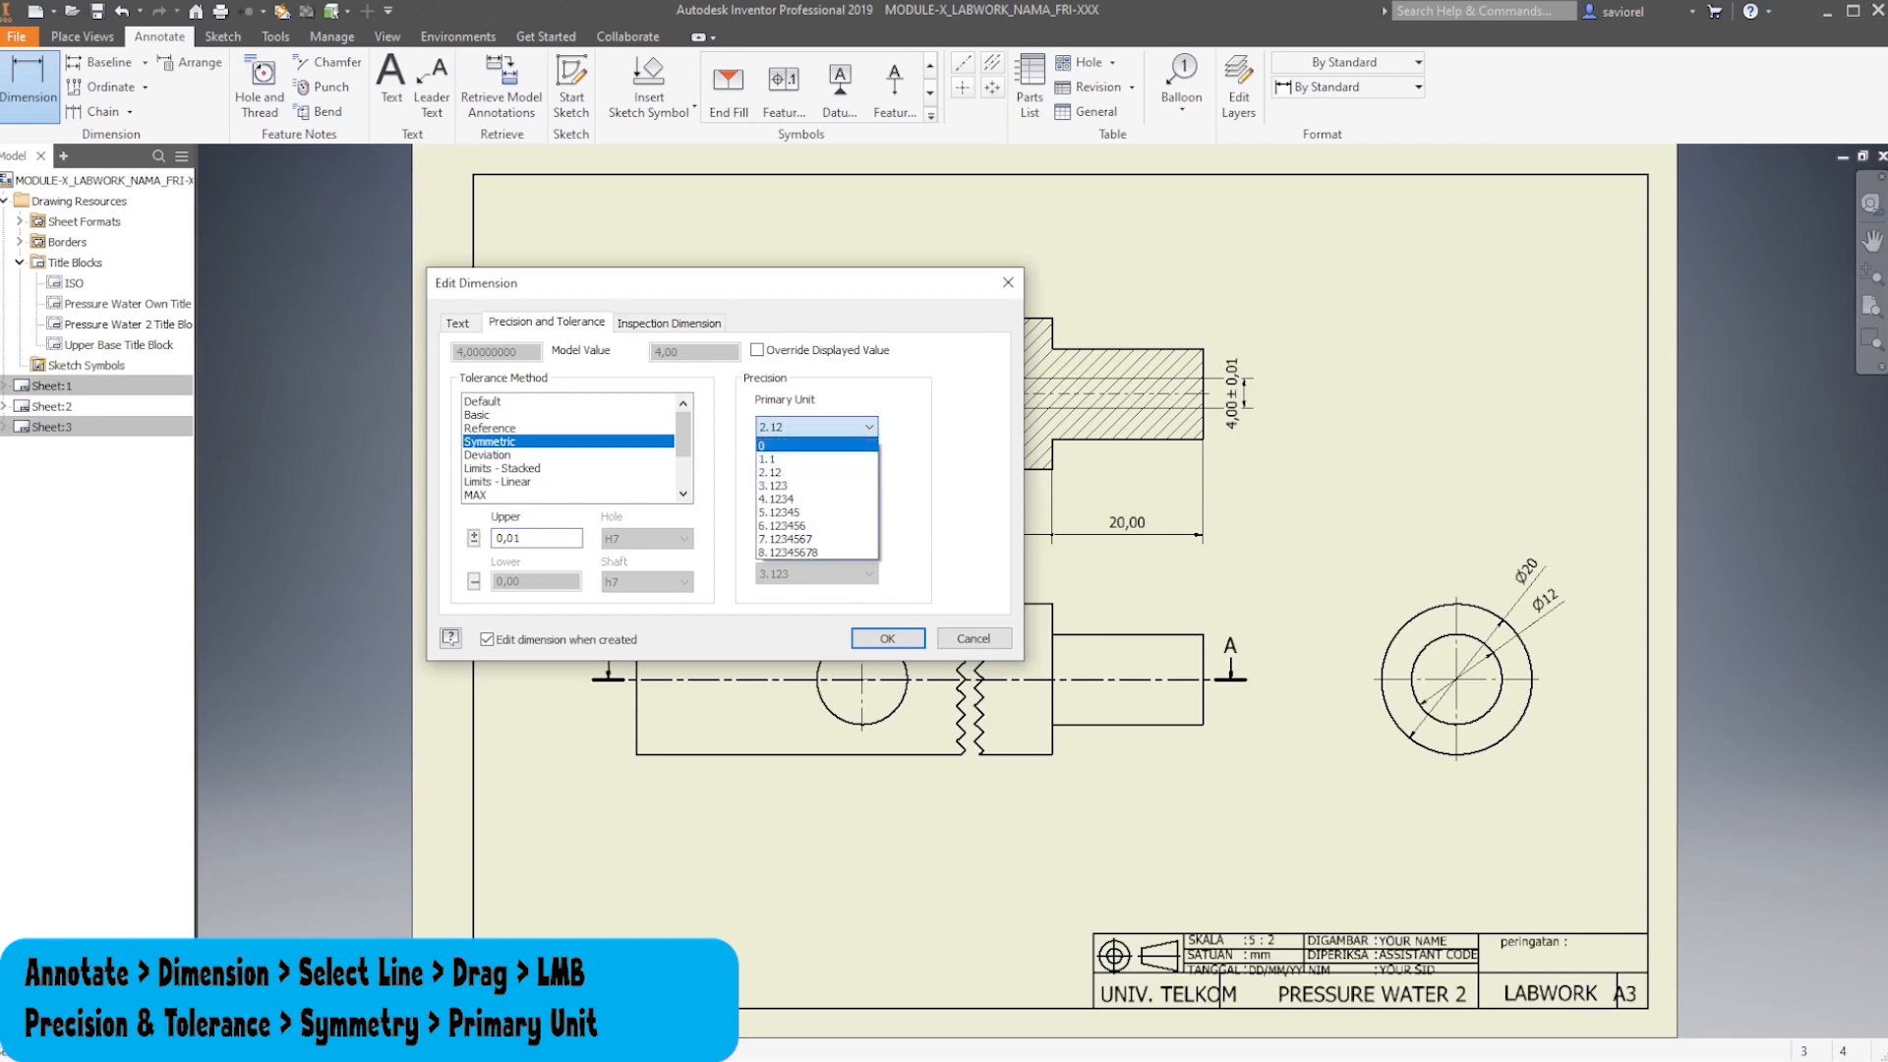
left_click(815, 444)
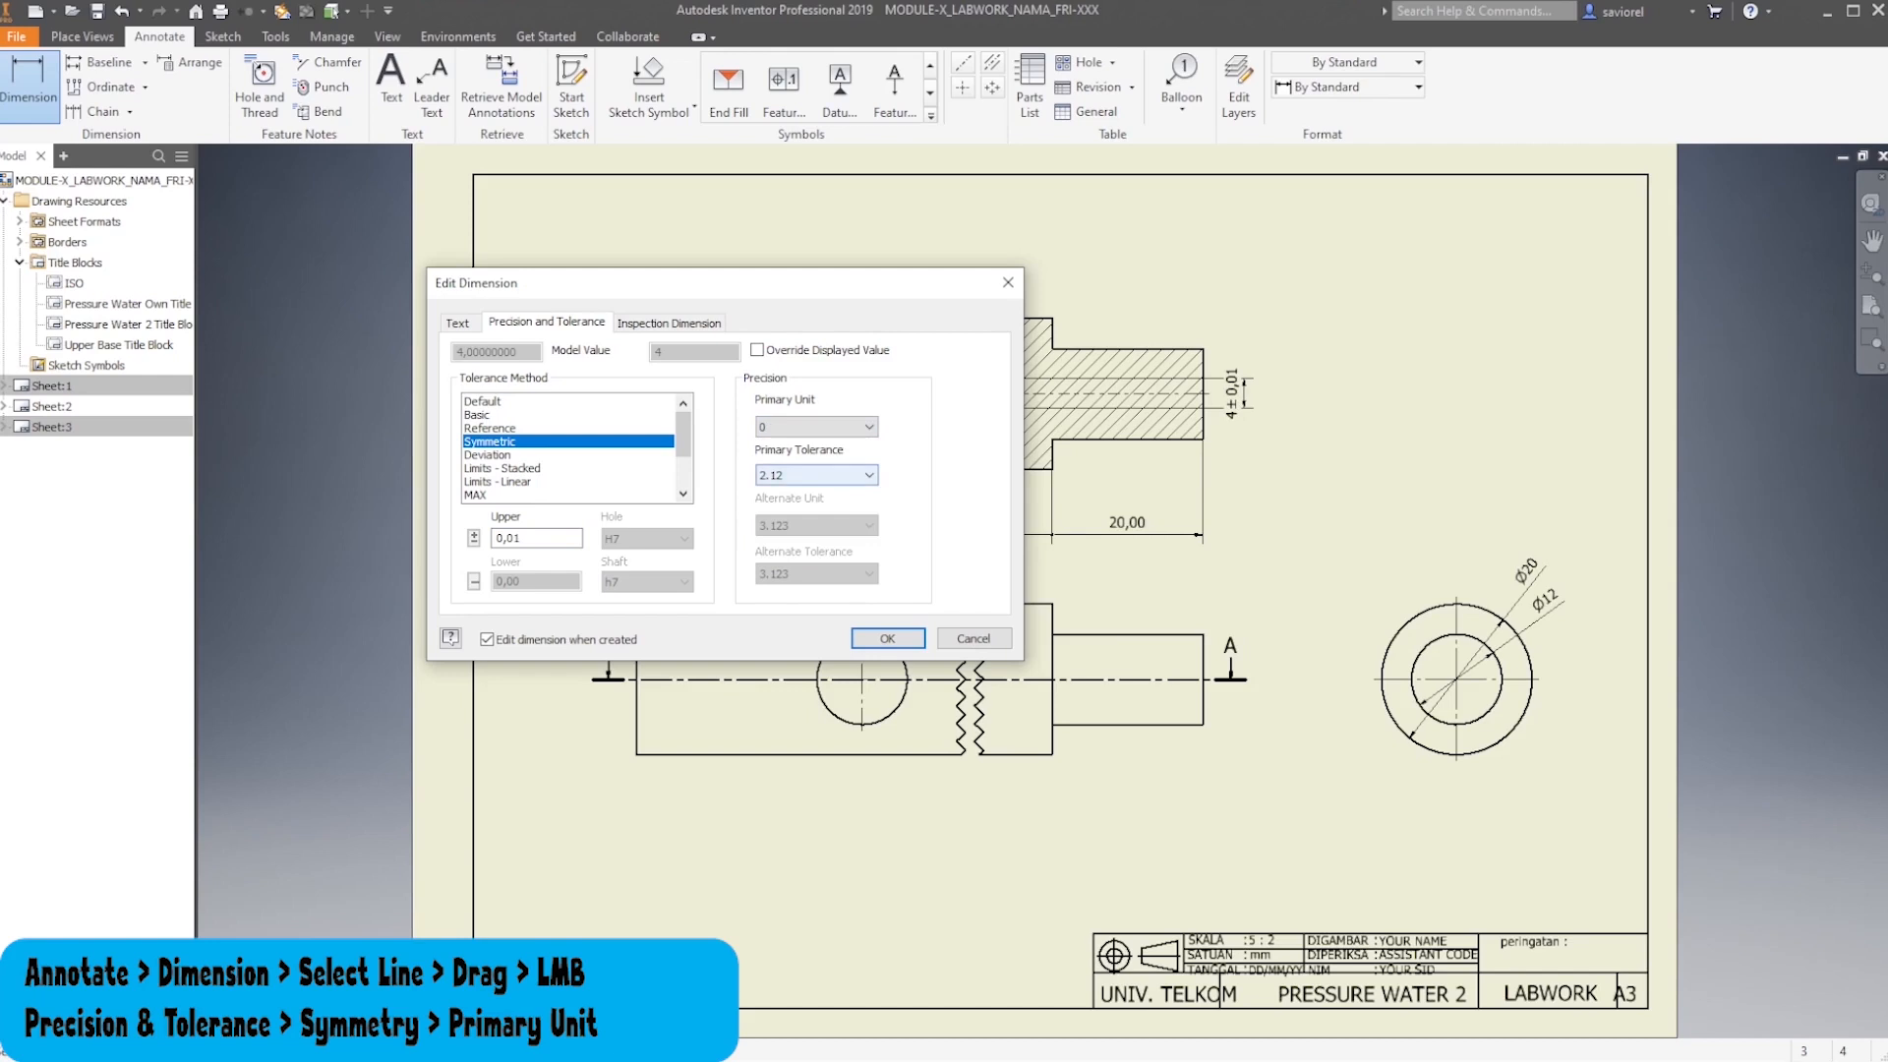
left_click(815, 475)
left_click(815, 493)
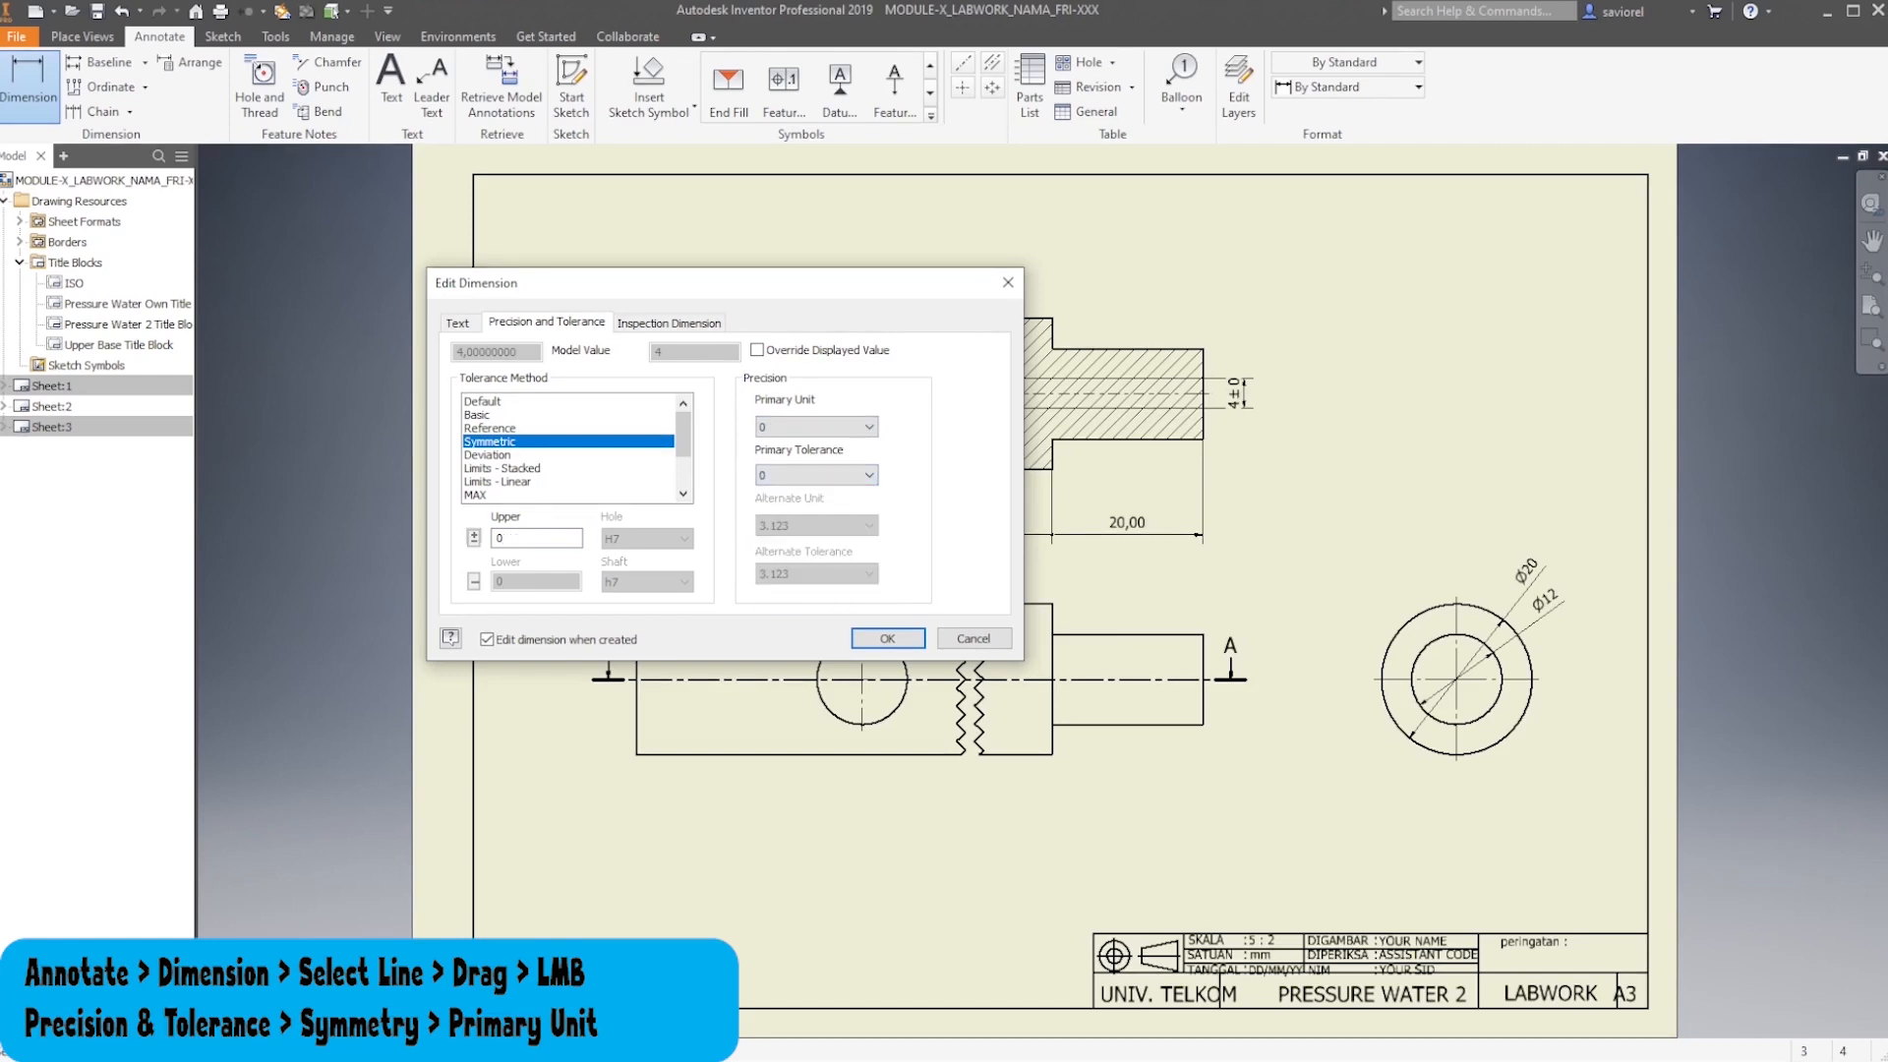
left_click(815, 475)
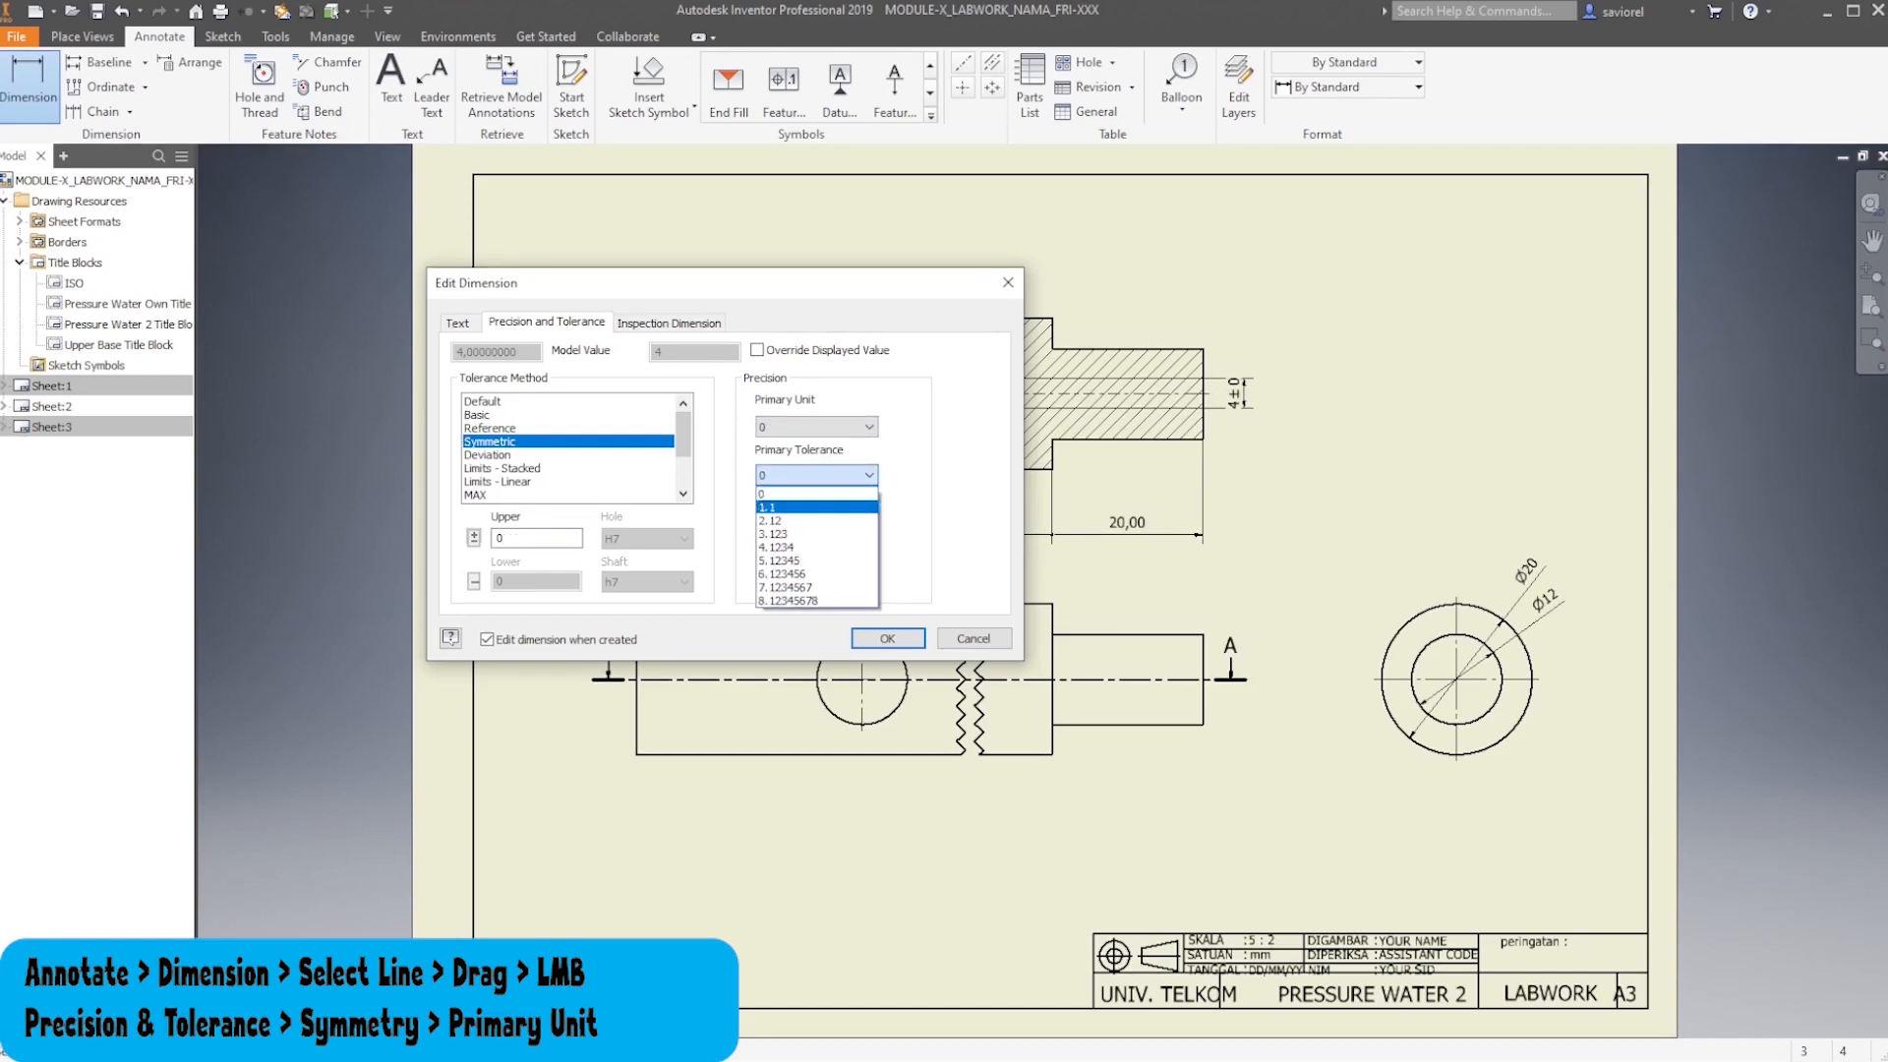
left_click(816, 520)
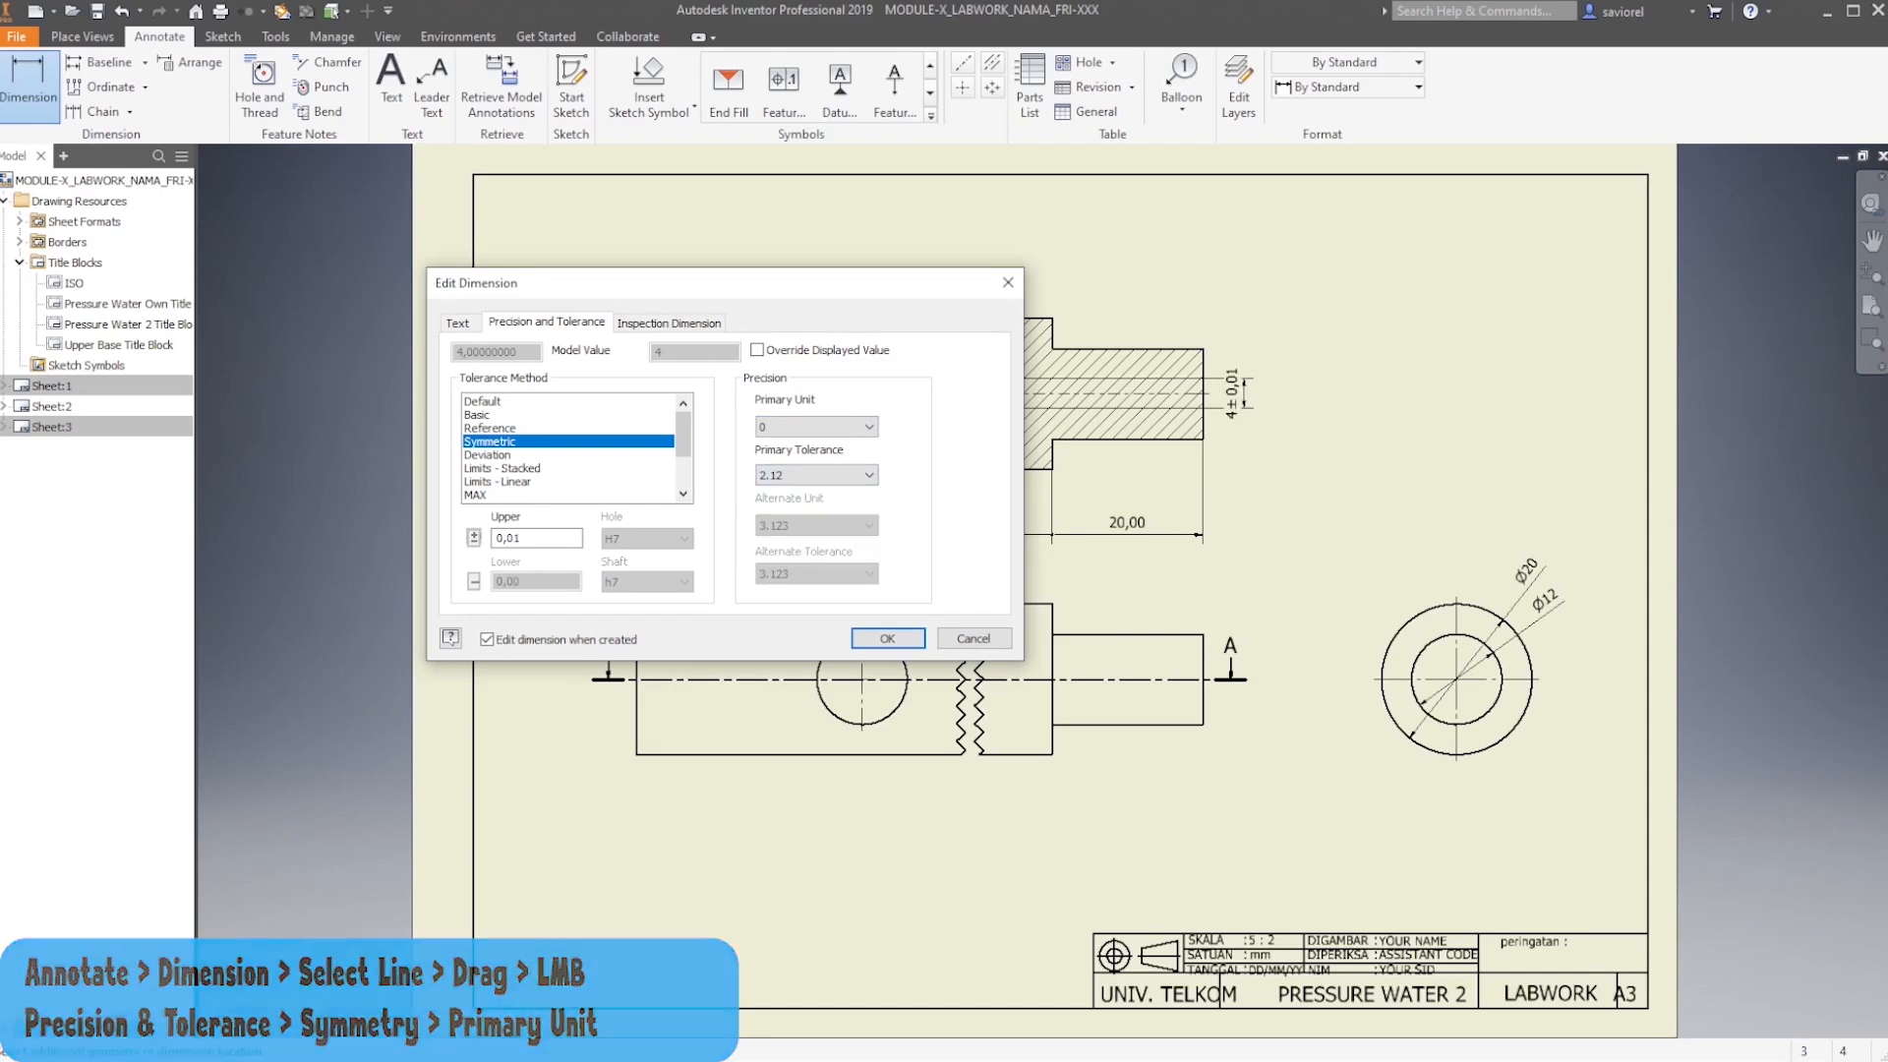
key("Return")
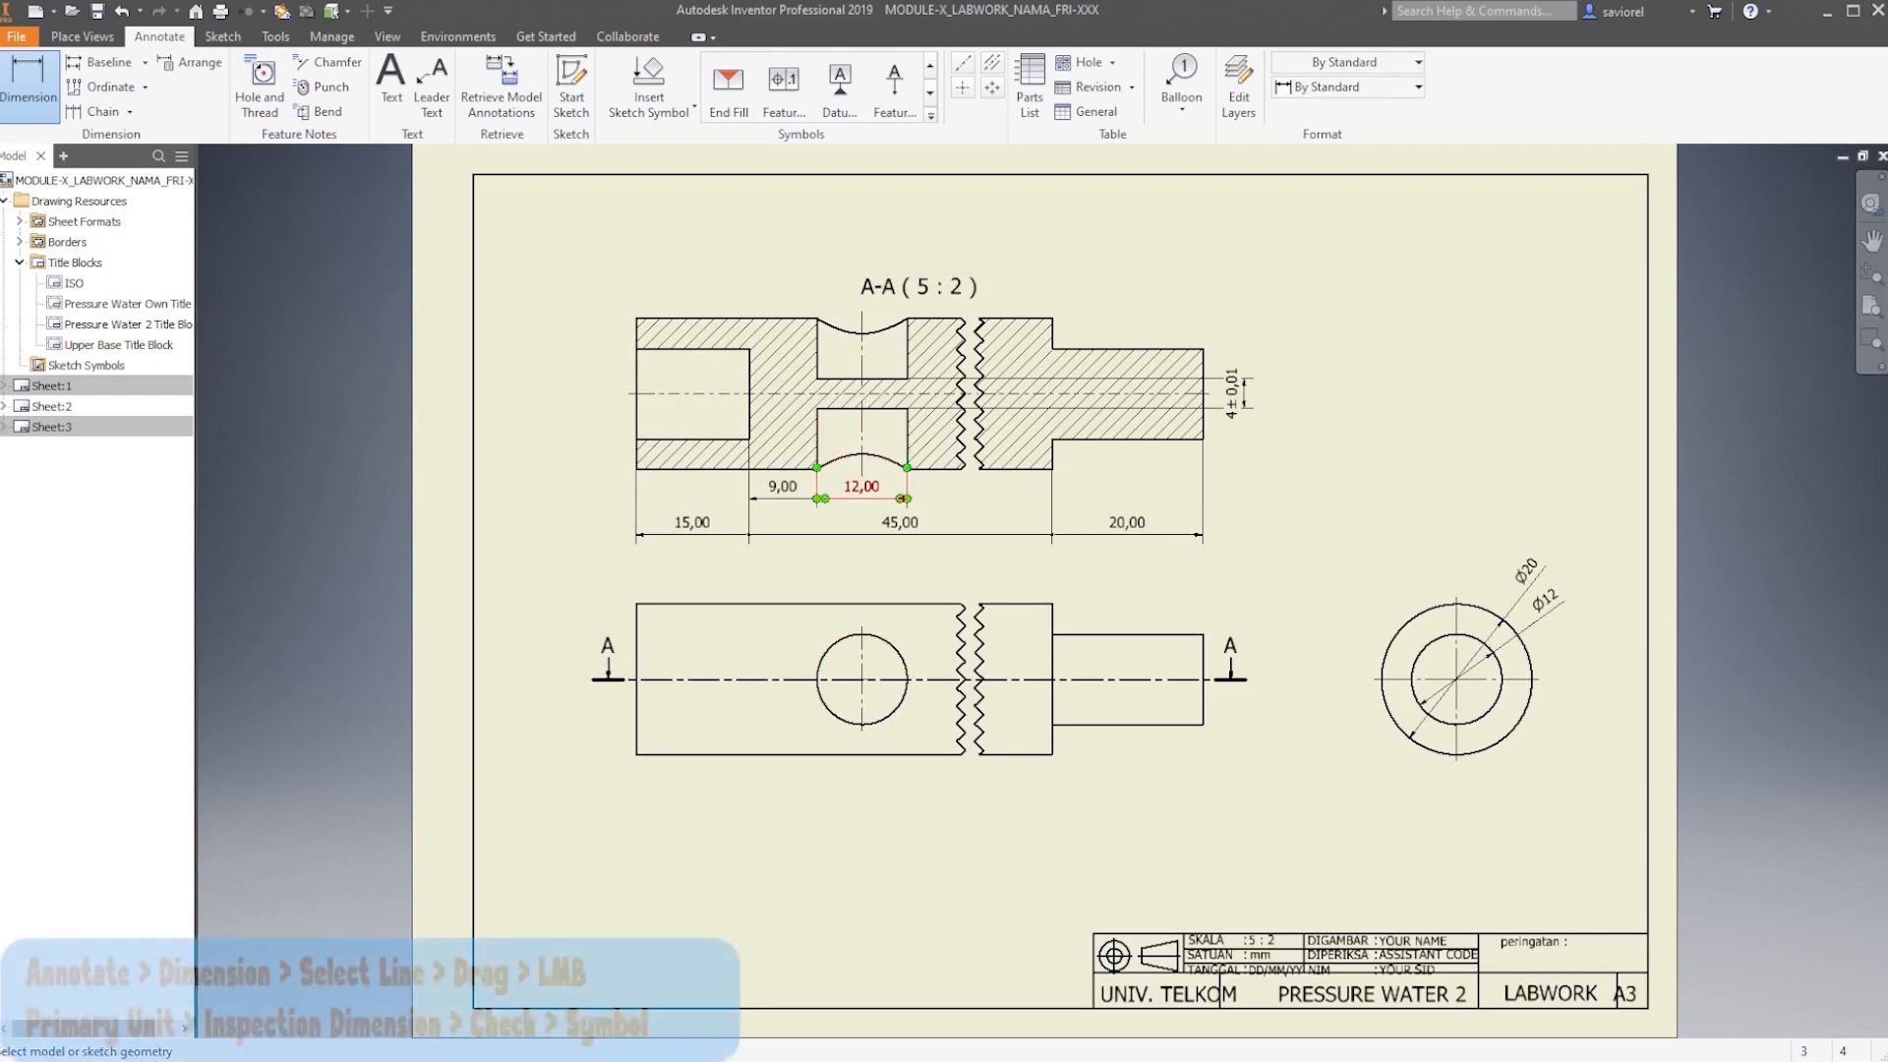
Set the primary unit and primary tolerance precision of the cross hole's width dimension to 0
double_click(903, 499)
left_click_drag(873, 285, 605, 381)
left_click(548, 522)
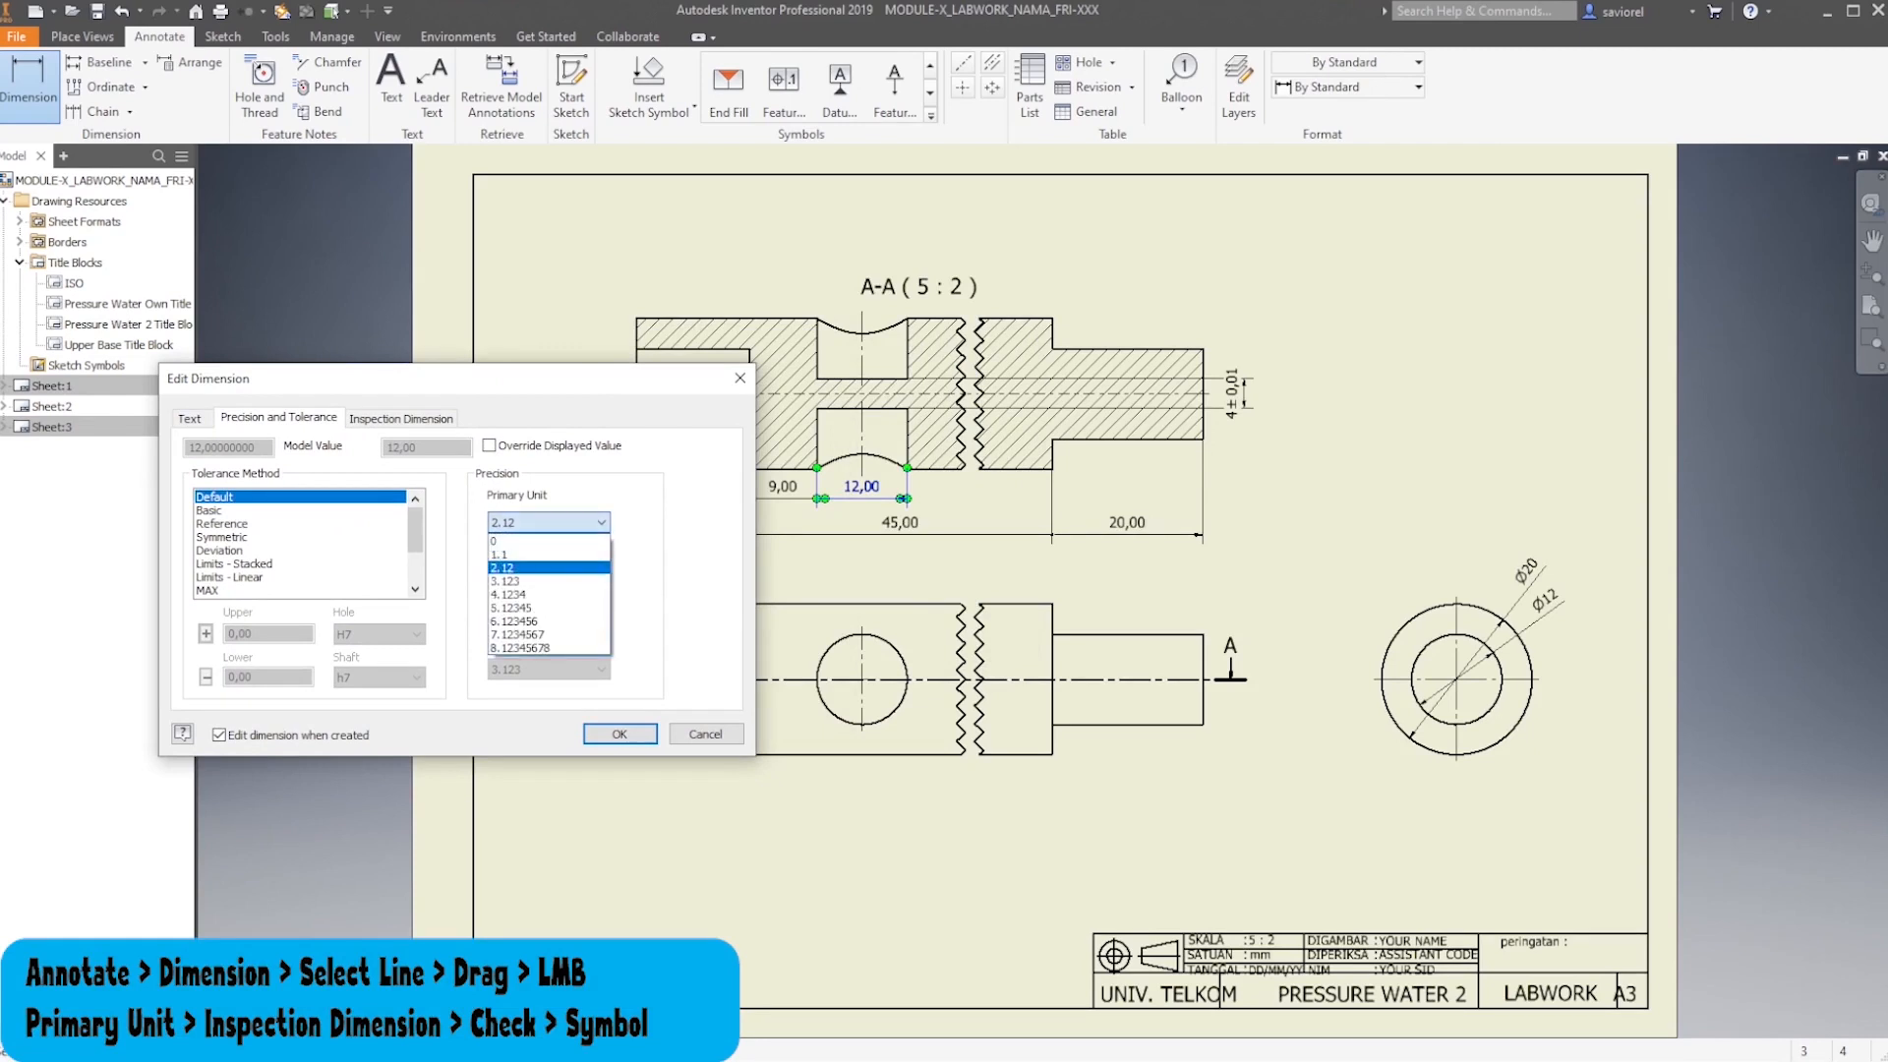
left_click(548, 540)
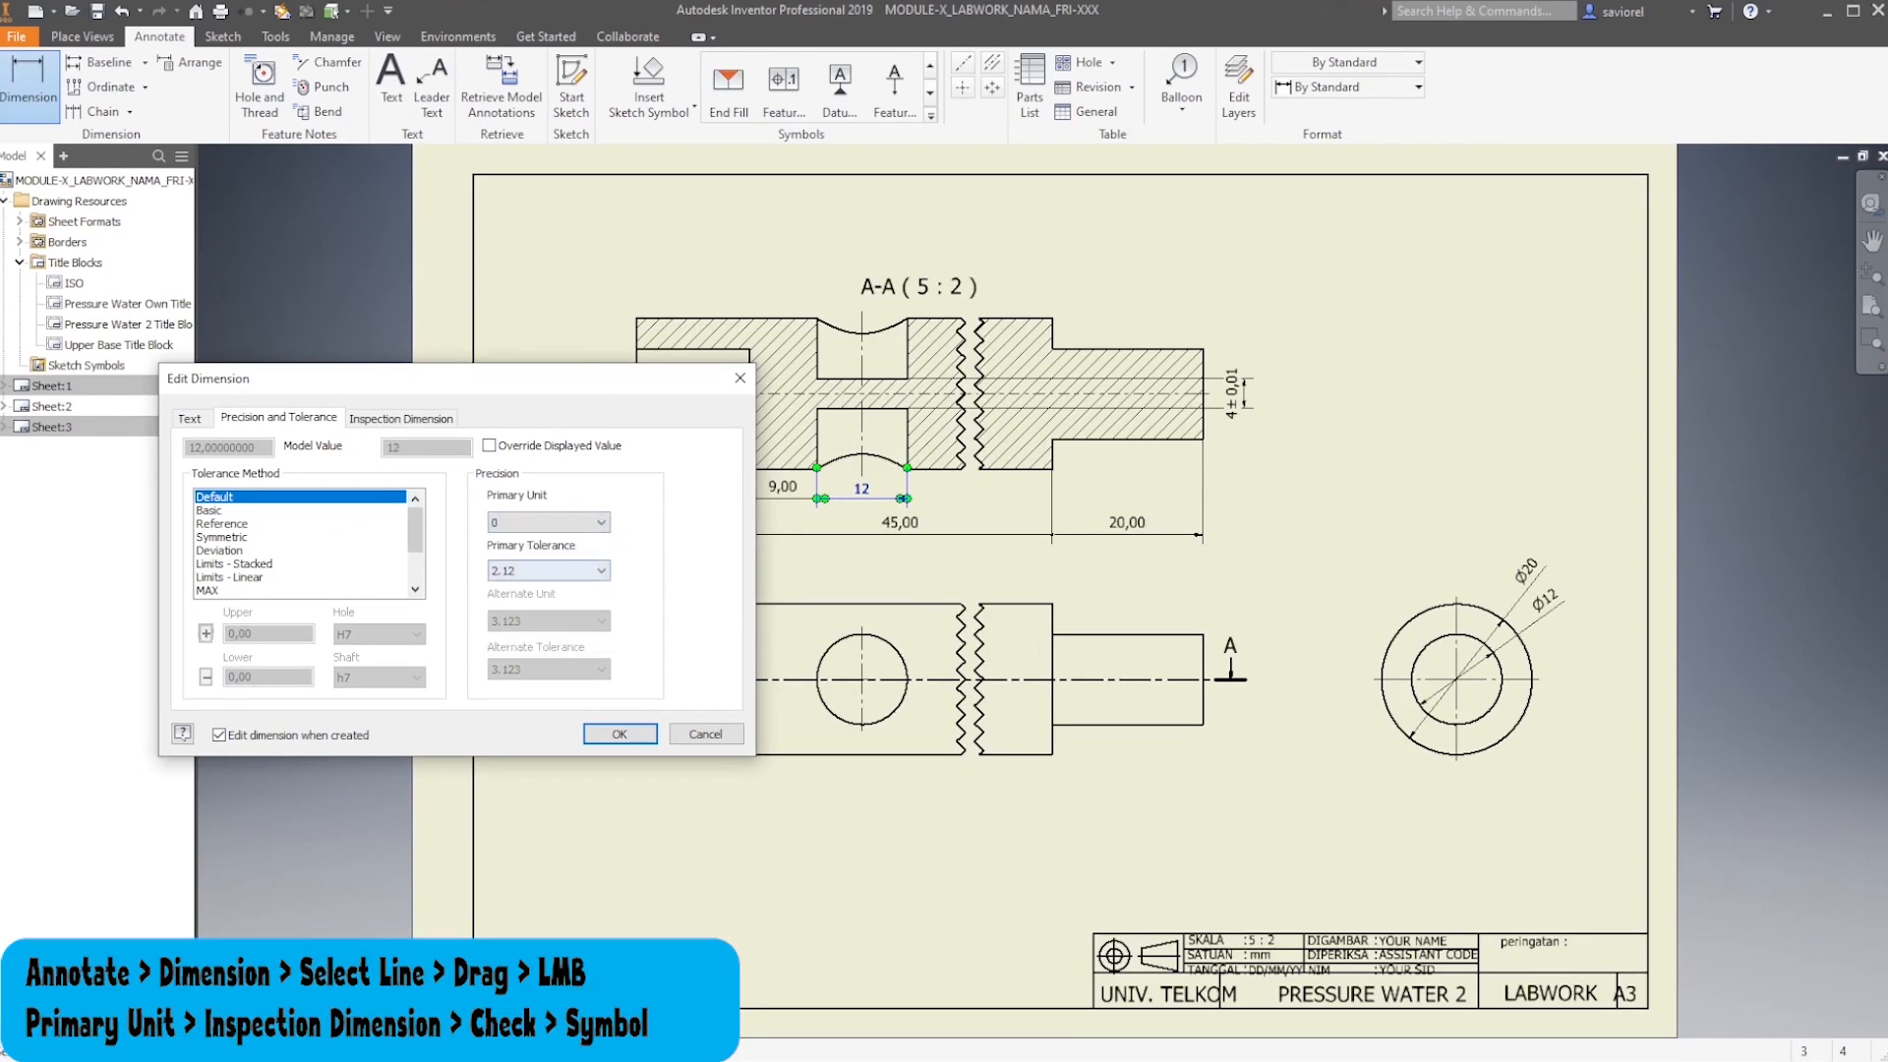
left_click(547, 570)
left_click(548, 588)
Make the cross hole's width an inspection dimension with shape None and a diameter symbol before the value
left_click(401, 418)
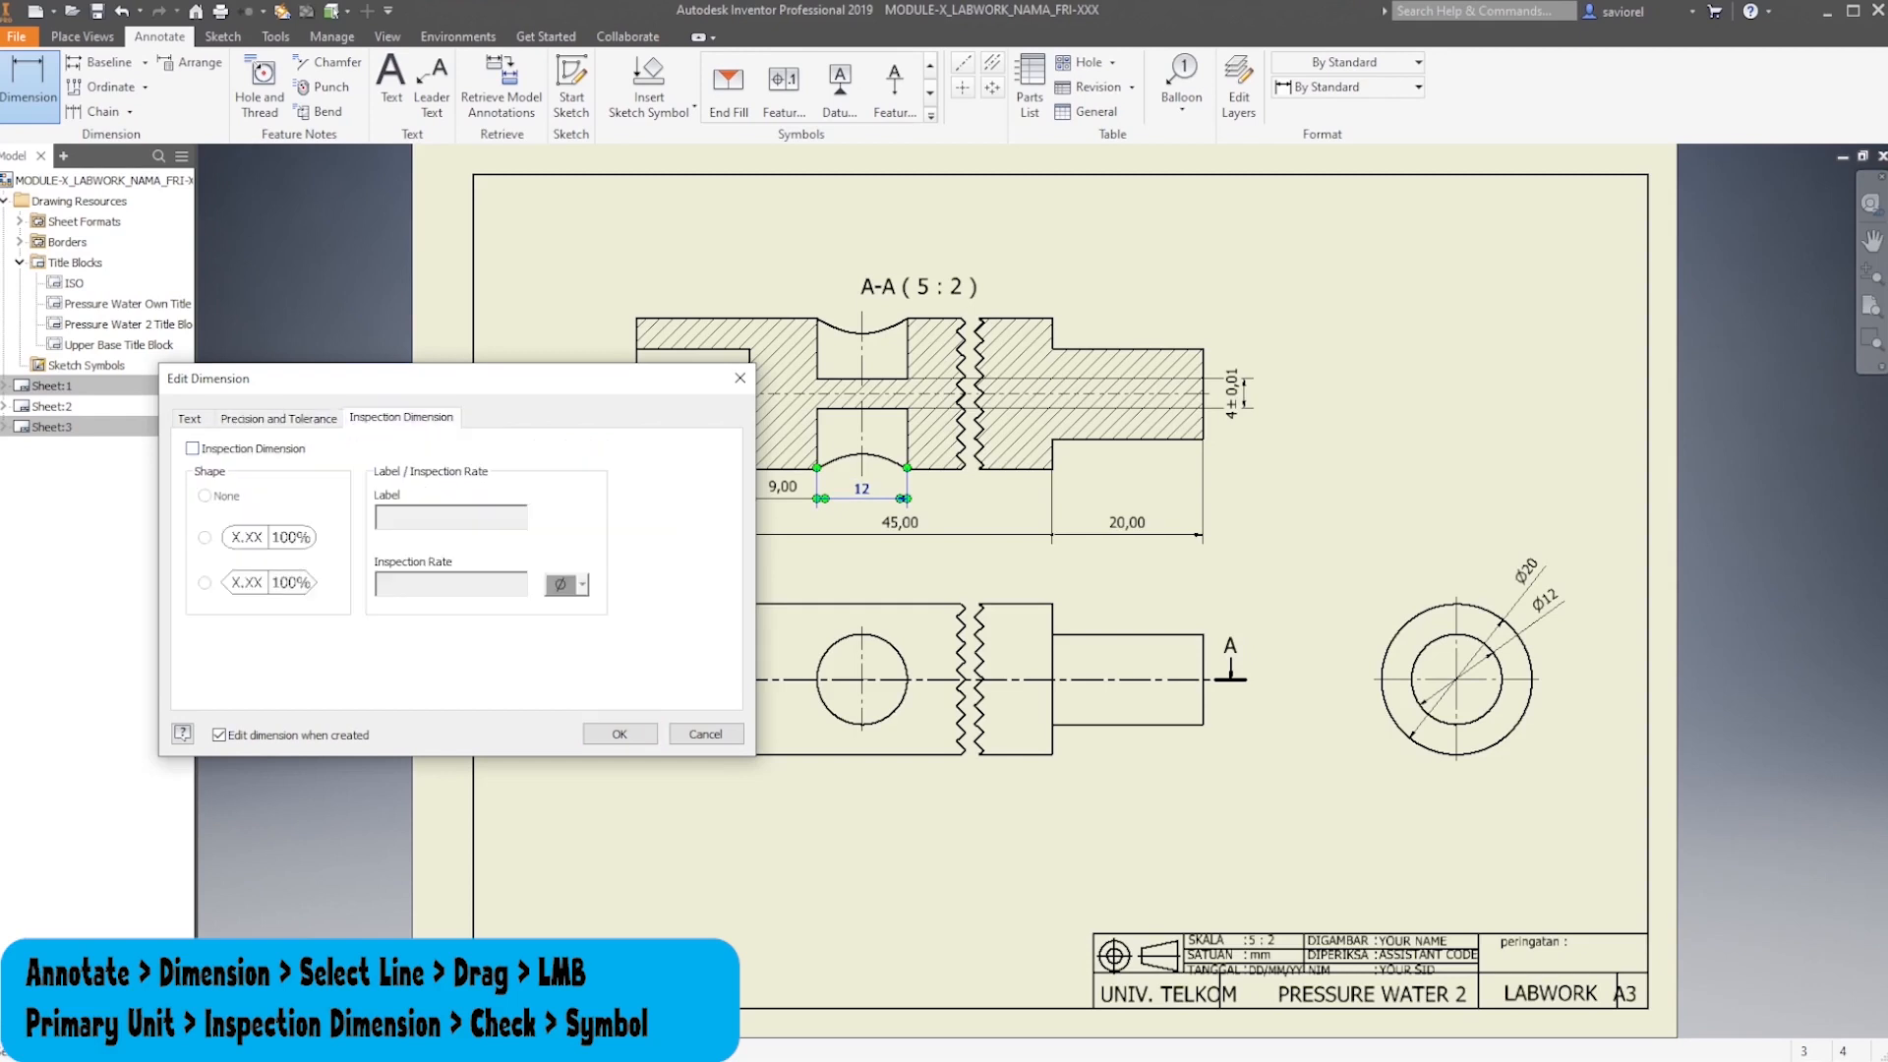
left_click(192, 448)
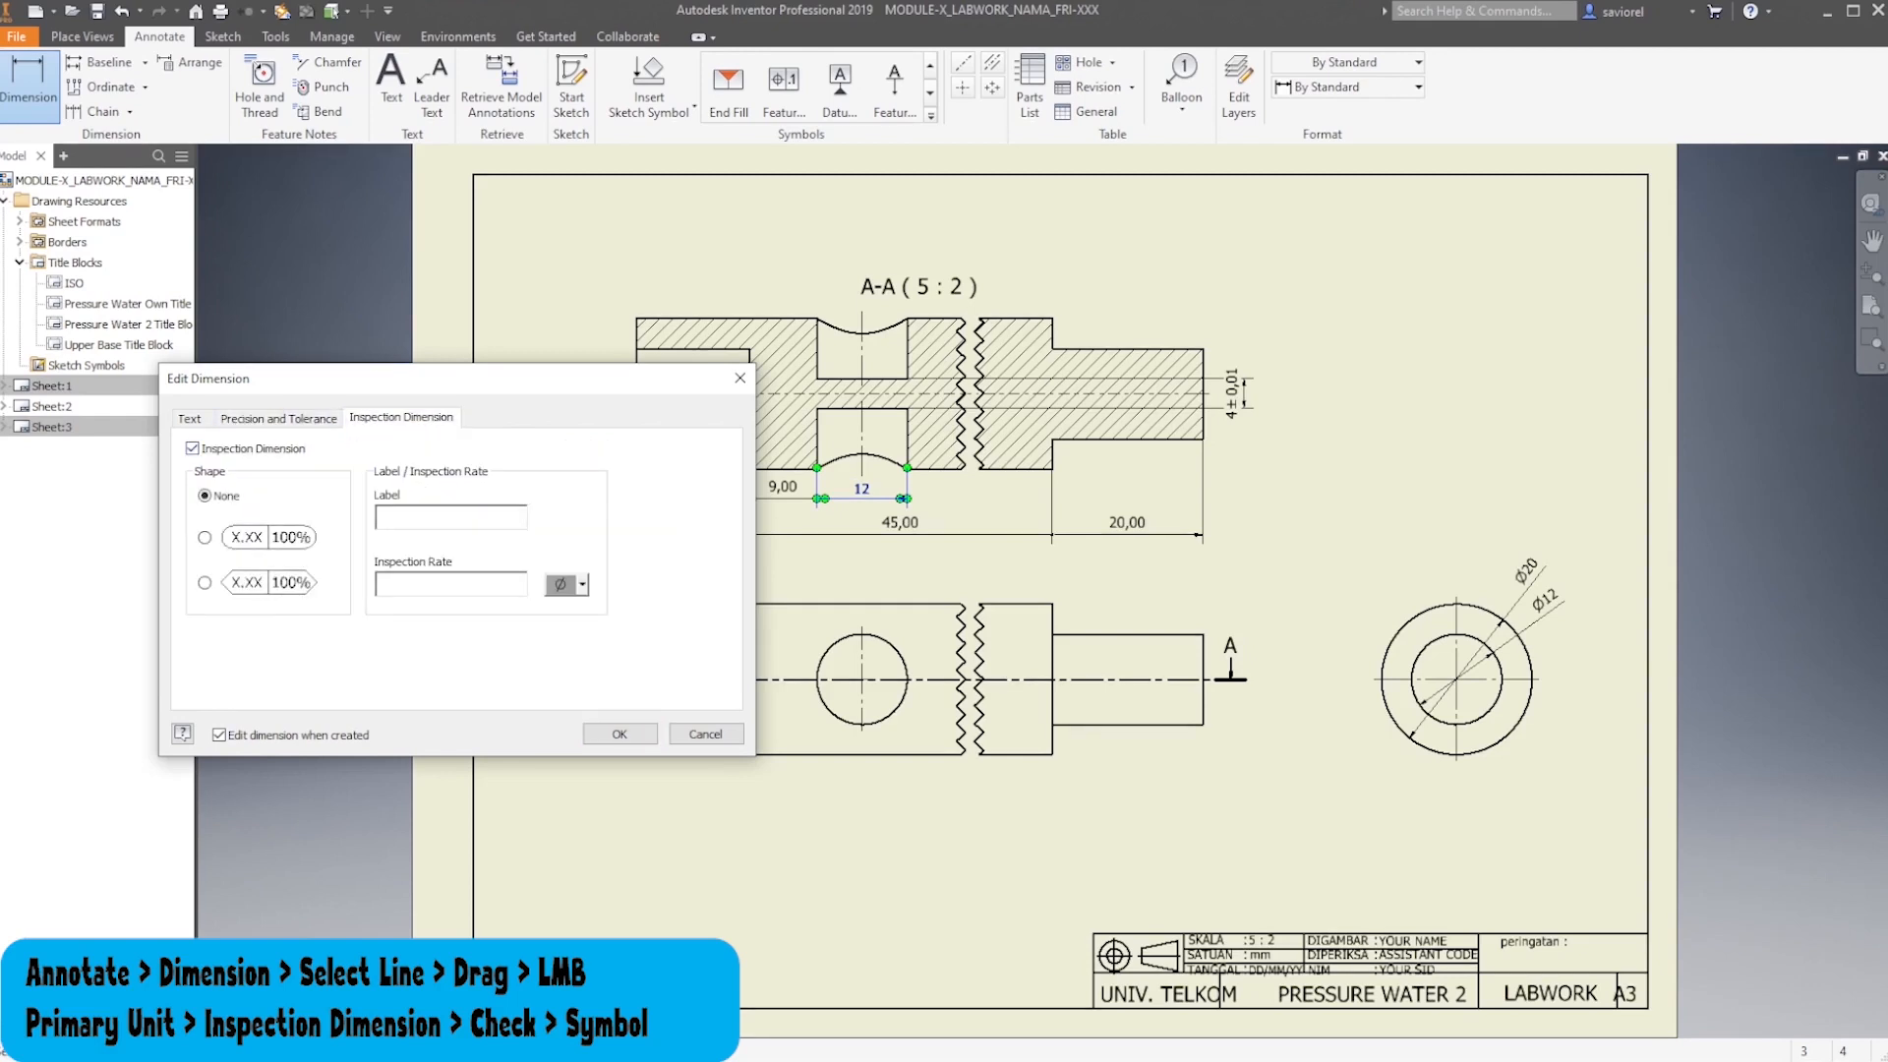
left_click(560, 584)
left_click(619, 734)
Set primary unit and primary tolerance precision to 0 for the dimension between the blind bore and the cross hole
middle_click_drag(619, 734, 870, 775)
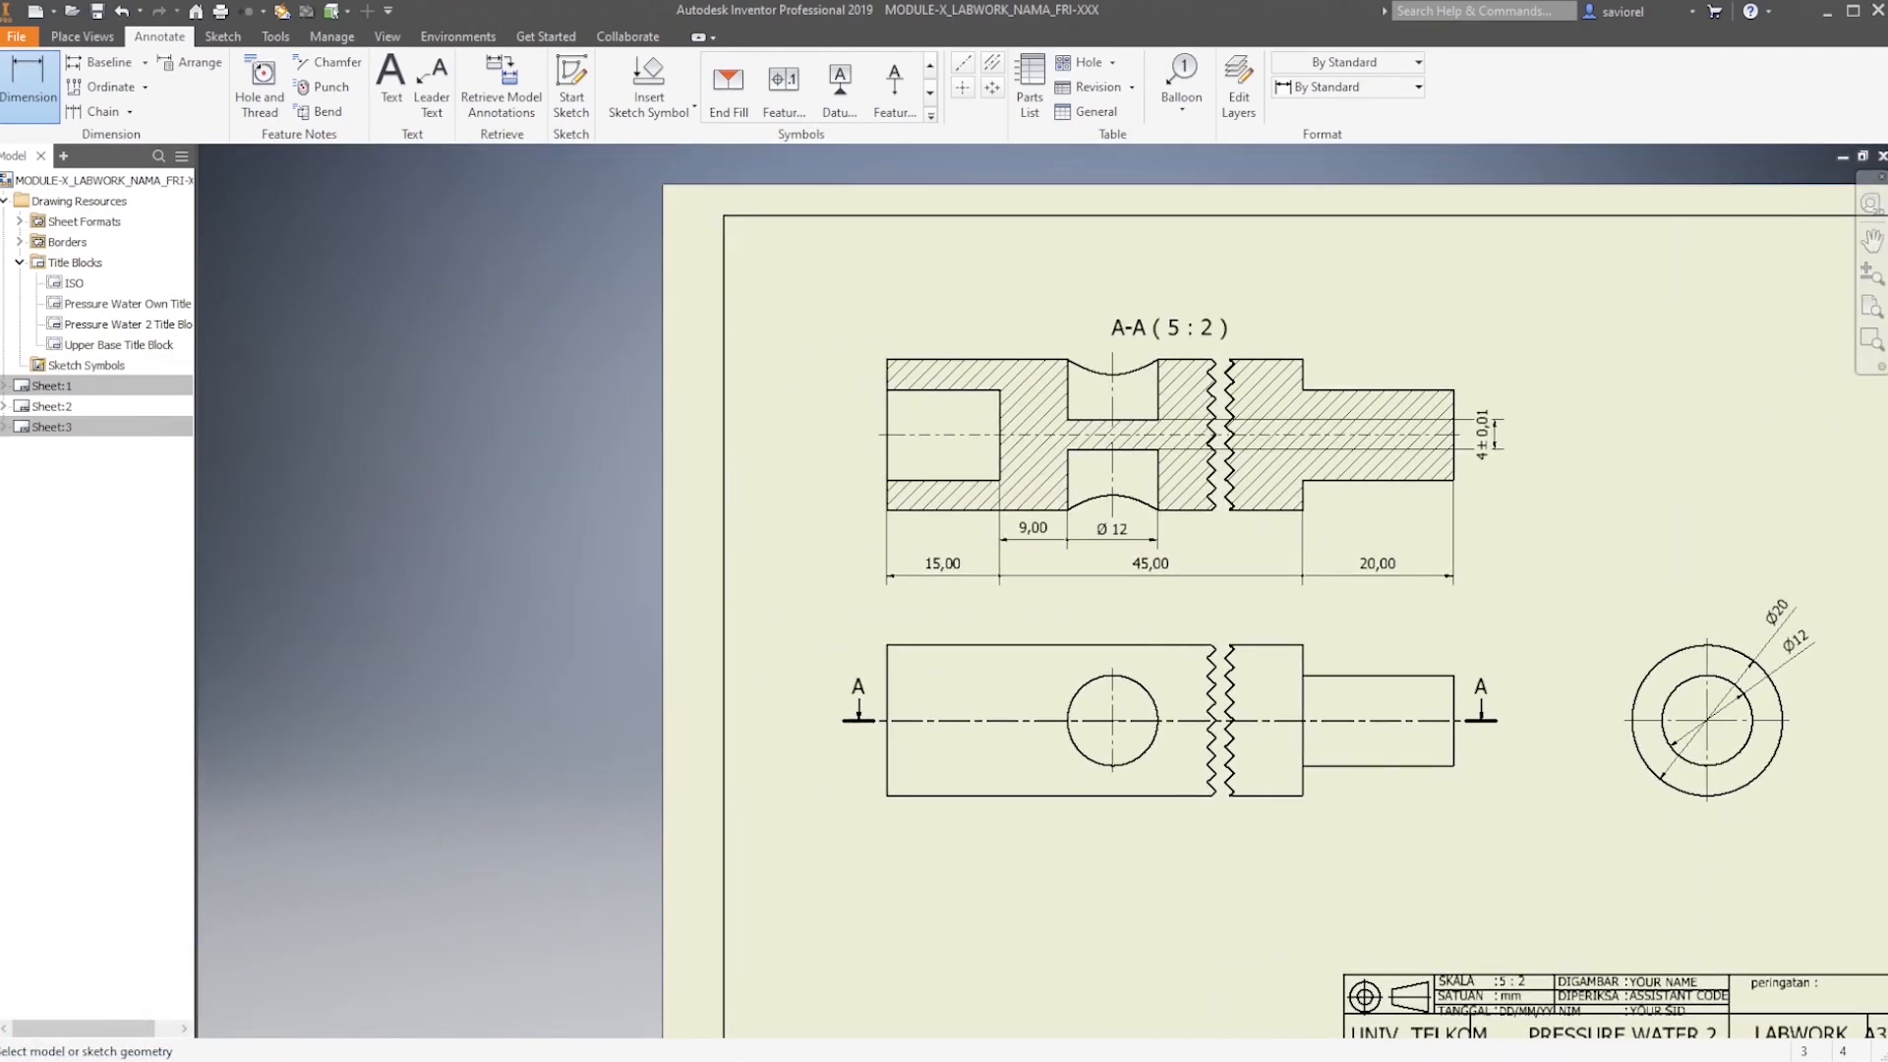
mouse_move(1043, 534)
middle_mouse_down()
mouse_move(834, 541)
mouse_move(745, 669)
middle_mouse_up()
scroll(834, 541, "down", 3)
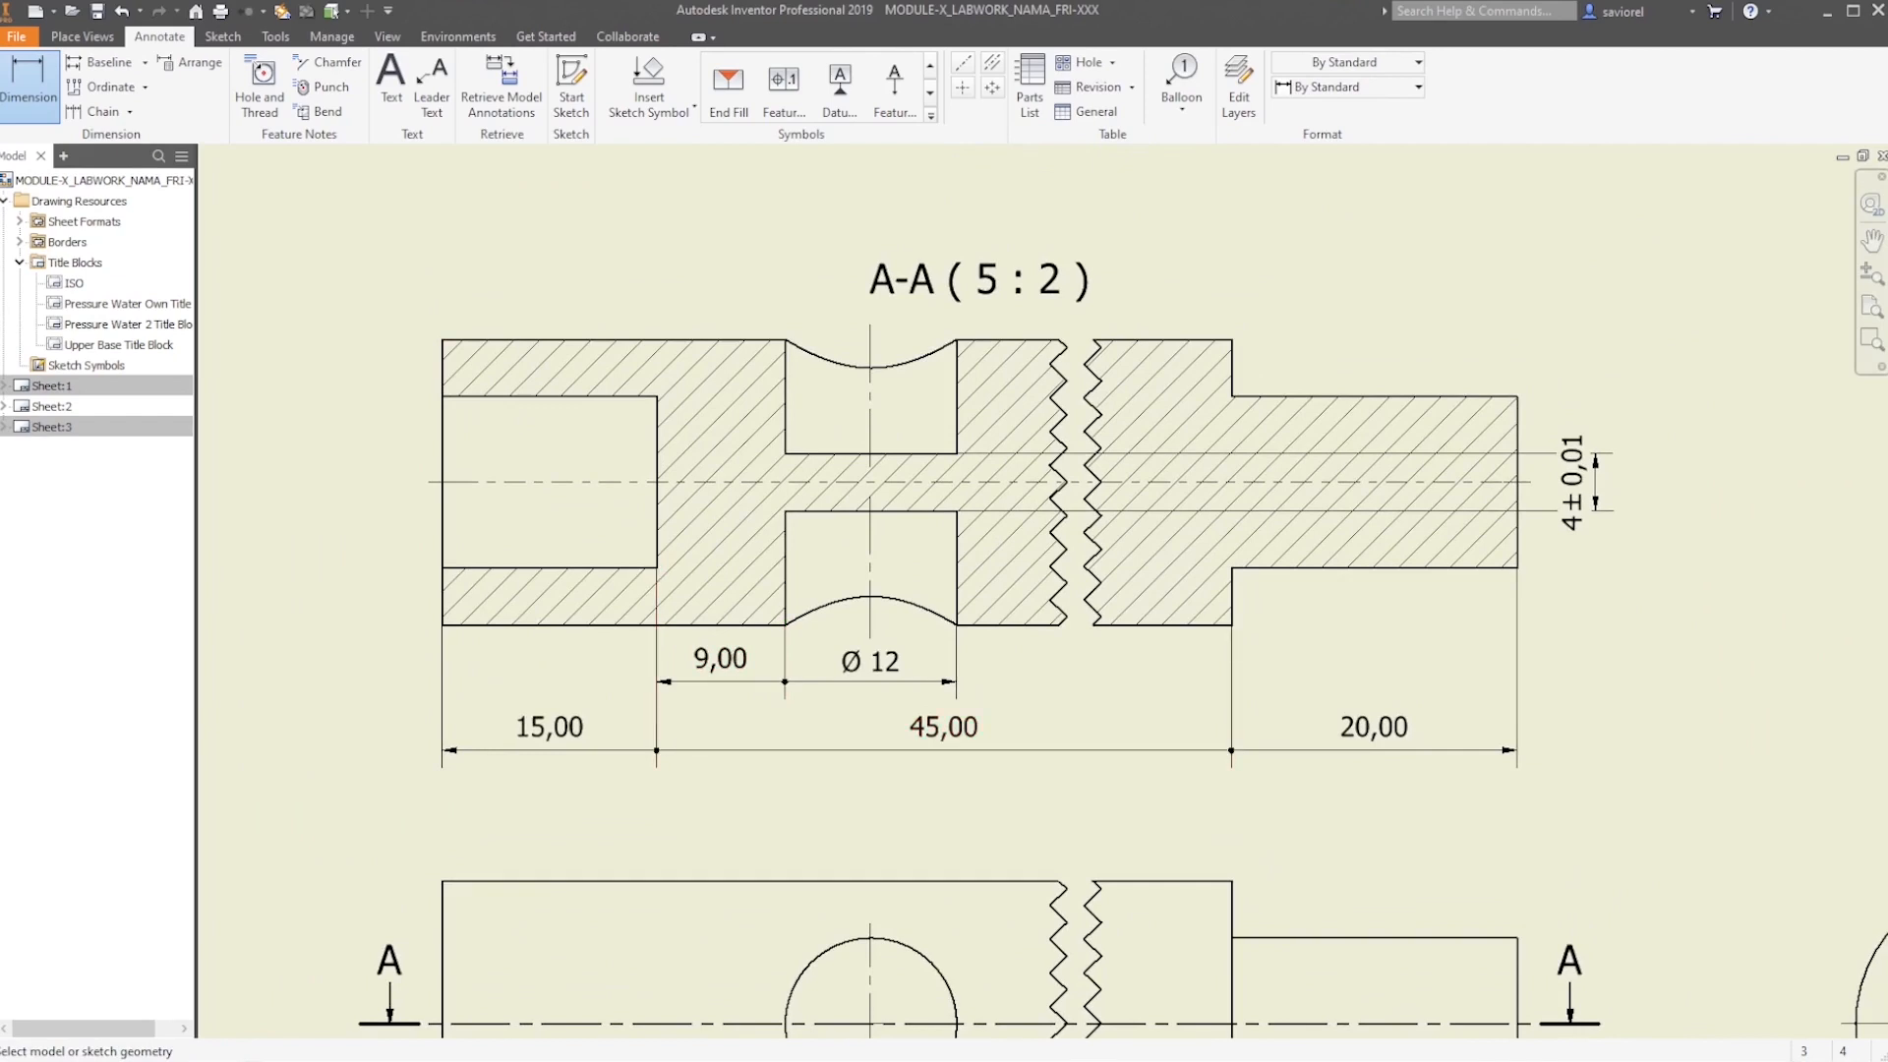
double_click(720, 658)
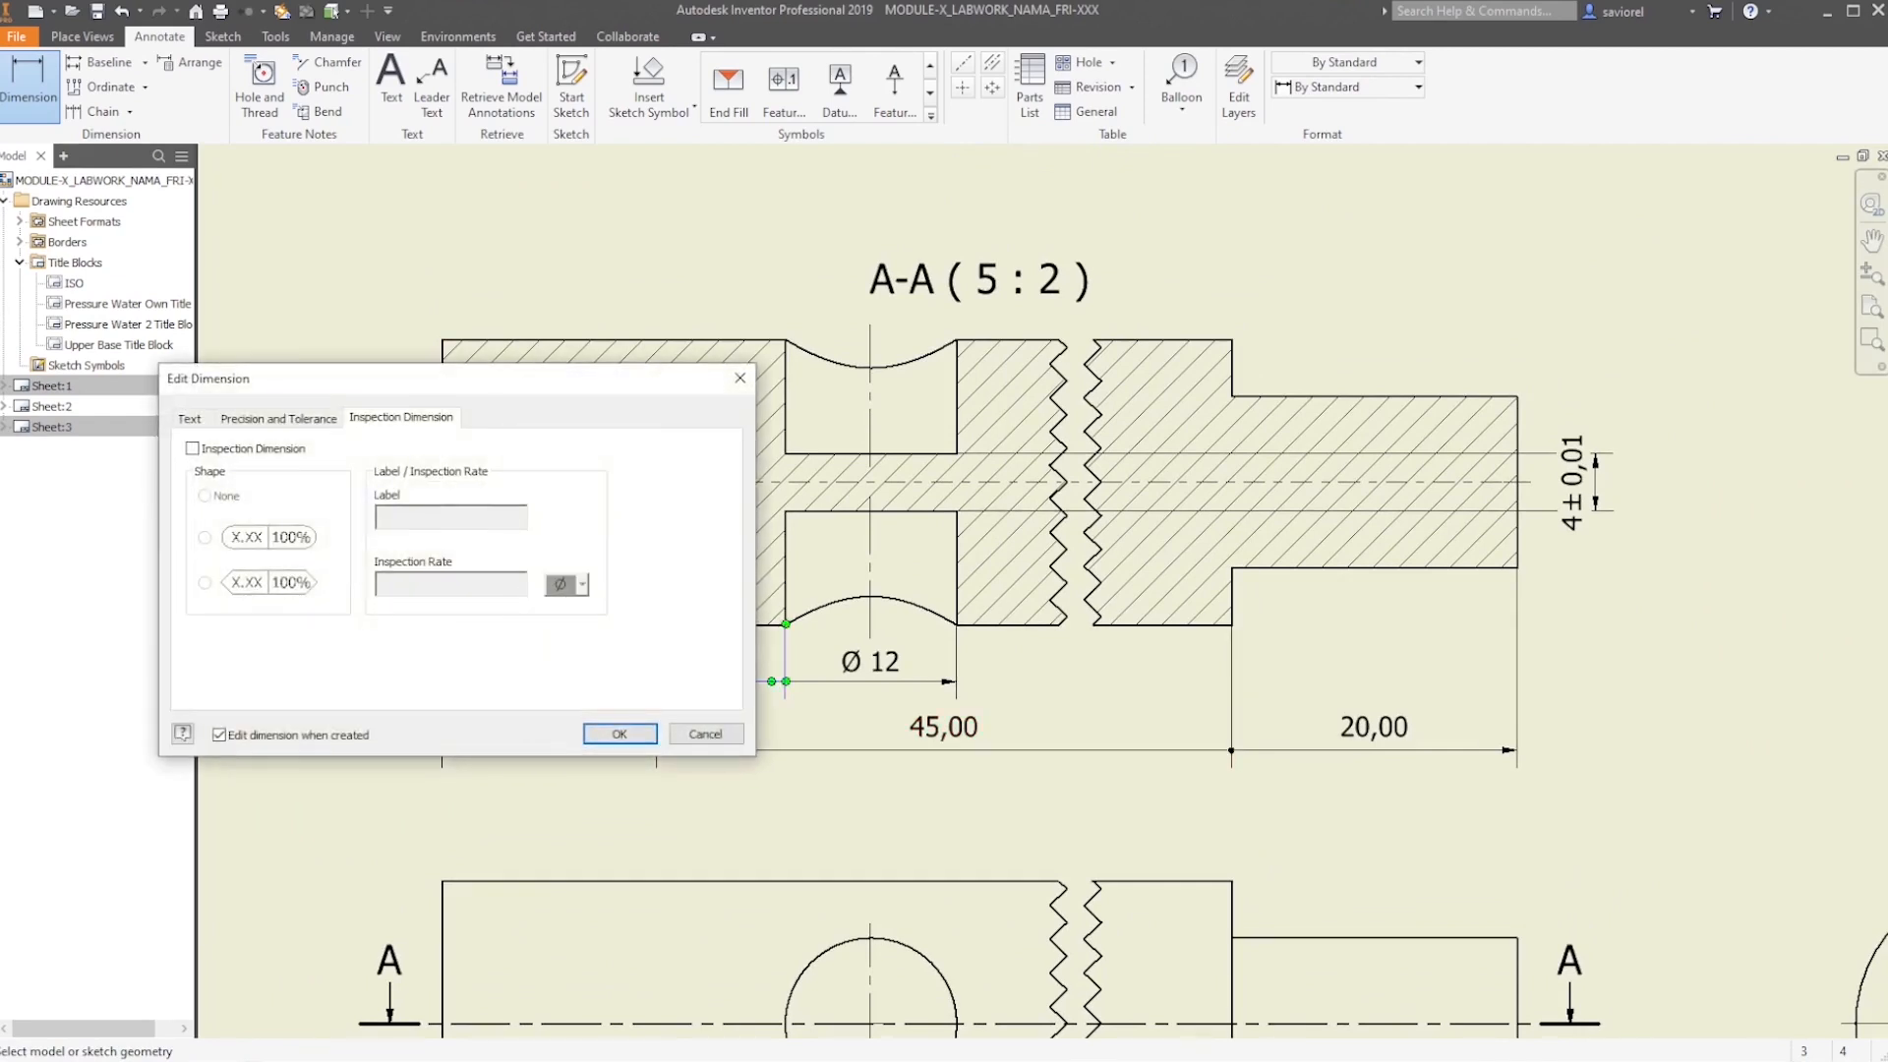
left_click(278, 418)
left_click(548, 522)
left_click(548, 540)
left_click(547, 570)
left_click(546, 587)
left_click(619, 734)
Set the primary unit and primary tolerance precision of the blind bore's depth dimension to 0
double_click(549, 727)
left_click(547, 522)
left_click(548, 540)
left_click(547, 571)
left_click(546, 588)
left_click(619, 734)
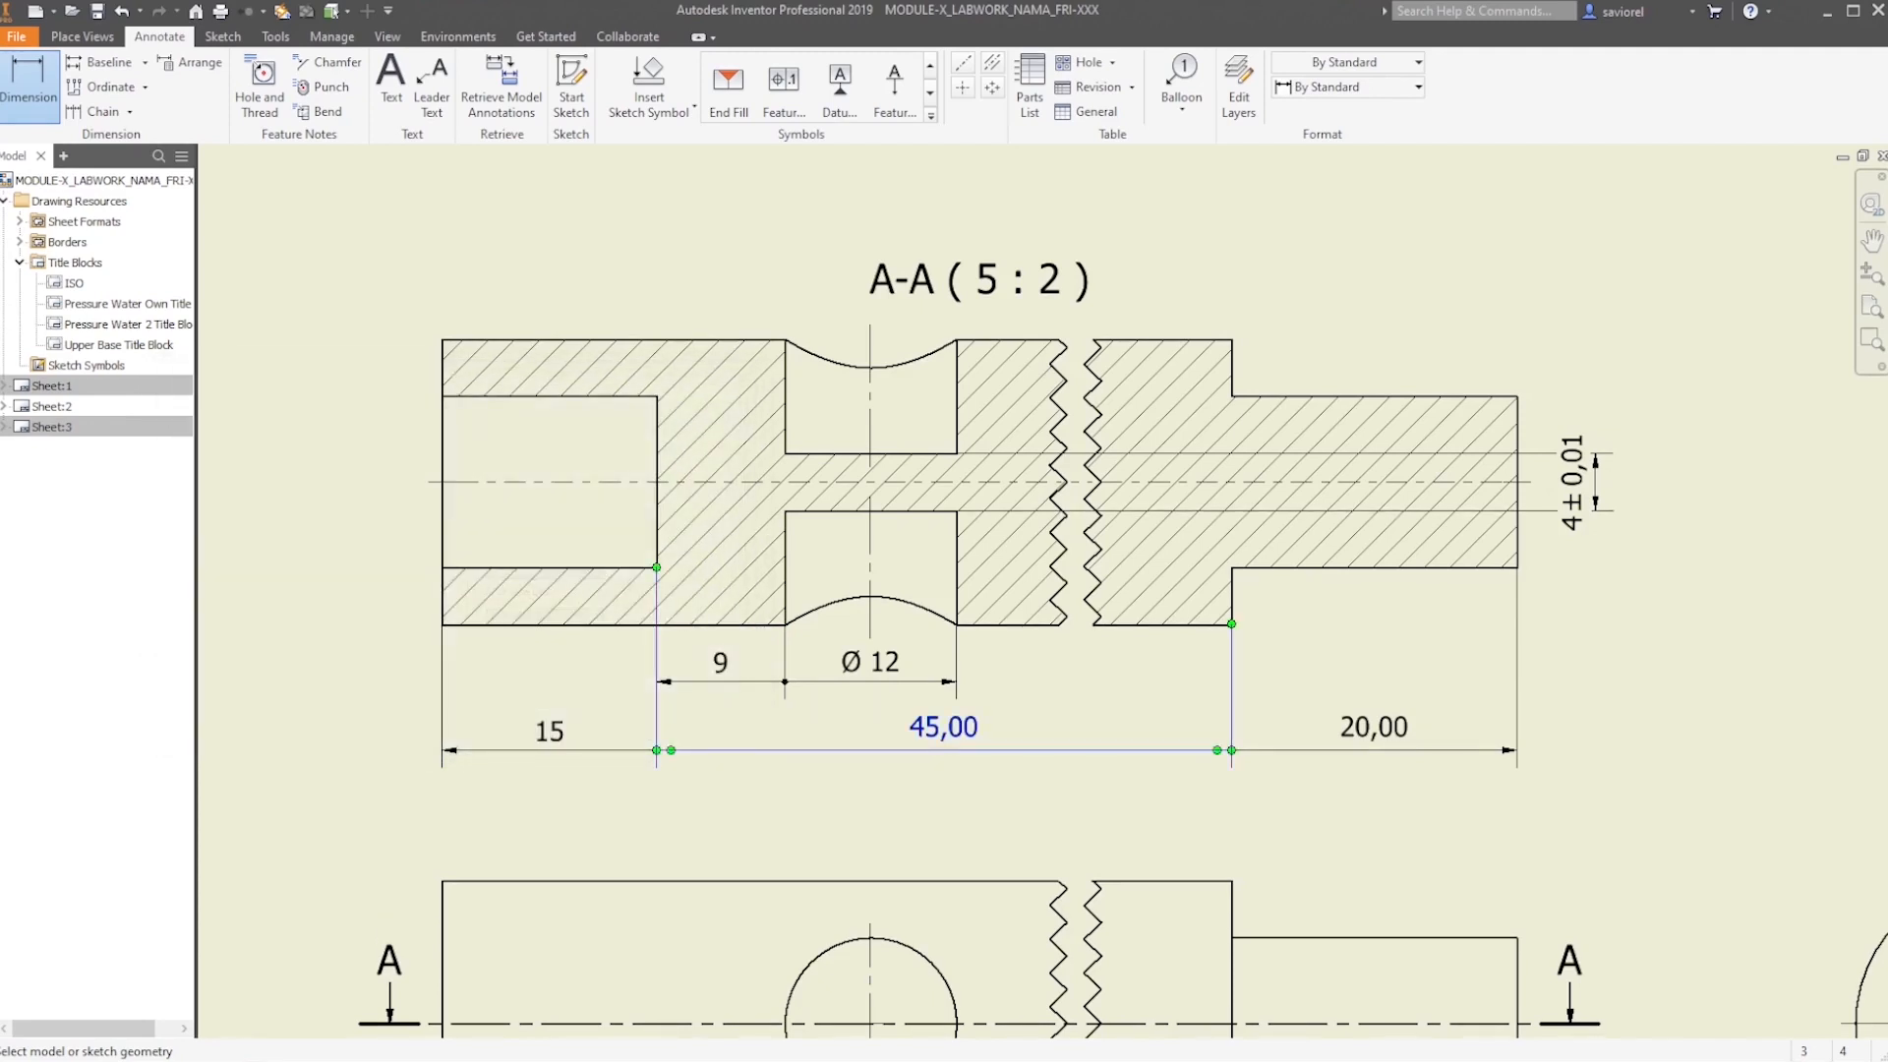
Set primary unit and primary tolerance precision to 0 for the dimension from the blind bore's inner end to the shoulder
double_click(942, 727)
left_click(548, 522)
left_click(547, 540)
left_click(547, 571)
left_click(546, 588)
left_click(620, 734)
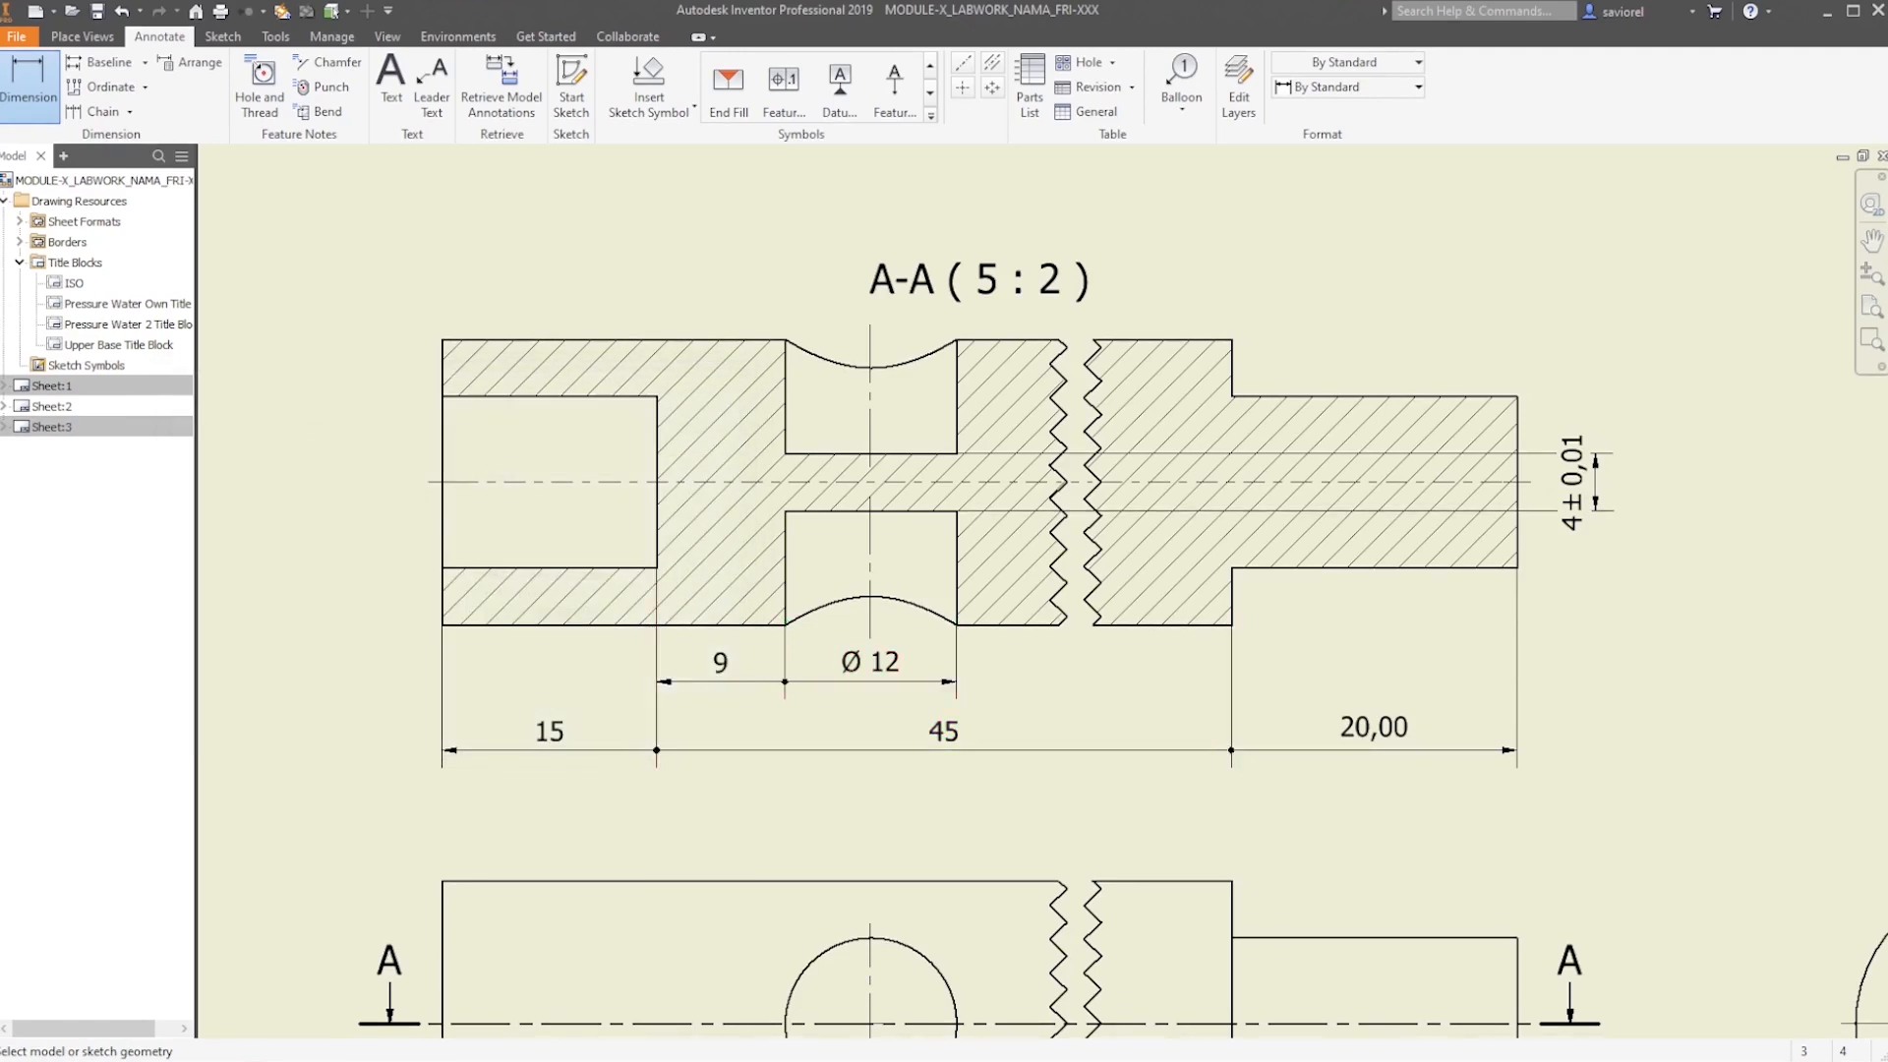
Set primary unit and primary tolerance precision to 0 for the dimension from the shoulder to the narrow shank's end
double_click(1374, 727)
left_click(548, 522)
left_click(548, 539)
left_click(548, 571)
left_click(546, 588)
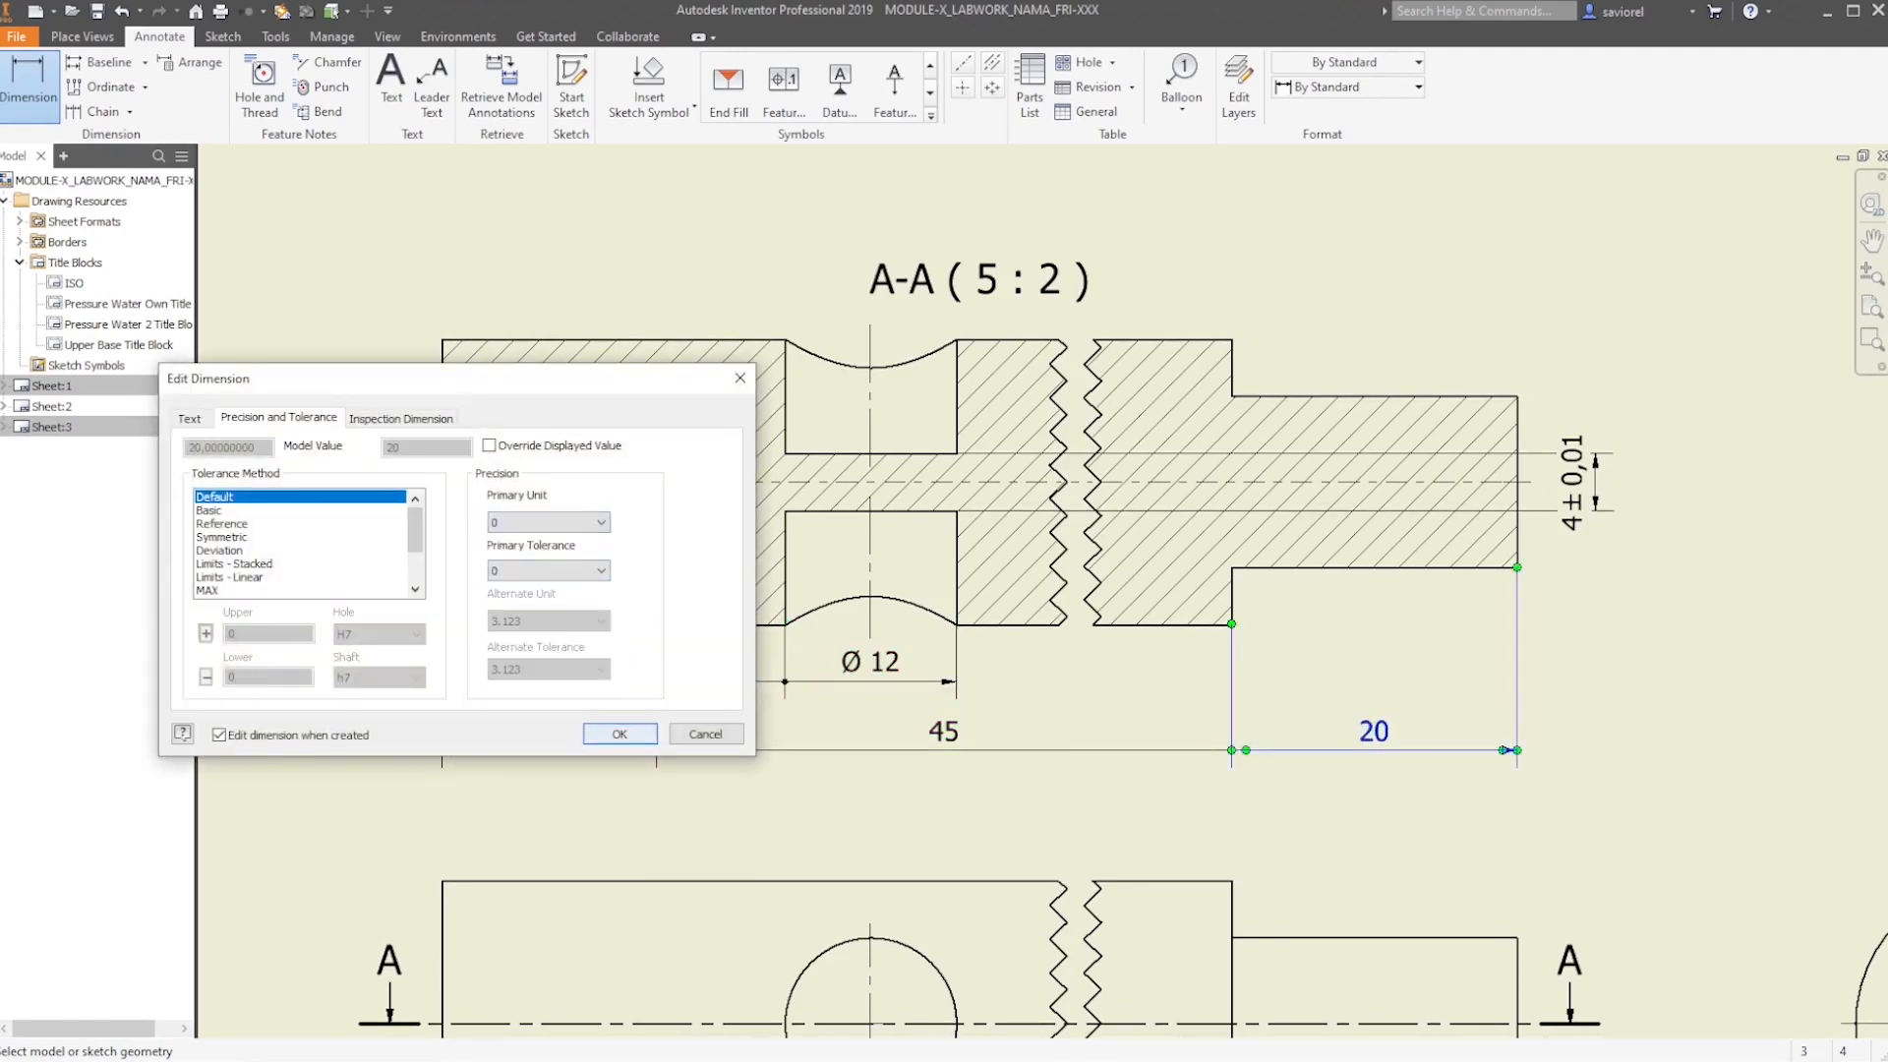
left_click(619, 733)
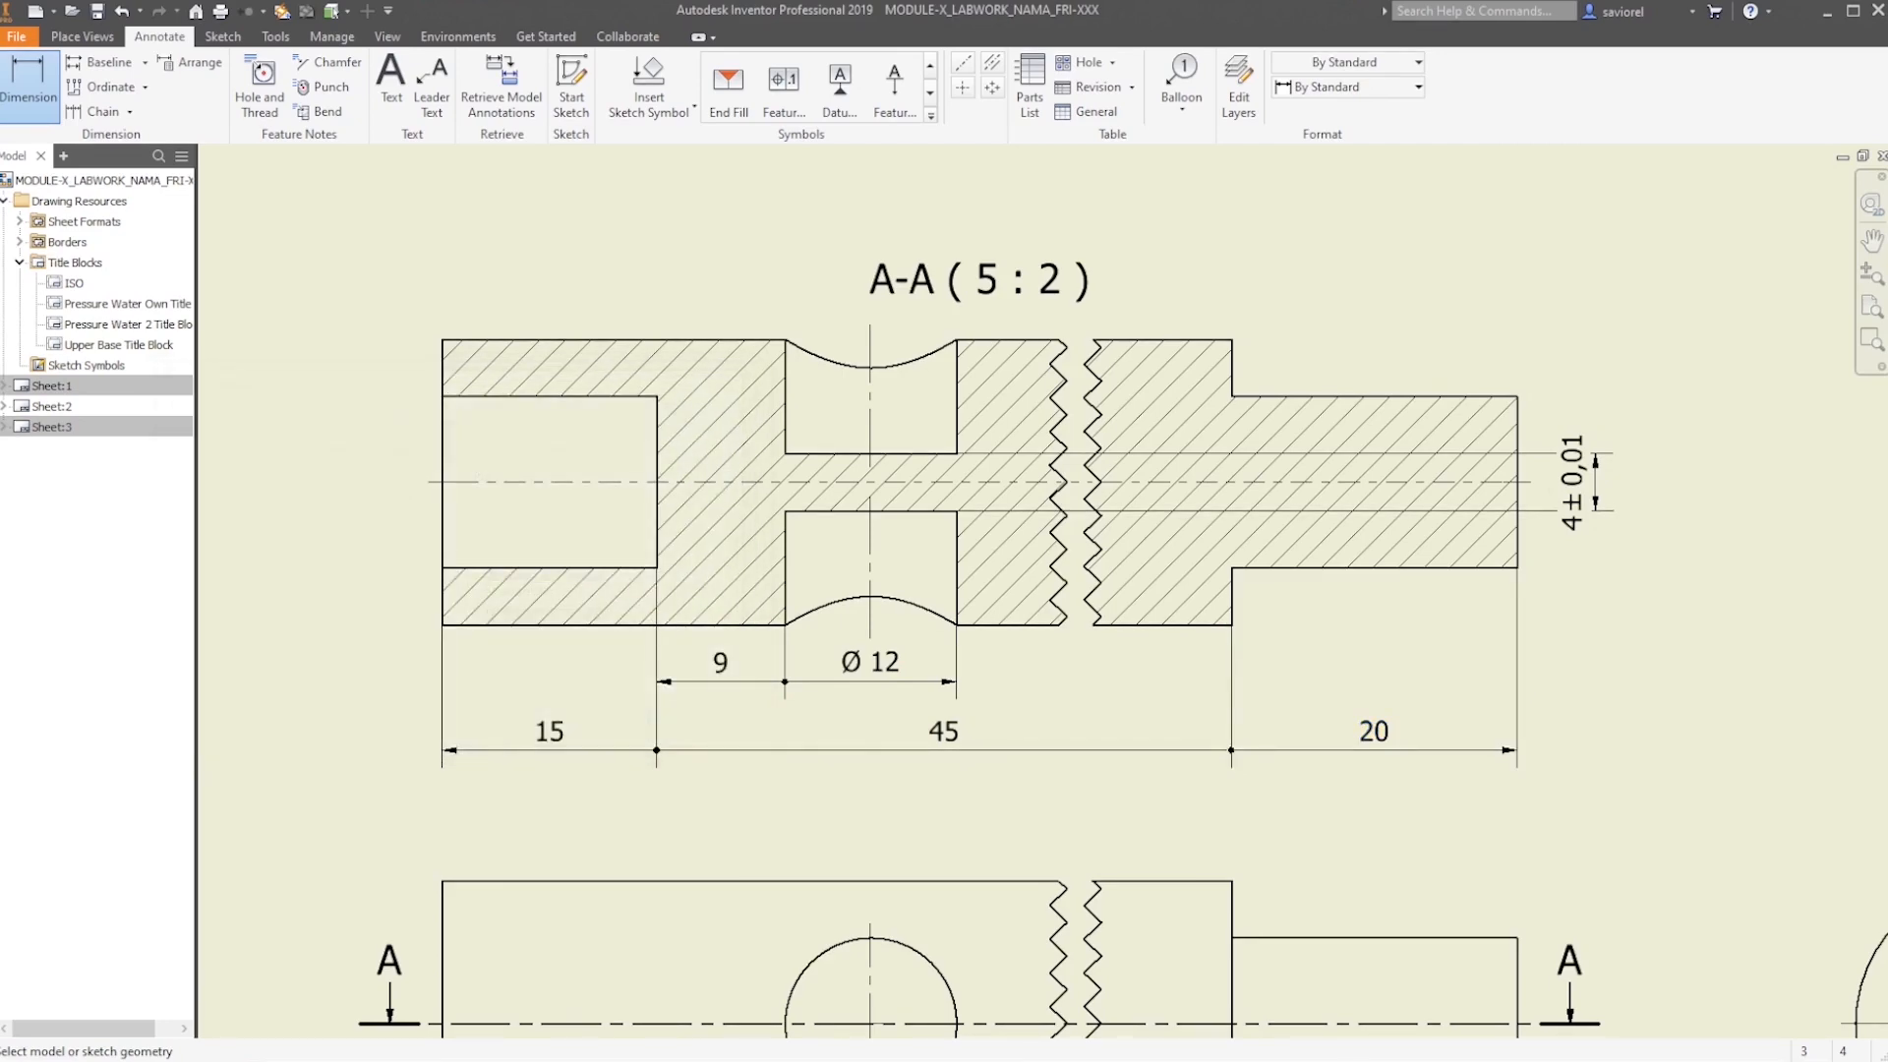
mouse_move(1123, 633)
middle_mouse_down()
mouse_move(1224, 572)
mouse_move(1101, 684)
middle_mouse_up()
scroll(1224, 572, "up", 3)
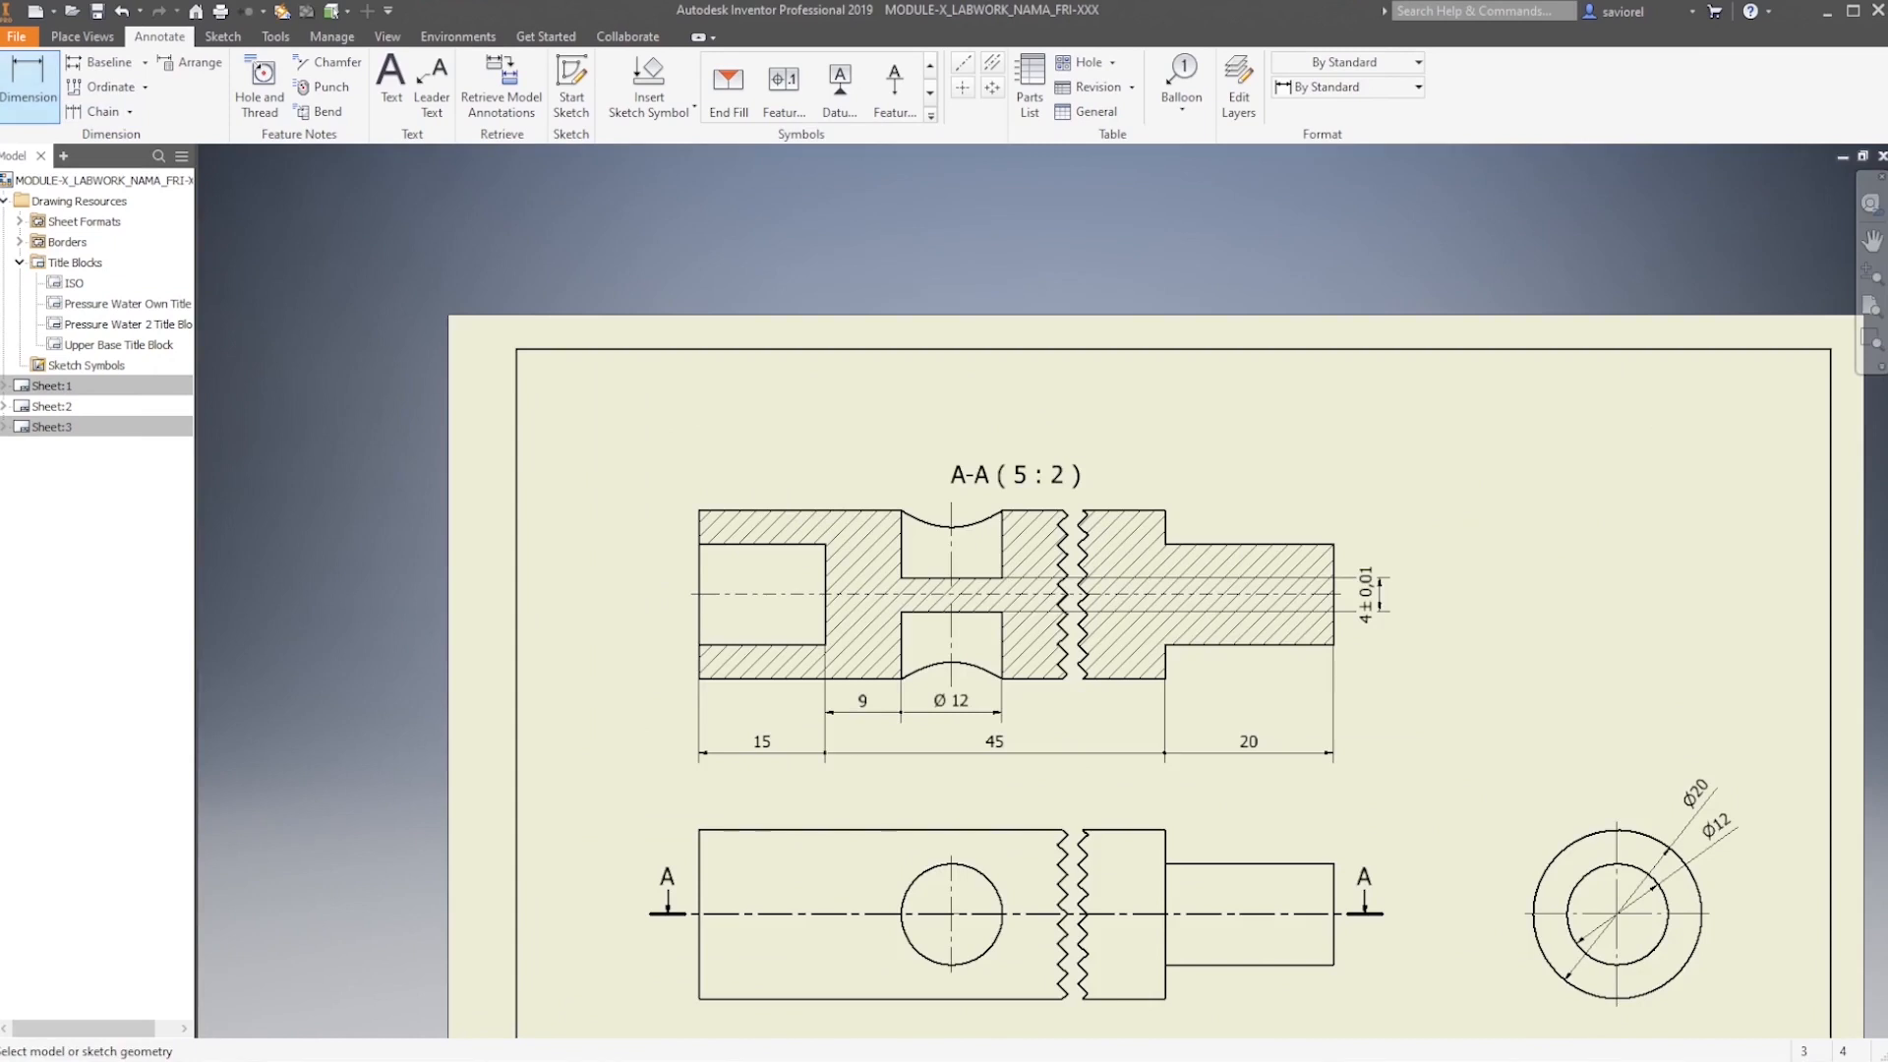
key("Escape")
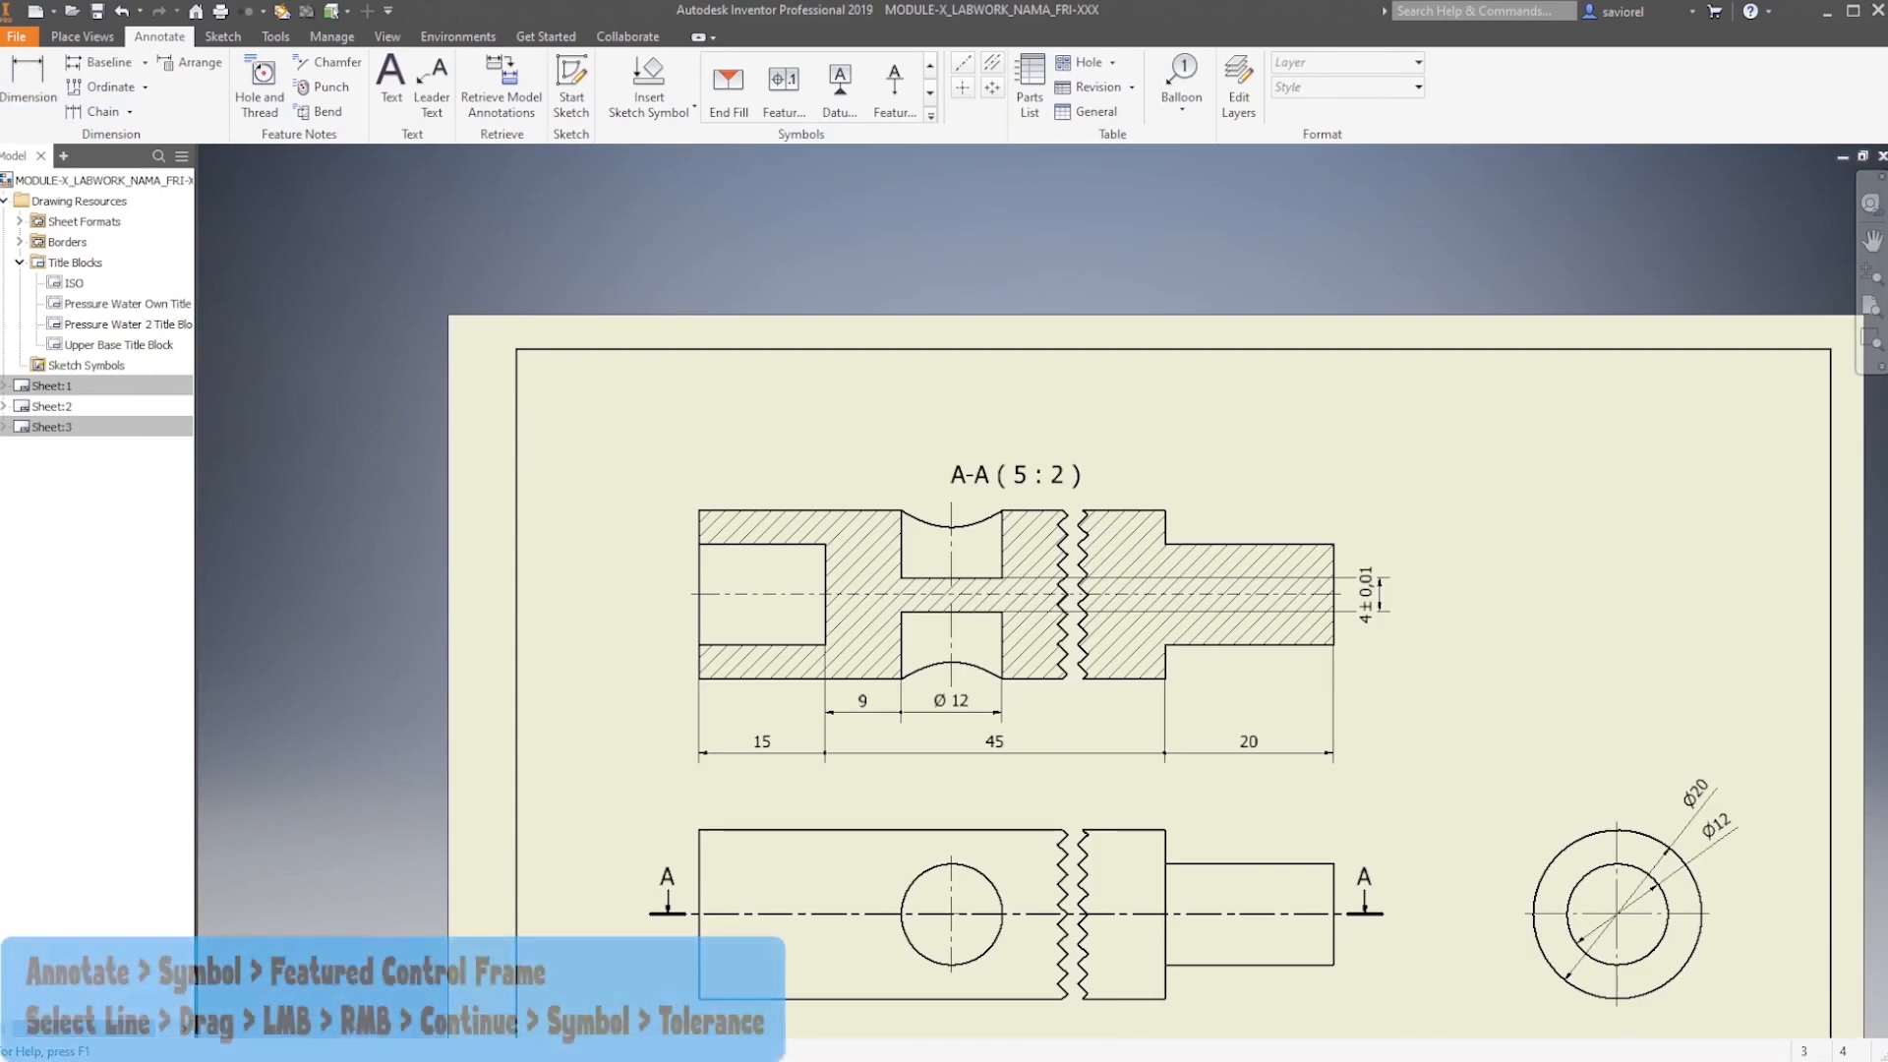
Place a feature control frame outside section A-A with its leader on the blind bore's upper edge
left_click(930, 115)
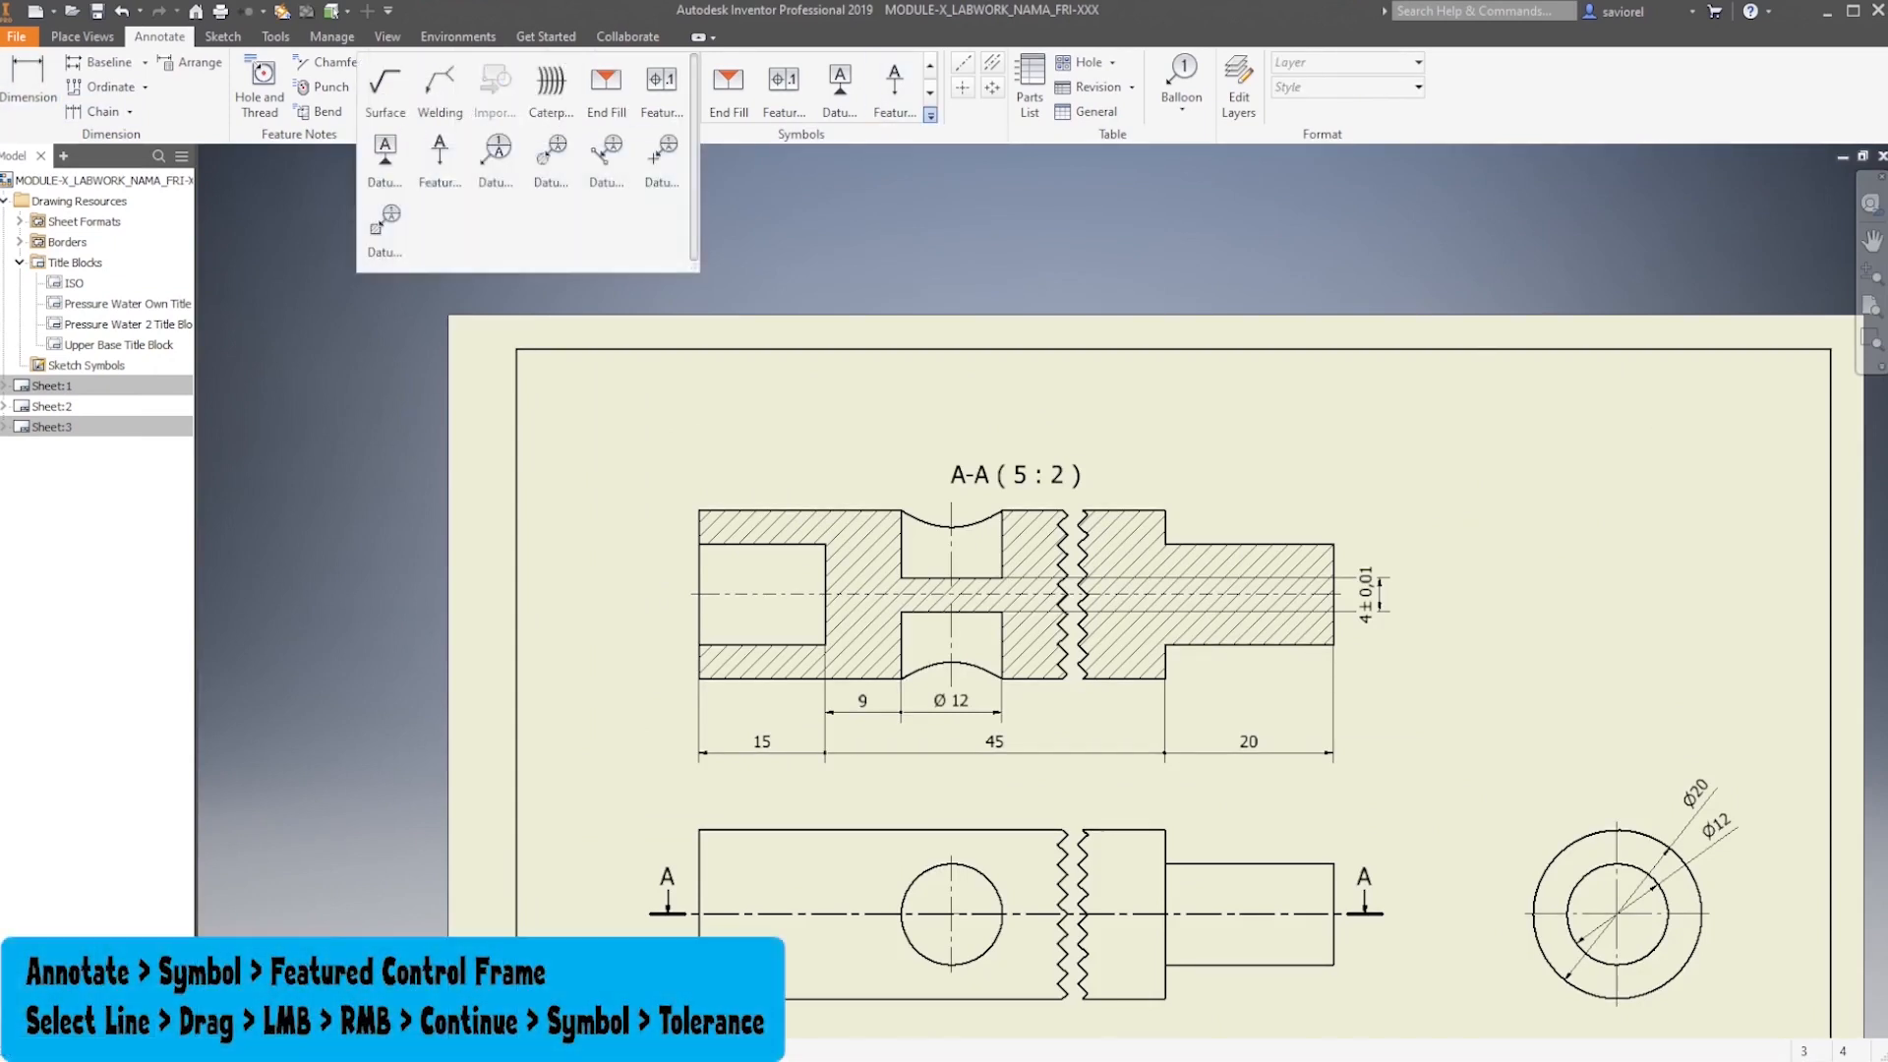
left_click(661, 91)
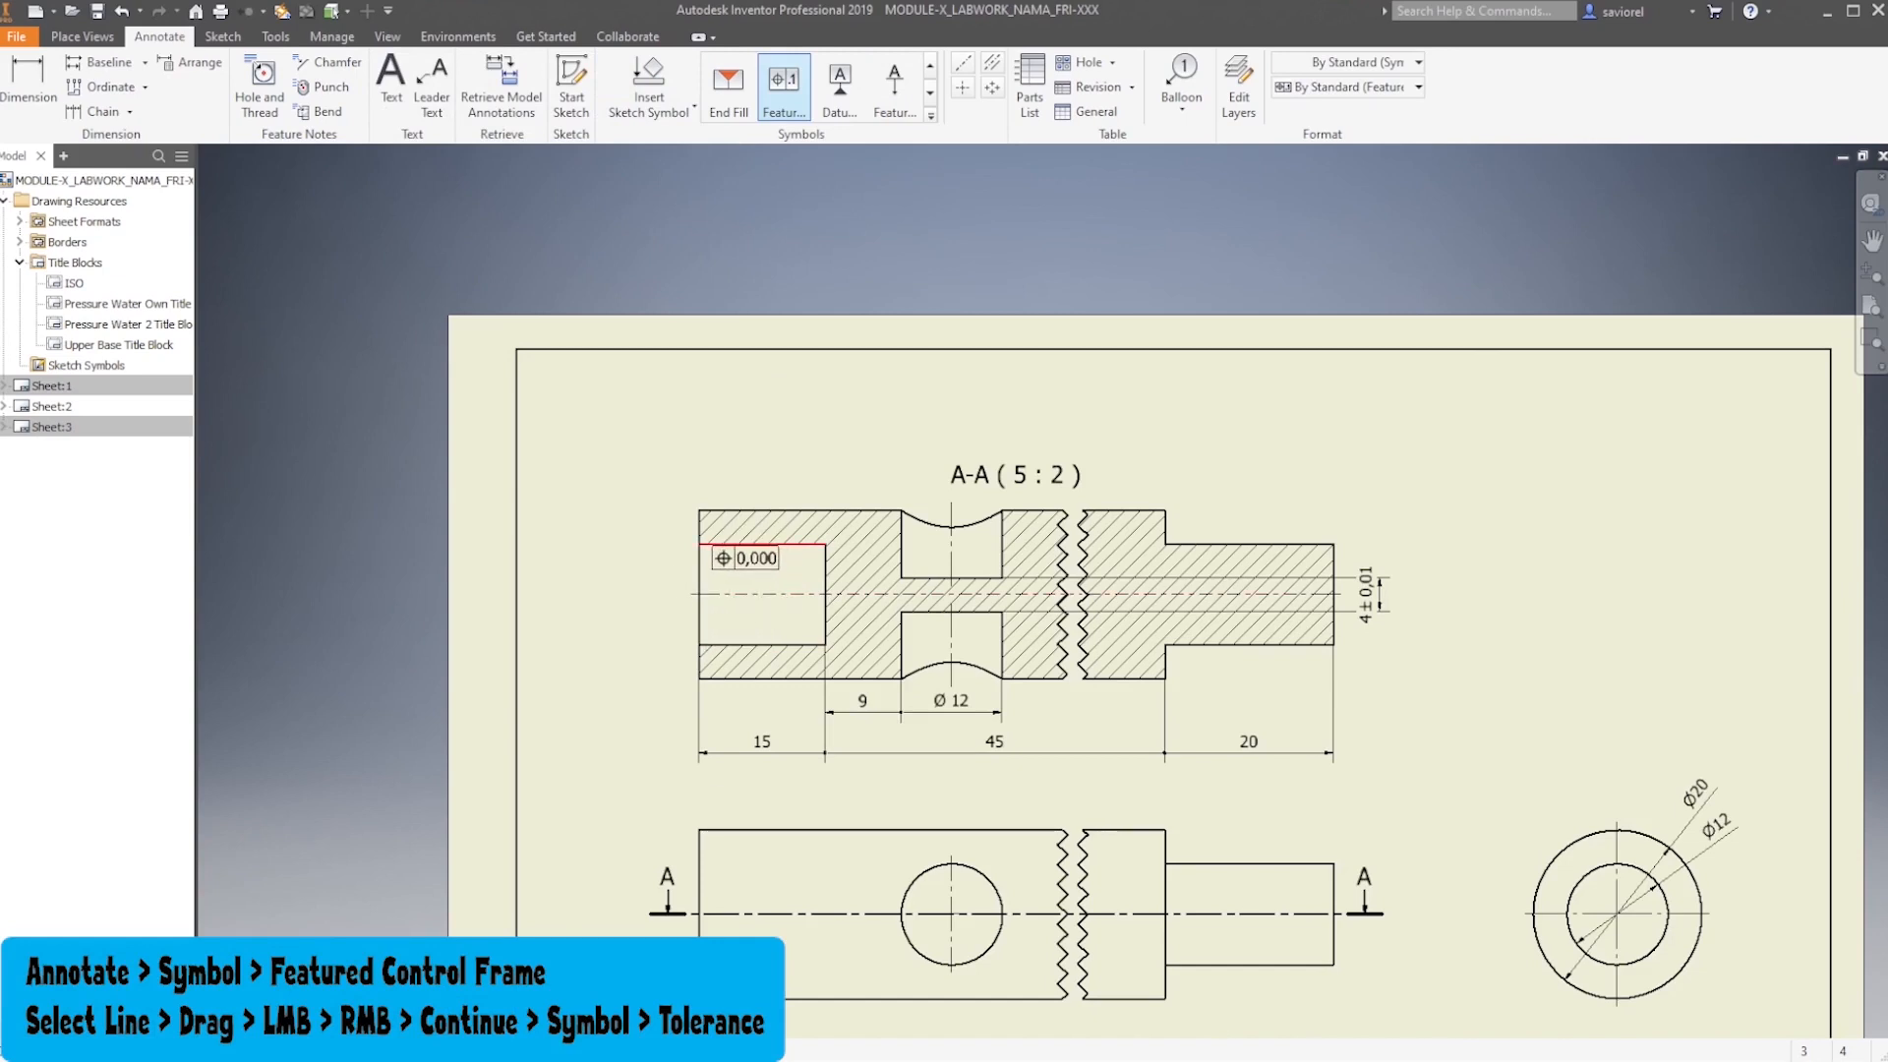
left_click(740, 545)
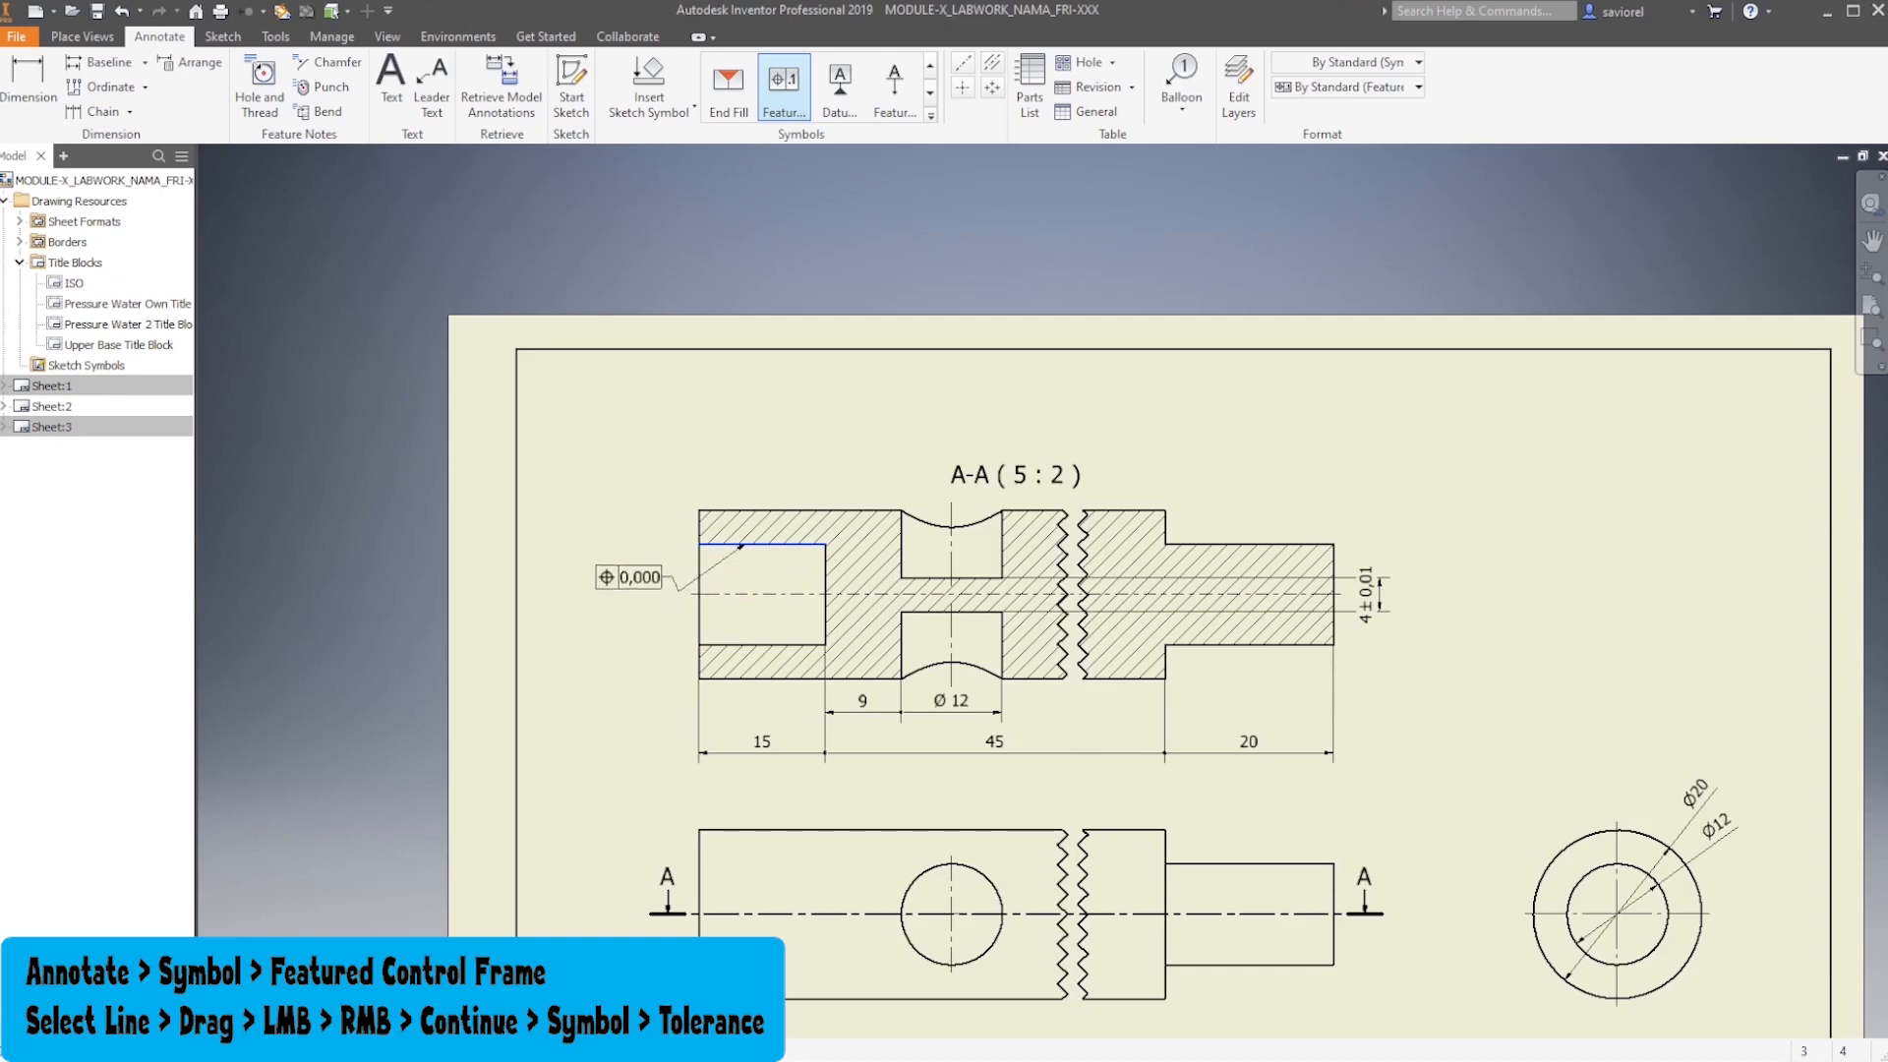
right_click(683, 595)
left_click(756, 591)
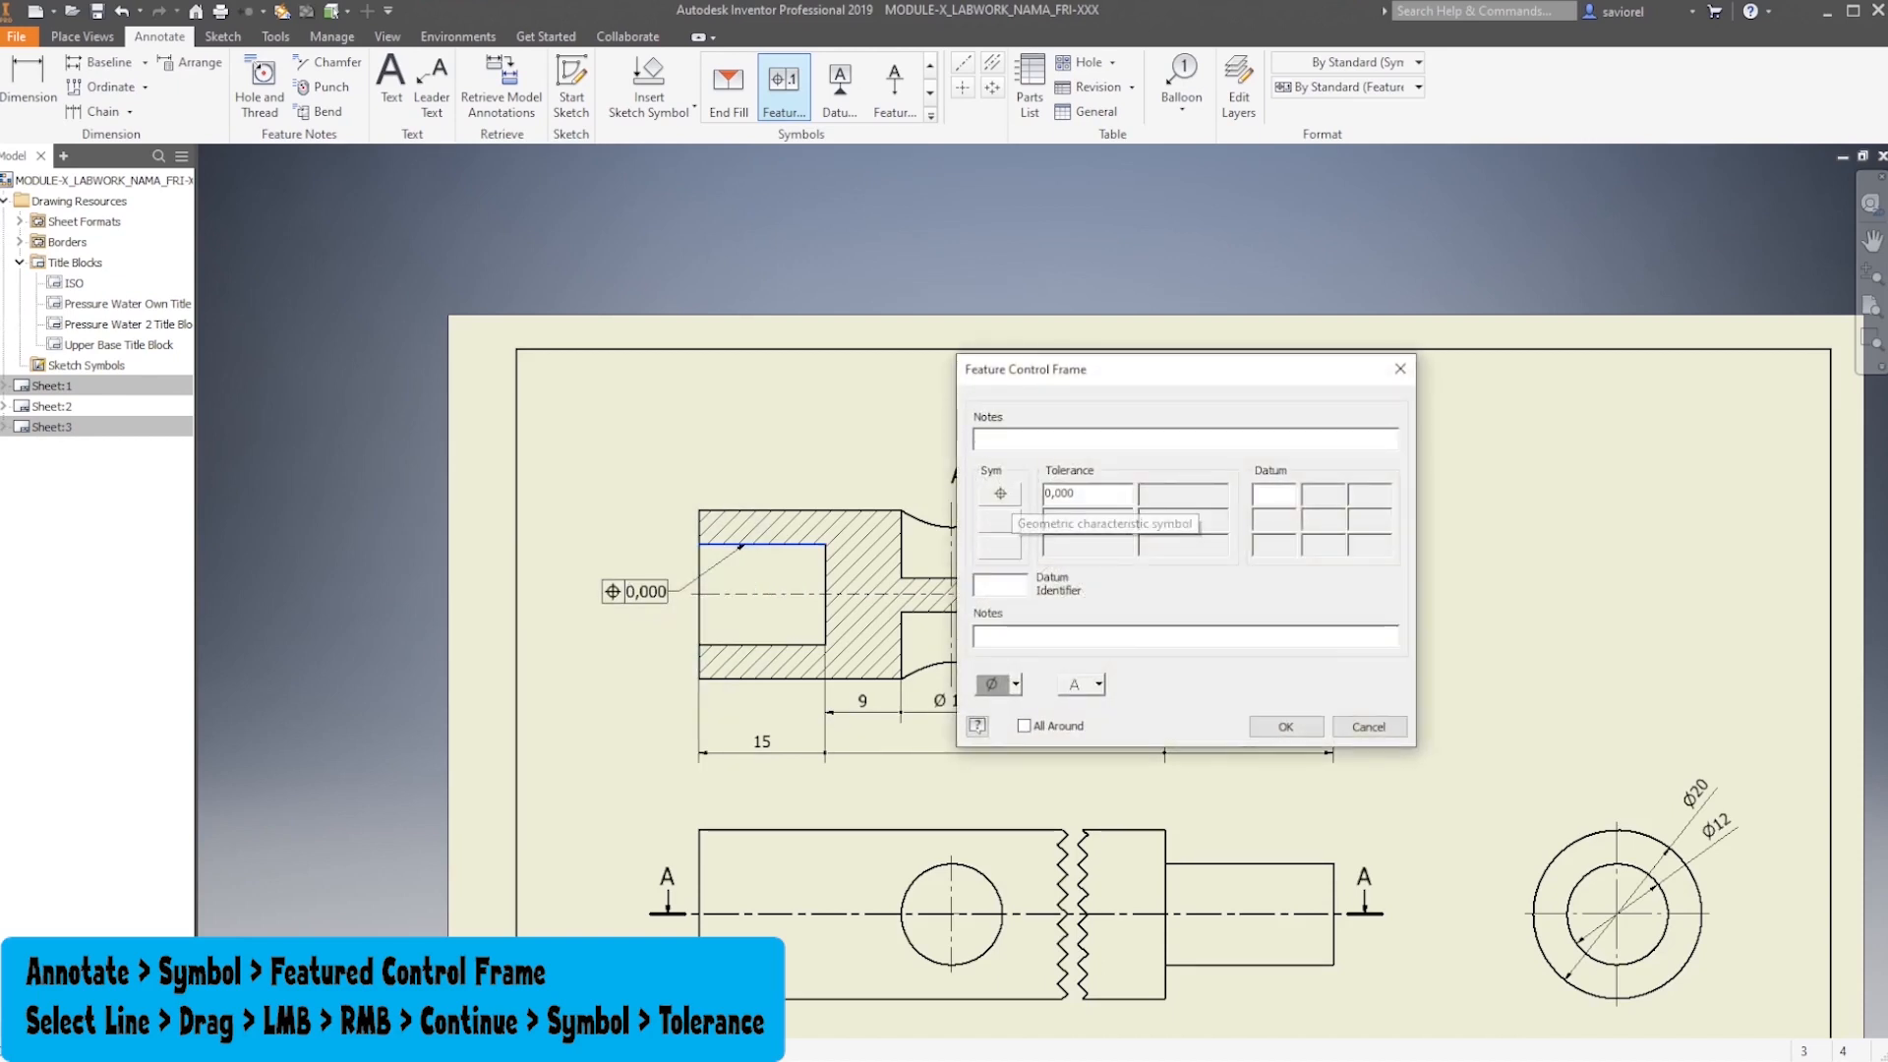
Give the blind bore's feature control frame the circularity symbol and a tolerance of 0,005
left_click(1000, 493)
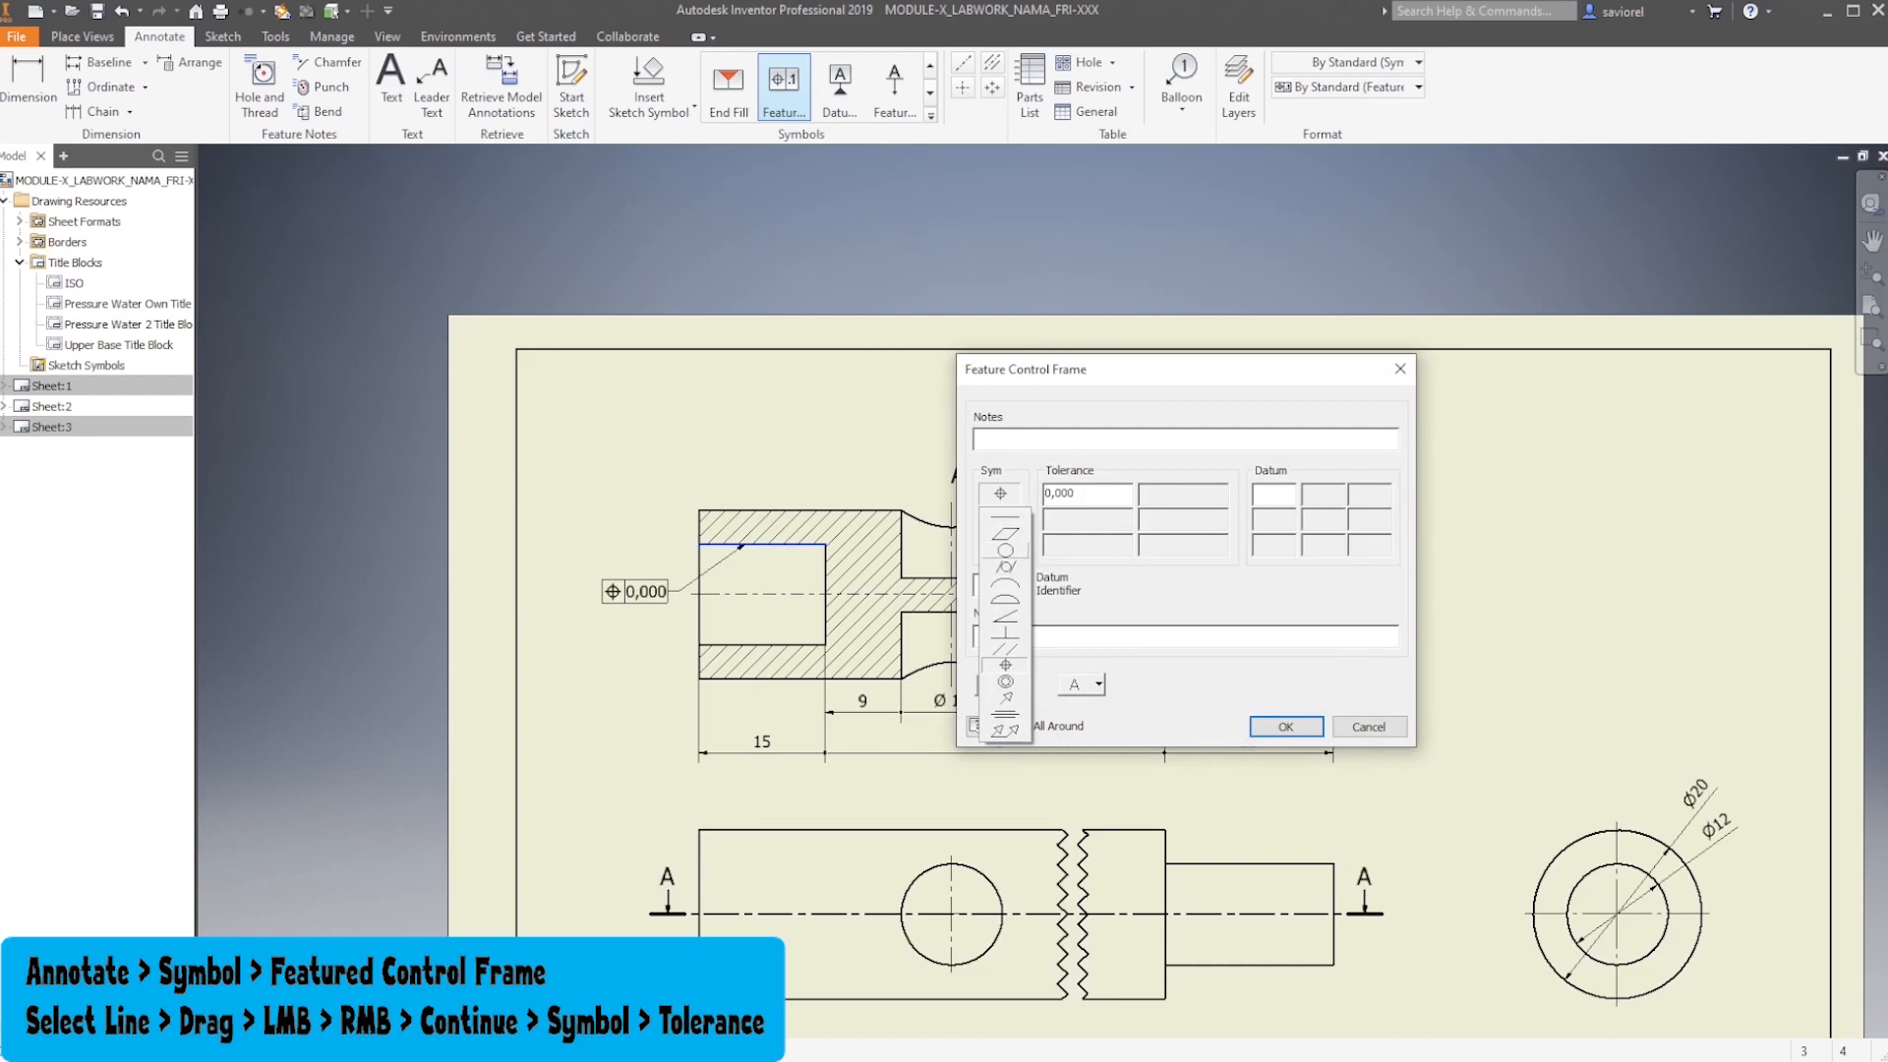
left_click(1005, 550)
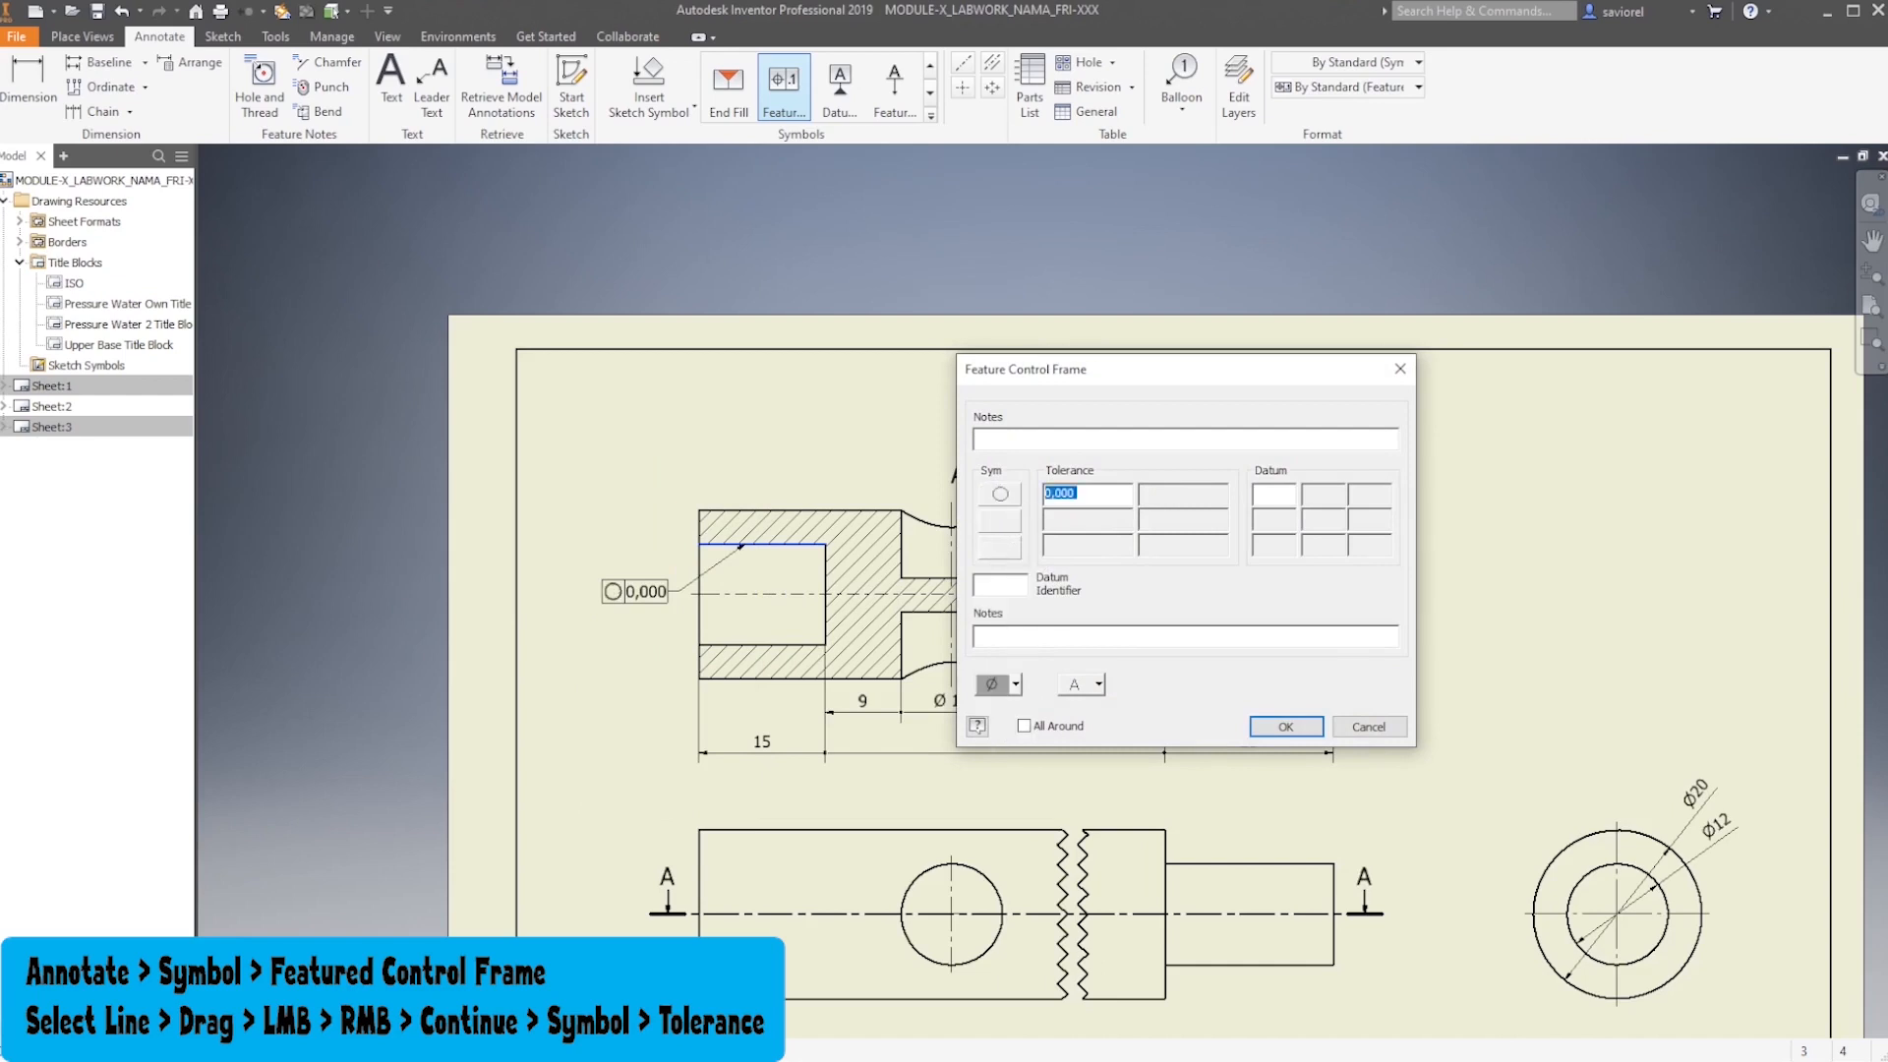
type("0,005")
key("Return")
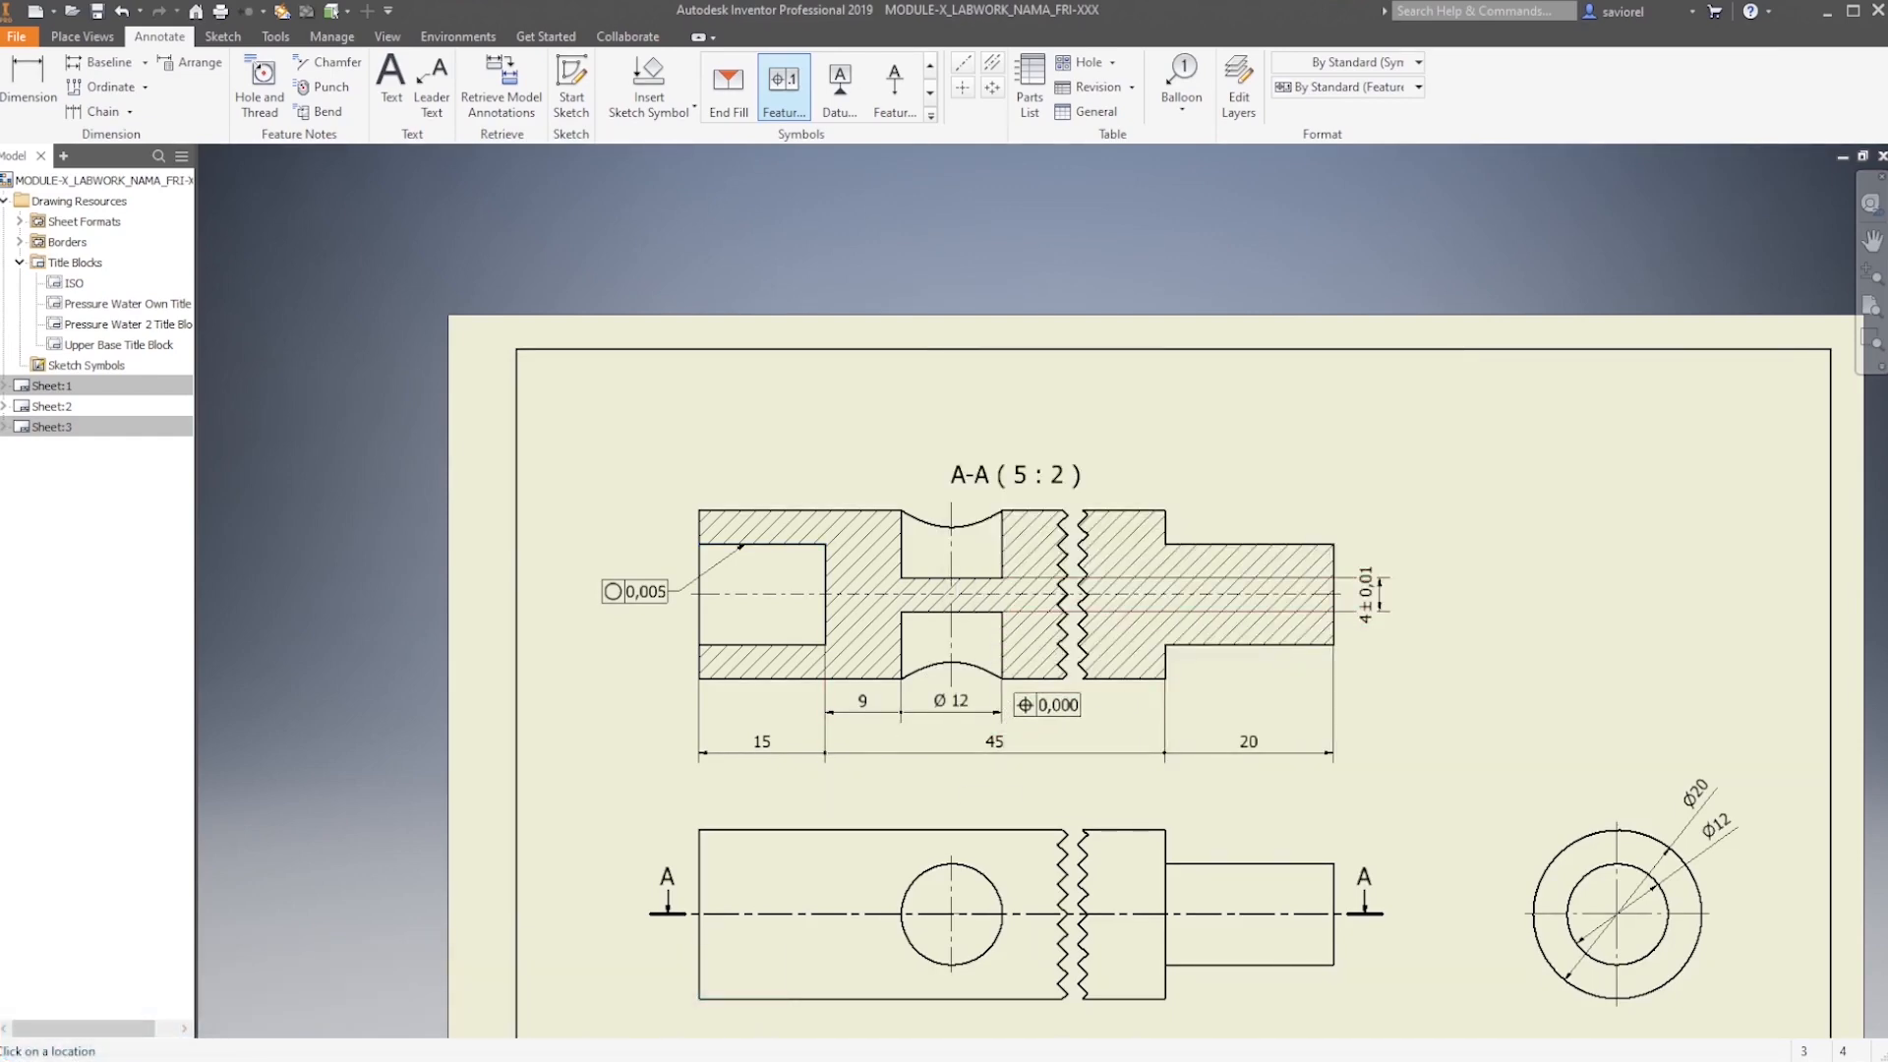
middle_click_drag(1014, 705, 878, 449)
key("Escape")
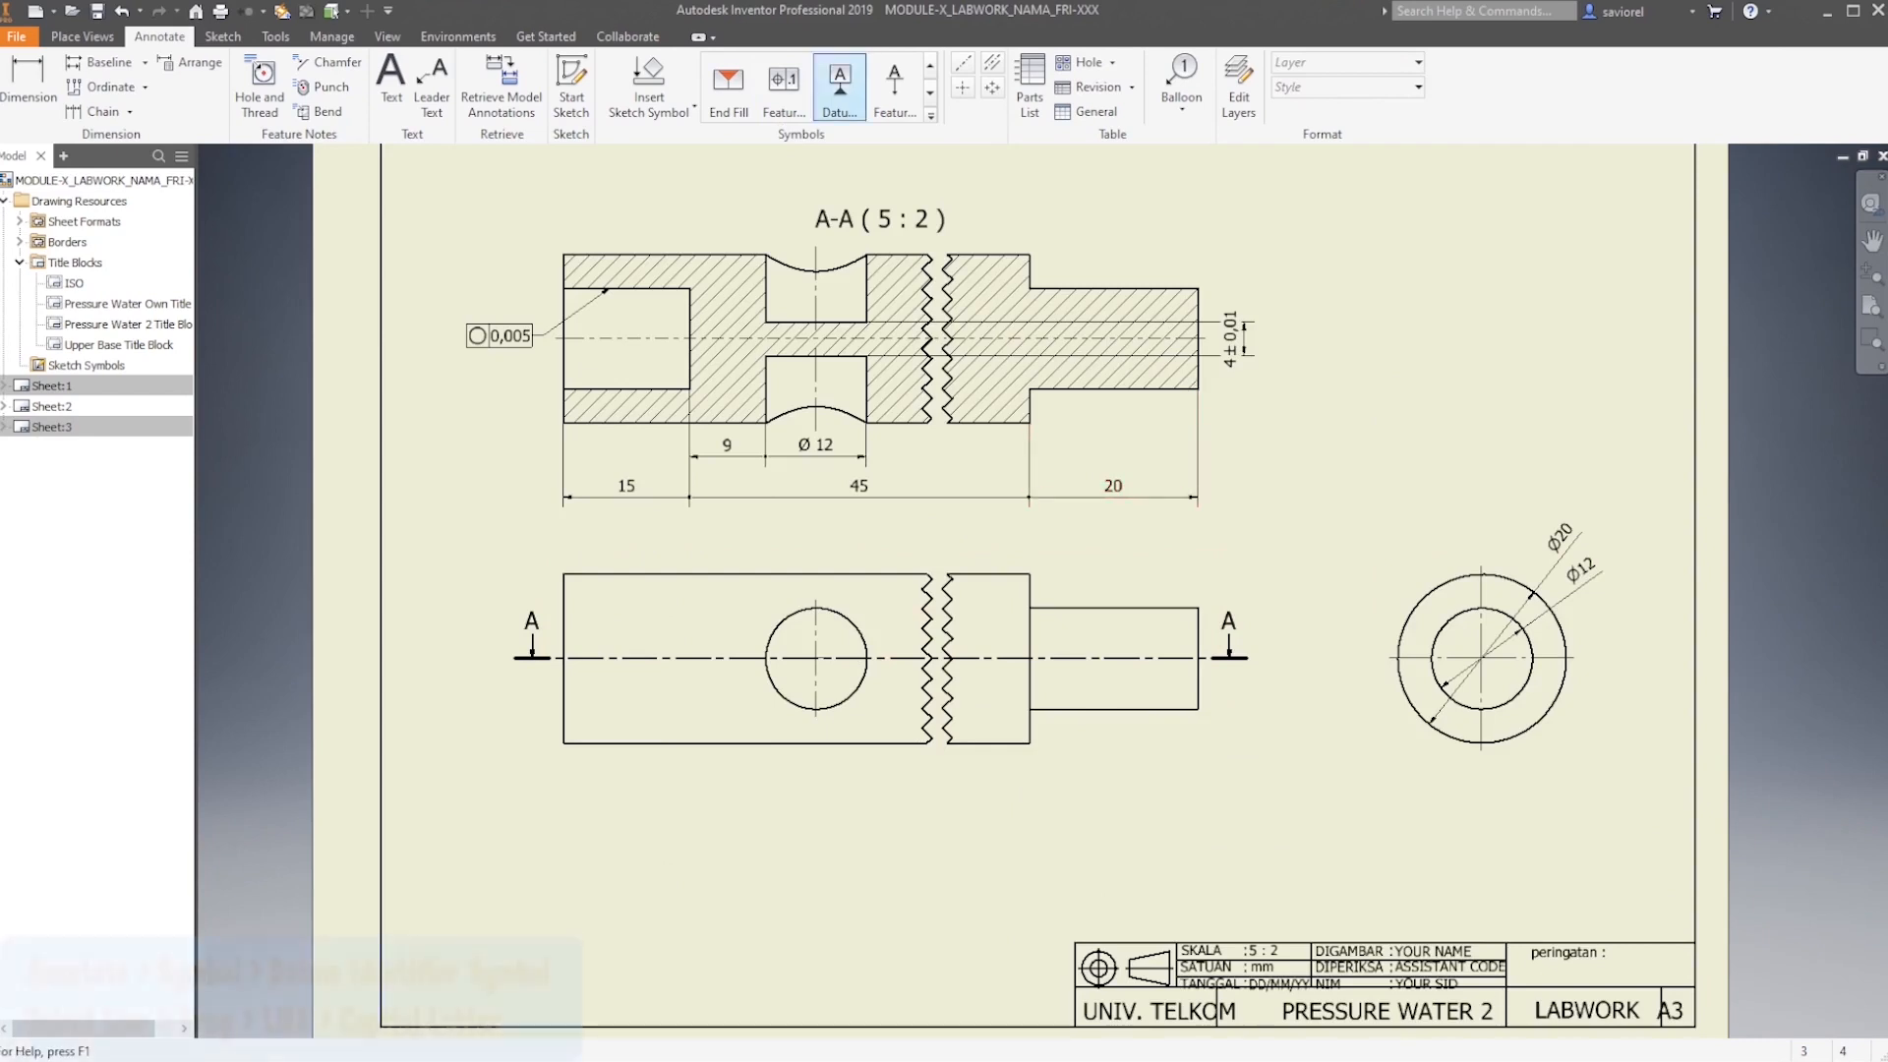
Attach a datum identifier symbol with letter A to the shoulder edge in the view below section A-A
left_click(930, 114)
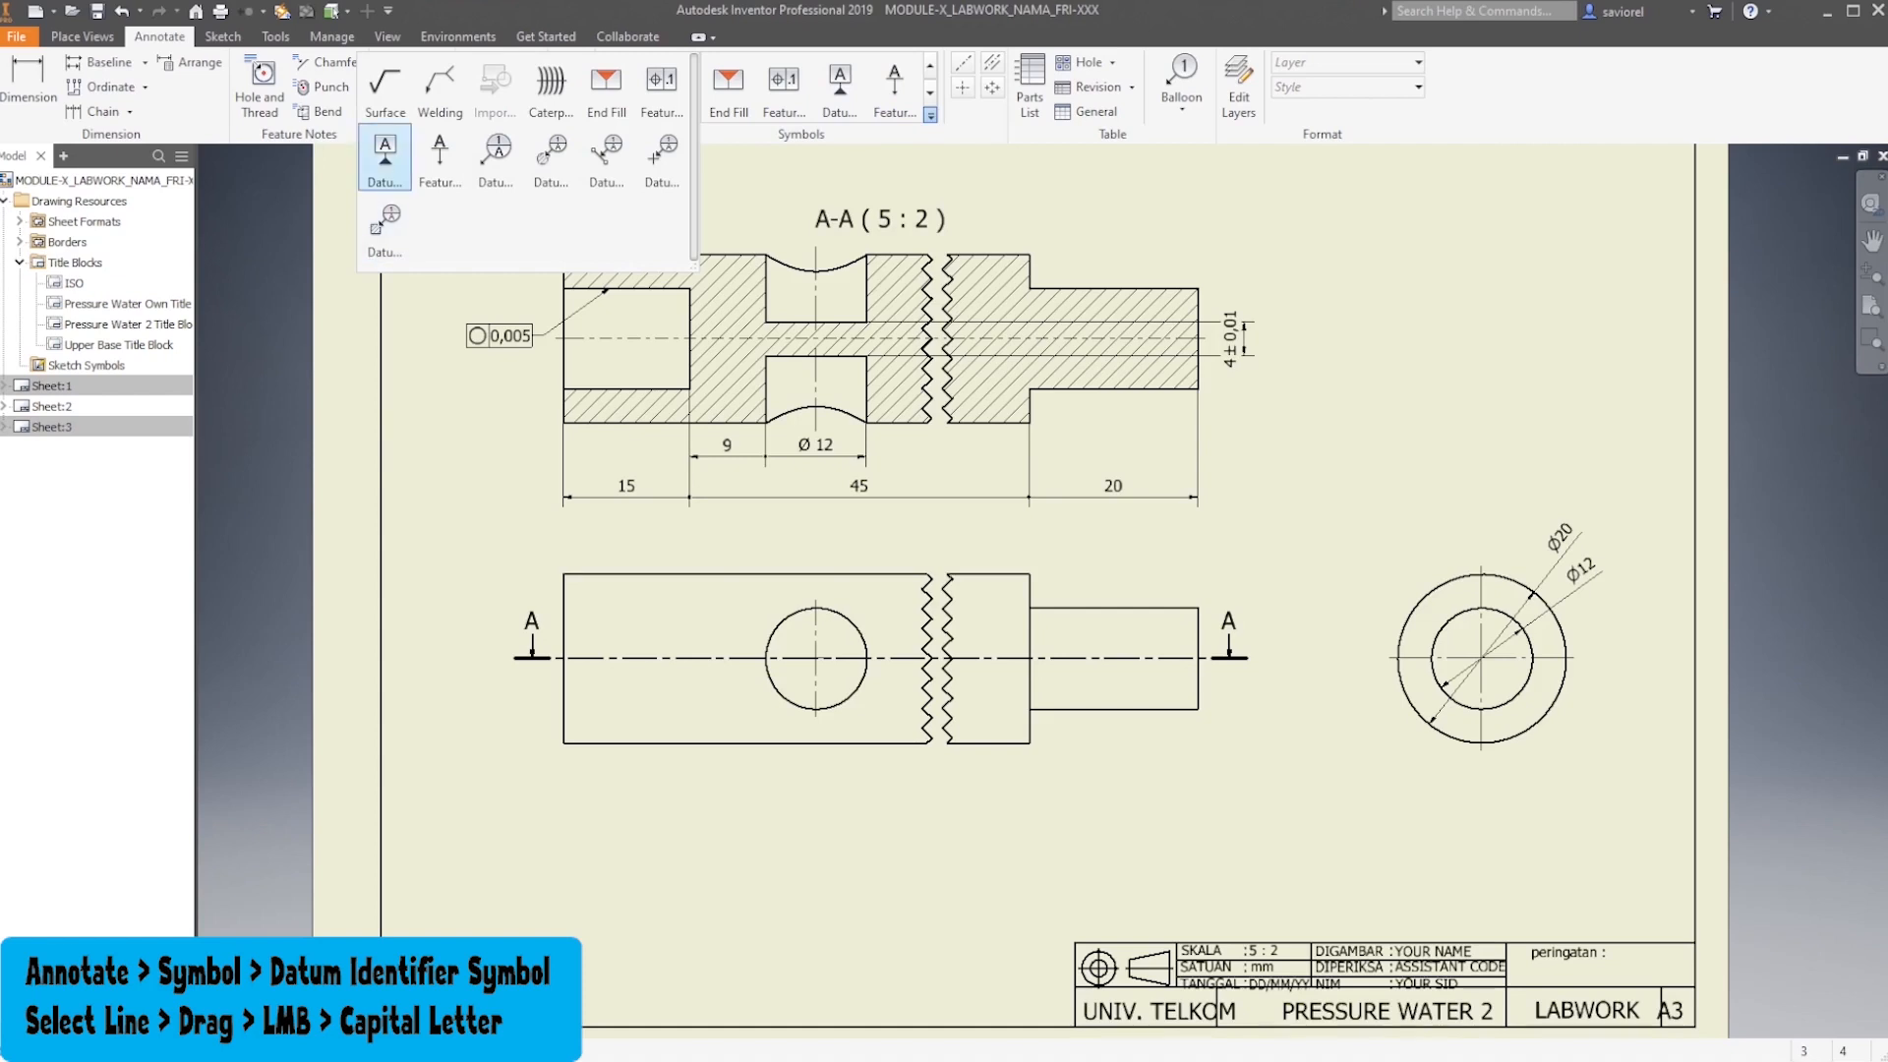
left_click(385, 155)
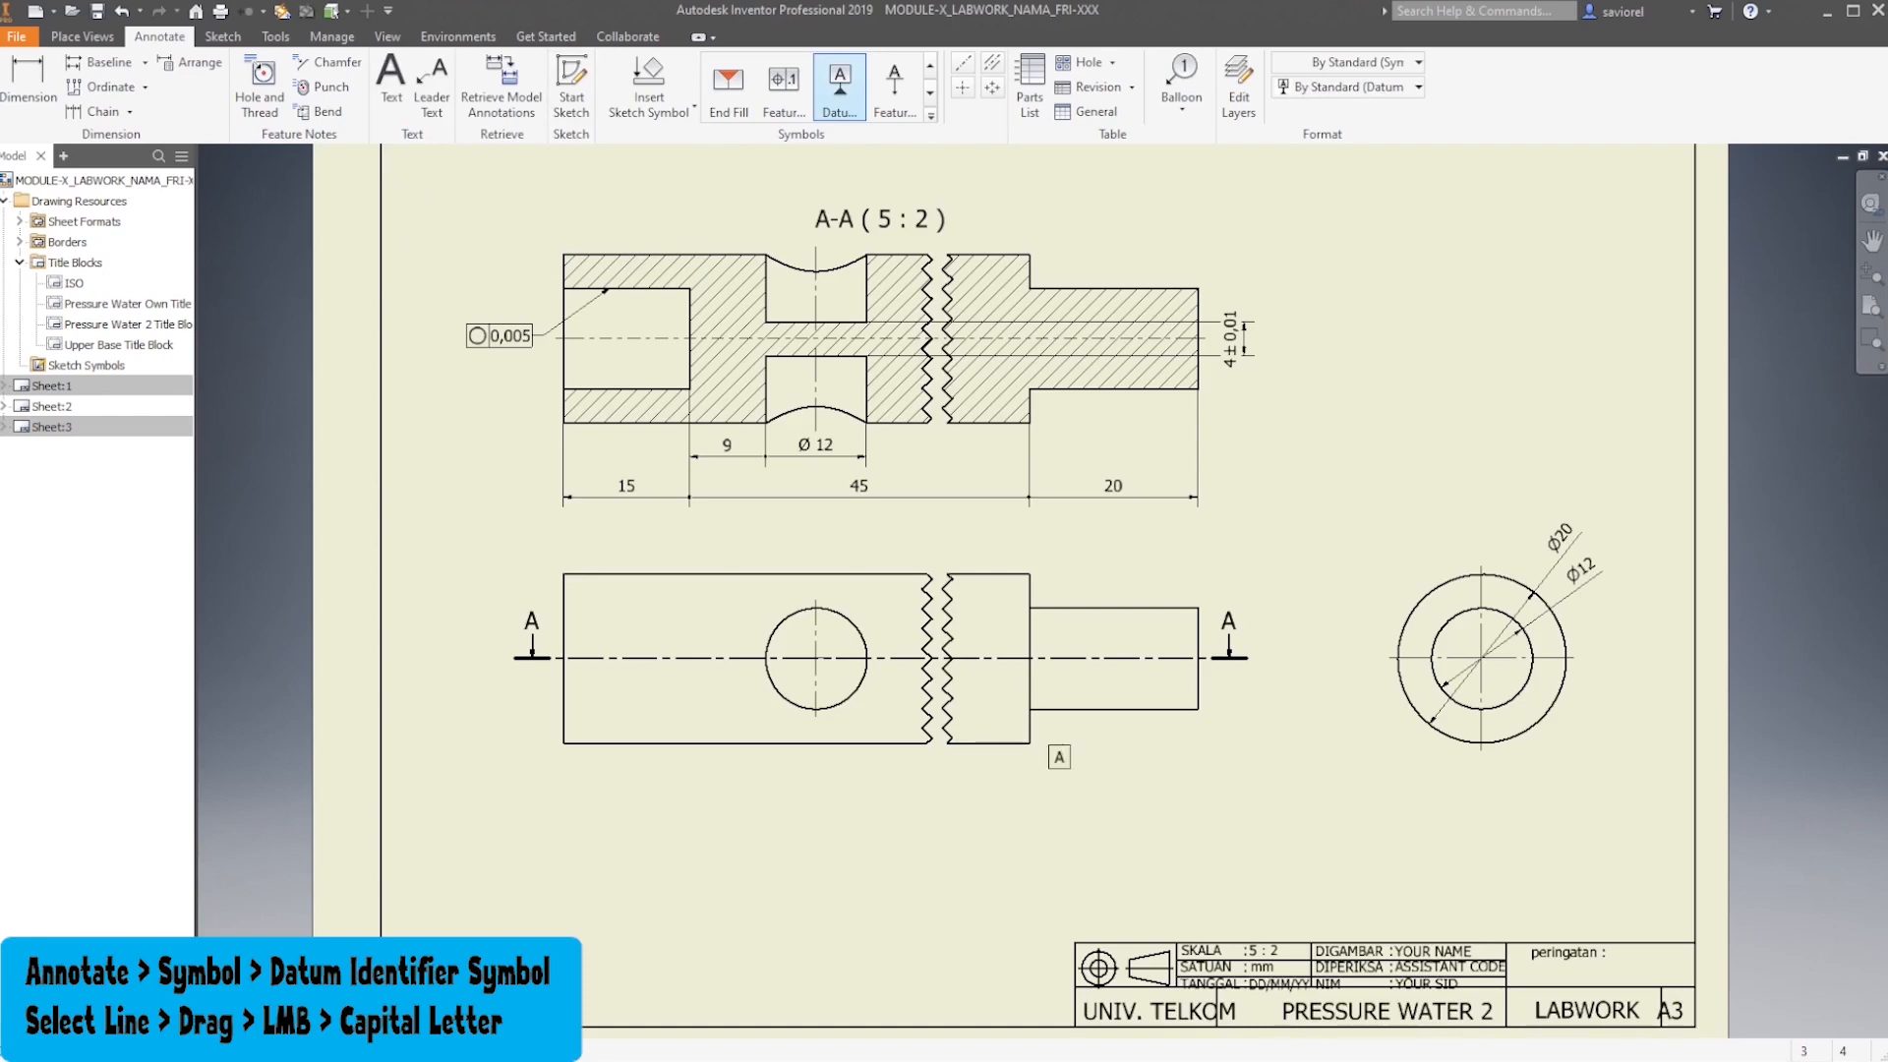
scroll(1093, 693, "up", 5)
scroll(1062, 747, "up", 2)
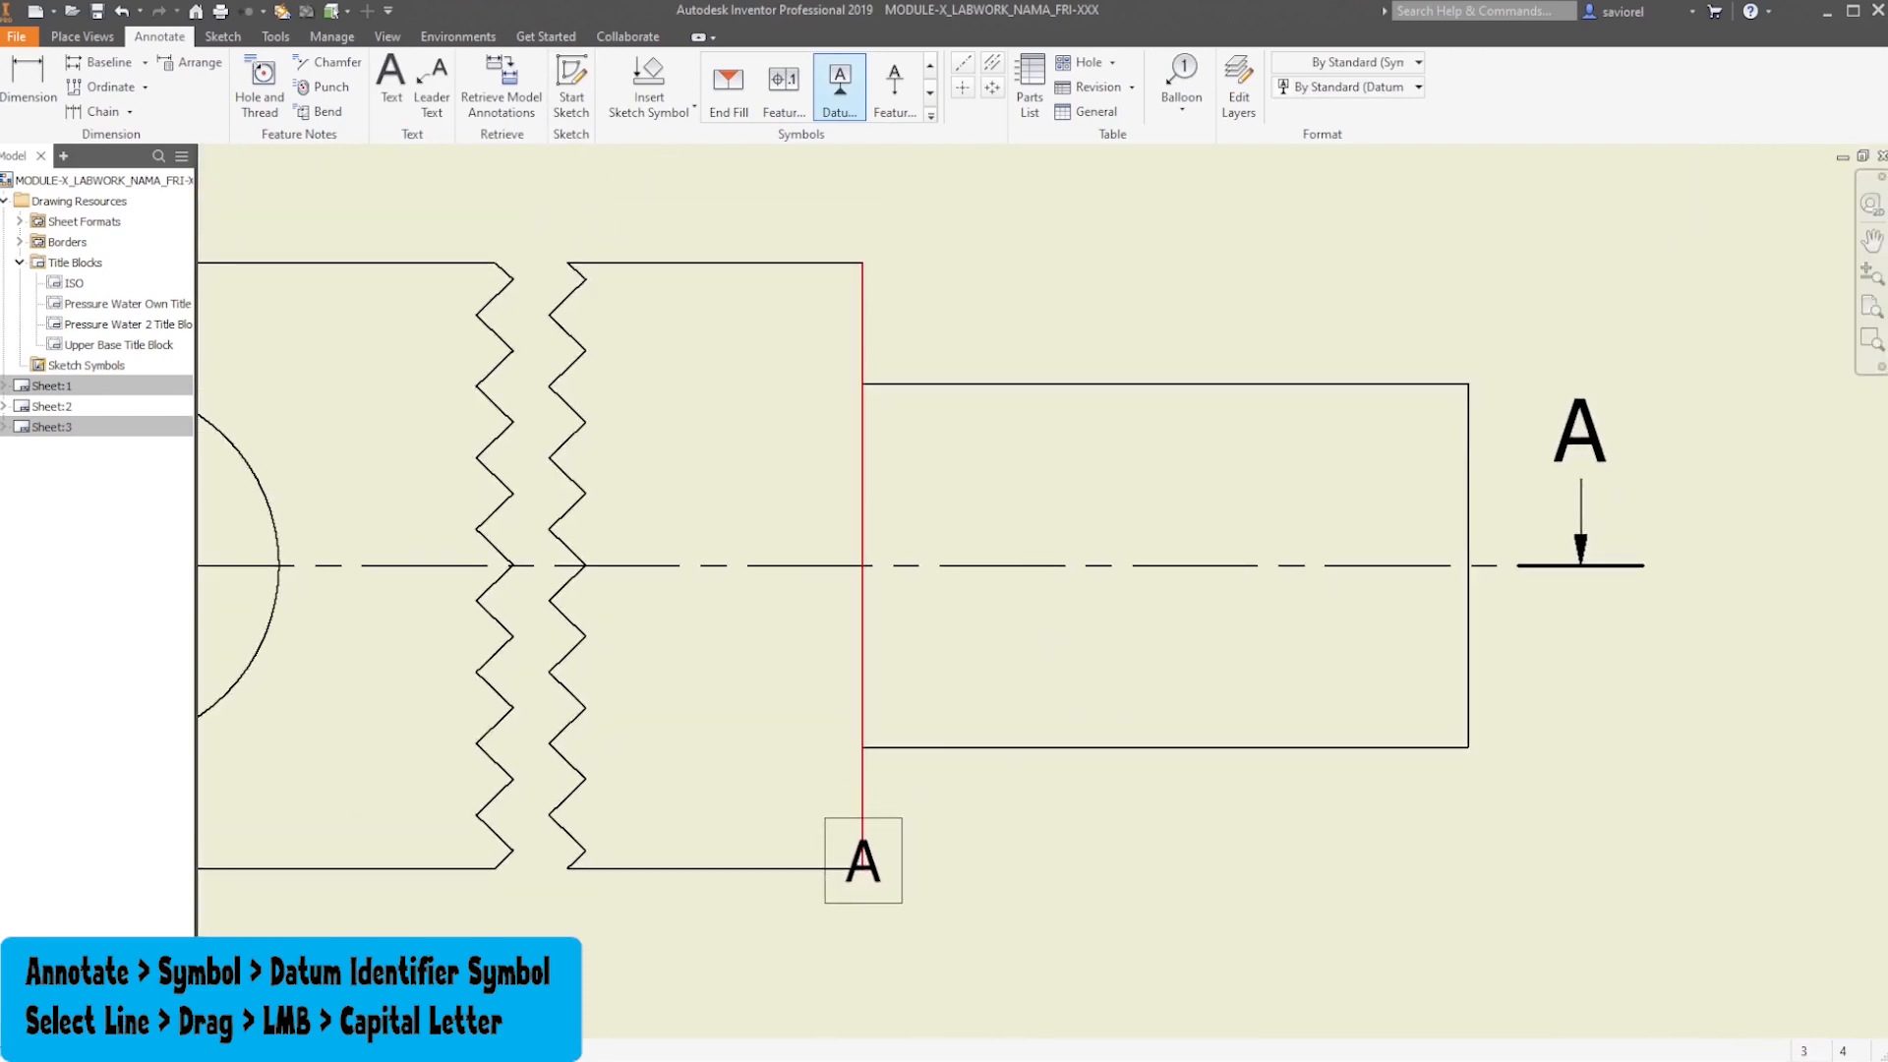
left_click(864, 818)
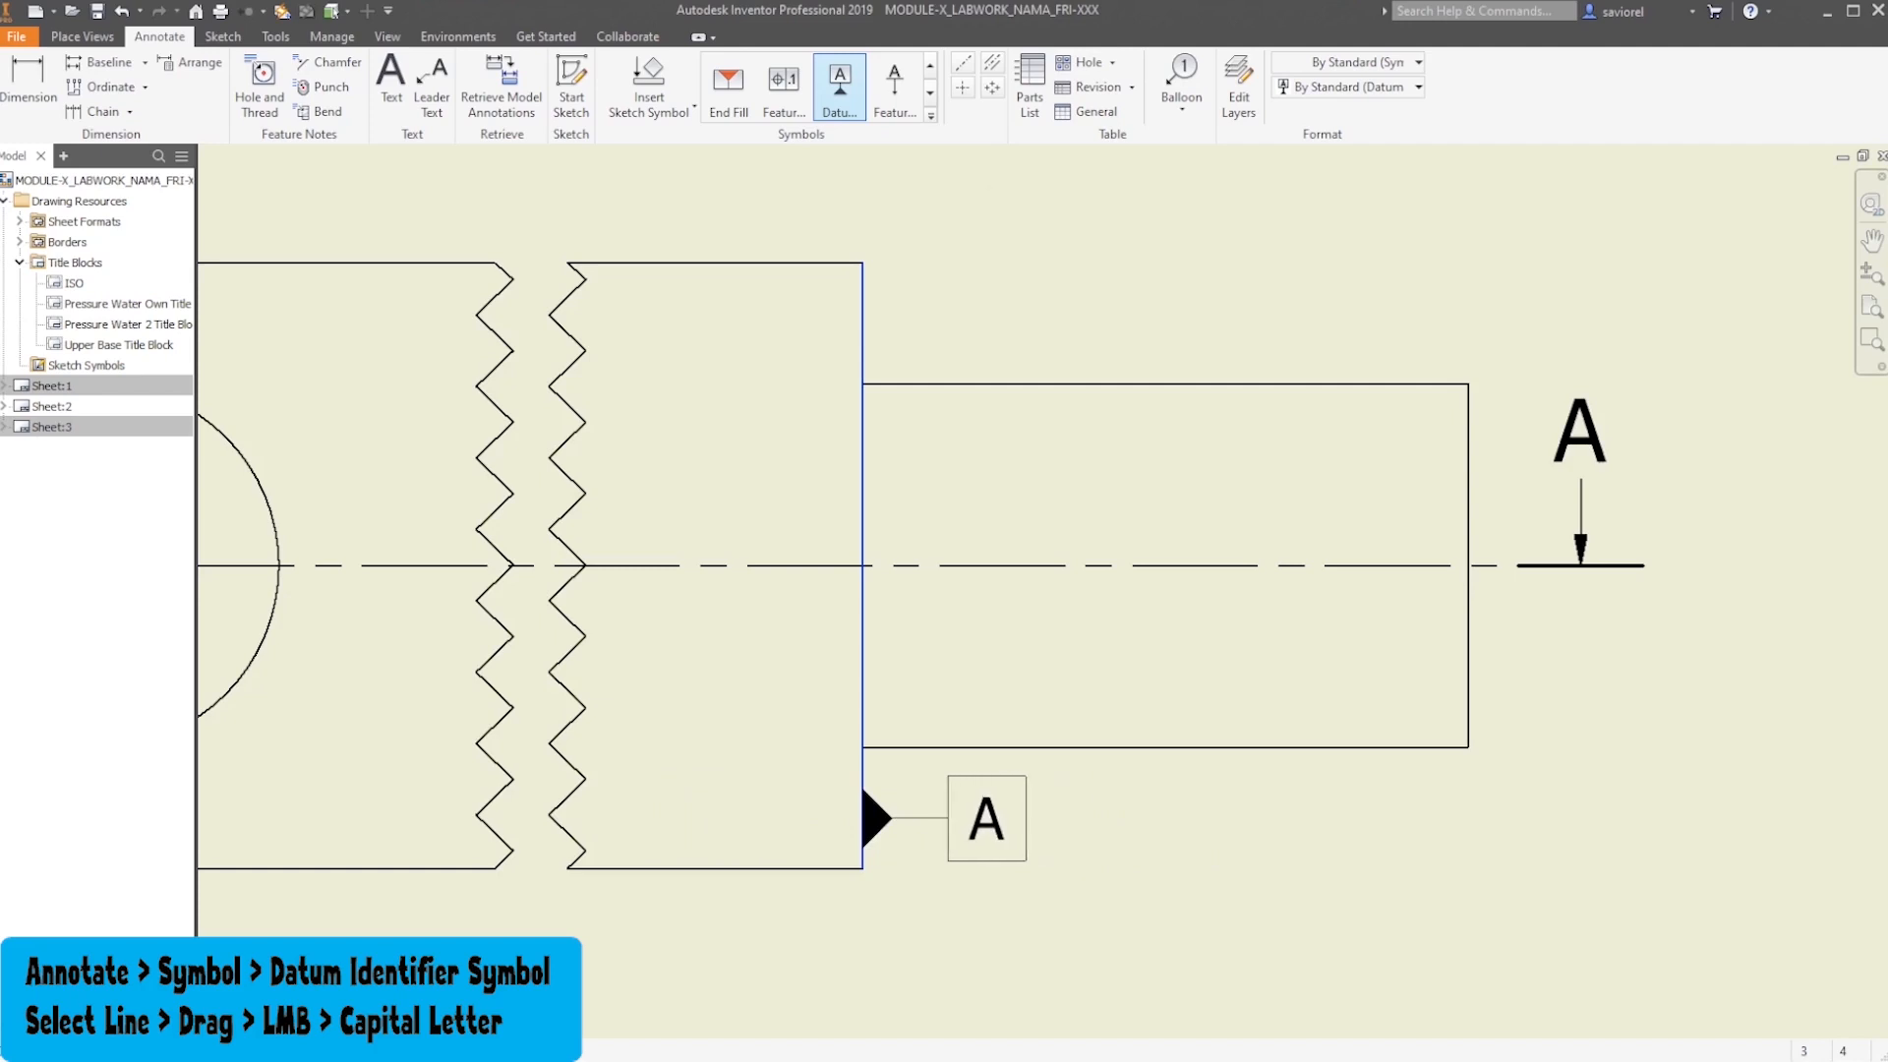
left_click(948, 818)
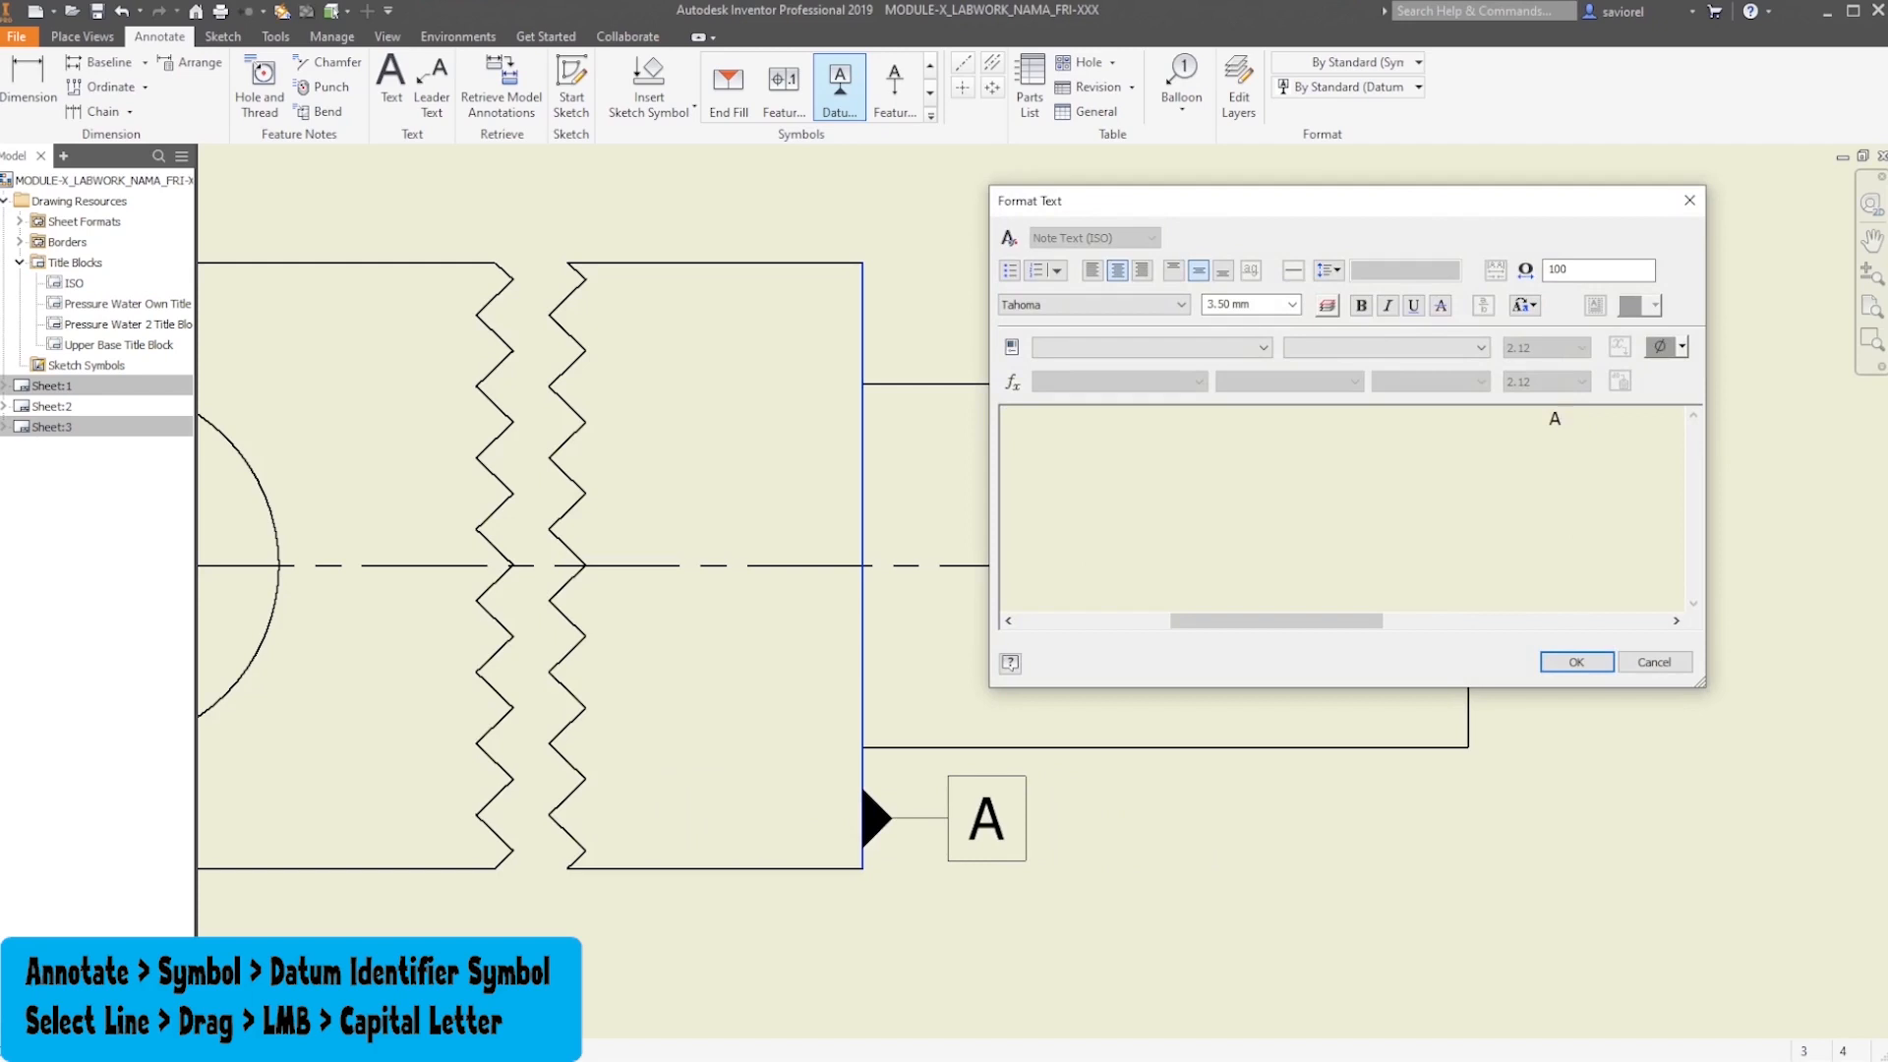
key("ctrl+a")
left_click(1550, 419)
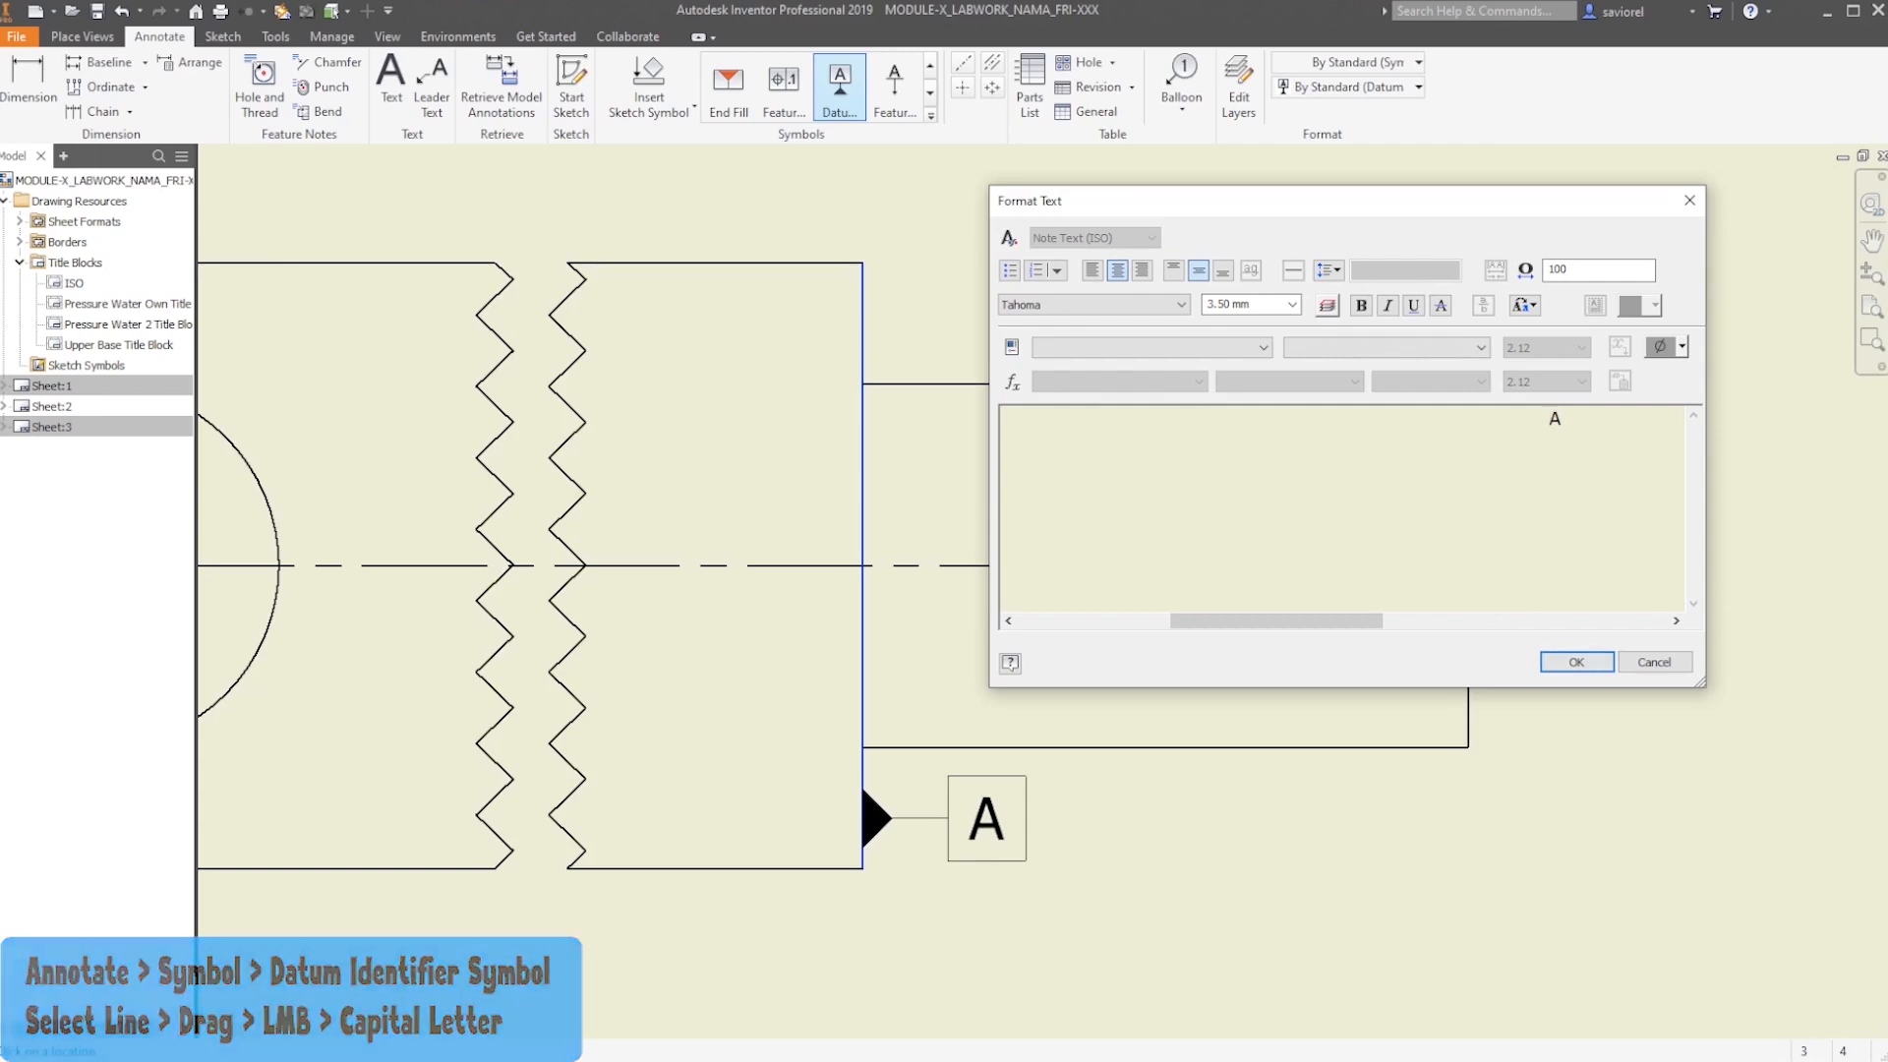
left_click(1576, 662)
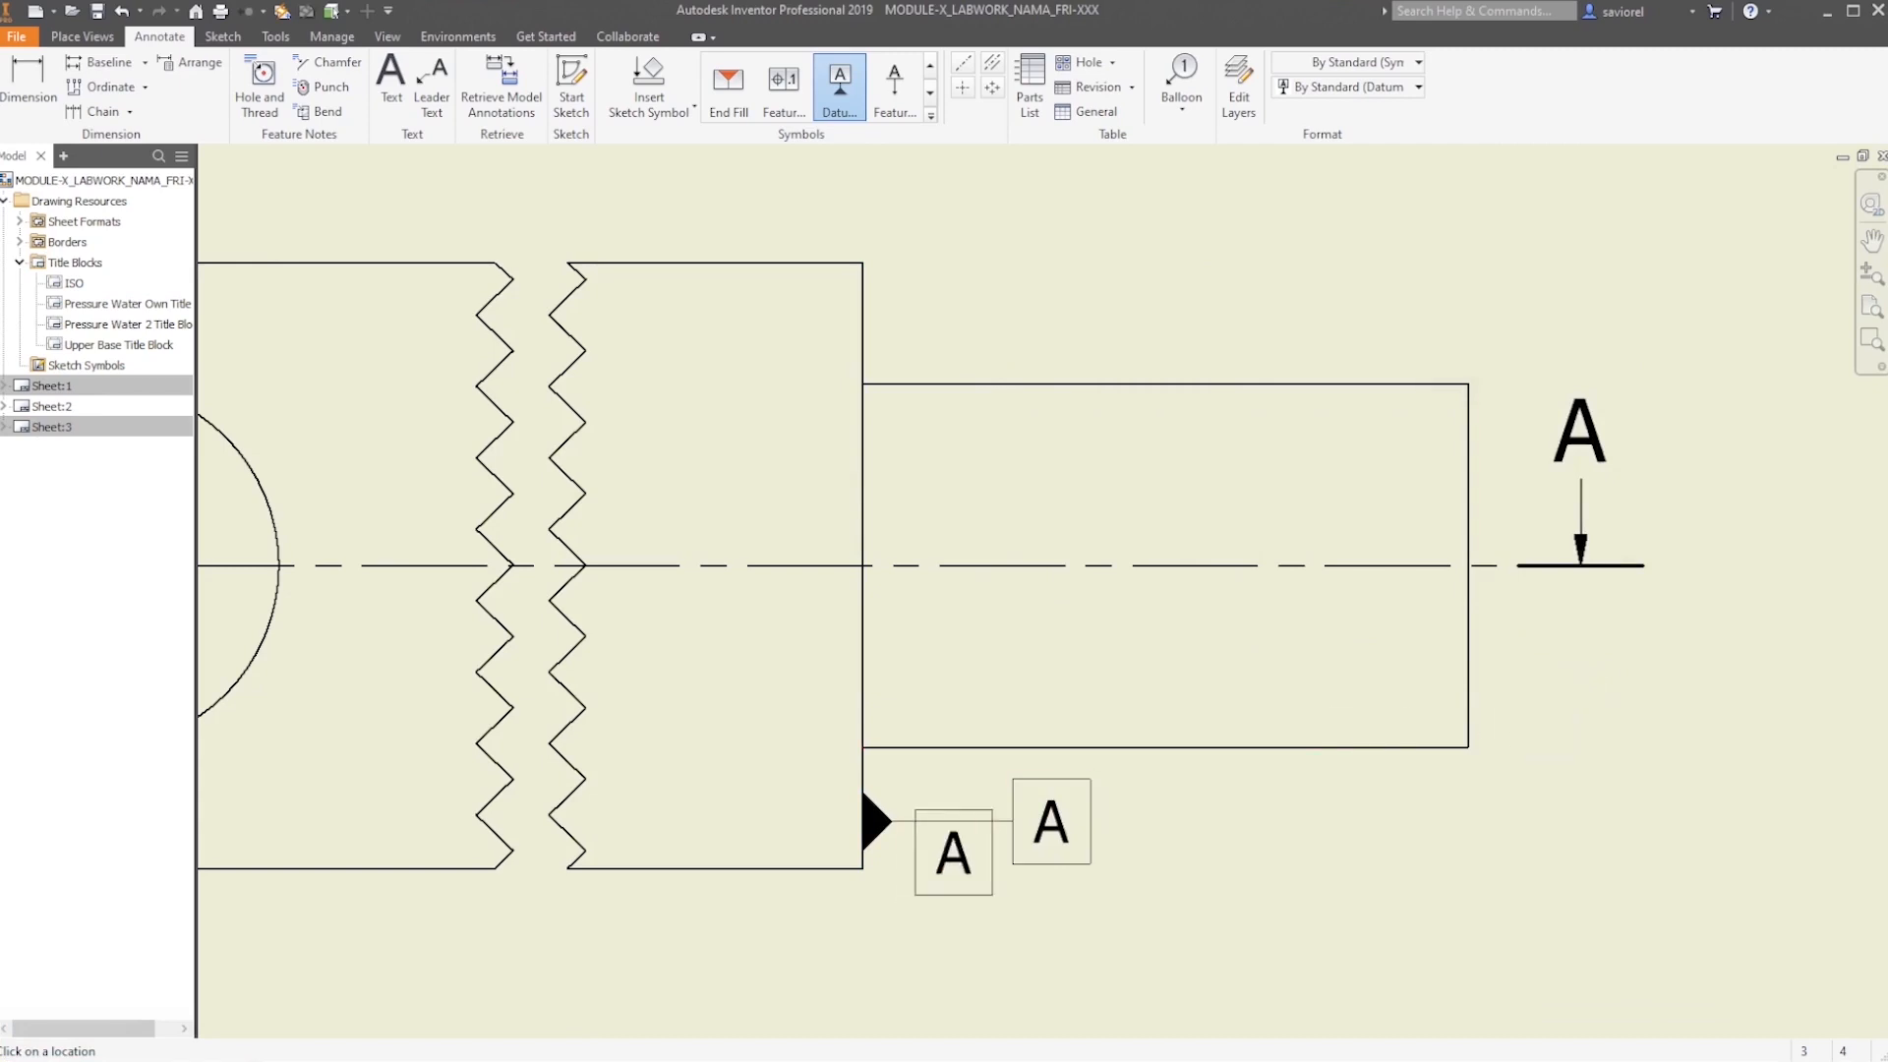
Place a feature control frame with its leader on the narrow shank's lower edge, beside the datum A symbol
scroll(1140, 791, "up", 3)
middle_click_drag(1168, 820, 1153, 777)
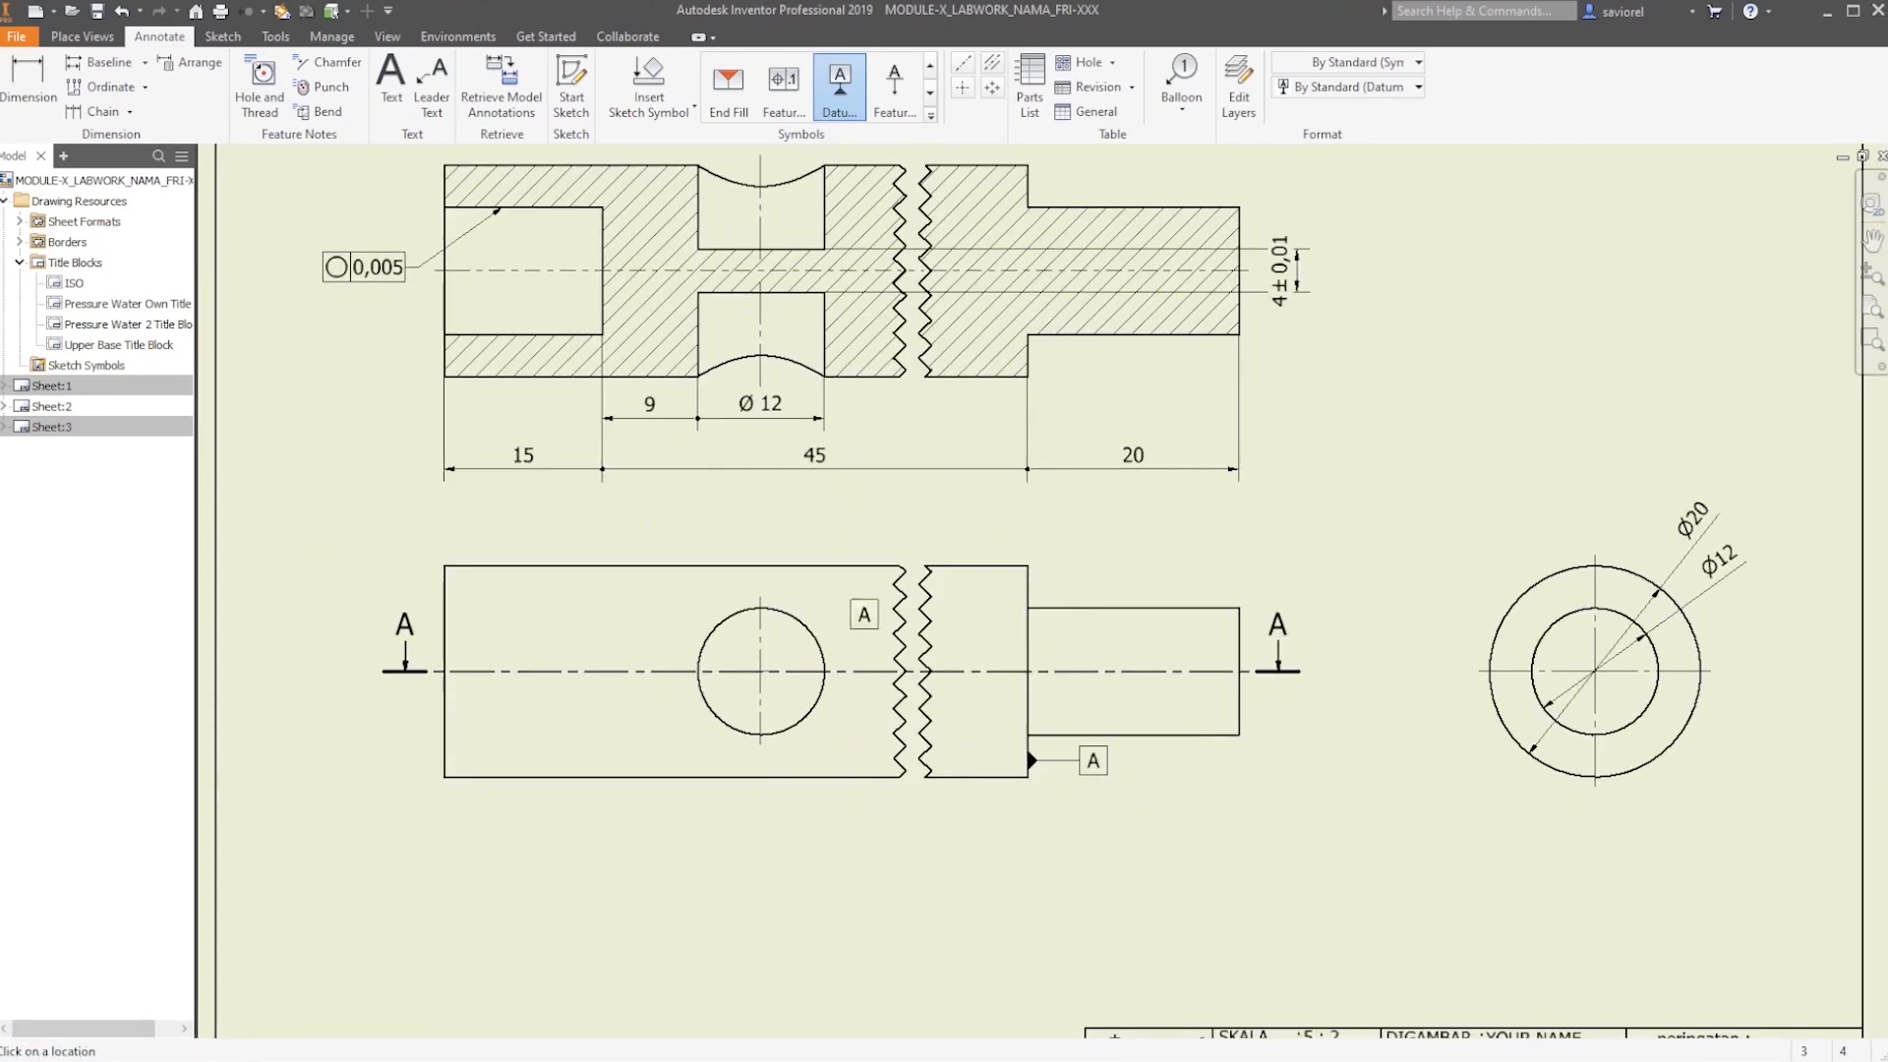
left_click(930, 115)
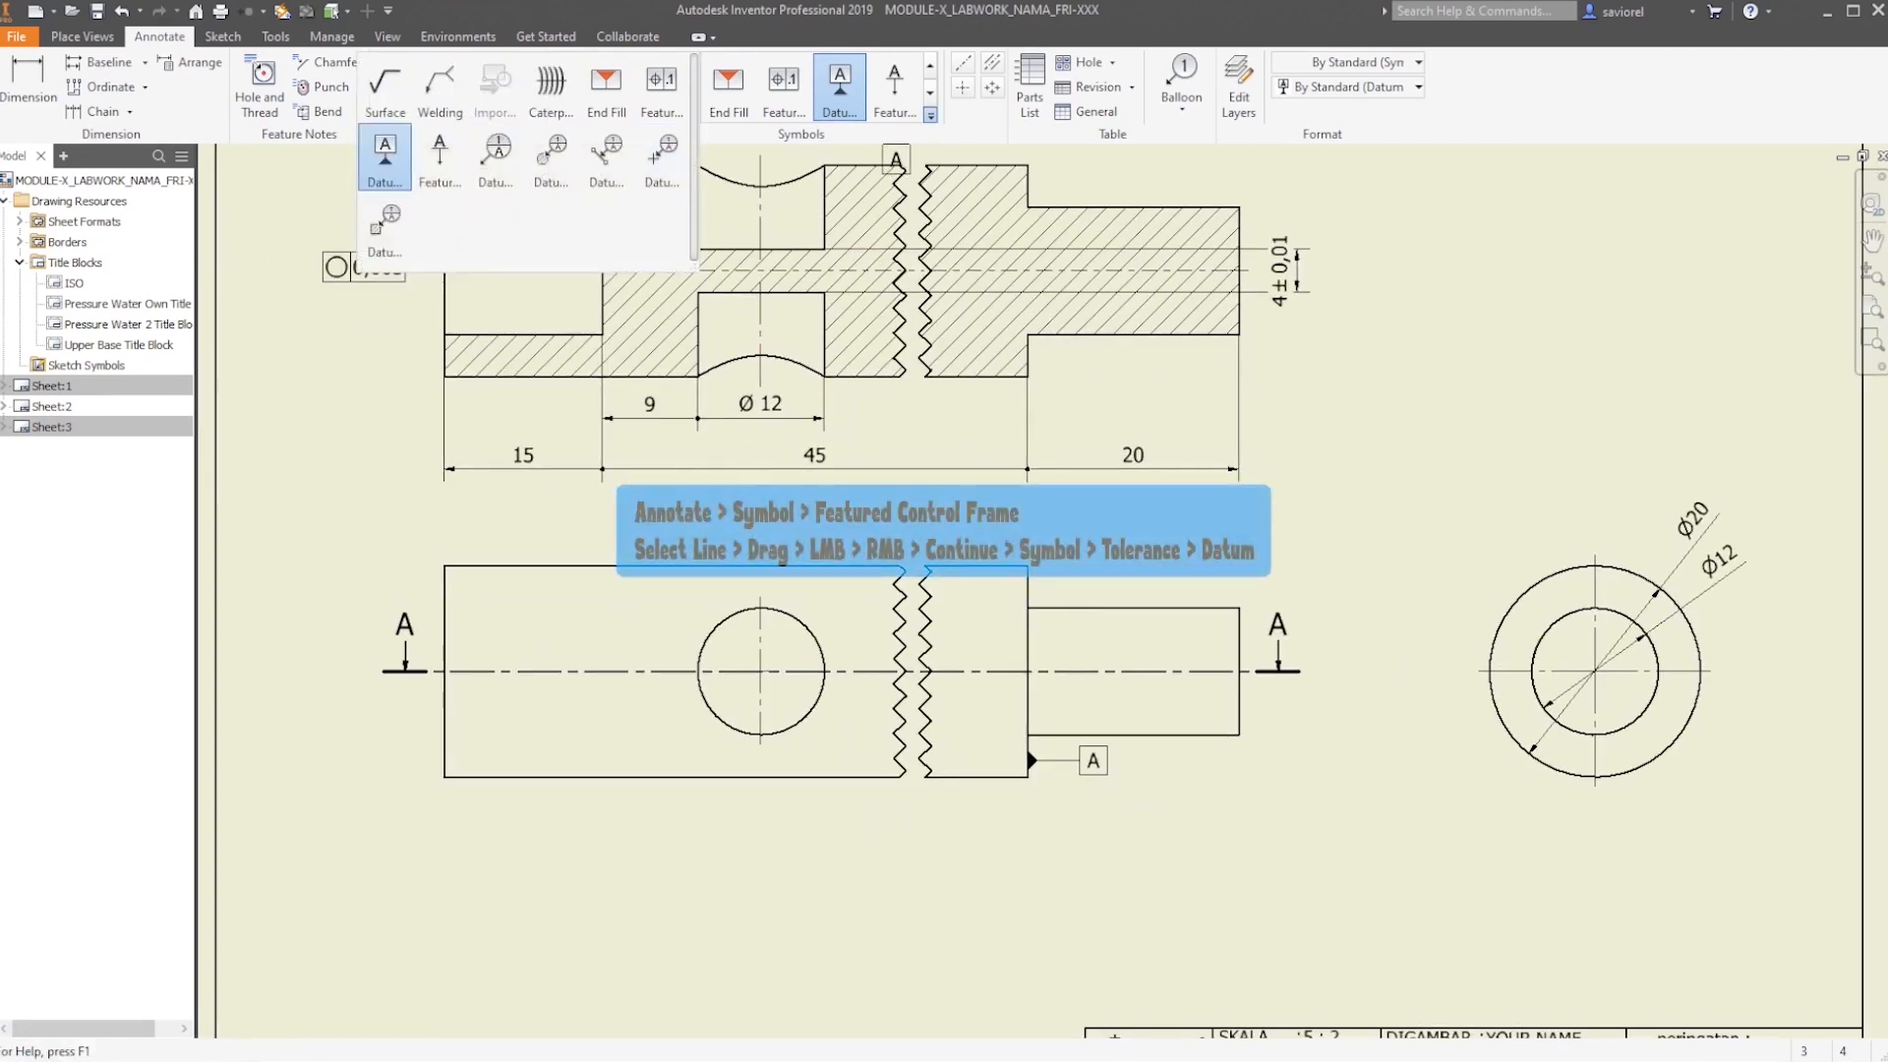
left_click(661, 86)
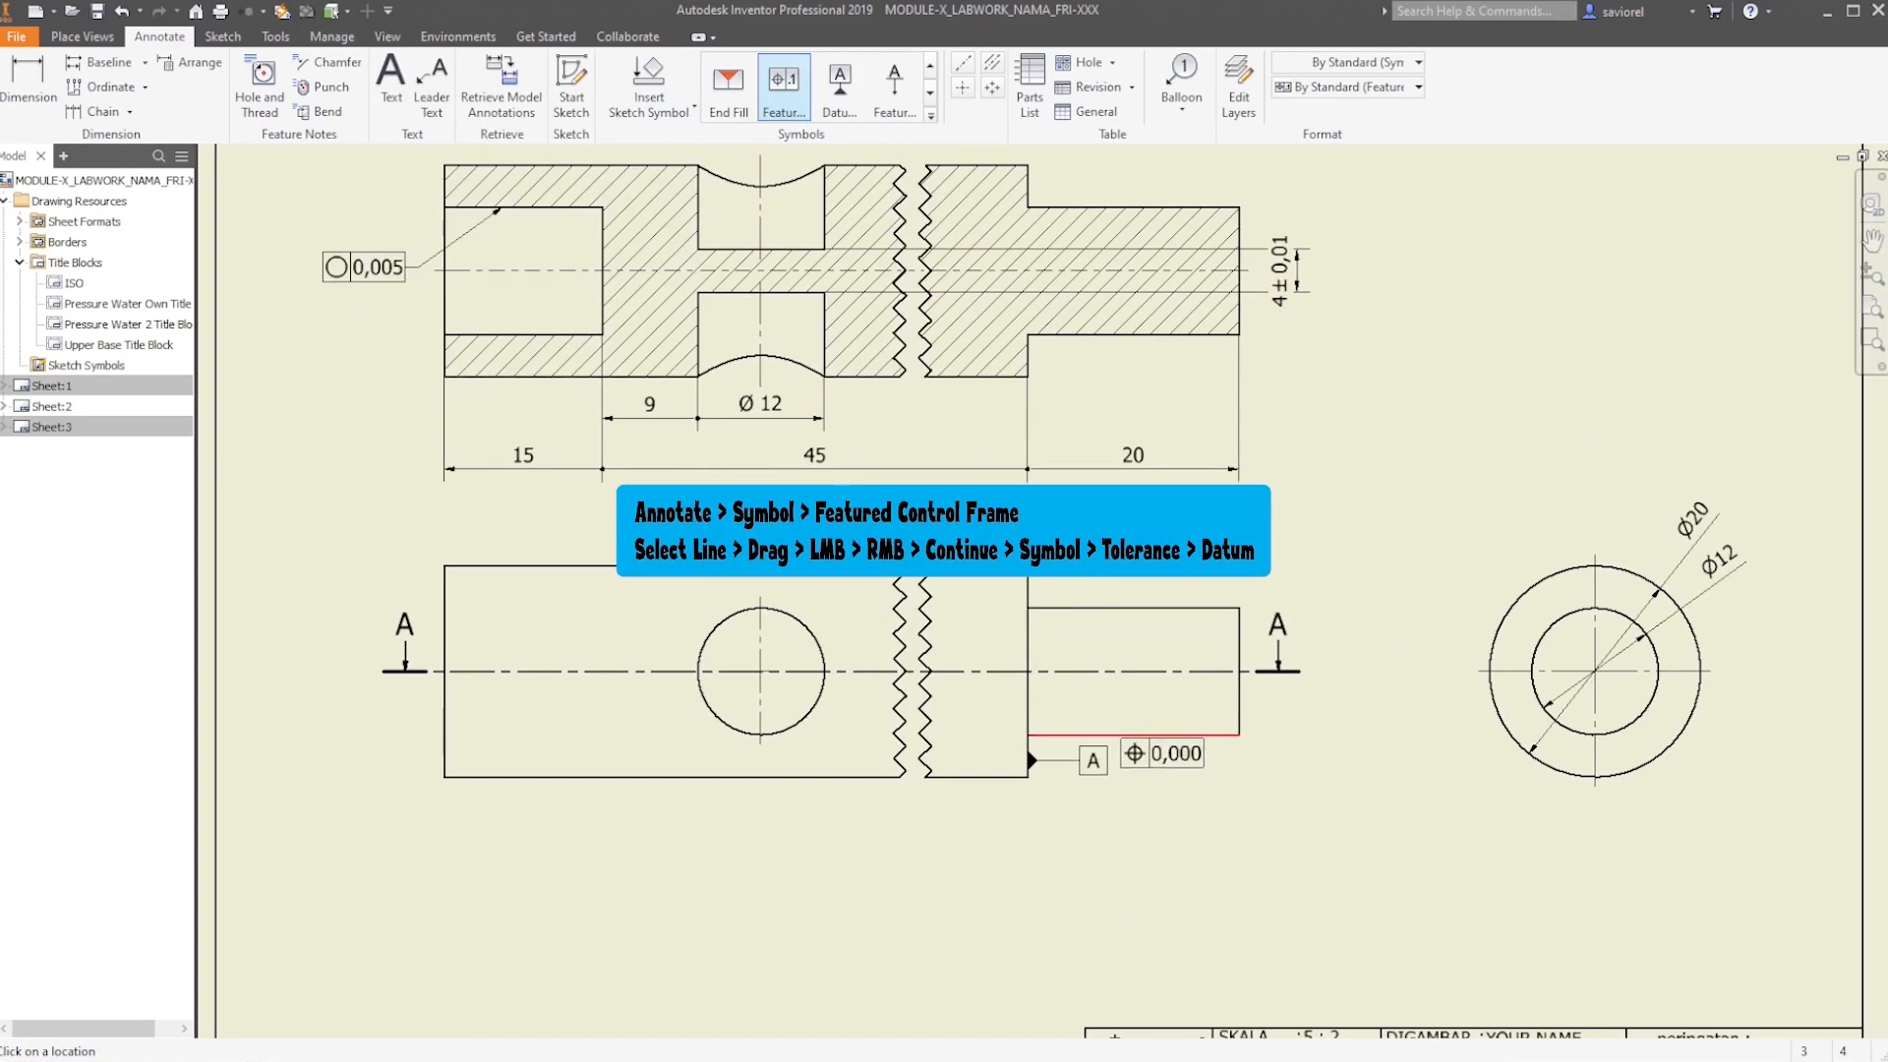
left_click(1165, 736)
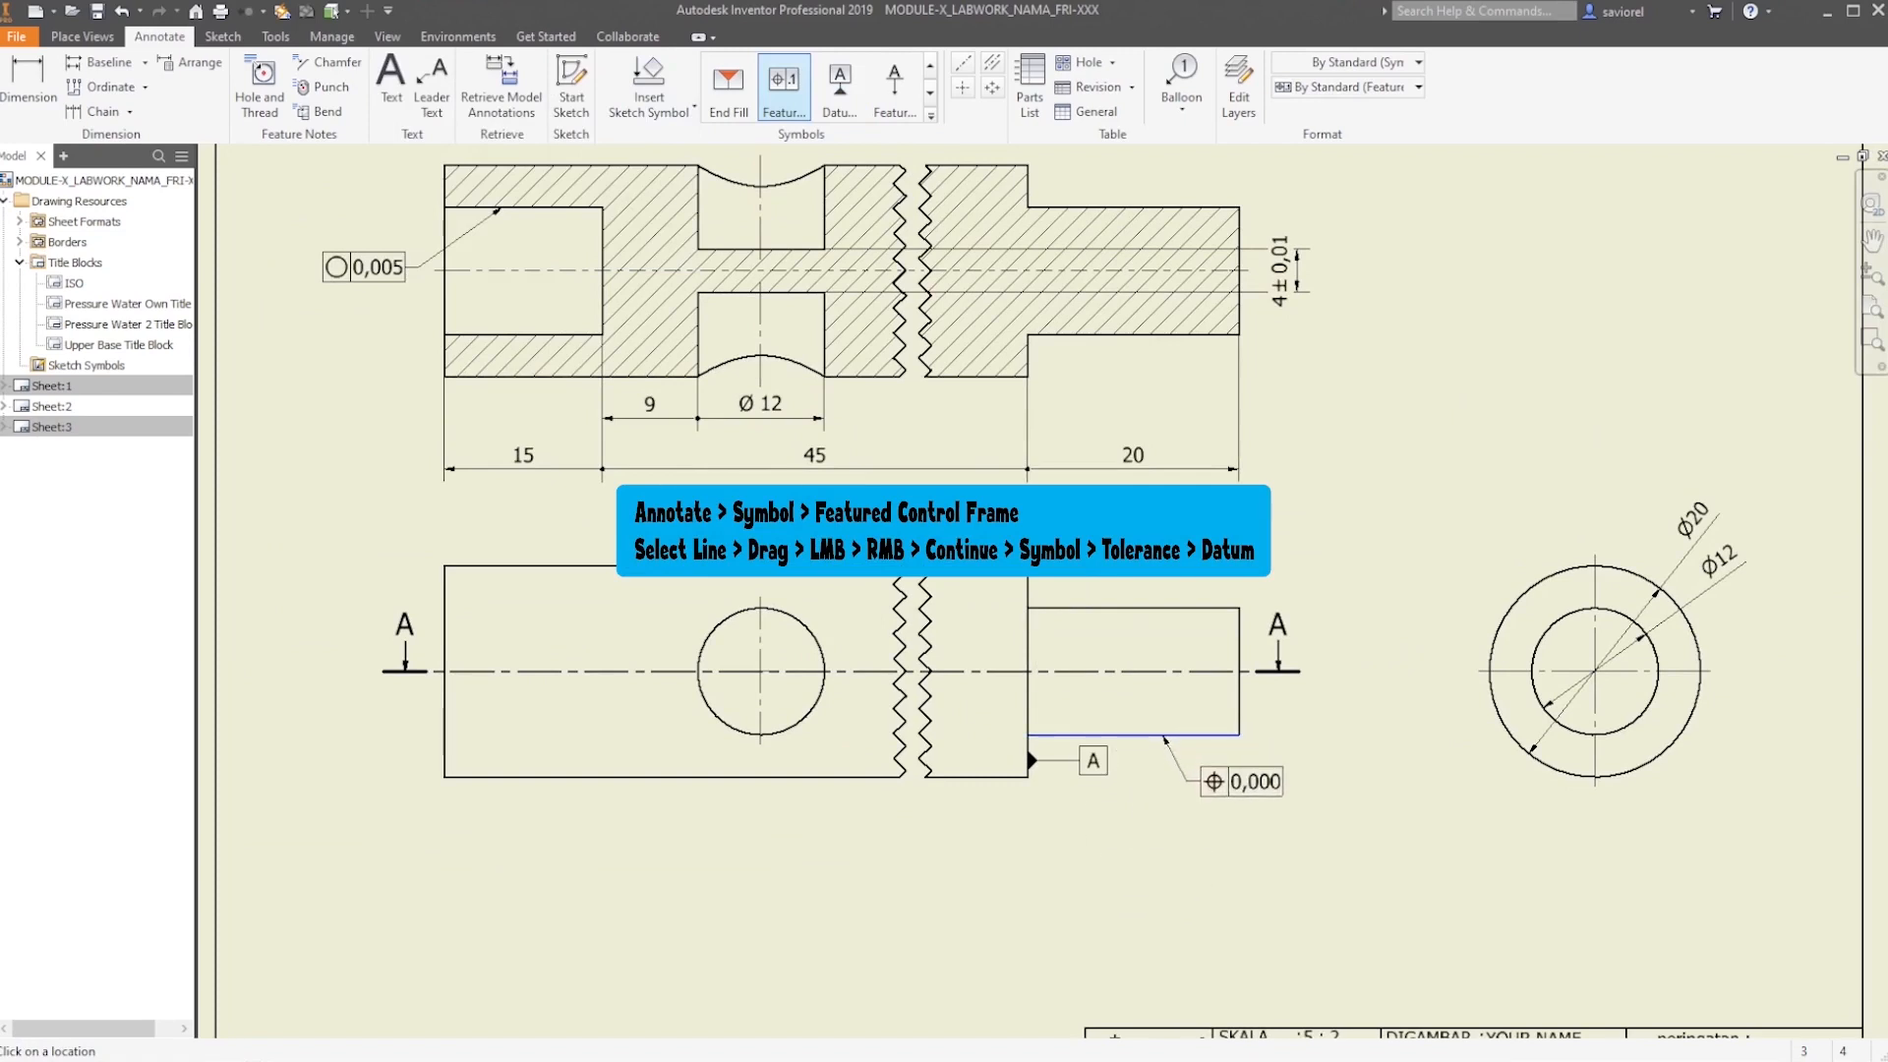
right_click(1185, 770)
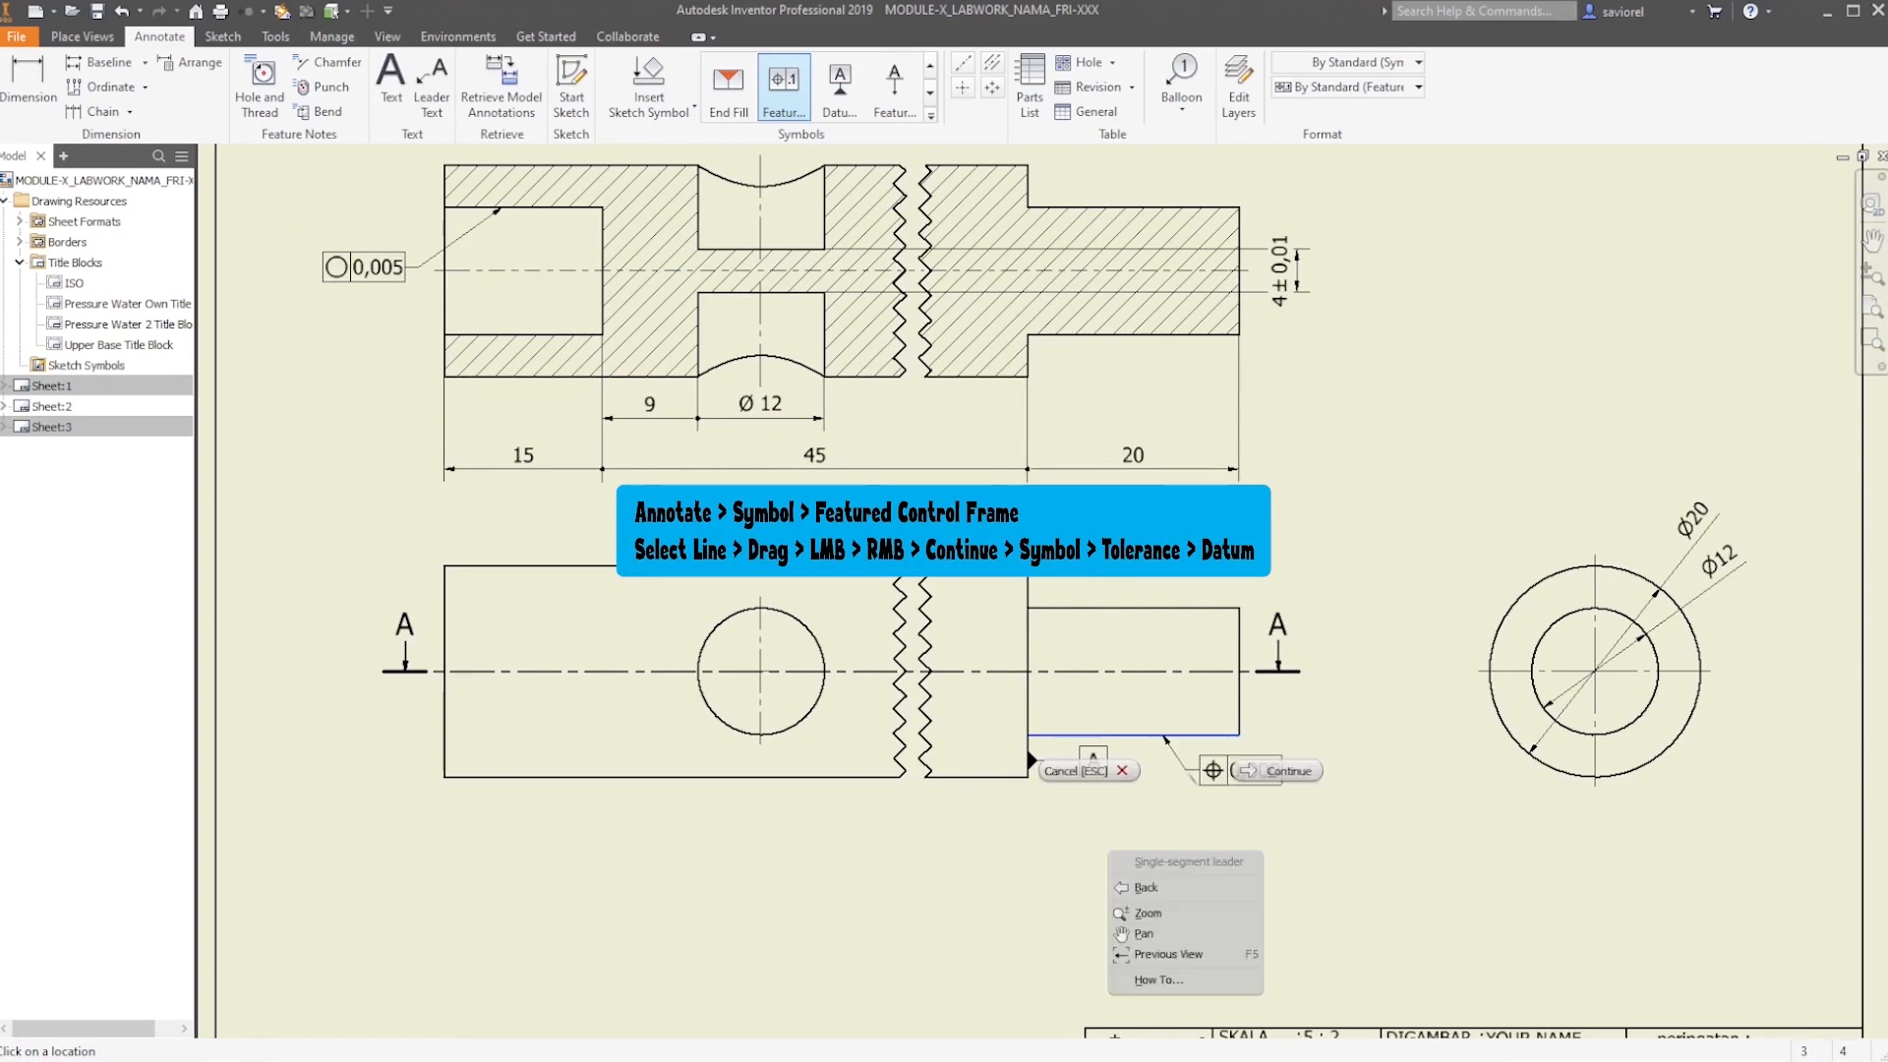
left_click(1260, 770)
Give the shank's feature control frame the perpendicularity symbol, a tolerance of 0,1 and datum A
left_click_drag(1128, 372, 722, 354)
left_click(593, 475)
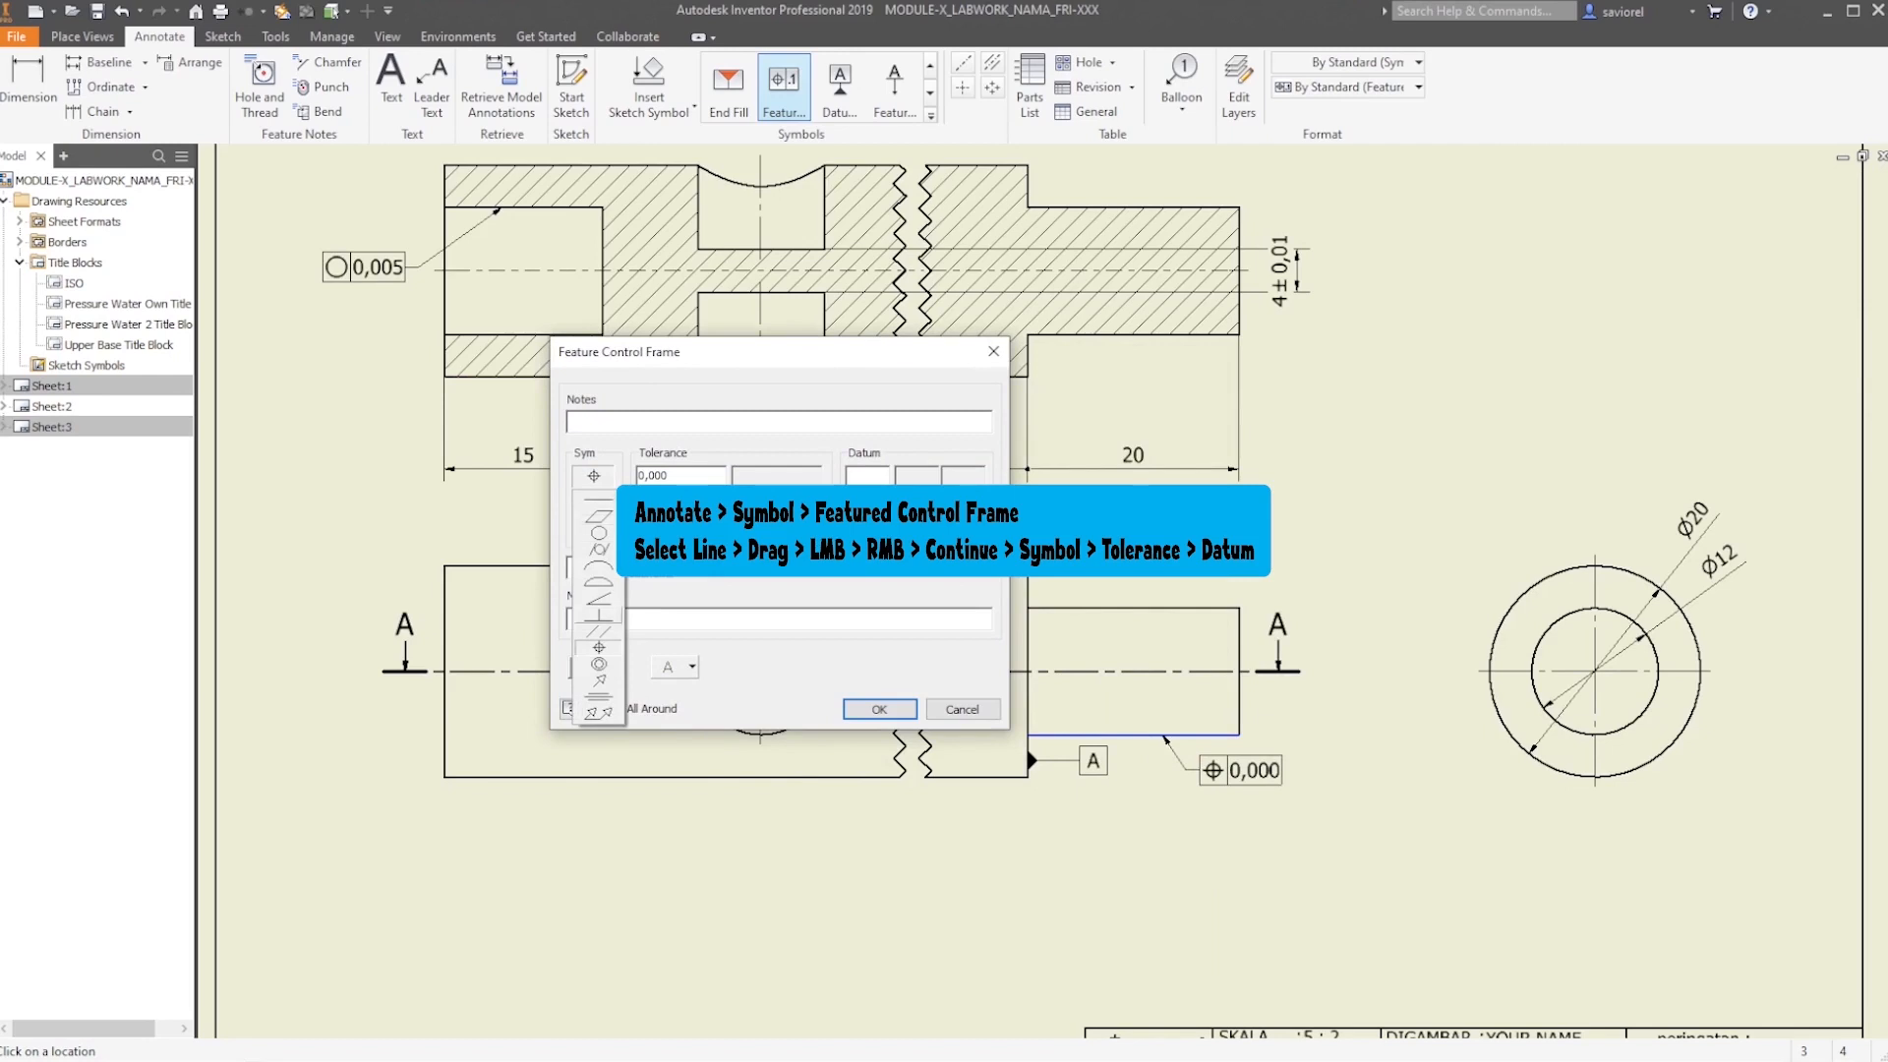
left_click(599, 615)
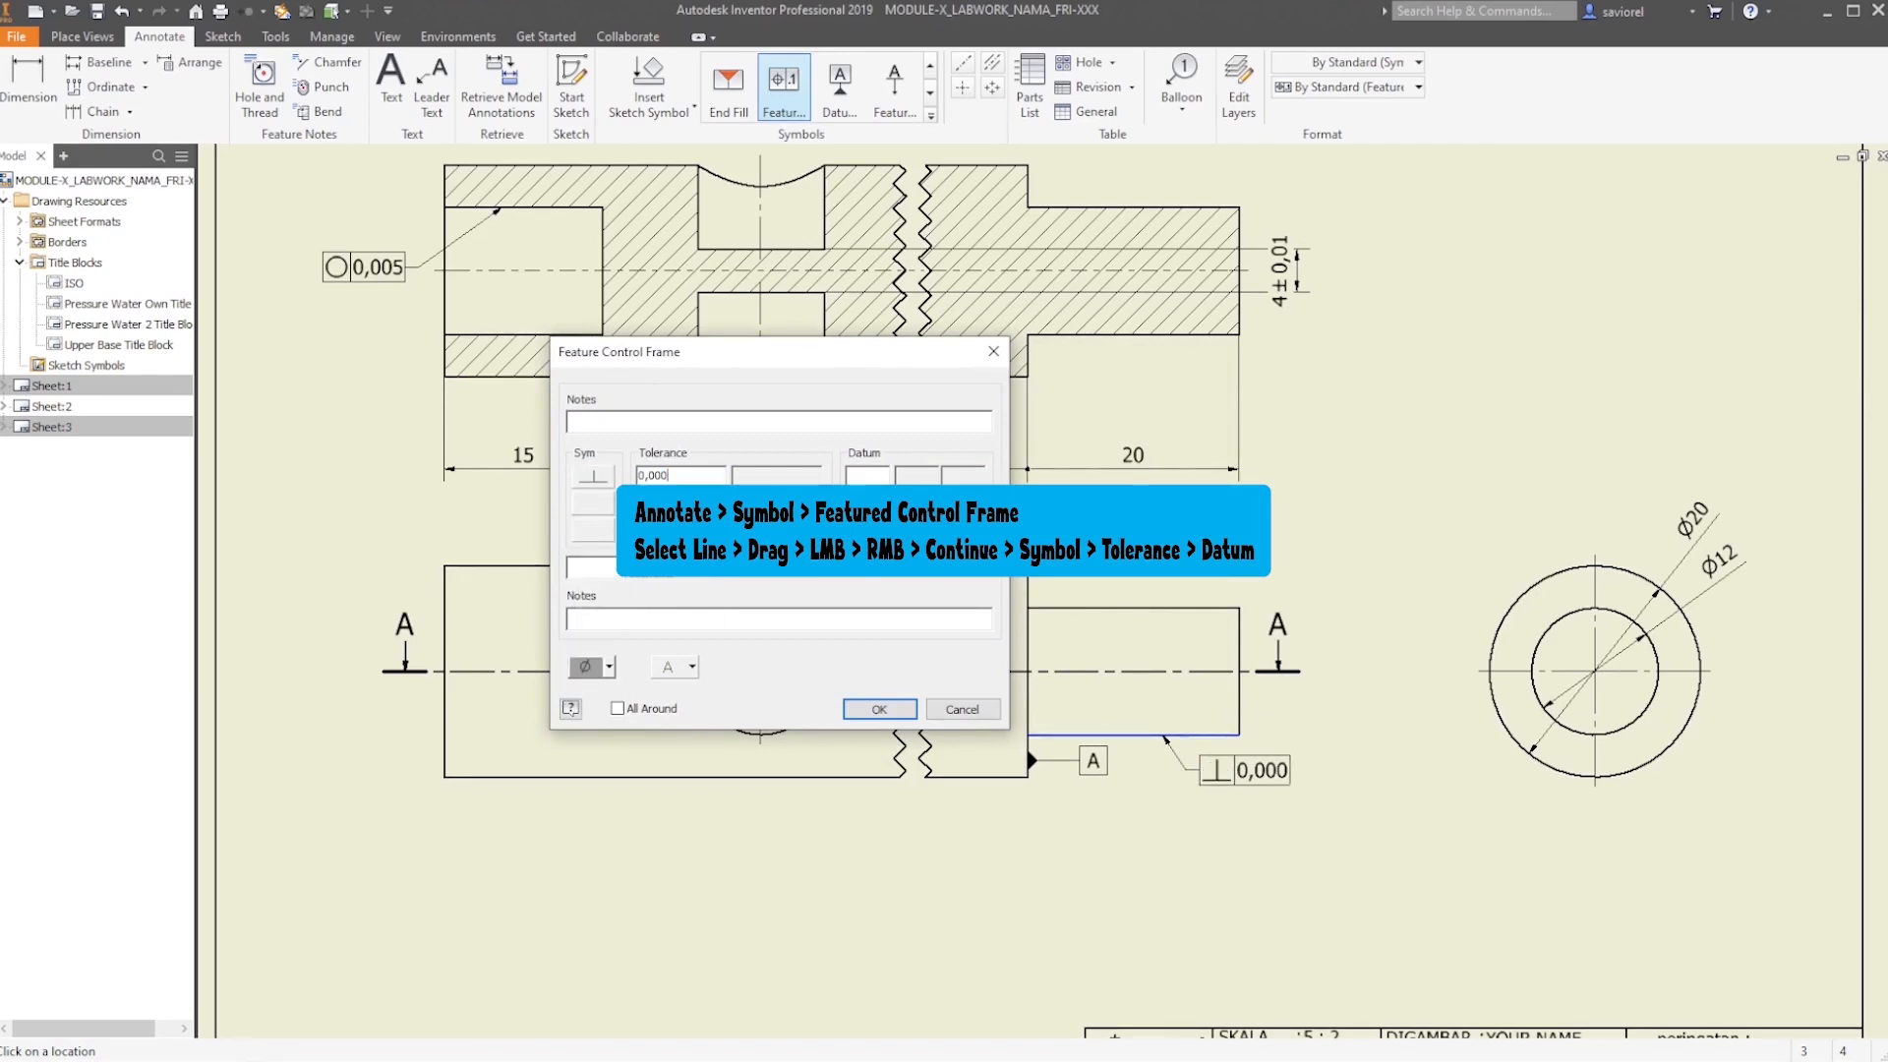
key("BackSpace")
key("BackSpace")
key("BackSpace")
type("1")
left_click_drag(780, 351, 660, 306)
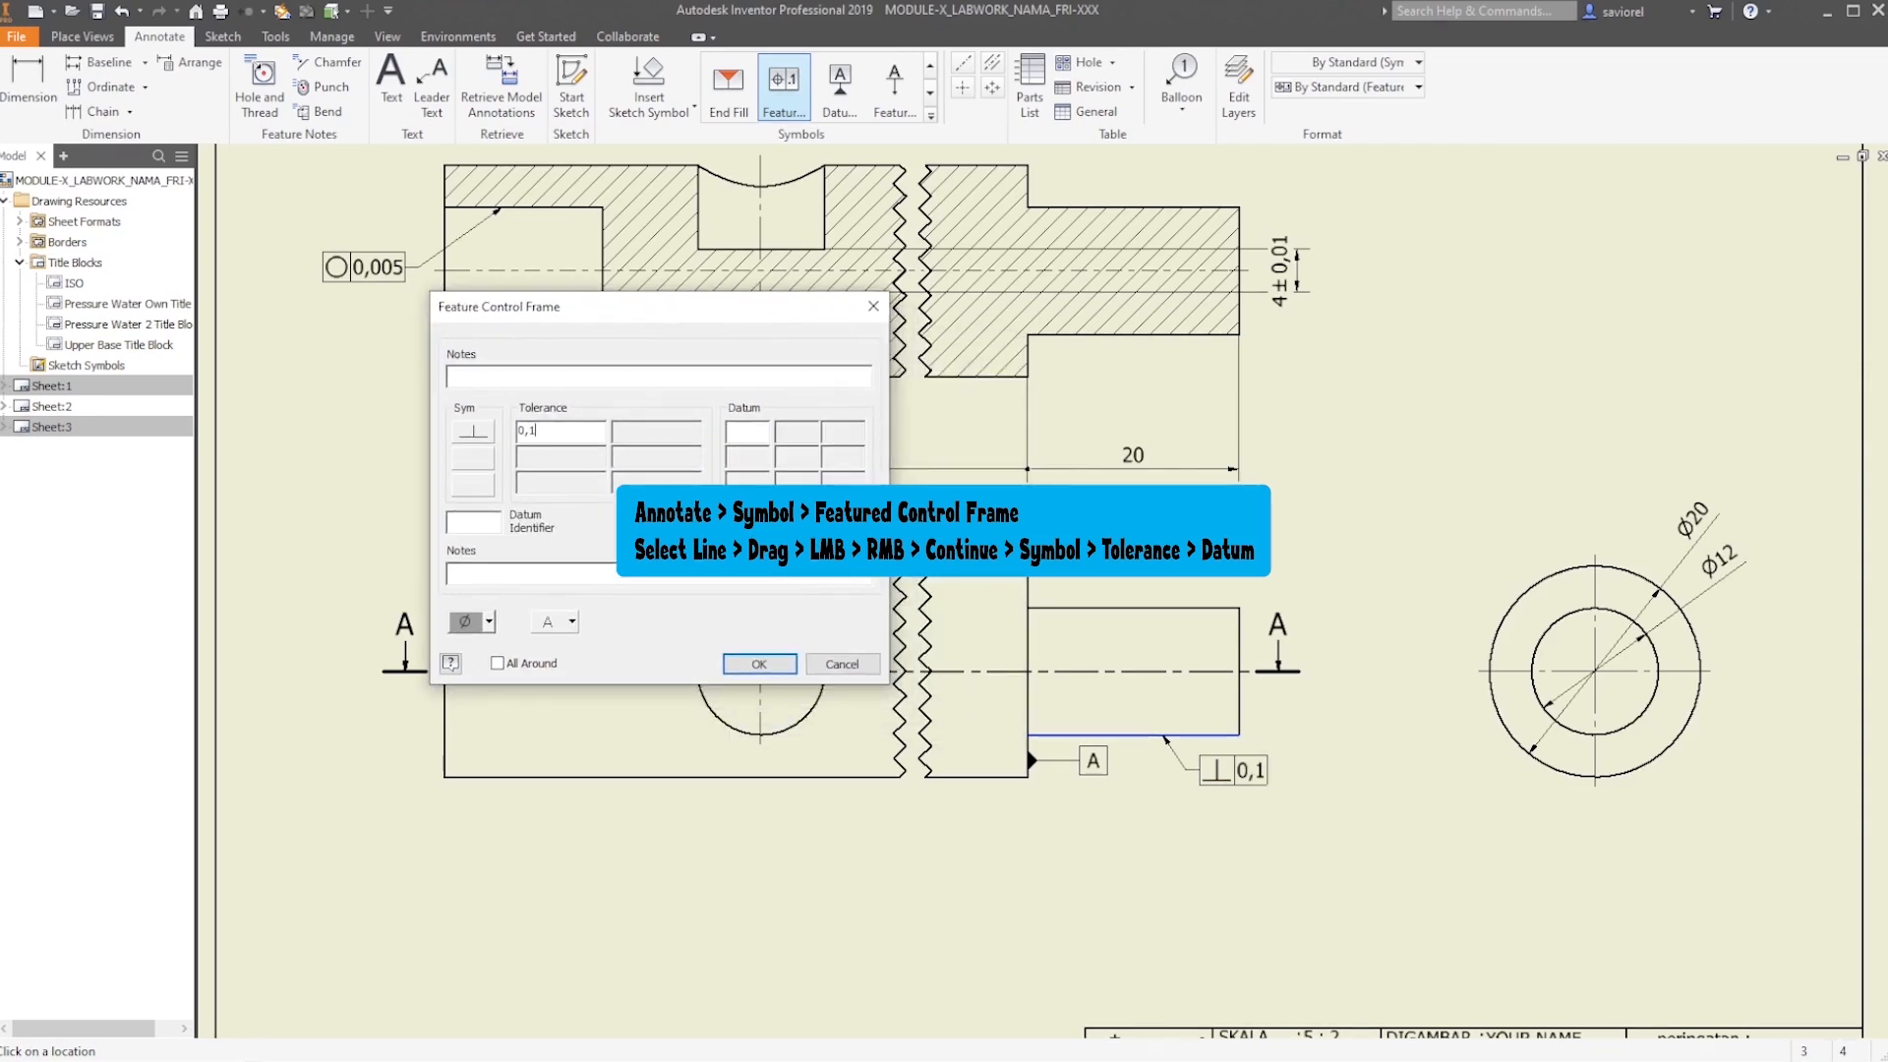
left_click(747, 431)
type("A")
left_click(759, 663)
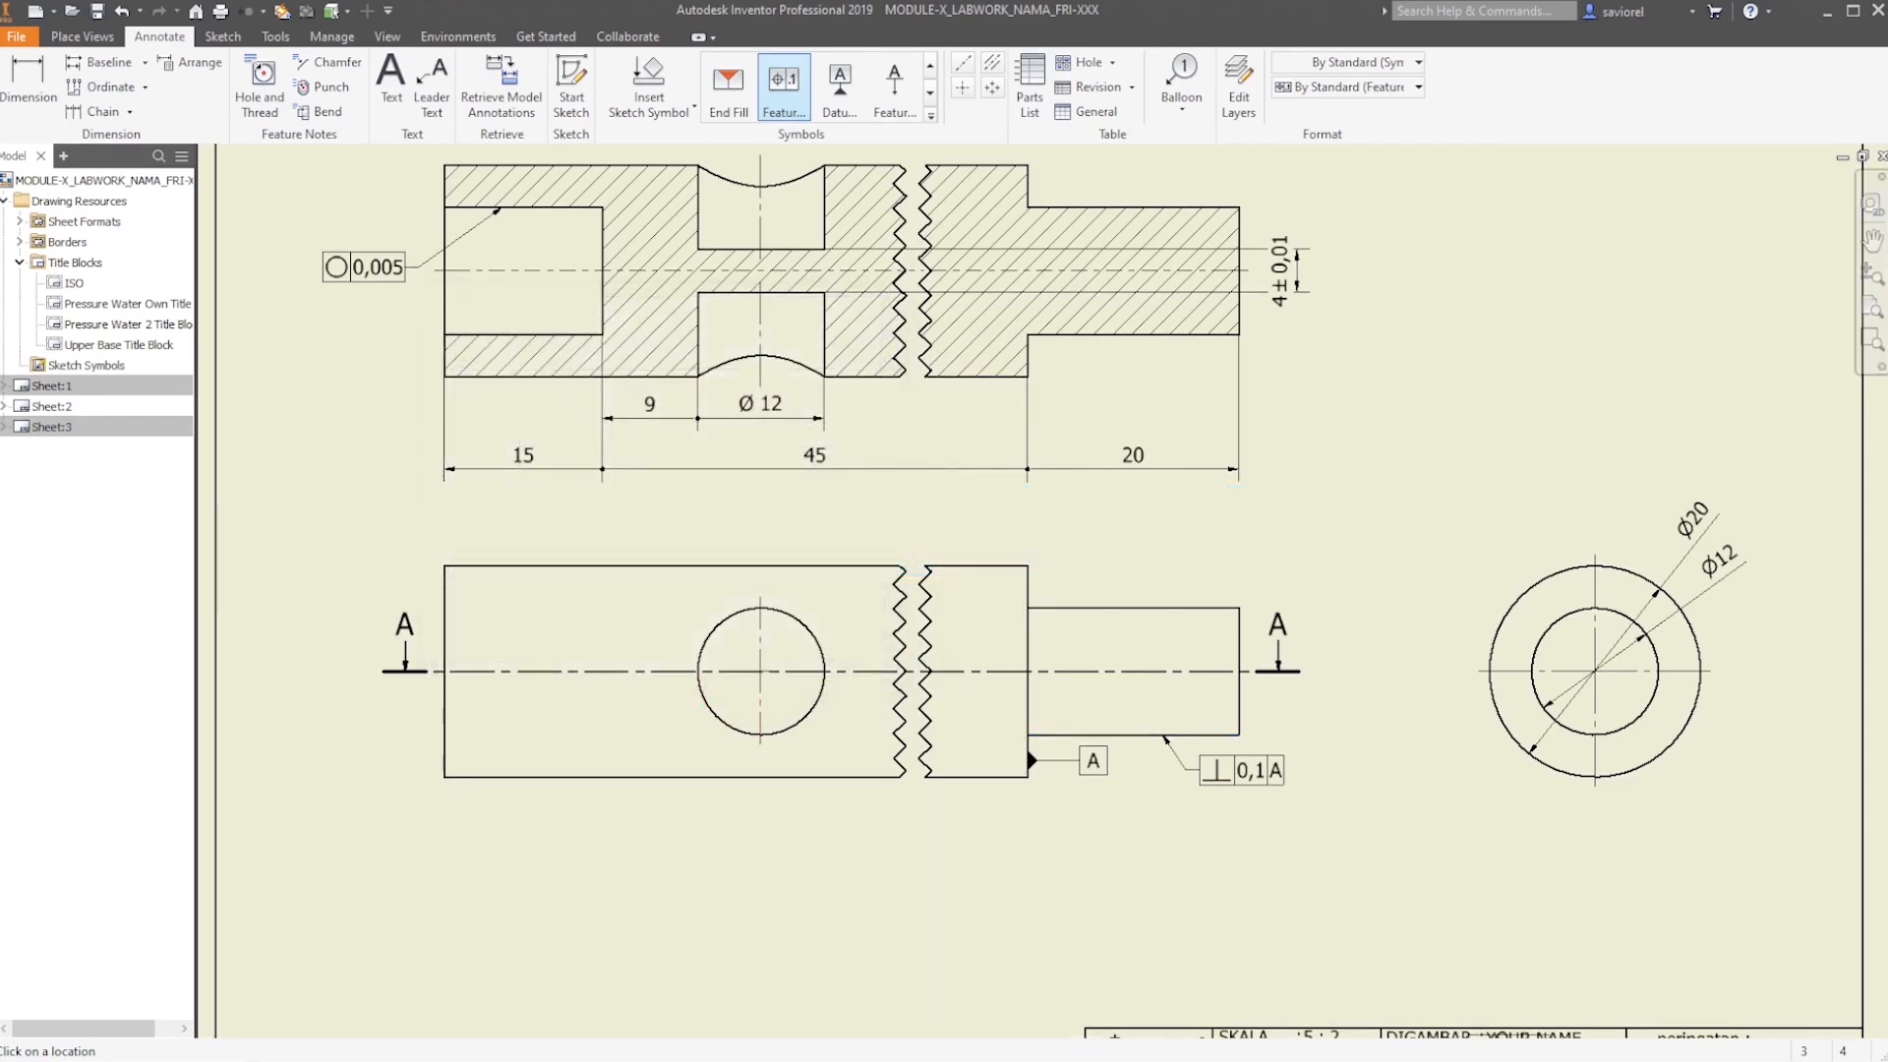
key("Escape")
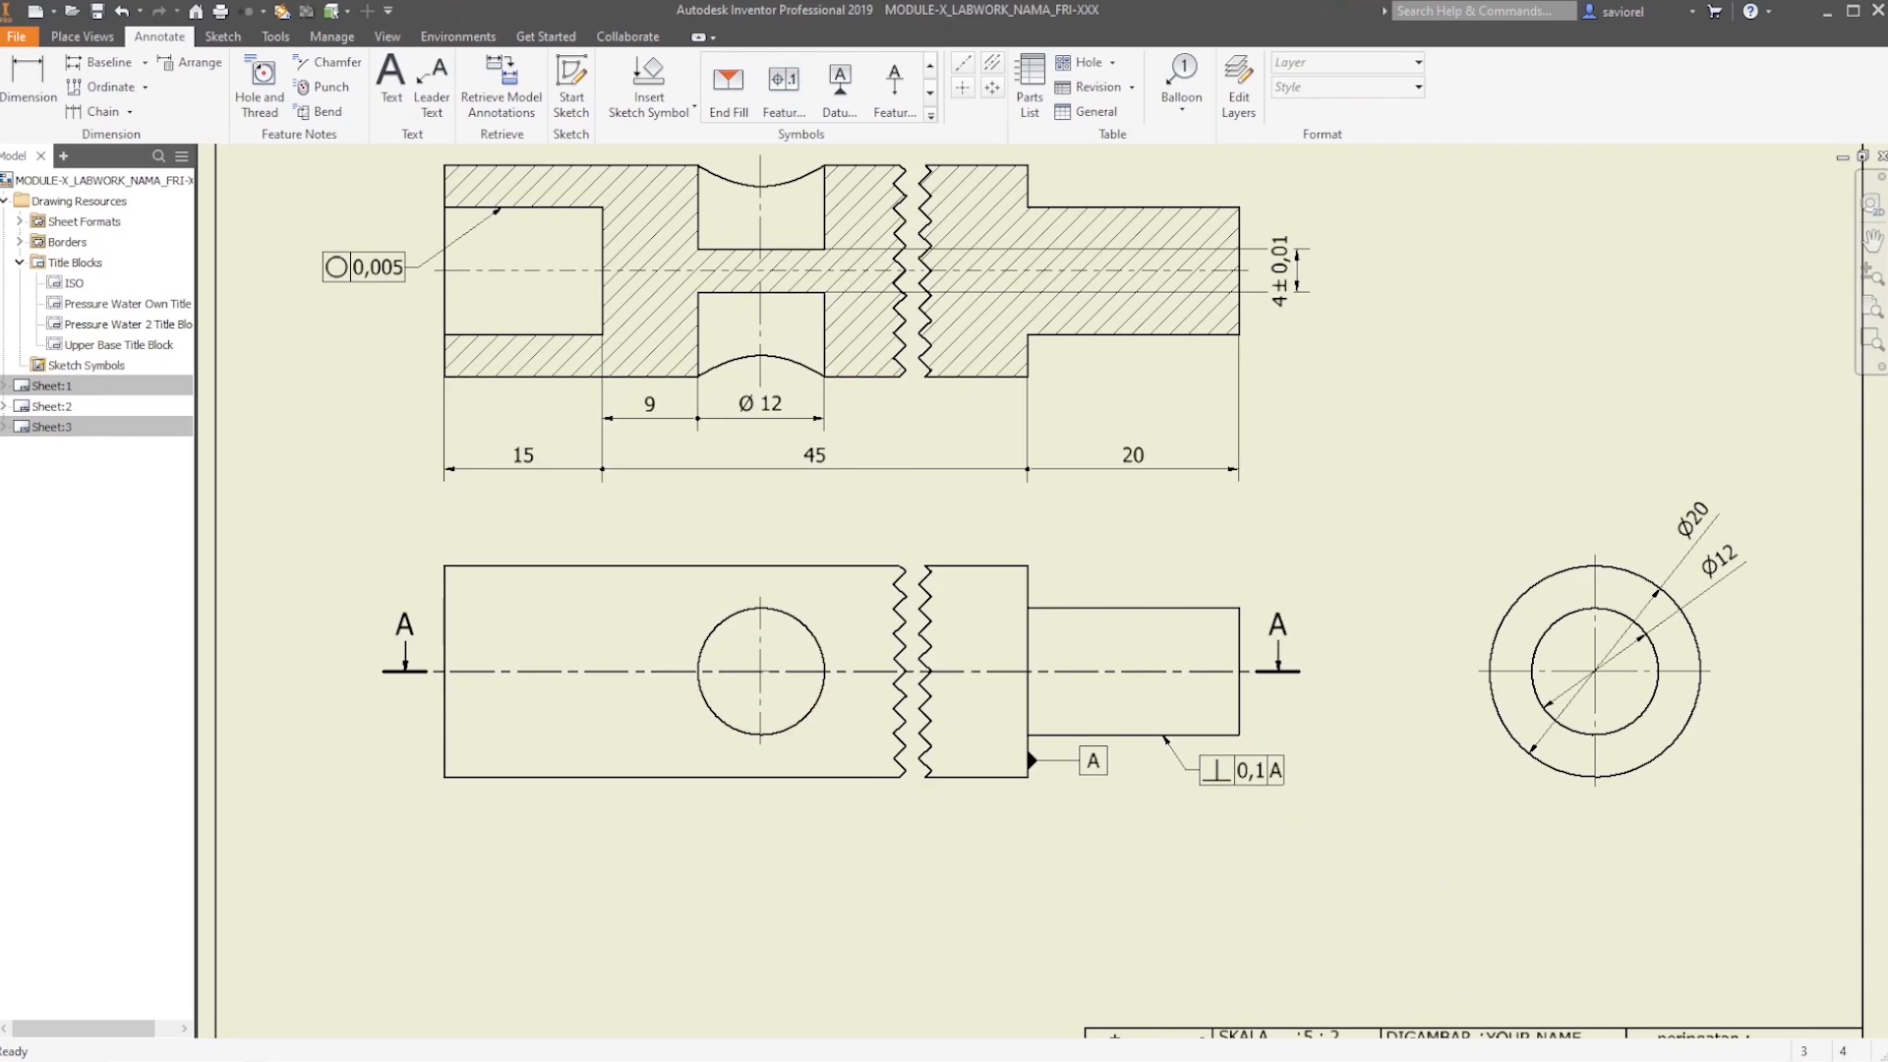
Make Sheet:3 with the Upper Base drawing the active sheet
scroll(1130, 850, "up", 3)
middle_click_drag(1130, 851, 982, 720)
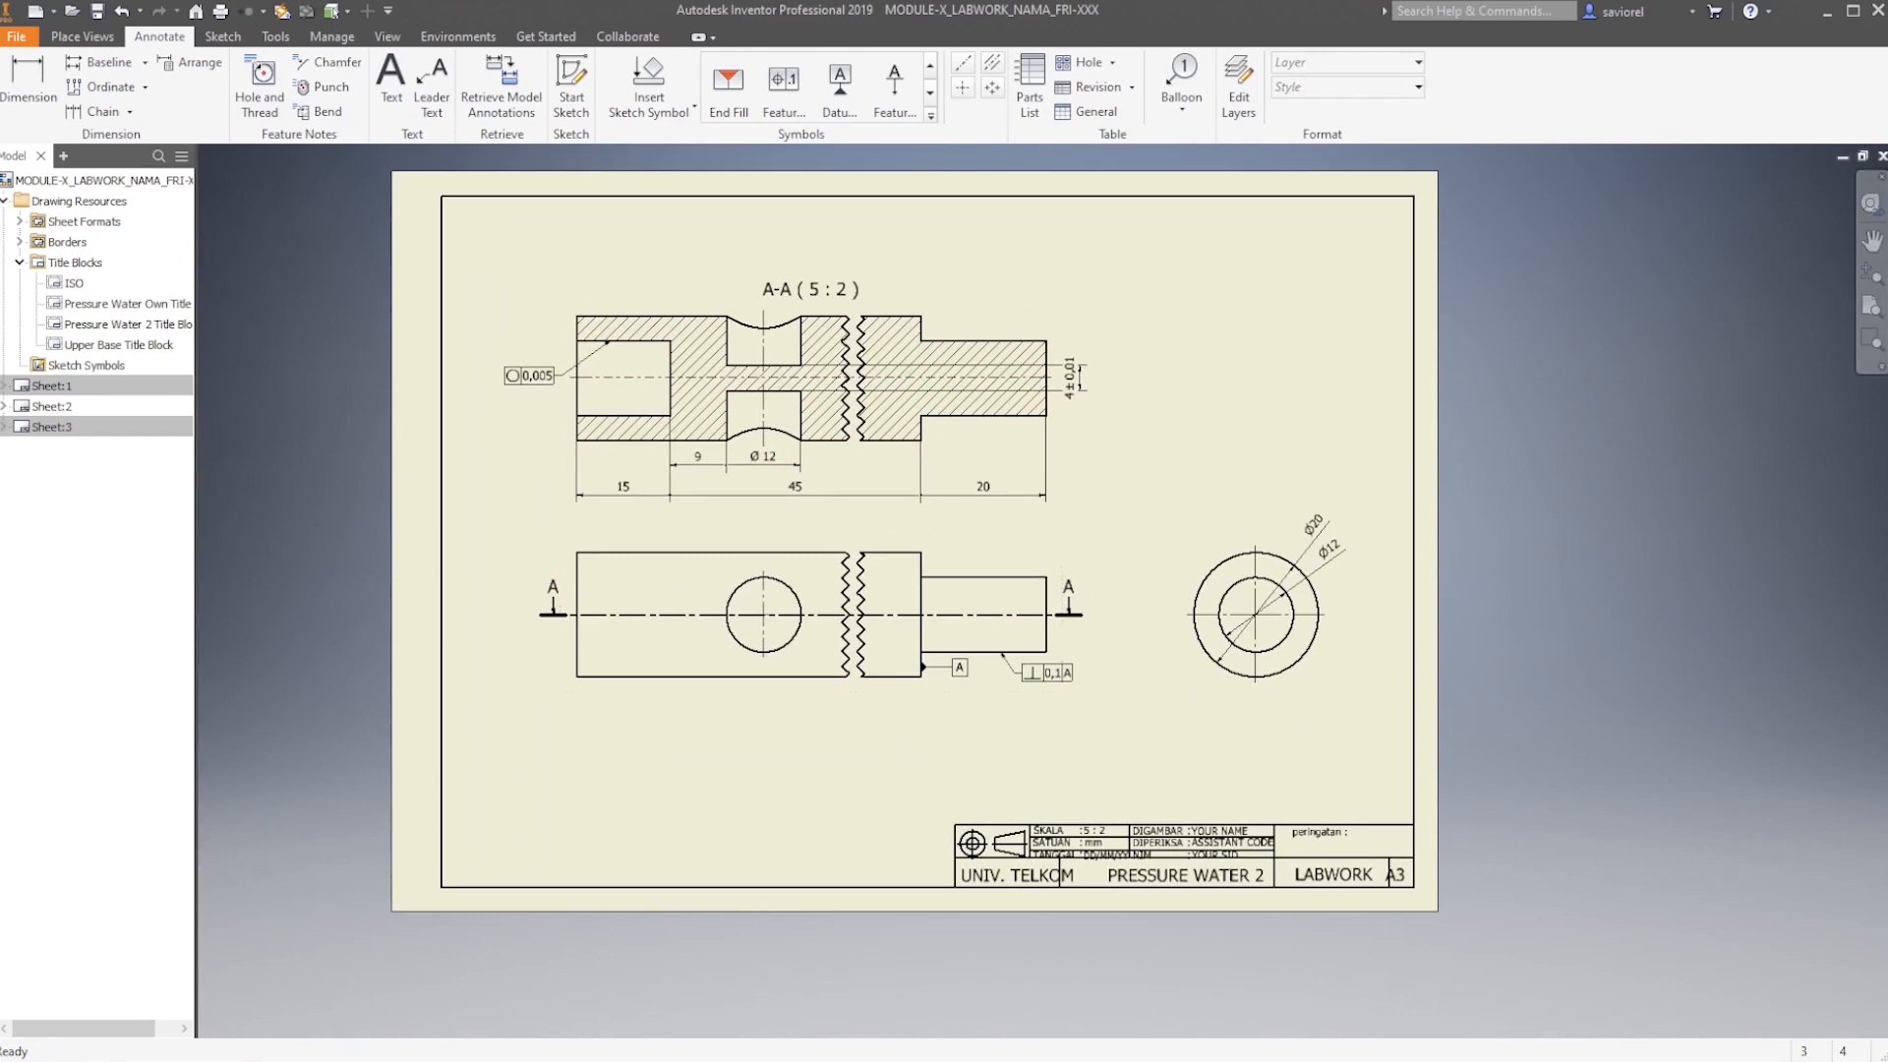
mouse_move(853, 688)
middle_mouse_down()
mouse_move(851, 747)
mouse_move(875, 757)
middle_mouse_up()
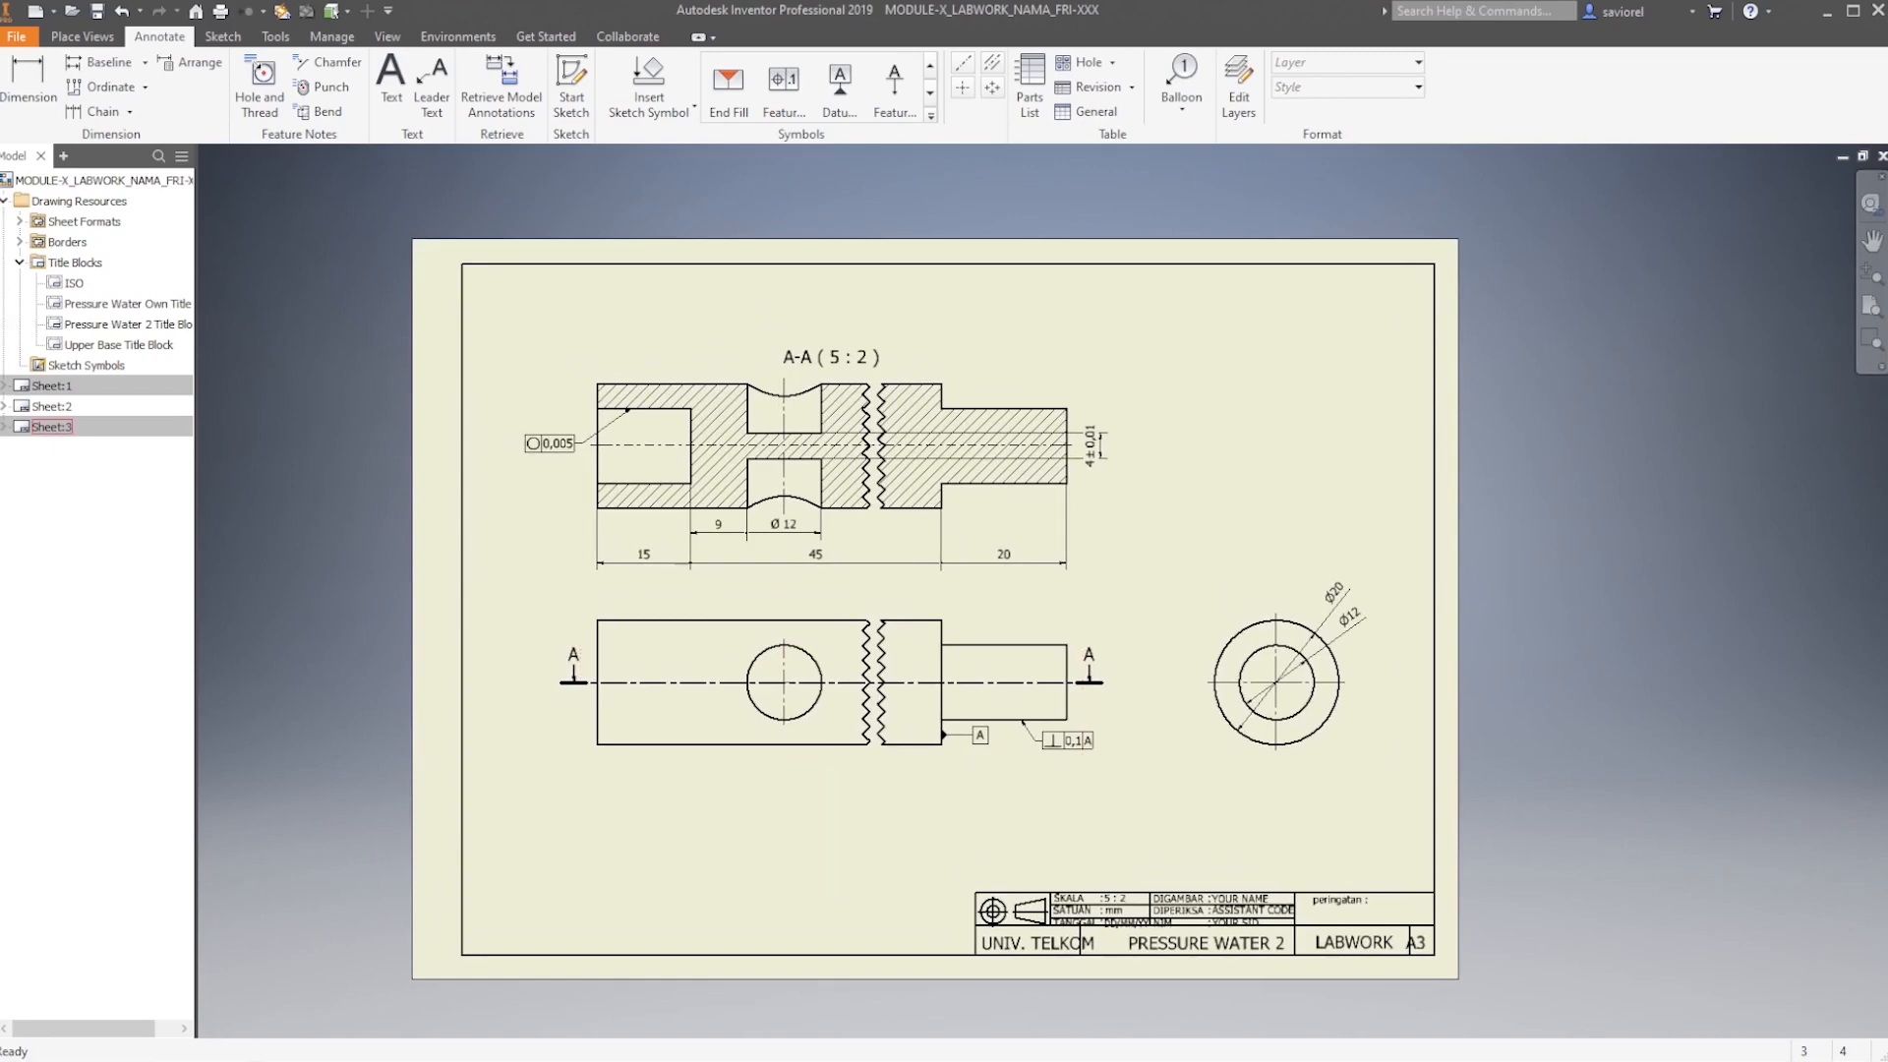
double_click(51, 427)
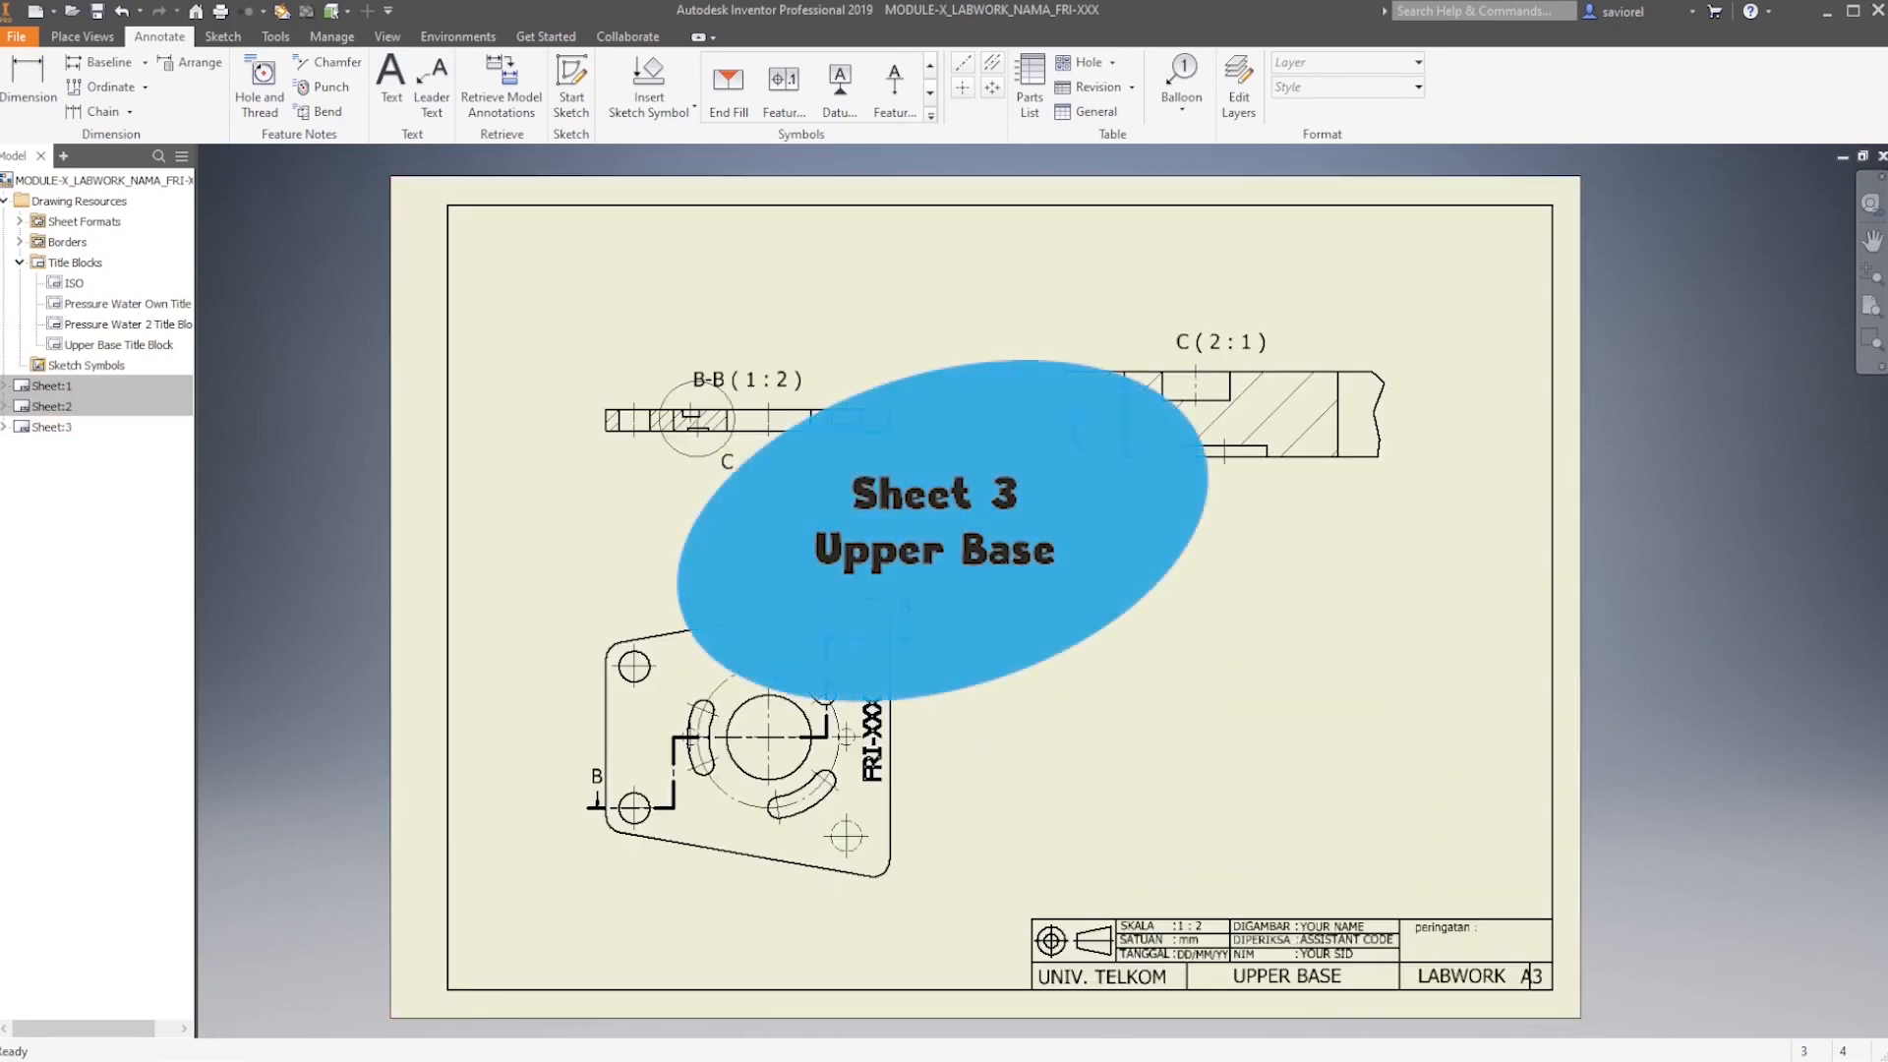
middle_click_drag(944, 609, 919, 525)
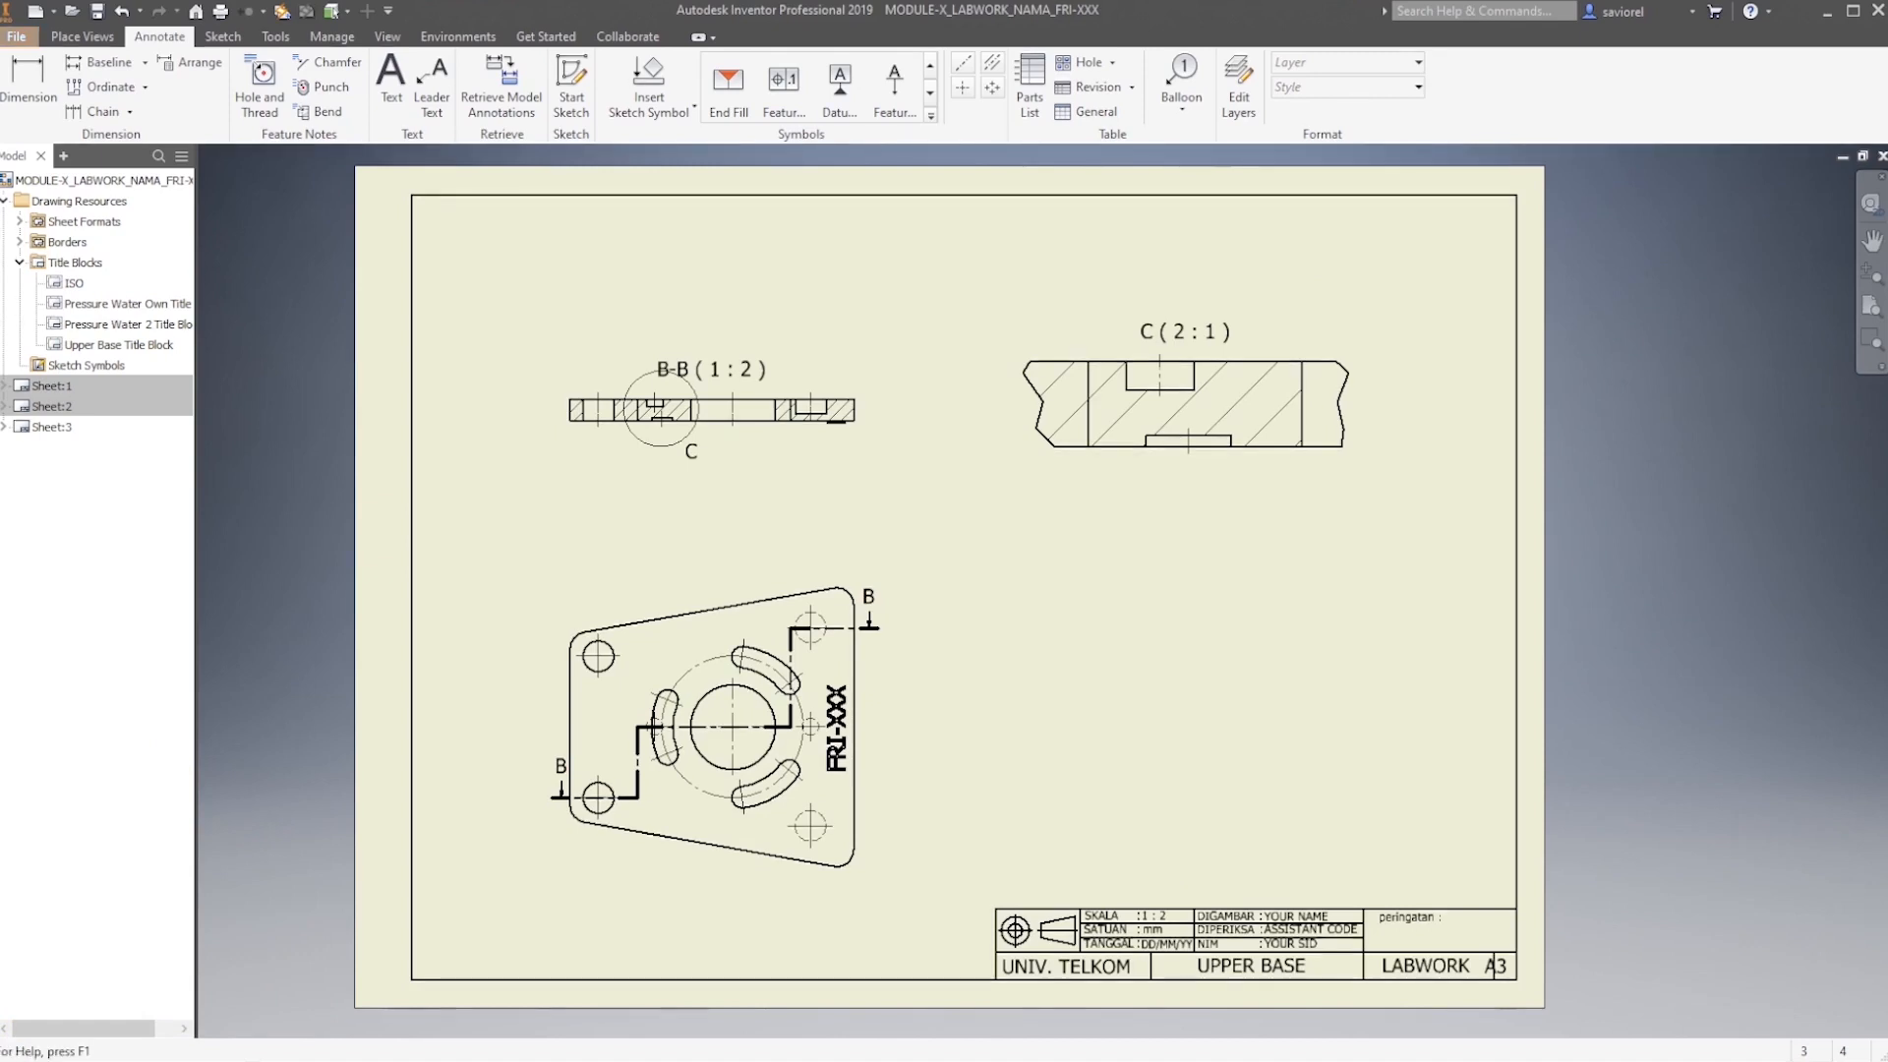
Start exporting the drawing as a PDF file named MODULE-X_LABWORK_NAMA_FRI-XXX in the labwork folder
left_click(17, 36)
mouse_move(66, 300)
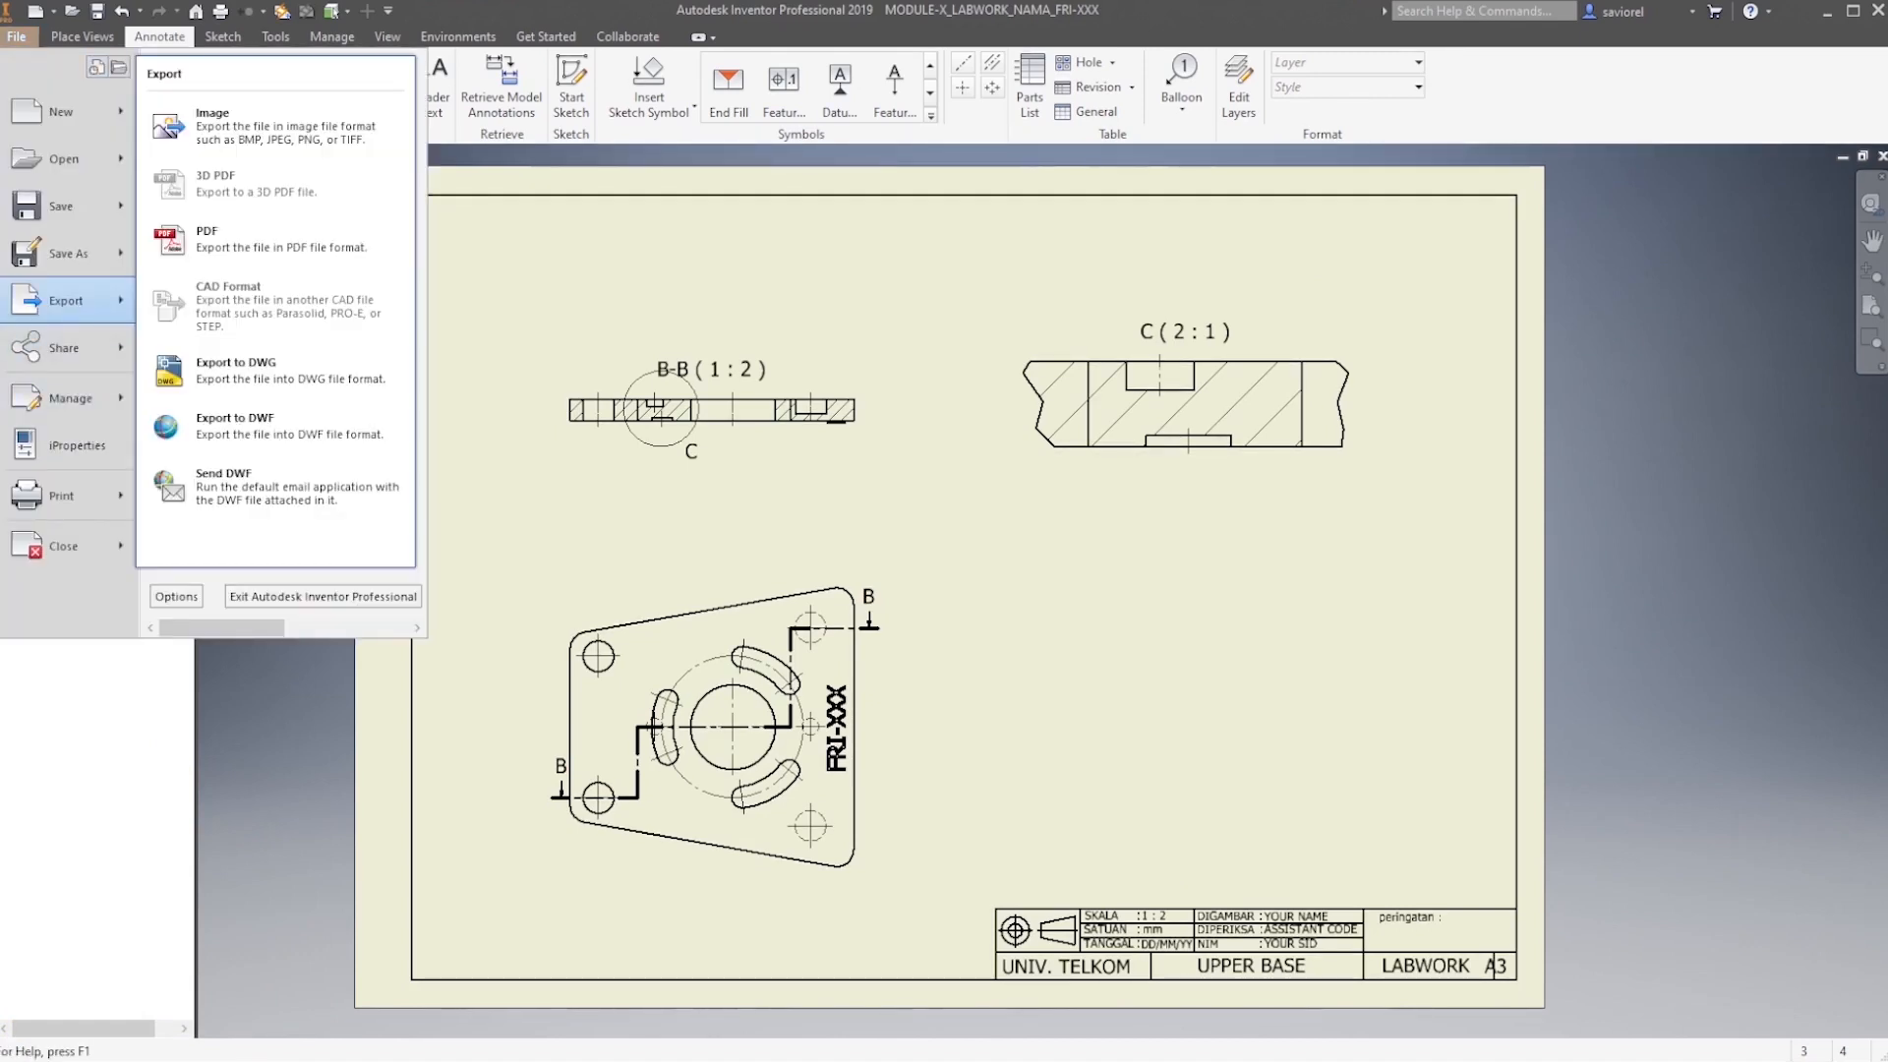
left_click(226, 239)
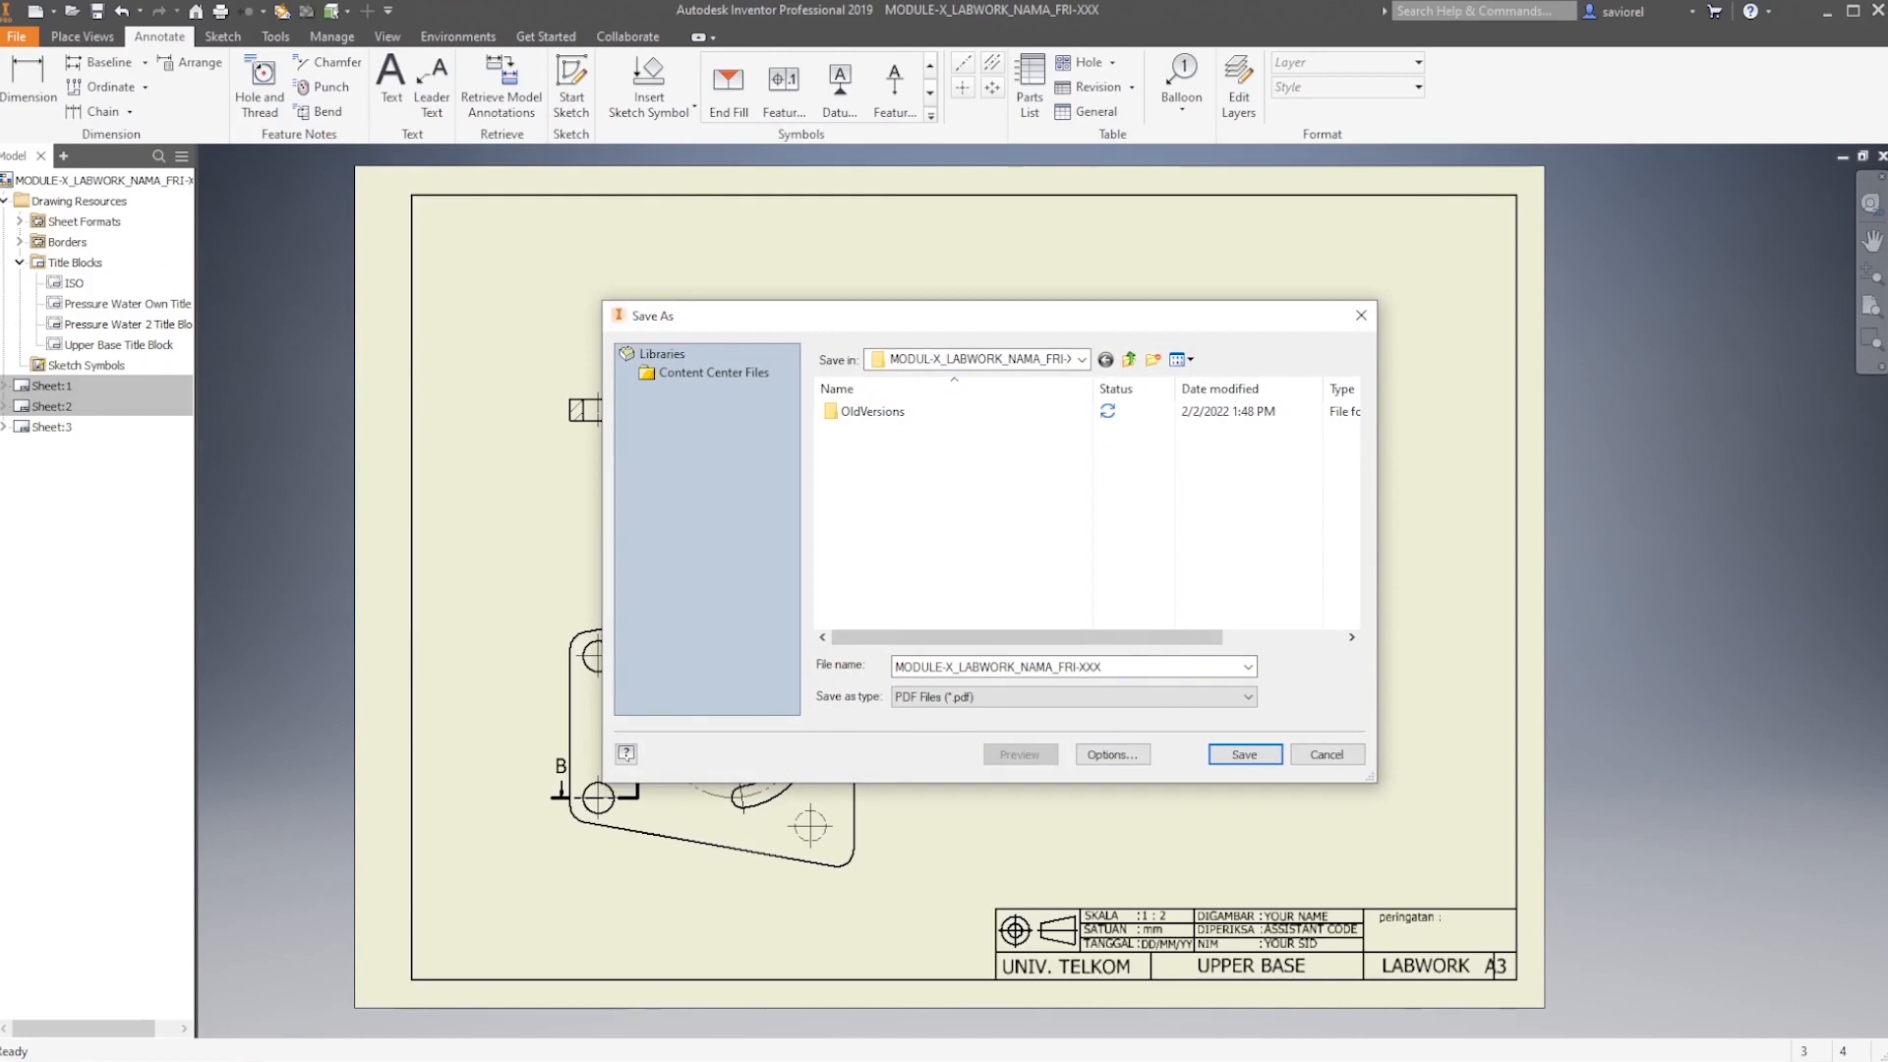
left_click(1105, 667)
left_click(1105, 666)
Set the PDF vector resolution to 4800 DPI with all sheets included, and save the PDF
left_click(1112, 754)
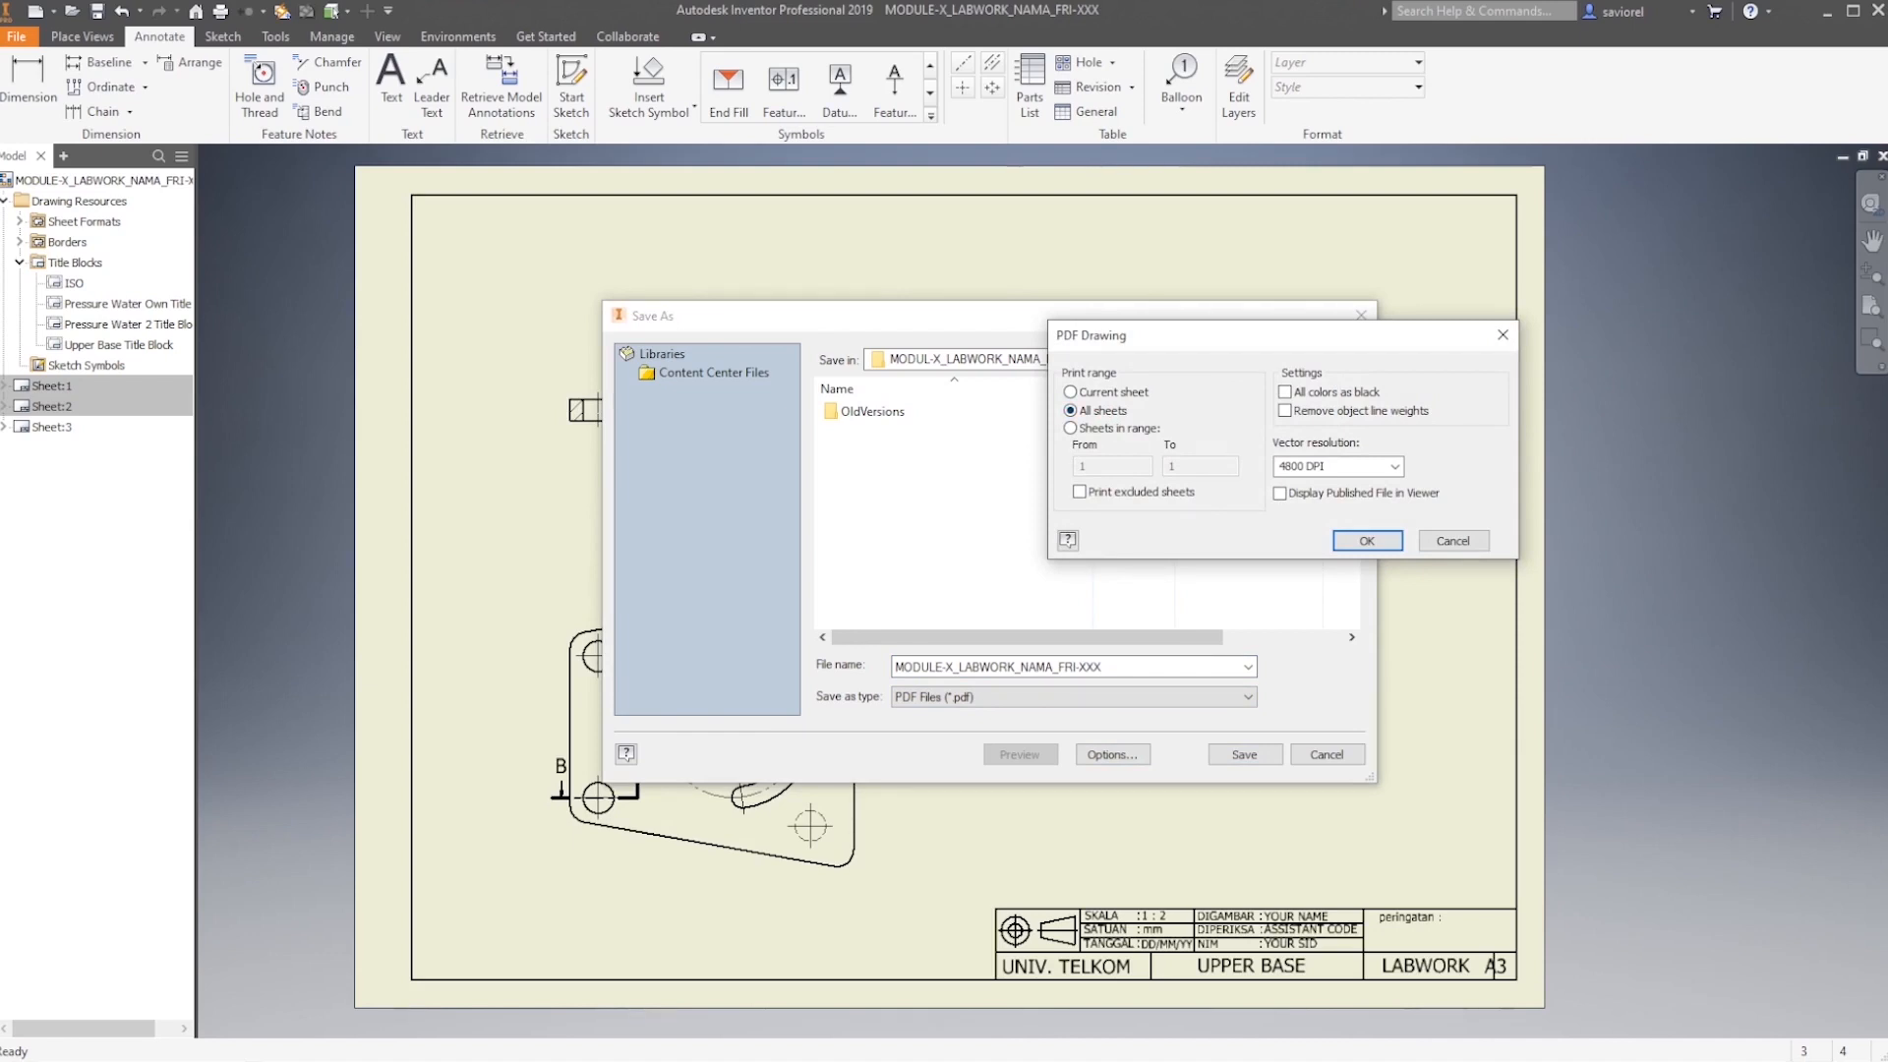
left_click(1394, 466)
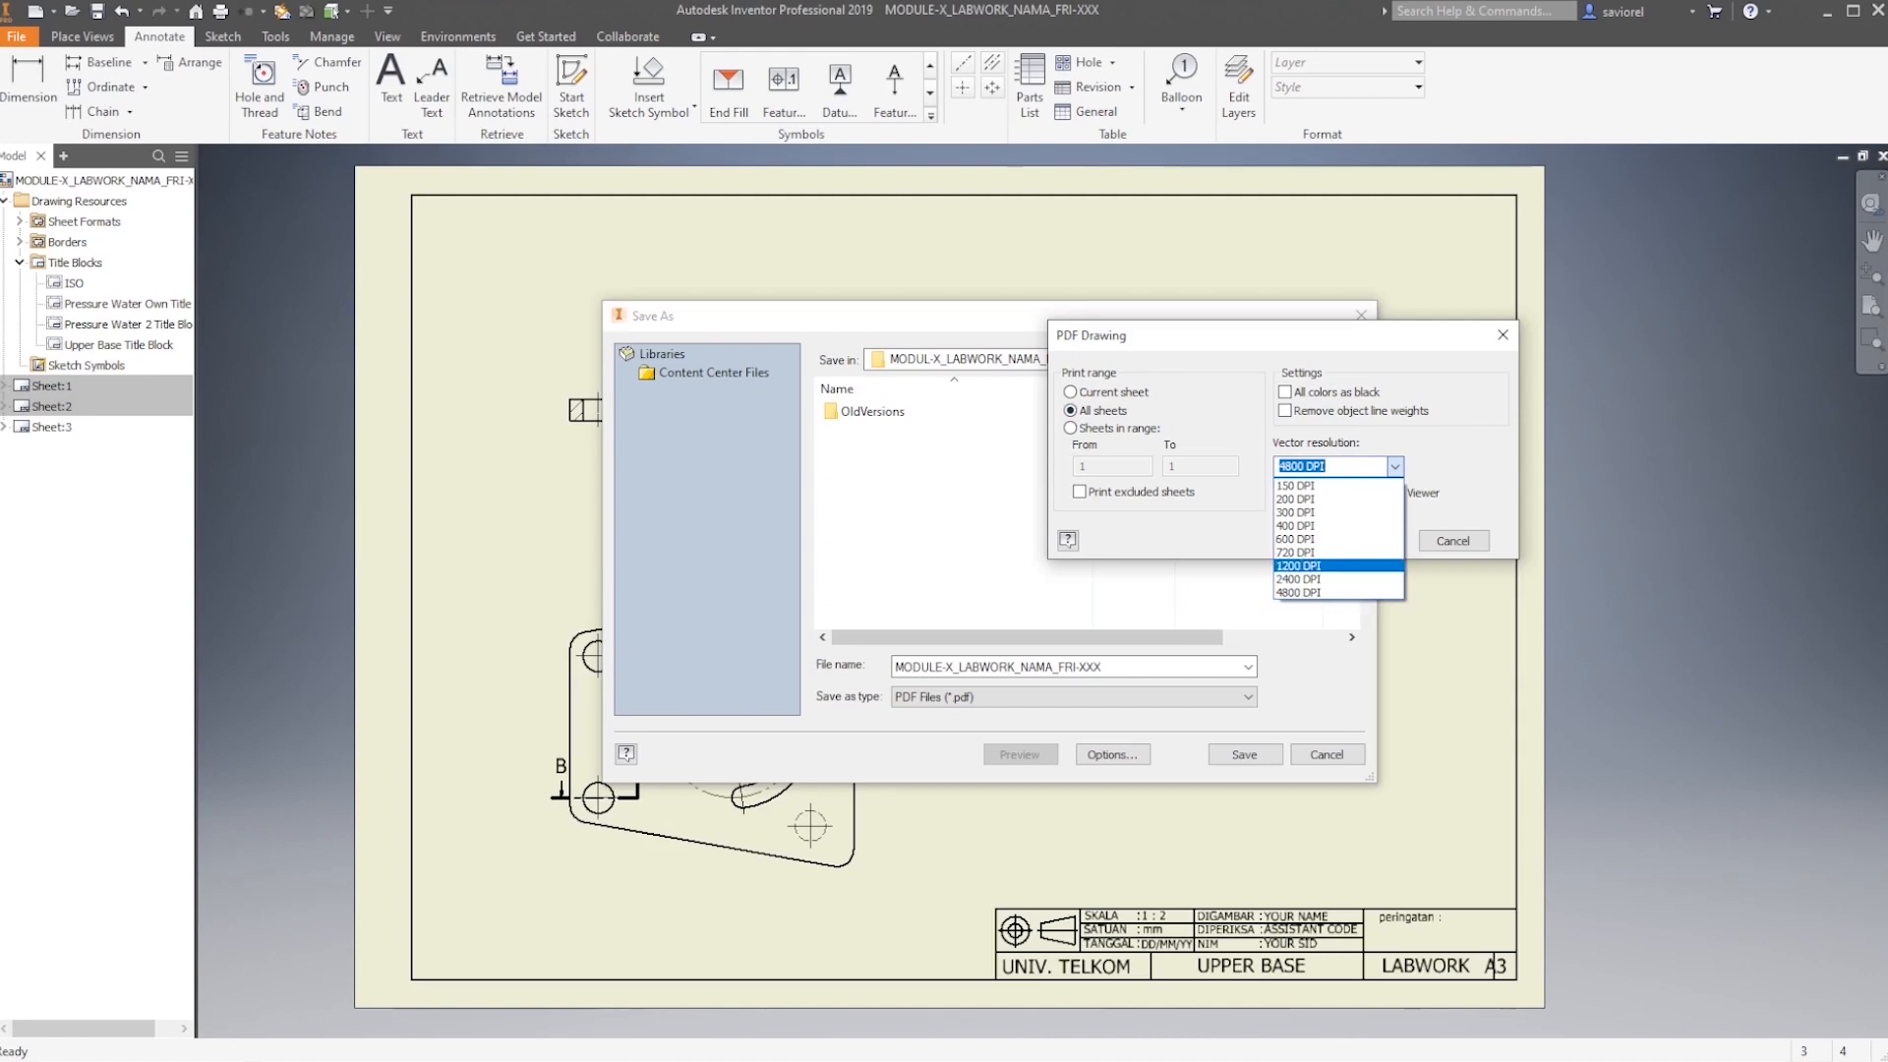
left_click(1297, 591)
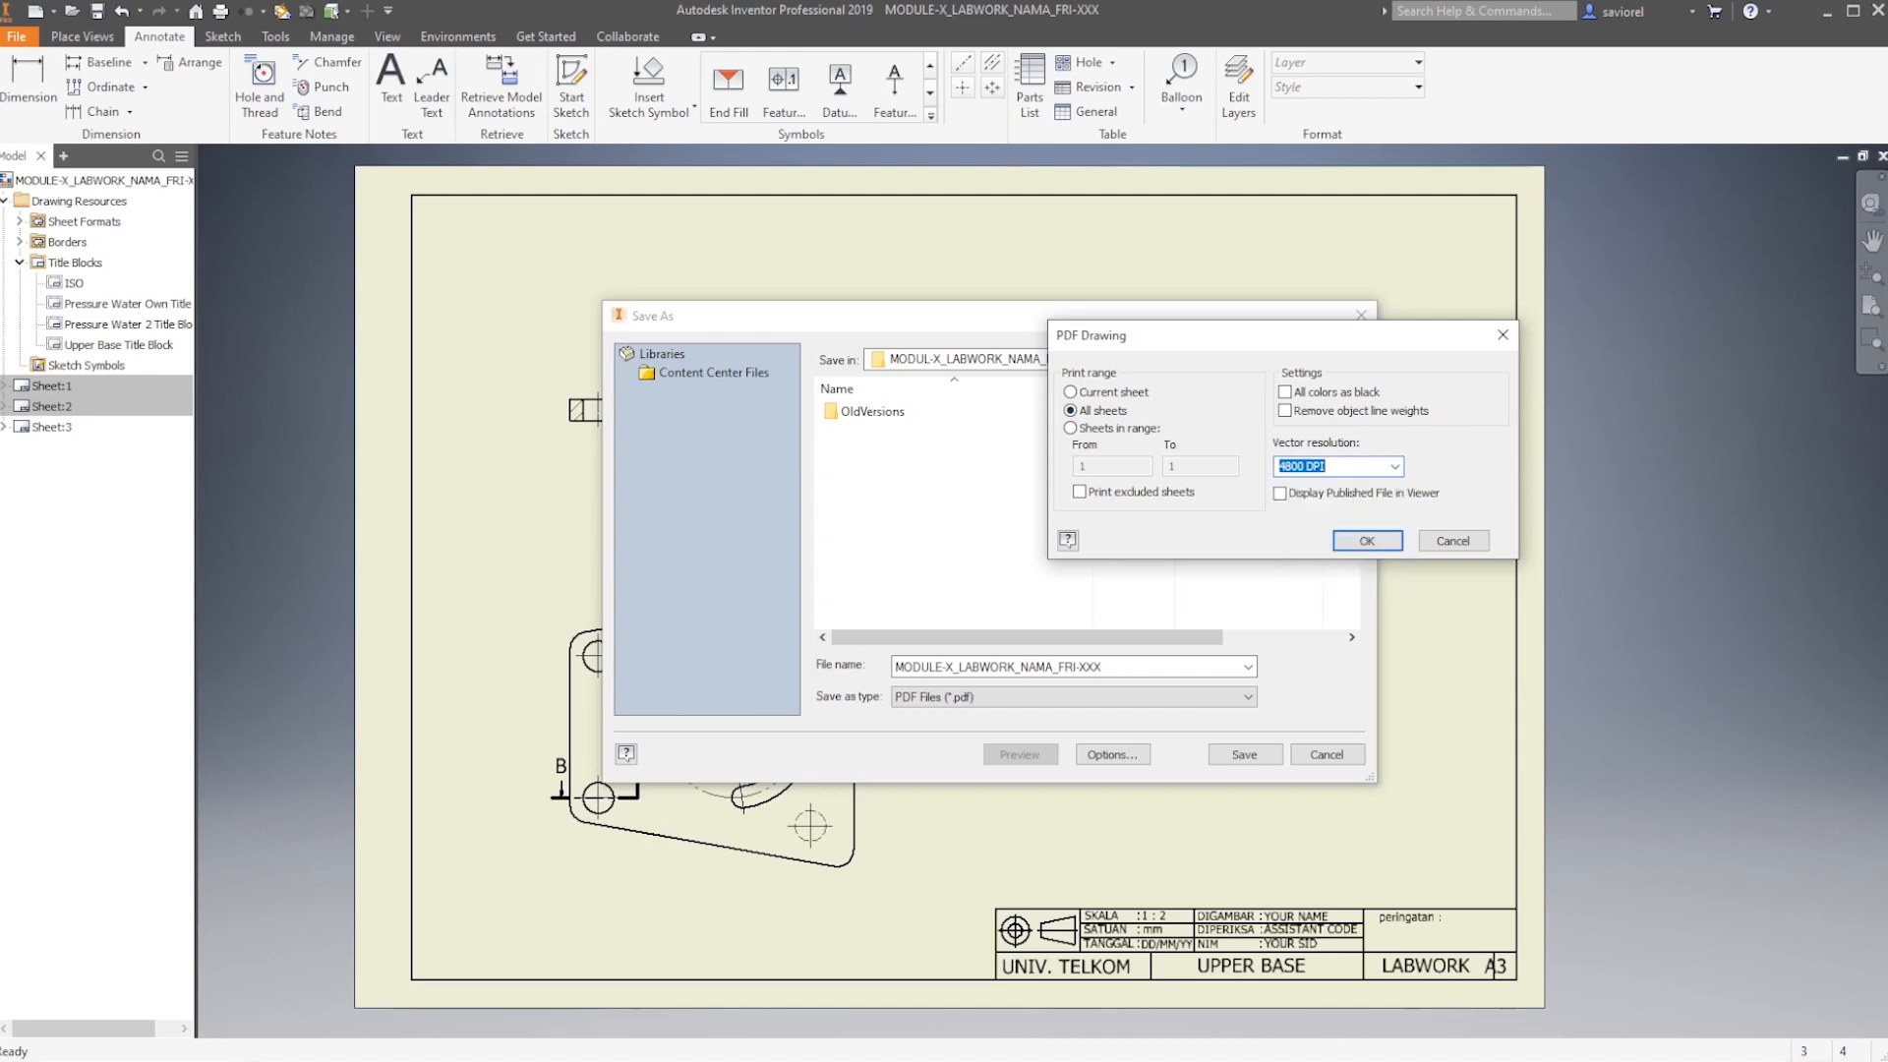
key("Return")
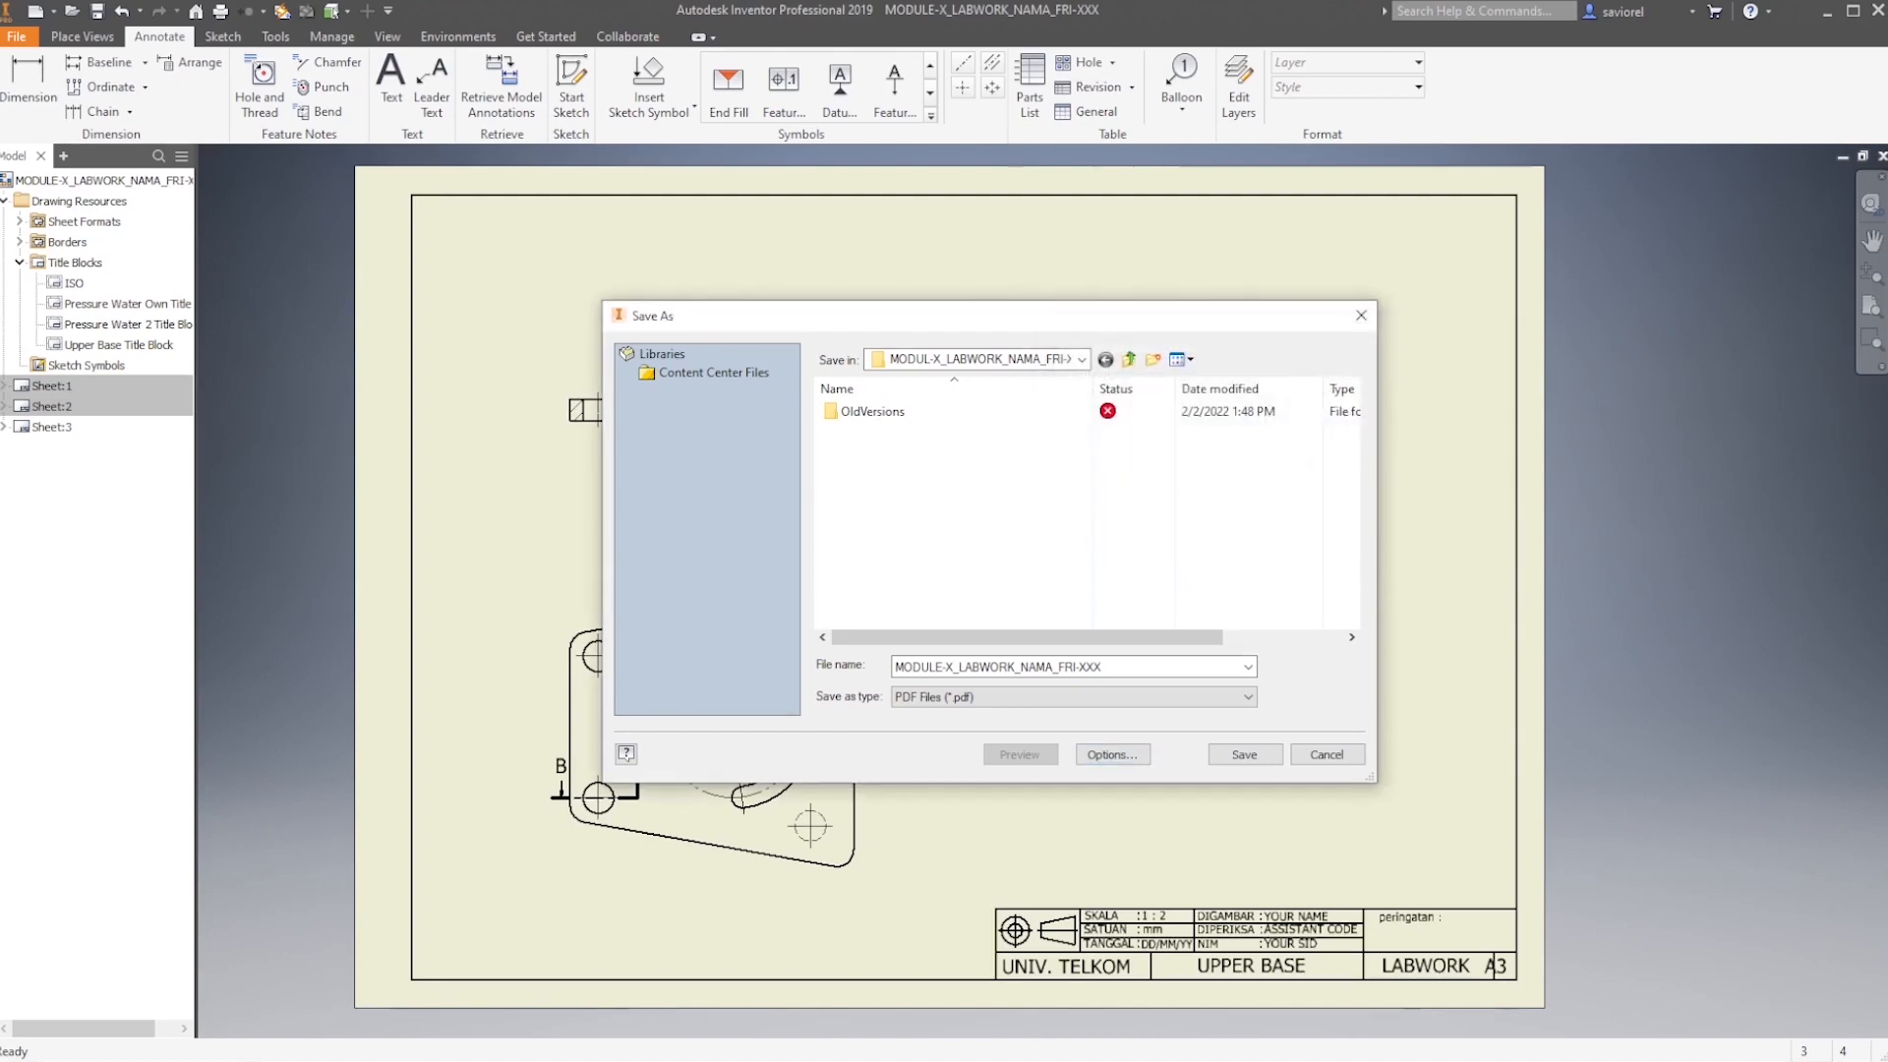
key("Return")
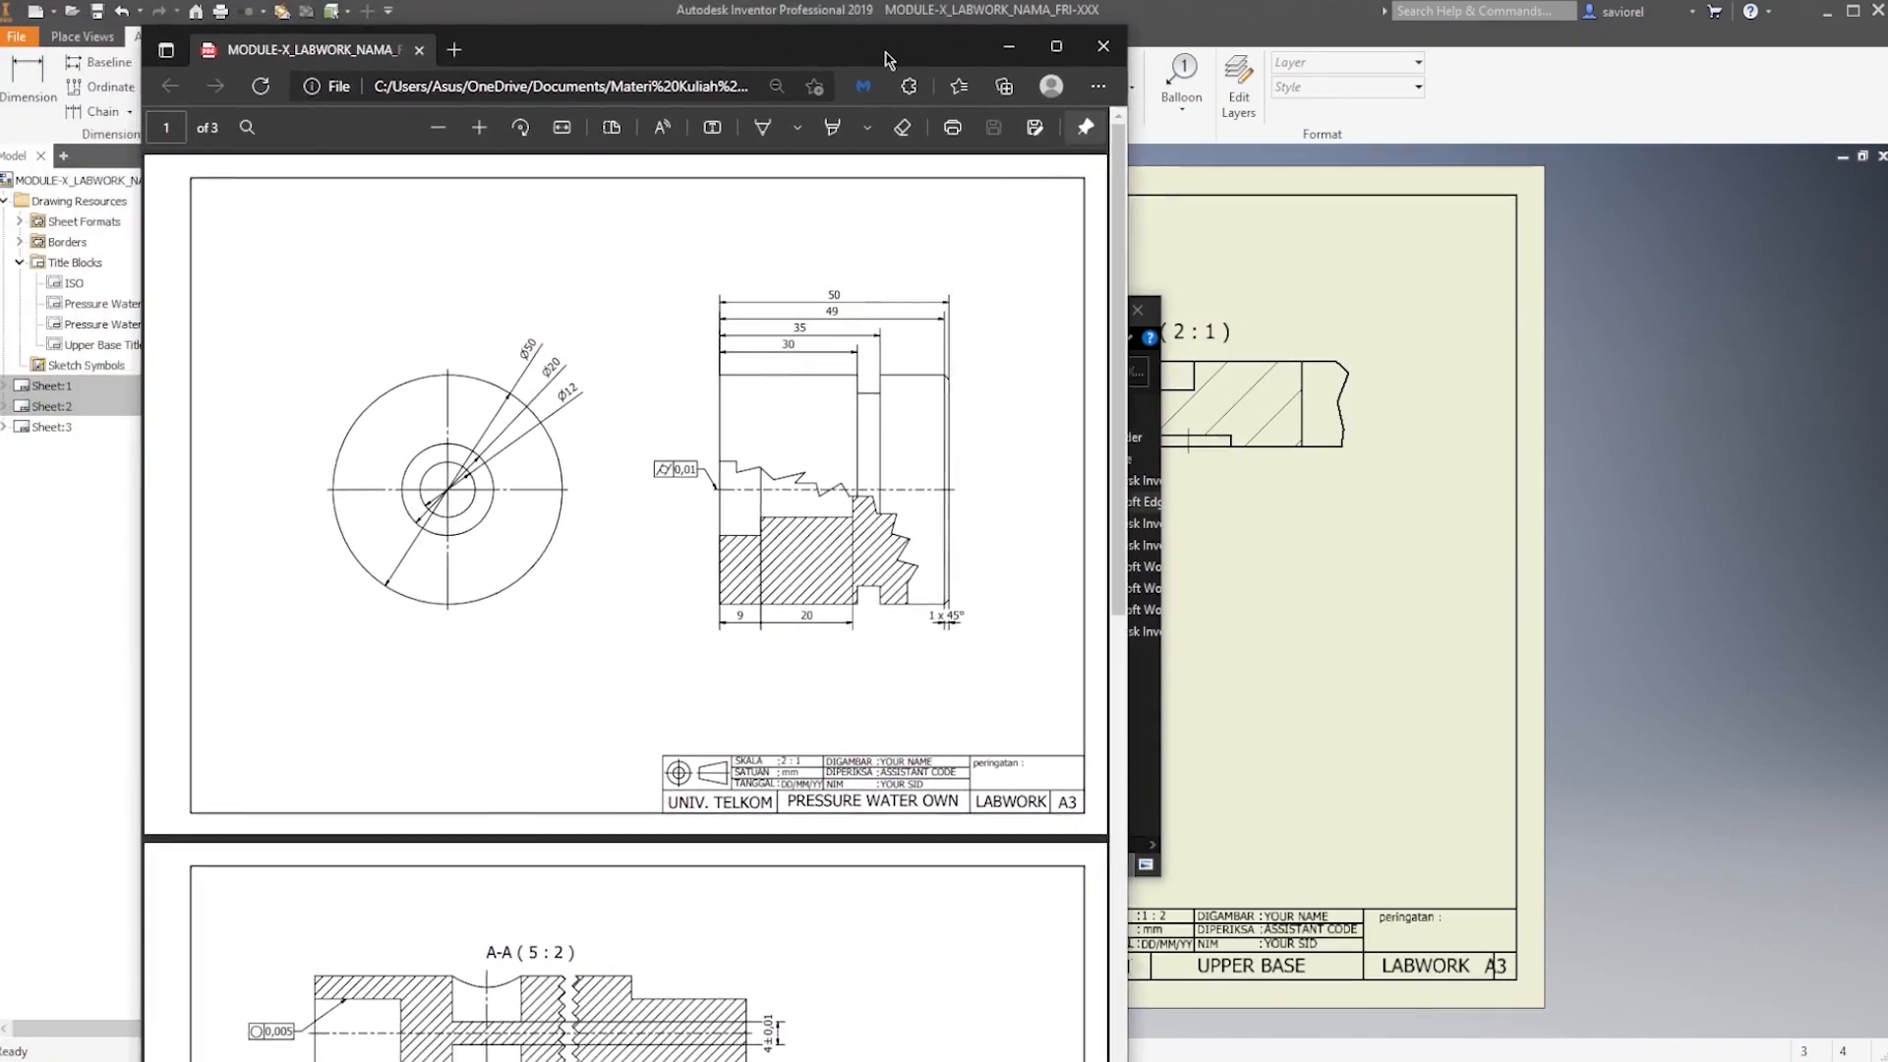
Review the Pressure Water Own, Pressure Water 2 and Upper Base sheets in the exported PDF in Microsoft Edge
left_click_drag(885, 57, 1225, 28)
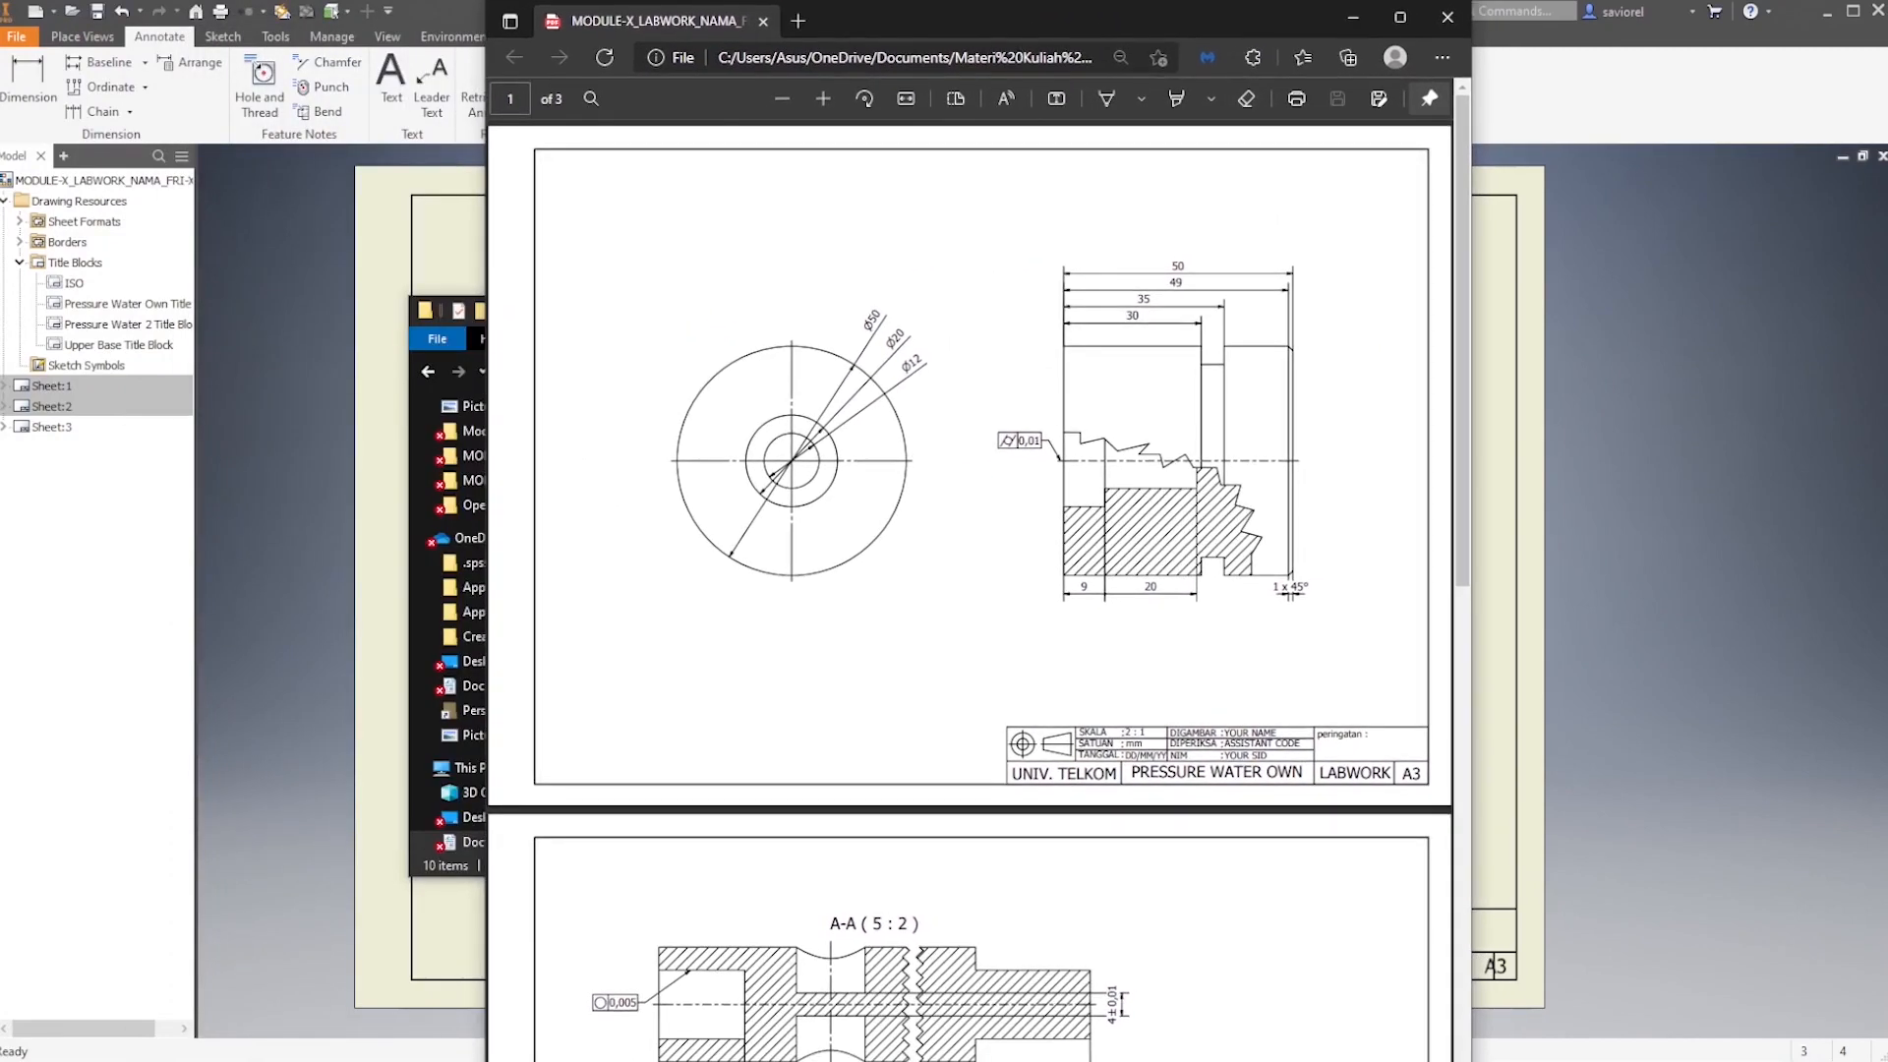
scroll(969, 590, "down", 5)
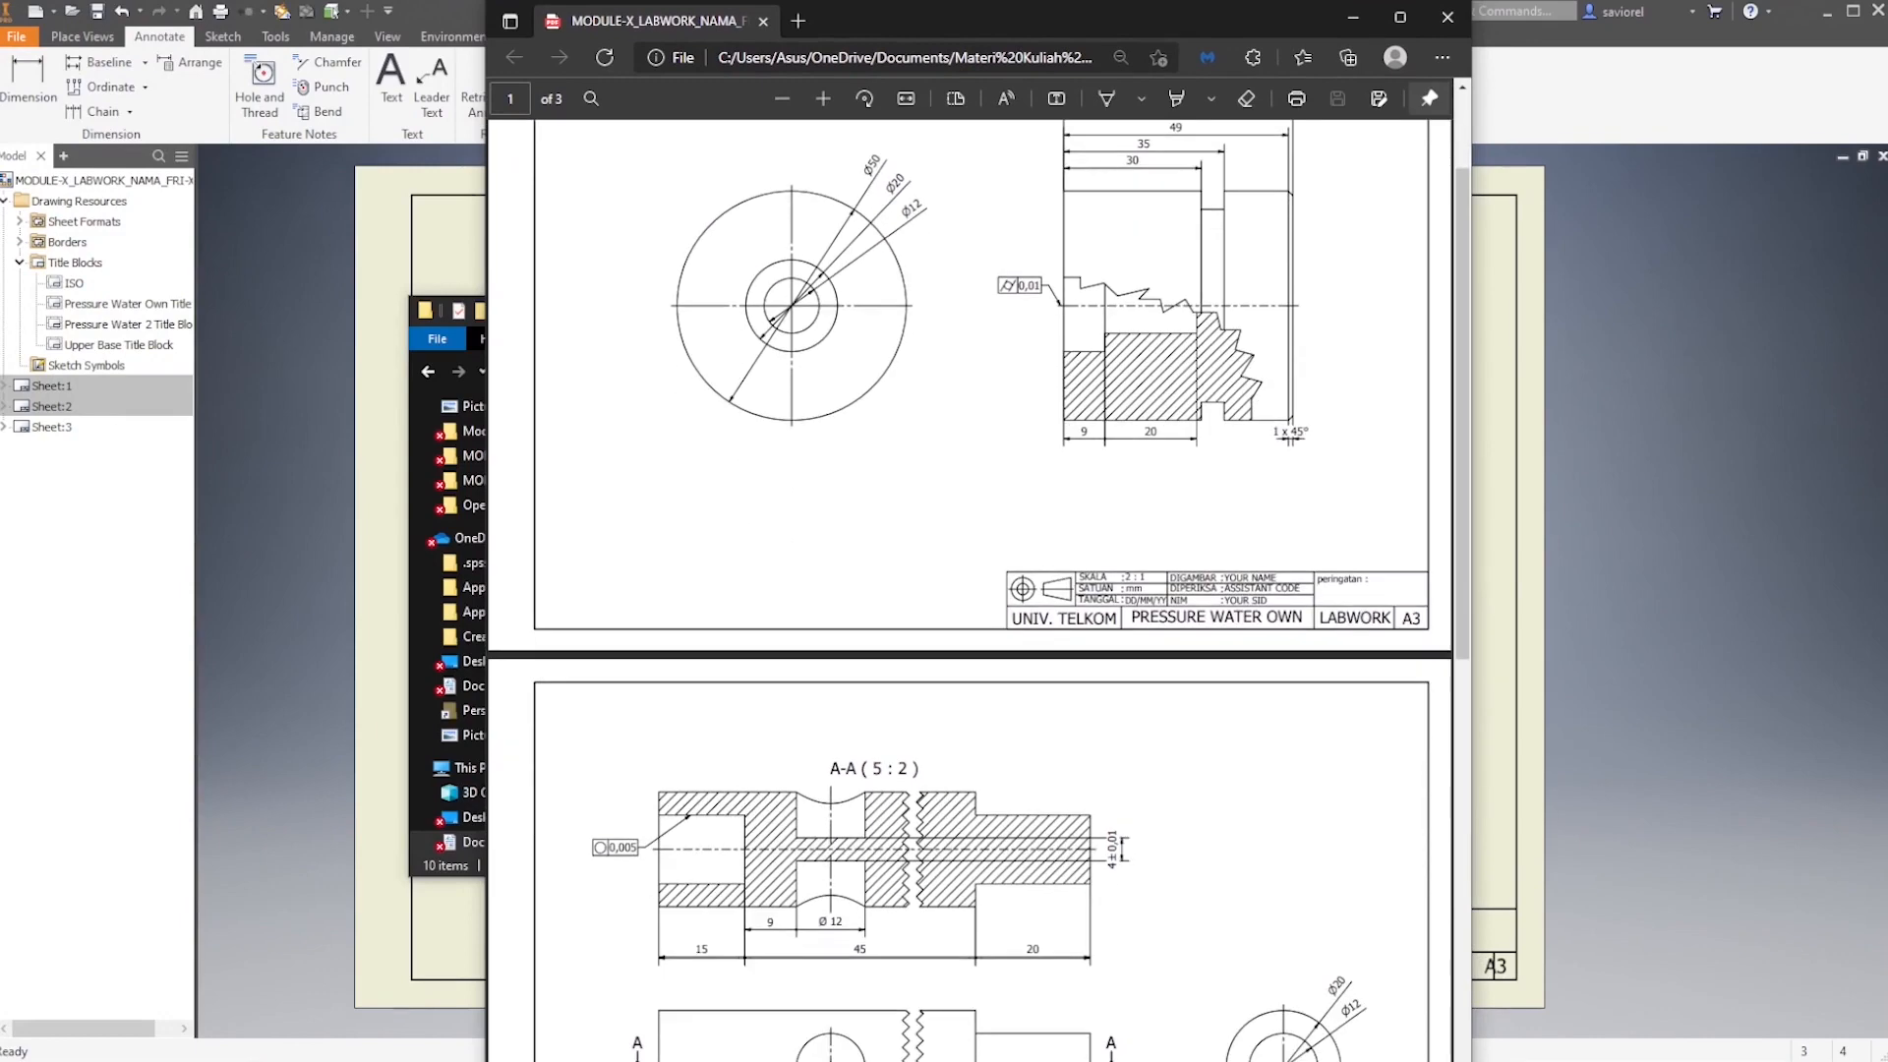
scroll(968, 590, "down", 4)
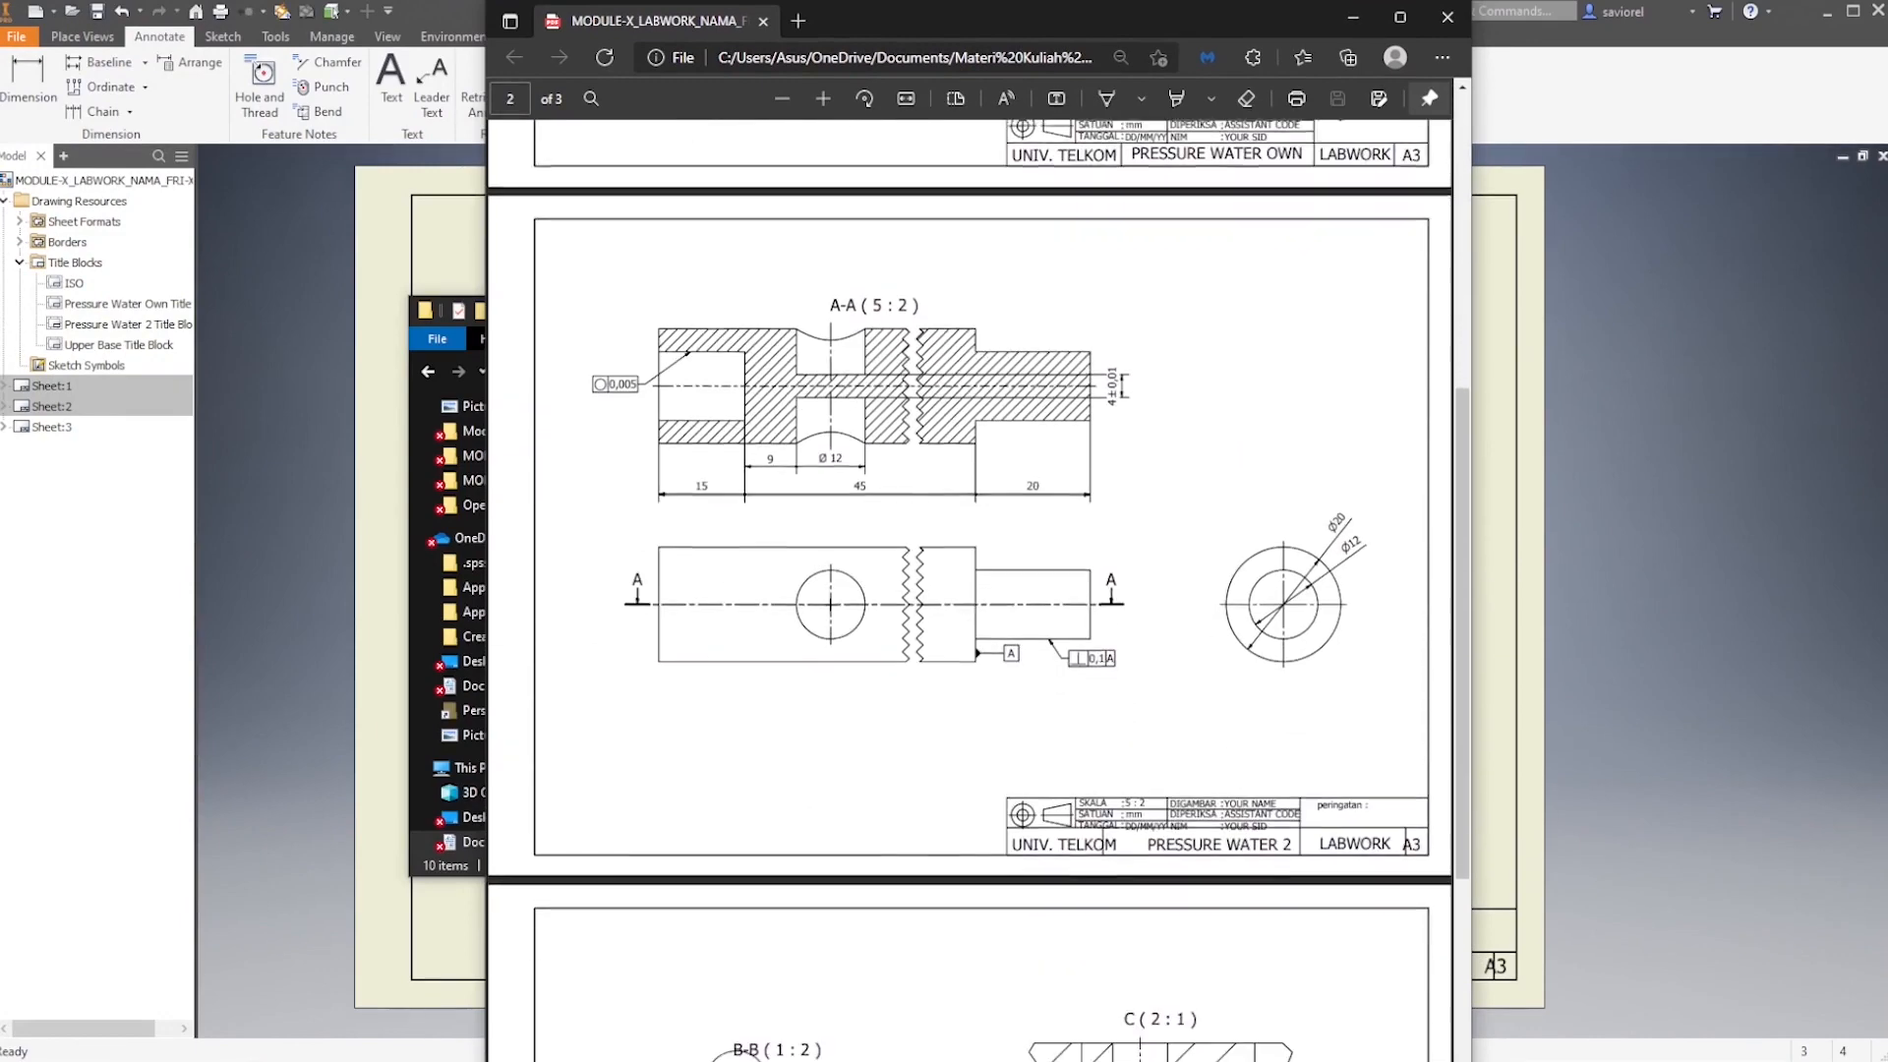
scroll(968, 590, "down", 1)
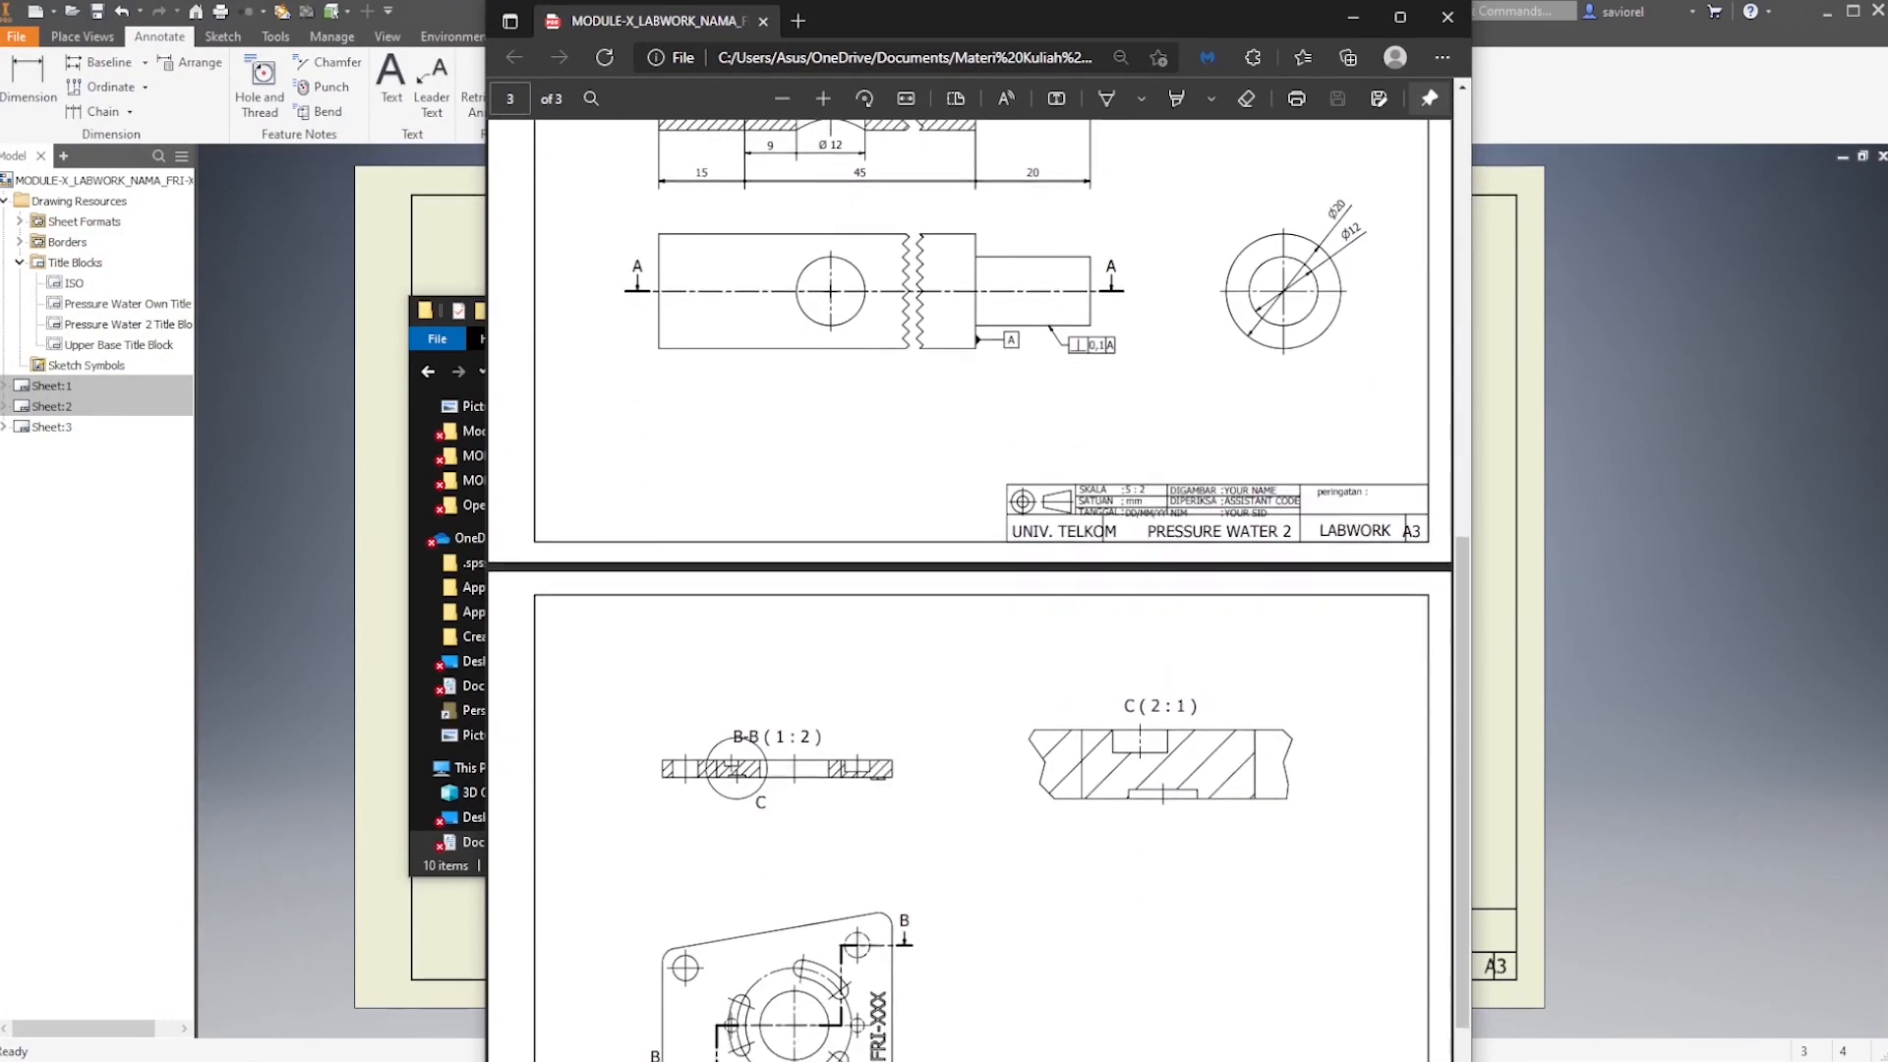
scroll(969, 590, "up", 2)
scroll(968, 590, "up", 8)
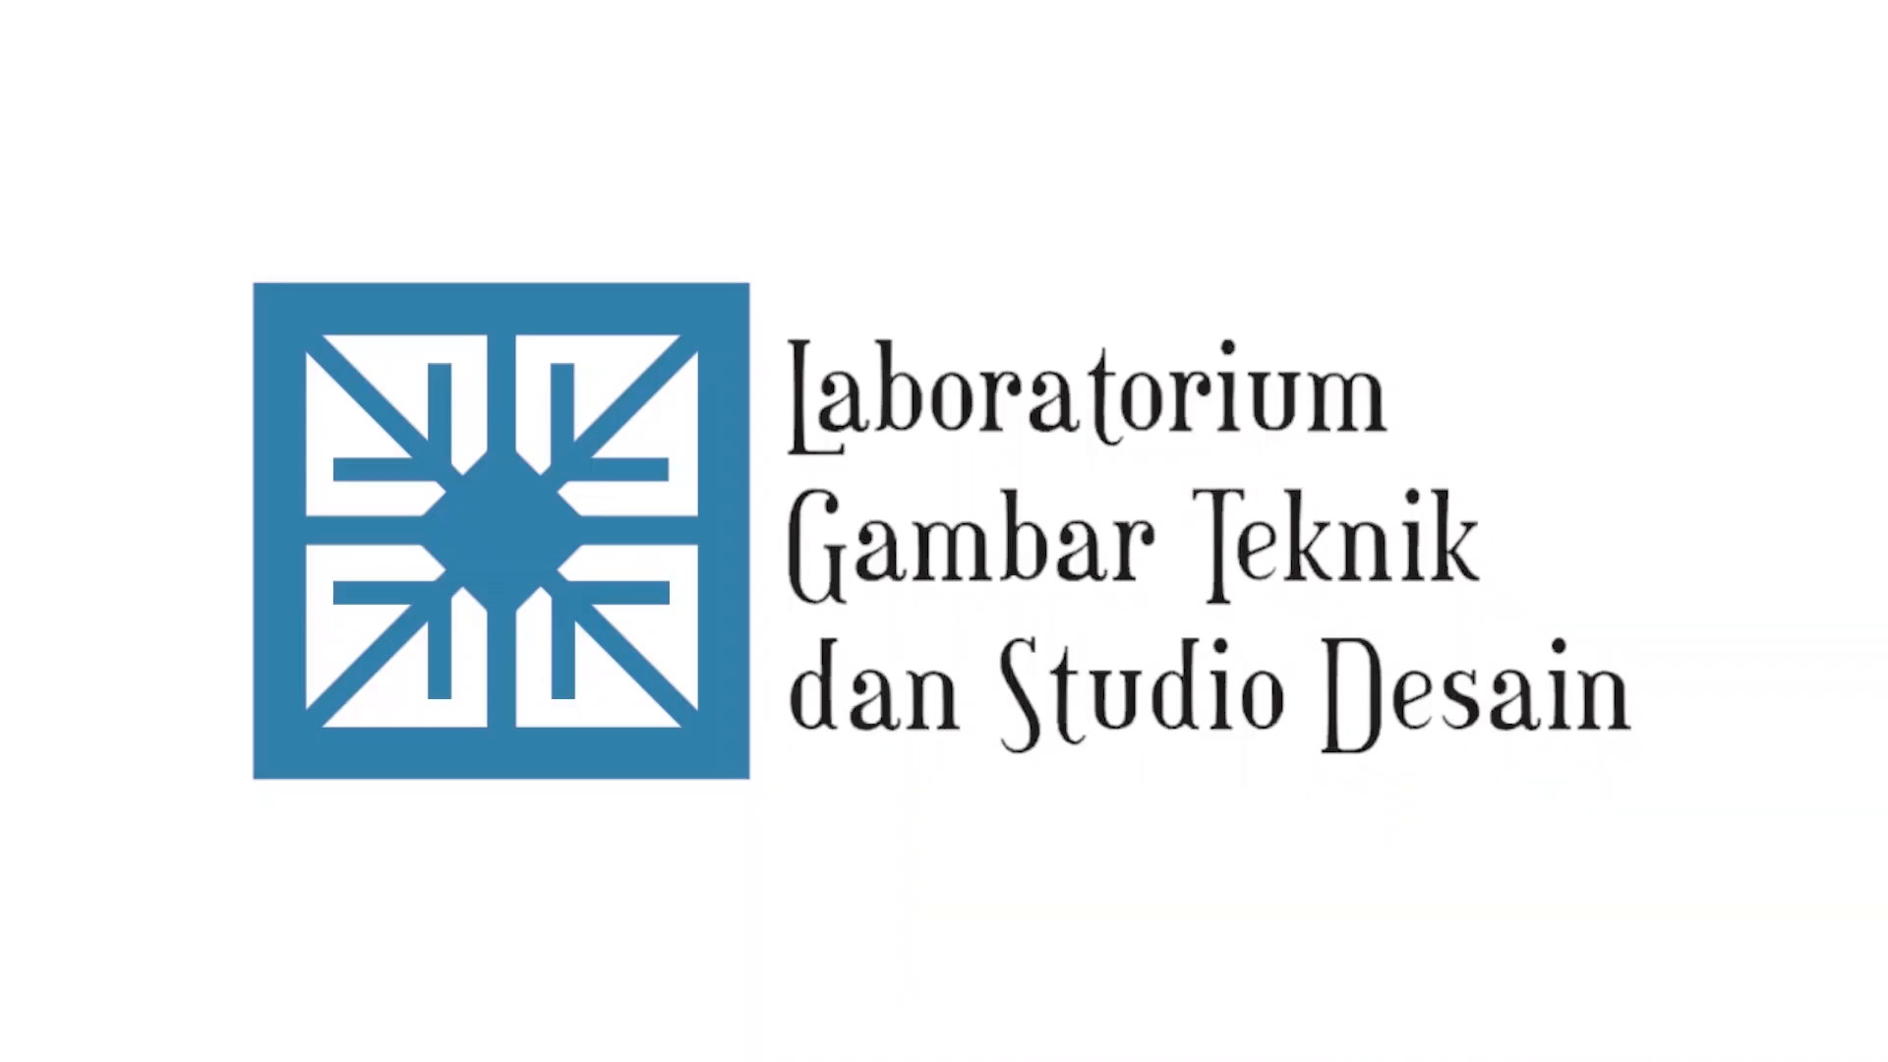